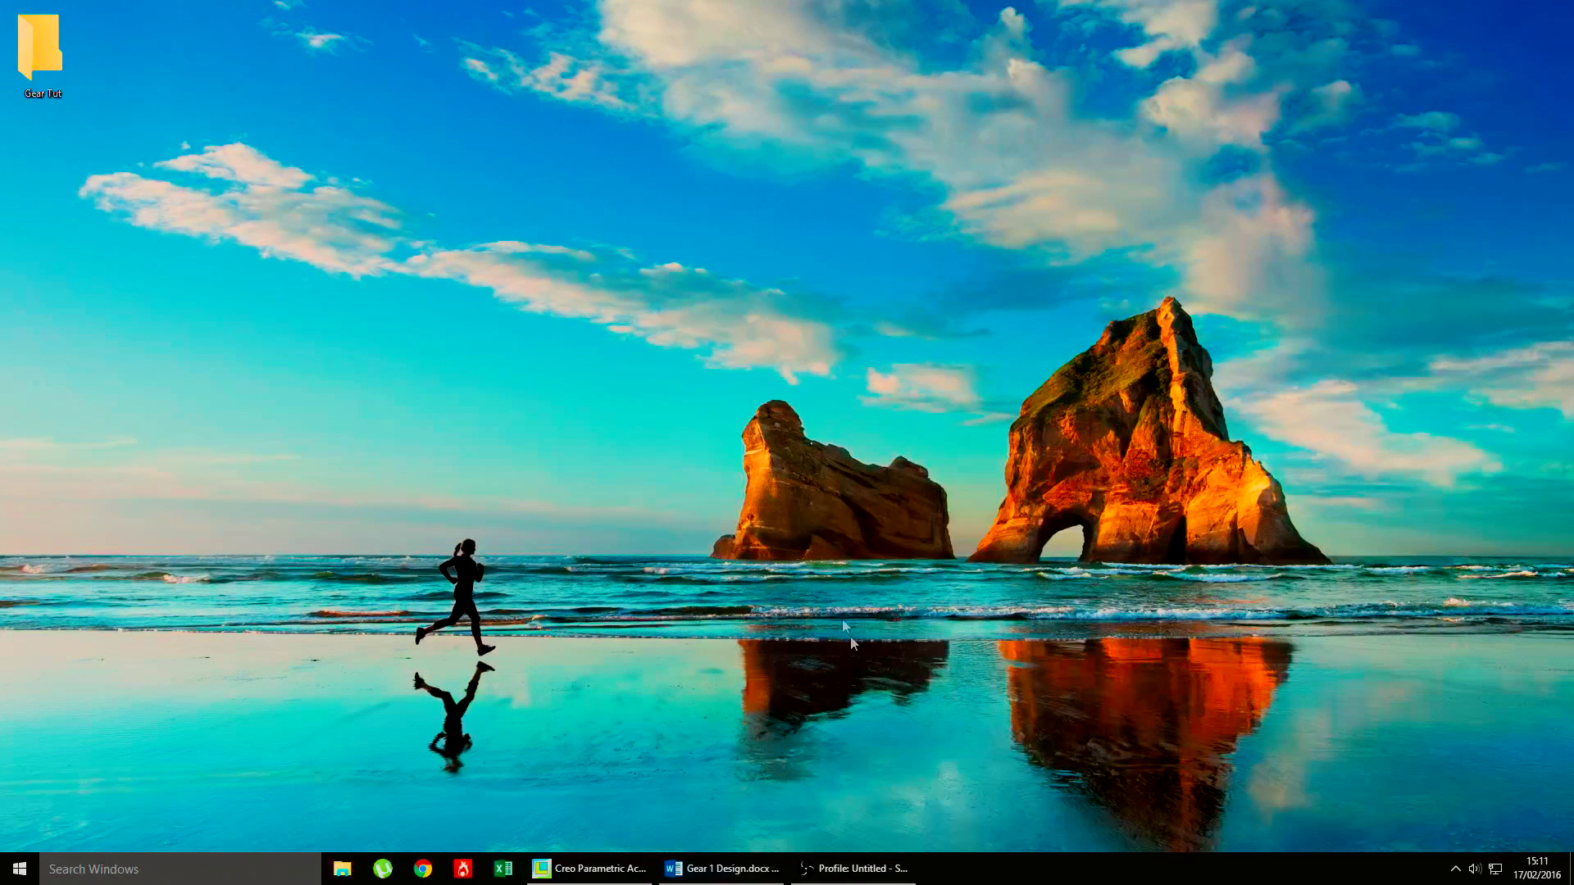
# Step: Bring up Creo Parametric and the Gear 1 Design document in Word, and skim the gear calculations
pyautogui.click(595, 868)
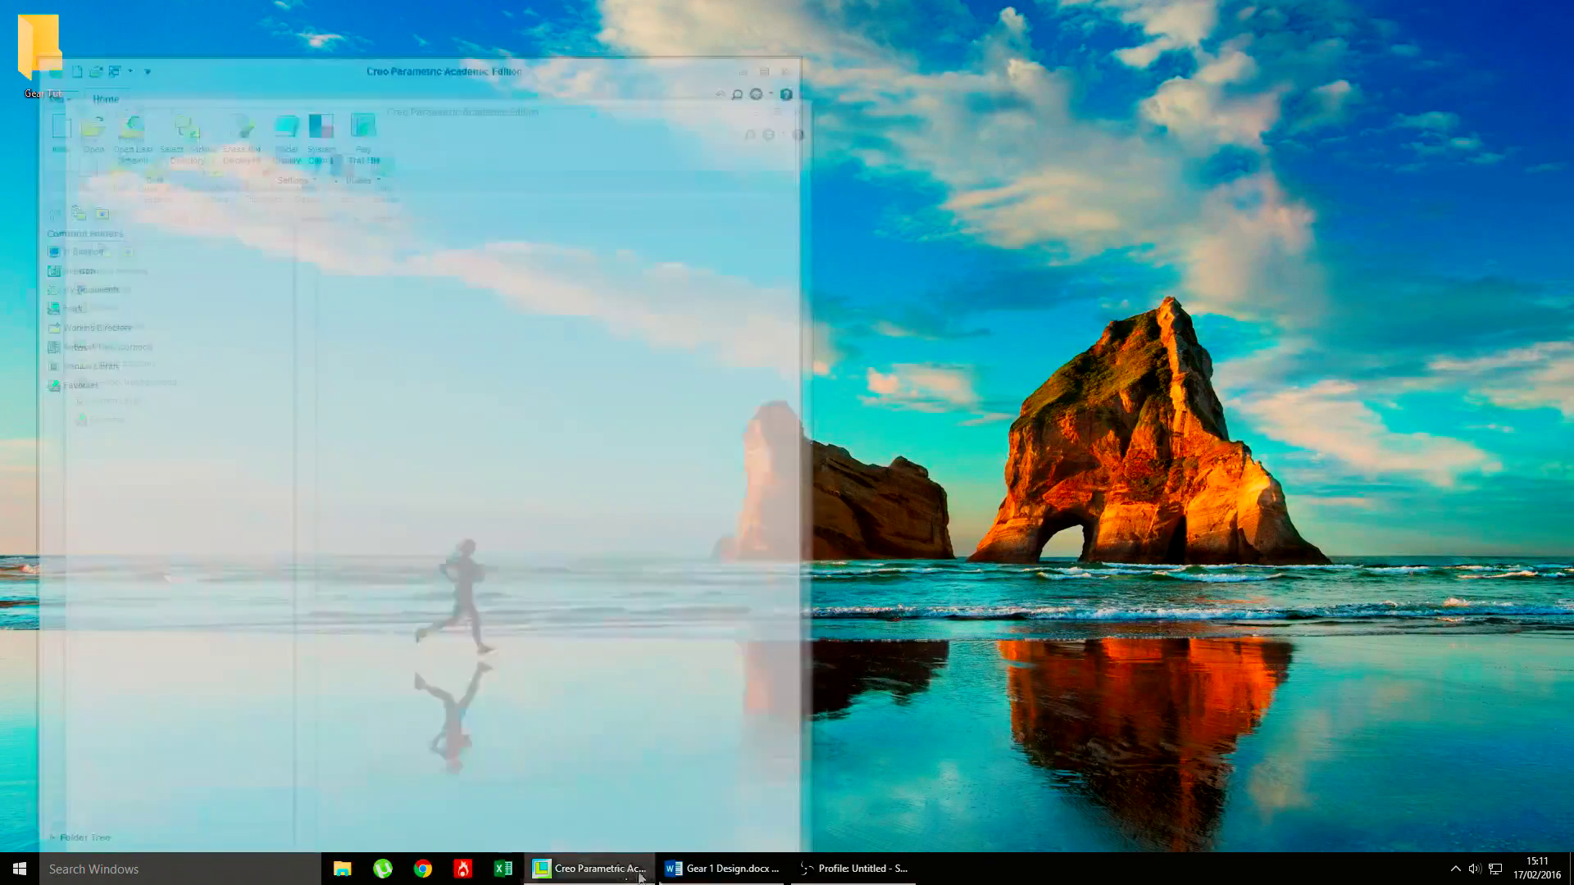
pyautogui.click(712, 871)
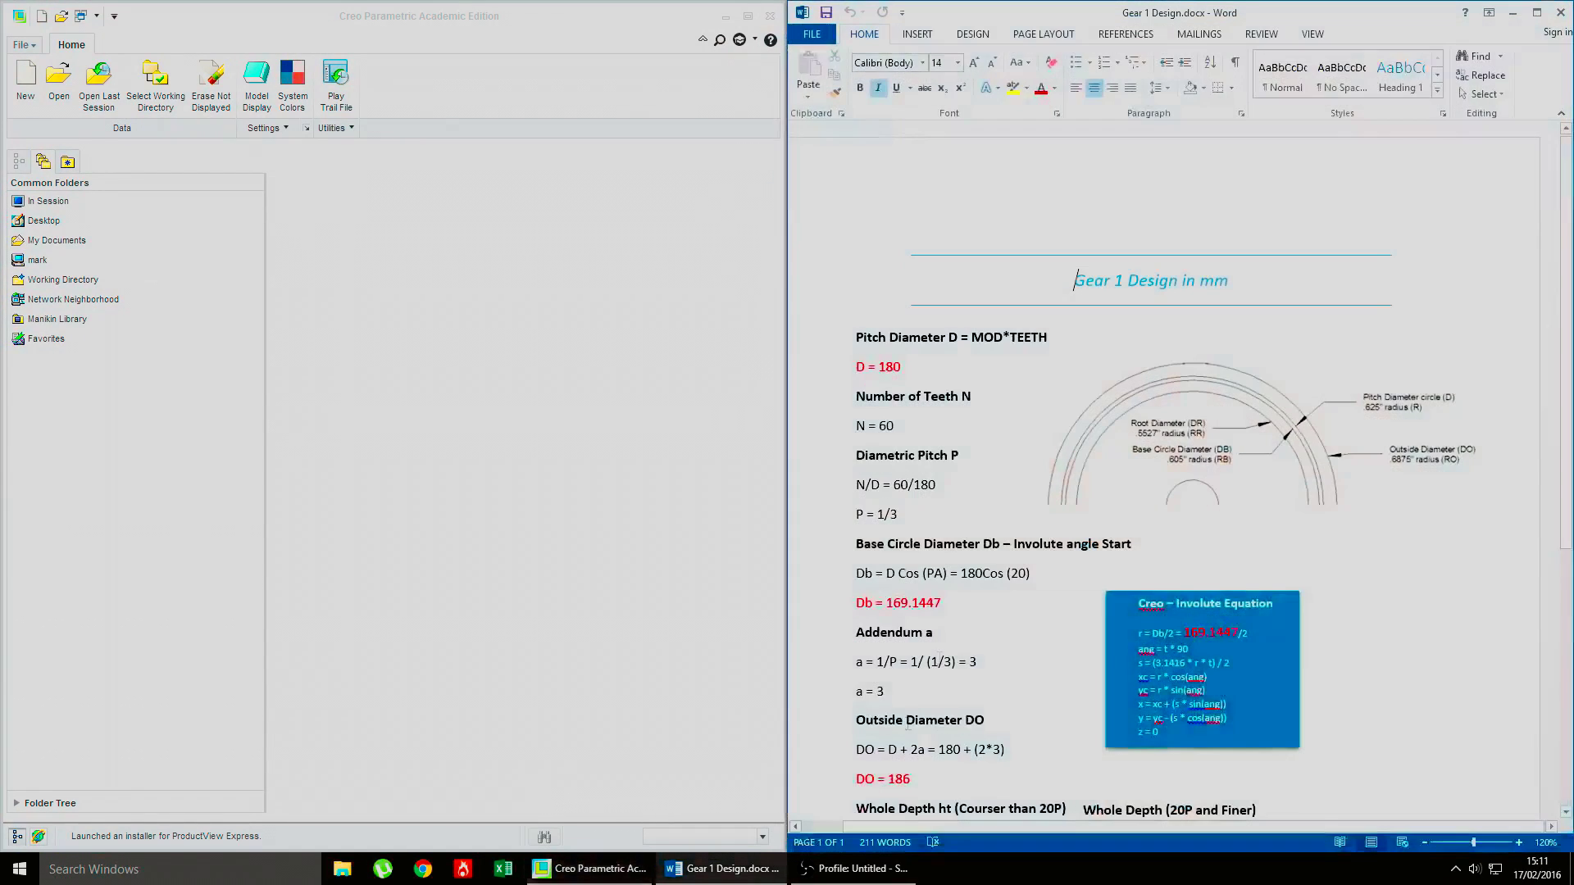
pyautogui.click(1005, 434)
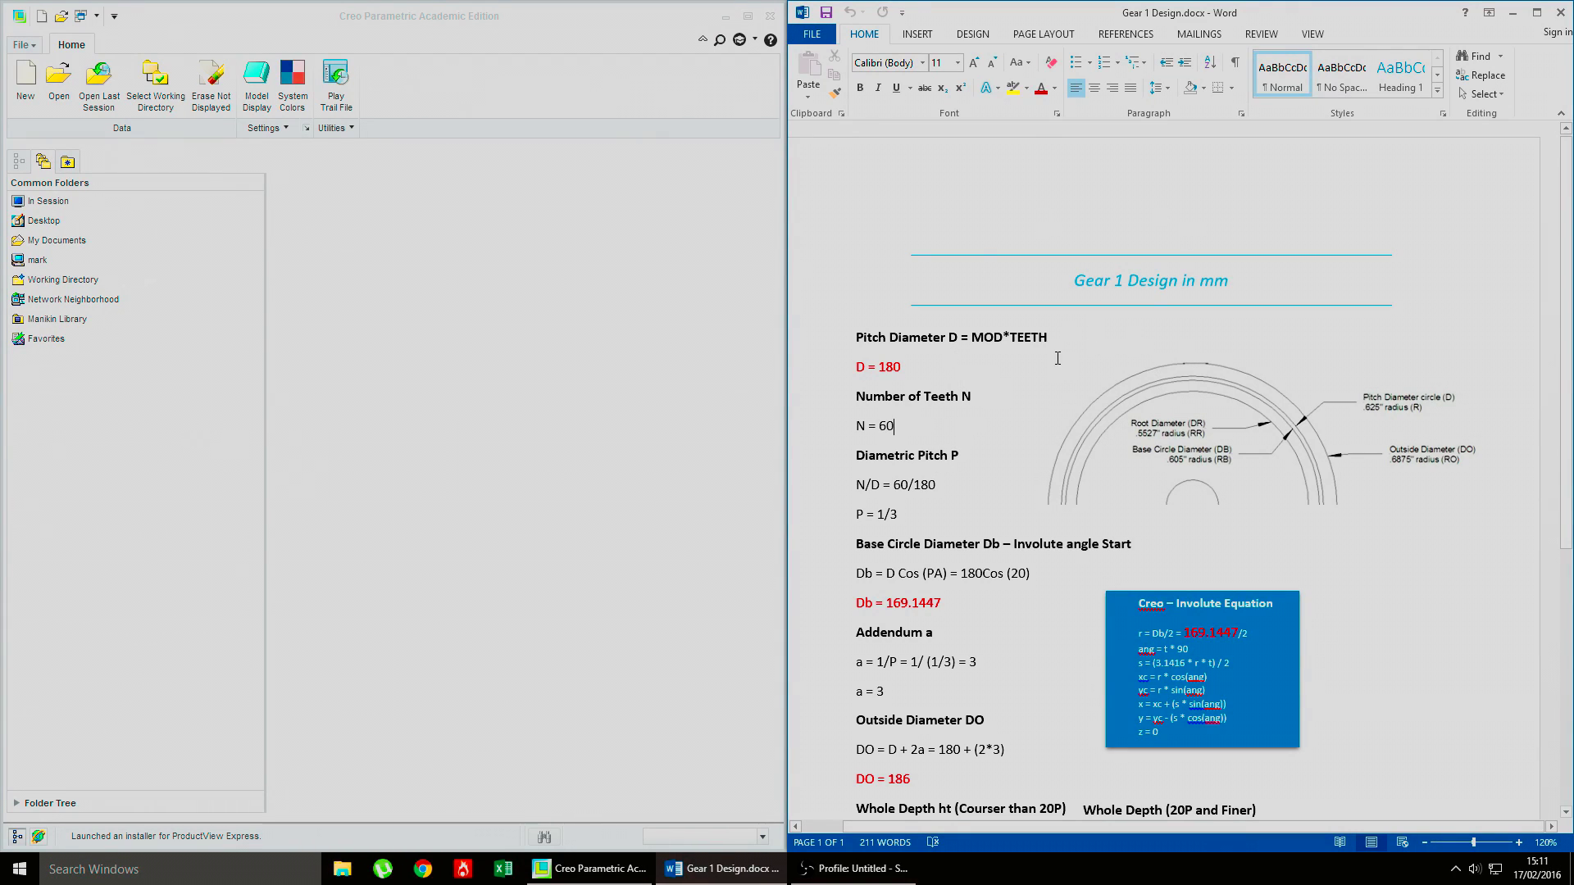
pyautogui.scroll(-5, 1056, 361)
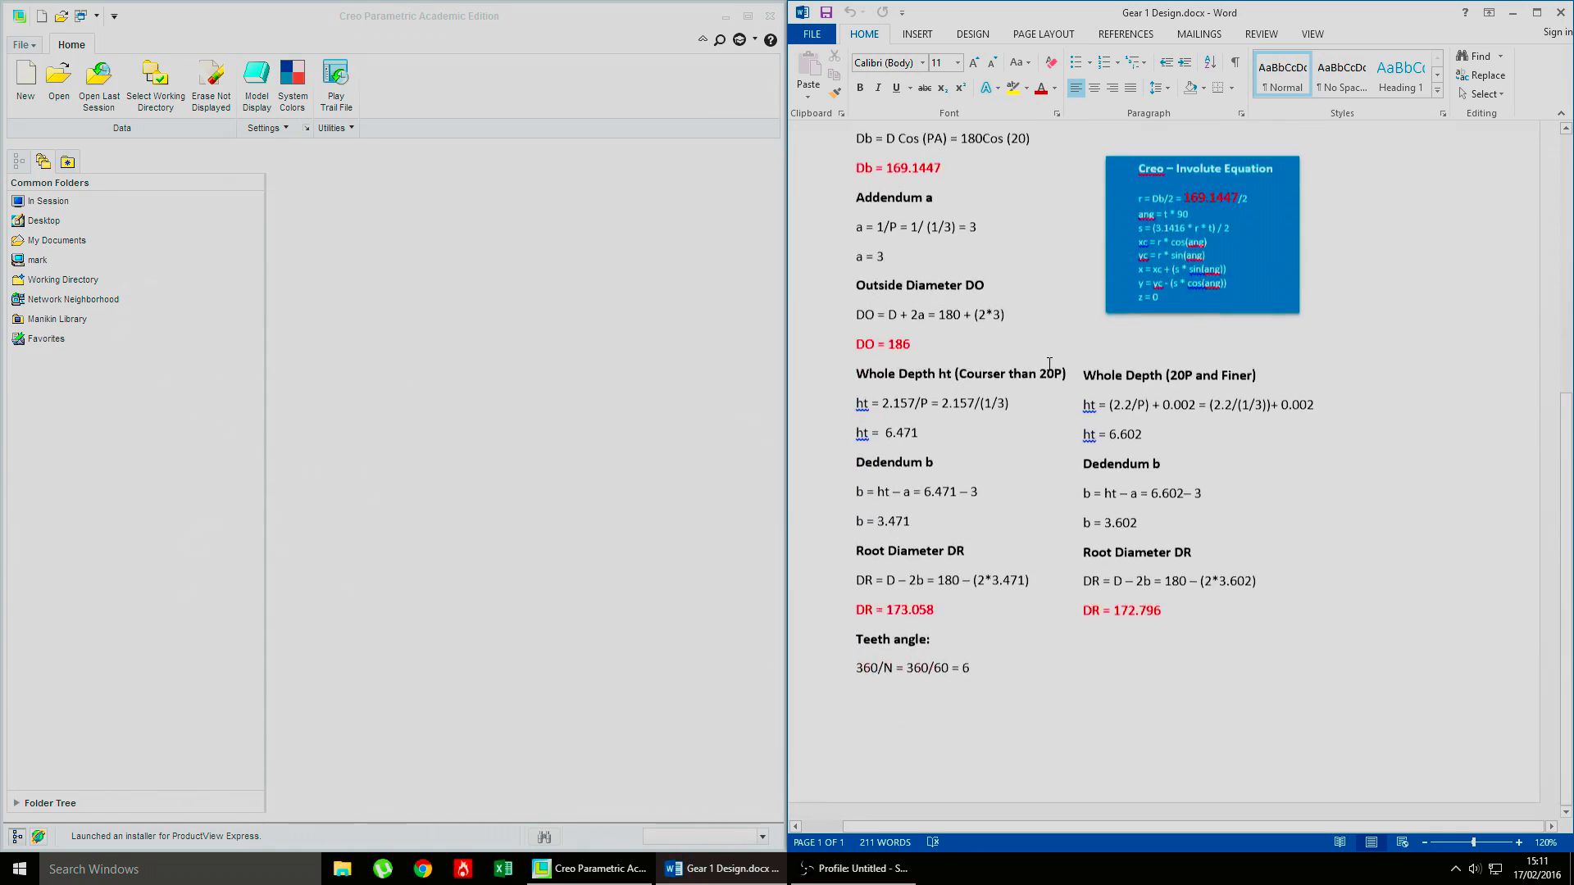
pyautogui.scroll(5, 1050, 363)
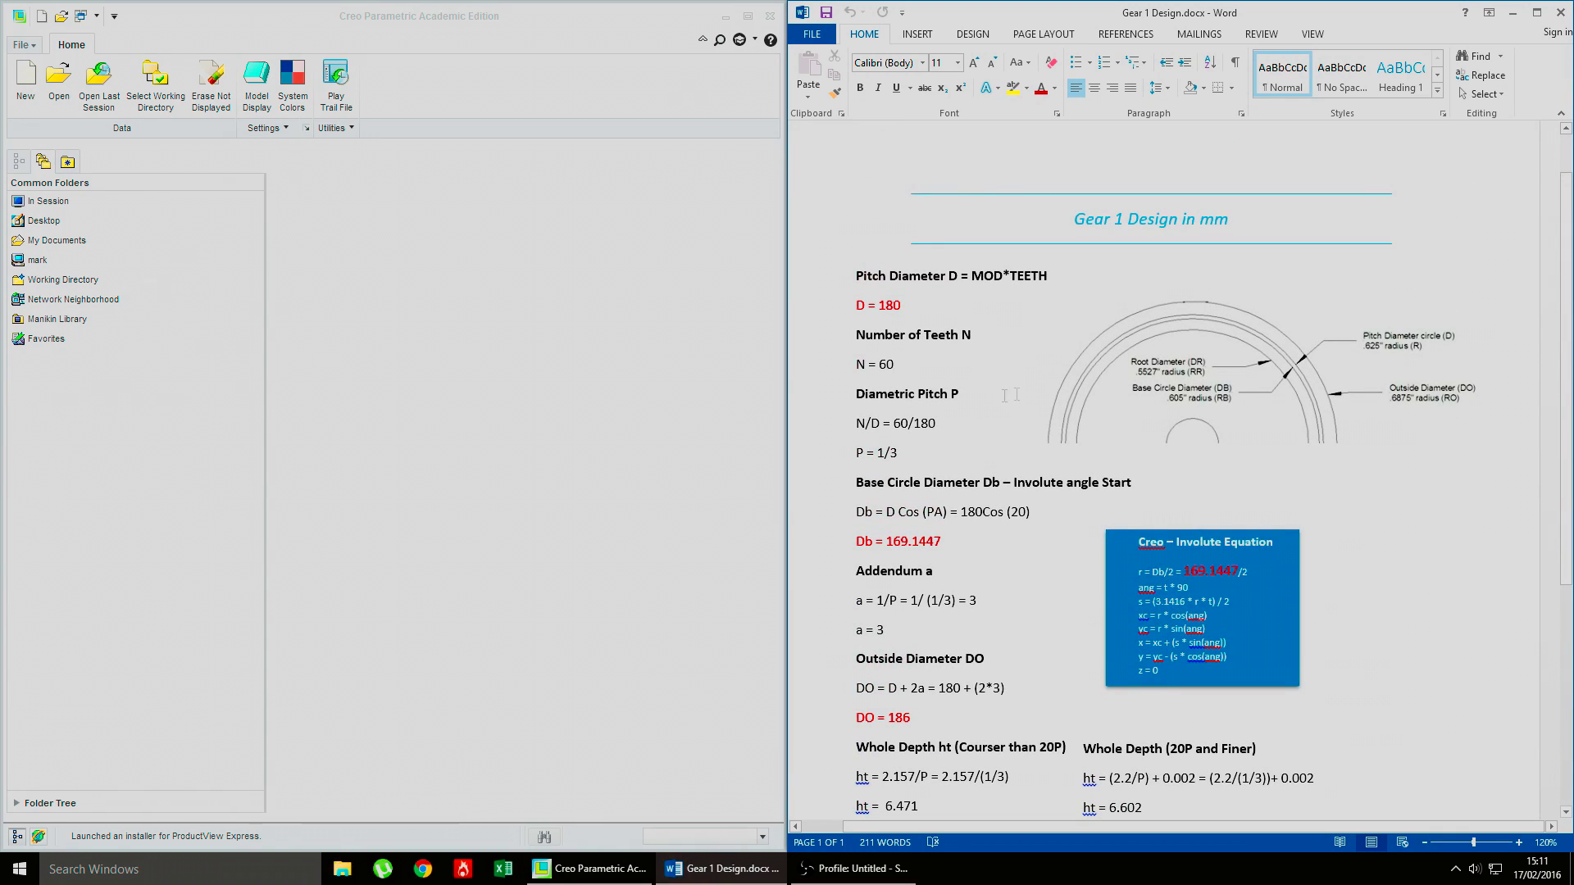
# Step: Examine the pitch diameter formula, its value and the number of teeth in the Gear 1 design sheet
pyautogui.click(1010, 313)
pyautogui.click(1008, 349)
pyautogui.click(1004, 371)
pyautogui.click(962, 426)
pyautogui.moveTo(949, 277); pyautogui.dragTo(1057, 274)
pyautogui.click(994, 306)
pyautogui.moveTo(916, 307); pyautogui.dragTo(880, 307)
pyautogui.click(1007, 497)
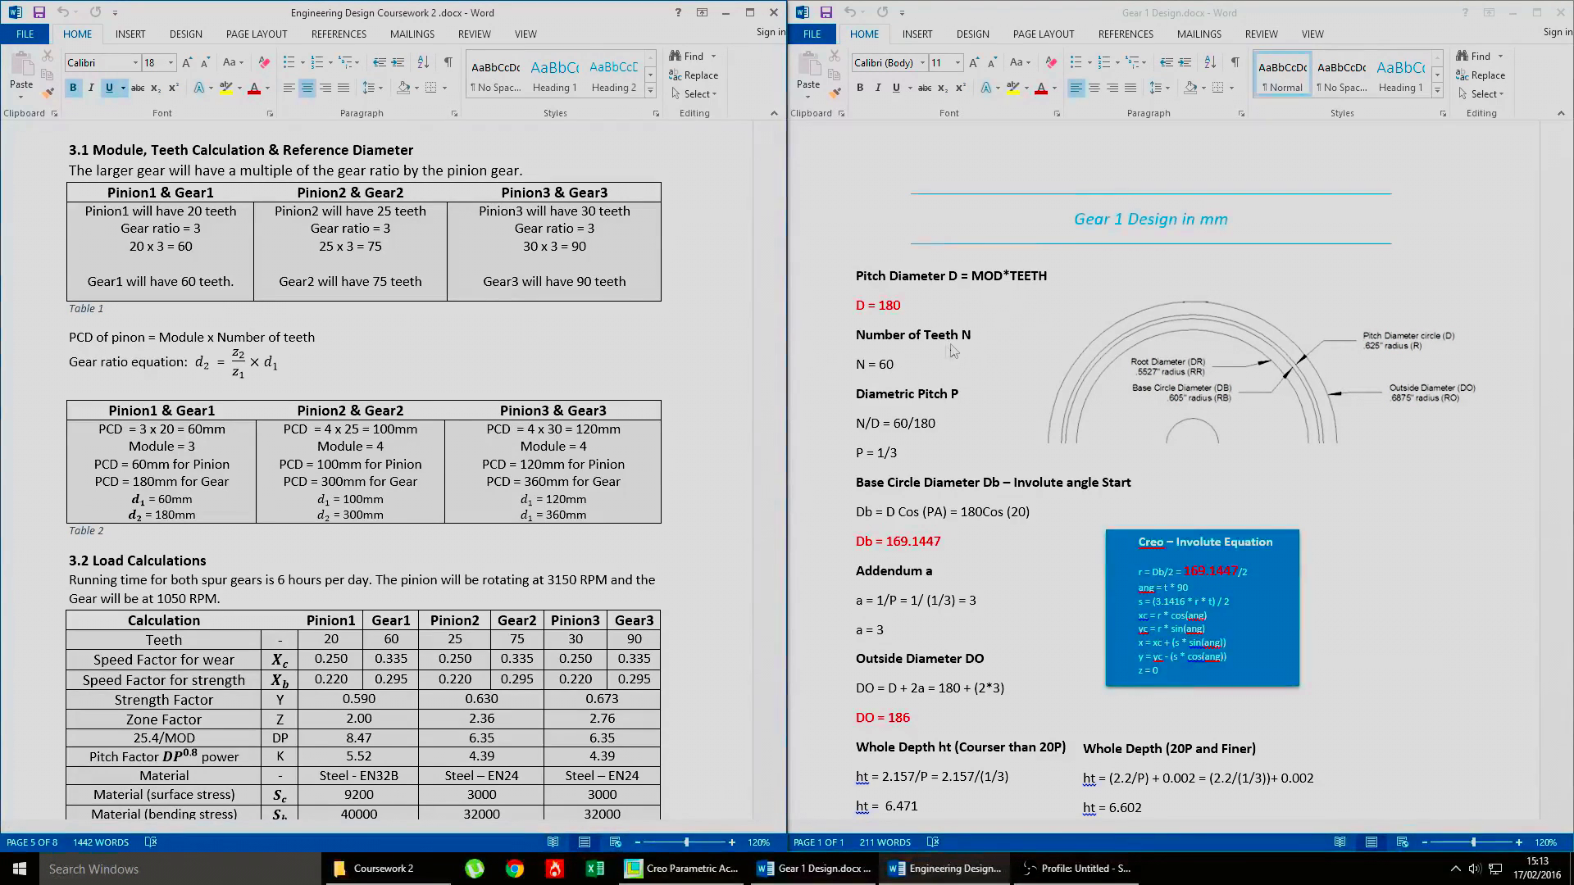
# Step: Retitle the sheet "Pinion 1 Design in mm" and save the document as Pinion 1 Design
pyautogui.click(1097, 230)
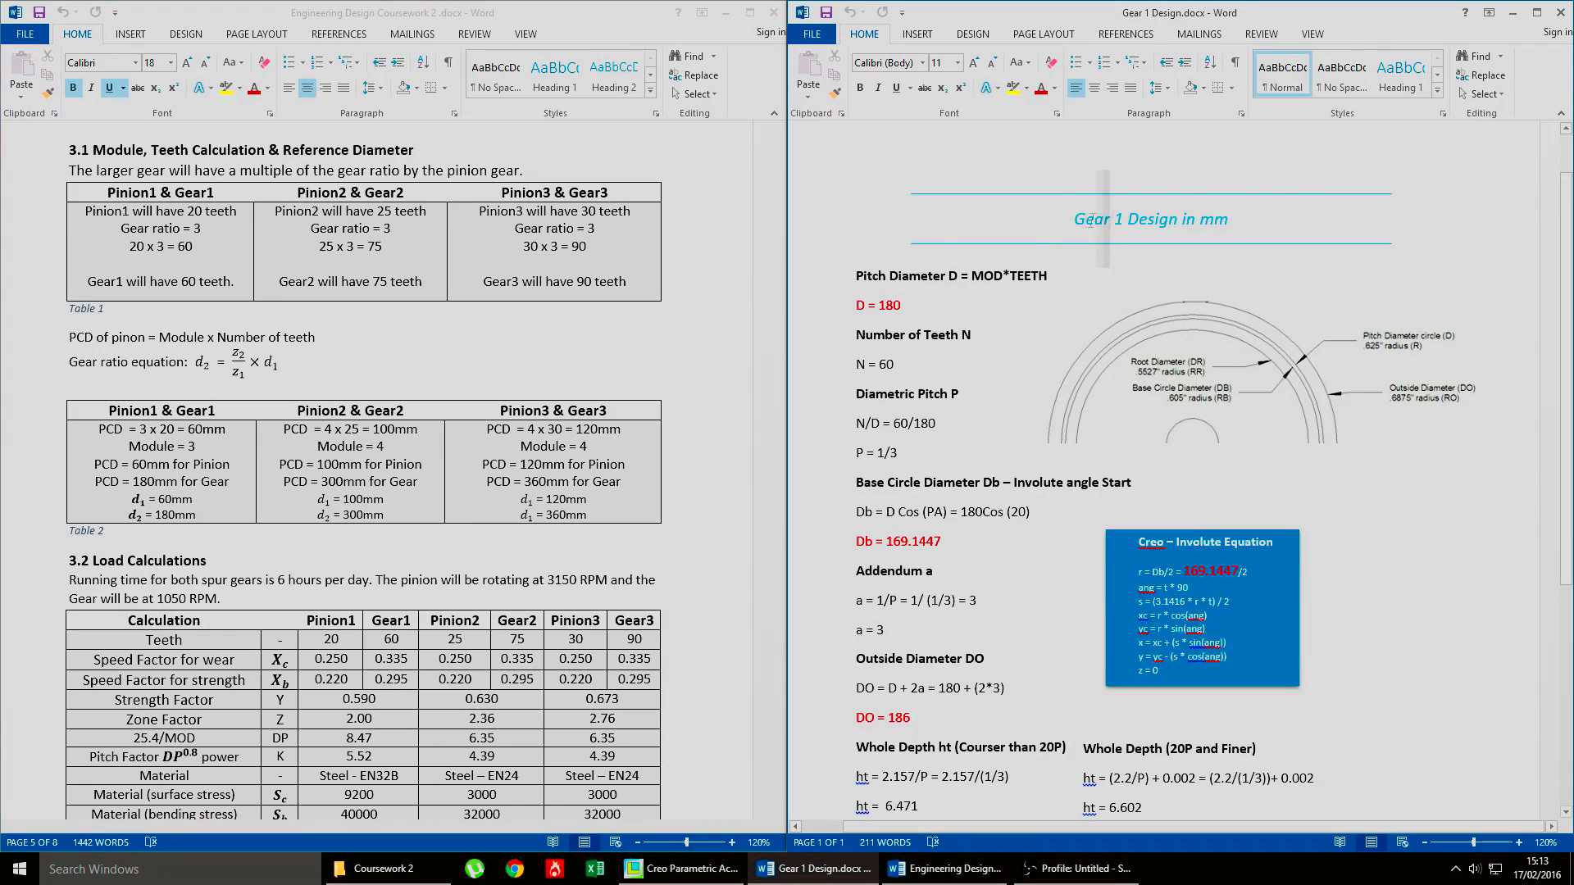
pyautogui.moveTo(1110, 221); pyautogui.dragTo(1079, 219)
pyautogui.write('Pinion')
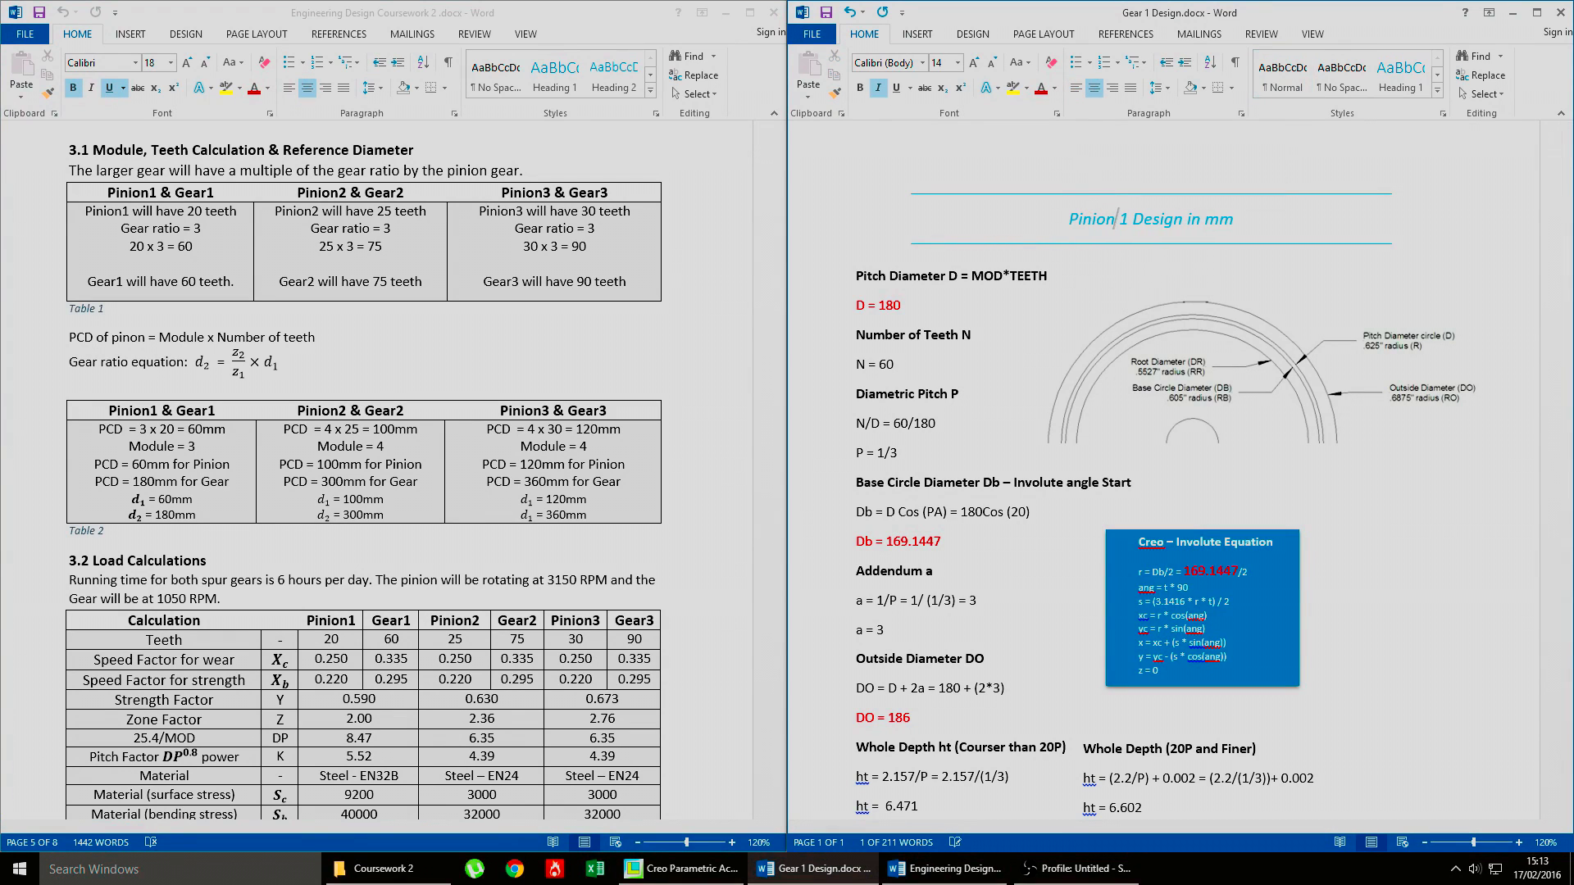
pyautogui.click(812, 33)
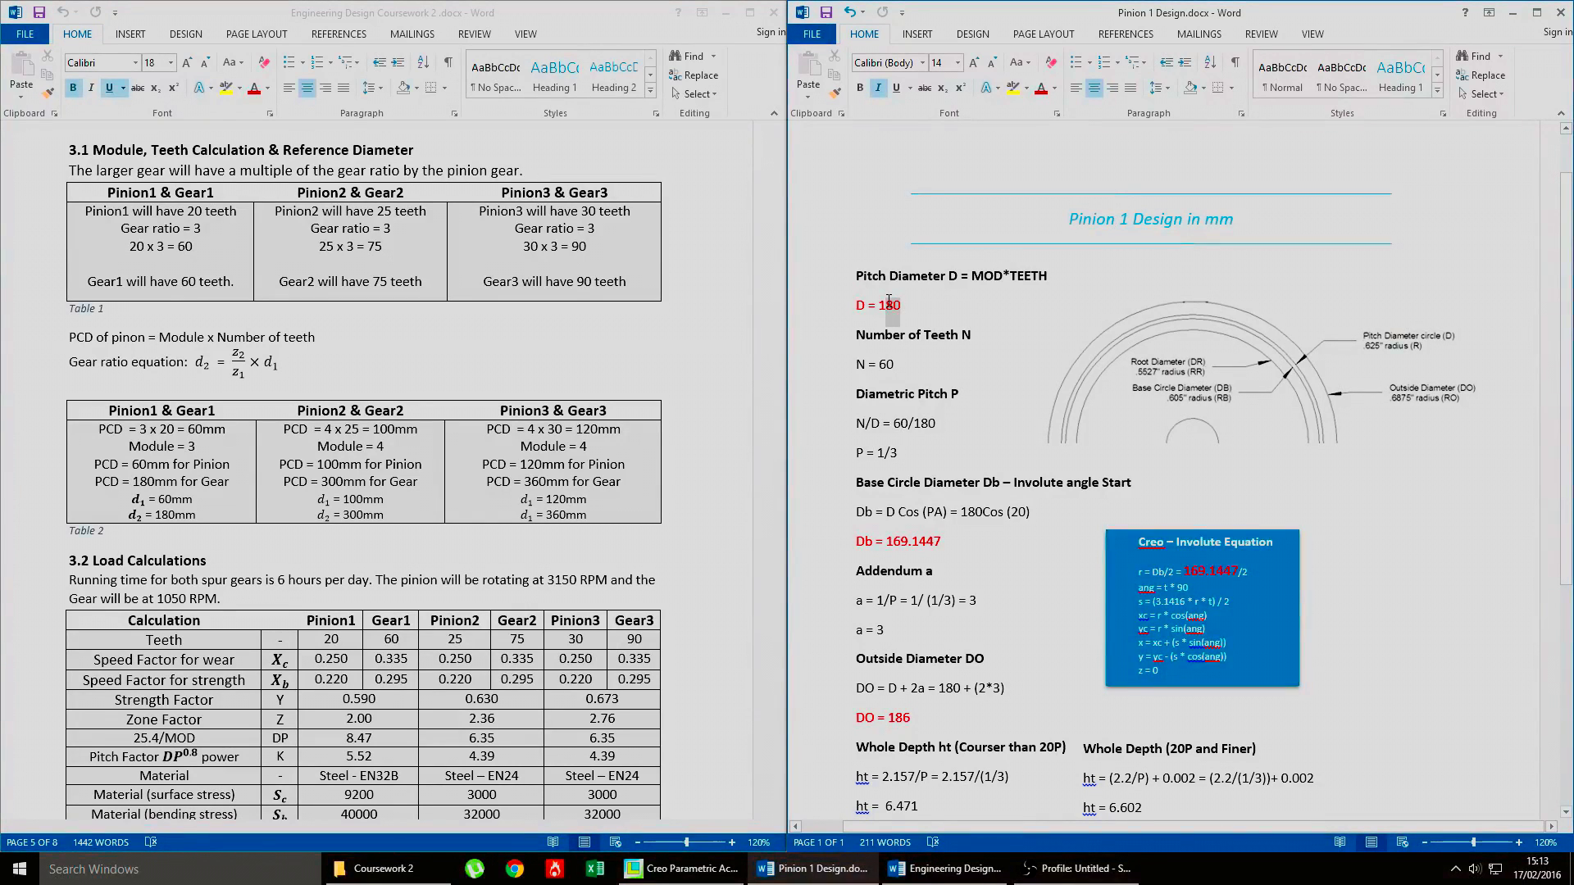
# Step: Set the pitch diameter D to 60 and the number of teeth N to 20 in the pinion sheet
pyautogui.moveTo(884, 301); pyautogui.dragTo(879, 304)
pyautogui.click(957, 309)
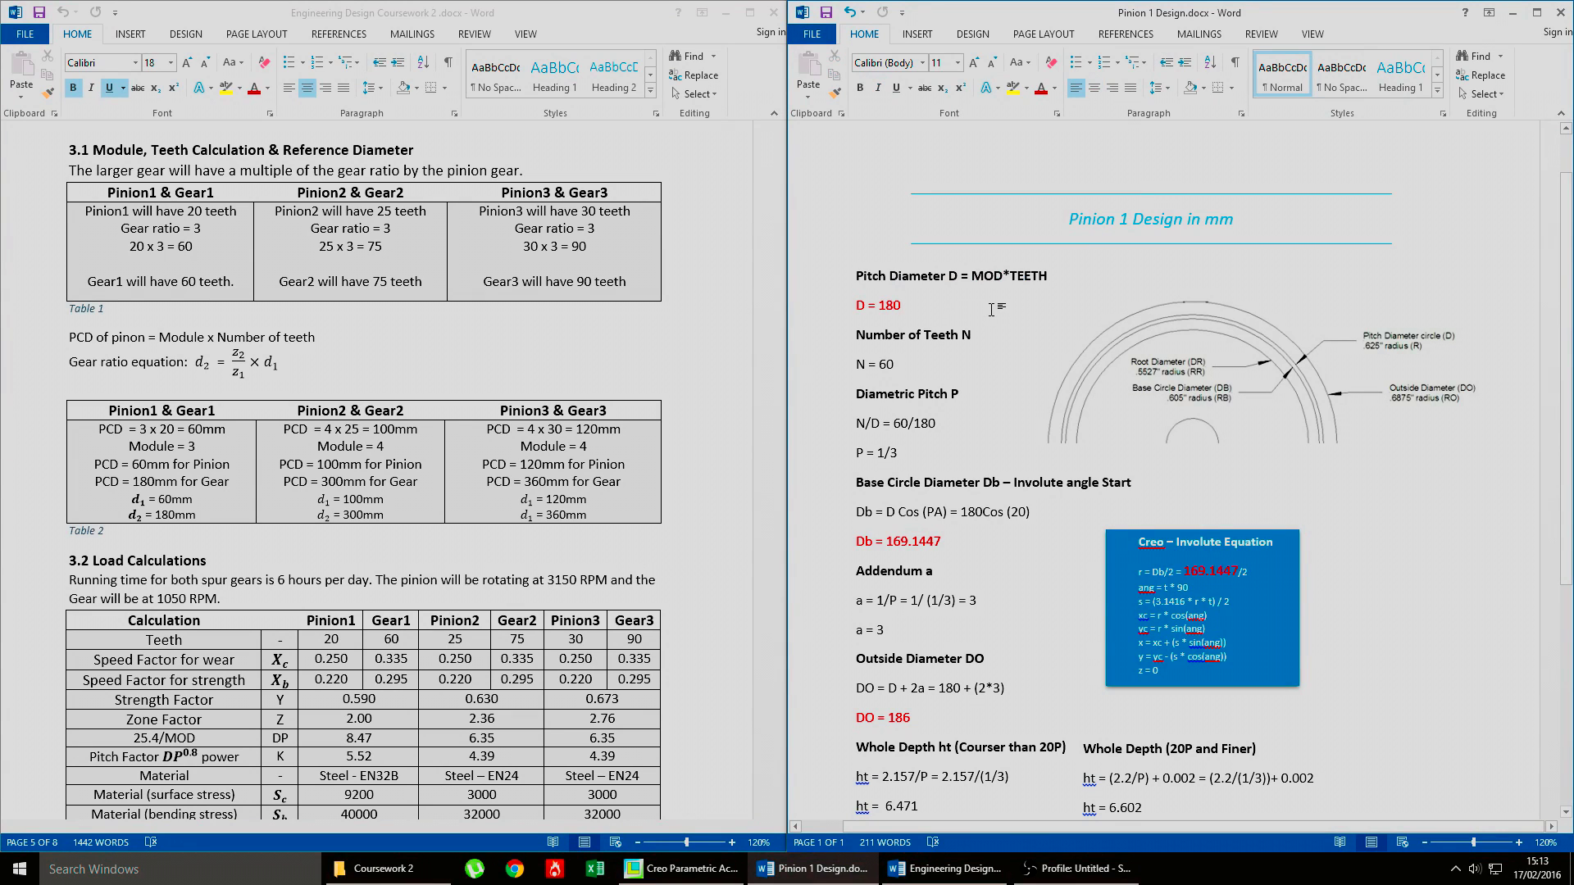
pyautogui.moveTo(973, 280); pyautogui.dragTo(1002, 282)
pyautogui.doubleClick(1029, 281)
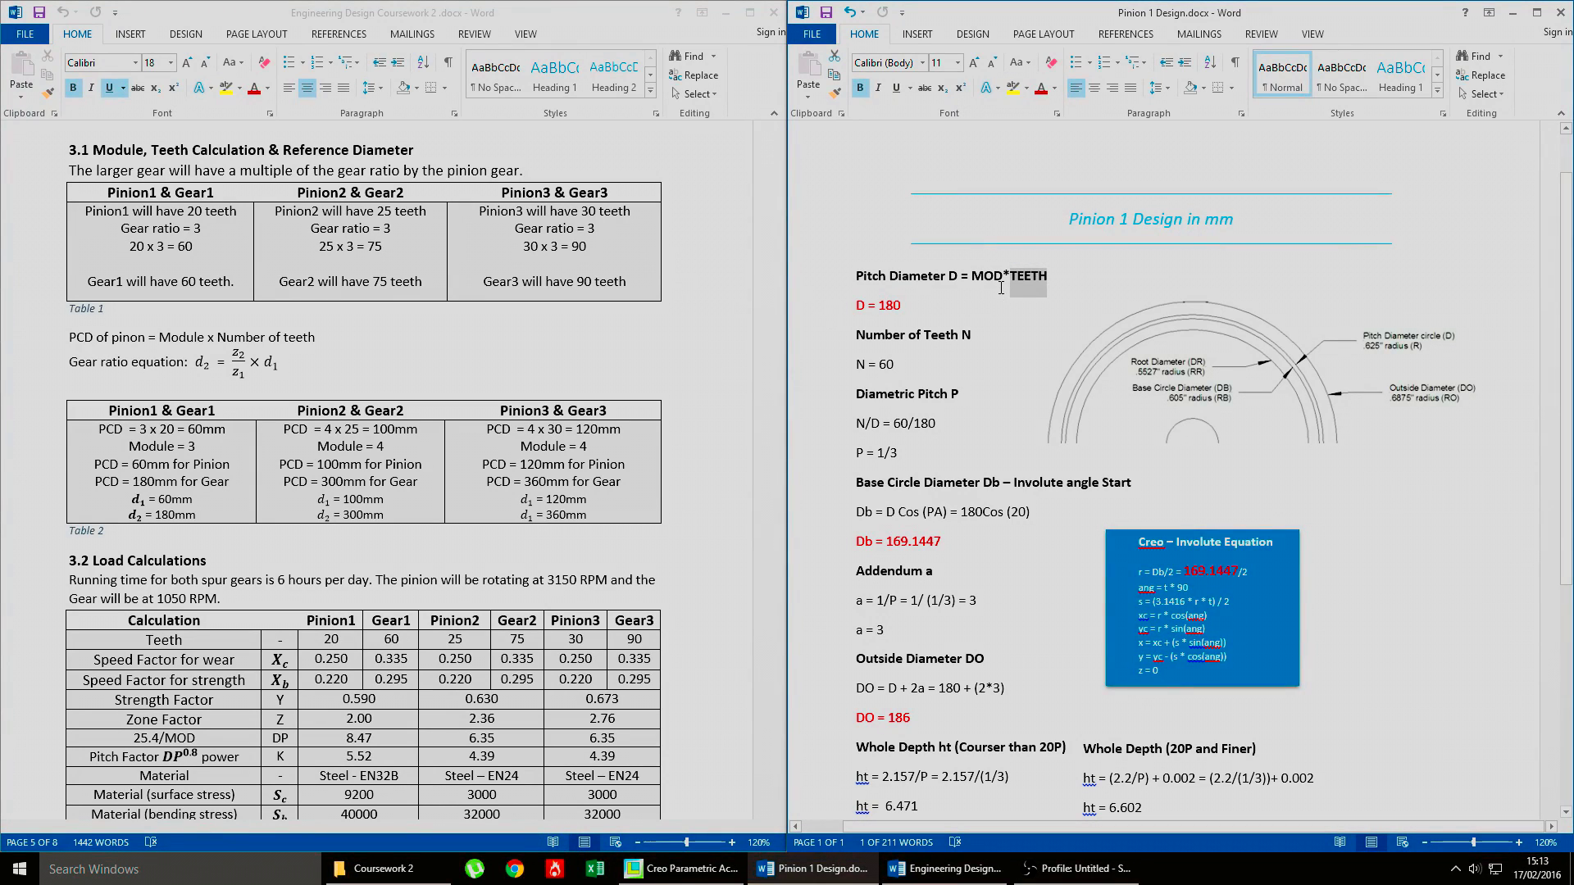
pyautogui.moveTo(1001, 280); pyautogui.dragTo(1050, 282)
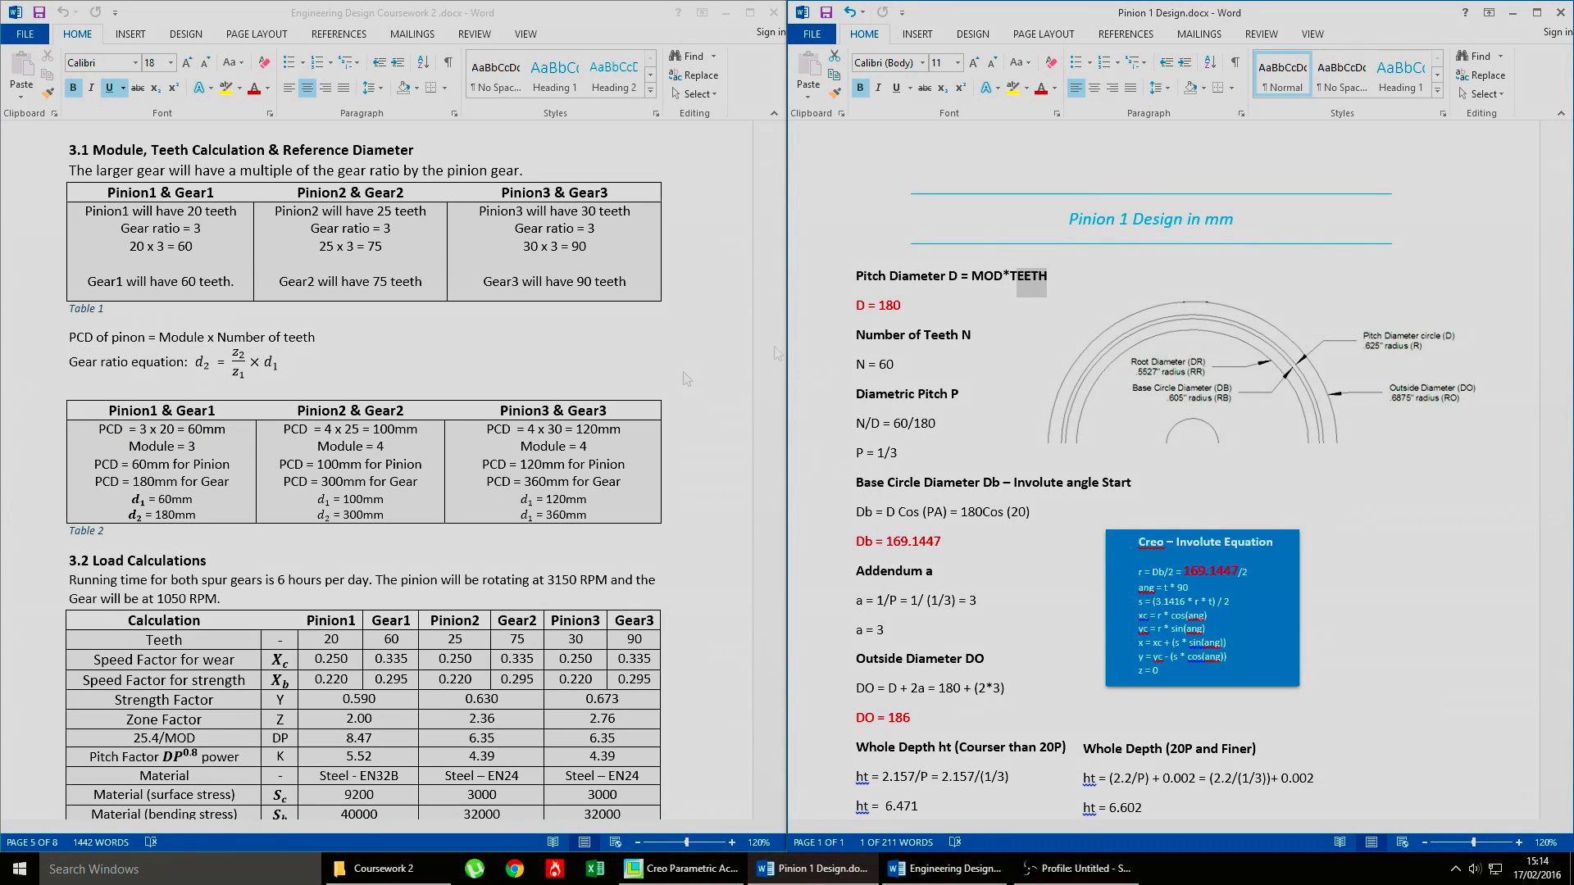
pyautogui.click(872, 305)
pyautogui.doubleClick(885, 305)
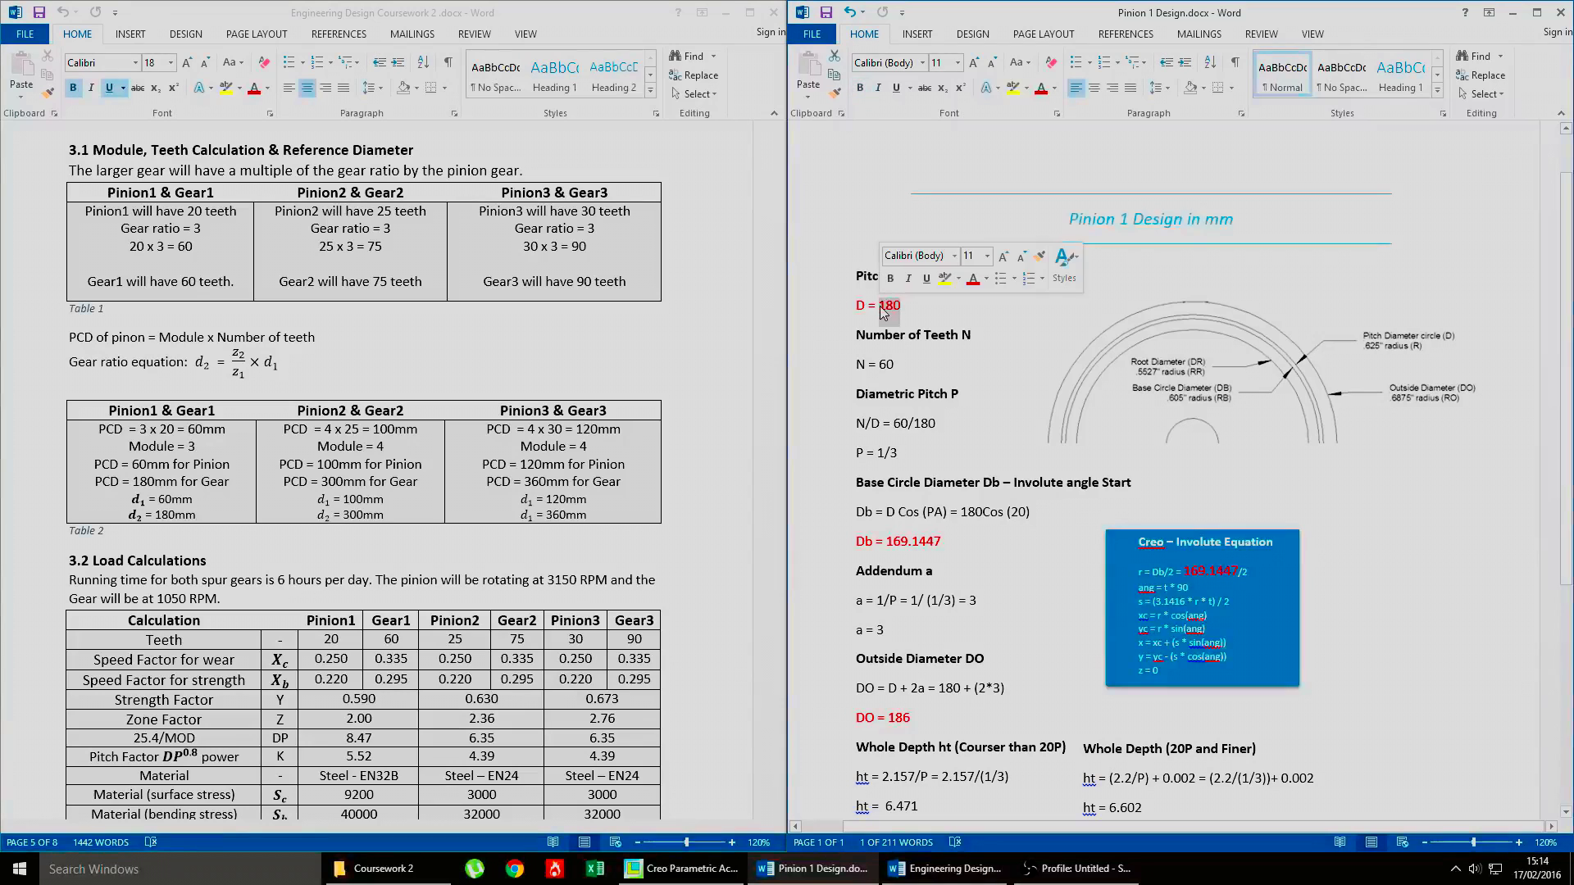
pyautogui.write('60')
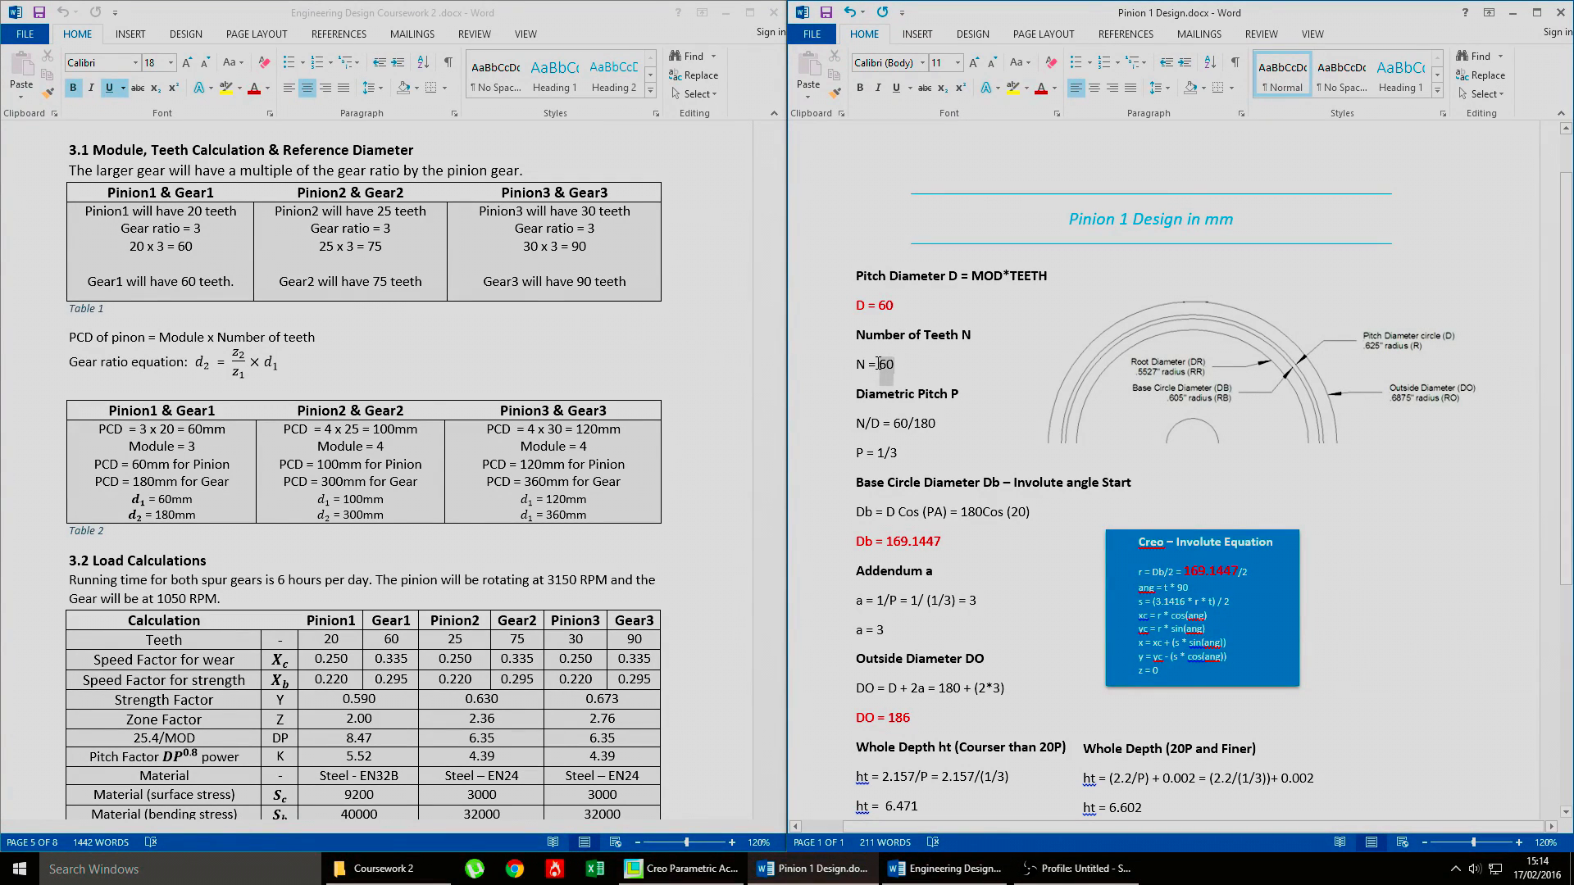
pyautogui.write('2')
# Step: Update the Diametric Pitch calculation to N/D = 20/60
pyautogui.scroll(-1, 929, 447)
pyautogui.moveTo(856, 347); pyautogui.dragTo(911, 417)
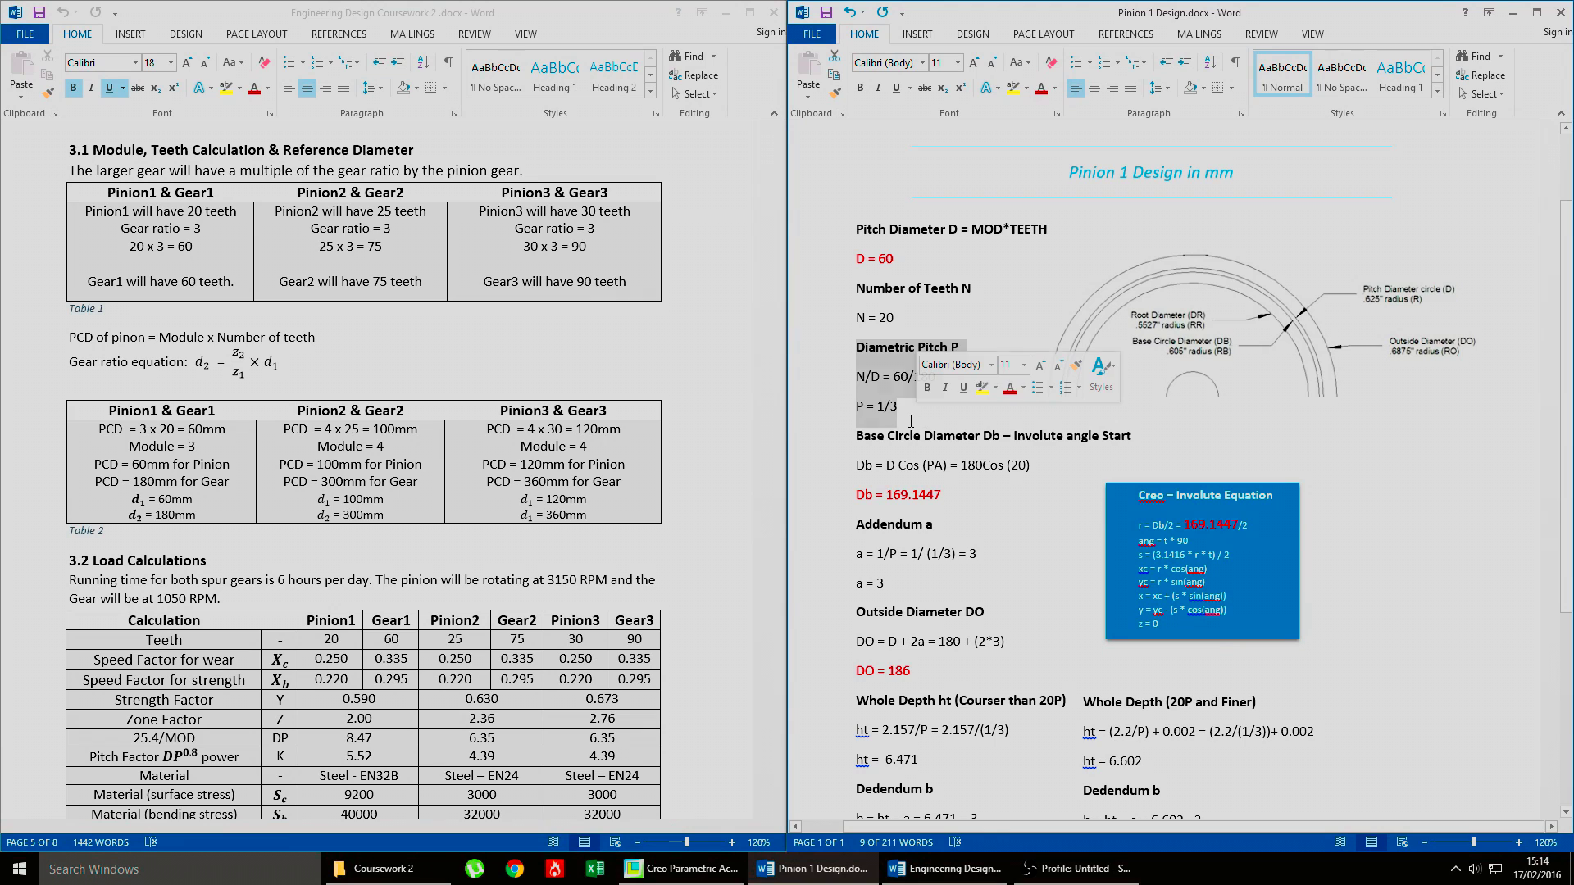
pyautogui.click(922, 413)
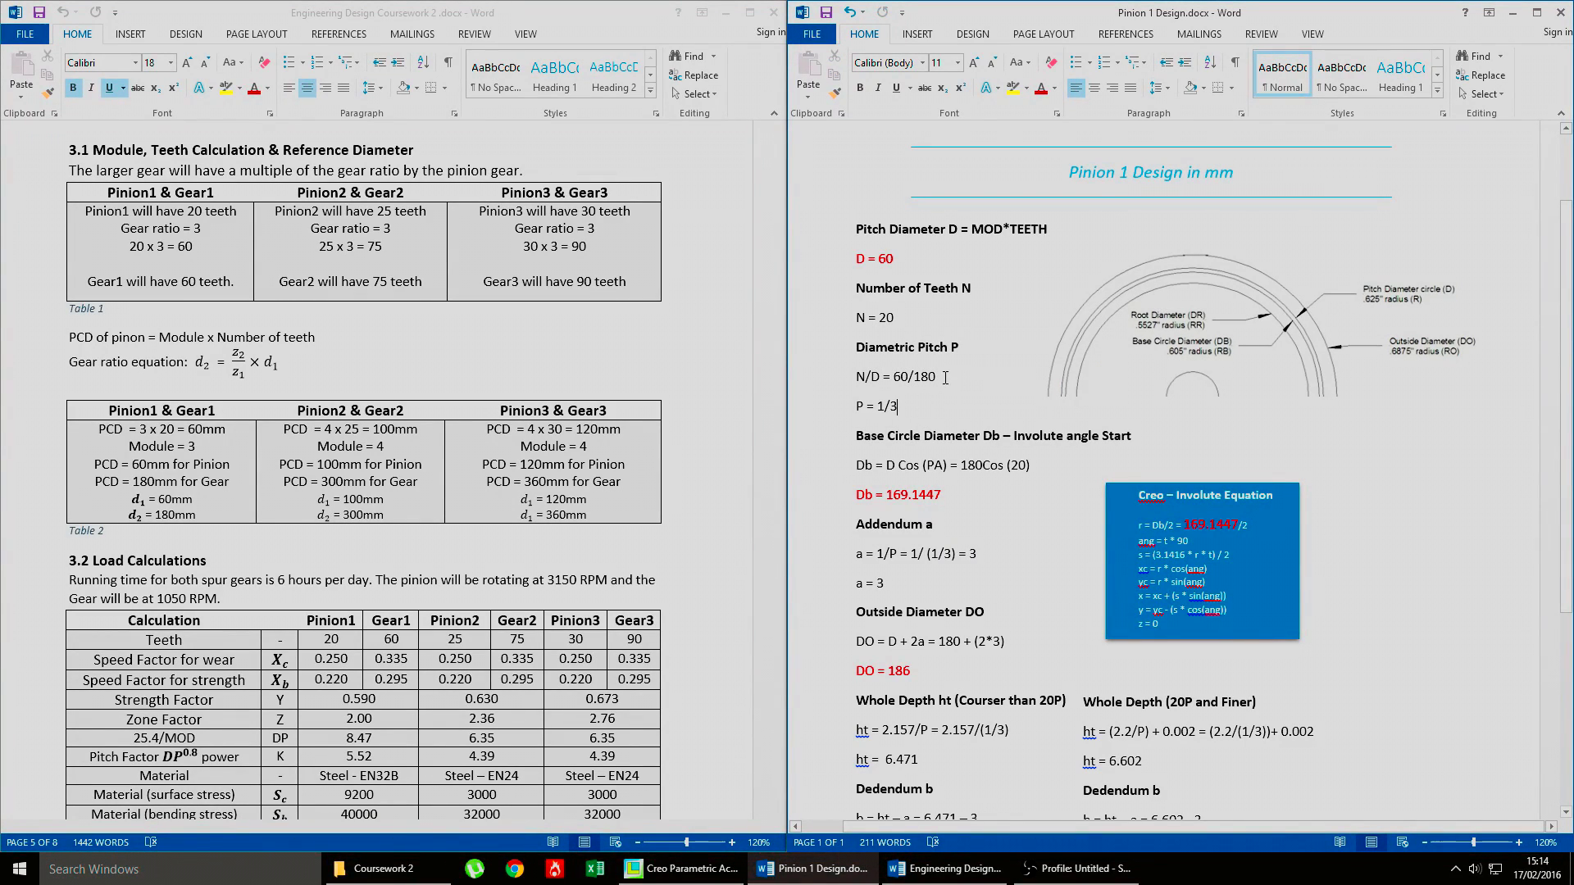
pyautogui.moveTo(910, 373); pyautogui.dragTo(882, 407)
pyautogui.write('20/60')
pyautogui.click(897, 407)
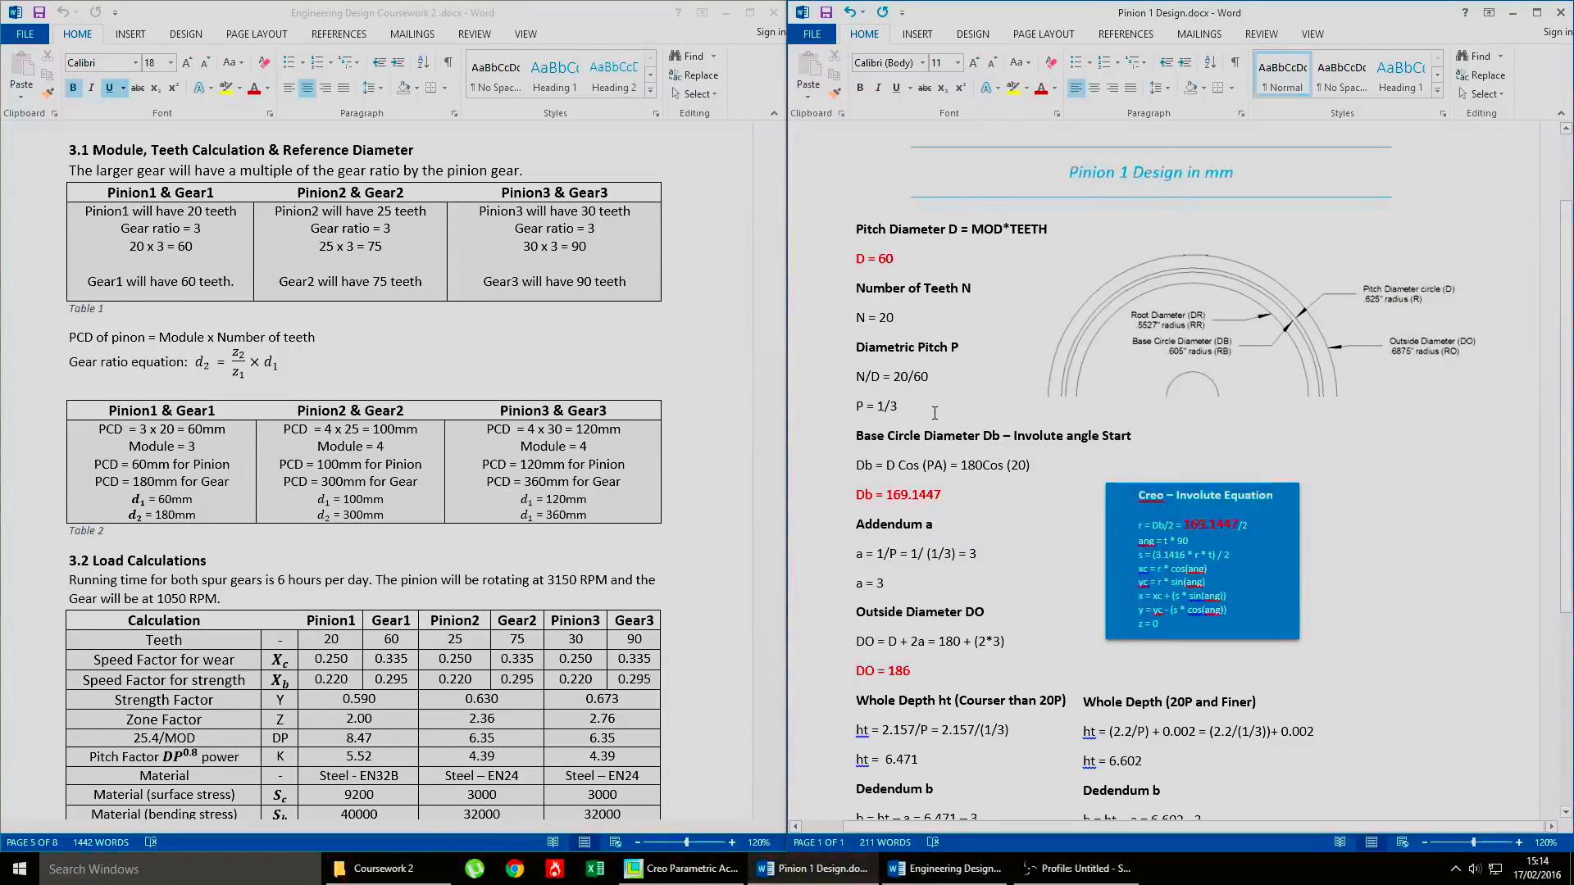
pyautogui.scroll(-2, 917, 376)
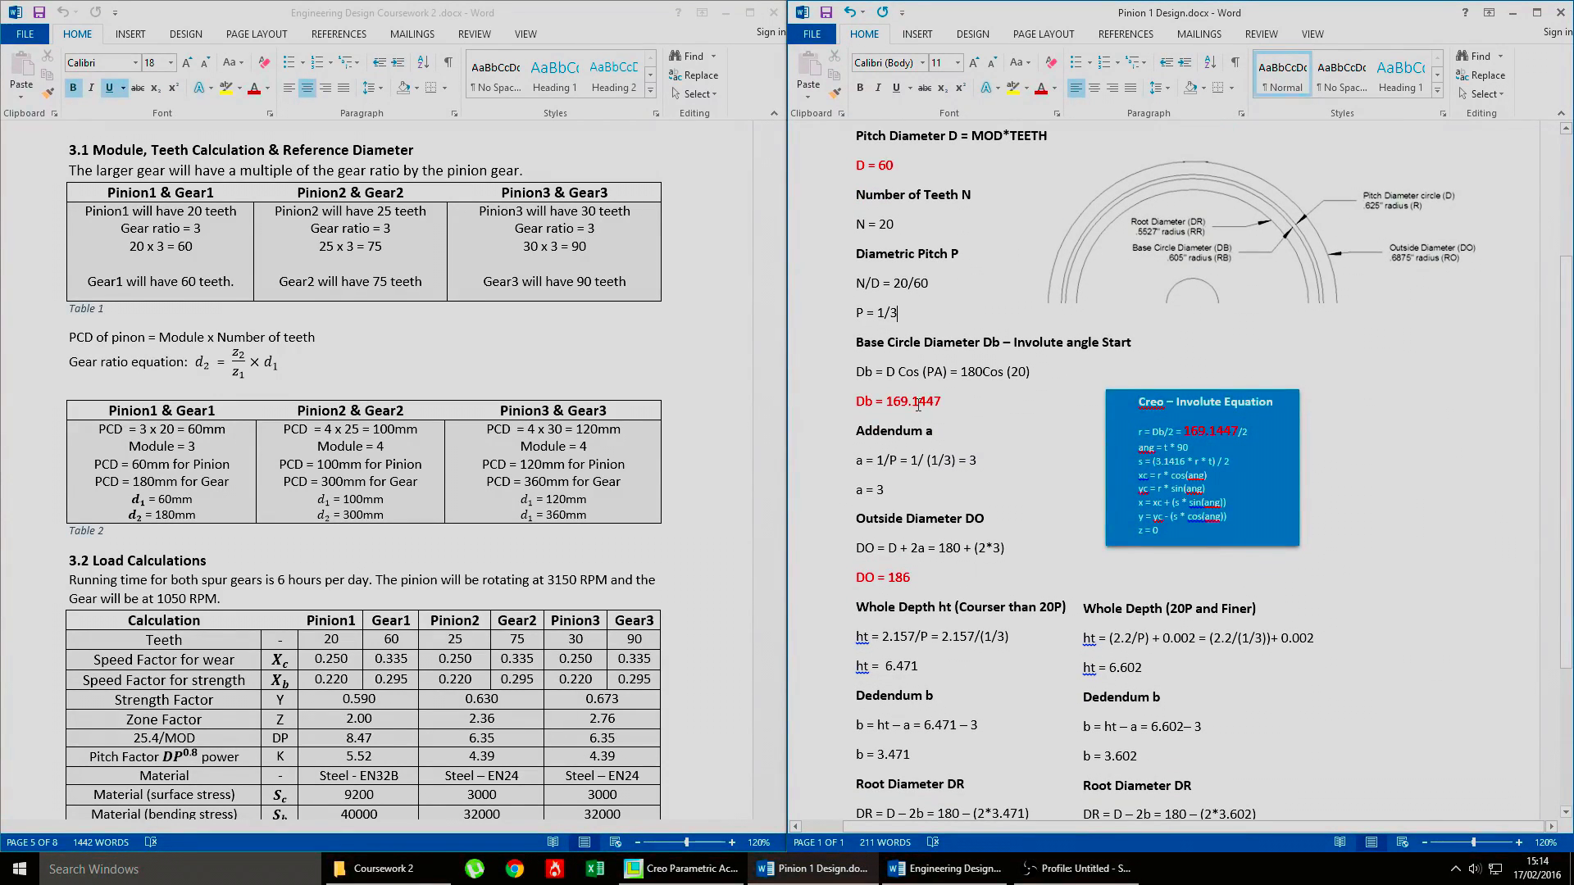
pyautogui.moveTo(914, 287); pyautogui.dragTo(926, 286)
pyautogui.click(913, 314)
# Step: Examine the Base Circle Diameter heading, its involute angle start note and the Db value
pyautogui.moveTo(858, 343); pyautogui.dragTo(1128, 348)
pyautogui.moveTo(1014, 345); pyautogui.dragTo(1125, 354)
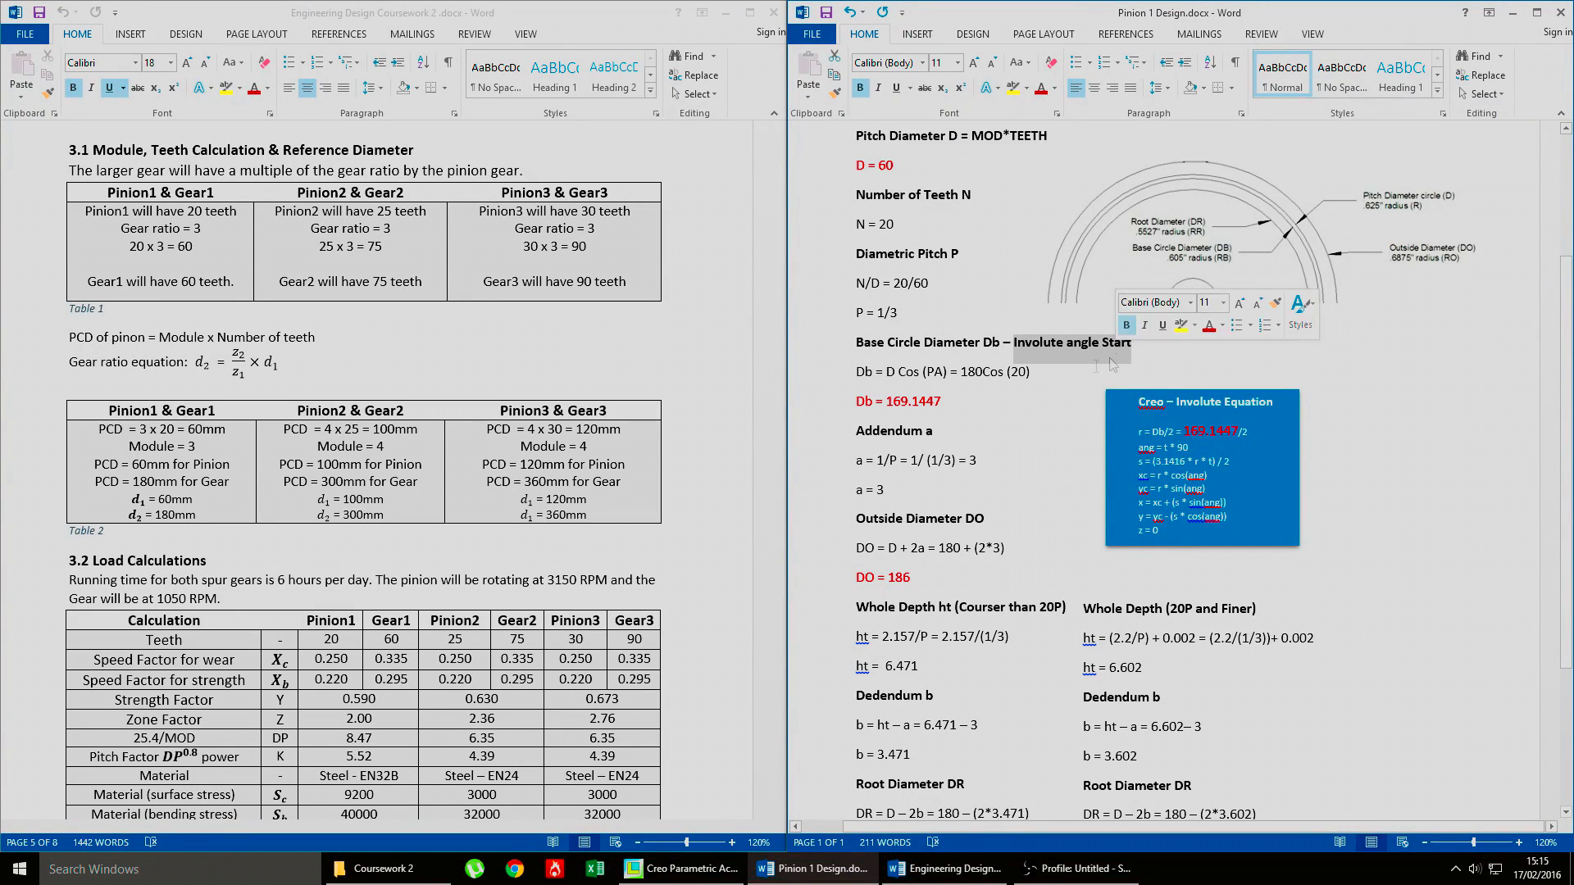
pyautogui.click(951, 401)
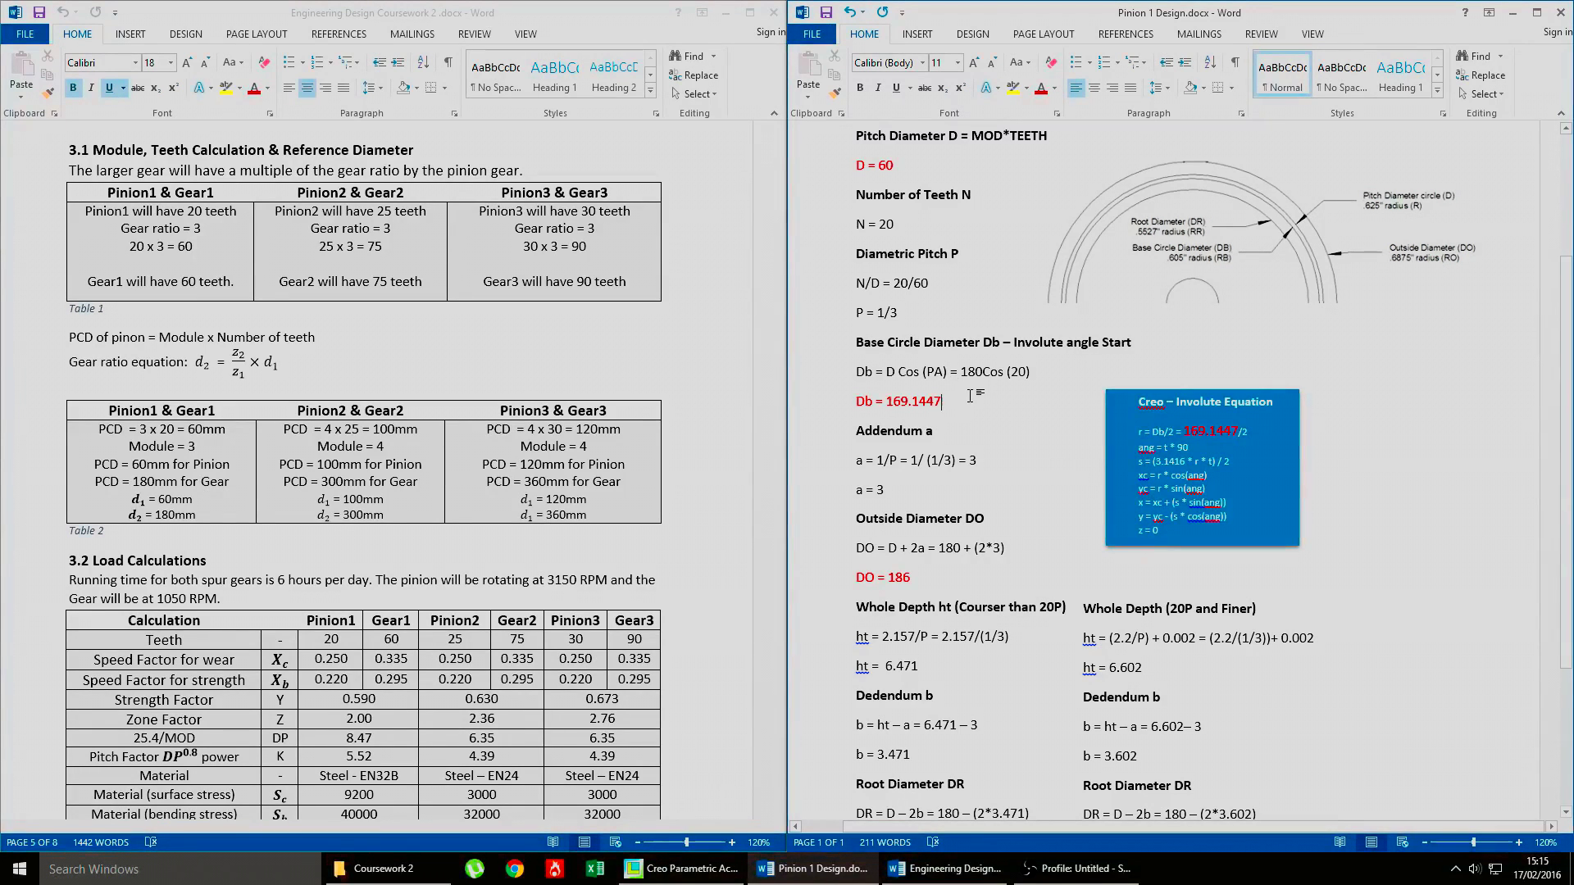
pyautogui.doubleClick(905, 399)
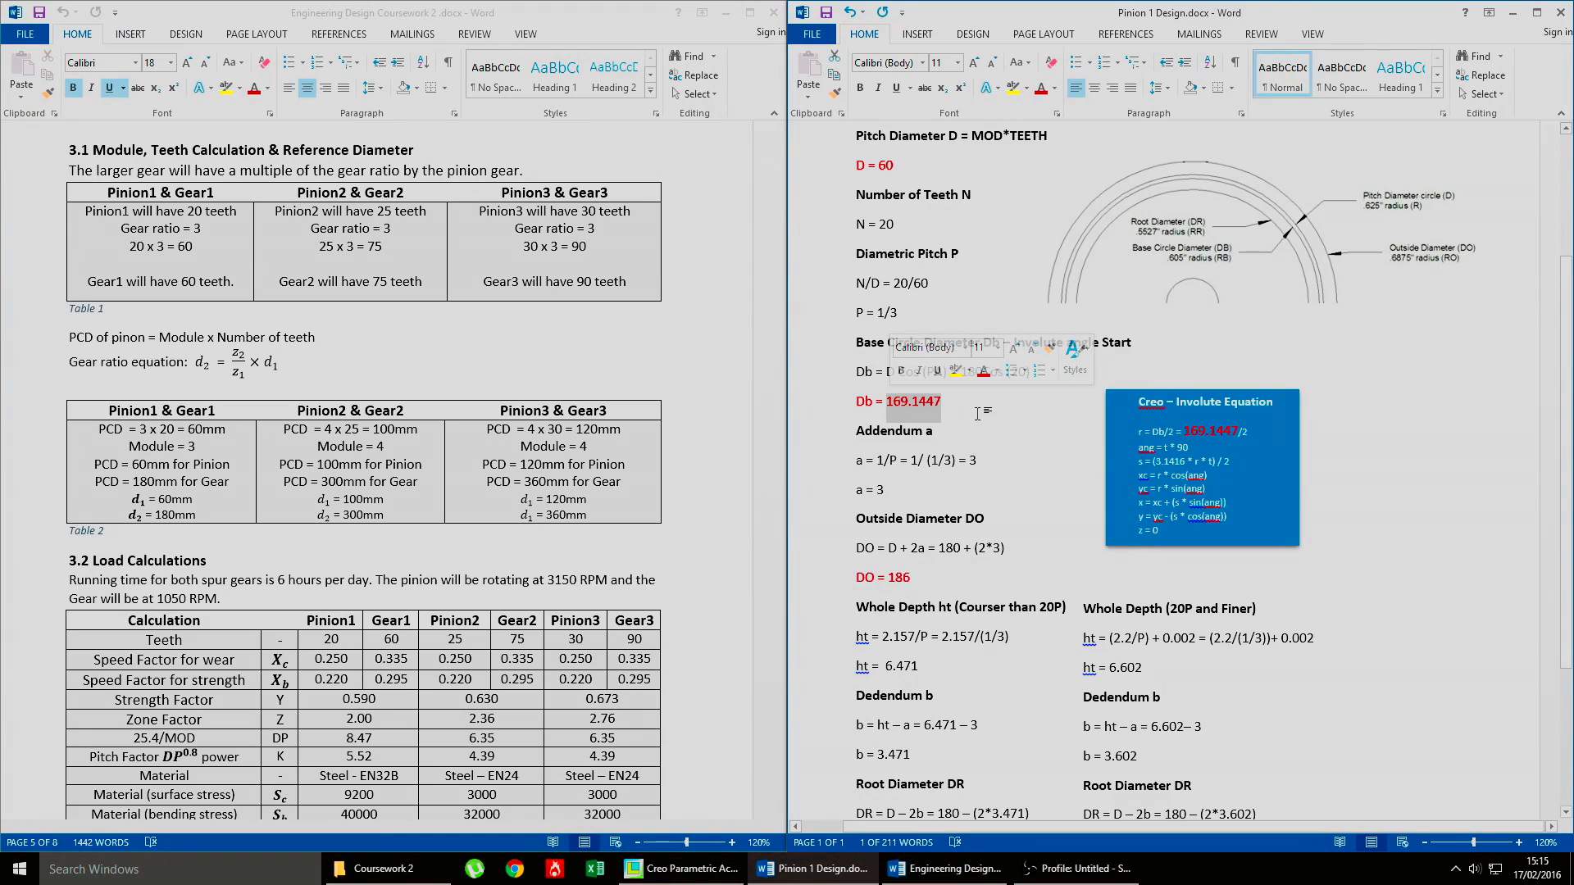
pyautogui.click(1007, 413)
pyautogui.moveTo(943, 406); pyautogui.dragTo(895, 406)
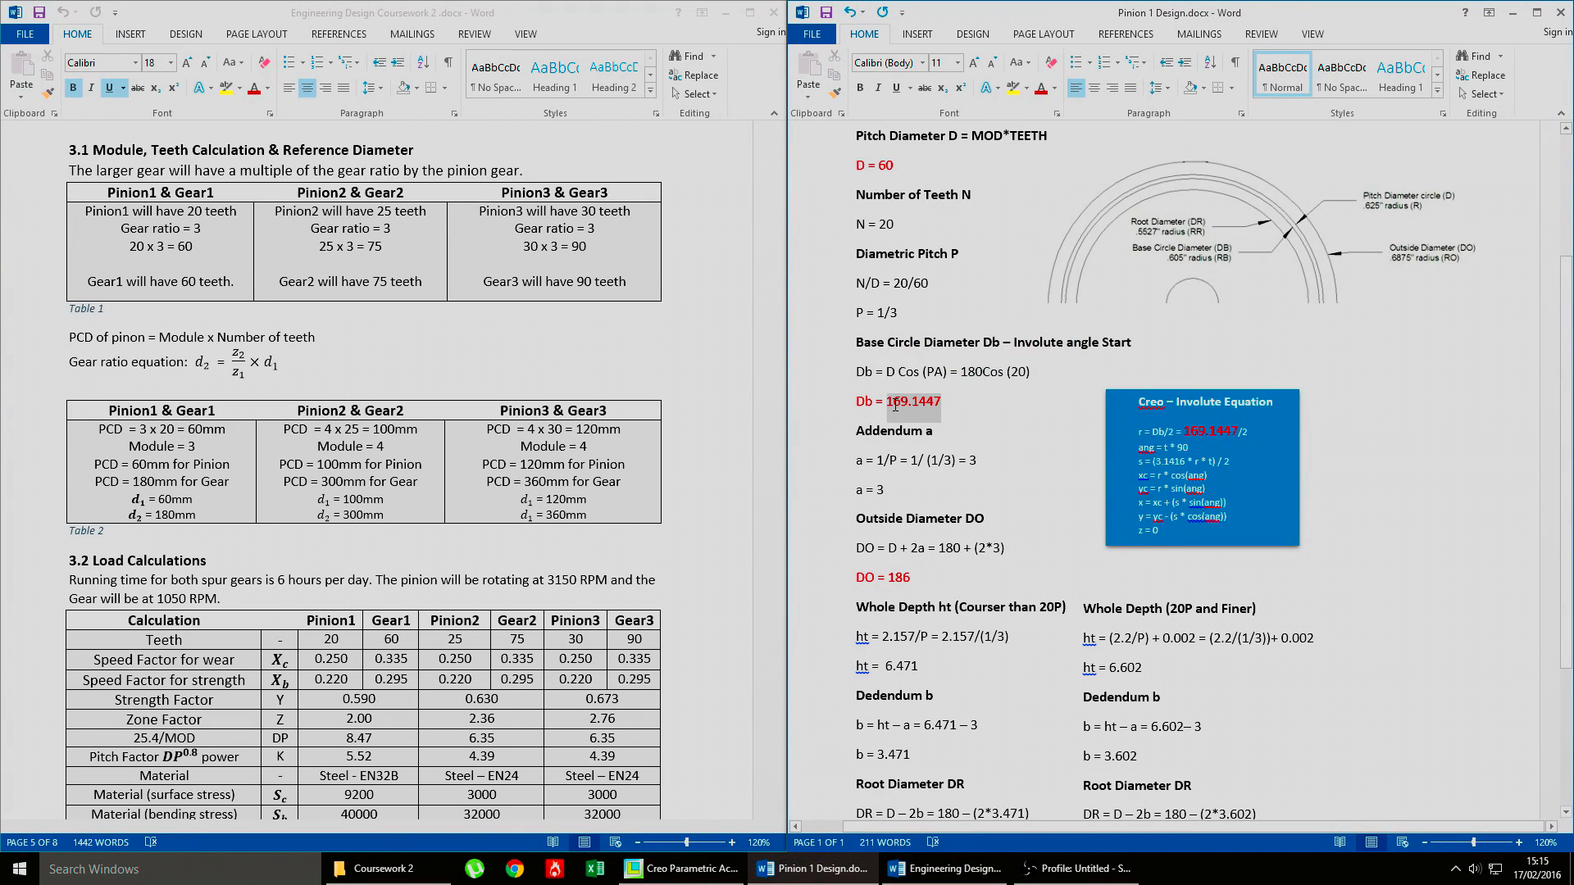
pyautogui.click(1008, 406)
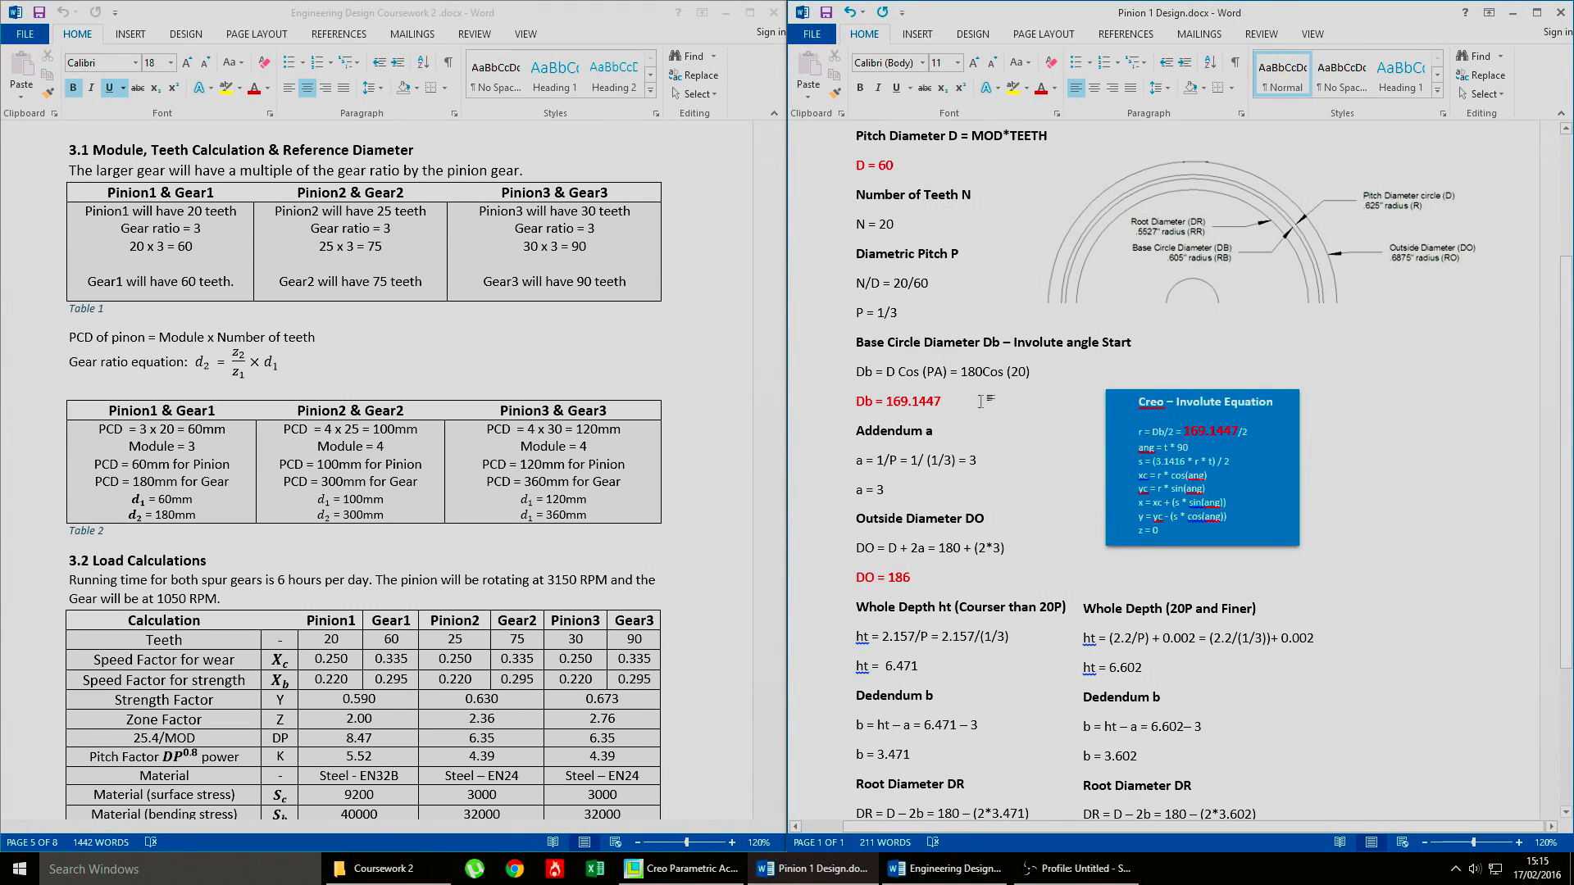
pyautogui.moveTo(943, 403); pyautogui.dragTo(887, 406)
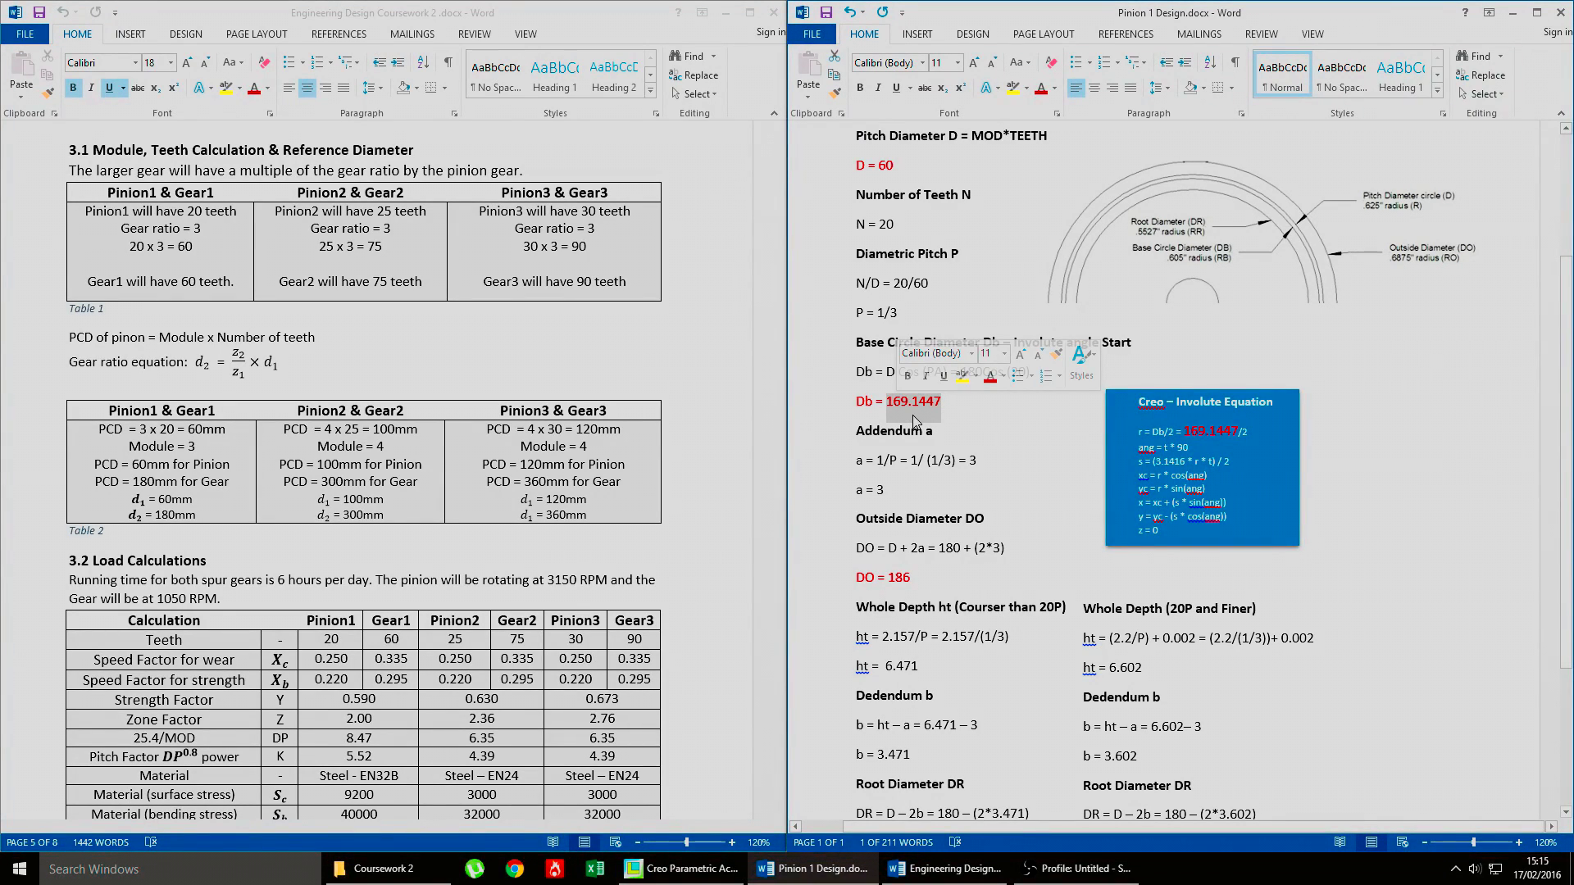
pyautogui.click(997, 436)
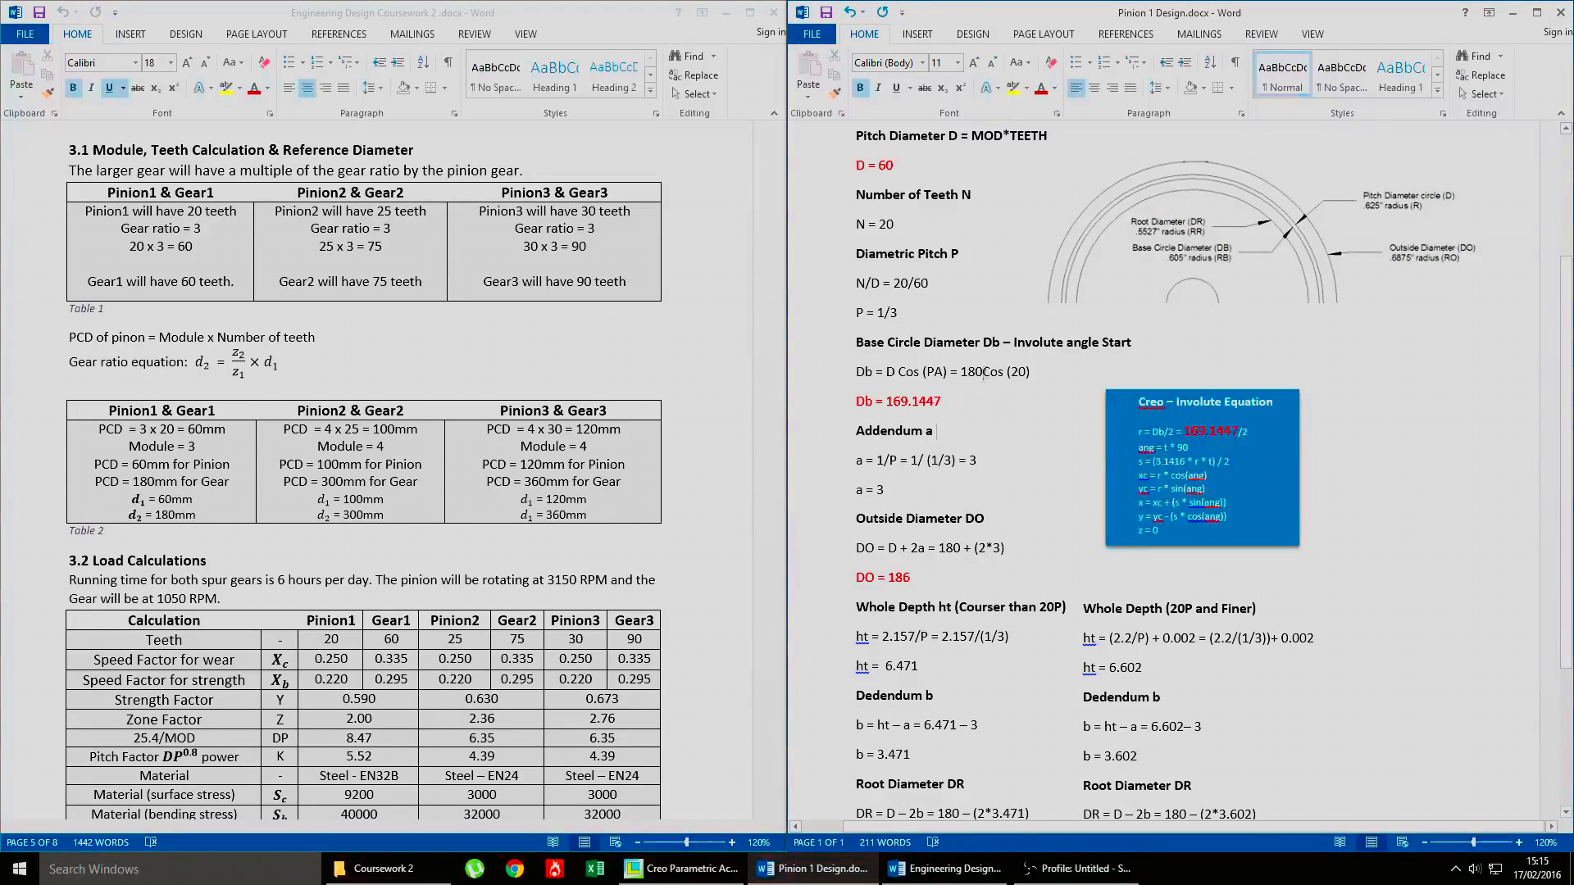
# Step: Update the base circle diameter formula to 60Cos (20) and set Db to 56.3816
pyautogui.moveTo(983, 373); pyautogui.dragTo(960, 373)
pyautogui.write('60')
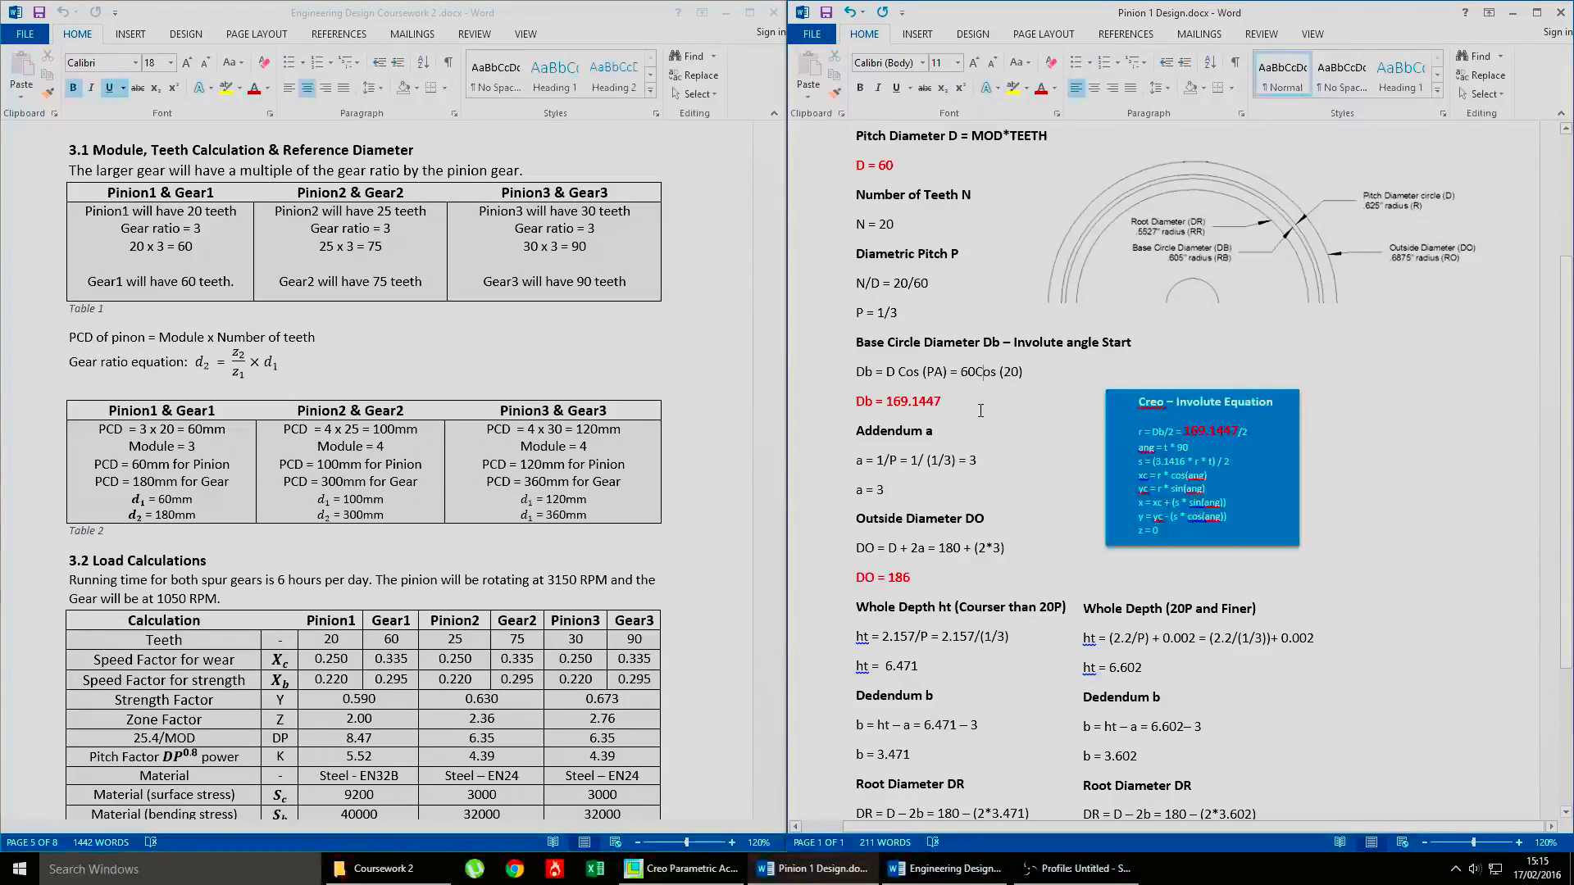
pyautogui.moveTo(941, 401); pyautogui.dragTo(887, 403)
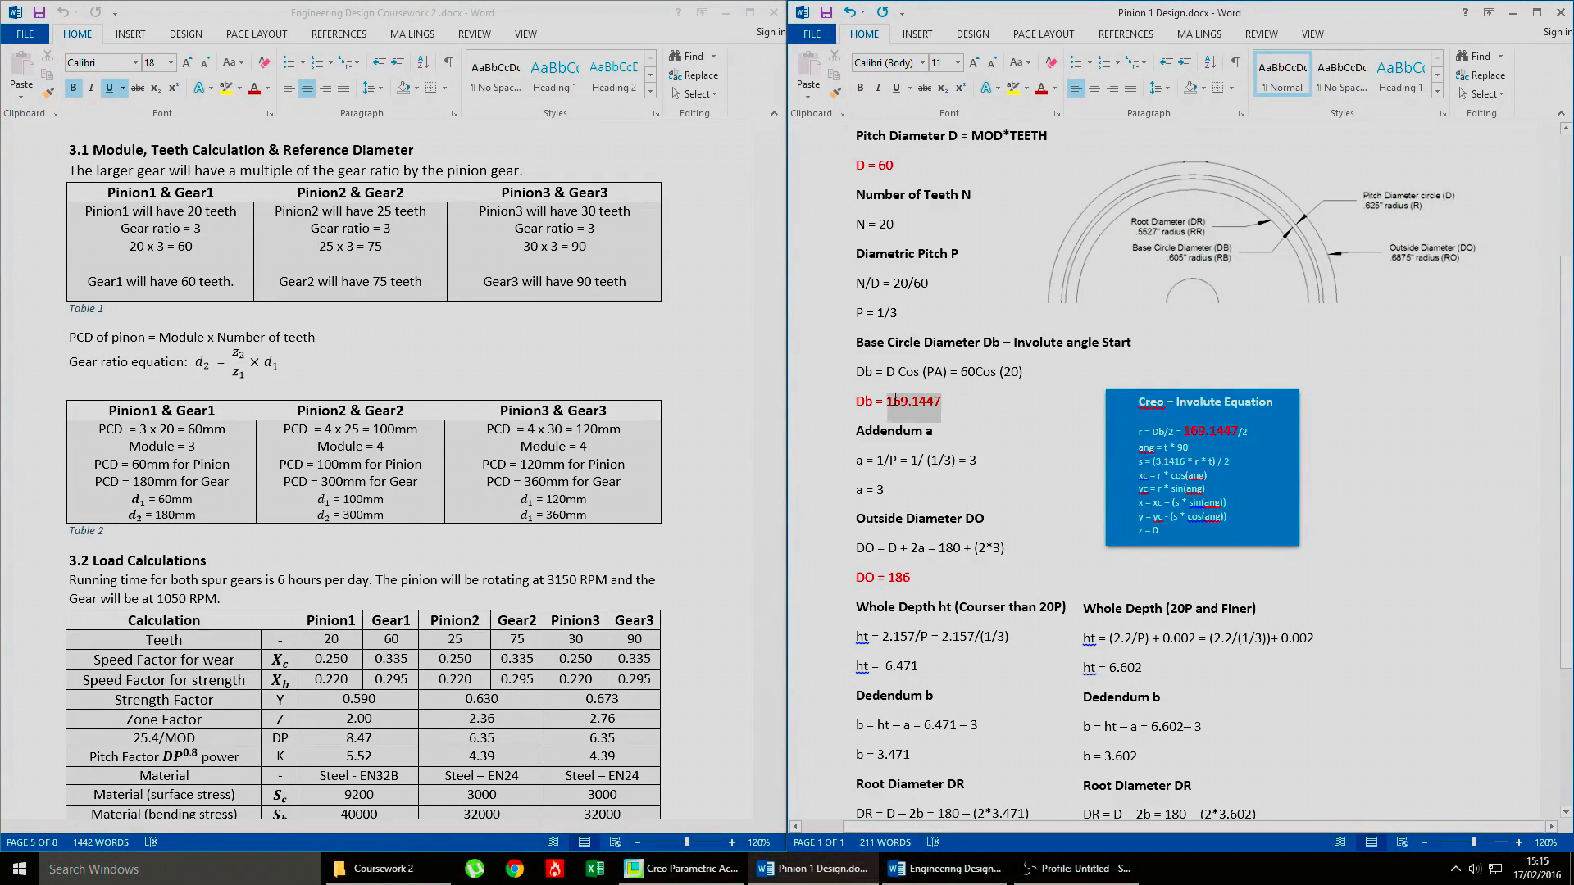
pyautogui.write('56.')
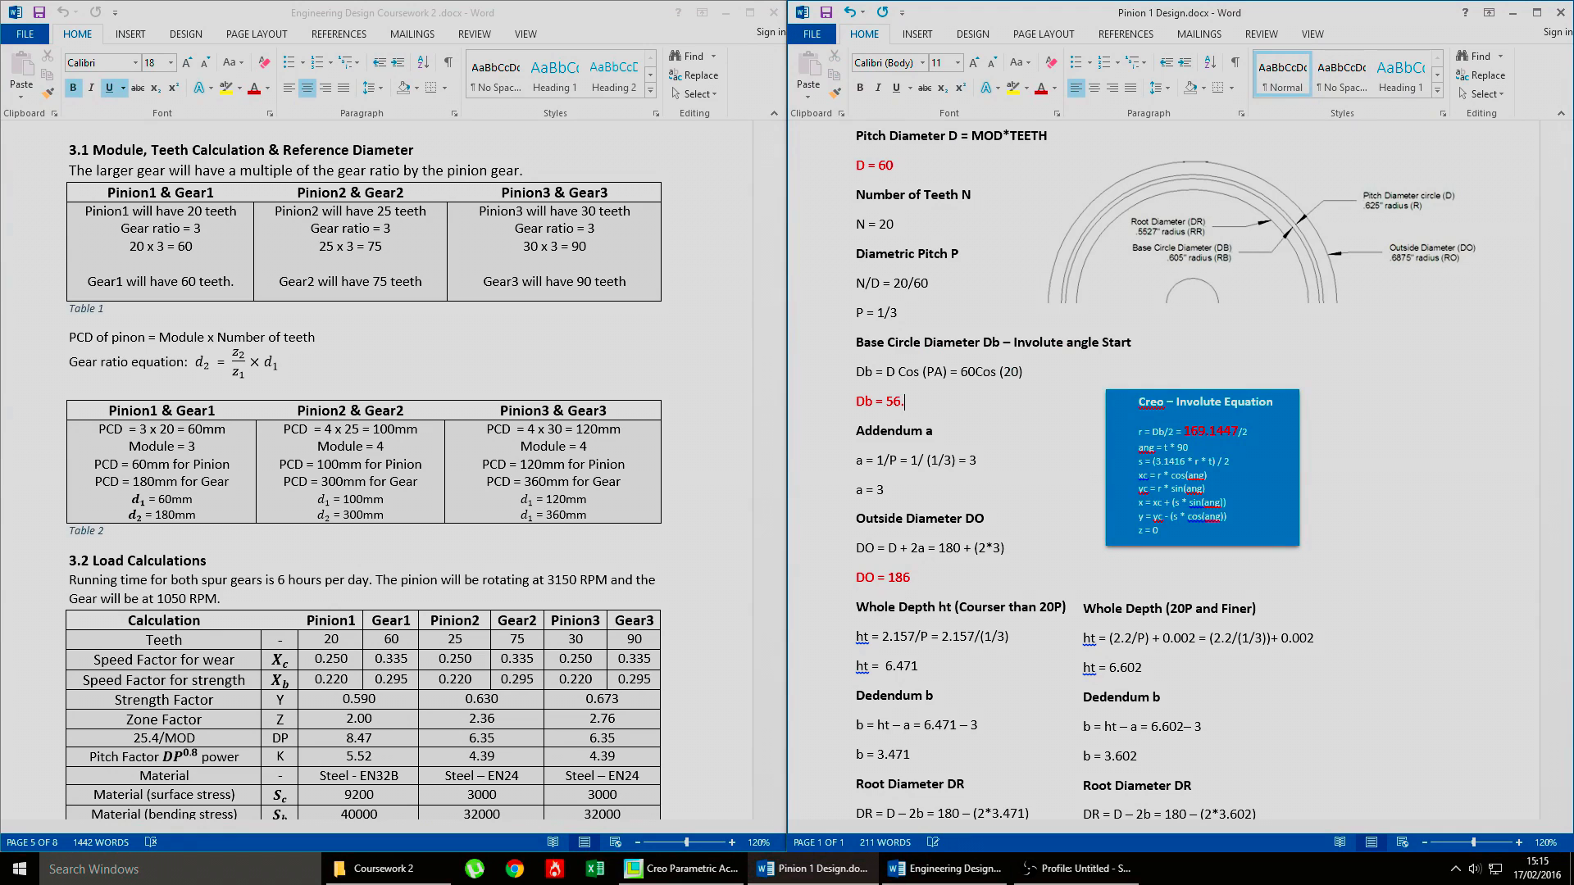
pyautogui.write('3816')
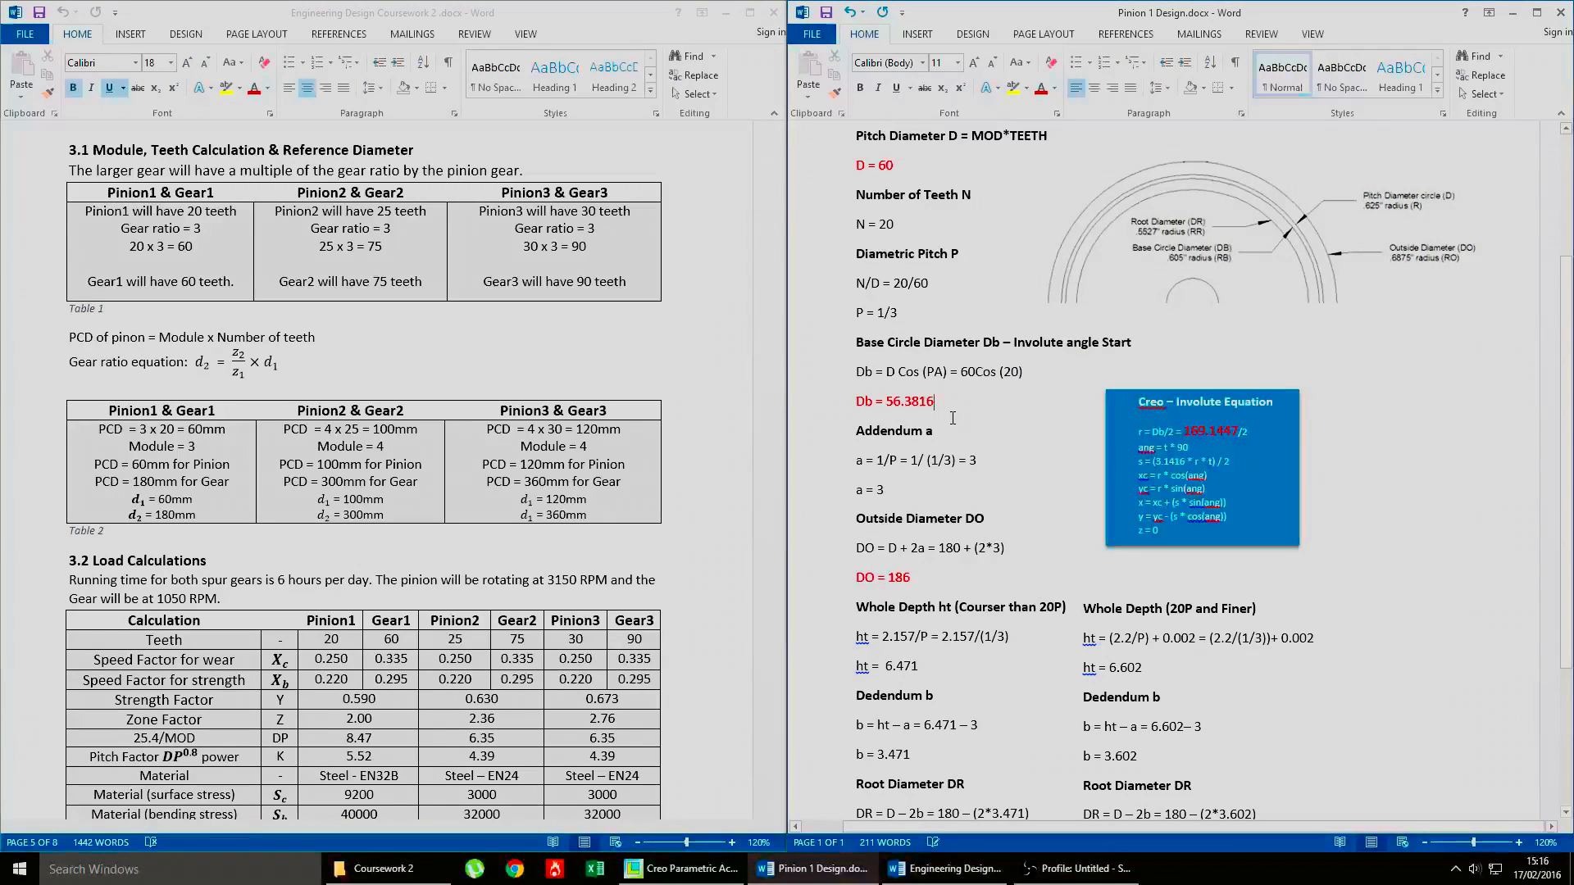
# Step: Examine the Addendum calculation and the Outside Diameter DO section in the pinion sheet
pyautogui.scroll(-1, 950, 460)
pyautogui.click(949, 441)
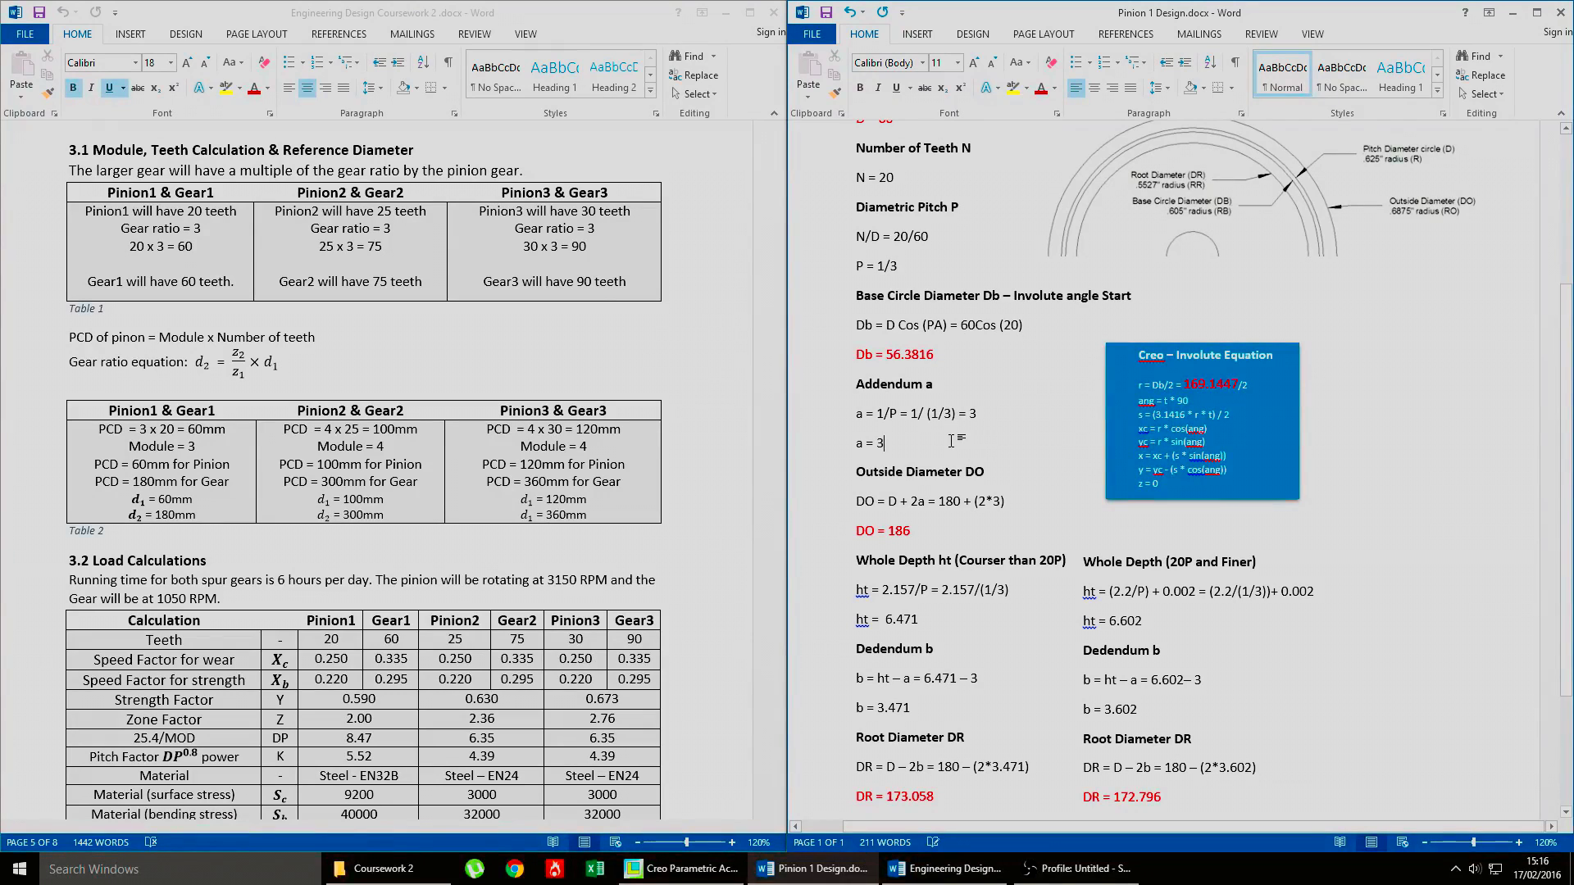
pyautogui.scroll(-1, 948, 438)
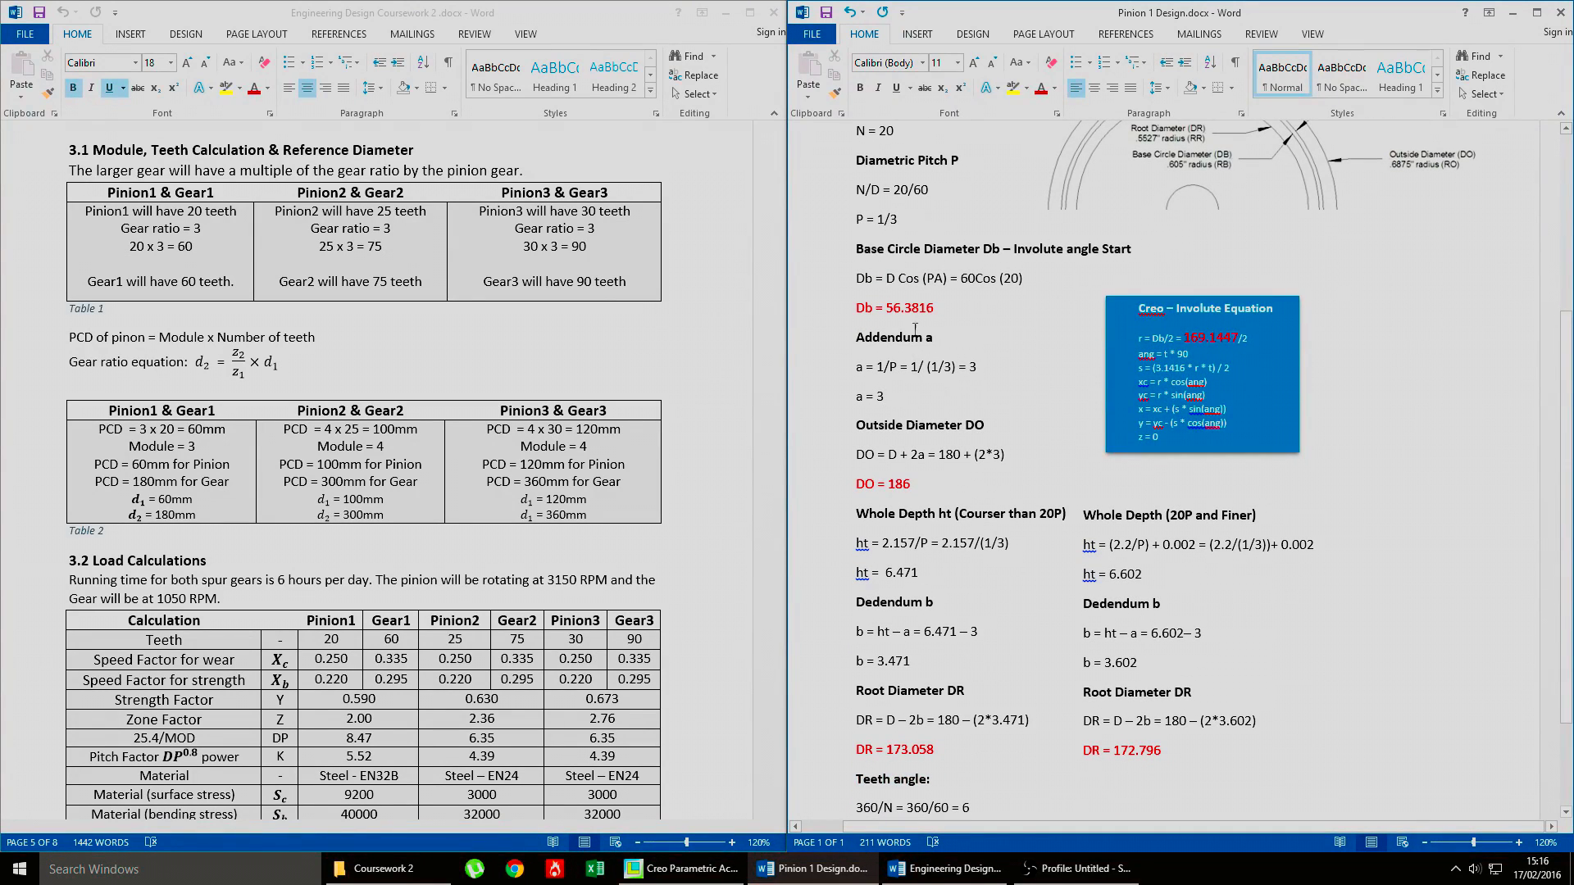
pyautogui.moveTo(924, 336); pyautogui.dragTo(856, 337)
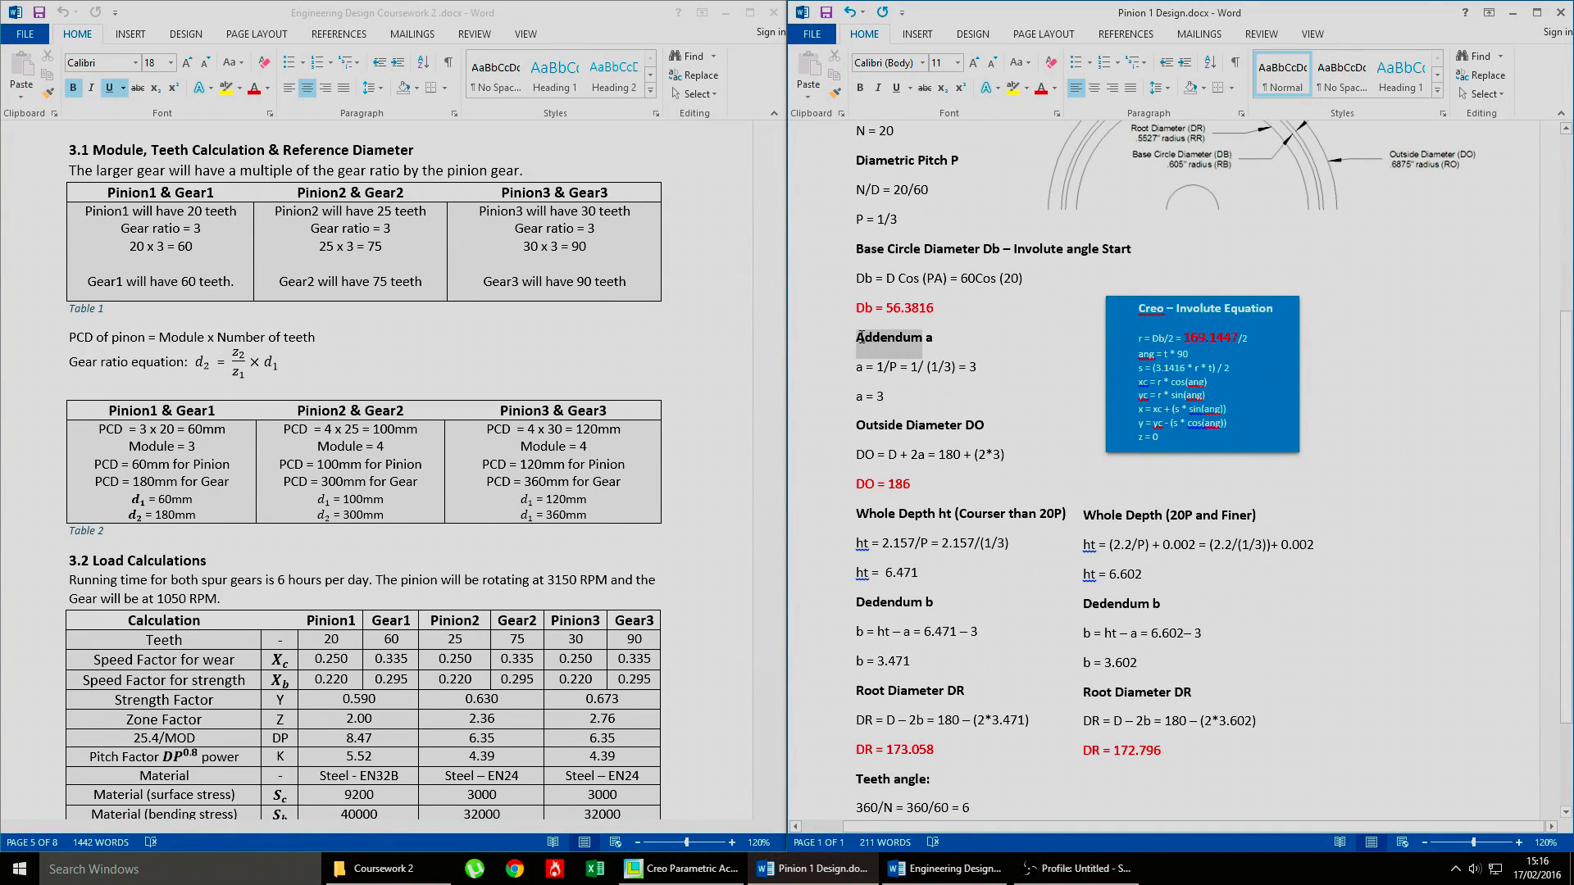
pyautogui.click(885, 387)
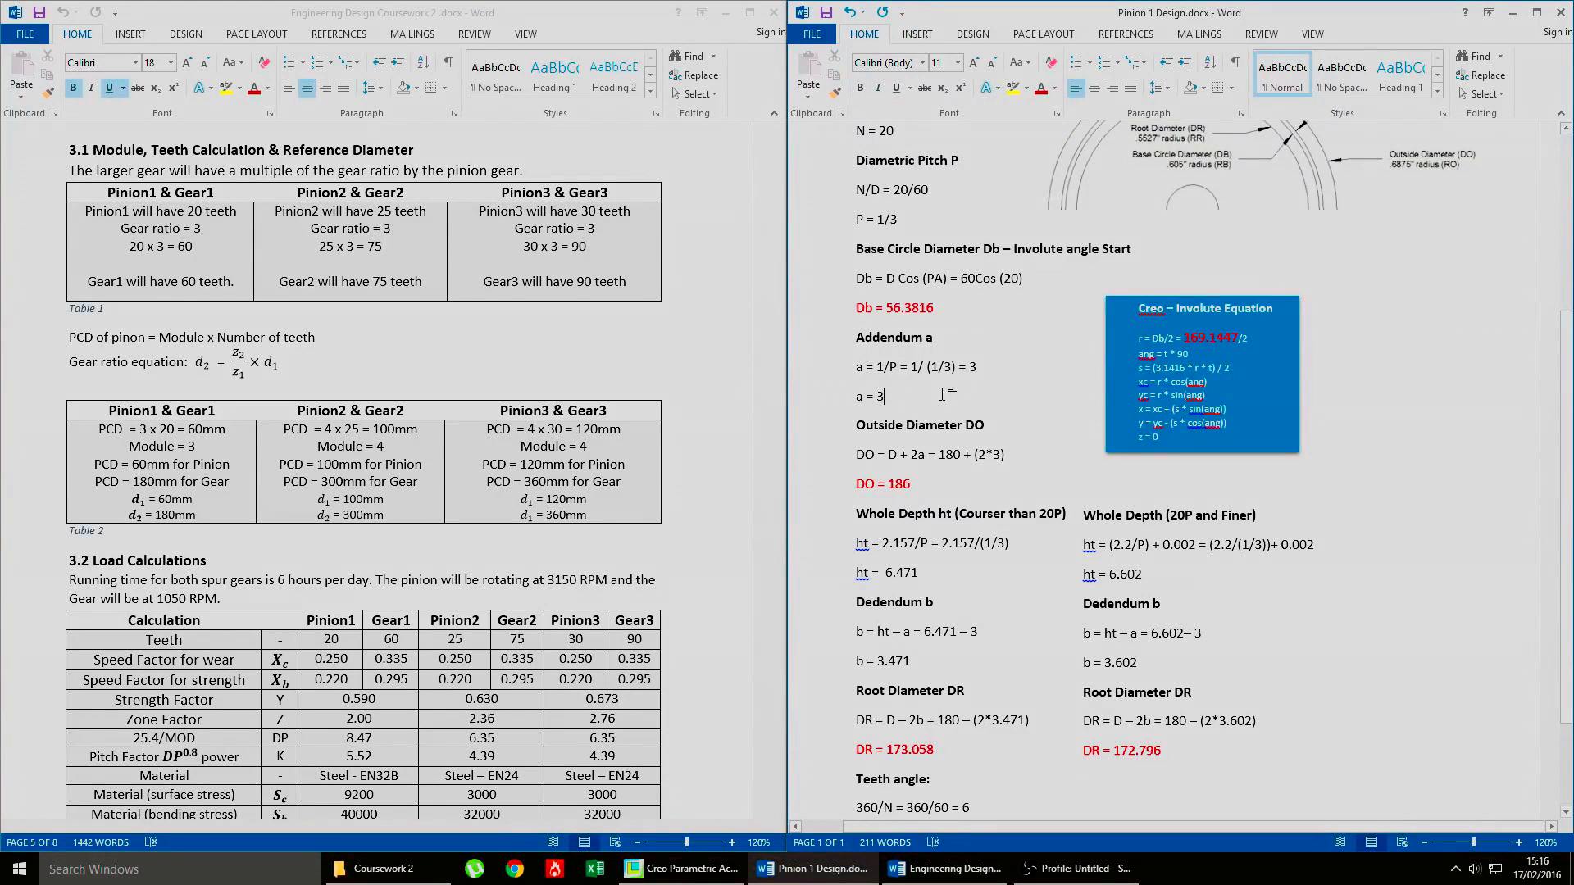
pyautogui.click(906, 404)
pyautogui.click(987, 426)
pyautogui.moveTo(986, 425); pyautogui.dragTo(856, 426)
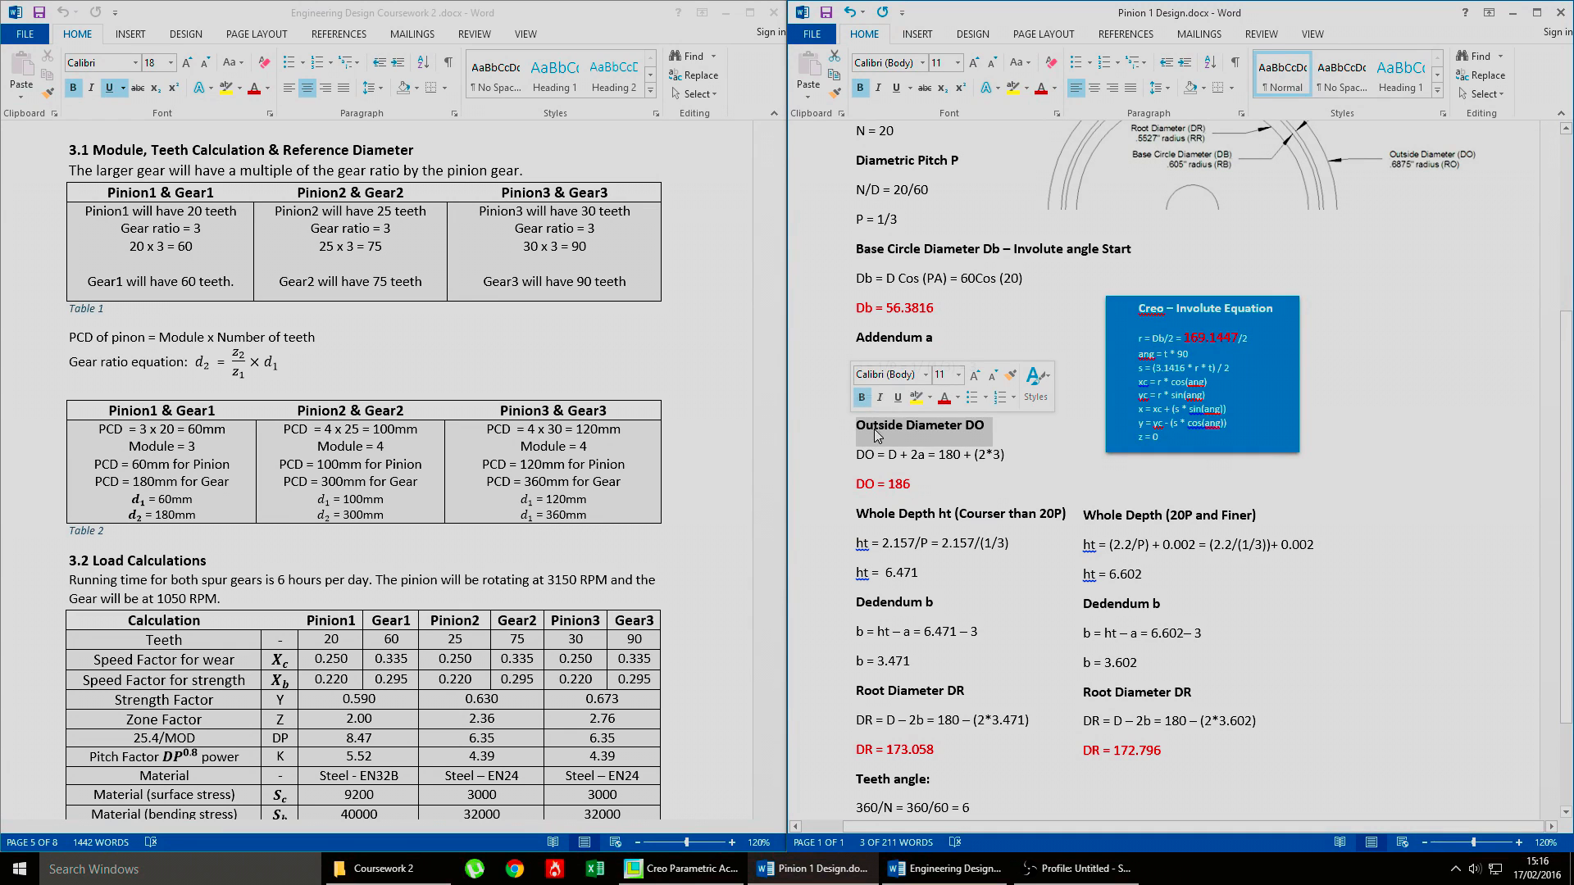
pyautogui.click(882, 435)
pyautogui.click(895, 402)
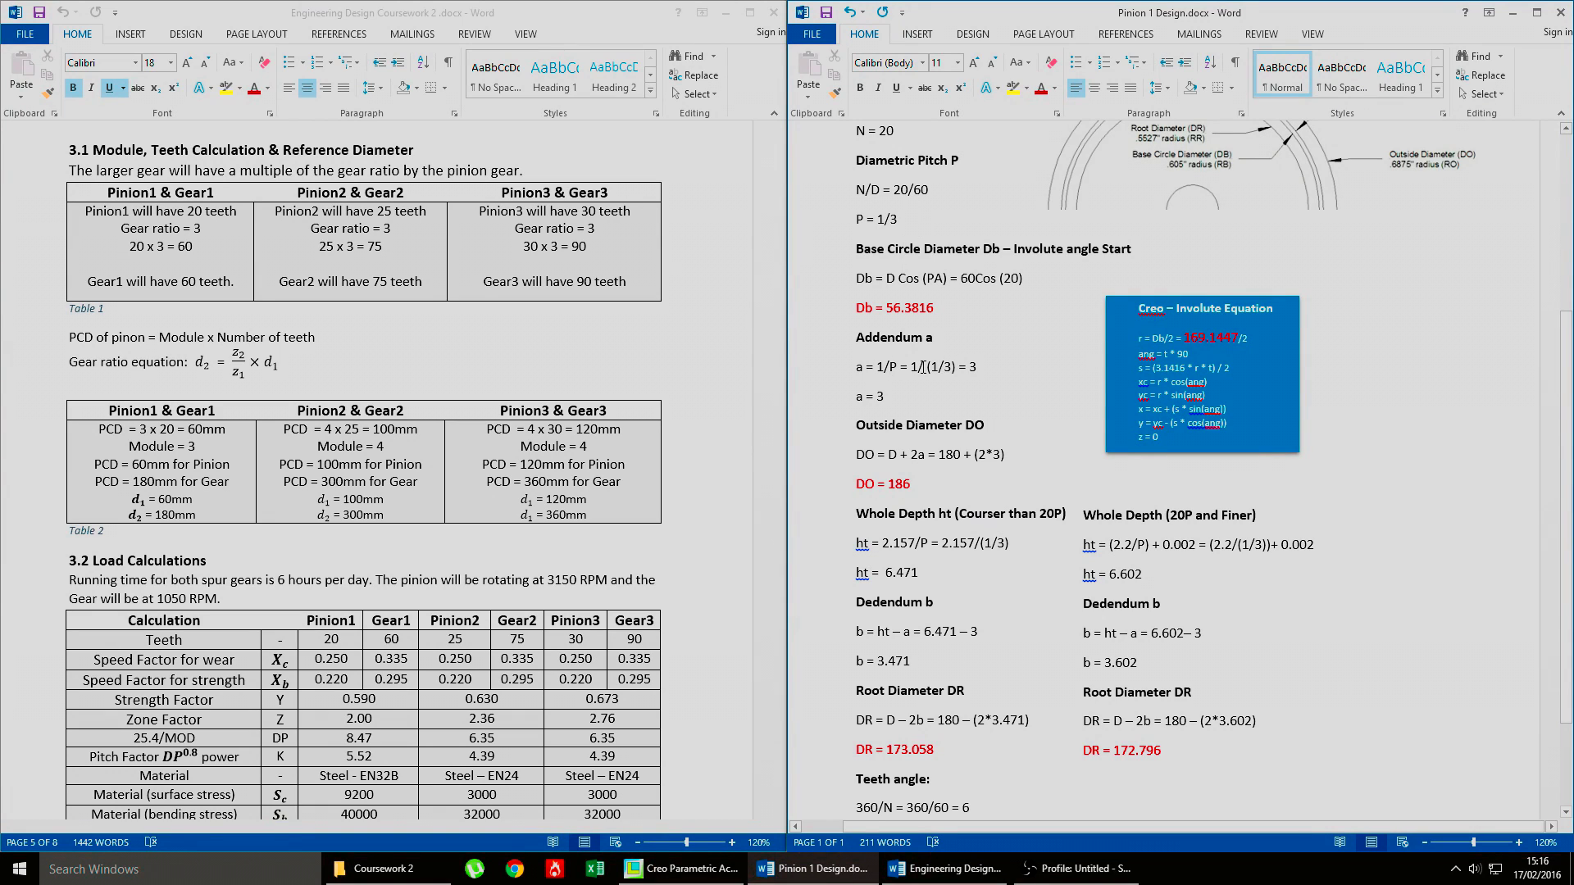
# Step: Update the Outside Diameter DO formula to D + 2a = 60 + (2*3), checking it against the addendum value
pyautogui.moveTo(932, 369); pyautogui.dragTo(957, 370)
pyautogui.doubleClick(980, 370)
pyautogui.doubleClick(881, 397)
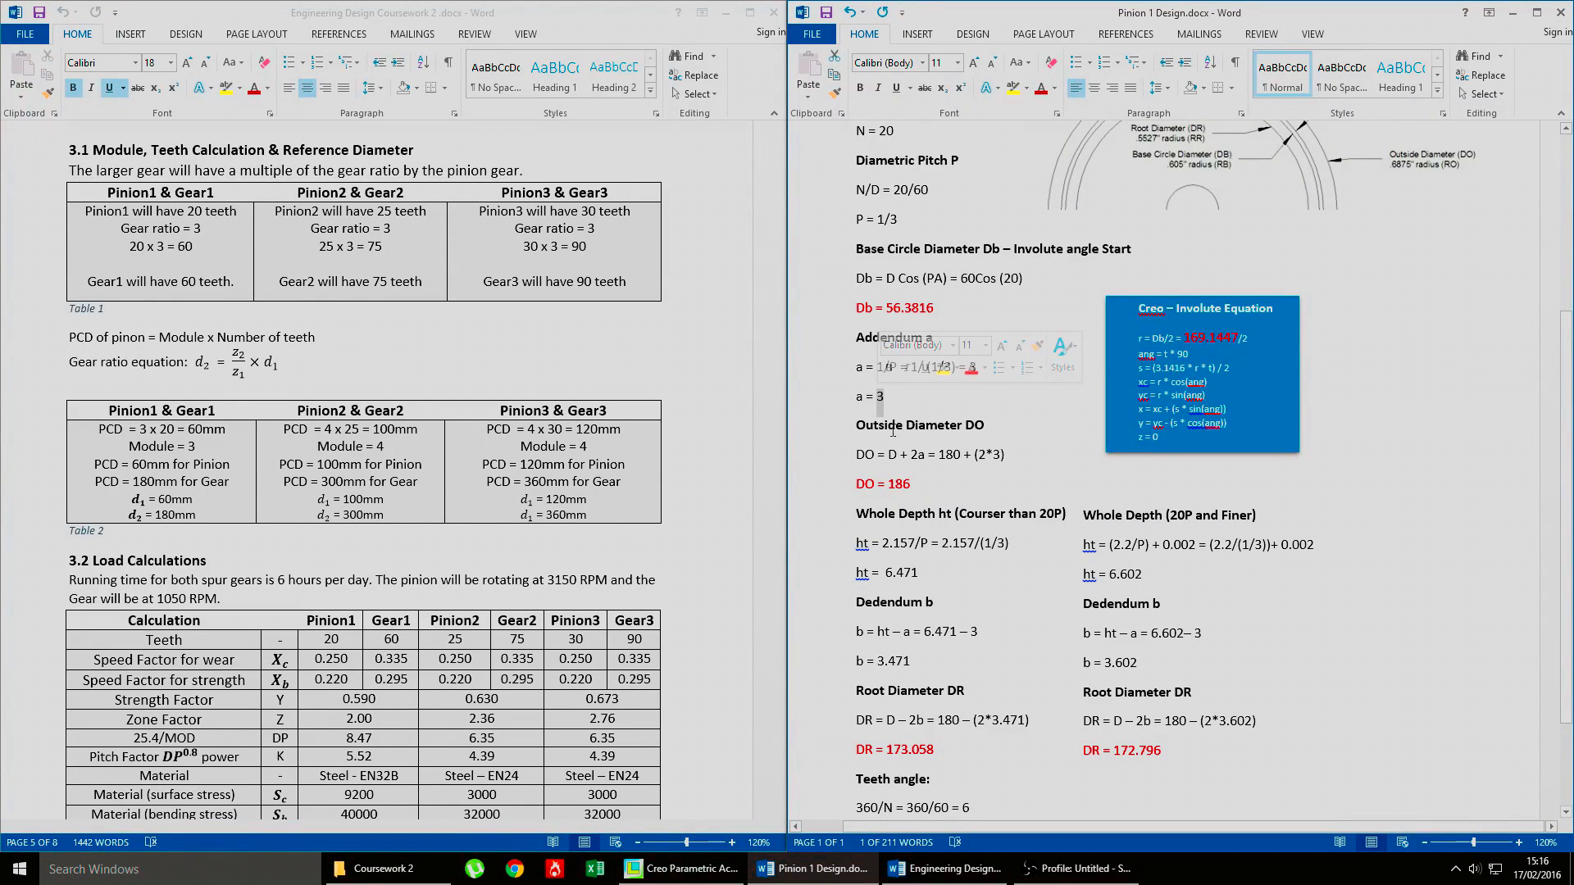
pyautogui.click(908, 461)
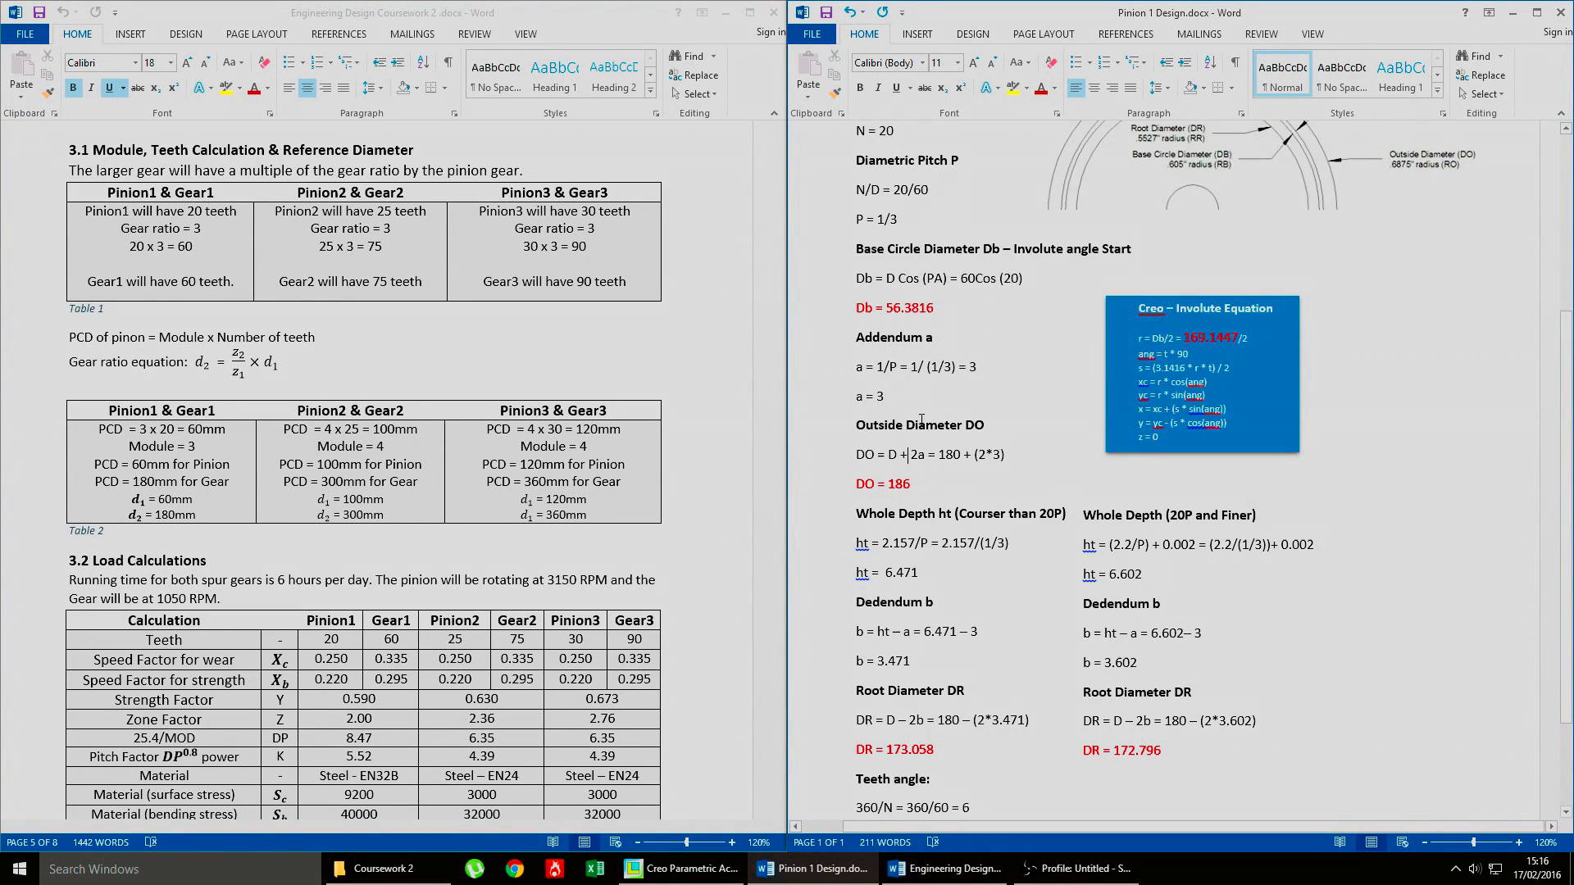
pyautogui.scroll(-1, 925, 430)
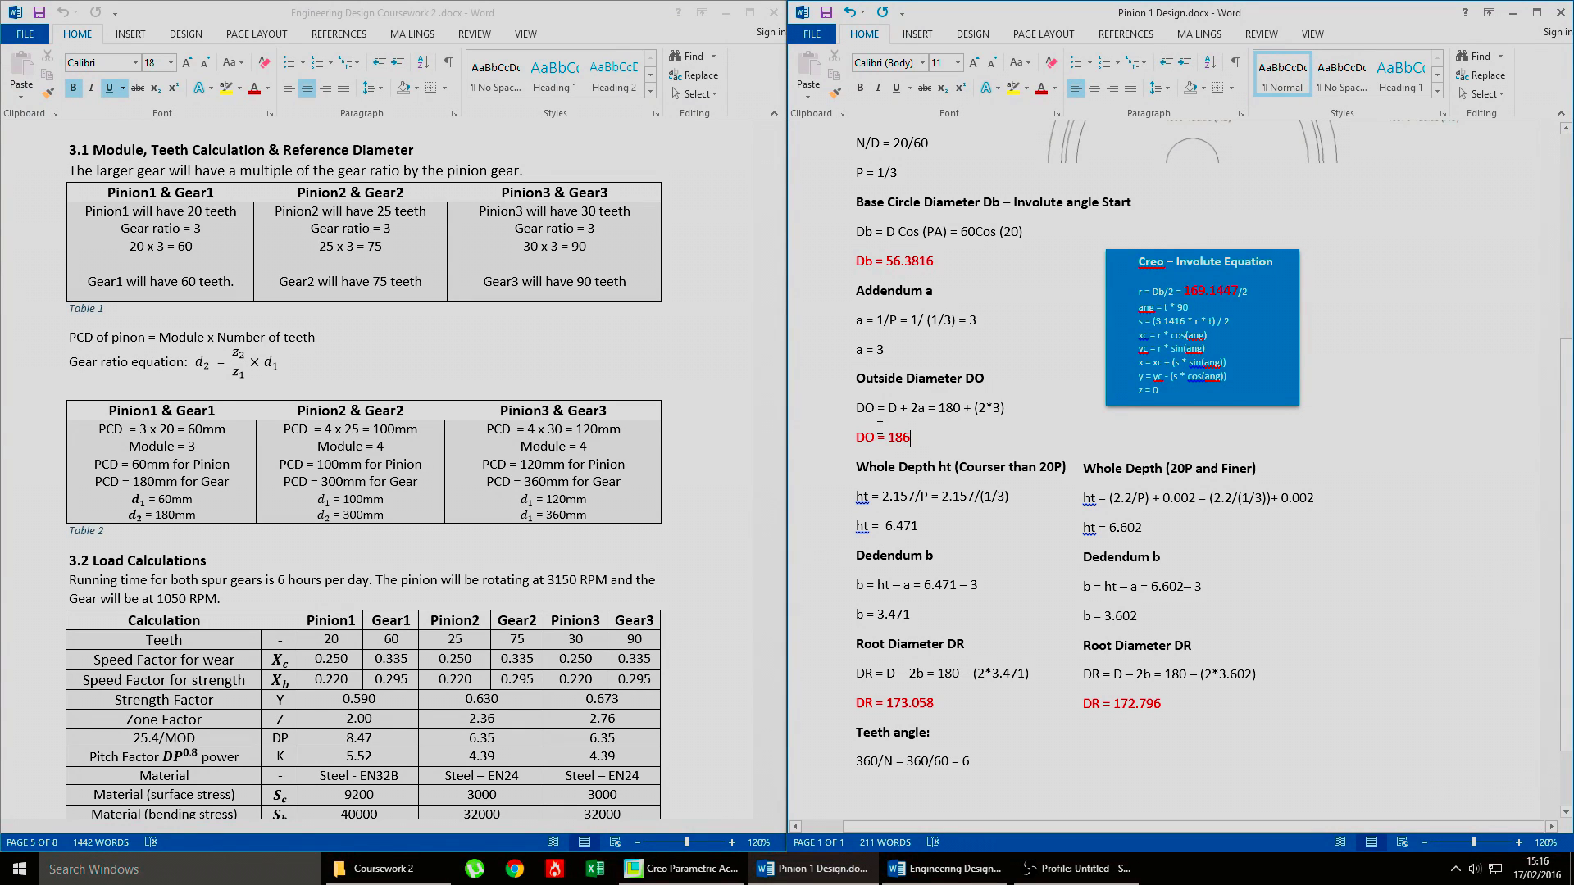
pyautogui.doubleClick(892, 410)
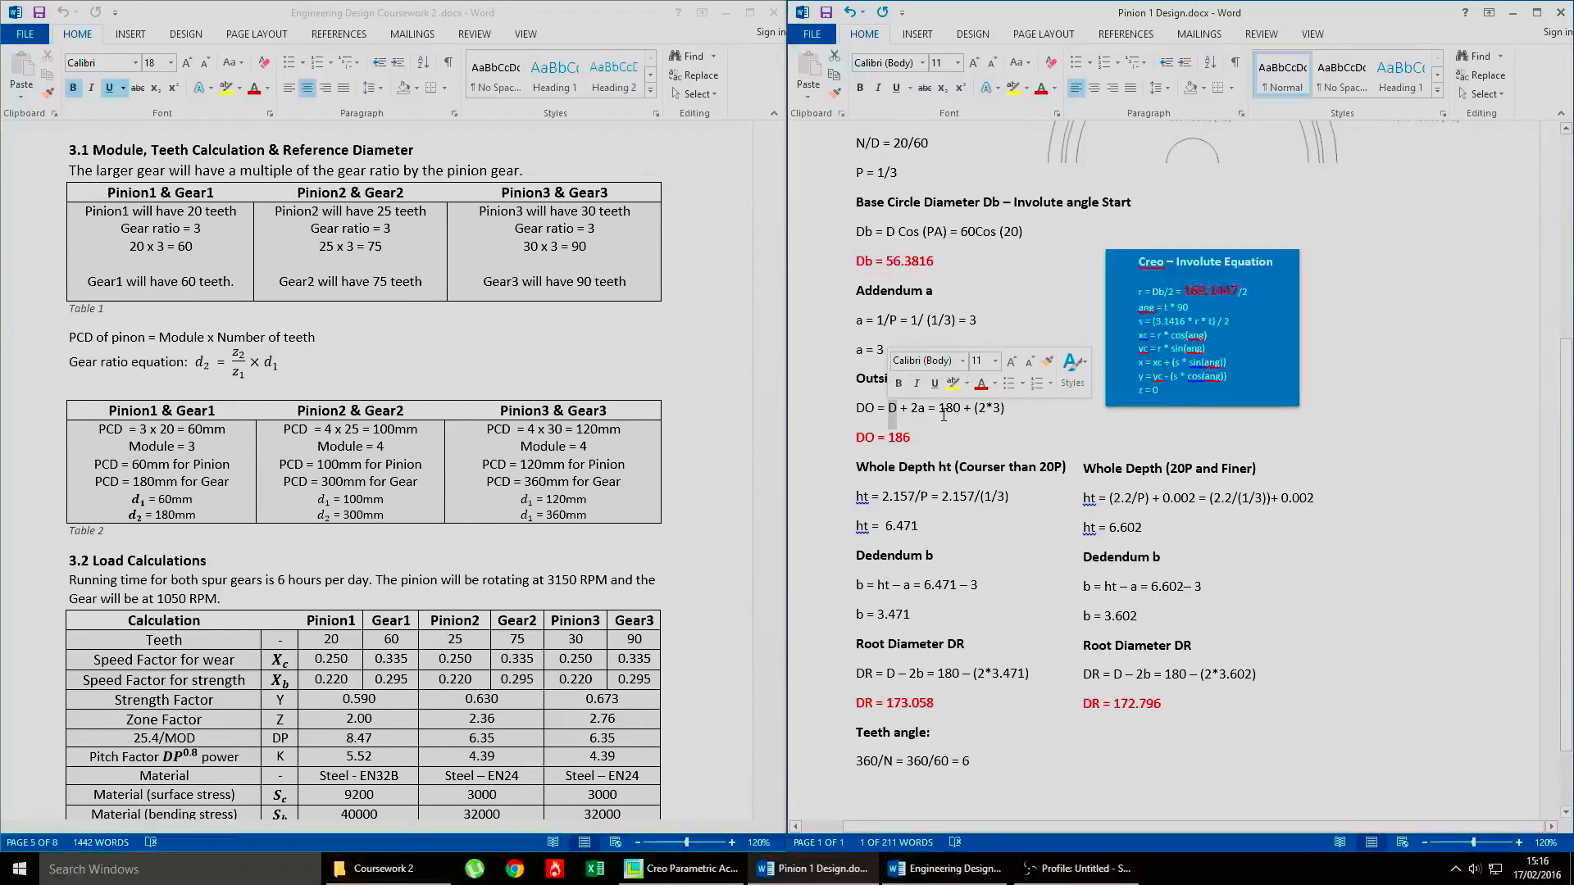
pyautogui.click(940, 412)
pyautogui.moveTo(958, 412); pyautogui.dragTo(941, 413)
pyautogui.write('6')
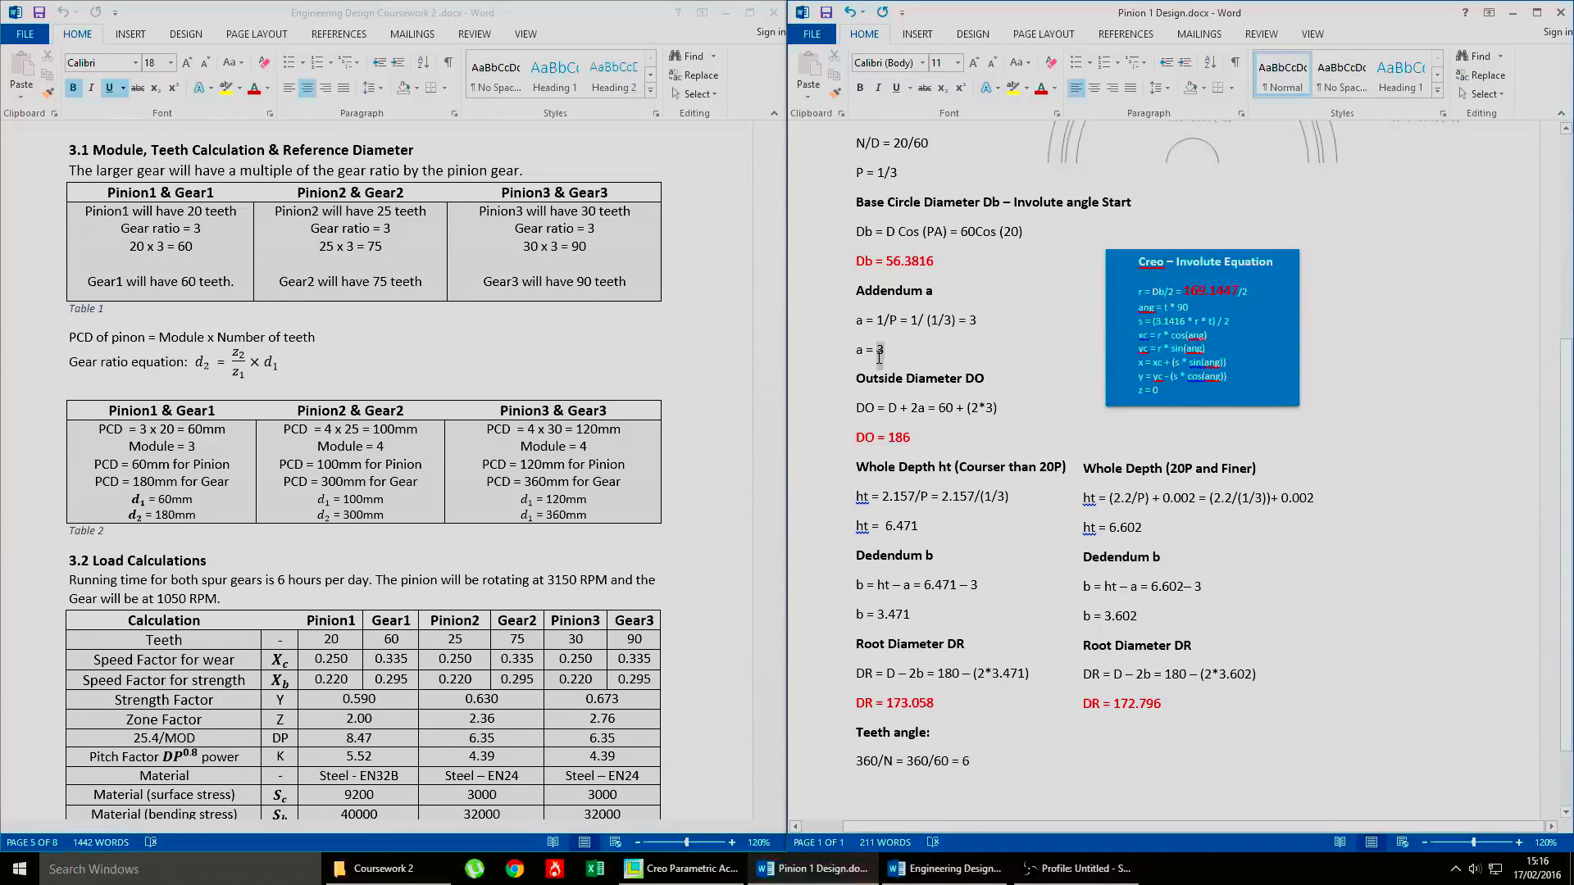
pyautogui.moveTo(972, 412); pyautogui.dragTo(992, 415)
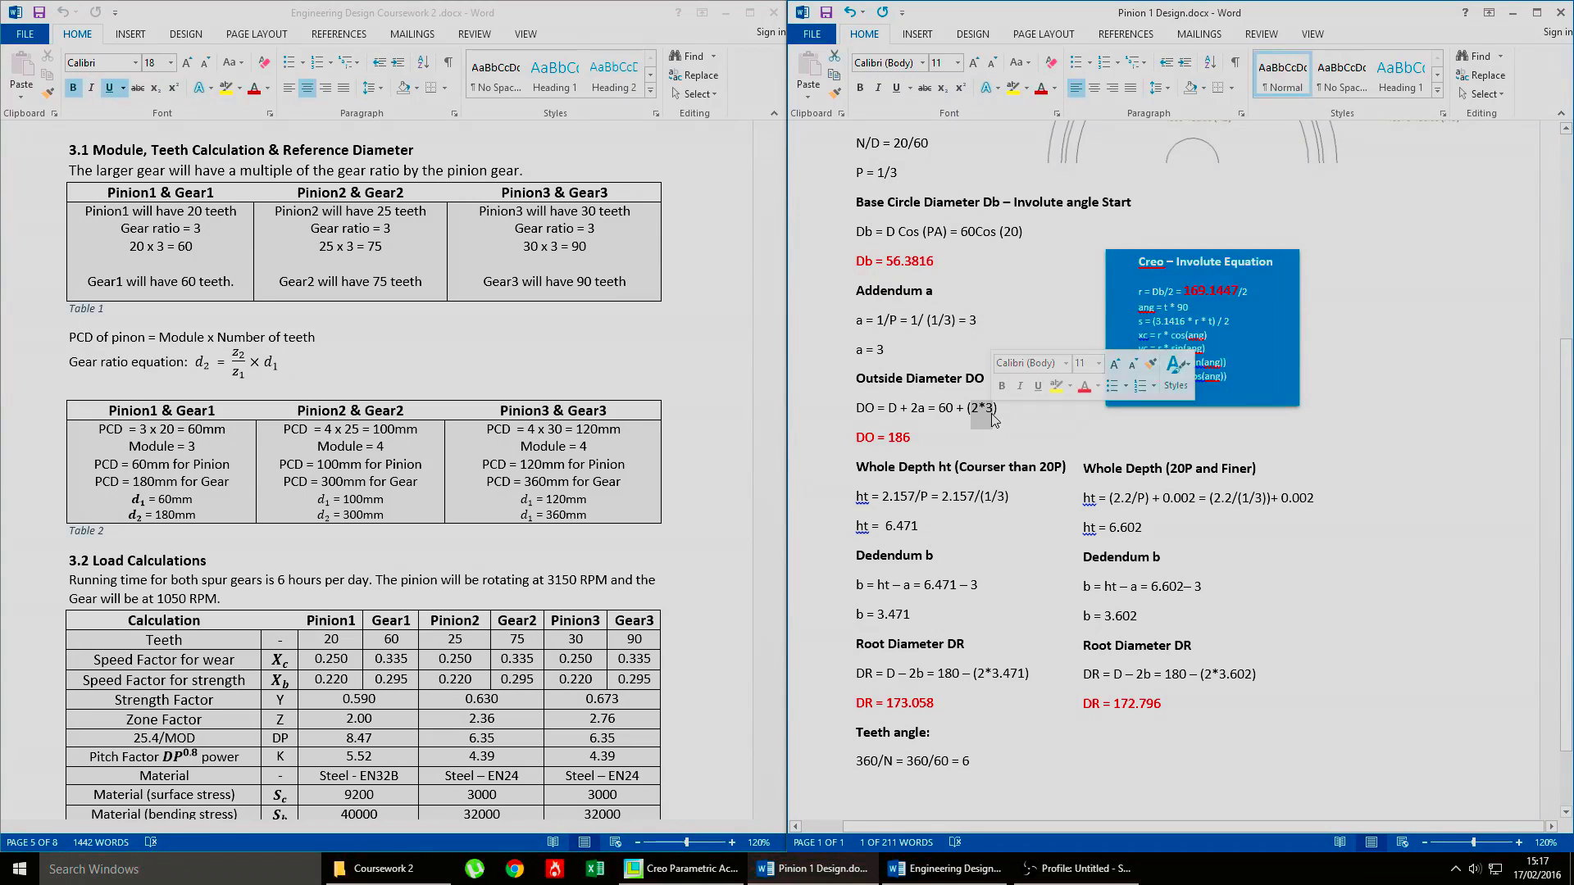
# Step: Set the outside diameter result DO to 66
pyautogui.click(939, 440)
pyautogui.scroll(2, 939, 439)
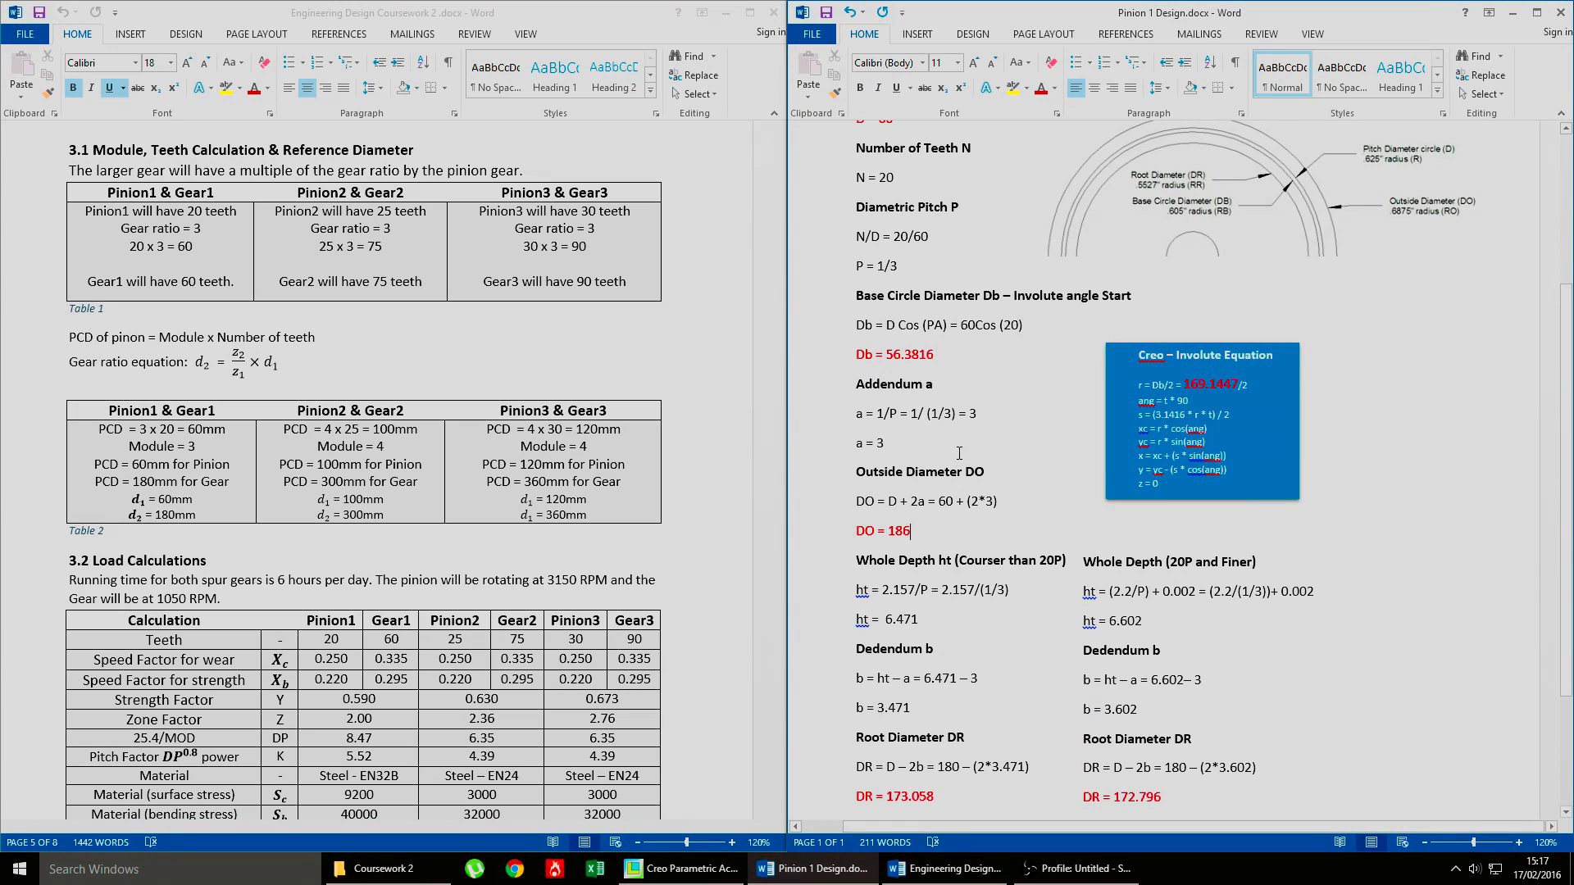
pyautogui.scroll(-1, 955, 459)
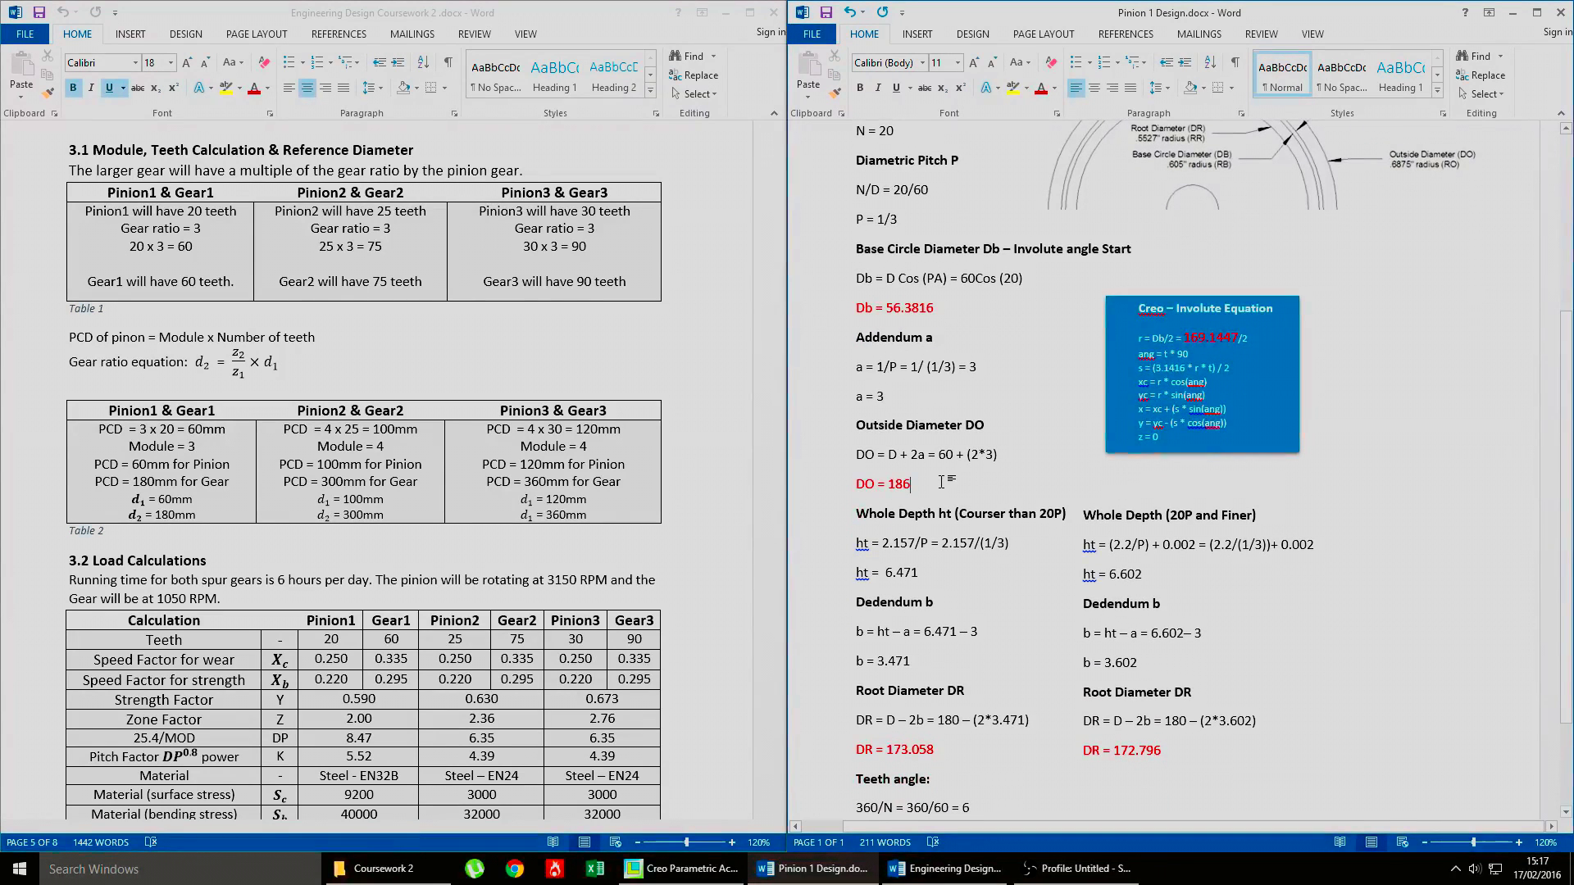
pyautogui.scroll(-1, 941, 482)
pyautogui.moveTo(911, 439); pyautogui.dragTo(888, 440)
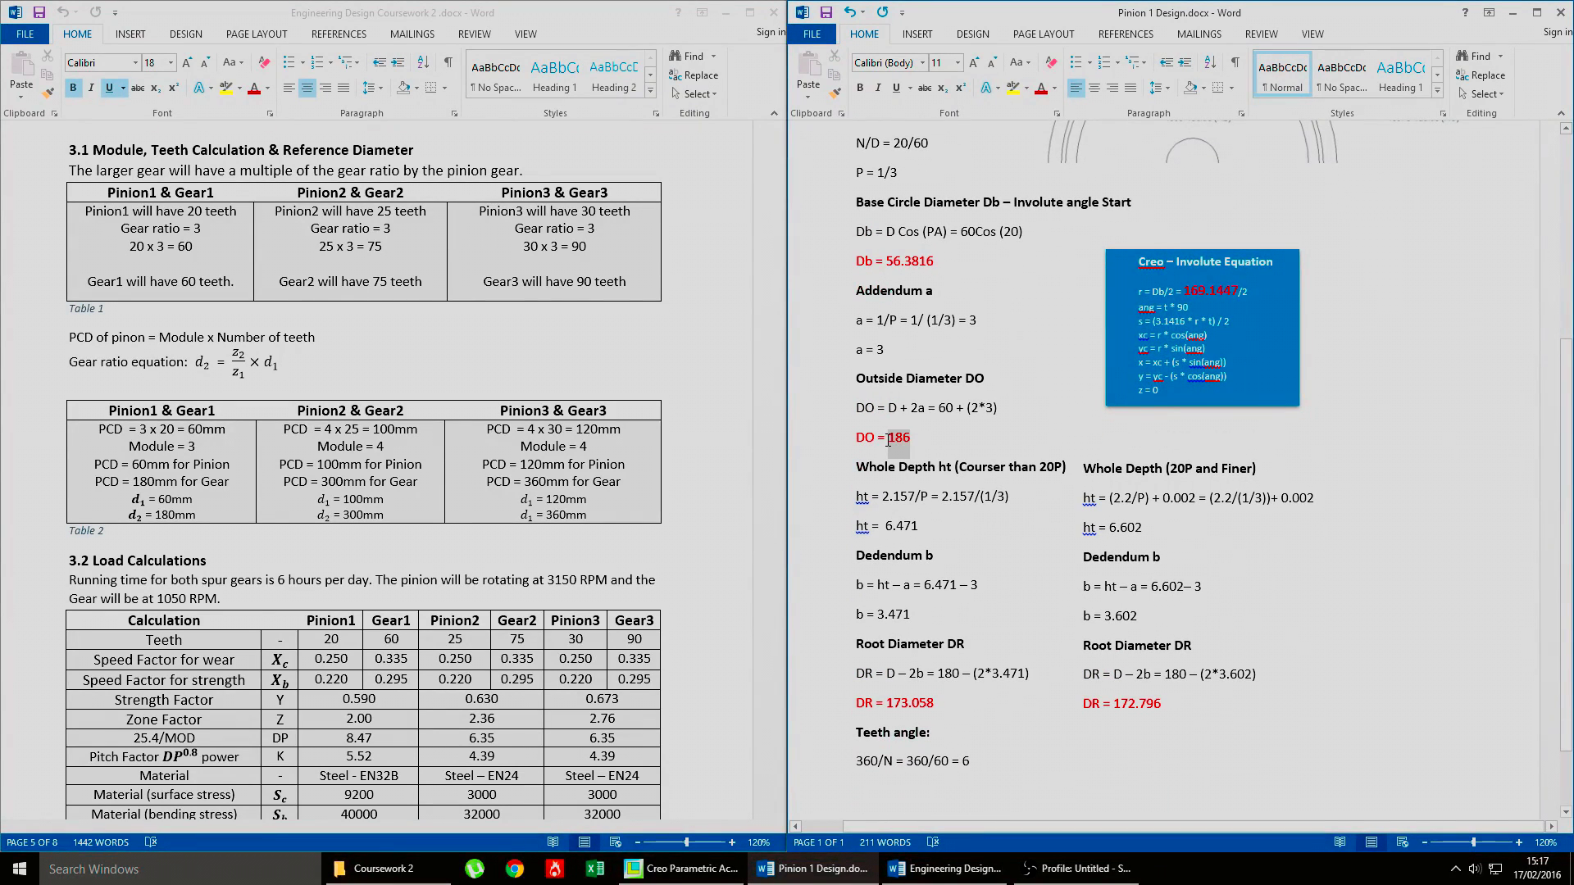
pyautogui.write('66')
pyautogui.scroll(-2, 934, 446)
pyautogui.scroll(2, 956, 426)
pyautogui.moveTo(937, 268); pyautogui.dragTo(884, 269)
pyautogui.moveTo(909, 438); pyautogui.dragTo(885, 441)
pyautogui.click(963, 528)
# Step: Examine the two Whole Depth headings, coarser than 20P and 20P and finer, against the diametric pitch
pyautogui.scroll(-2, 964, 529)
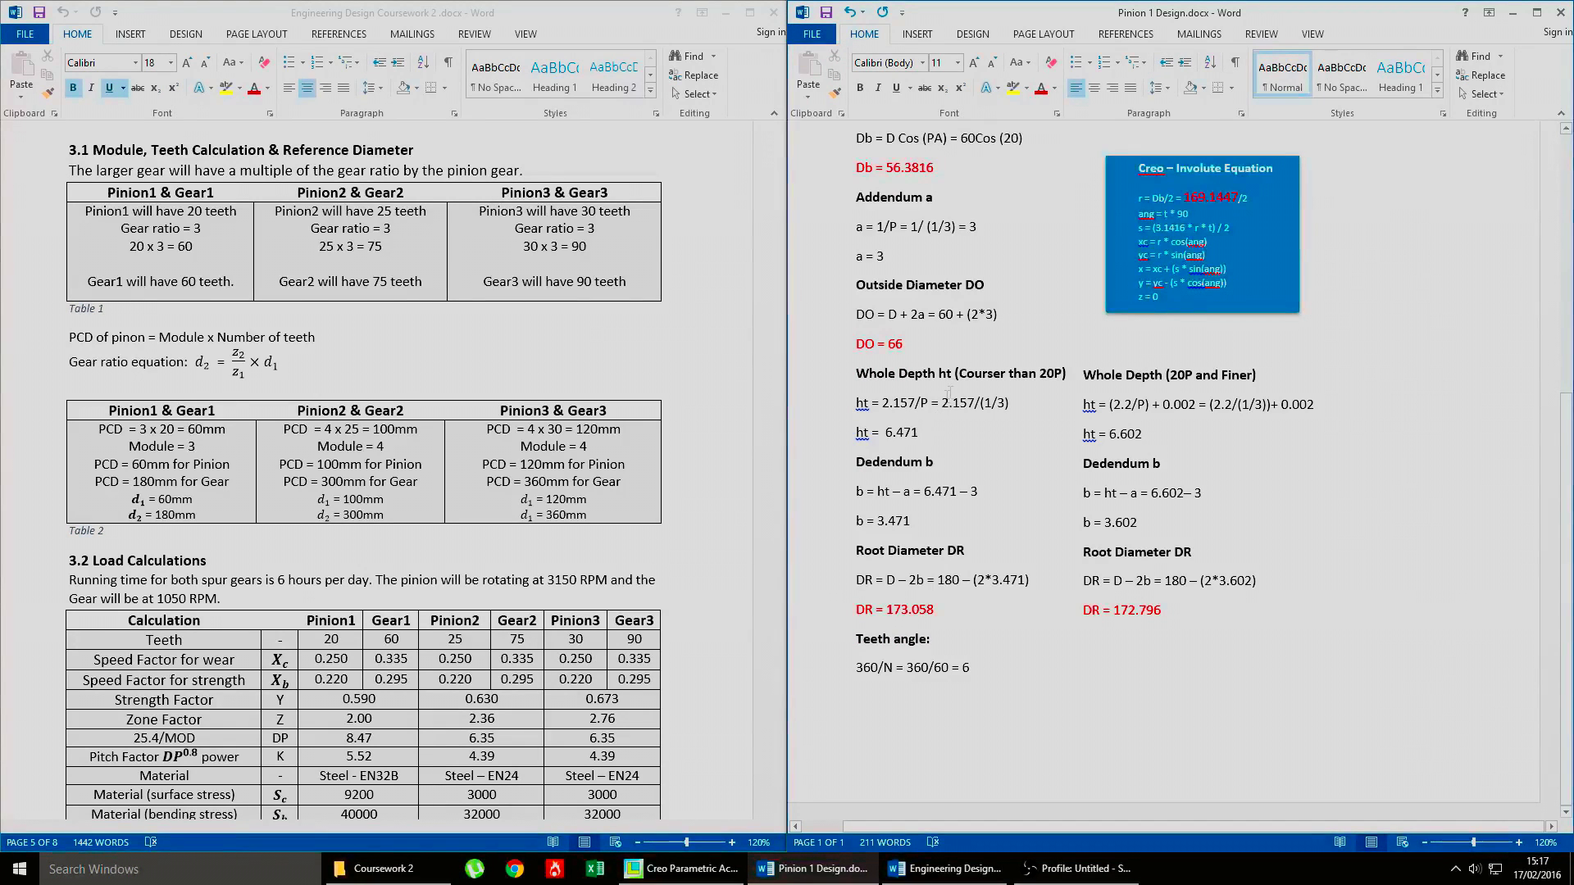
pyautogui.moveTo(959, 373); pyautogui.dragTo(1271, 376)
pyautogui.moveTo(1068, 374); pyautogui.dragTo(856, 374)
pyautogui.click(986, 418)
pyautogui.moveTo(969, 374); pyautogui.dragTo(1064, 374)
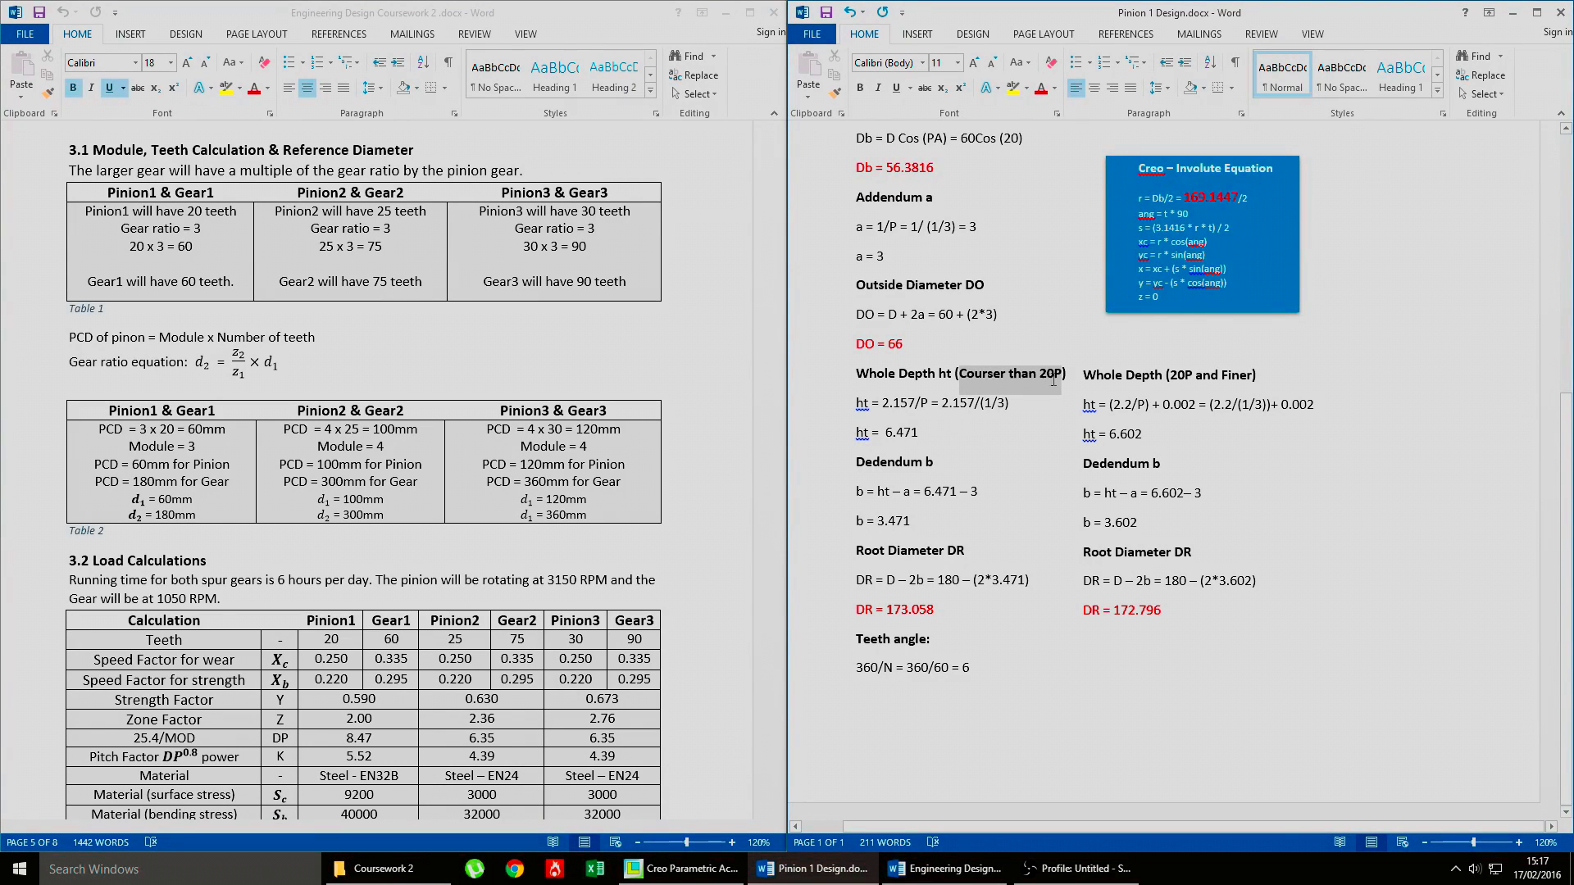
pyautogui.scroll(3, 933, 416)
pyautogui.scroll(1, 918, 361)
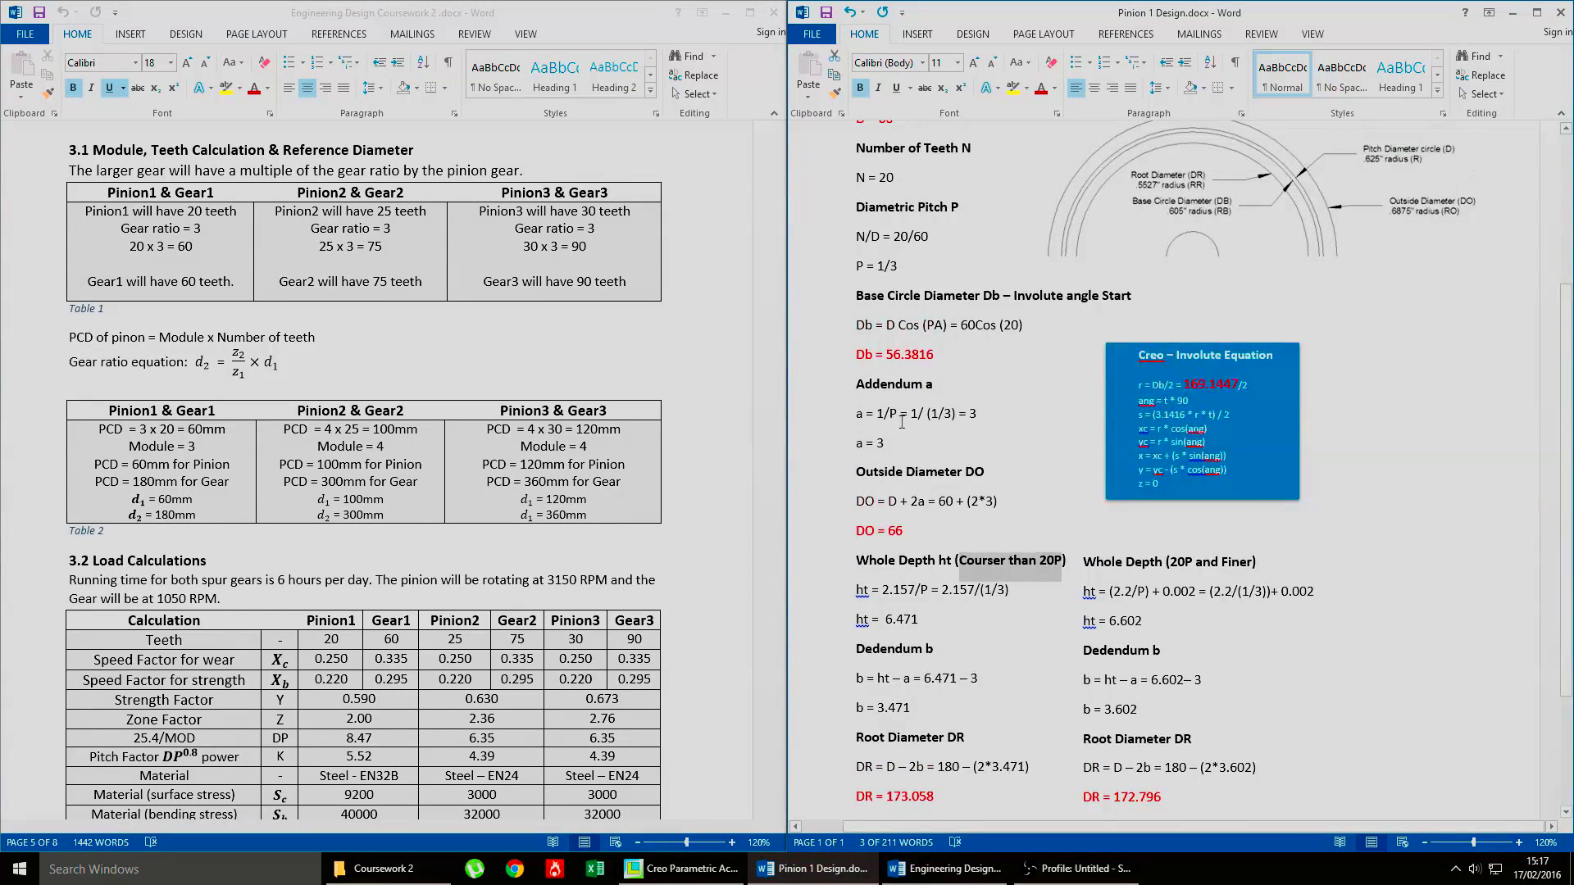
pyautogui.scroll(-3, 901, 422)
pyautogui.click(975, 449)
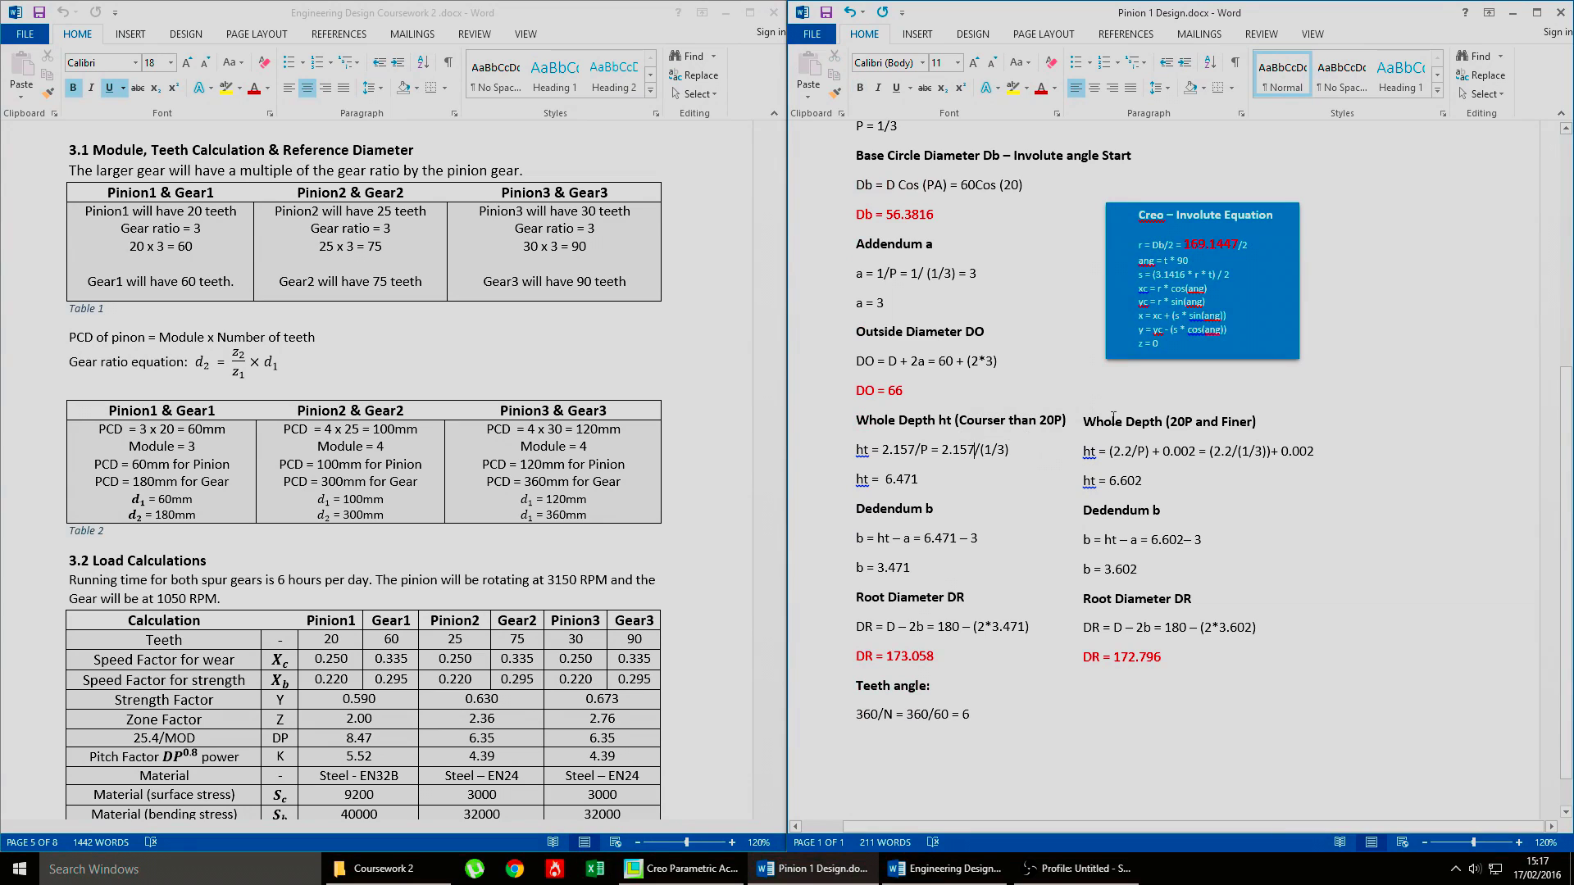
pyautogui.click(1012, 451)
pyautogui.moveTo(1063, 421); pyautogui.dragTo(856, 421)
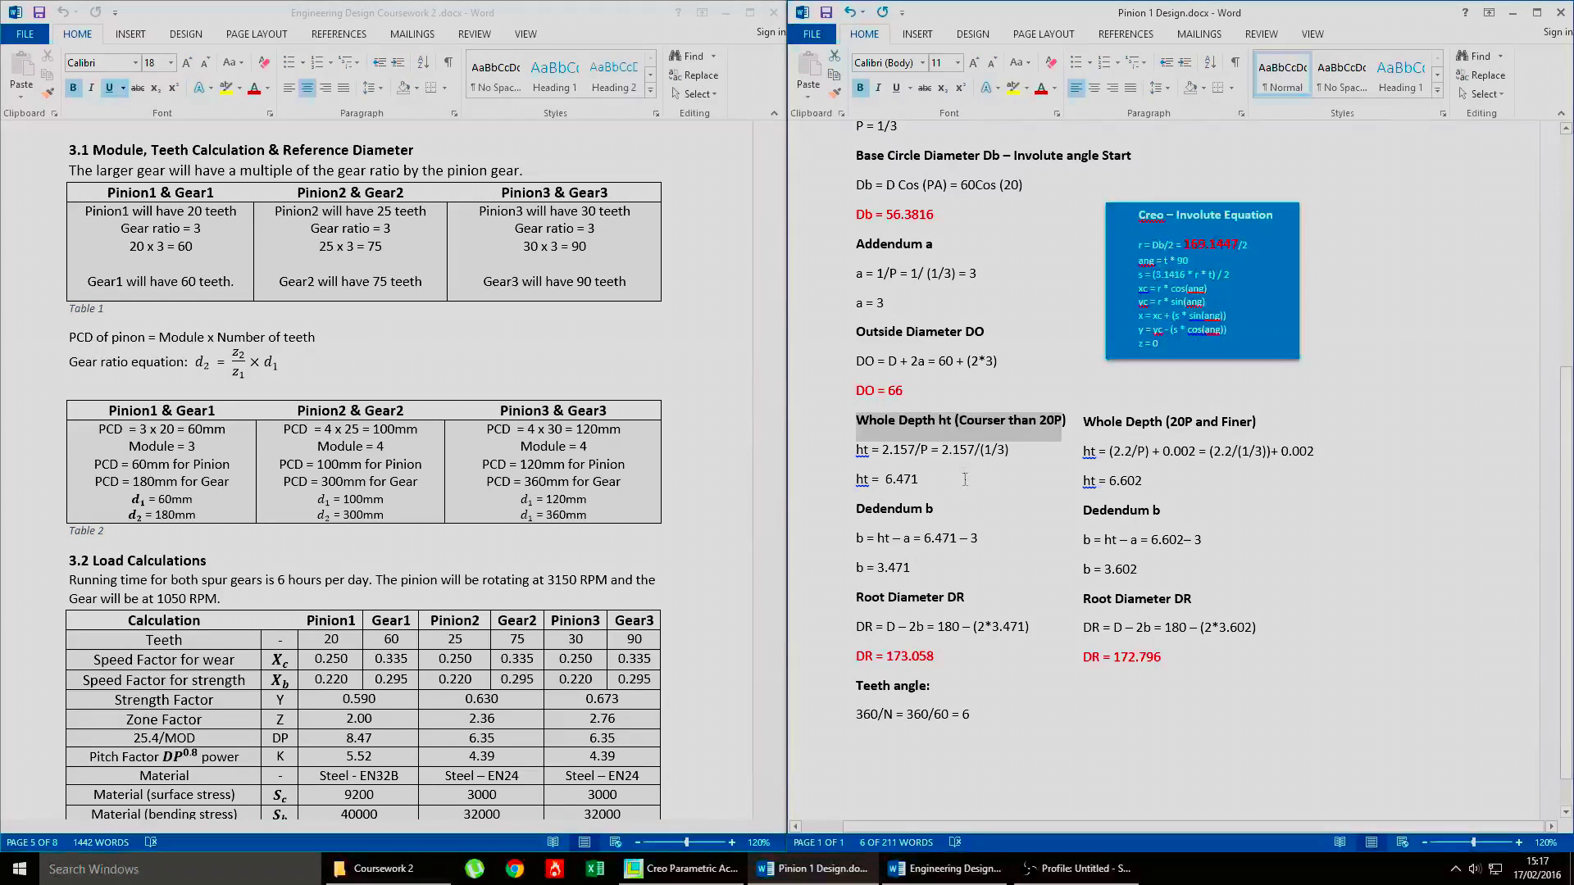
# Step: Examine the whole depth formula ht = 2.157/P and its result in the coarser than 20P section
pyautogui.click(968, 450)
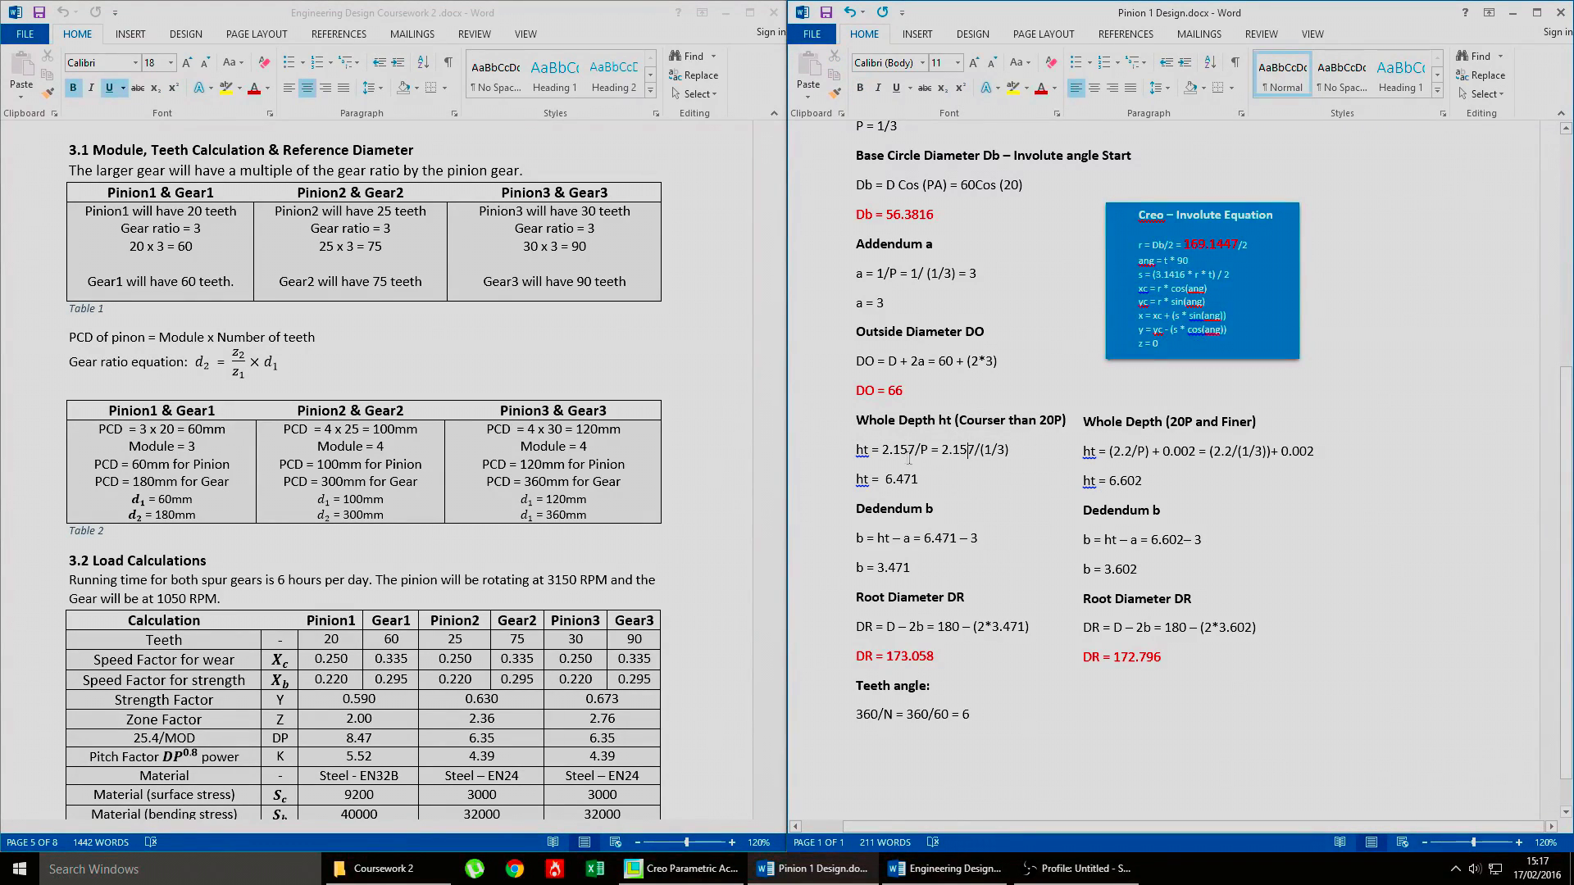
pyautogui.moveTo(889, 449); pyautogui.dragTo(855, 450)
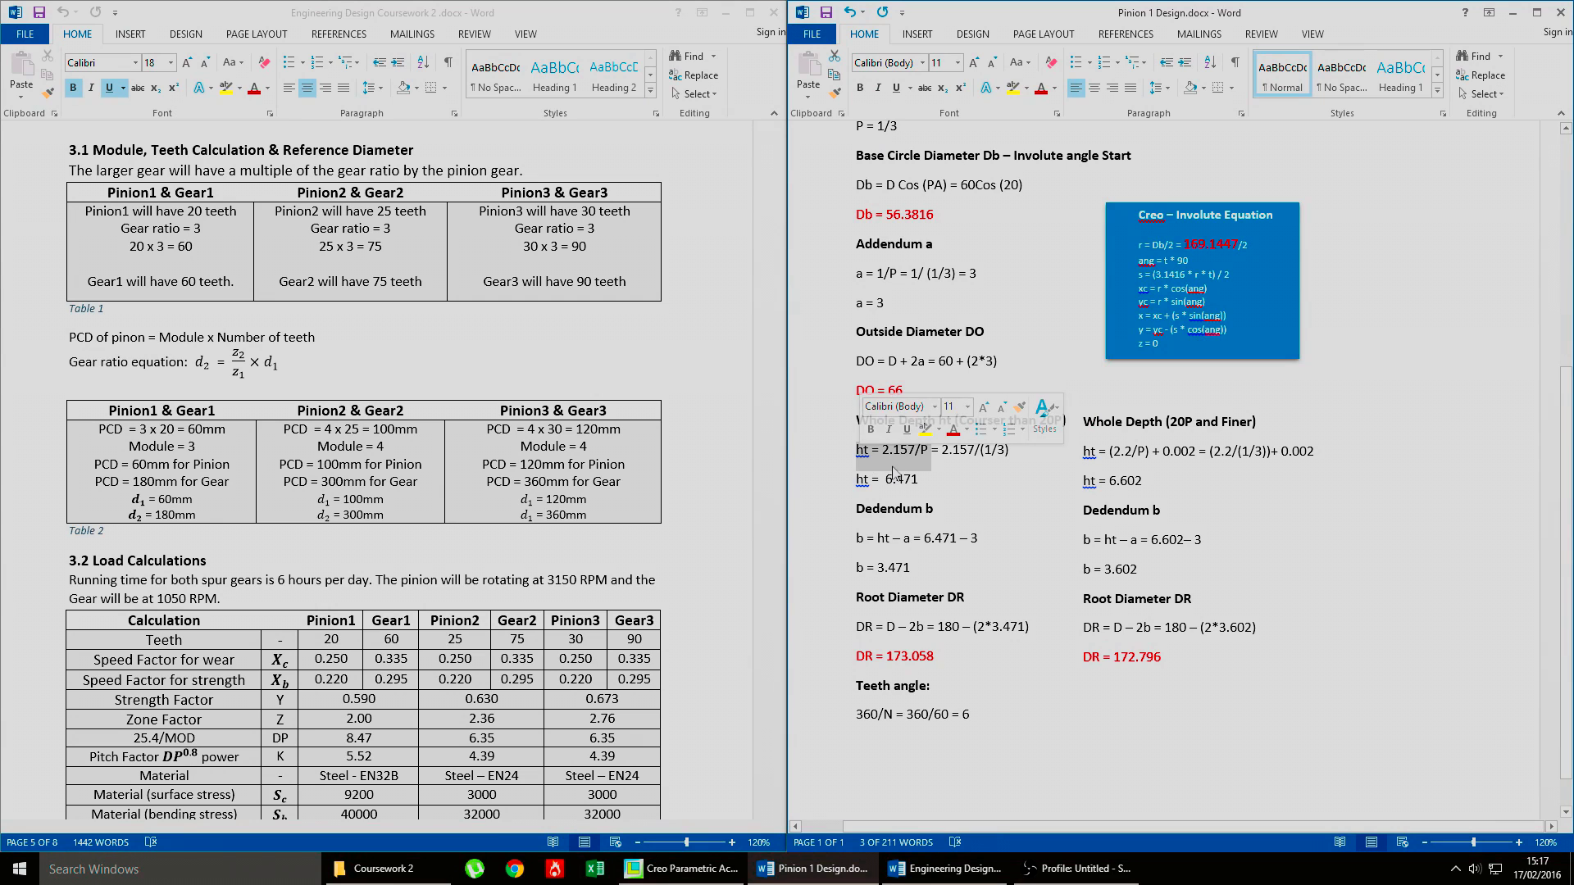
pyautogui.click(892, 450)
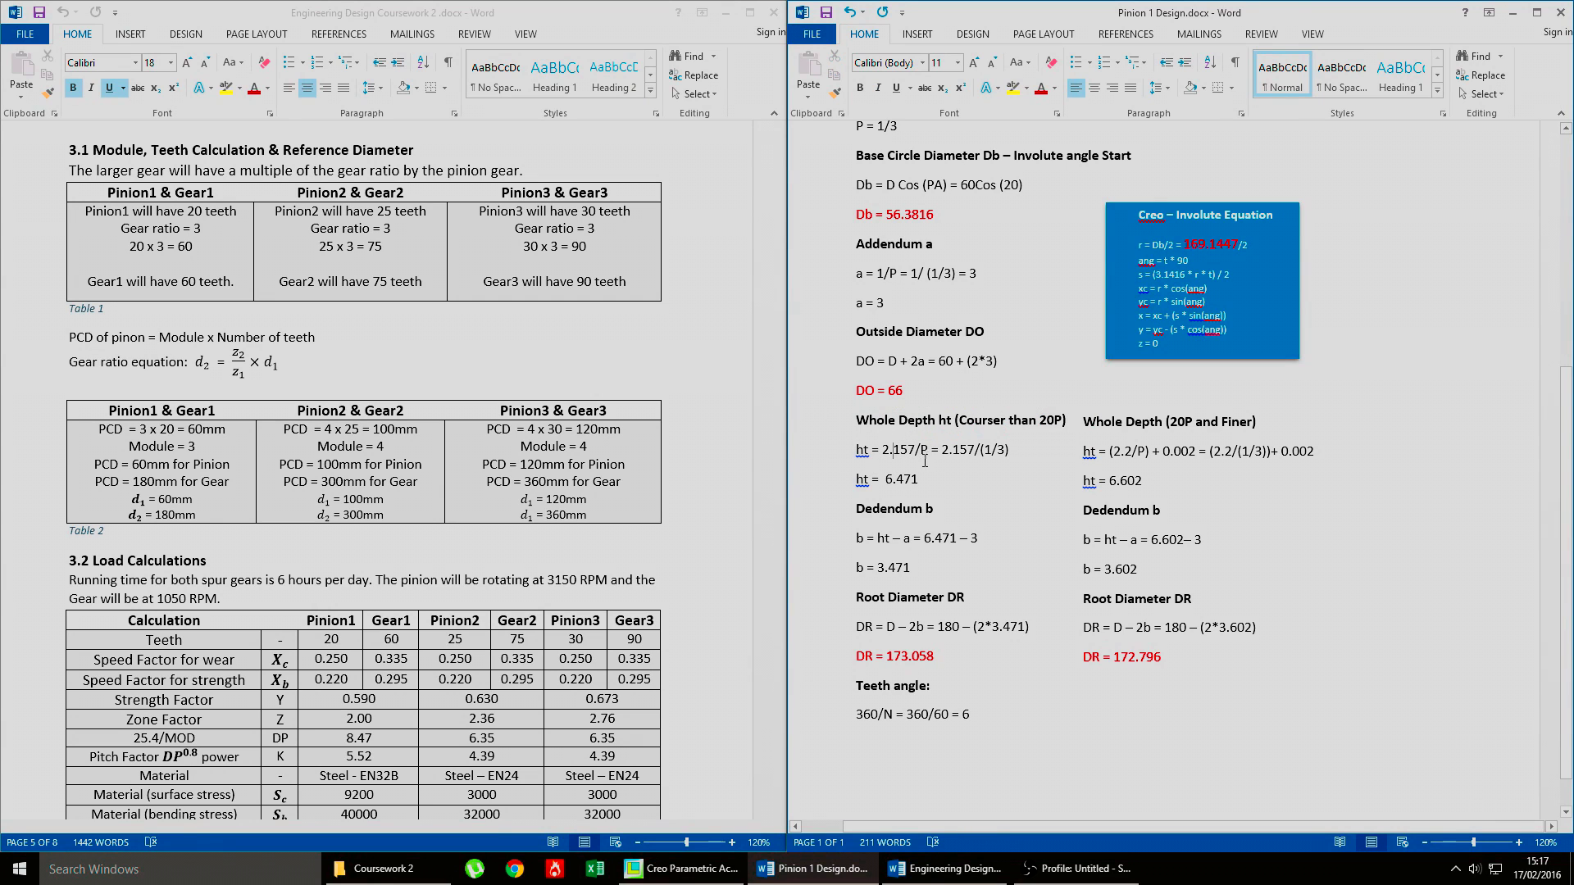
pyautogui.doubleClick(925, 451)
pyautogui.click(961, 451)
pyautogui.moveTo(916, 474); pyautogui.dragTo(886, 481)
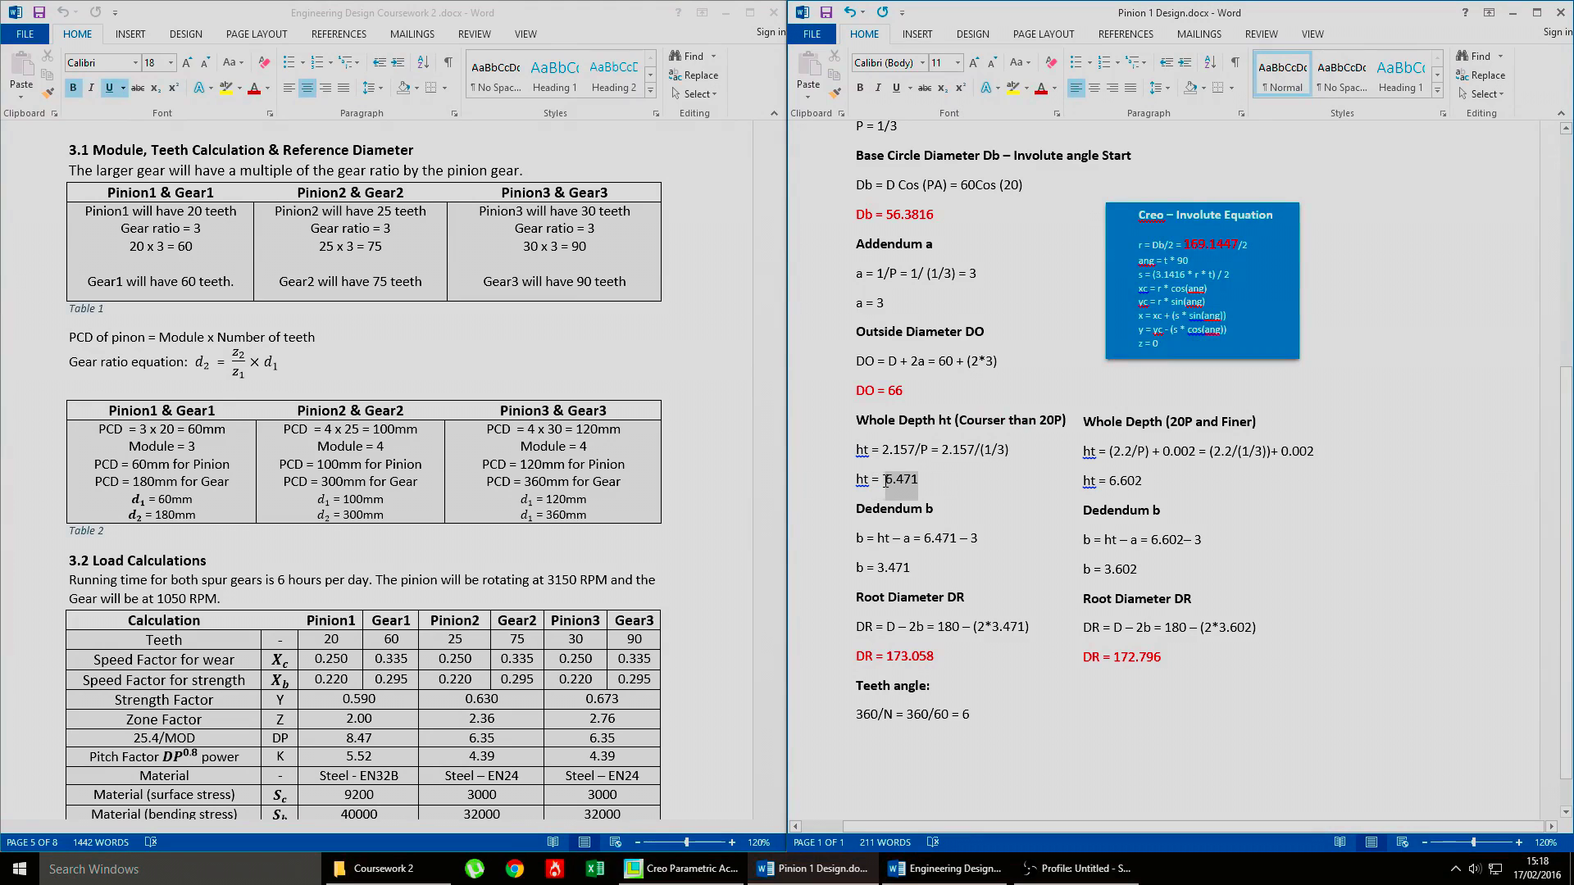
pyautogui.click(943, 484)
pyautogui.click(945, 504)
# Step: Examine the Dedendum b calculation, tracing its whole depth and addendum terms to the result
pyautogui.scroll(-1, 935, 505)
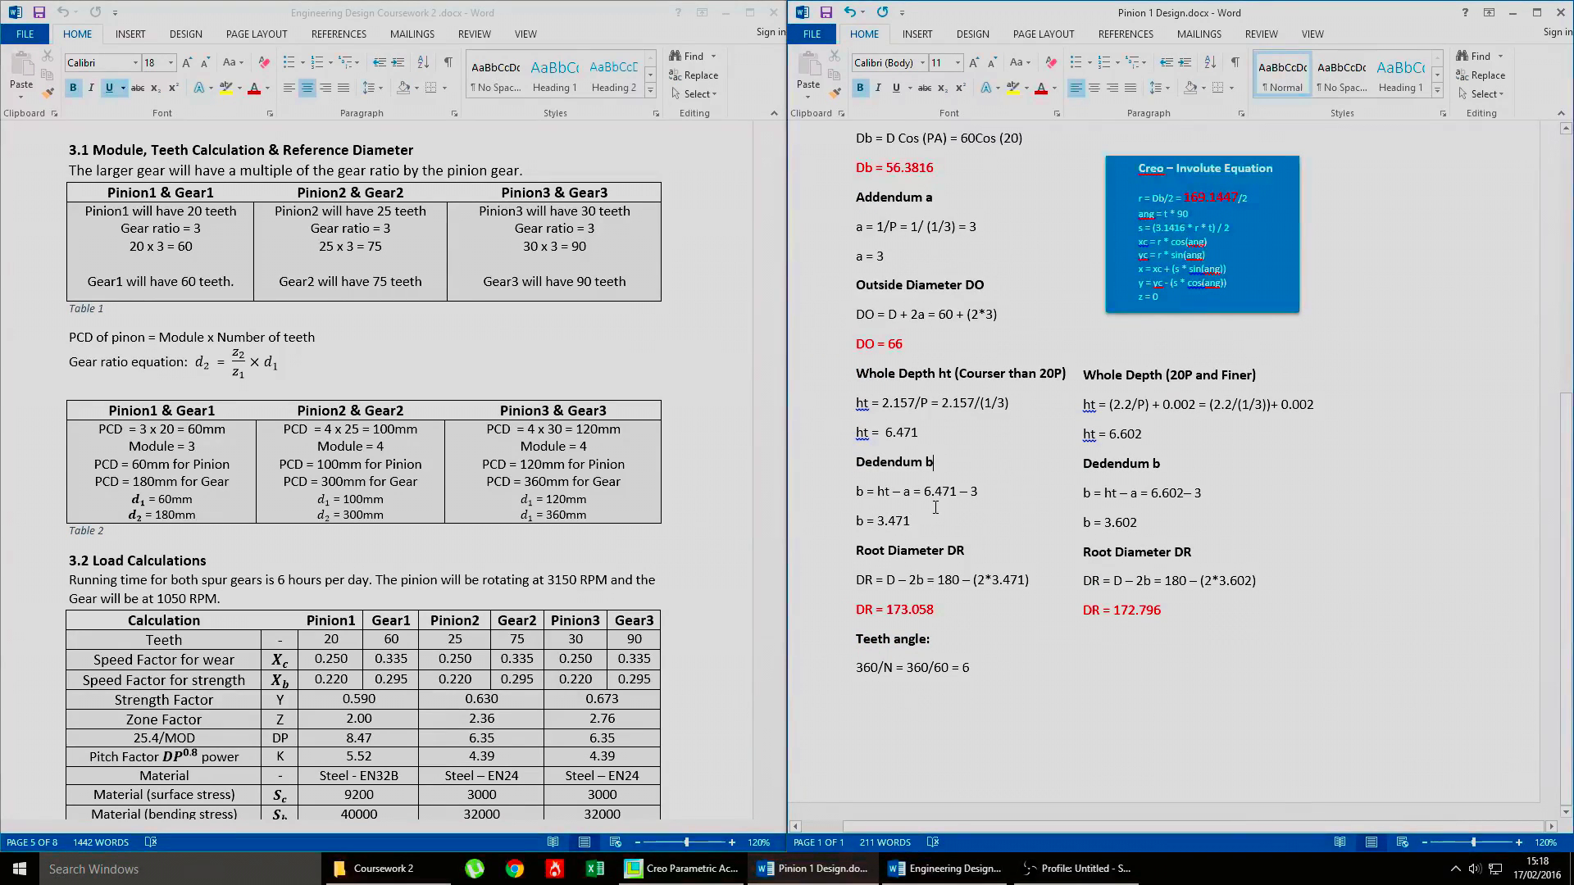
pyautogui.click(932, 520)
pyautogui.moveTo(922, 494); pyautogui.dragTo(959, 494)
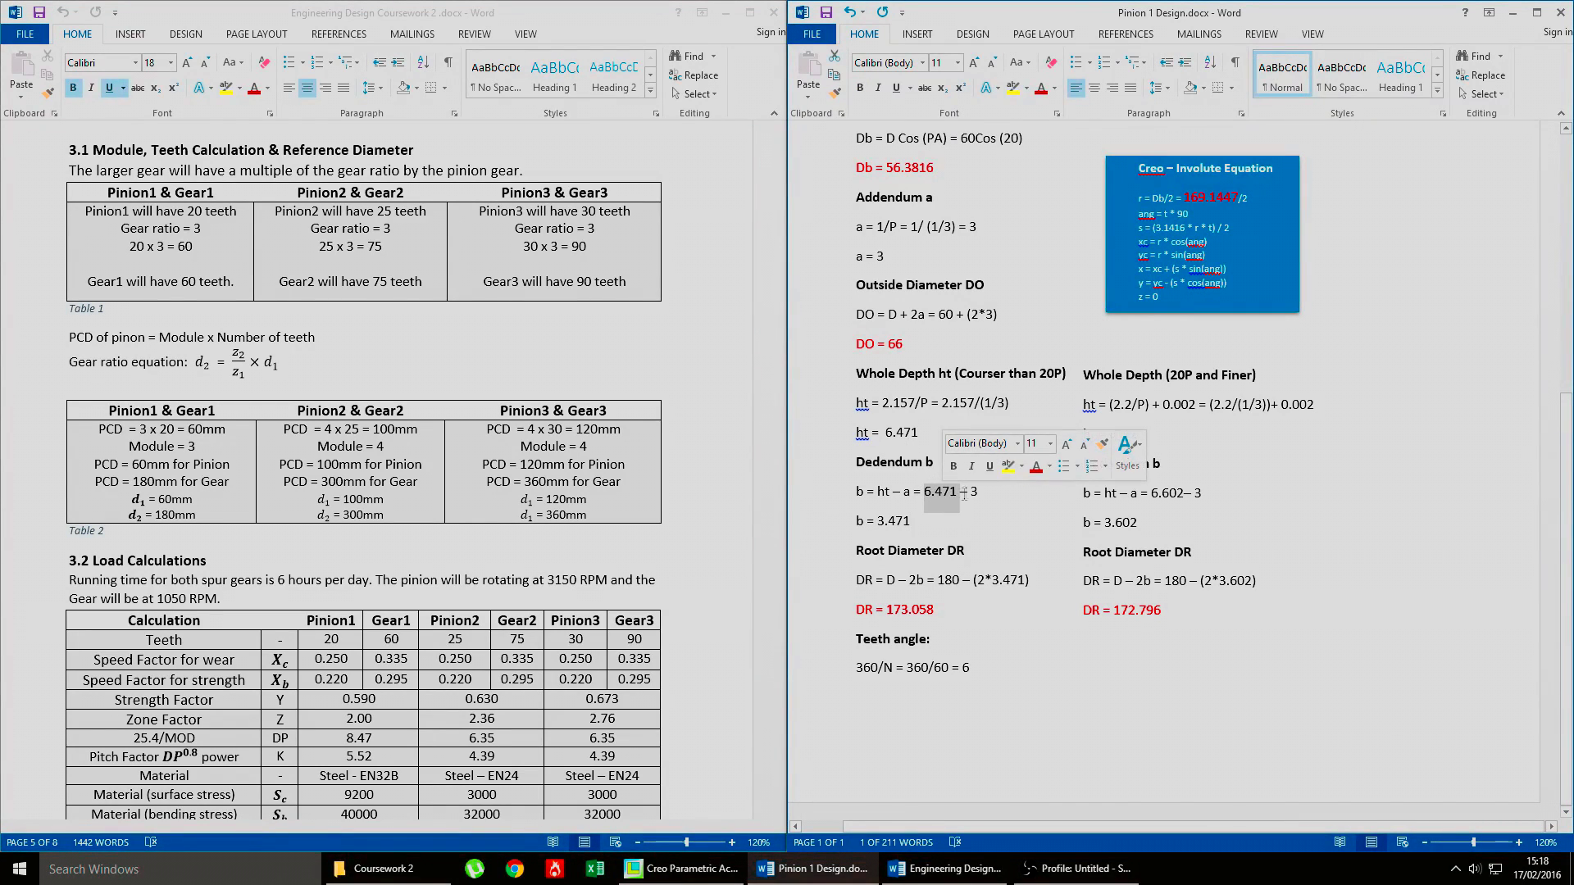
pyautogui.doubleClick(973, 493)
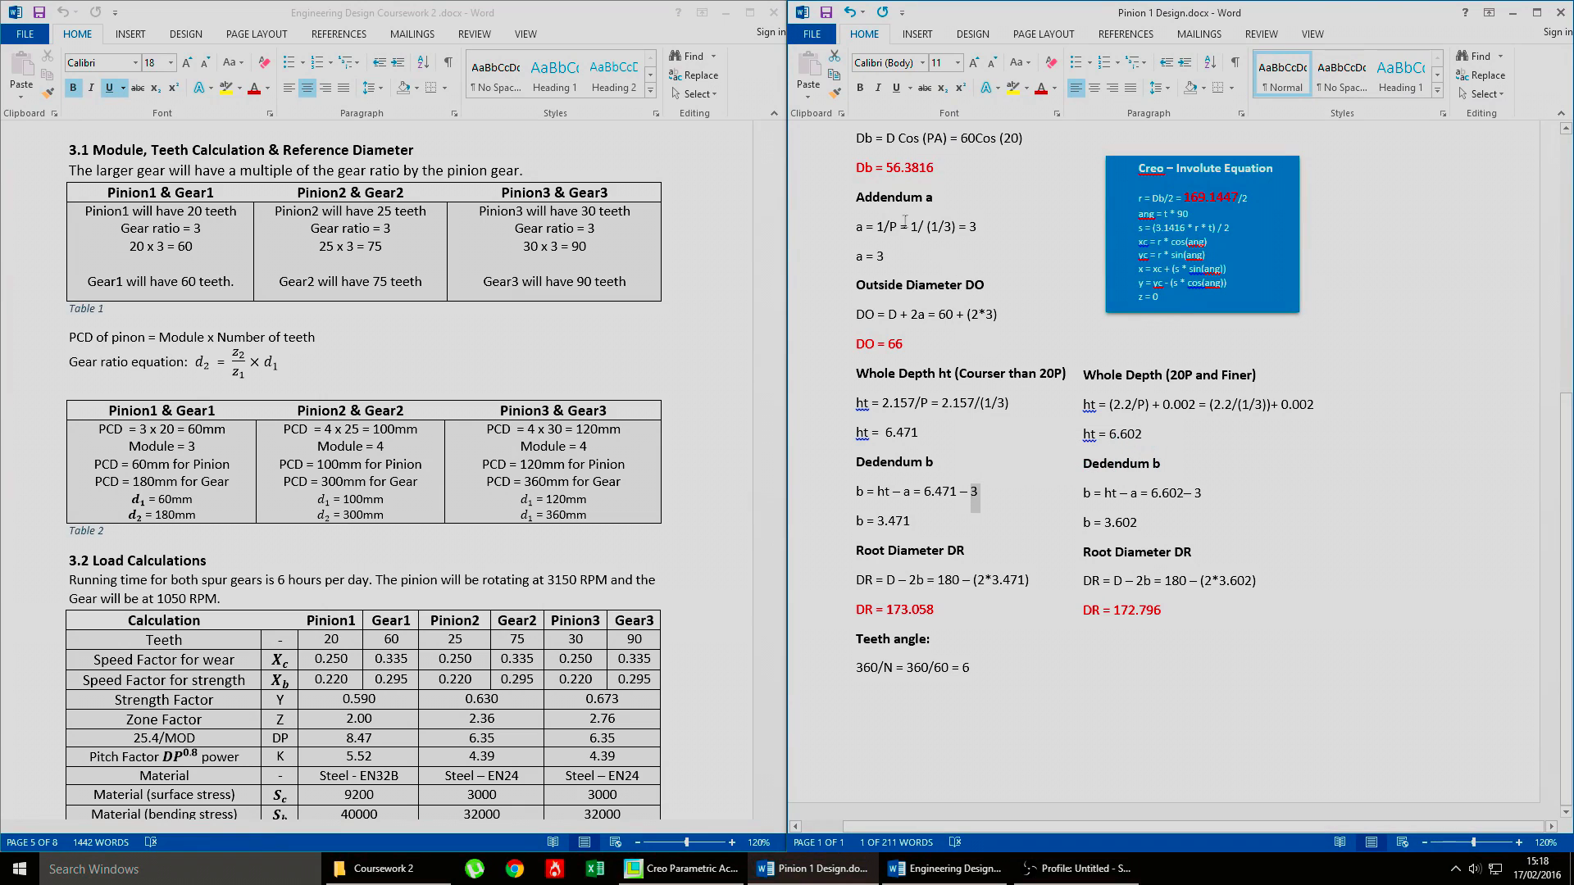
pyautogui.doubleClick(886, 257)
pyautogui.moveTo(913, 522); pyautogui.dragTo(859, 521)
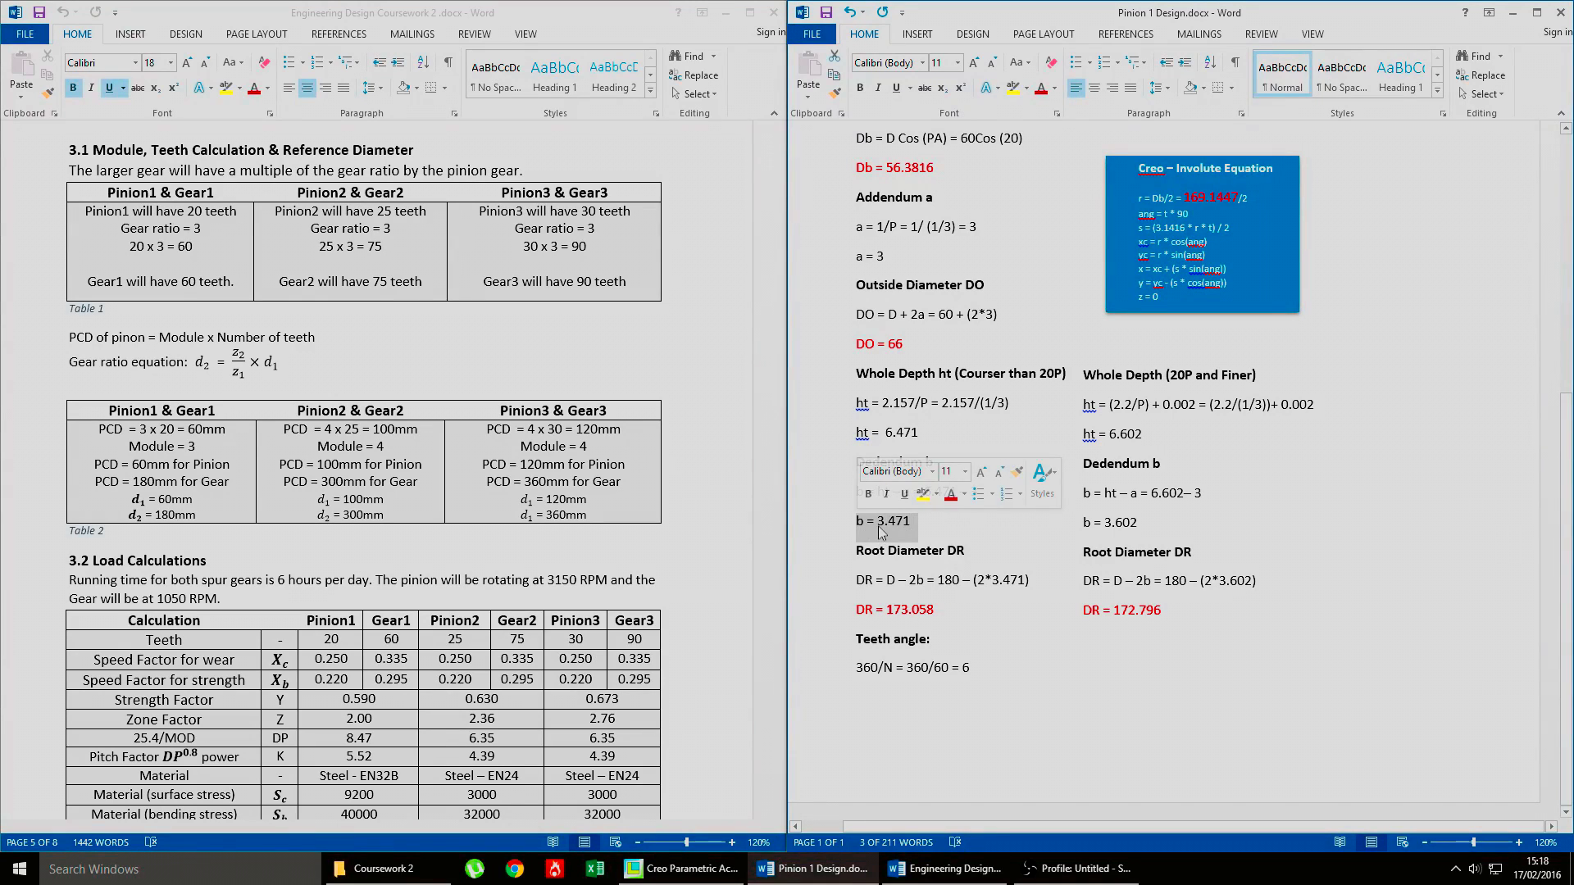
pyautogui.click(880, 526)
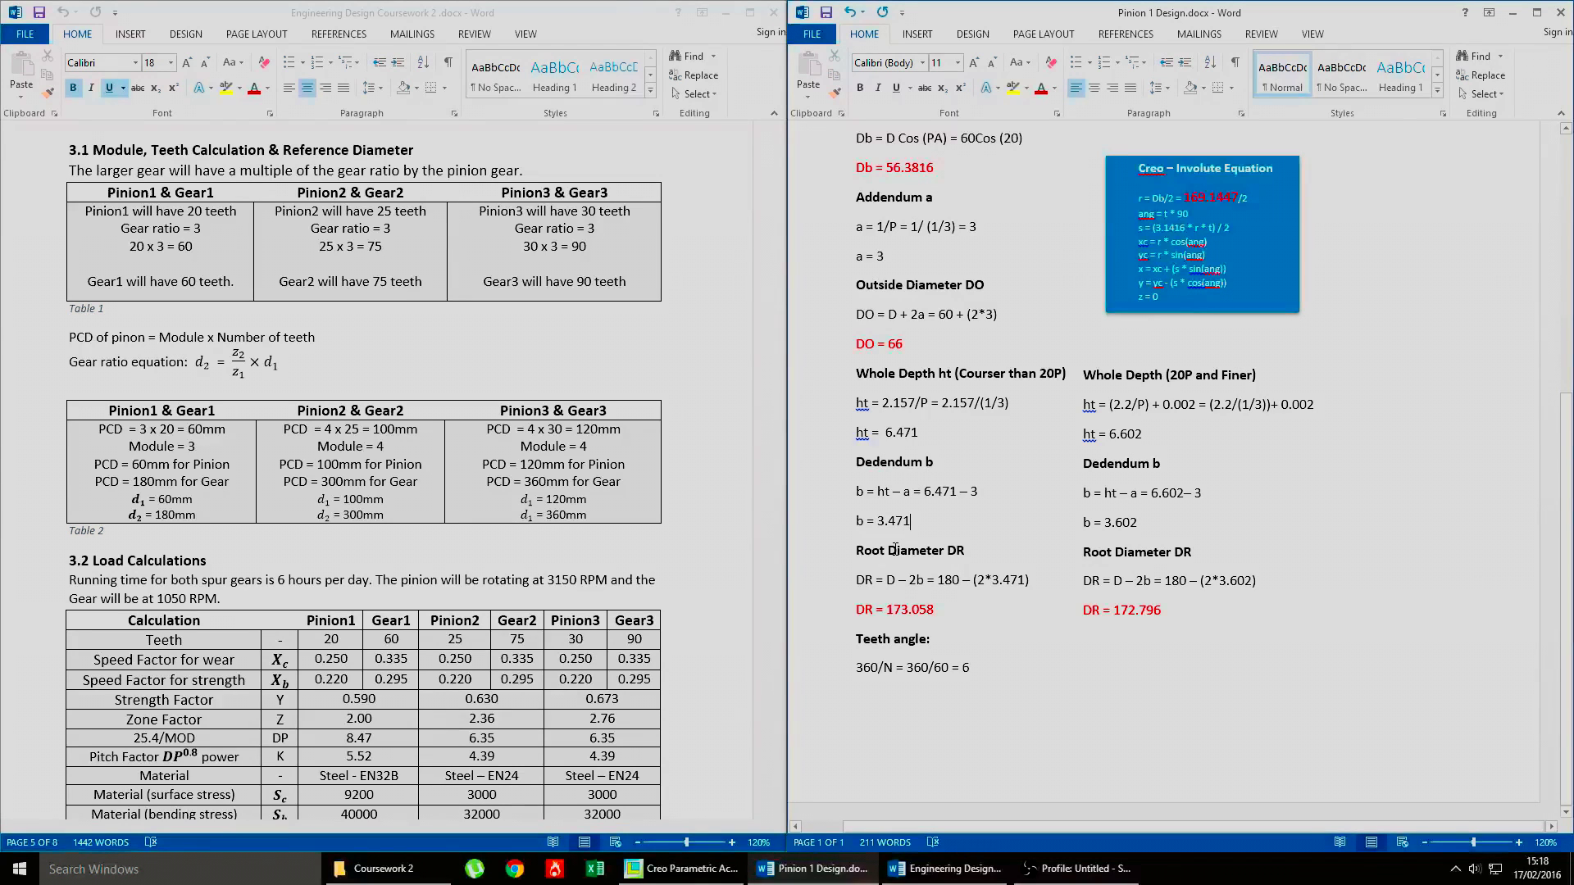
# Step: Update the Root Diameter DR formula in the coarser than 20P column to 60 – (2*3.471)
pyautogui.click(954, 634)
pyautogui.moveTo(939, 584); pyautogui.dragTo(957, 595)
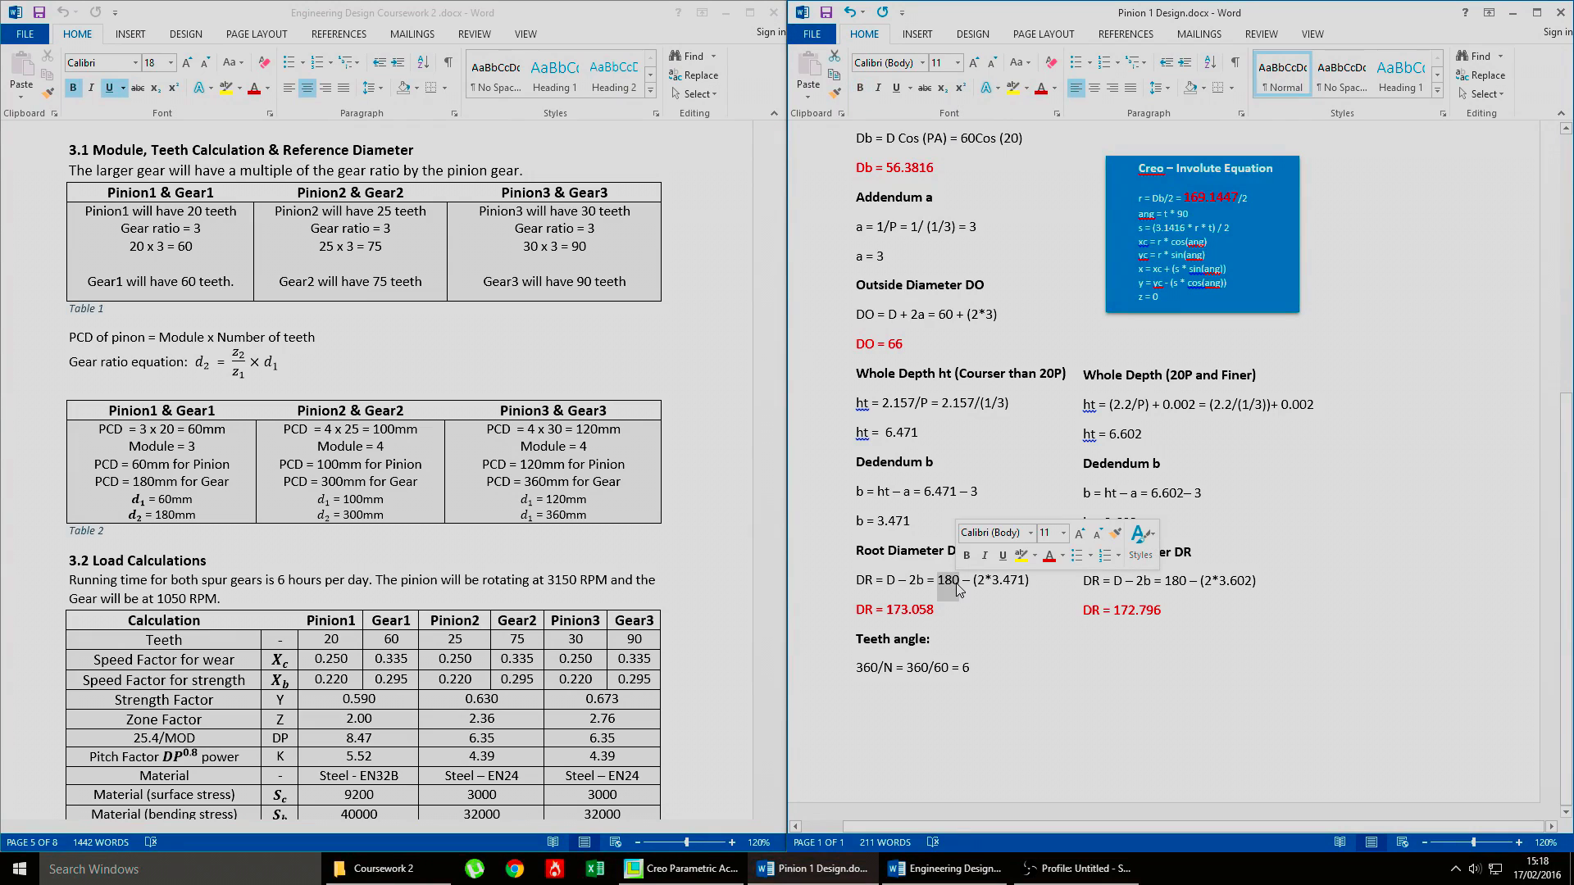
pyautogui.write('0')
pyautogui.press('BackSpace')
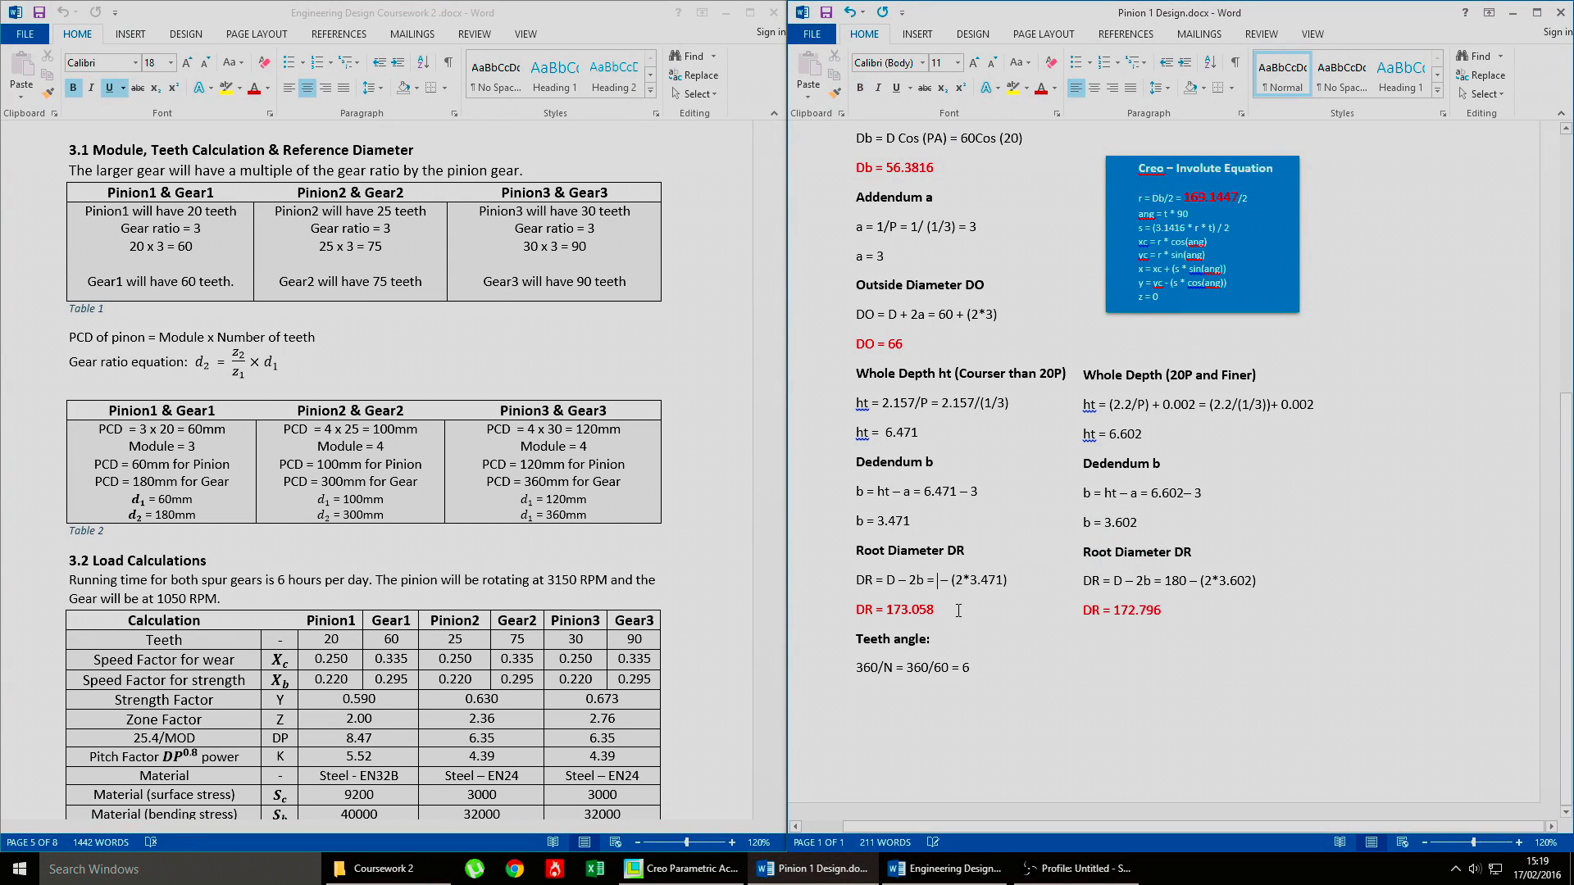
pyautogui.write('60')
pyautogui.moveTo(971, 580); pyautogui.dragTo(1017, 581)
pyautogui.click(995, 603)
pyautogui.doubleClick(981, 581)
# Step: Set the root diameter result DR in the coarser than 20P column to 53.058
pyautogui.moveTo(936, 610); pyautogui.dragTo(886, 610)
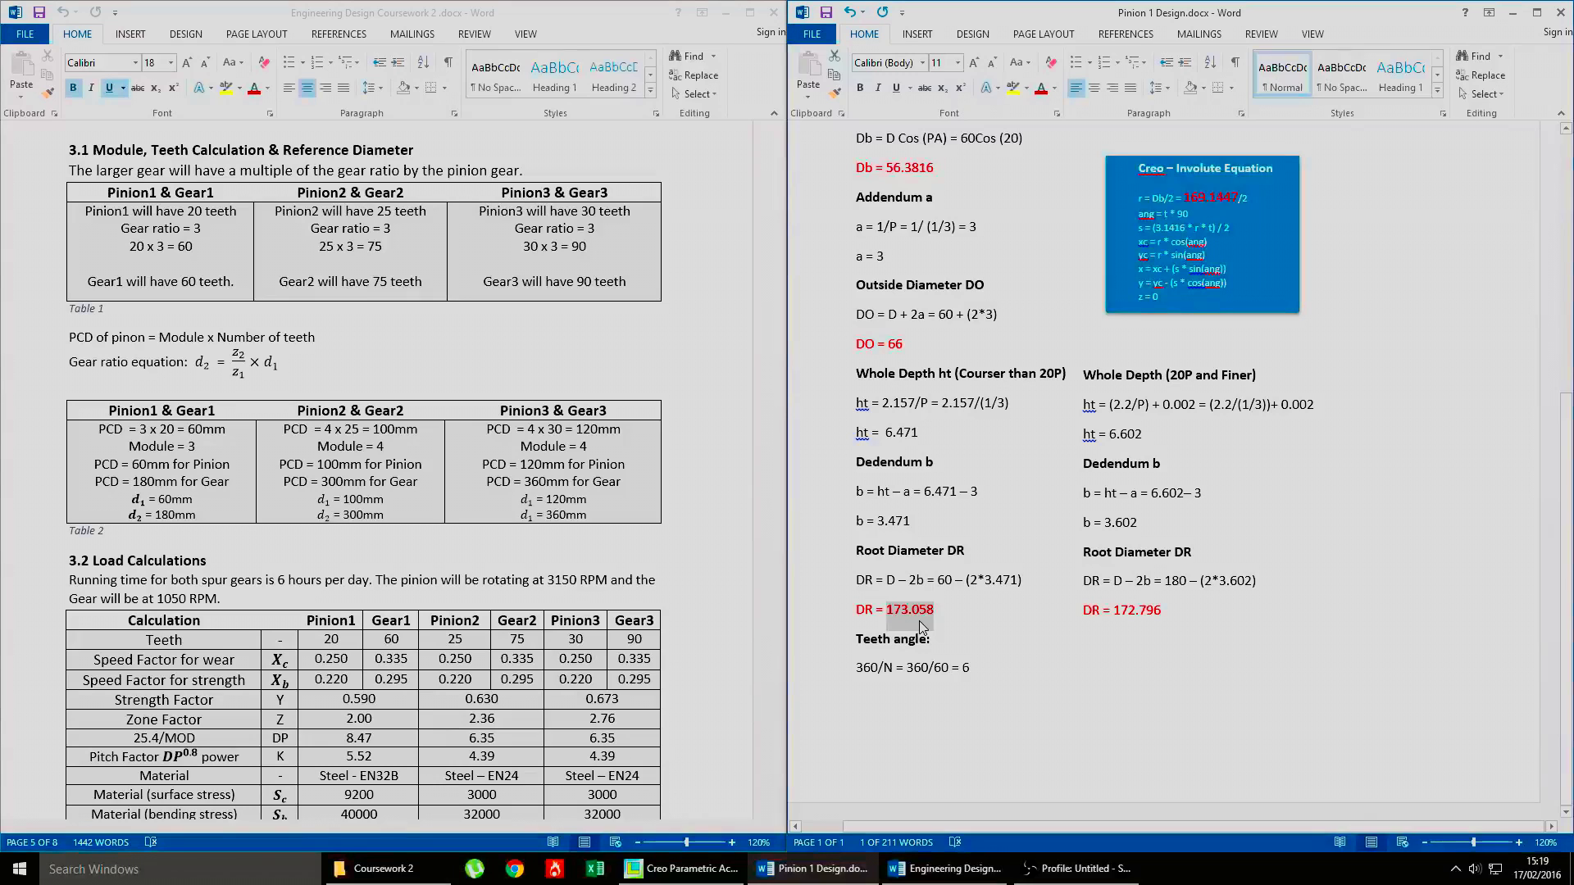
pyautogui.write('53')
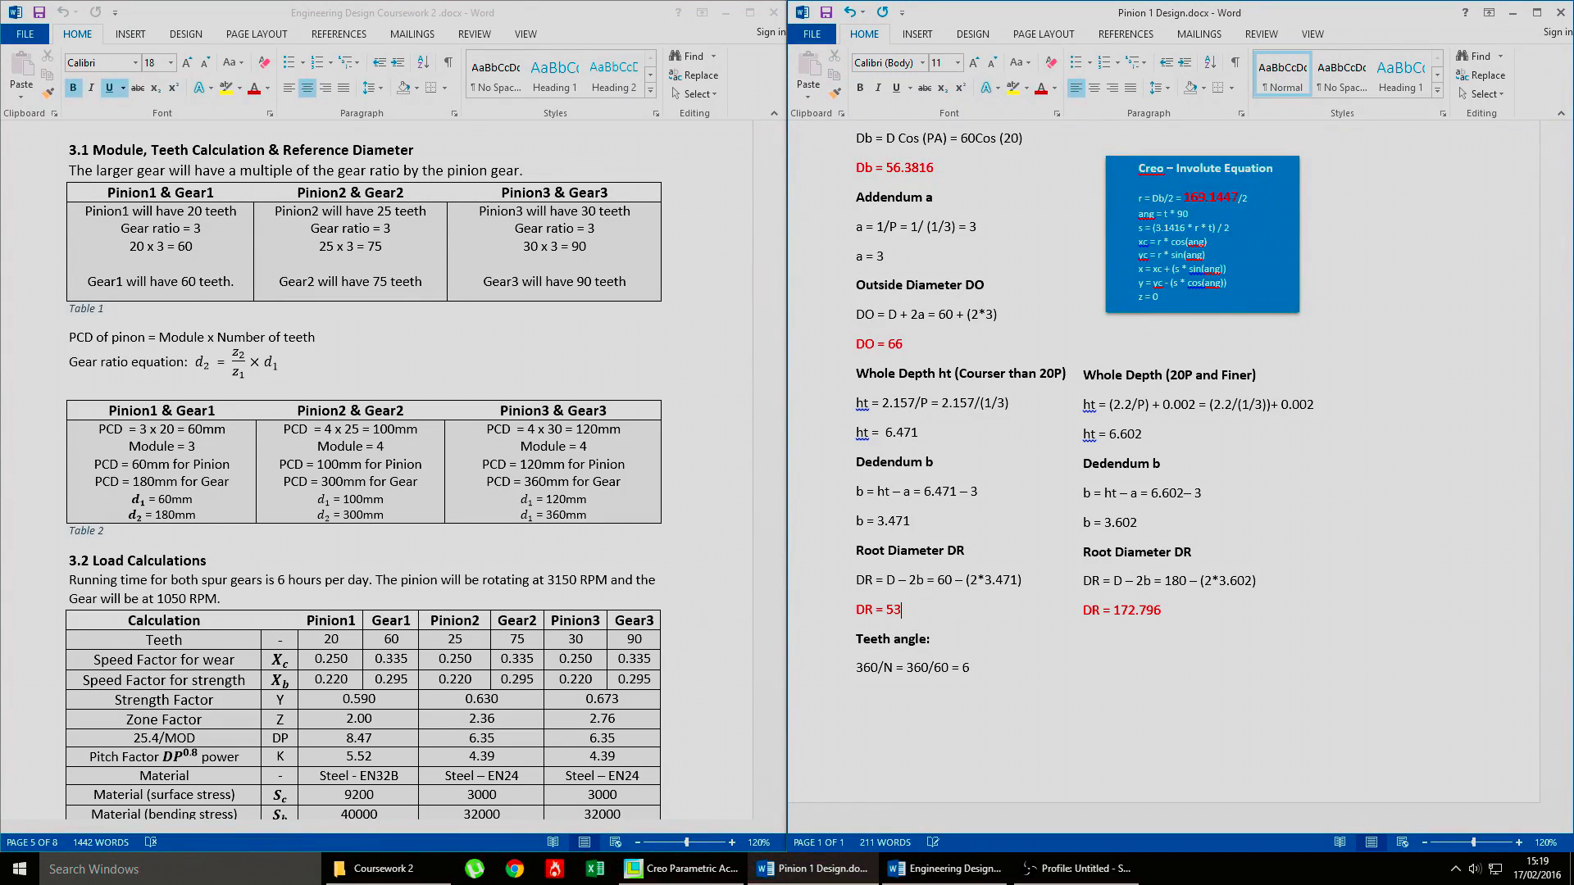
pyautogui.write('.058')
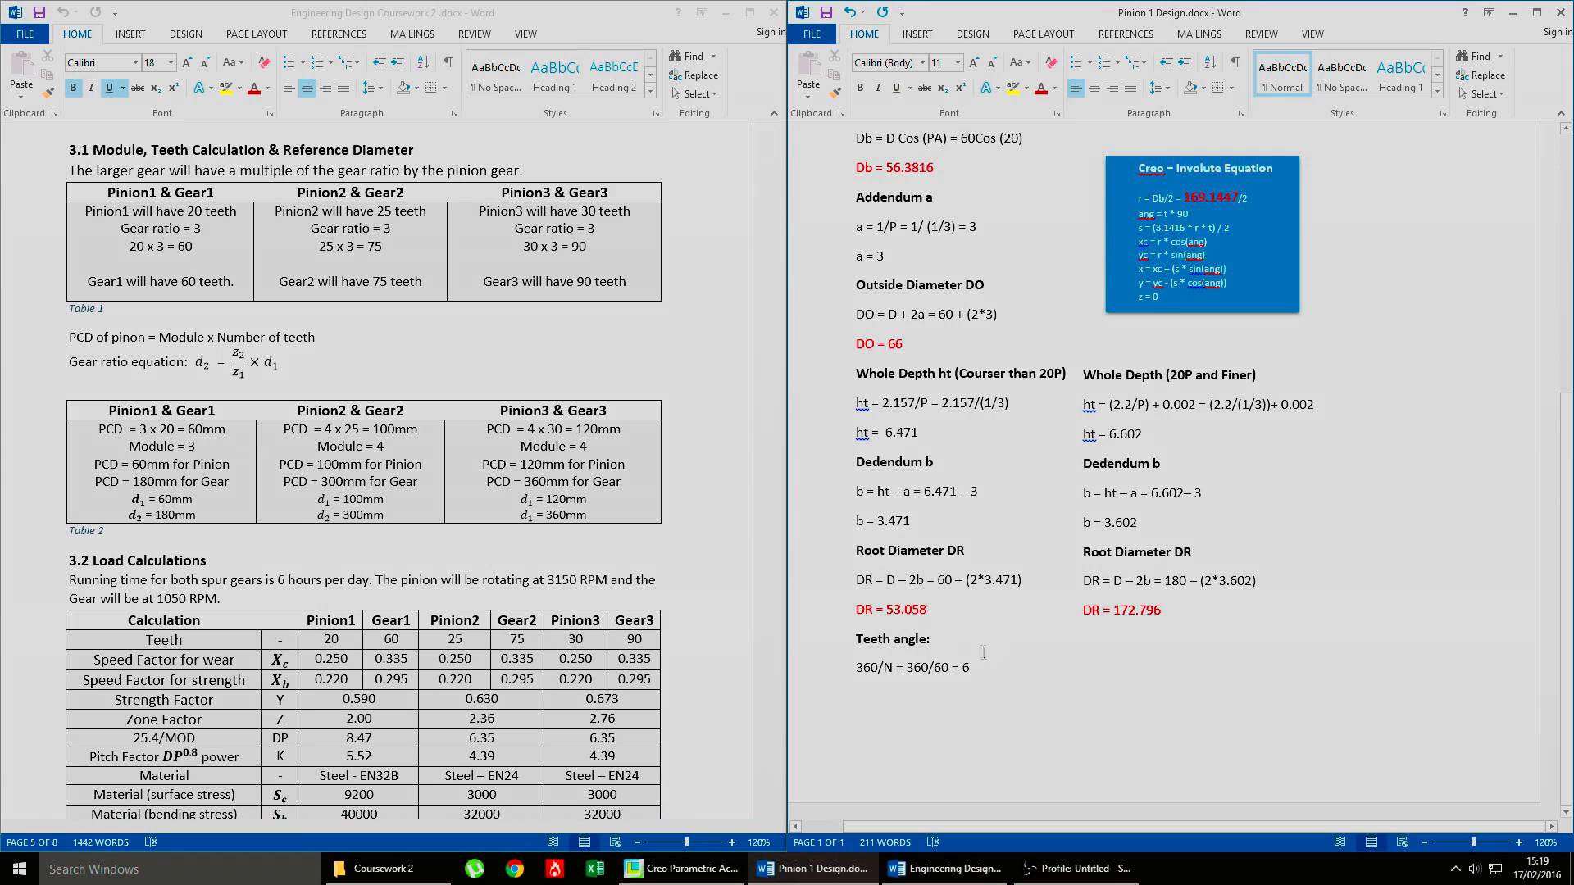
pyautogui.hotkey('ctrl', 'b')
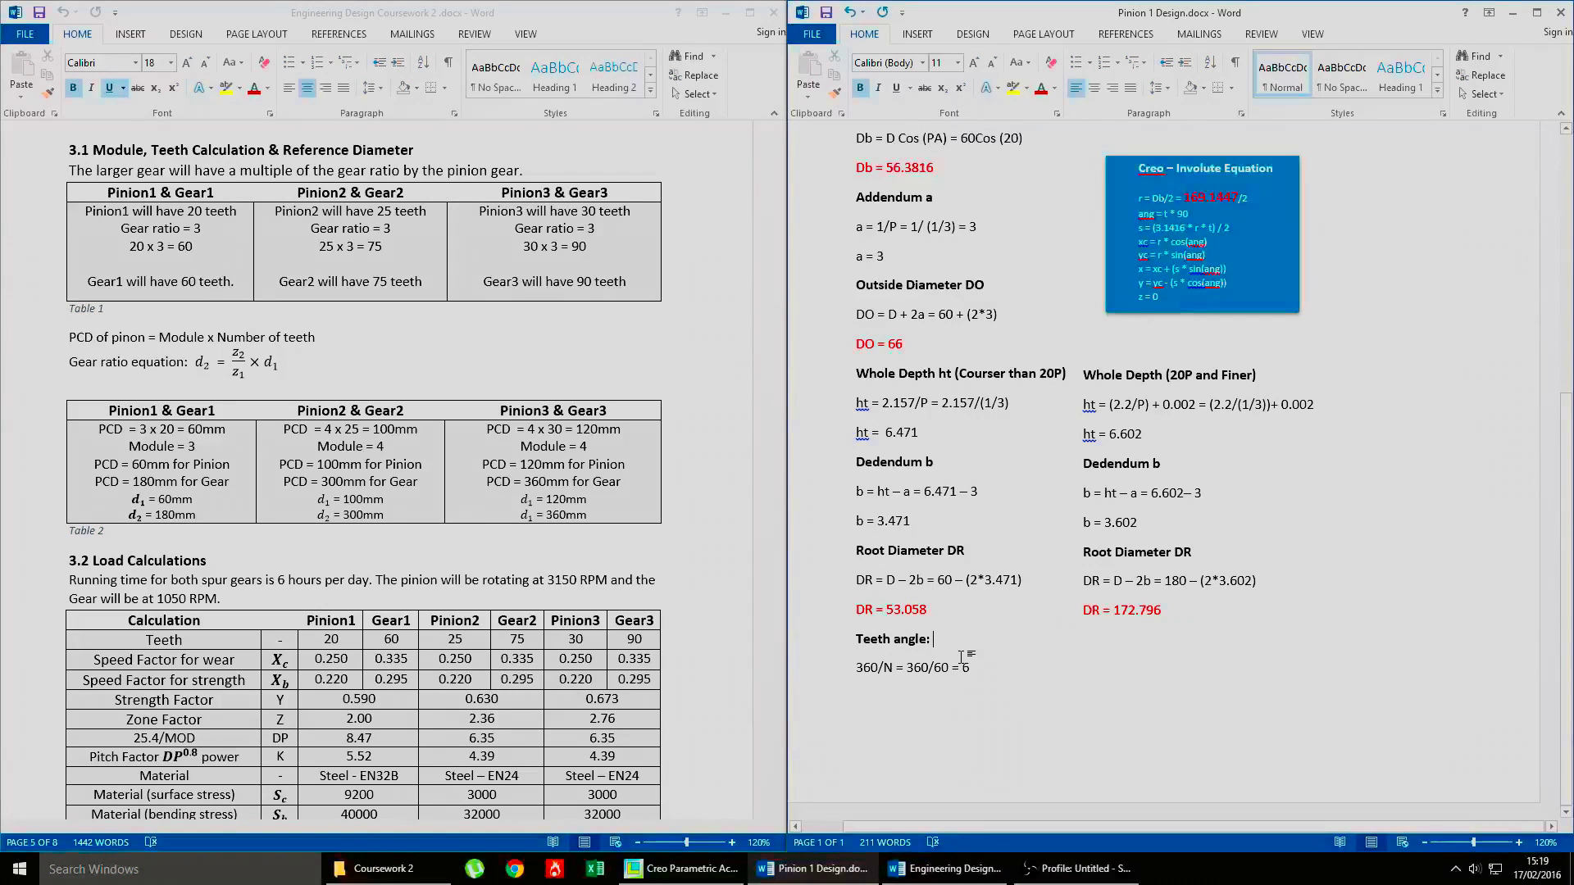
pyautogui.click(945, 610)
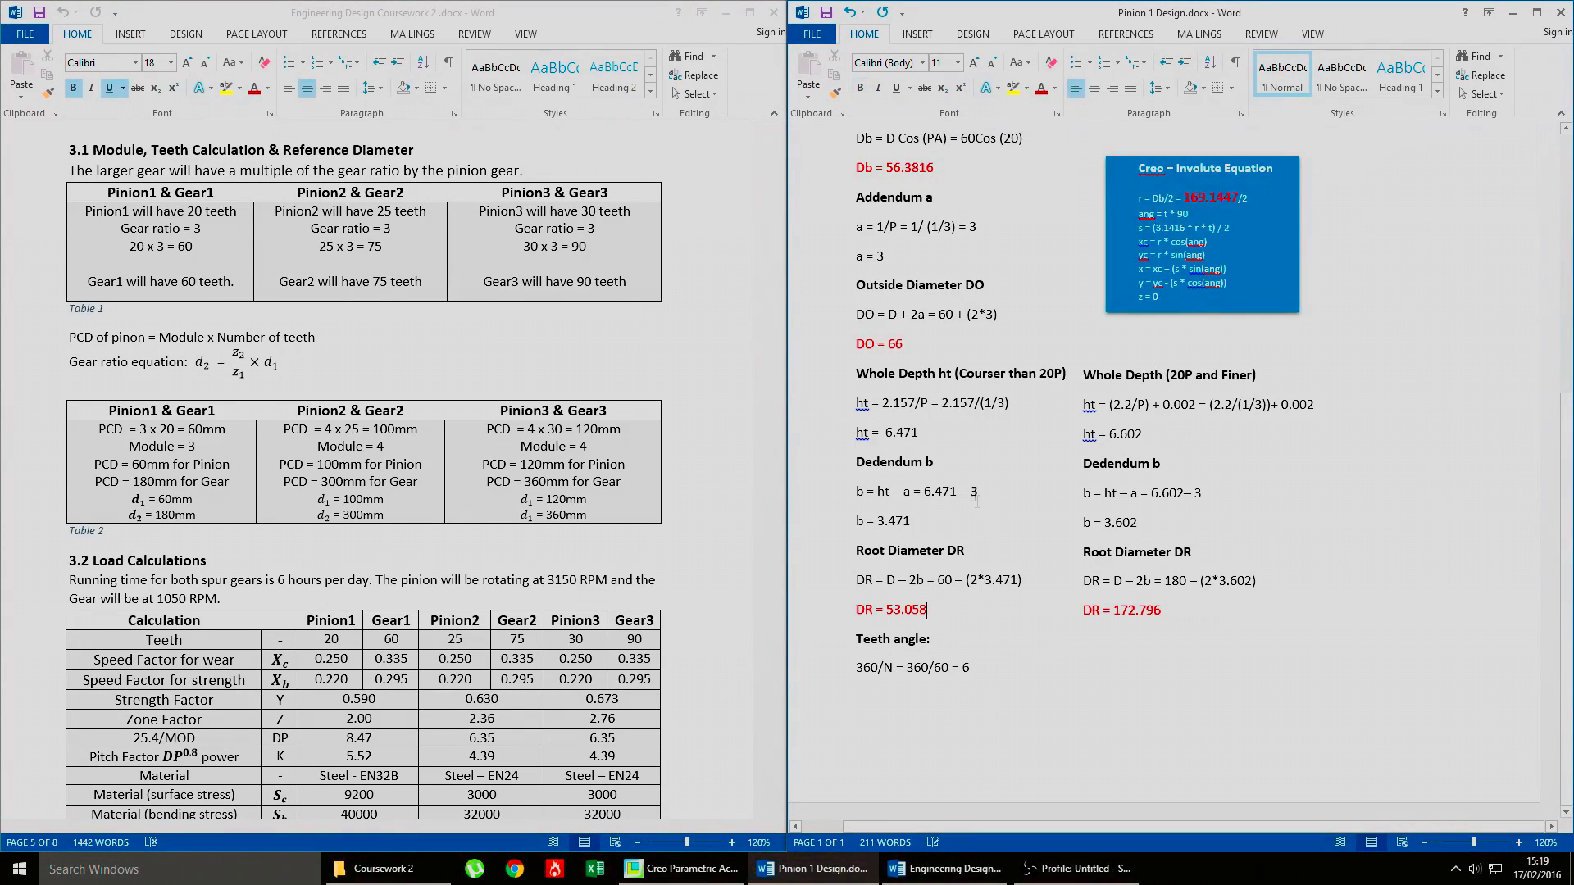
pyautogui.moveTo(951, 596); pyautogui.dragTo(851, 609)
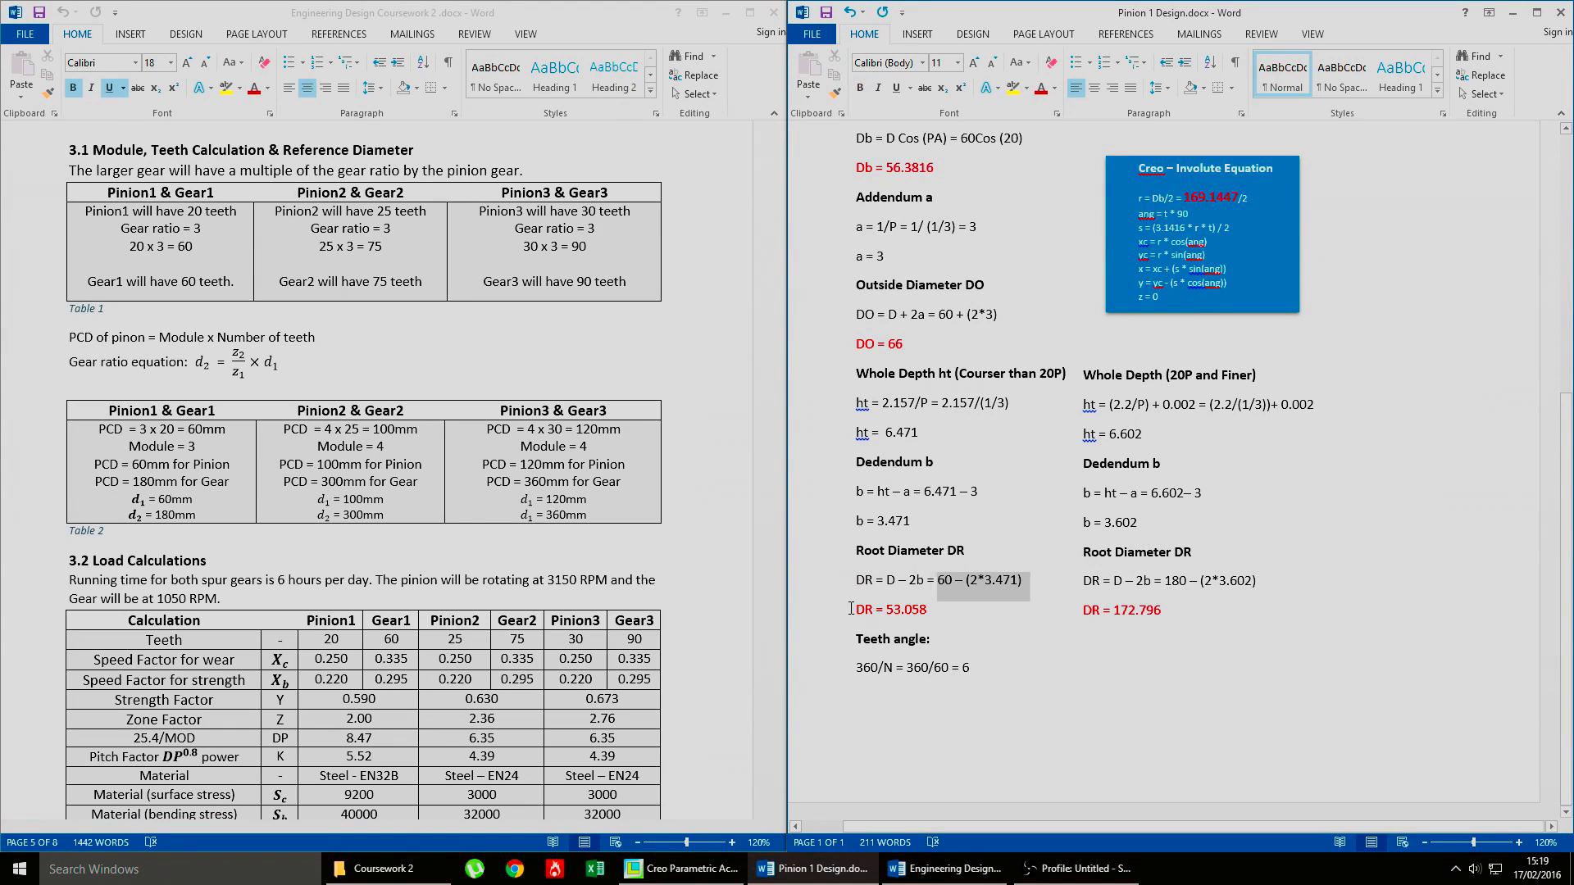
# Step: Update the teeth angle calculation to 360/N = 360/20 = 18
pyautogui.click(921, 669)
pyautogui.moveTo(970, 672); pyautogui.dragTo(935, 673)
pyautogui.click(935, 675)
pyautogui.click(894, 670)
pyautogui.write('20')
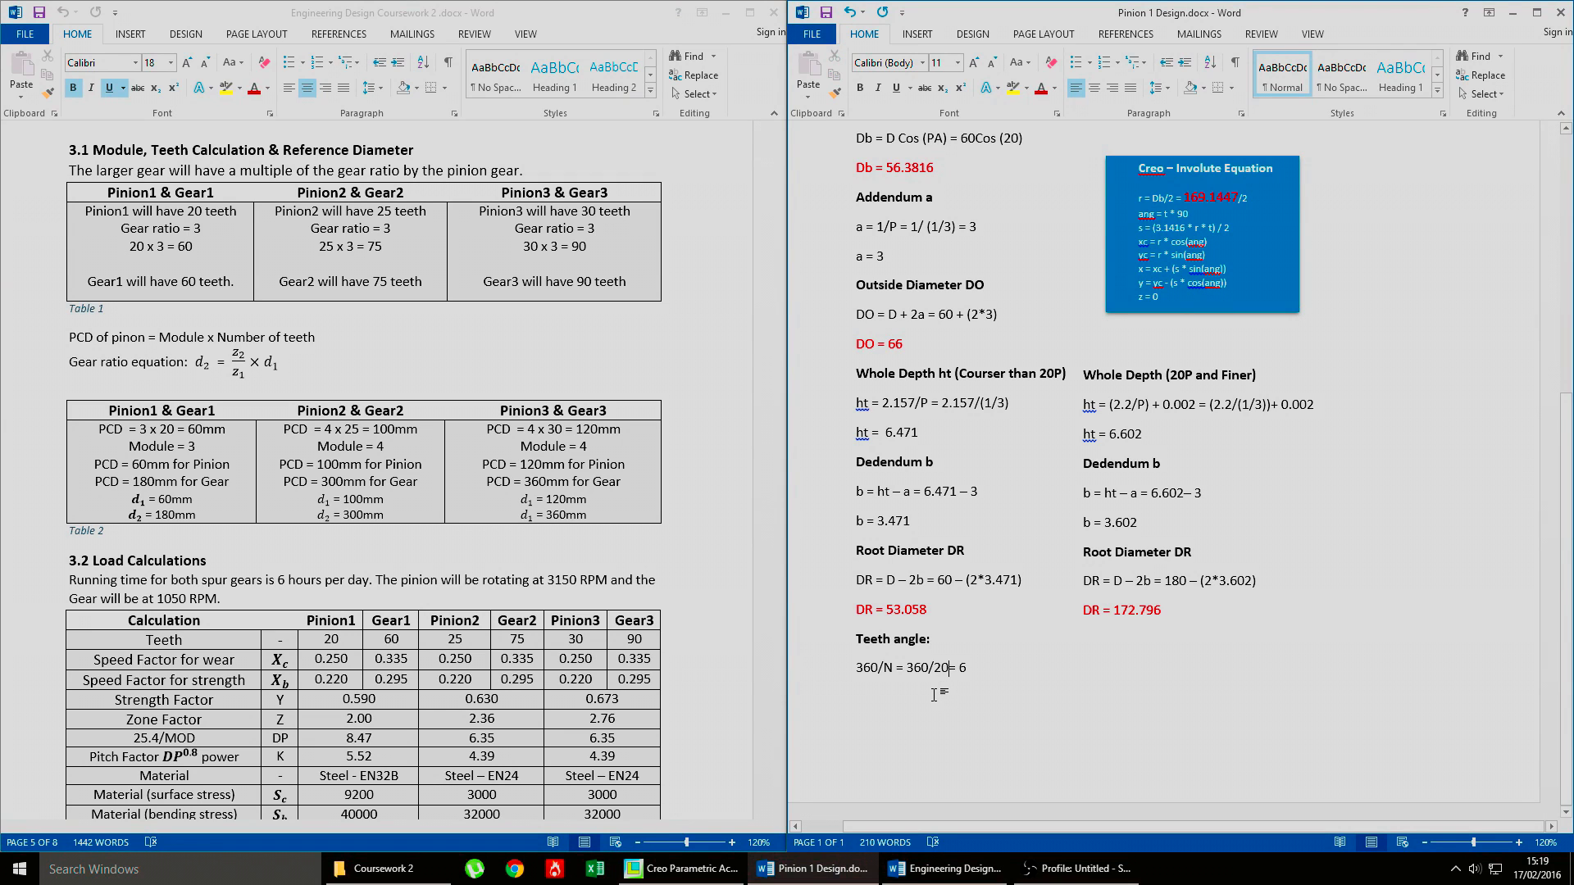
pyautogui.doubleClick(962, 669)
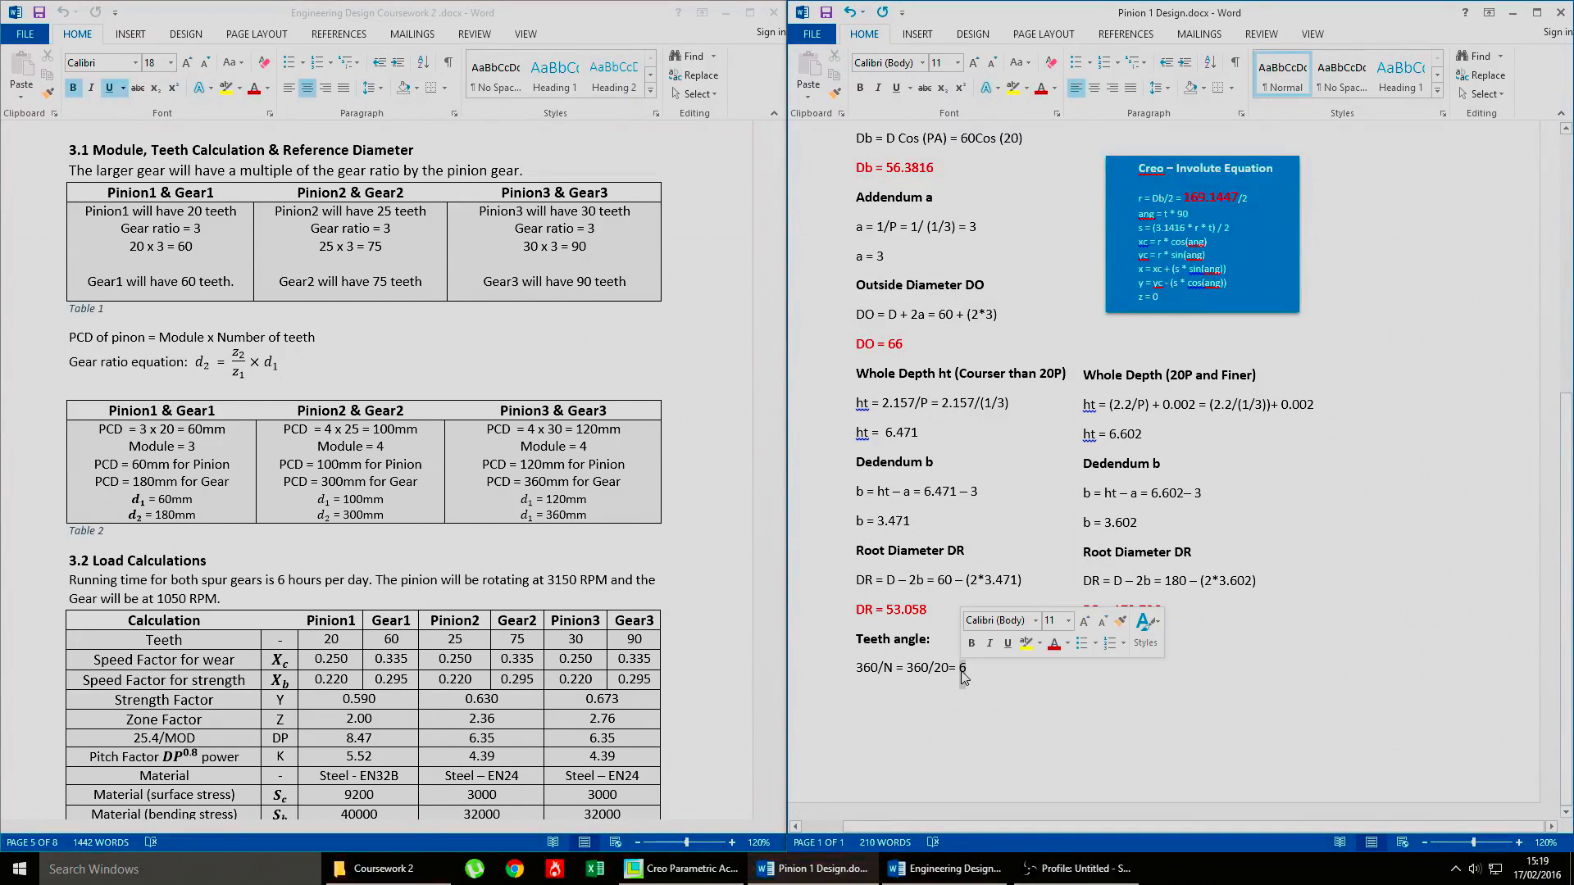
pyautogui.write('18')
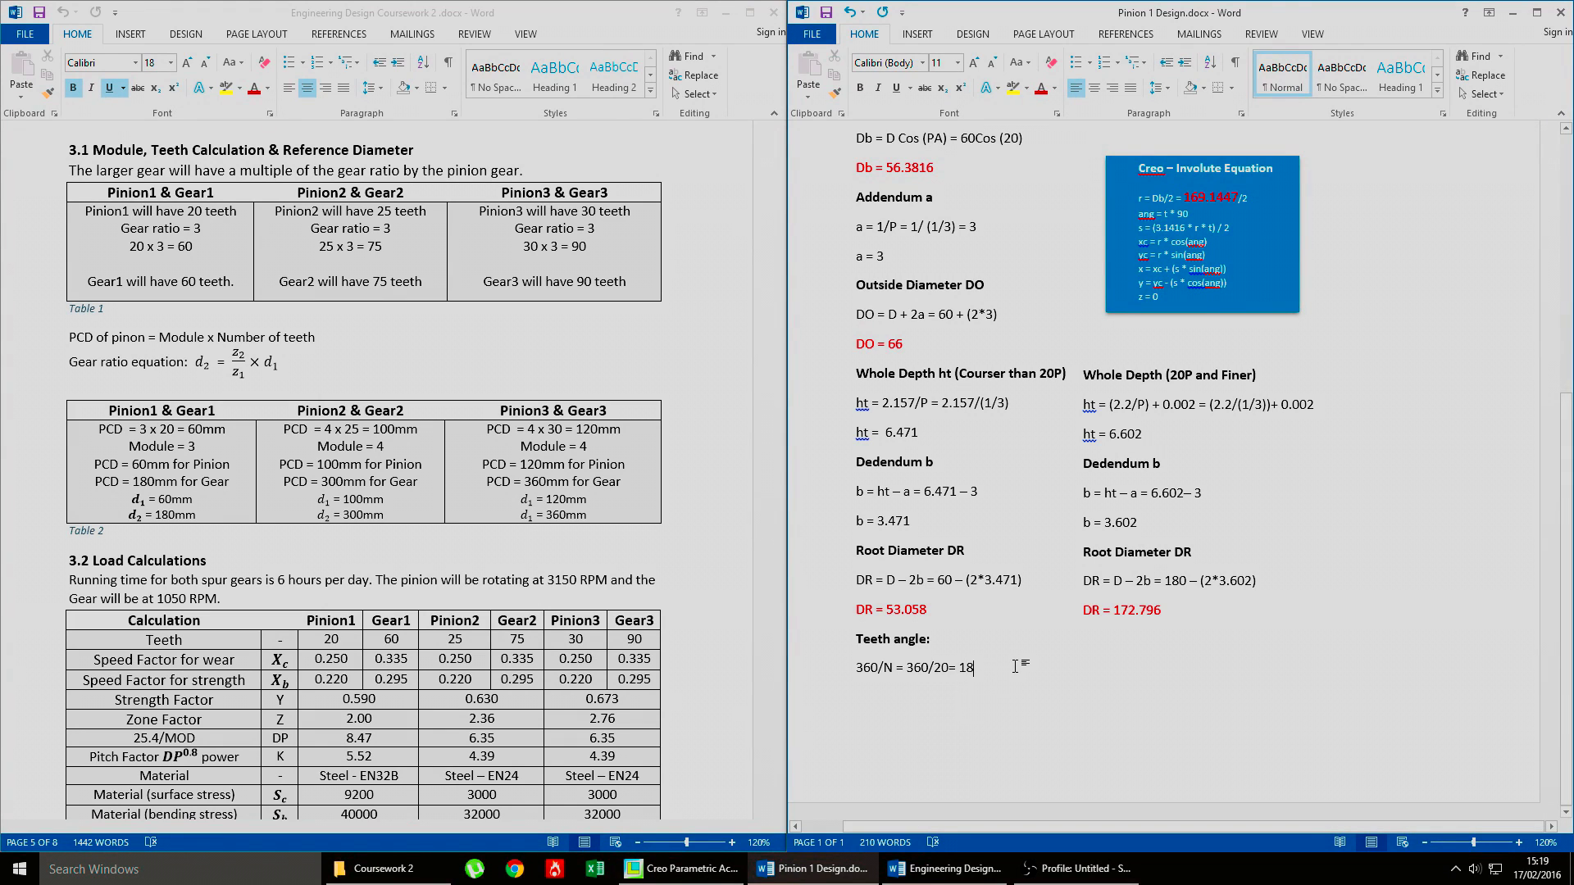
pyautogui.click(948, 669)
pyautogui.scroll(2, 1062, 674)
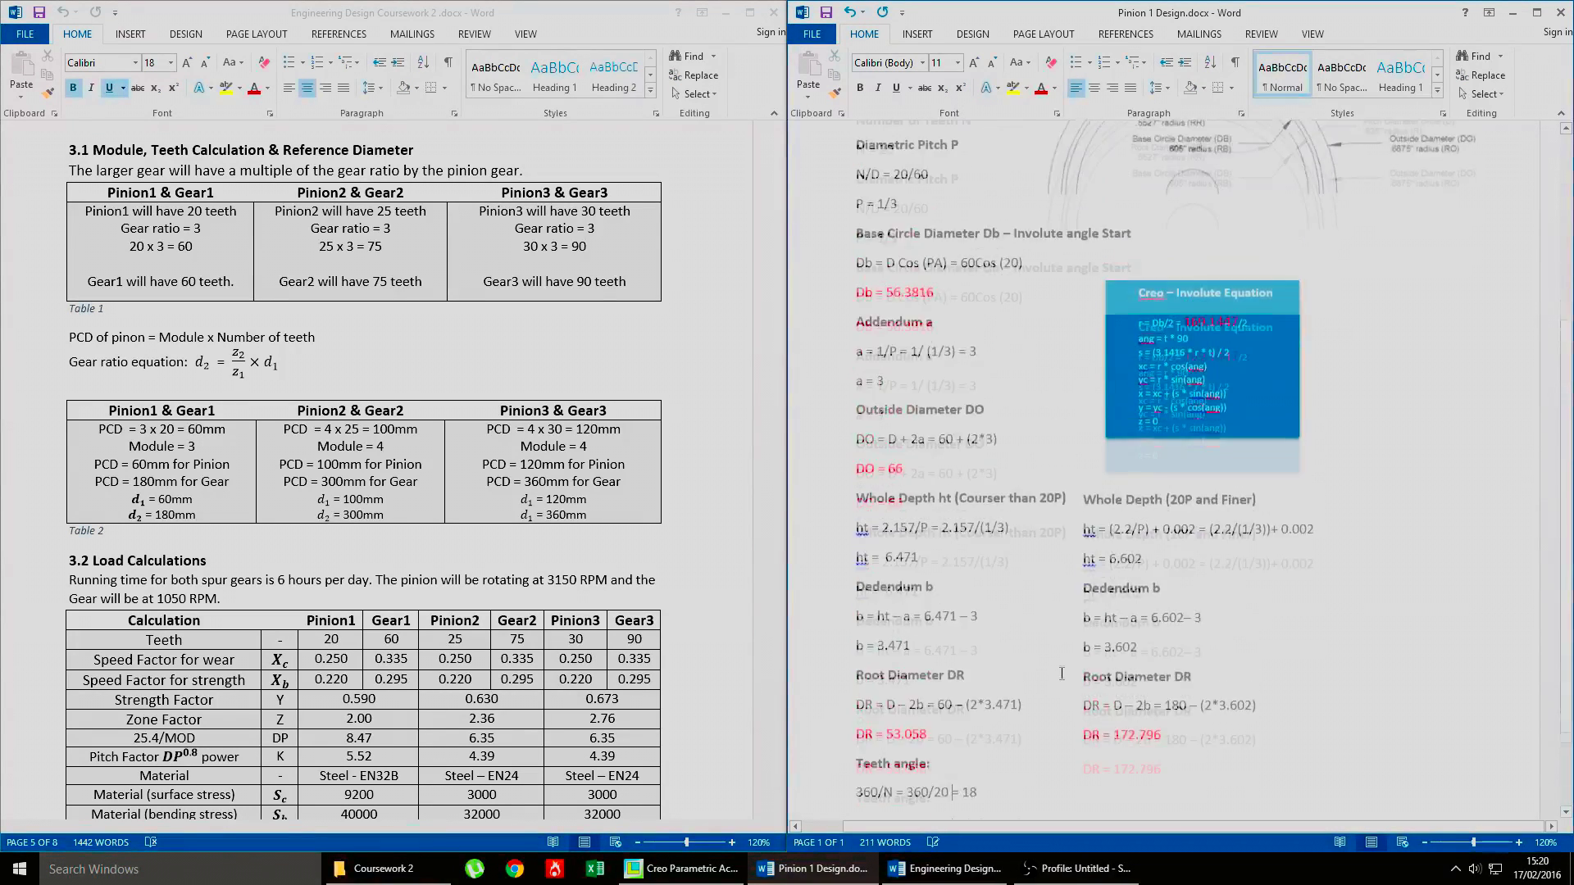
# Step: Examine the Creo involute equation block in the pinion sheet, focusing on the radius term r = Db/2
pyautogui.scroll(3, 1062, 674)
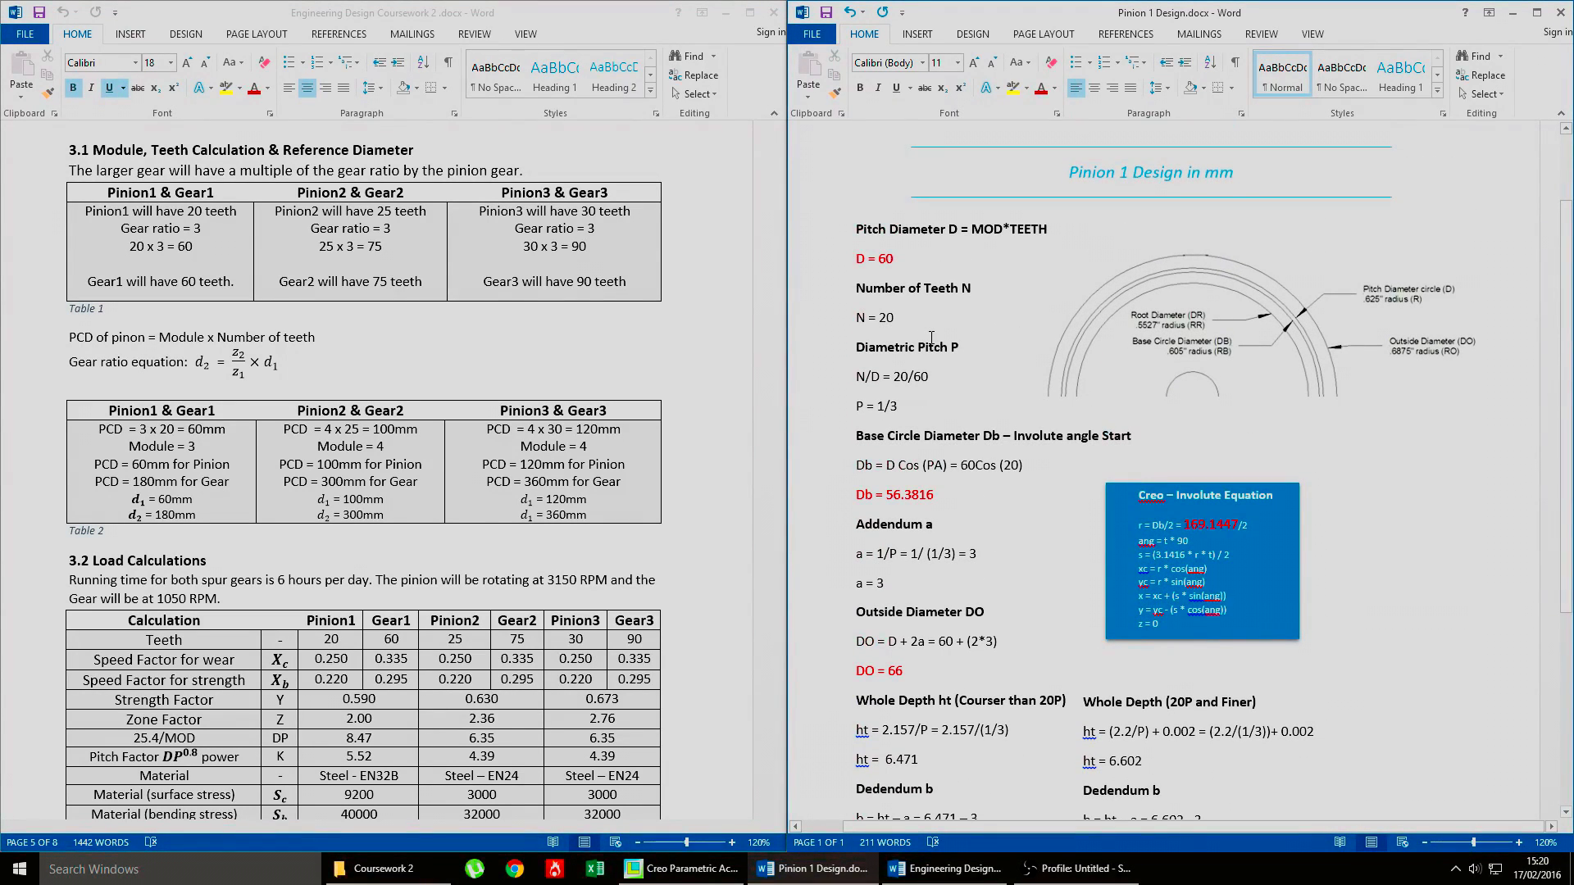
pyautogui.scroll(-2, 984, 385)
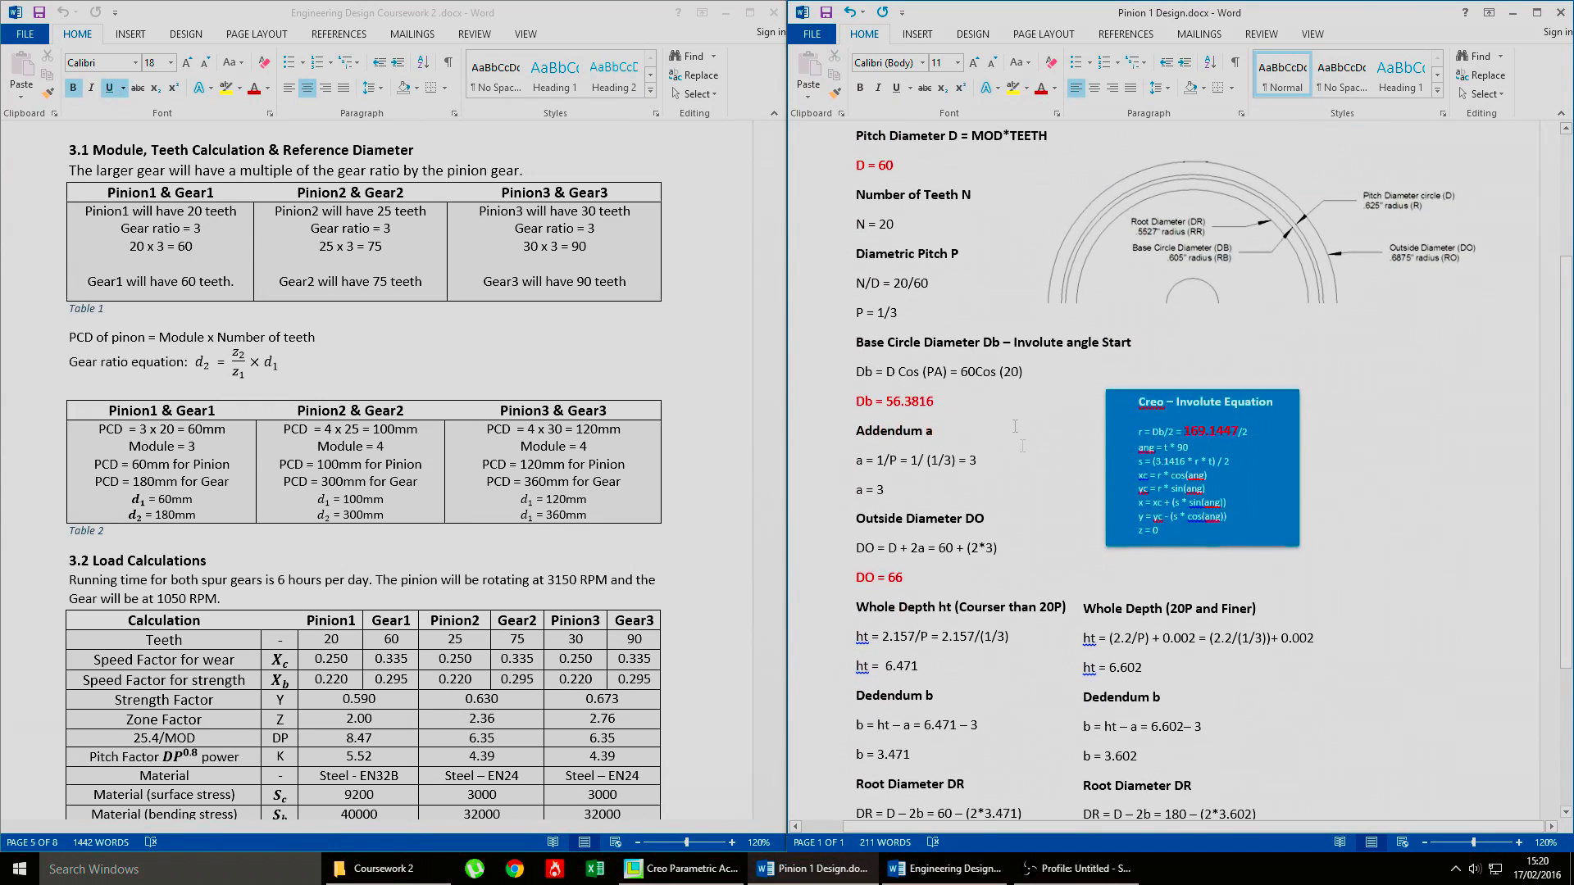
pyautogui.click(1080, 436)
pyautogui.moveTo(1141, 404)
pyautogui.mouseDown()
pyautogui.moveTo(1295, 407)
pyautogui.moveTo(1259, 408)
pyautogui.moveTo(1274, 407)
pyautogui.mouseUp()
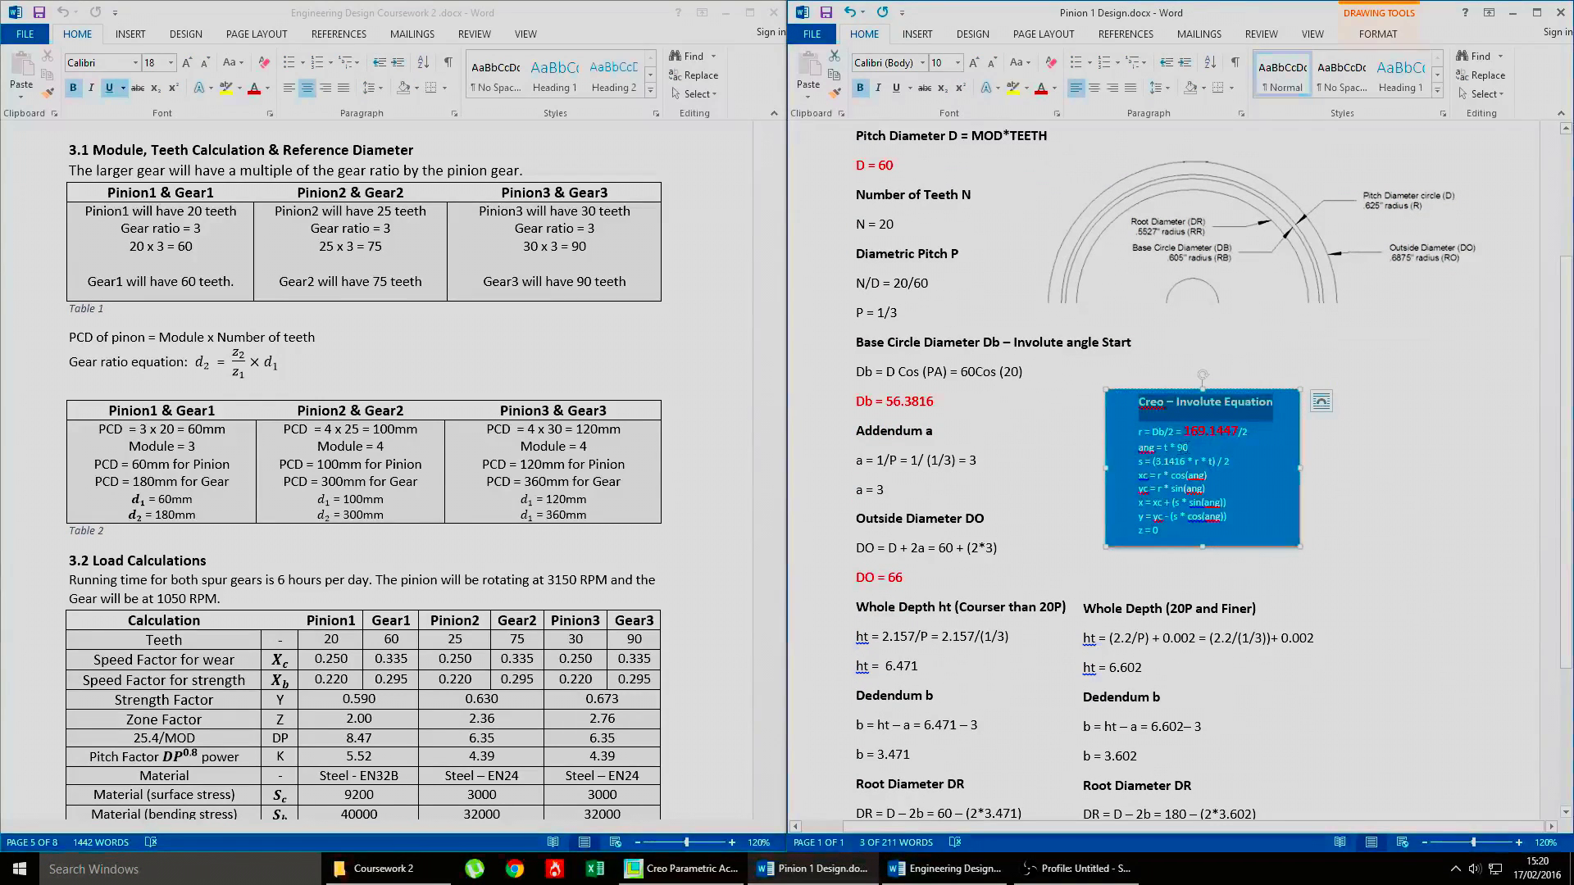
pyautogui.click(1197, 449)
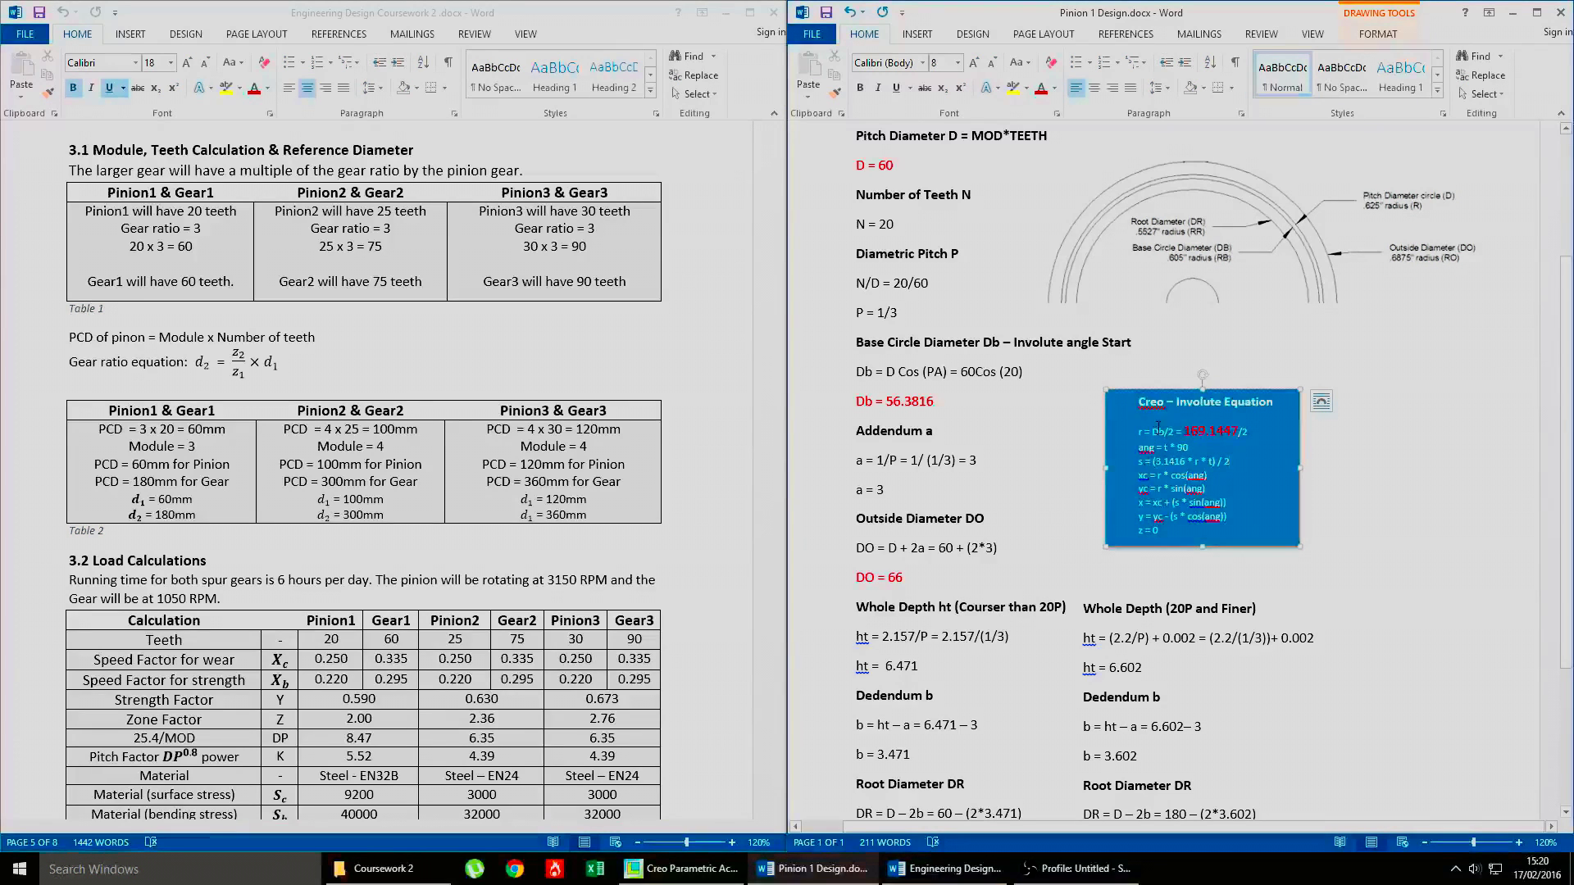
pyautogui.moveTo(1139, 433); pyautogui.dragTo(1182, 434)
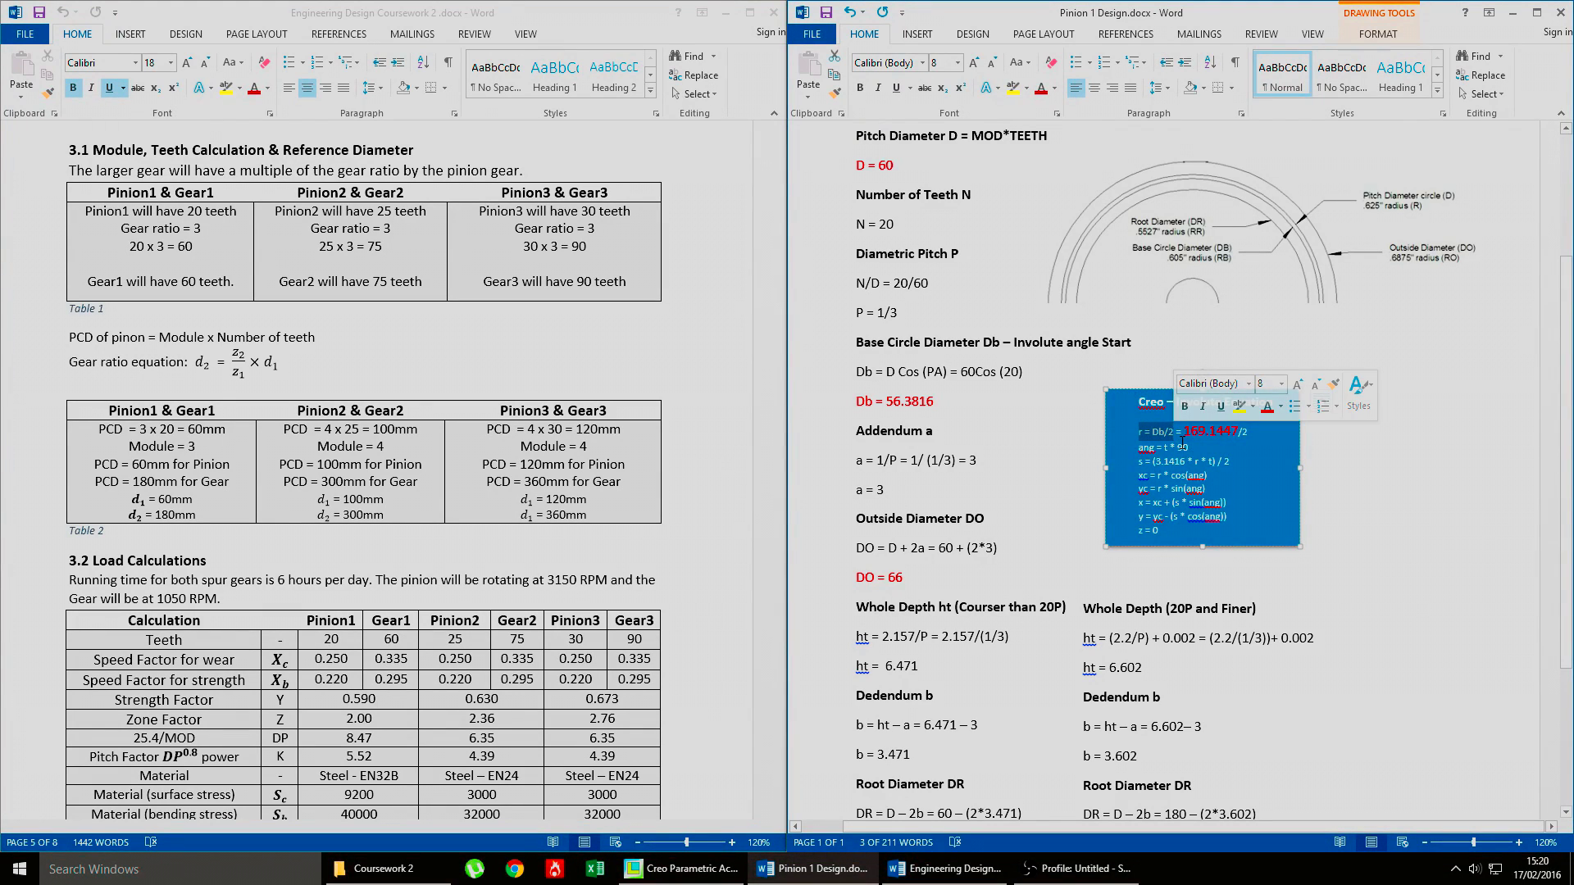
pyautogui.click(1182, 435)
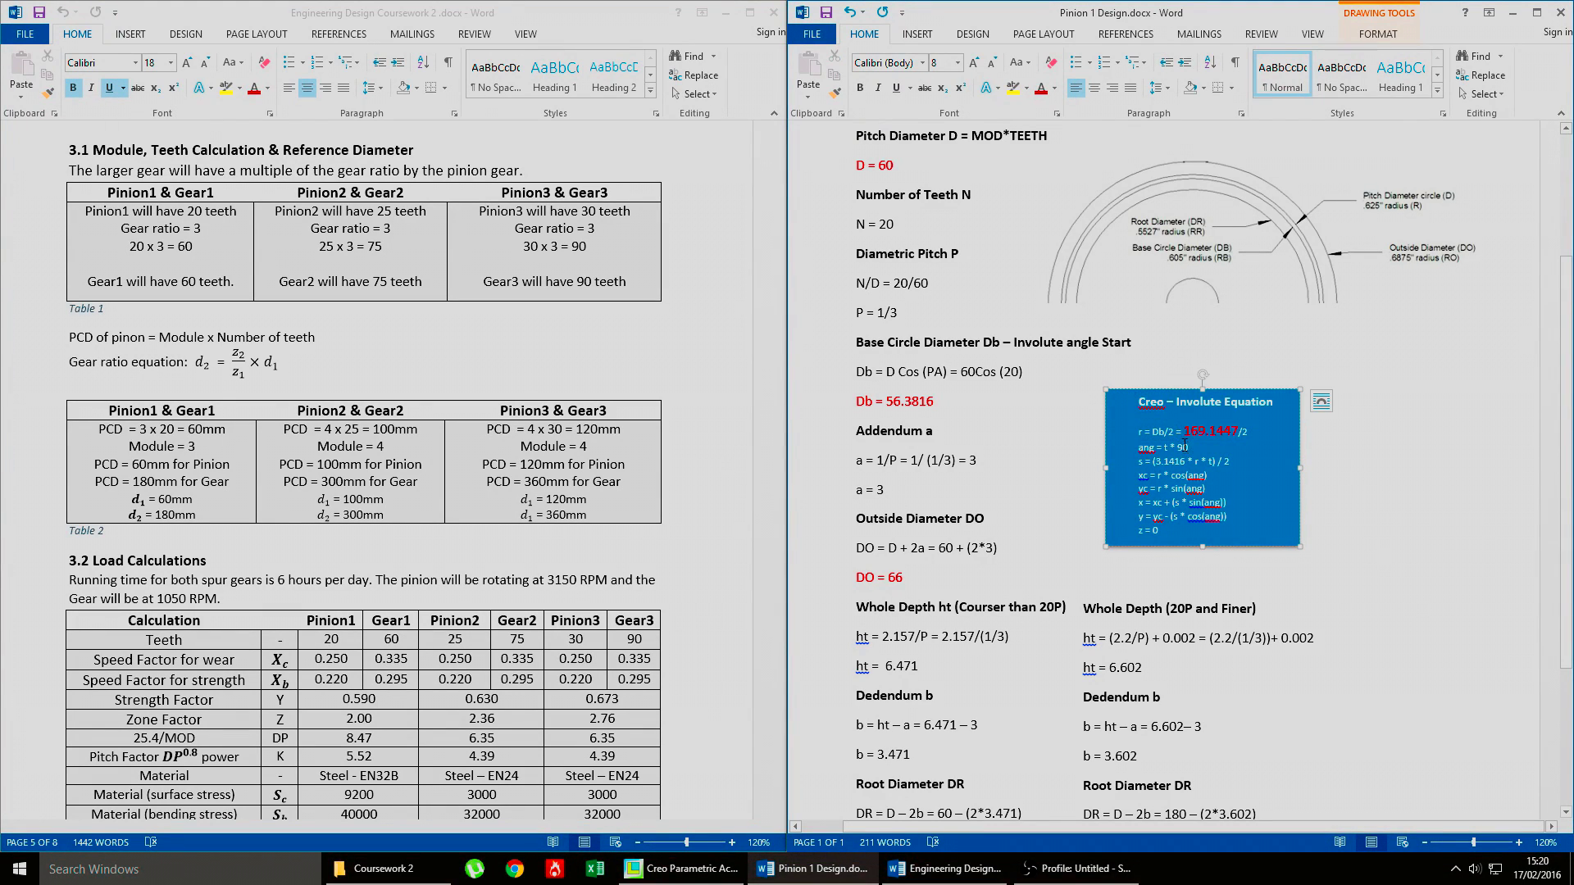
pyautogui.scroll(-1, 1156, 379)
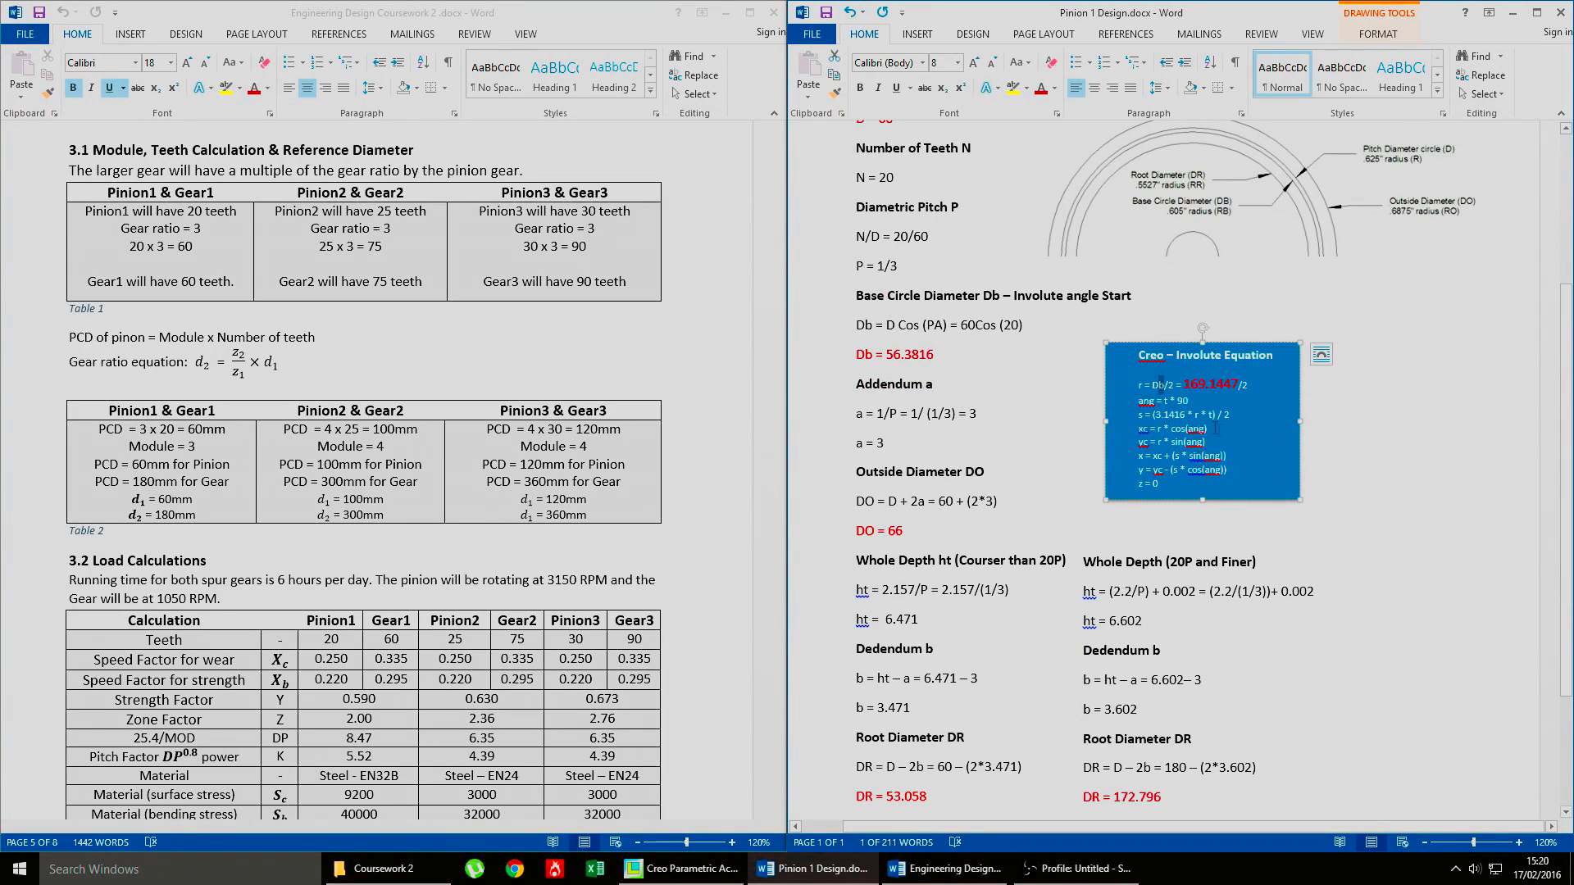
# Step: Replace the base circle diameter in the involute equation's r = Db/2 line with the copied Db value 56.3816
pyautogui.doubleClick(1176, 384)
pyautogui.moveTo(1186, 385); pyautogui.dragTo(1238, 389)
pyautogui.moveTo(935, 355); pyautogui.dragTo(885, 355)
pyautogui.hotkey('ctrl', 'c')
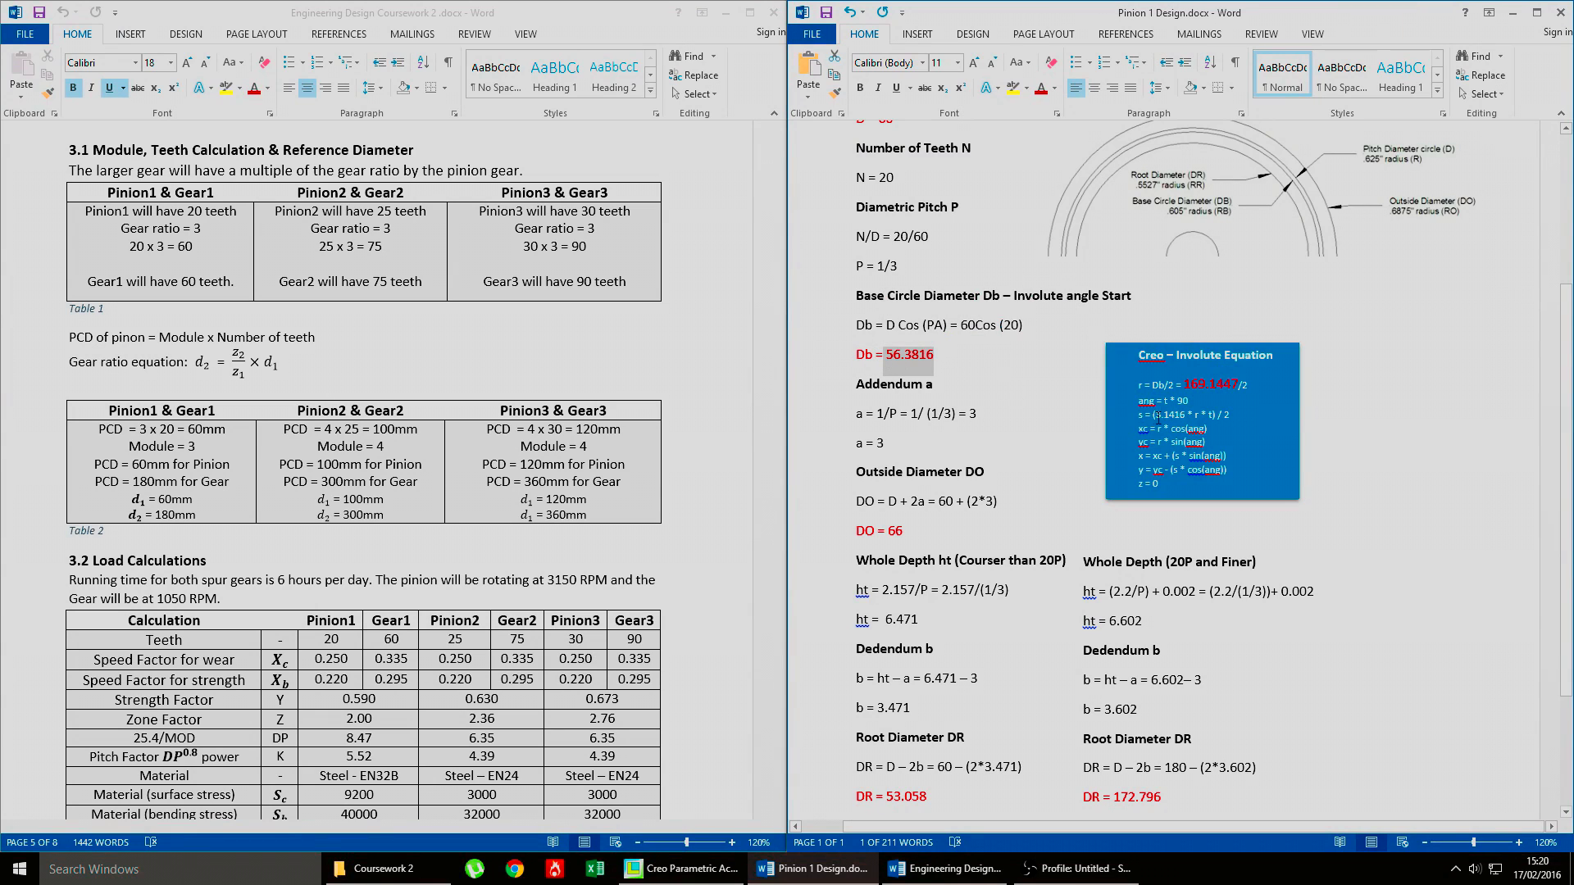
pyautogui.moveTo(1239, 392); pyautogui.dragTo(1185, 385)
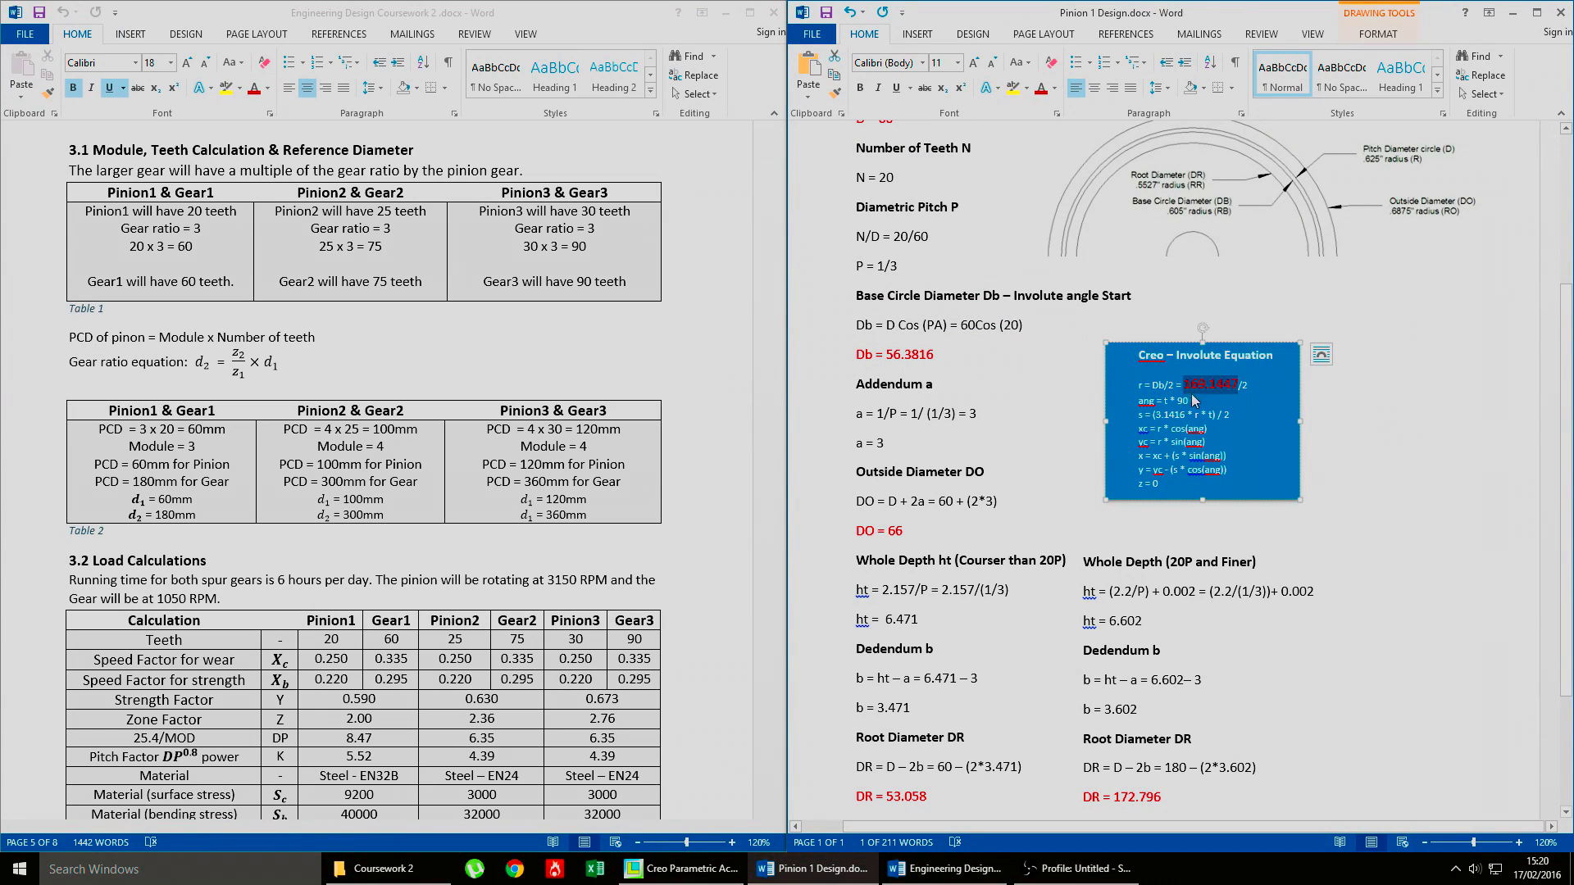
pyautogui.hotkey('ctrl', 'v')
pyautogui.click(1035, 416)
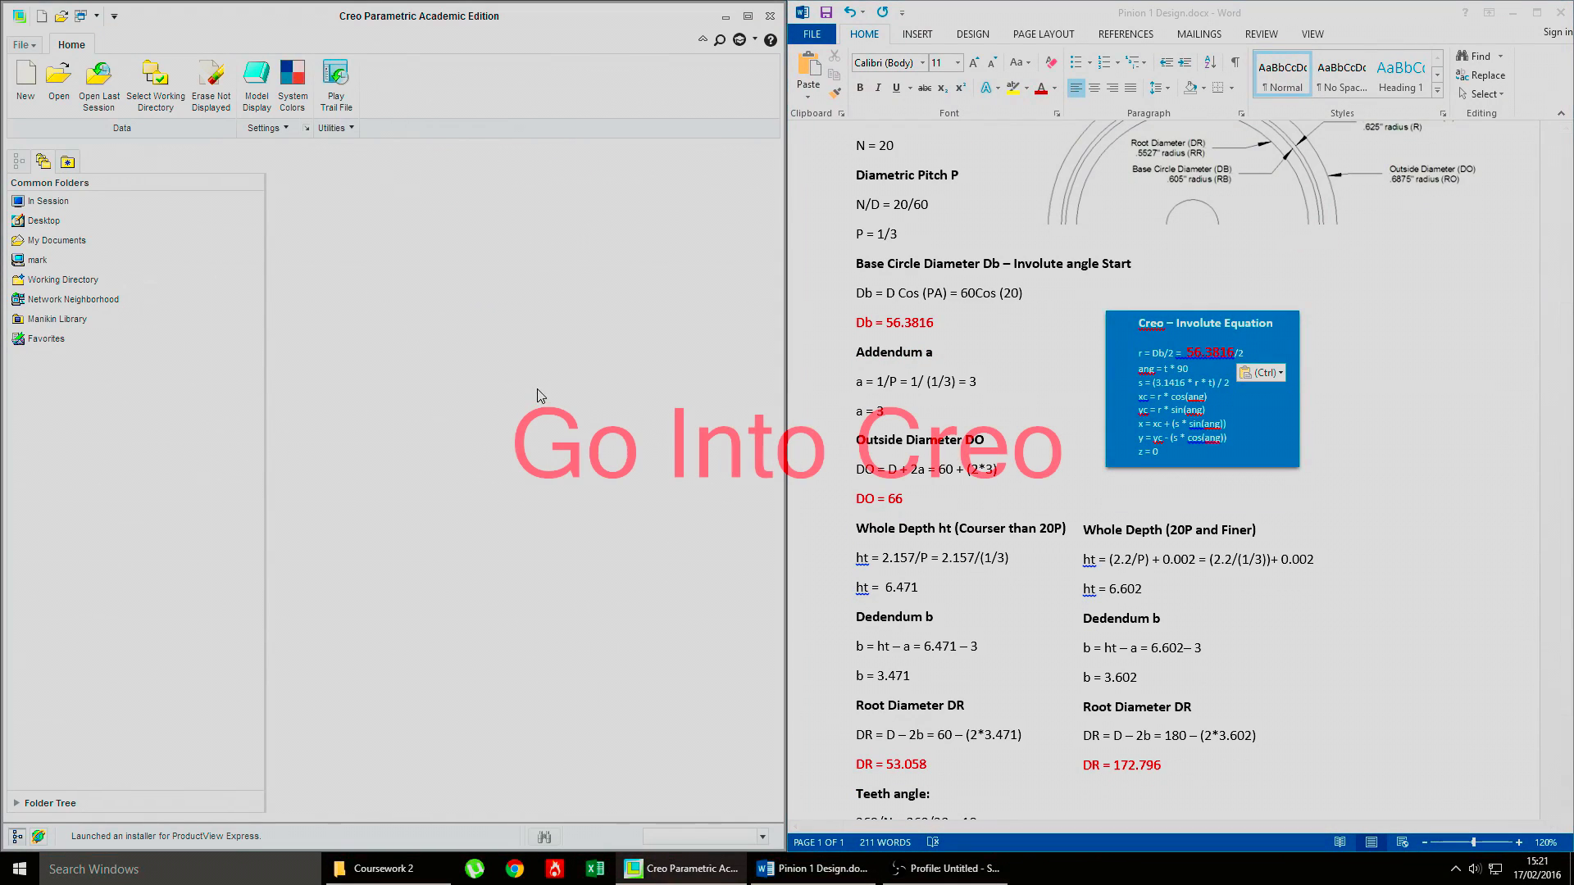
# Step: Switch to Creo Parametric and create a solid part named Pinion_1 using the default template
pyautogui.click(31, 92)
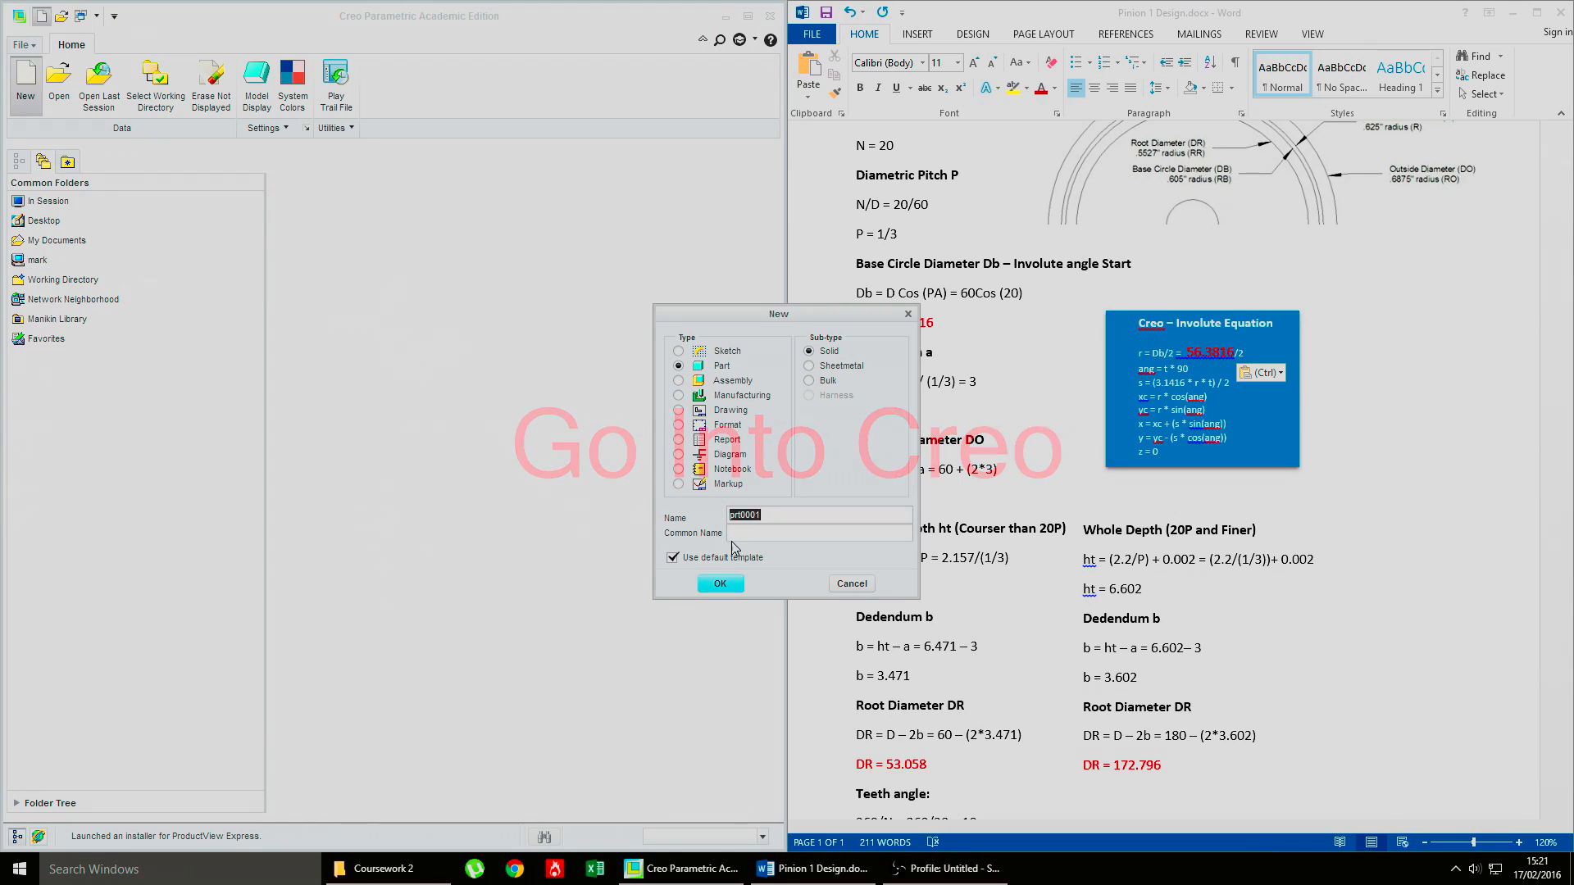
pyautogui.write('Pinion_1')
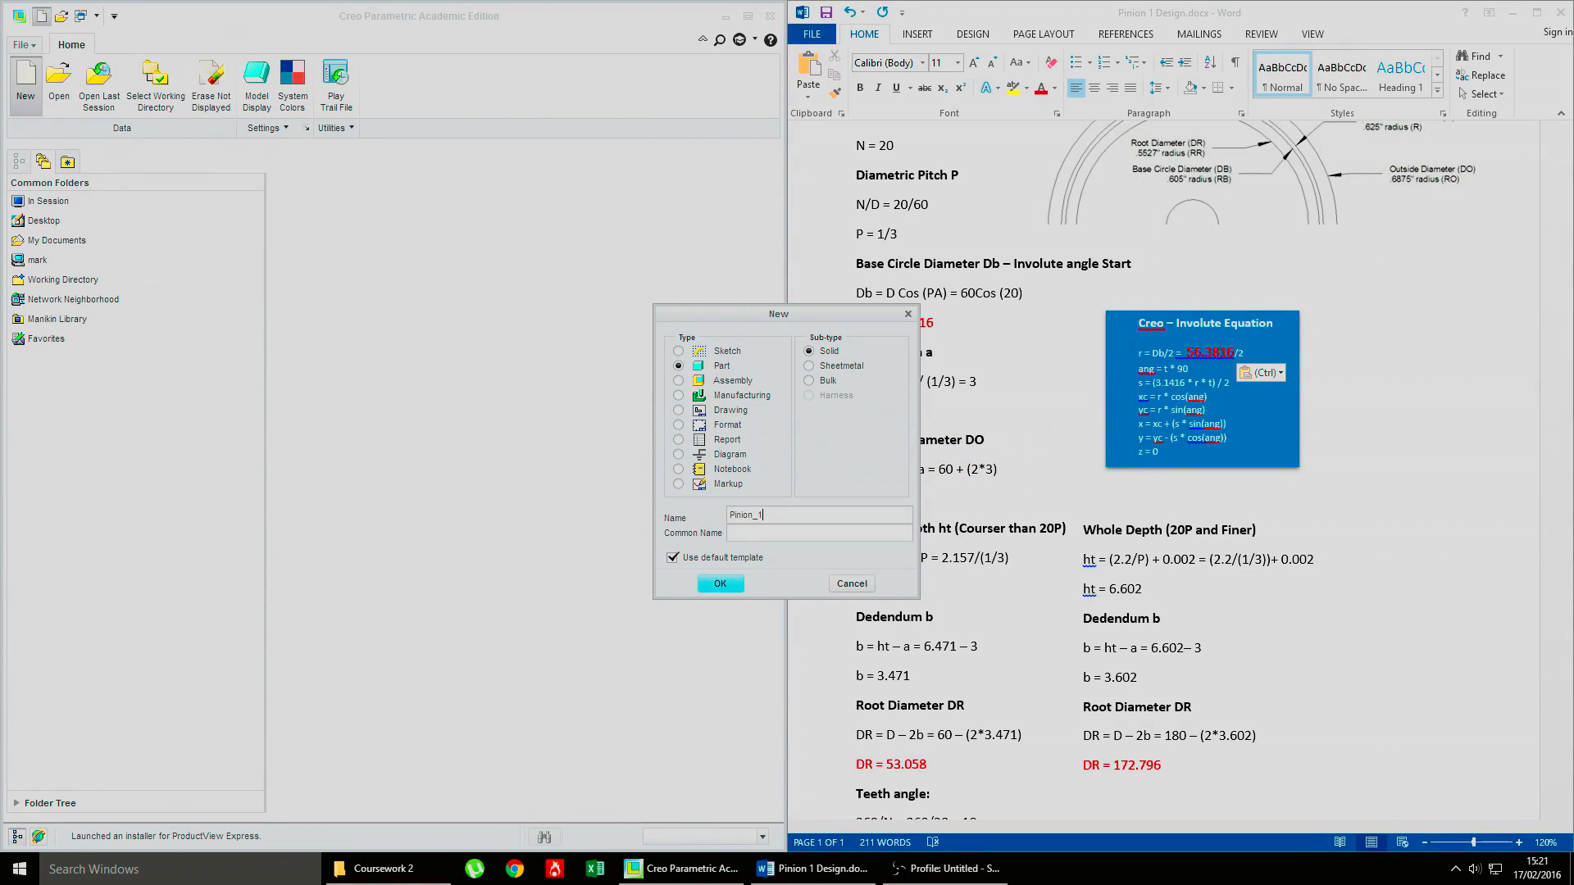
pyautogui.click(729, 583)
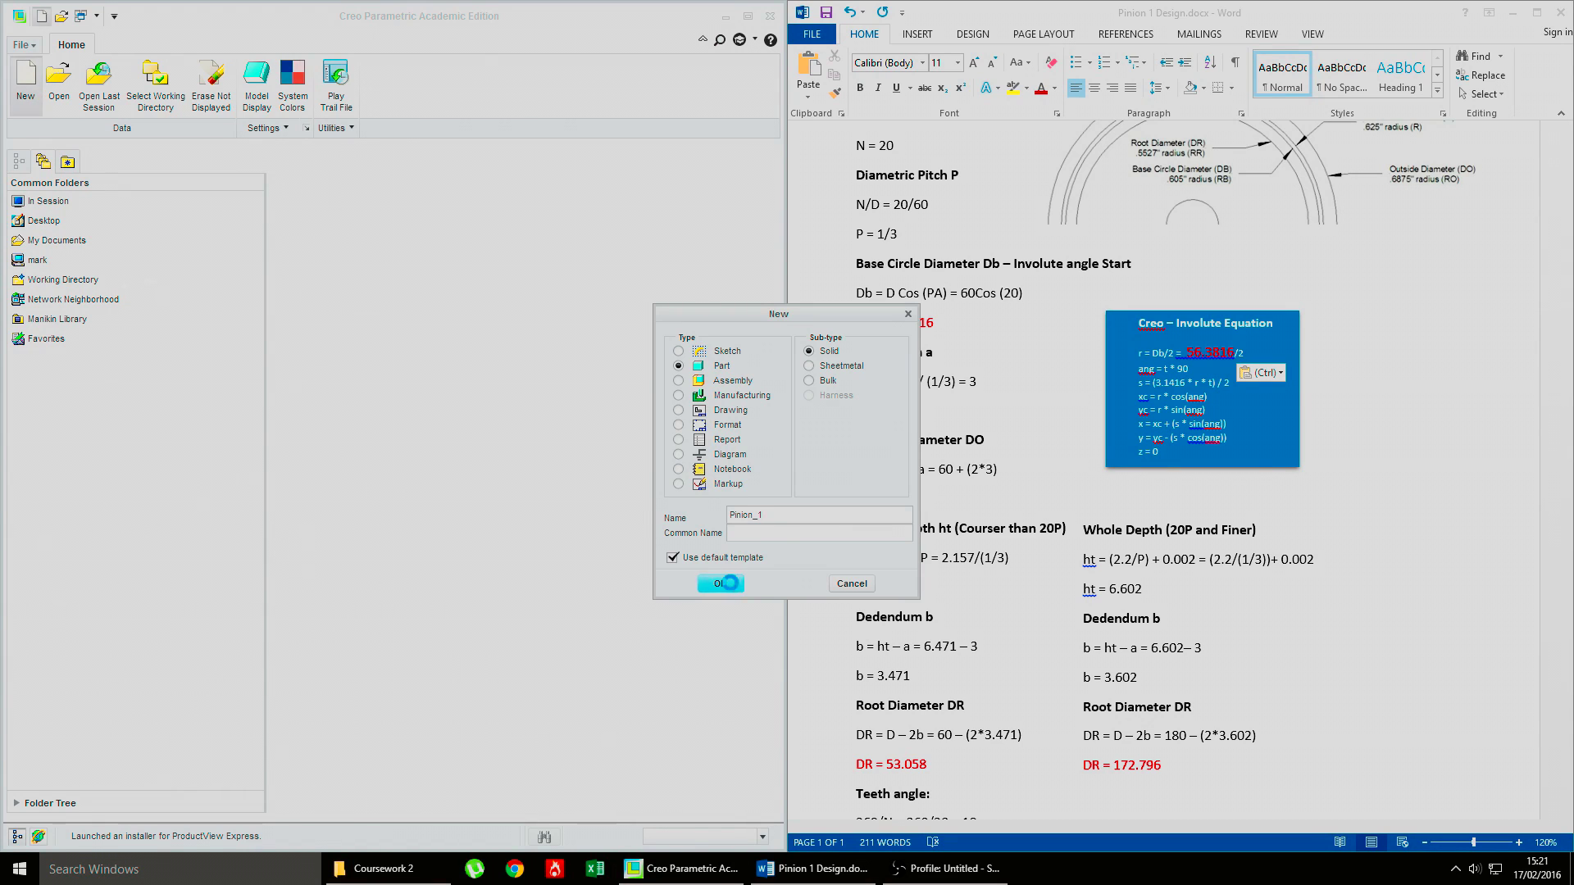
# Step: Change the part's units to millimeter Newton Second (mmNs), converting the existing dimensions
pyautogui.click(31, 48)
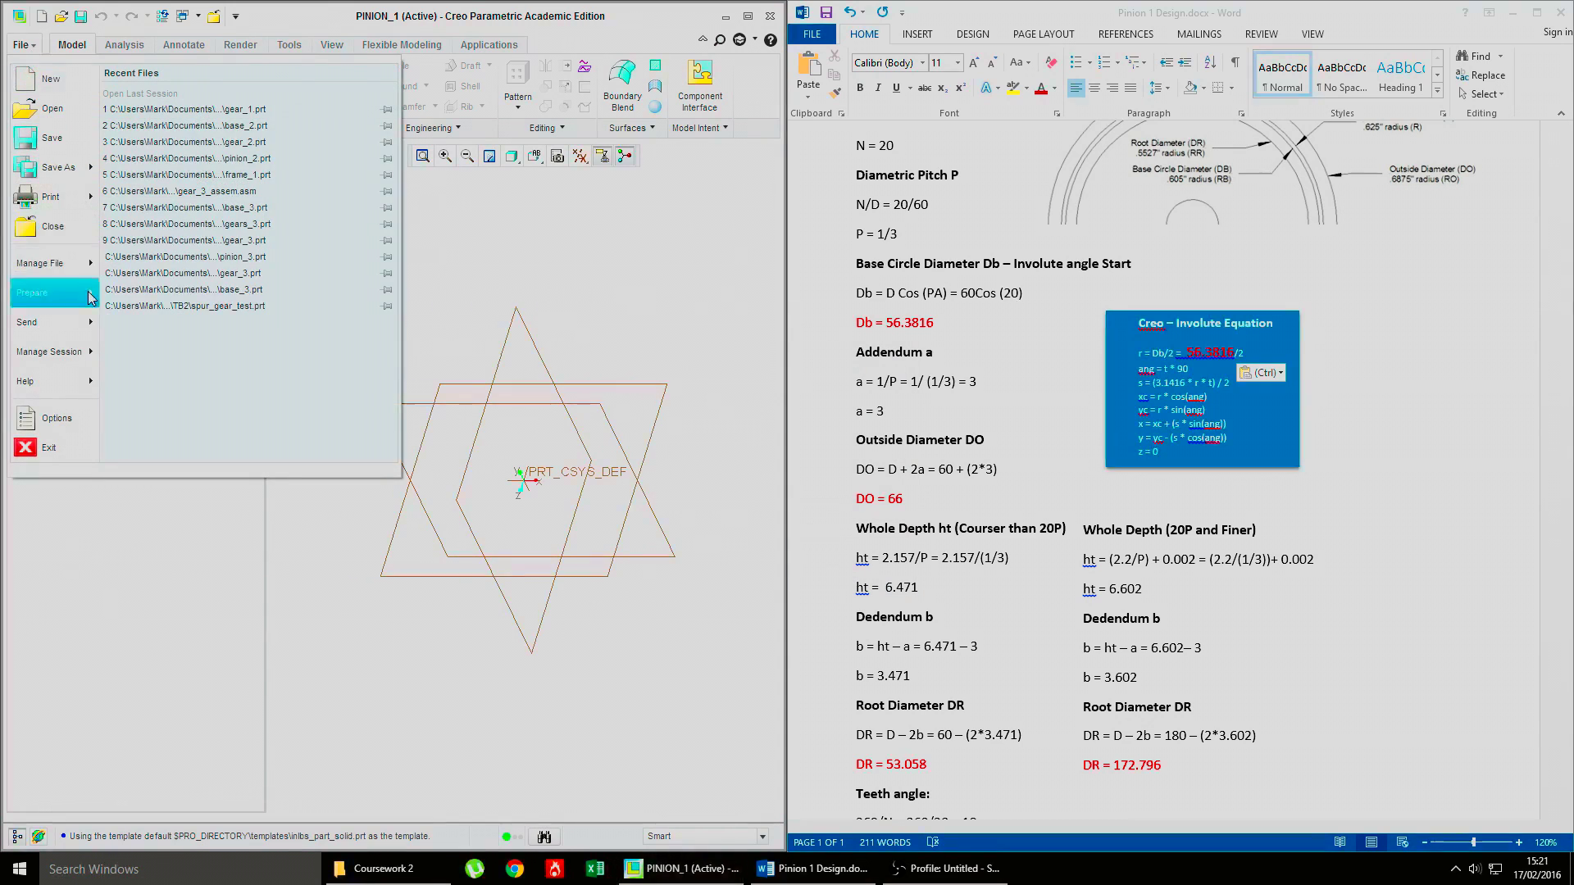
pyautogui.moveTo(57, 293)
pyautogui.click(224, 136)
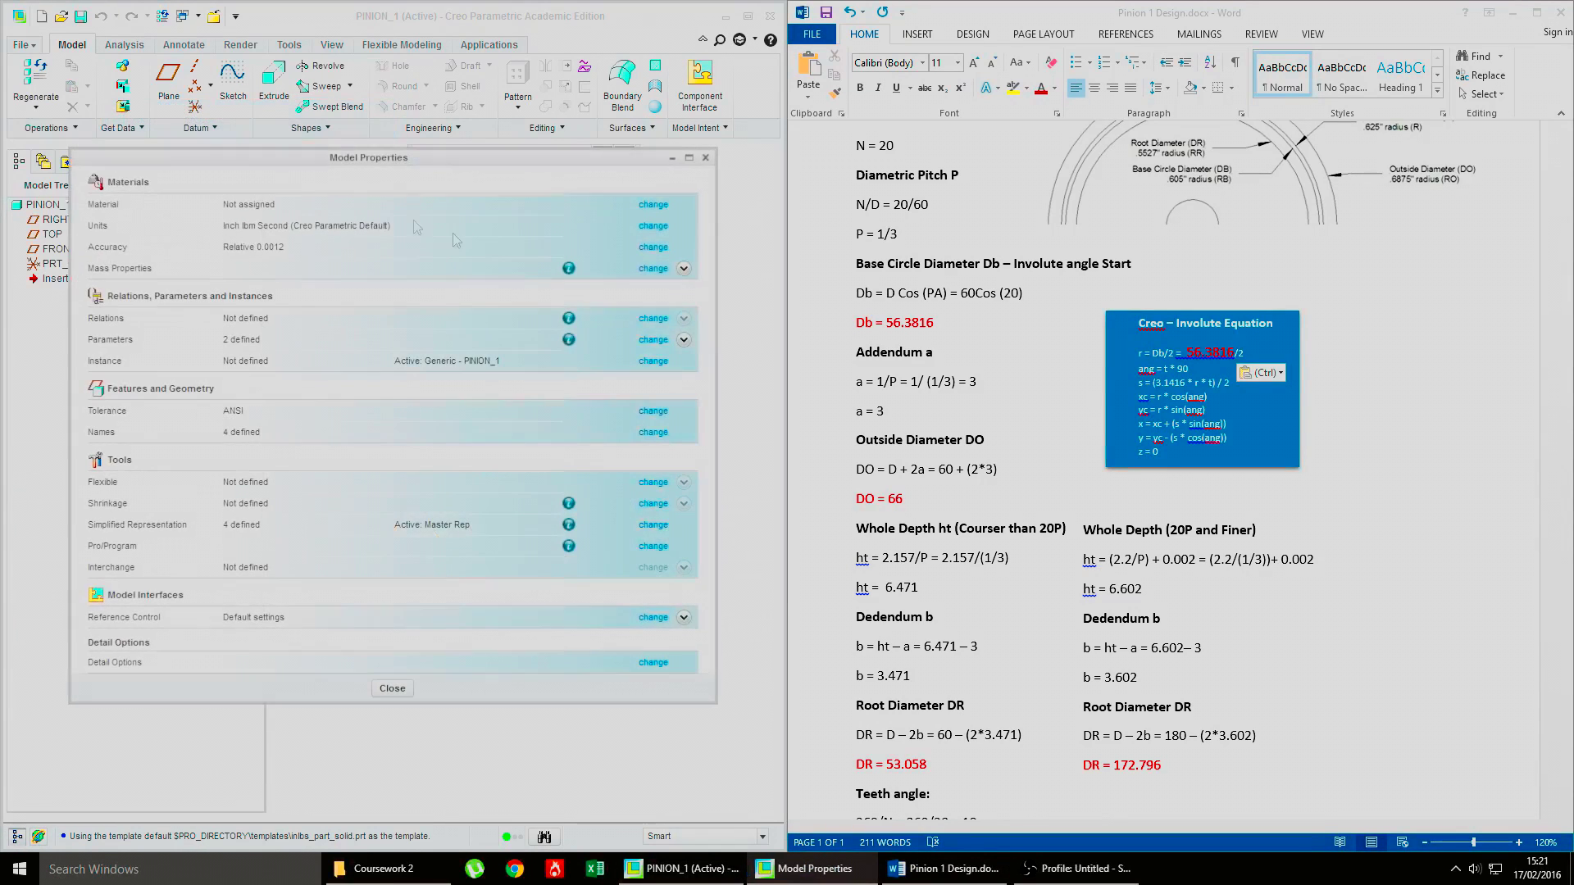
pyautogui.click(643, 226)
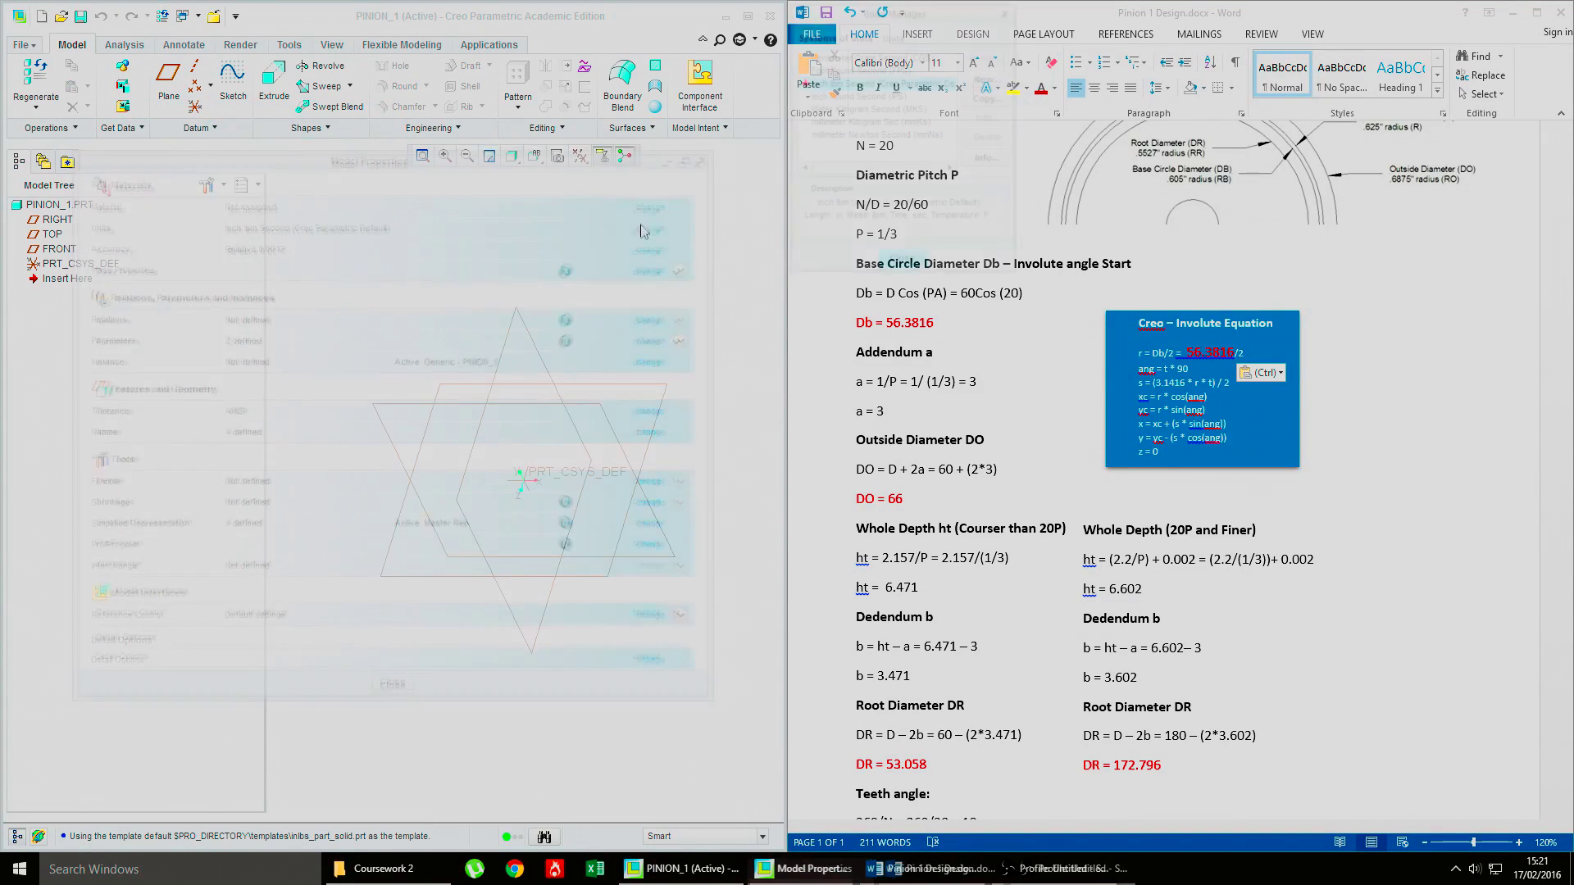
pyautogui.click(884, 136)
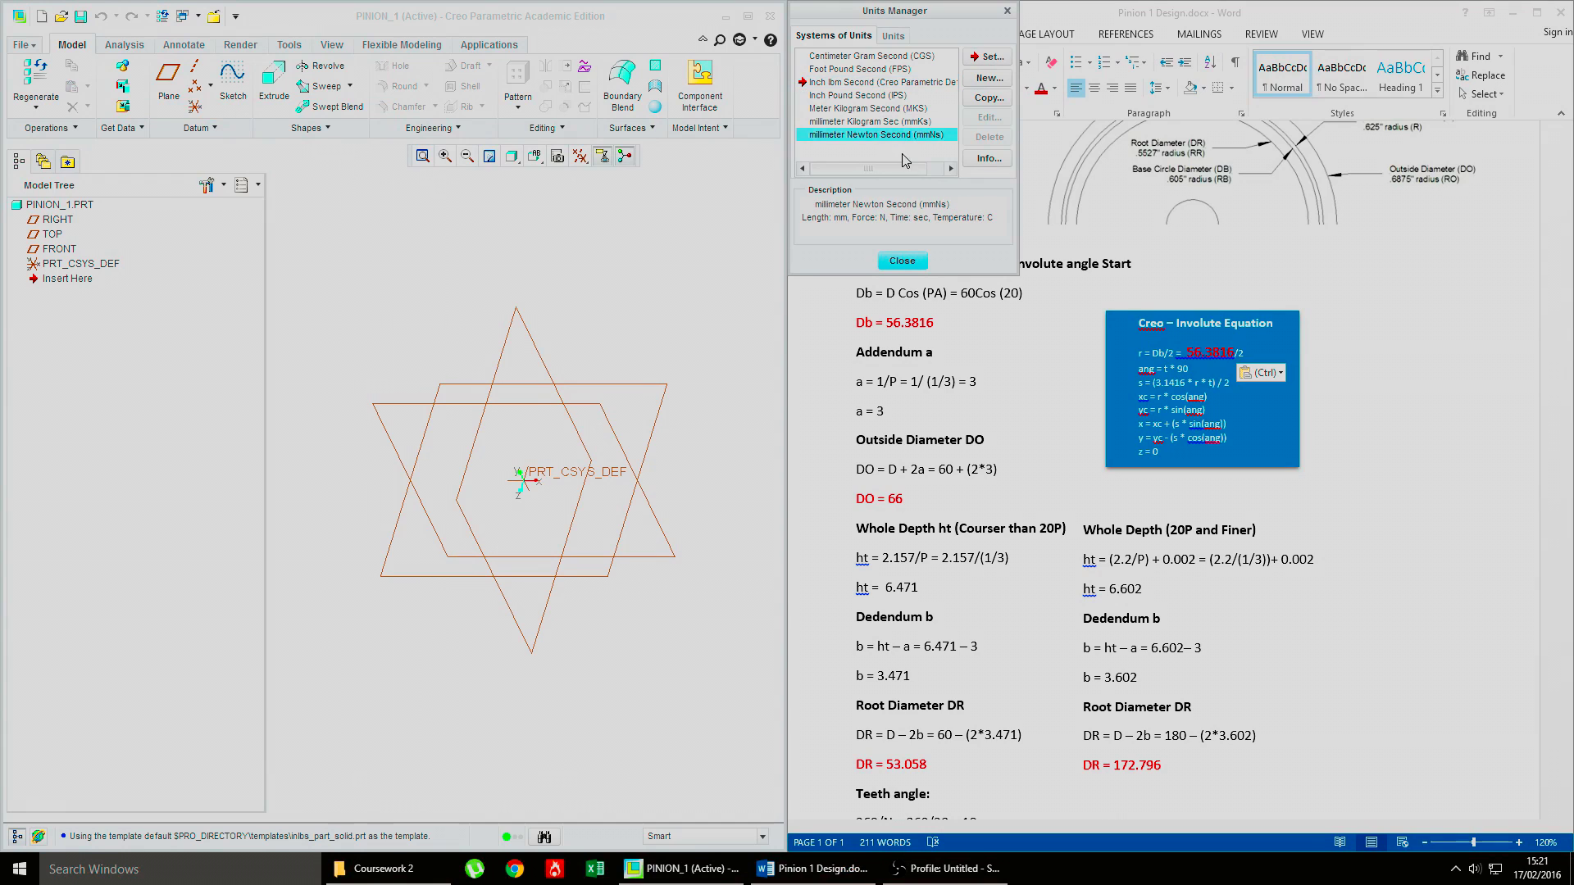
pyautogui.click(867, 122)
pyautogui.click(873, 135)
pyautogui.click(989, 58)
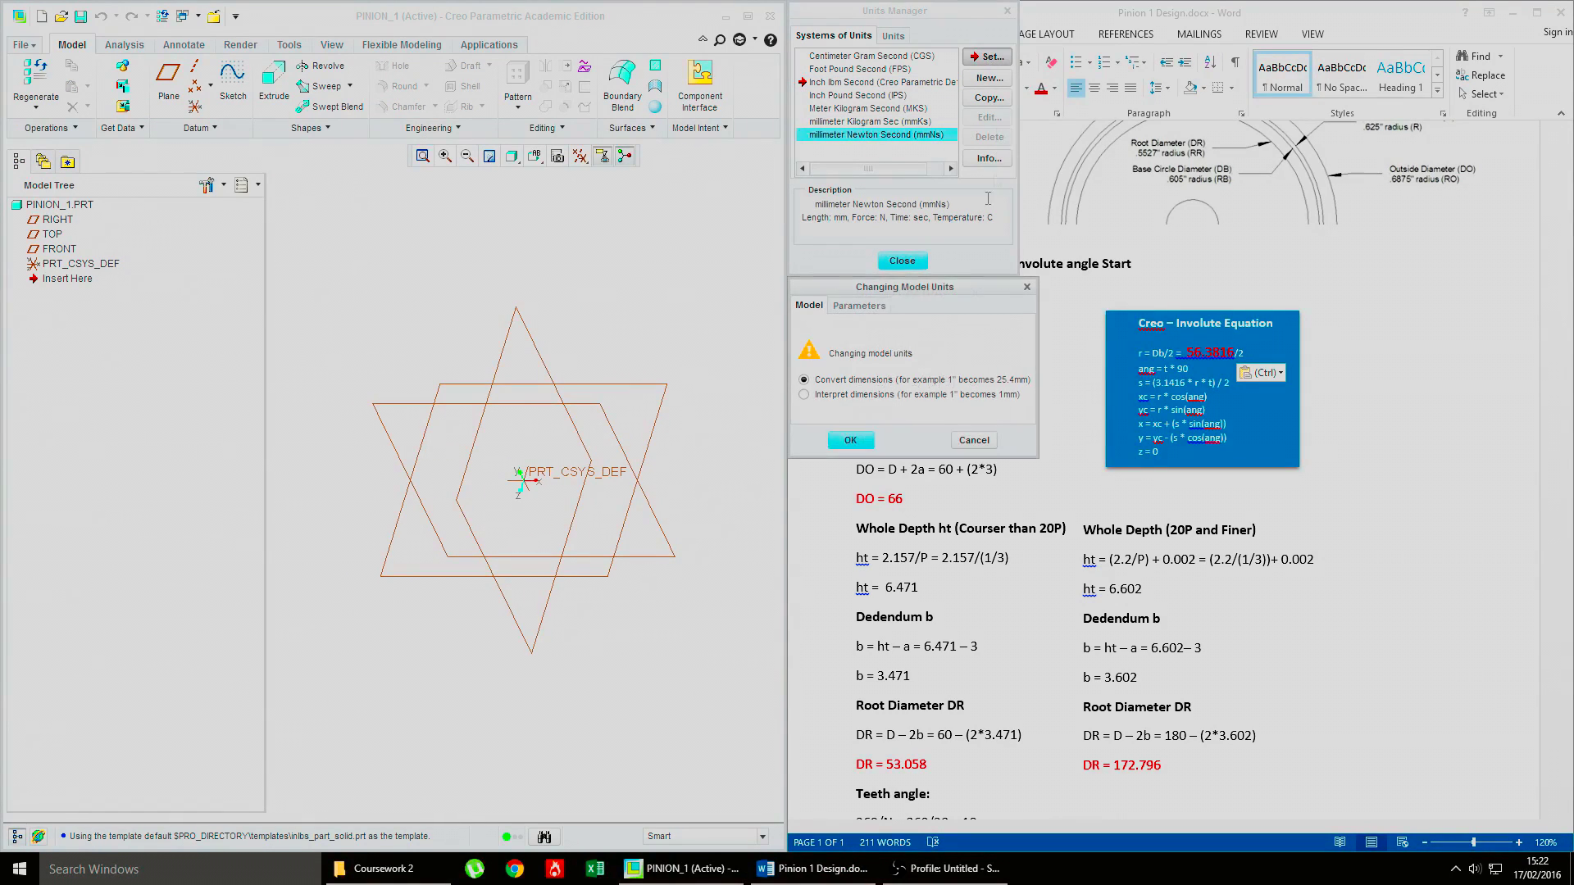
pyautogui.click(849, 441)
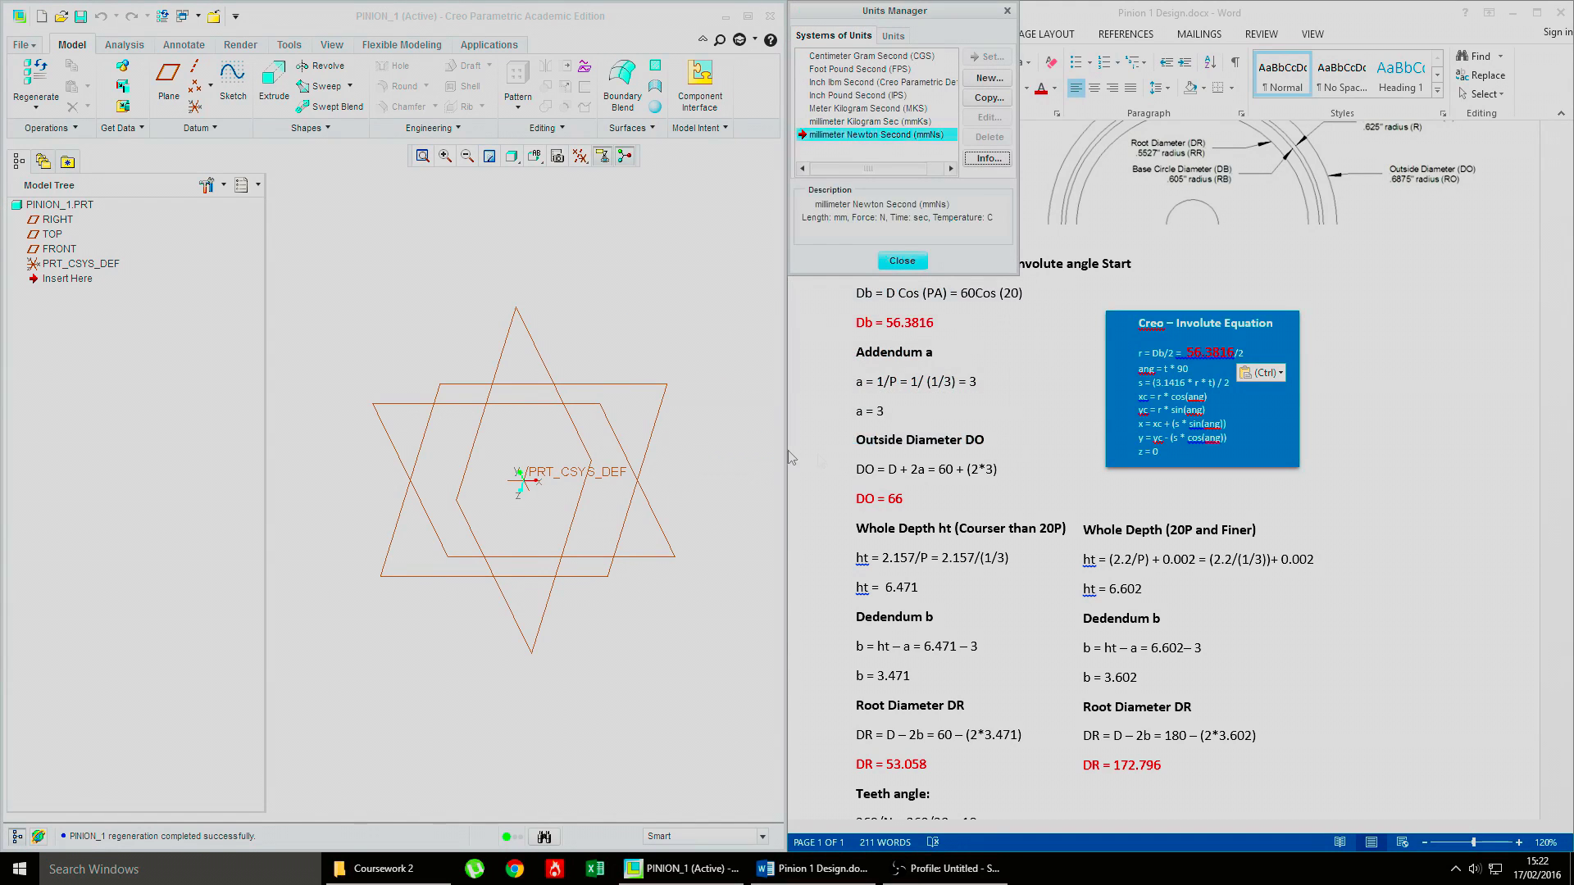
pyautogui.click(904, 262)
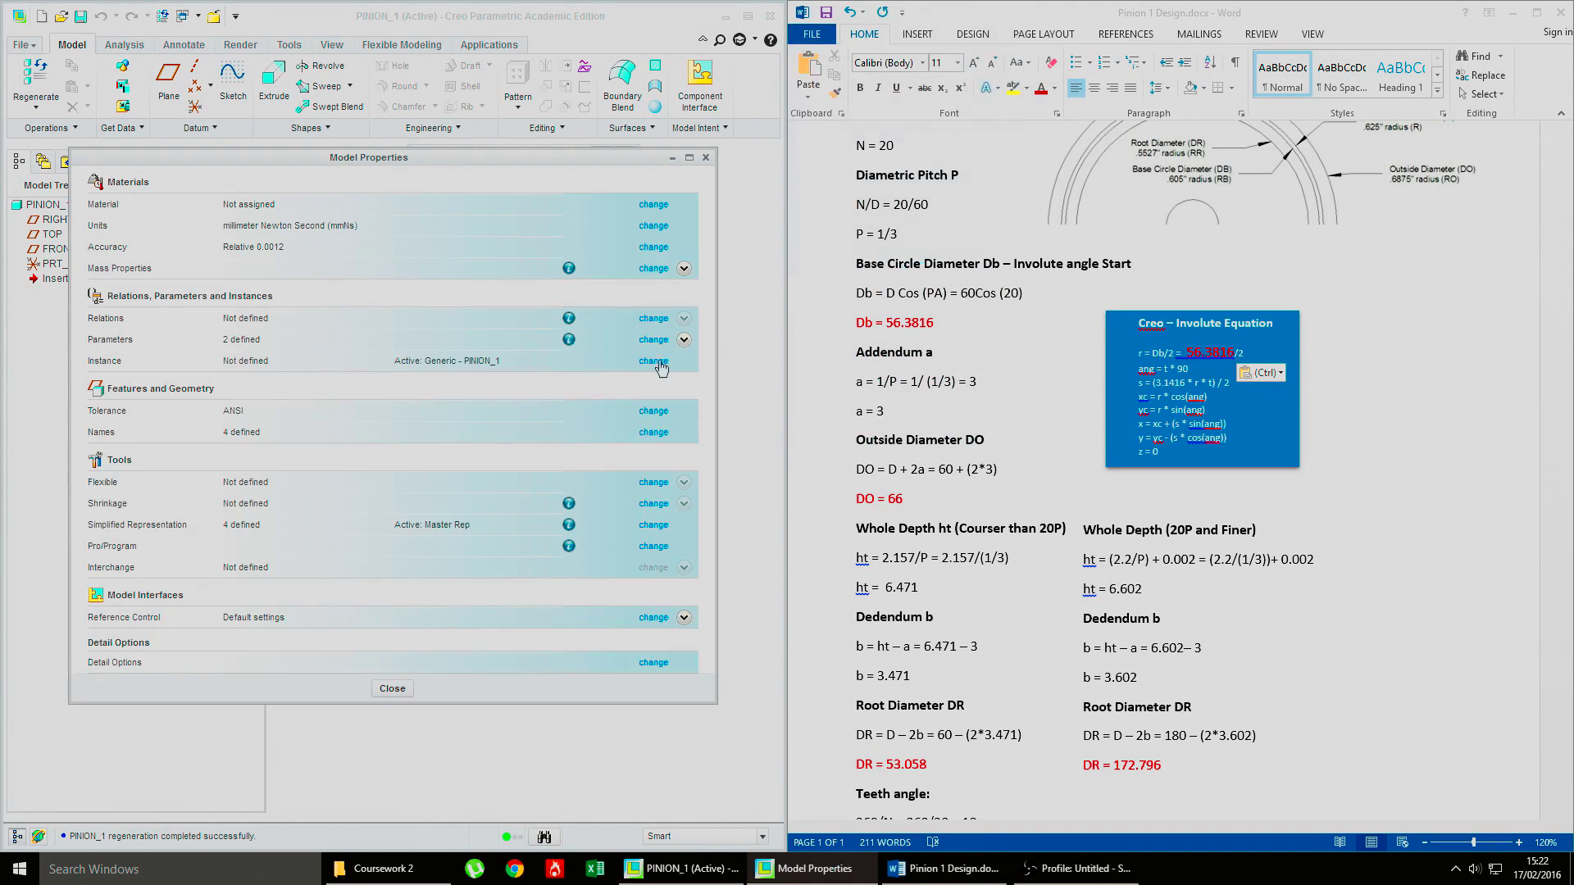
pyautogui.click(705, 157)
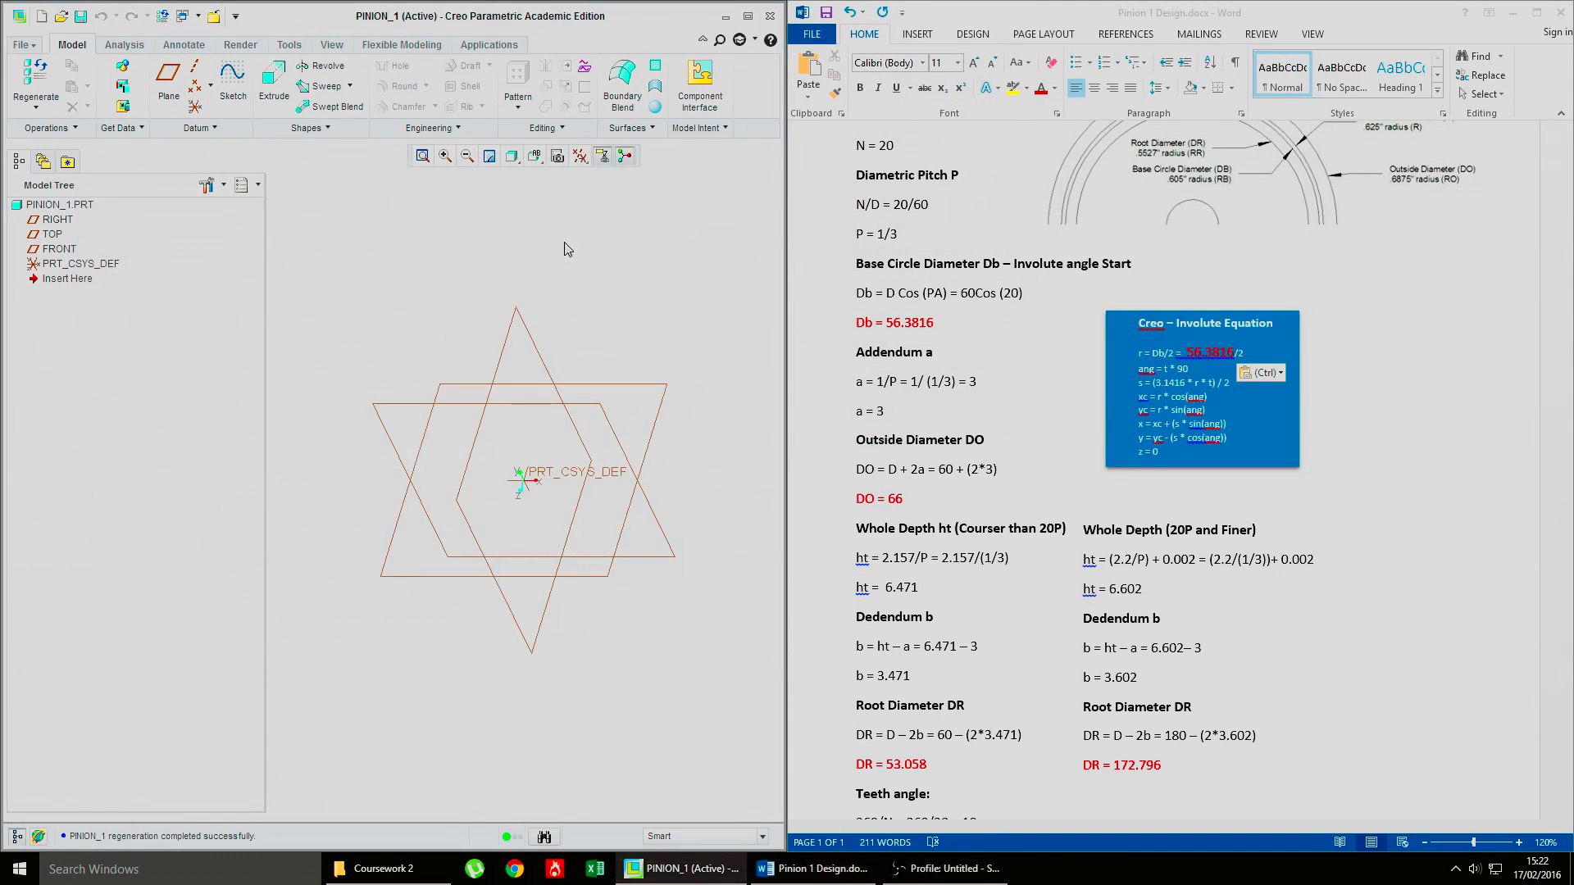
# Step: Start a sketch on the FRONT plane and orient the view parallel to the sketching plane
pyautogui.moveTo(509, 424); pyautogui.dragTo(572, 450, button='middle')
pyautogui.click(578, 358)
pyautogui.moveTo(584, 320); pyautogui.dragTo(592, 364, button='middle')
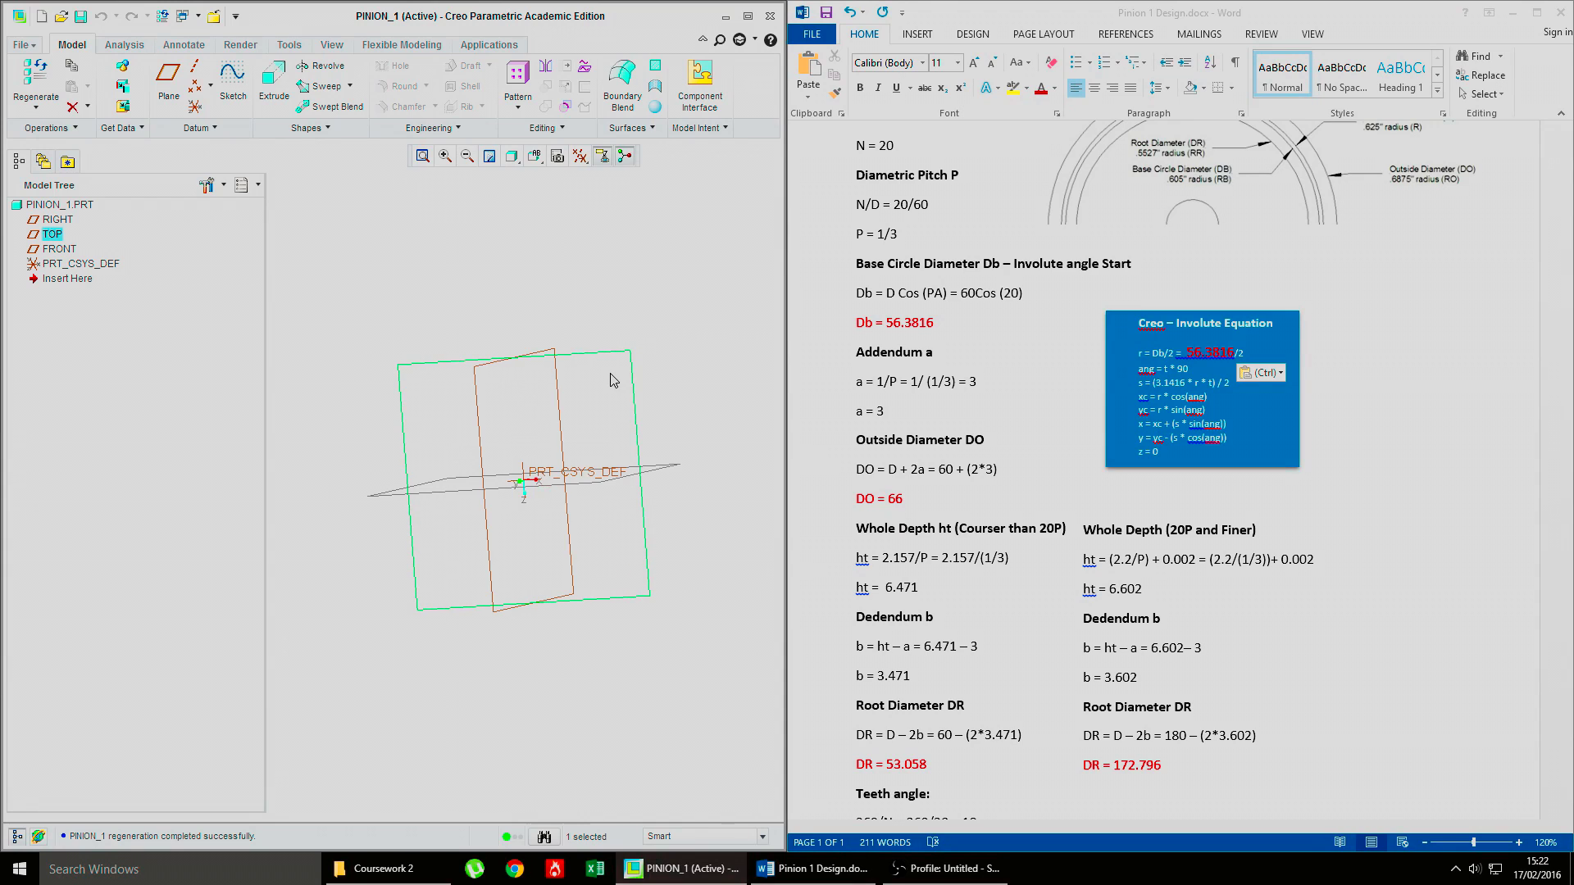
pyautogui.click(58, 250)
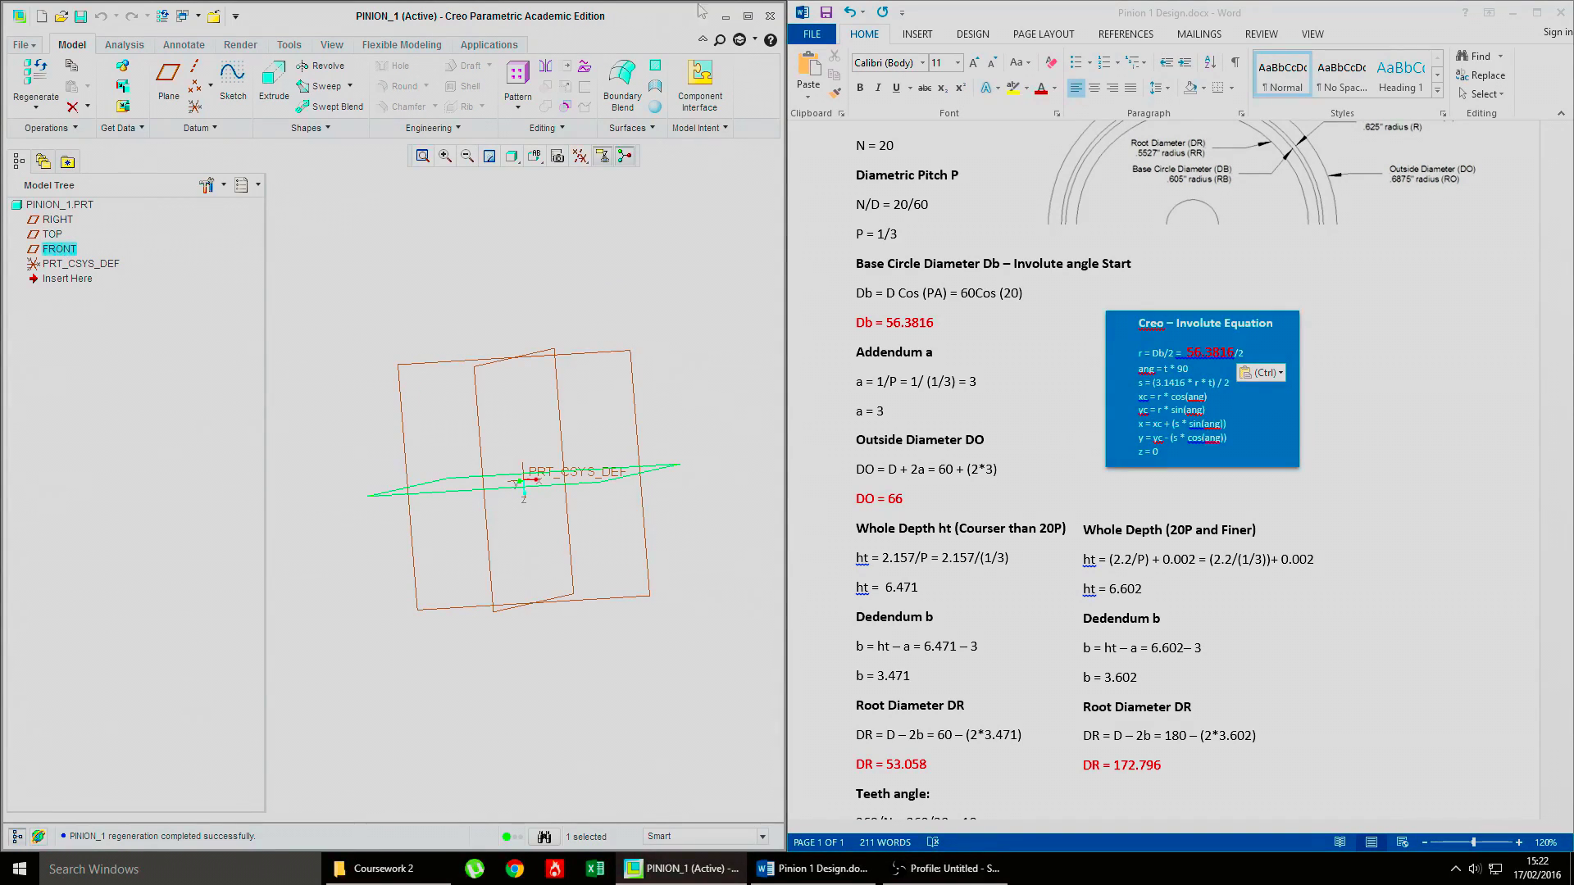
pyautogui.click(233, 78)
pyautogui.click(584, 159)
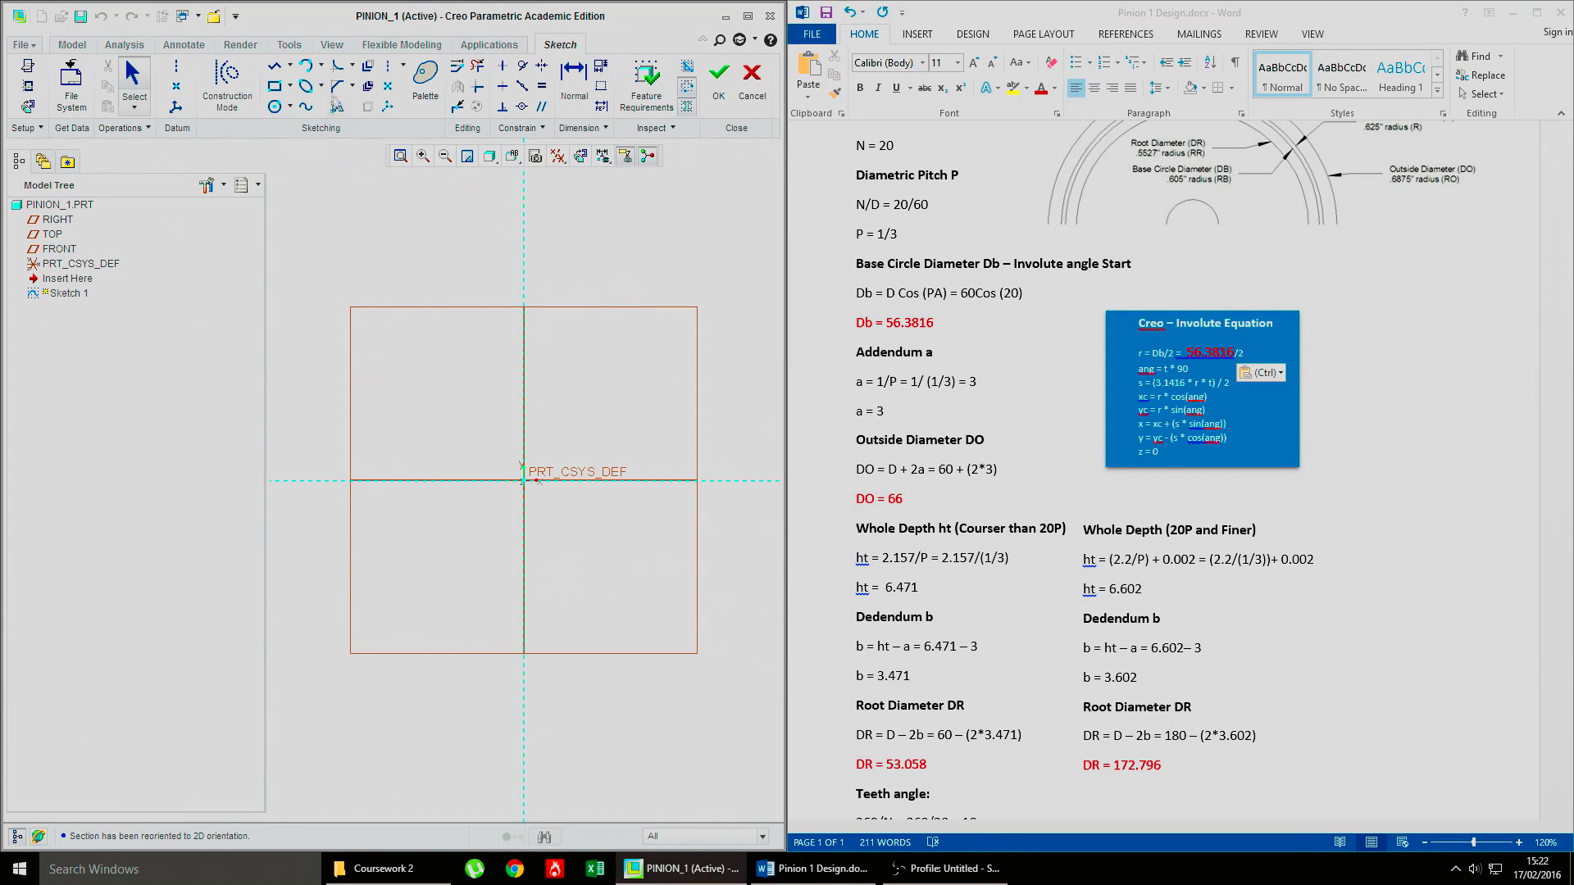
# Step: Sketch four concentric circles centred on the origin, the inner three about 390, 306 and 234 mm in diameter
pyautogui.click(274, 107)
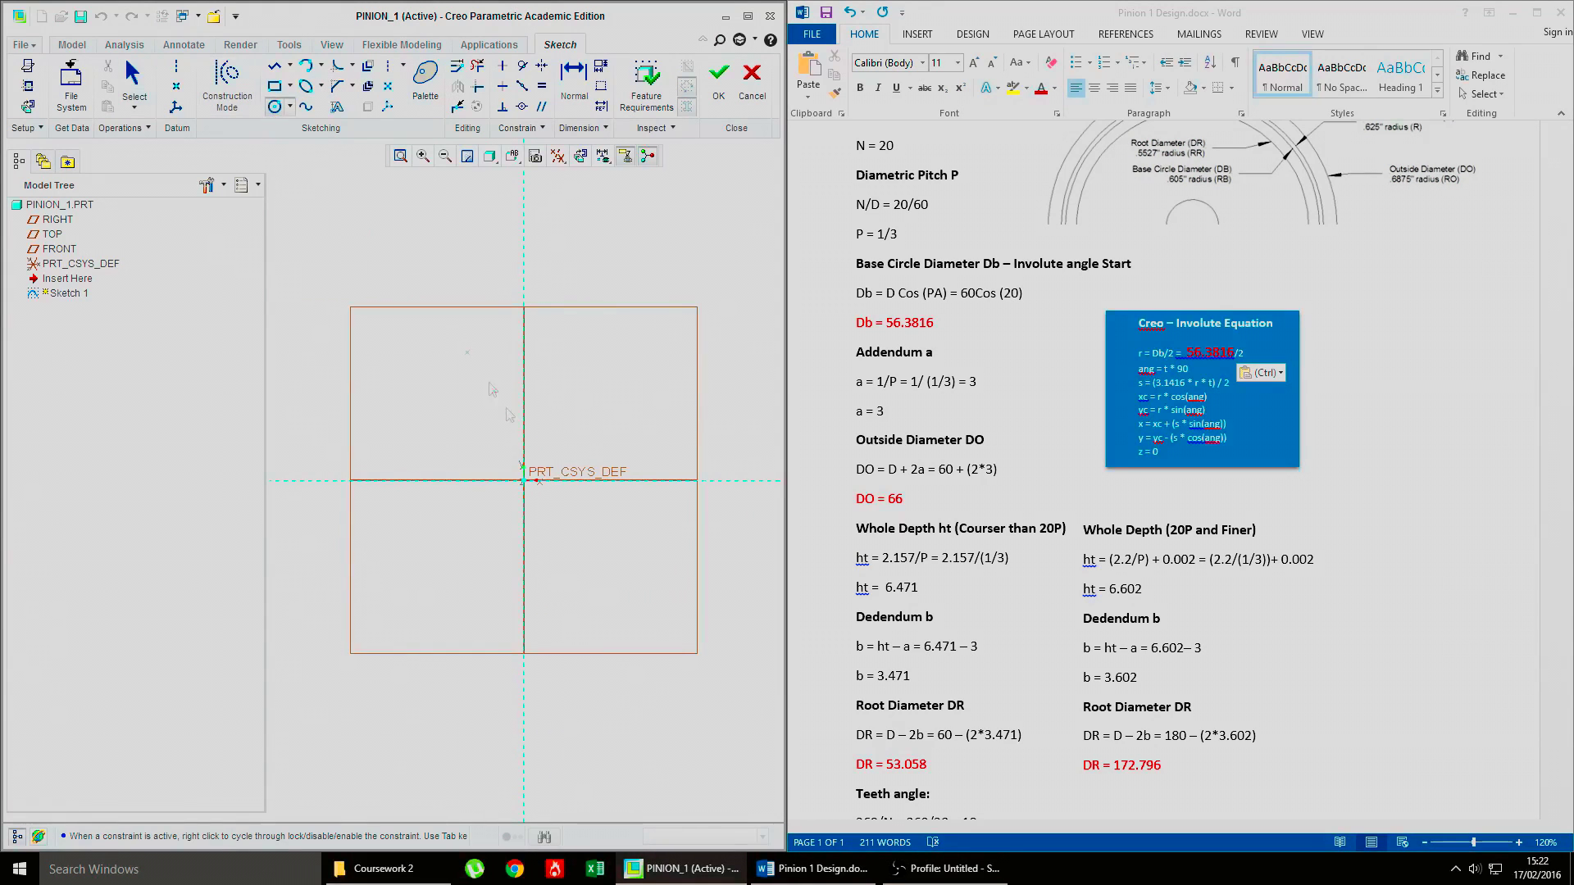
pyautogui.click(523, 480)
pyautogui.click(554, 637)
pyautogui.middleClick(412, 338)
pyautogui.click(275, 107)
pyautogui.click(572, 610)
pyautogui.click(525, 482)
pyautogui.click(570, 574)
pyautogui.click(525, 482)
pyautogui.click(564, 548)
pyautogui.middleClick(571, 543)
# Step: Set the outermost circle's diameter to 60 mm for the pitch circle and move its dimension clear of the circles
pyautogui.moveTo(326, 327); pyautogui.dragTo(434, 285)
pyautogui.write('60')
pyautogui.press('Return')
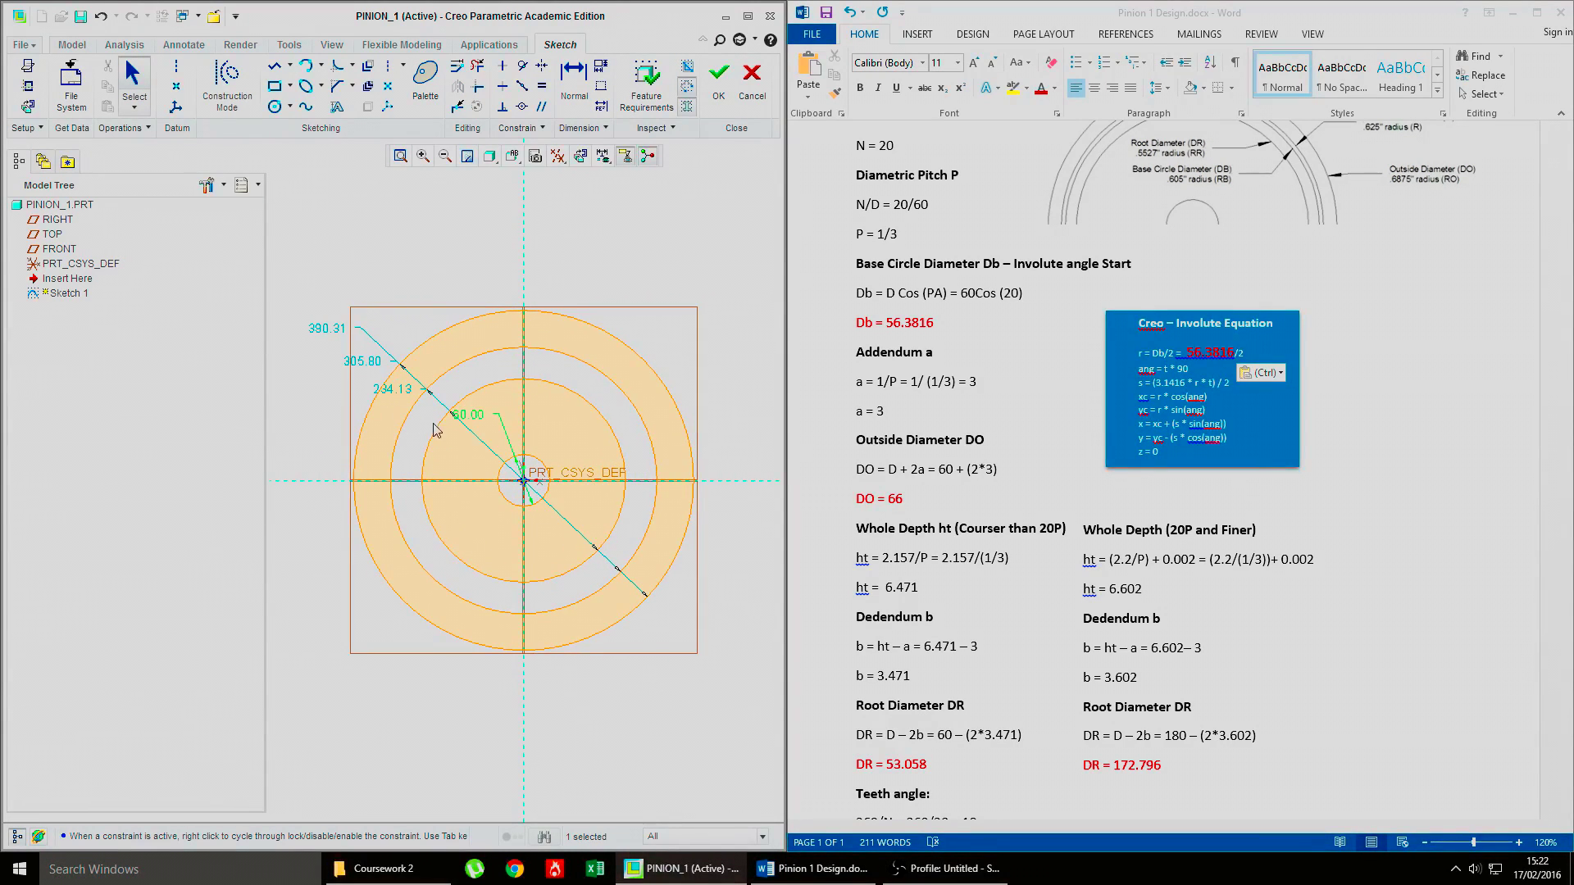
pyautogui.middleClick(455, 281)
# Step: Set the diameter of the 390.31 mm circle to the outside diameter of 66 mm
pyautogui.scroll(-2, 595, 373)
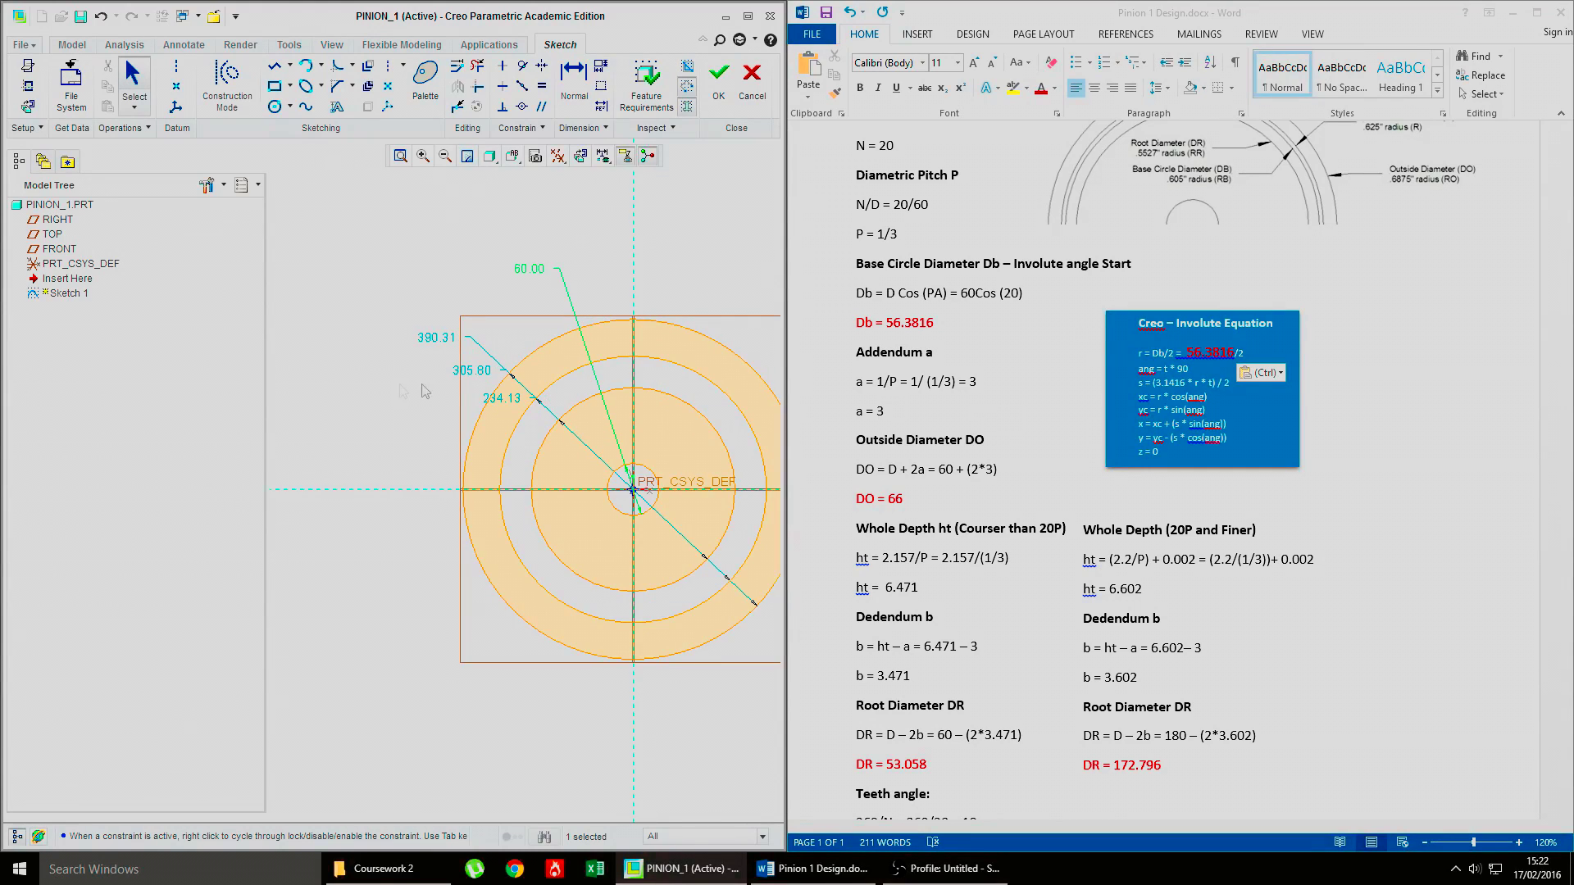
pyautogui.scroll(-2, 459, 455)
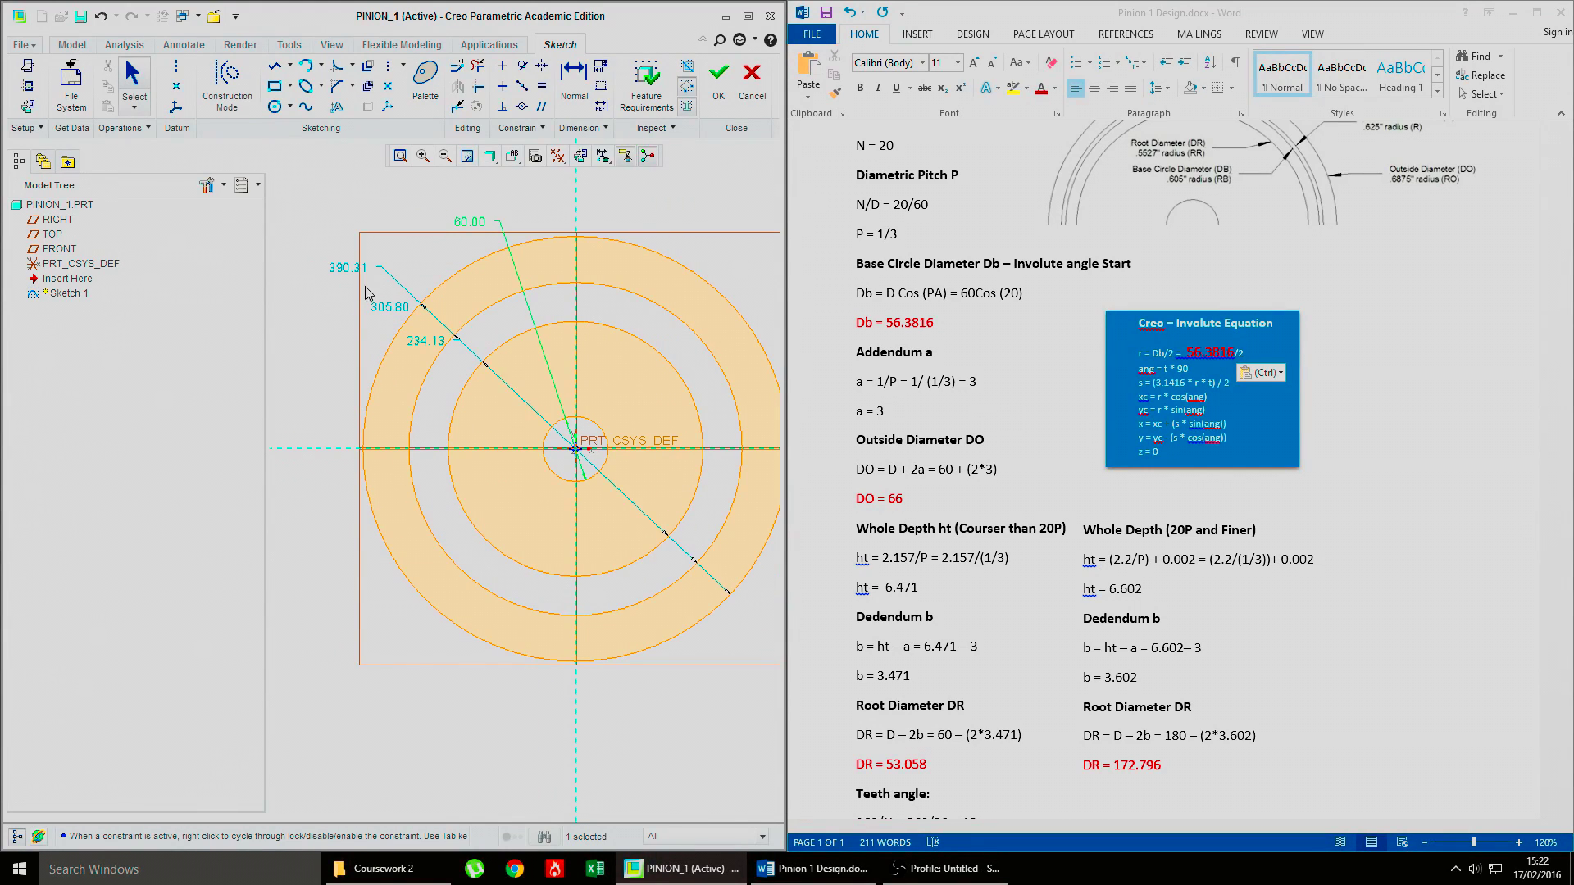
pyautogui.doubleClick(350, 270)
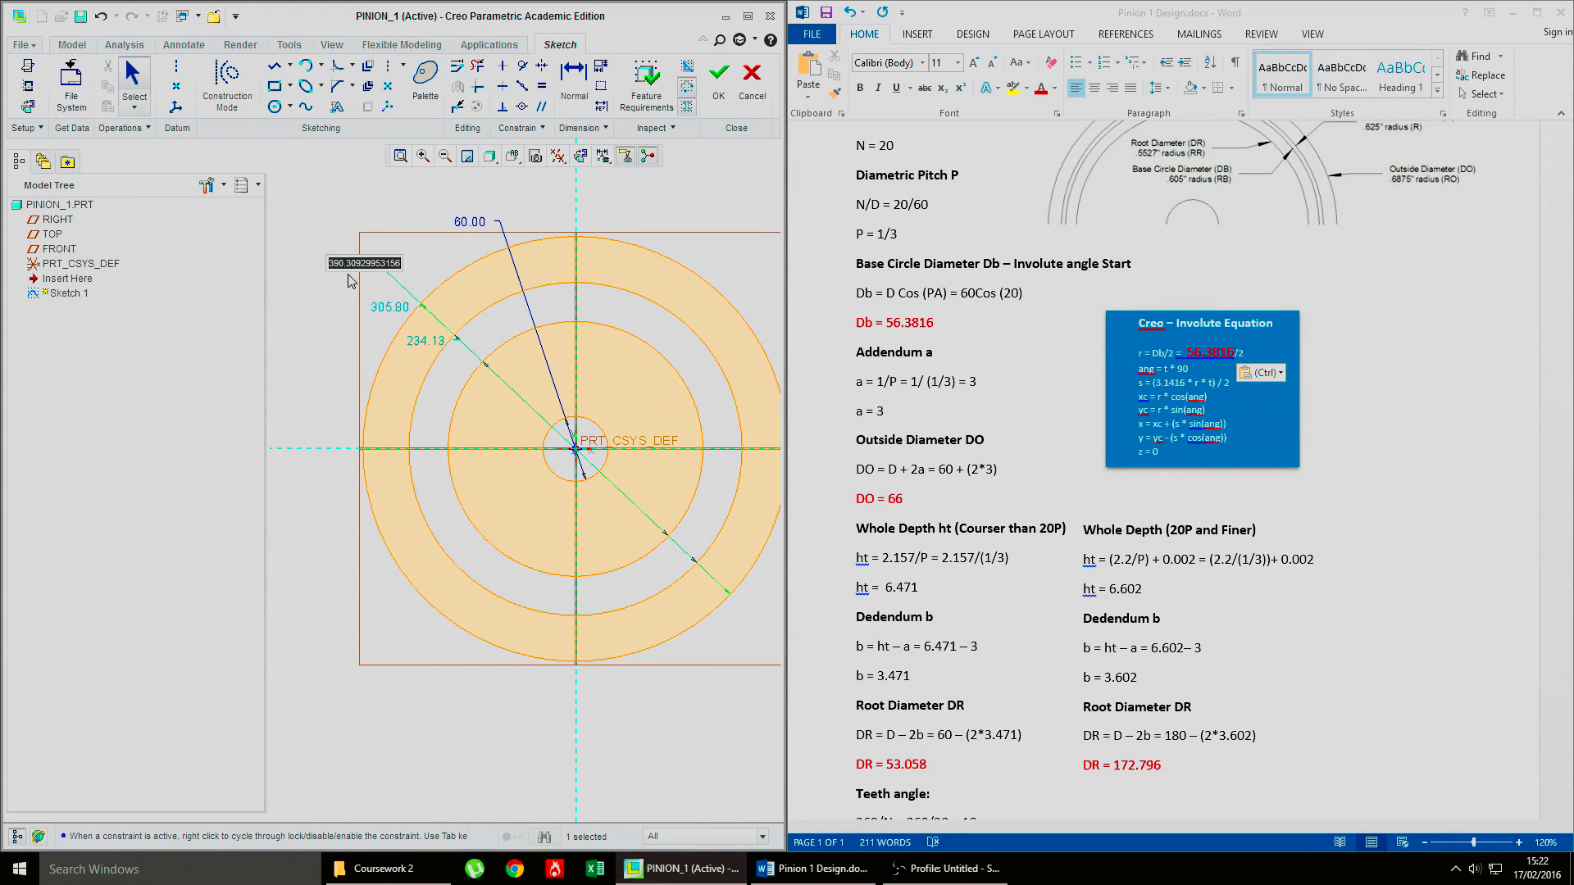
pyautogui.write('66')
pyautogui.press('Return')
# Step: Copy the base circle diameter Db from the pinion sheet and set the 305.80 mm circle's diameter to 56.3816 mm
pyautogui.scroll(-2, 949, 325)
pyautogui.click(948, 325)
pyautogui.scroll(4, 943, 393)
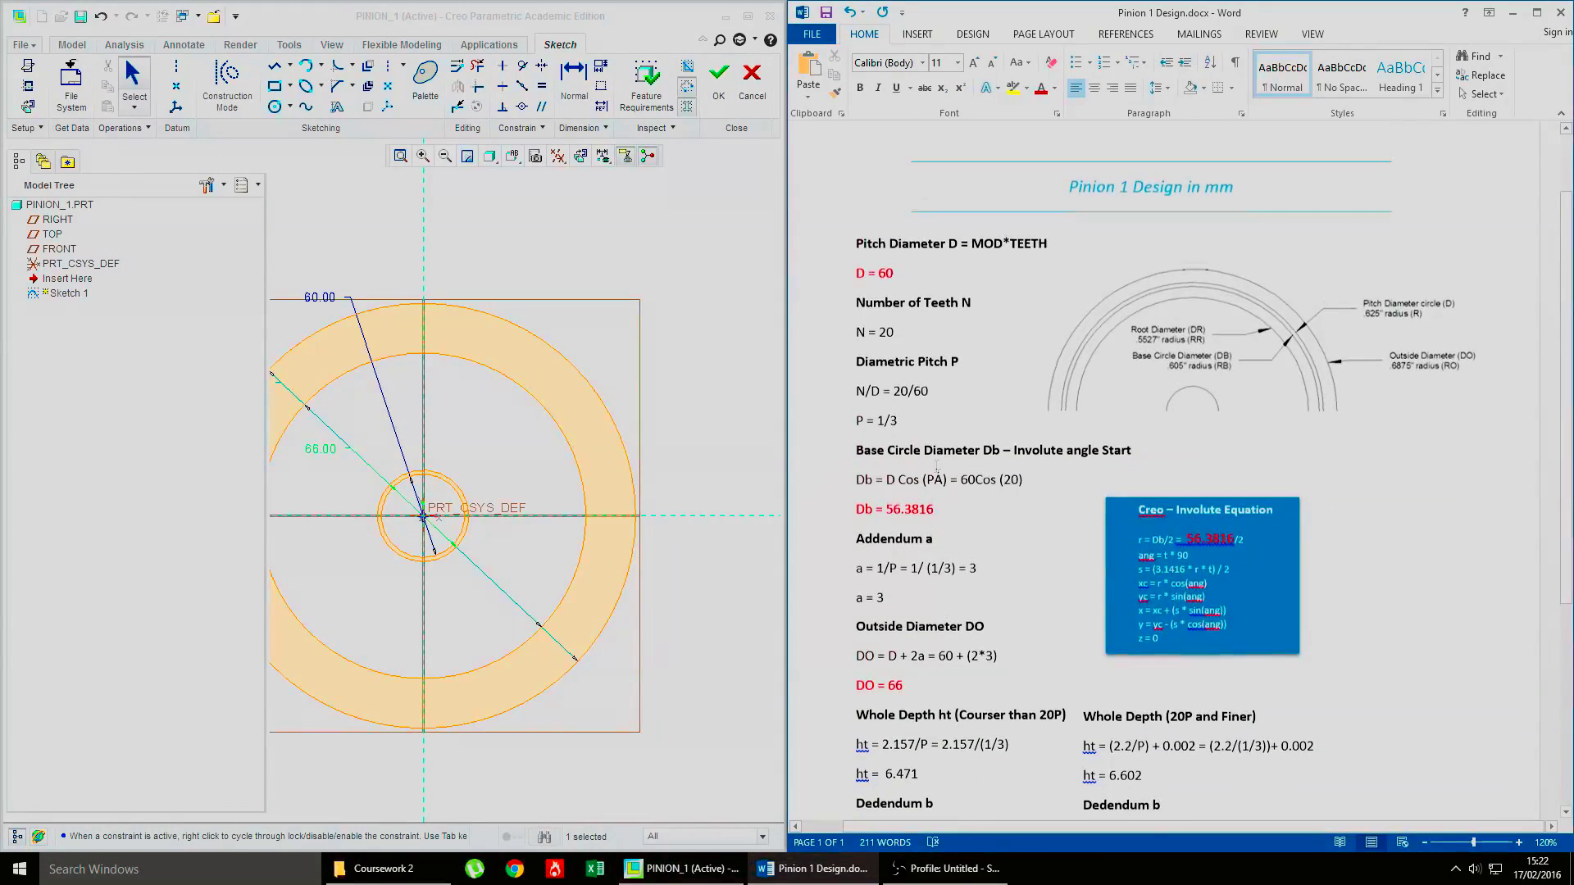
pyautogui.scroll(-3, 937, 465)
pyautogui.moveTo(934, 369); pyautogui.dragTo(888, 367)
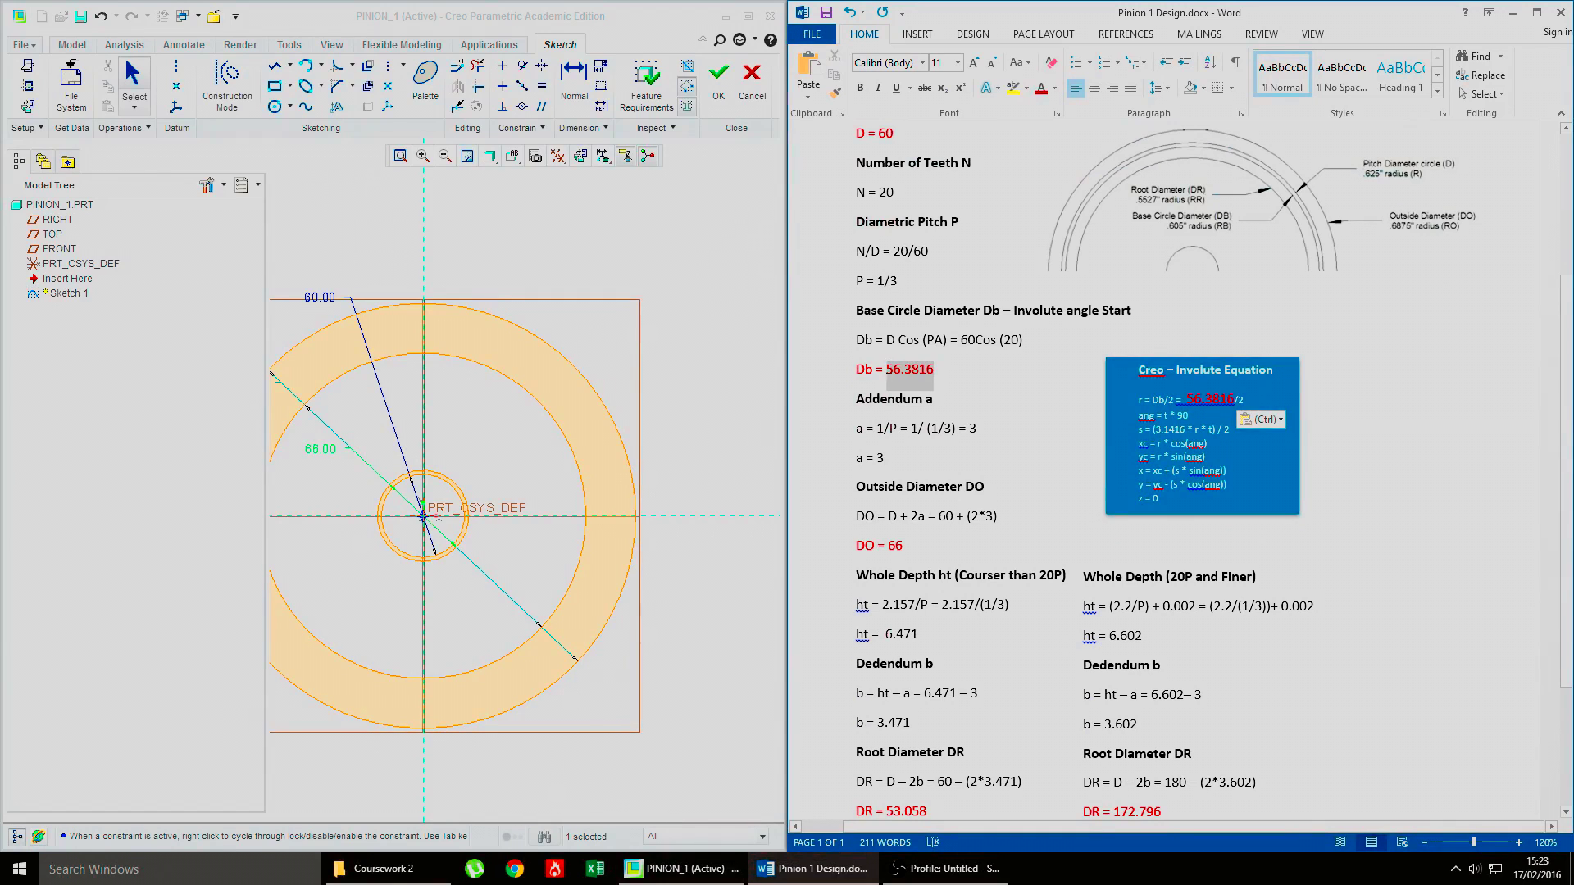
pyautogui.hotkey('ctrl', 'c')
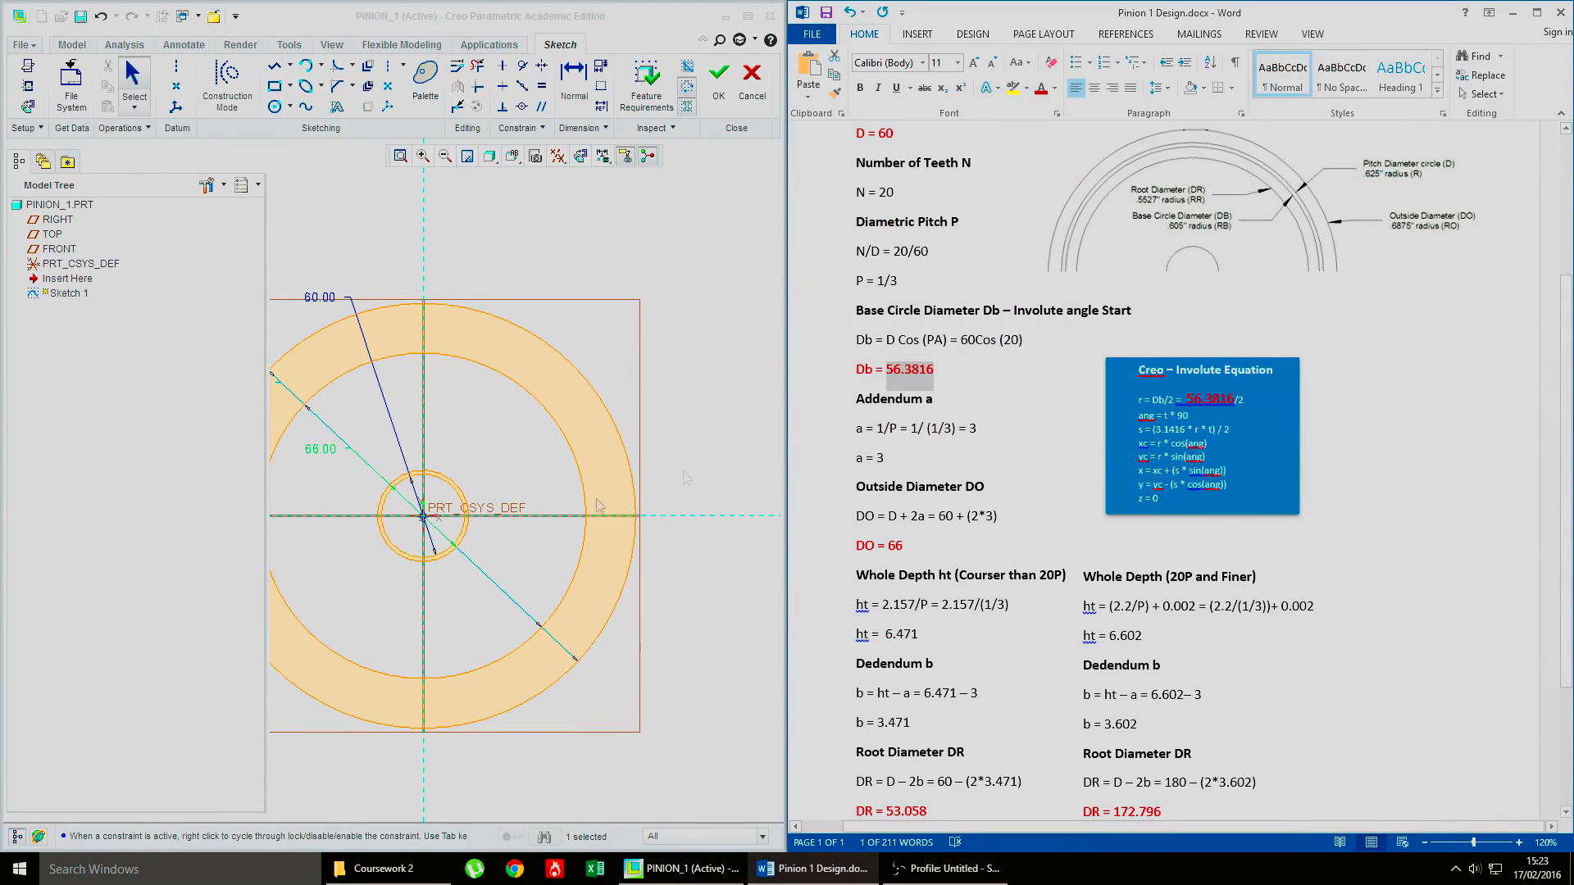
pyautogui.click(538, 457)
pyautogui.moveTo(342, 366)
pyautogui.mouseDown(button='middle')
pyautogui.moveTo(711, 352)
pyautogui.moveTo(593, 360)
pyautogui.mouseUp(button='middle')
pyautogui.doubleClick(450, 337)
pyautogui.hotkey('ctrl', 'v')
pyautogui.press('Return')
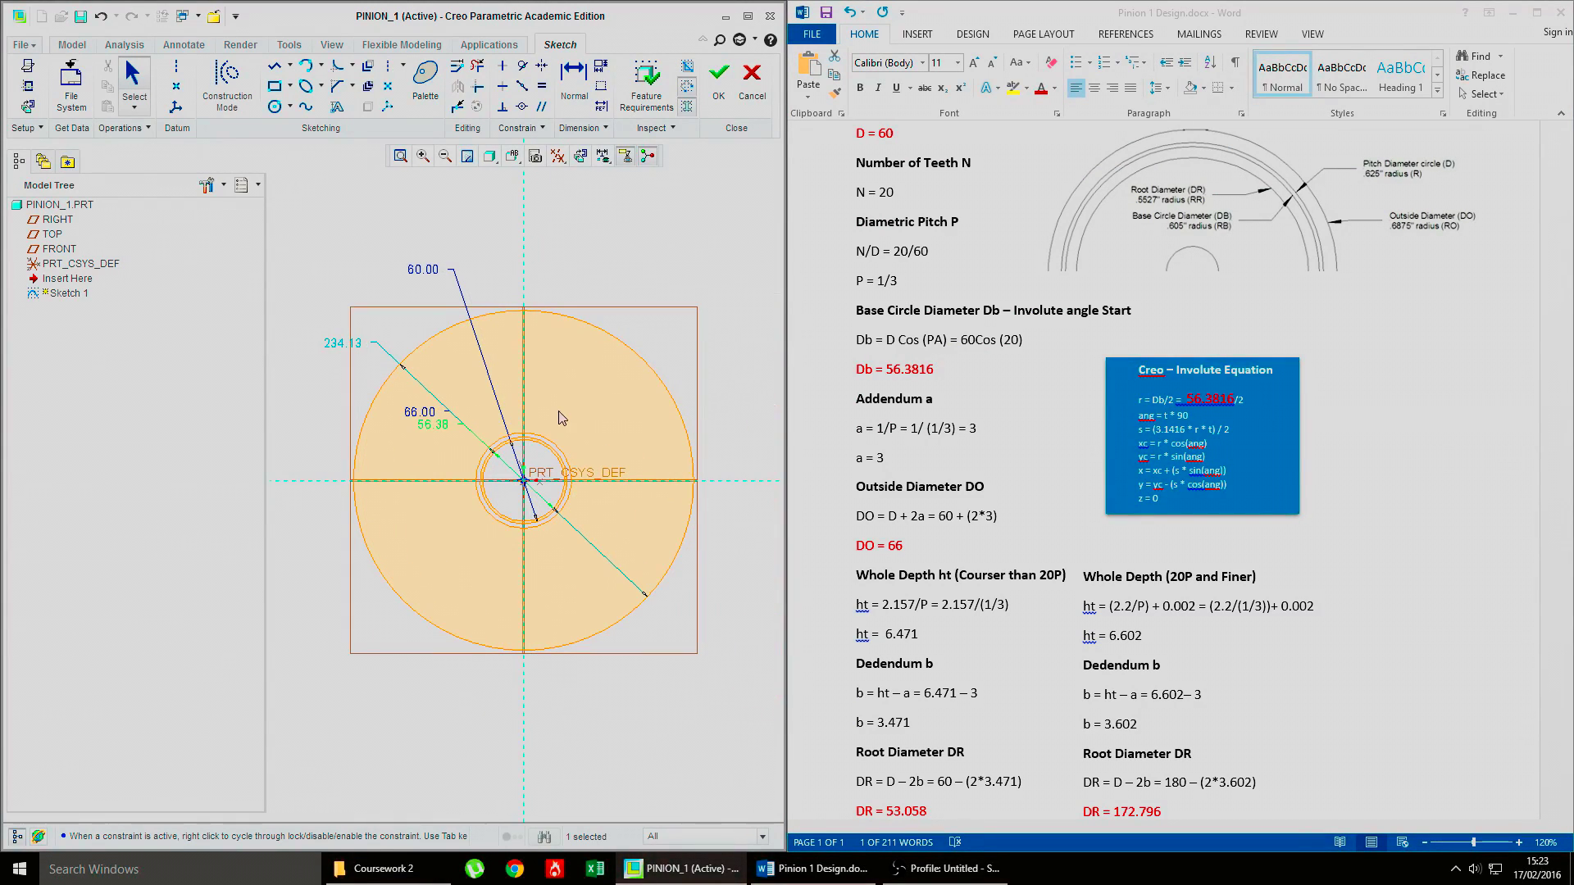
# Step: Copy the root diameter DR from the pinion sheet and set the 234.13 mm circle's diameter to 53.058 mm
pyautogui.click(924, 489)
pyautogui.scroll(-3, 924, 489)
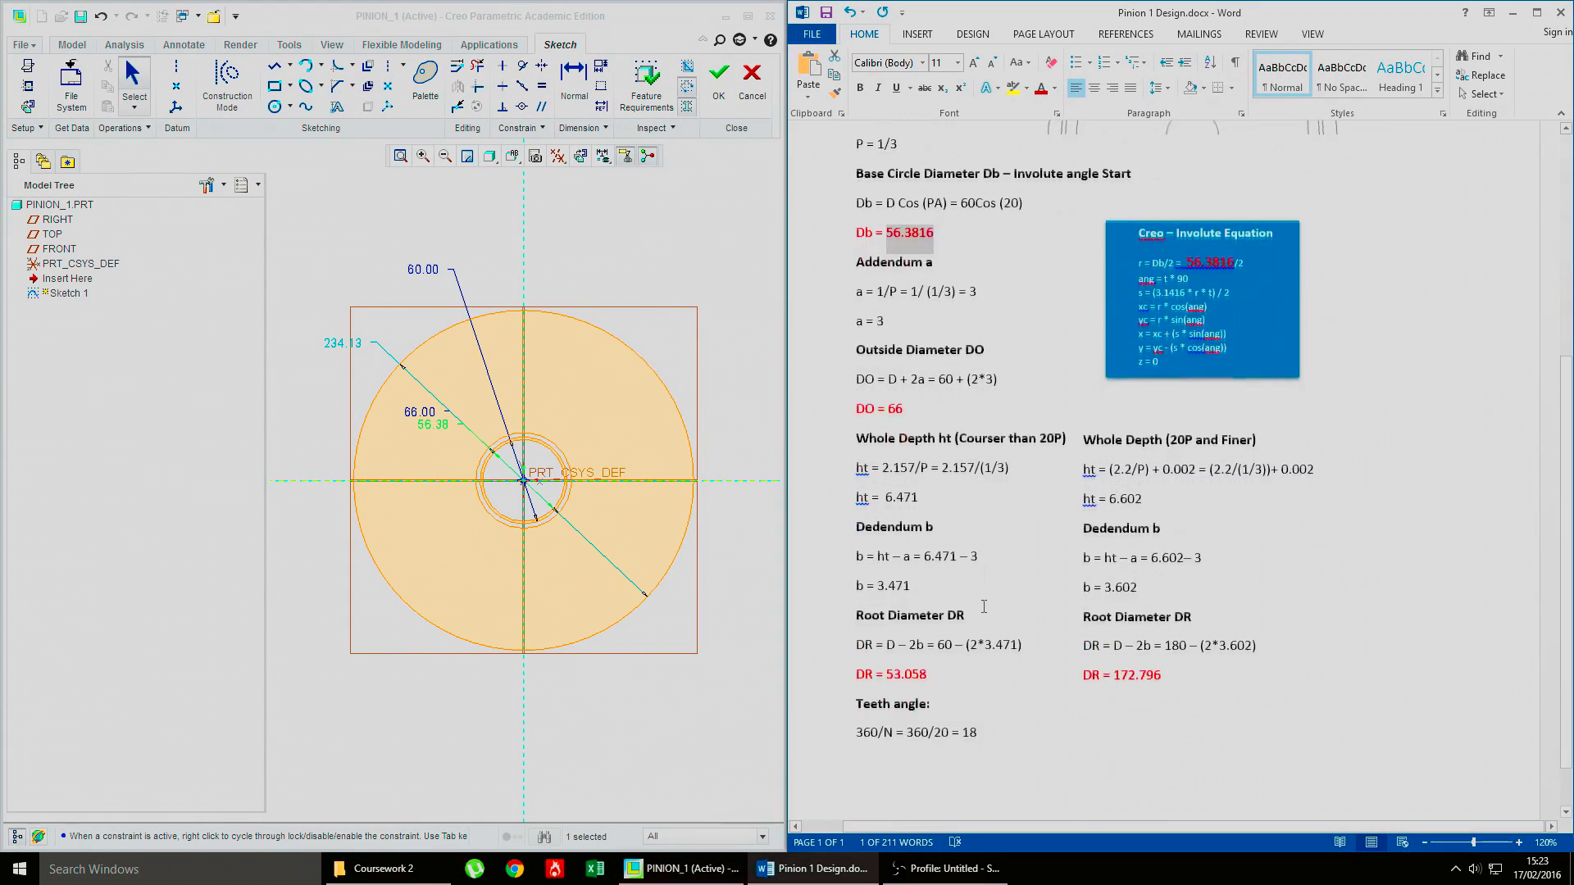
pyautogui.doubleClick(888, 674)
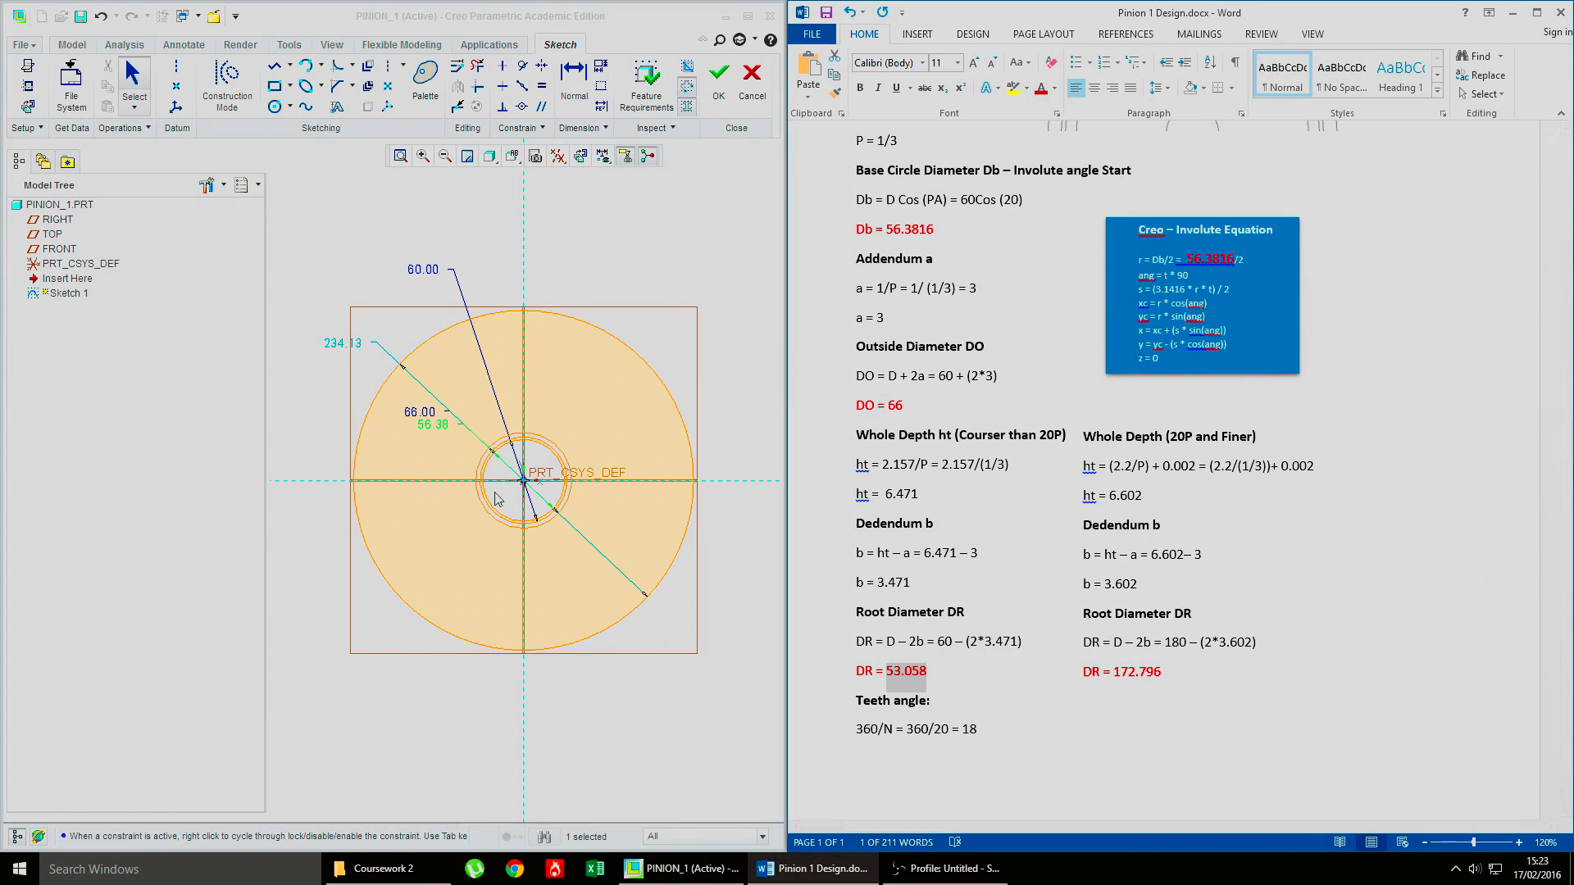
pyautogui.moveTo(428, 430); pyautogui.dragTo(306, 451)
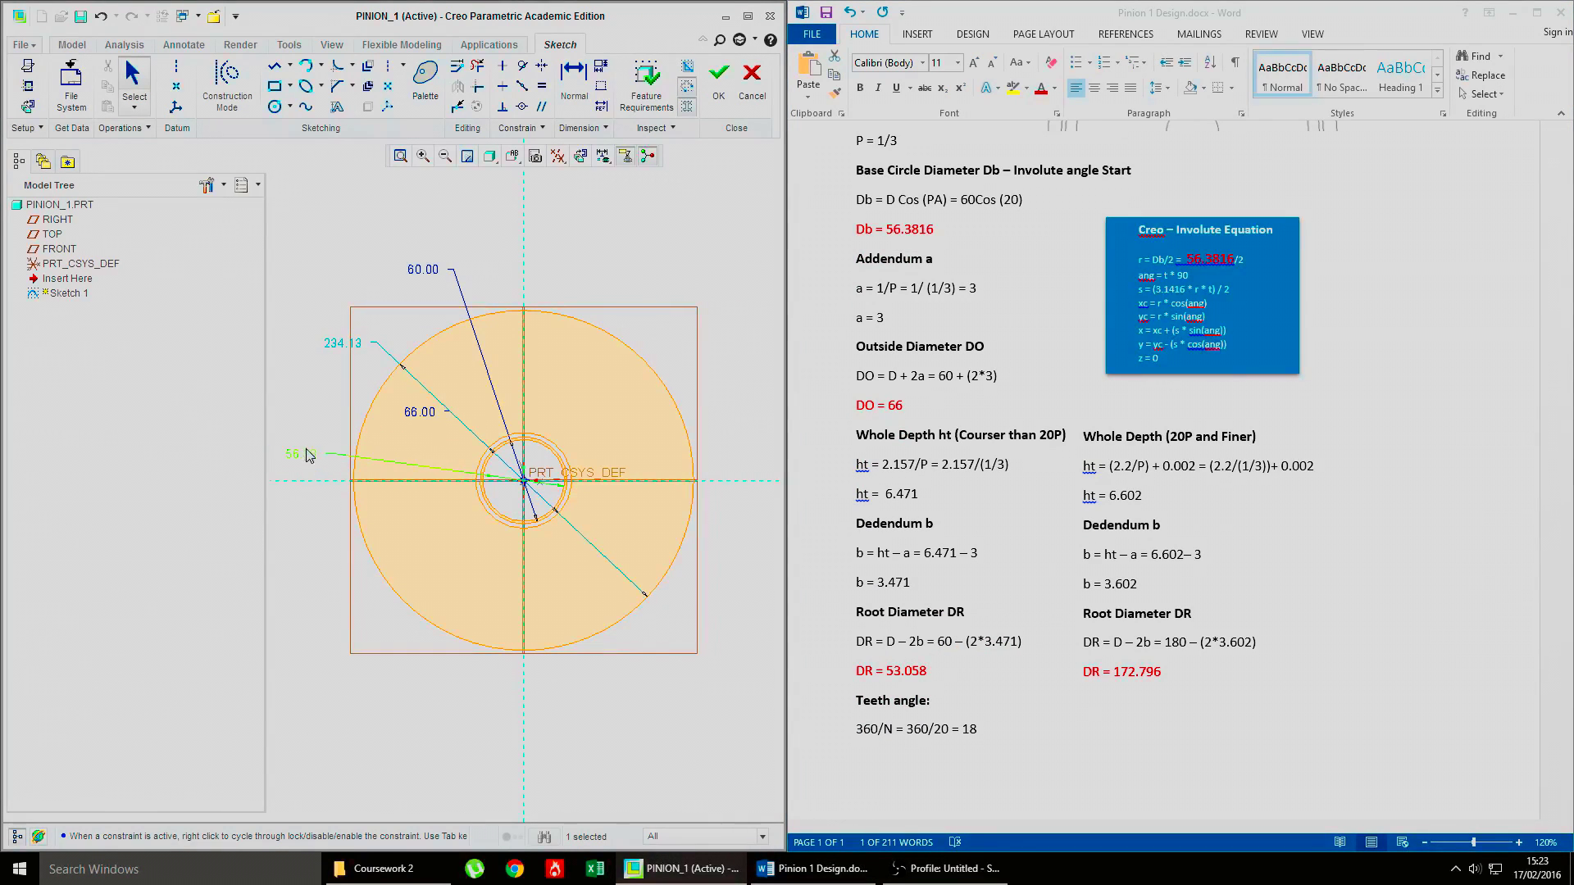
pyautogui.doubleClick(343, 344)
pyautogui.hotkey('ctrl', 'v')
pyautogui.press('Return')
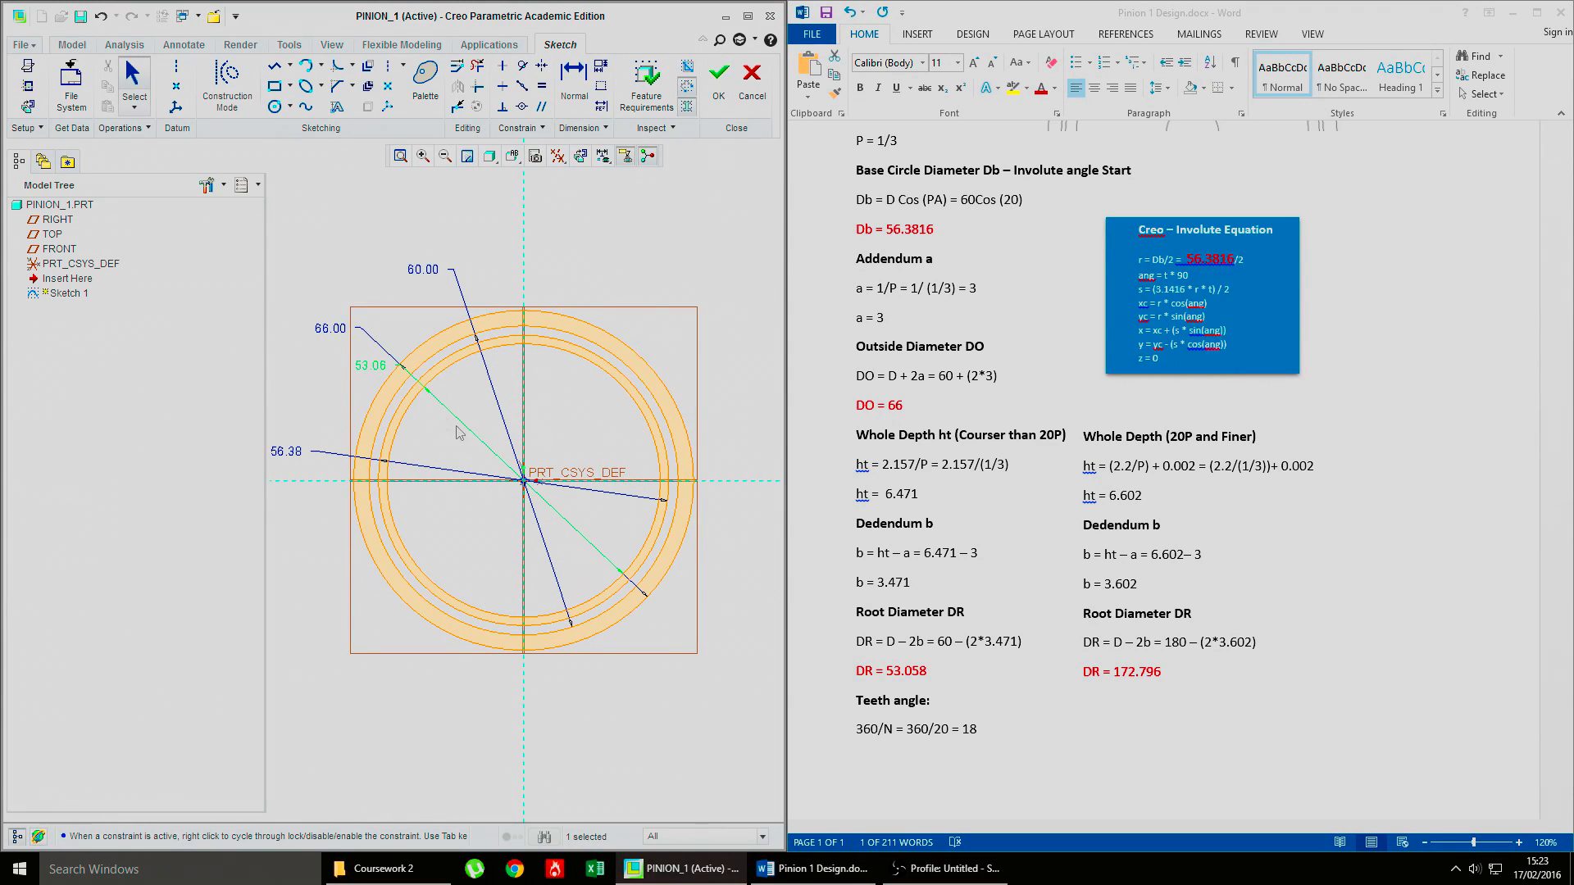
# Step: Move the root circle's diameter dimension clear of the circles and finish the reference circle sketch
pyautogui.moveTo(363, 365); pyautogui.dragTo(341, 372)
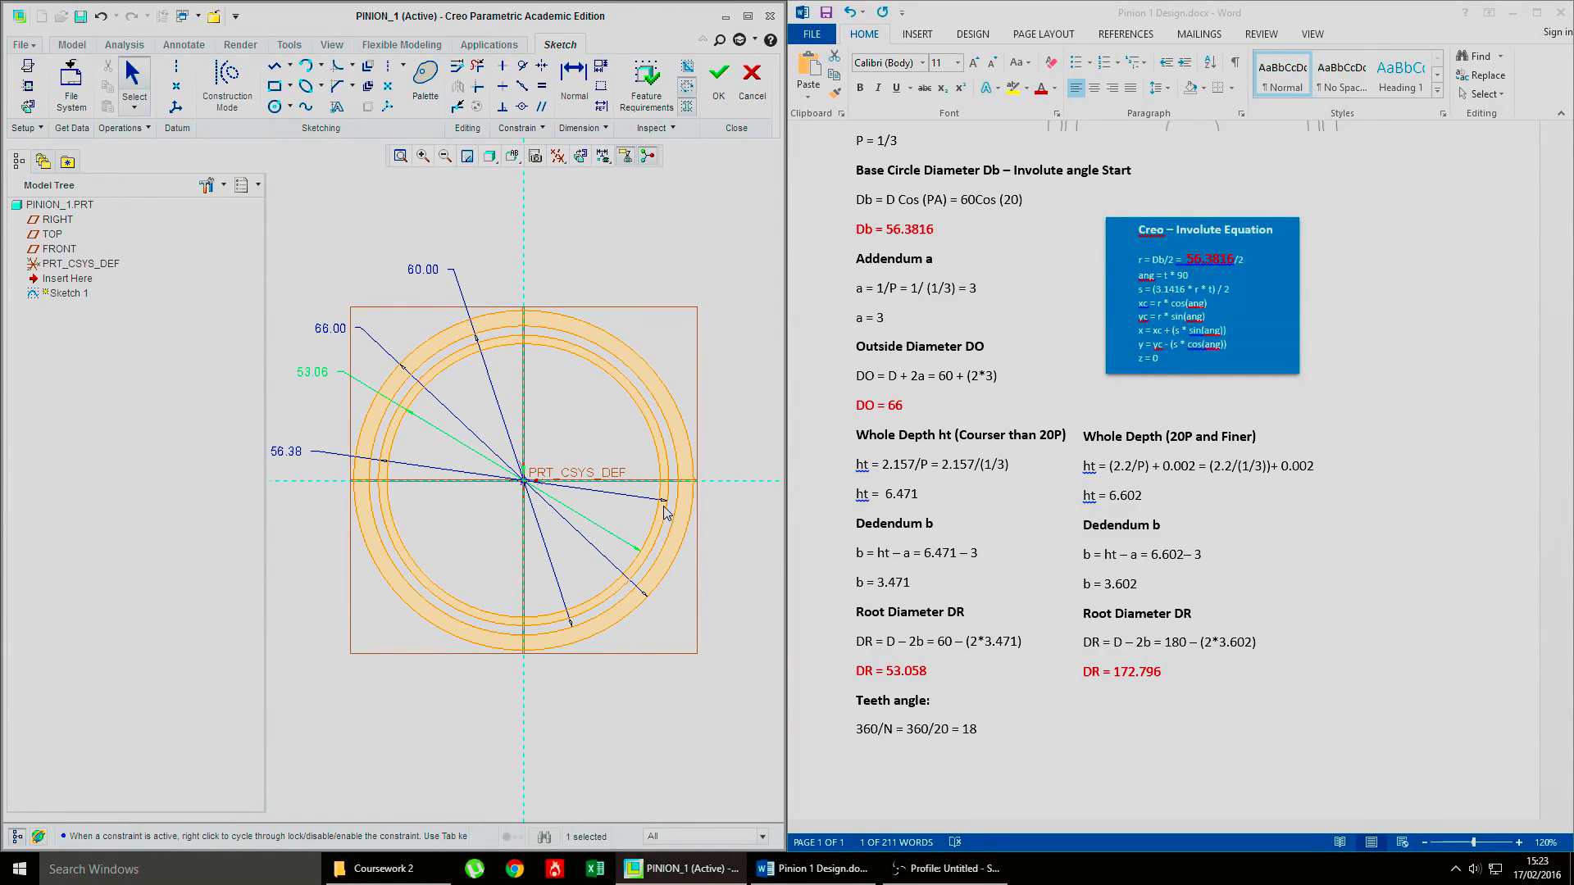
pyautogui.click(719, 76)
pyautogui.scroll(2, 631, 473)
pyautogui.scroll(-5, 674, 495)
pyautogui.scroll(2, 629, 470)
pyautogui.scroll(-1, 627, 470)
pyautogui.scroll(1, 629, 476)
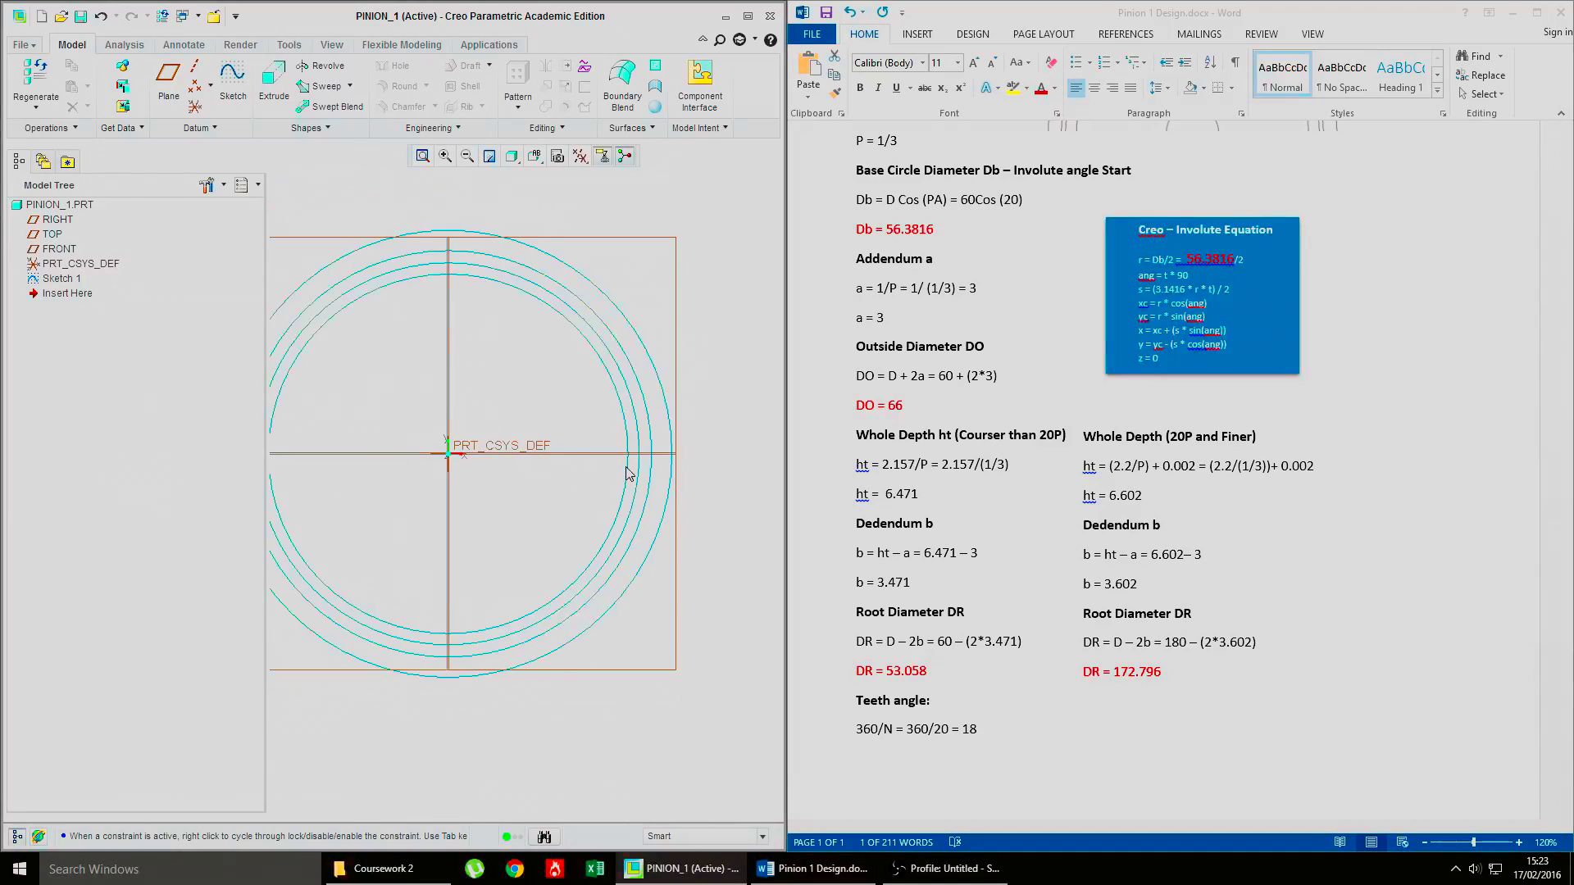
pyautogui.keyDown('shift'); pyautogui.moveTo(501, 418); pyautogui.dragTo(589, 429, button='middle'); pyautogui.keyUp('shift')
pyautogui.scroll(-1, 603, 451)
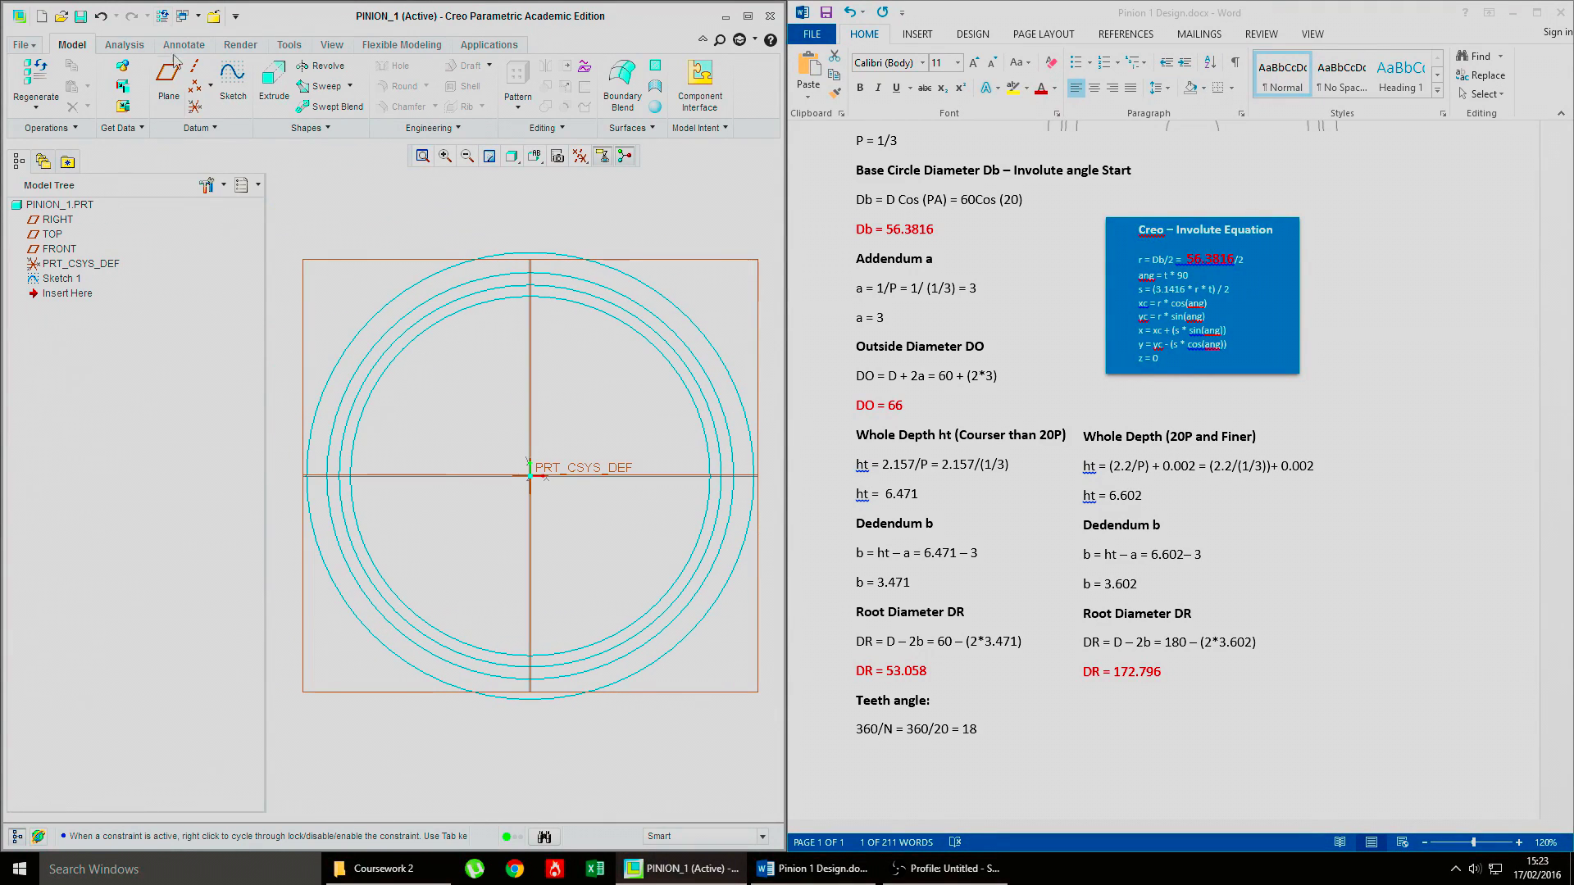
# Step: Start a datum Curve from Equation that references the PRT_CSYS_DEF coordinate system
pyautogui.click(205, 130)
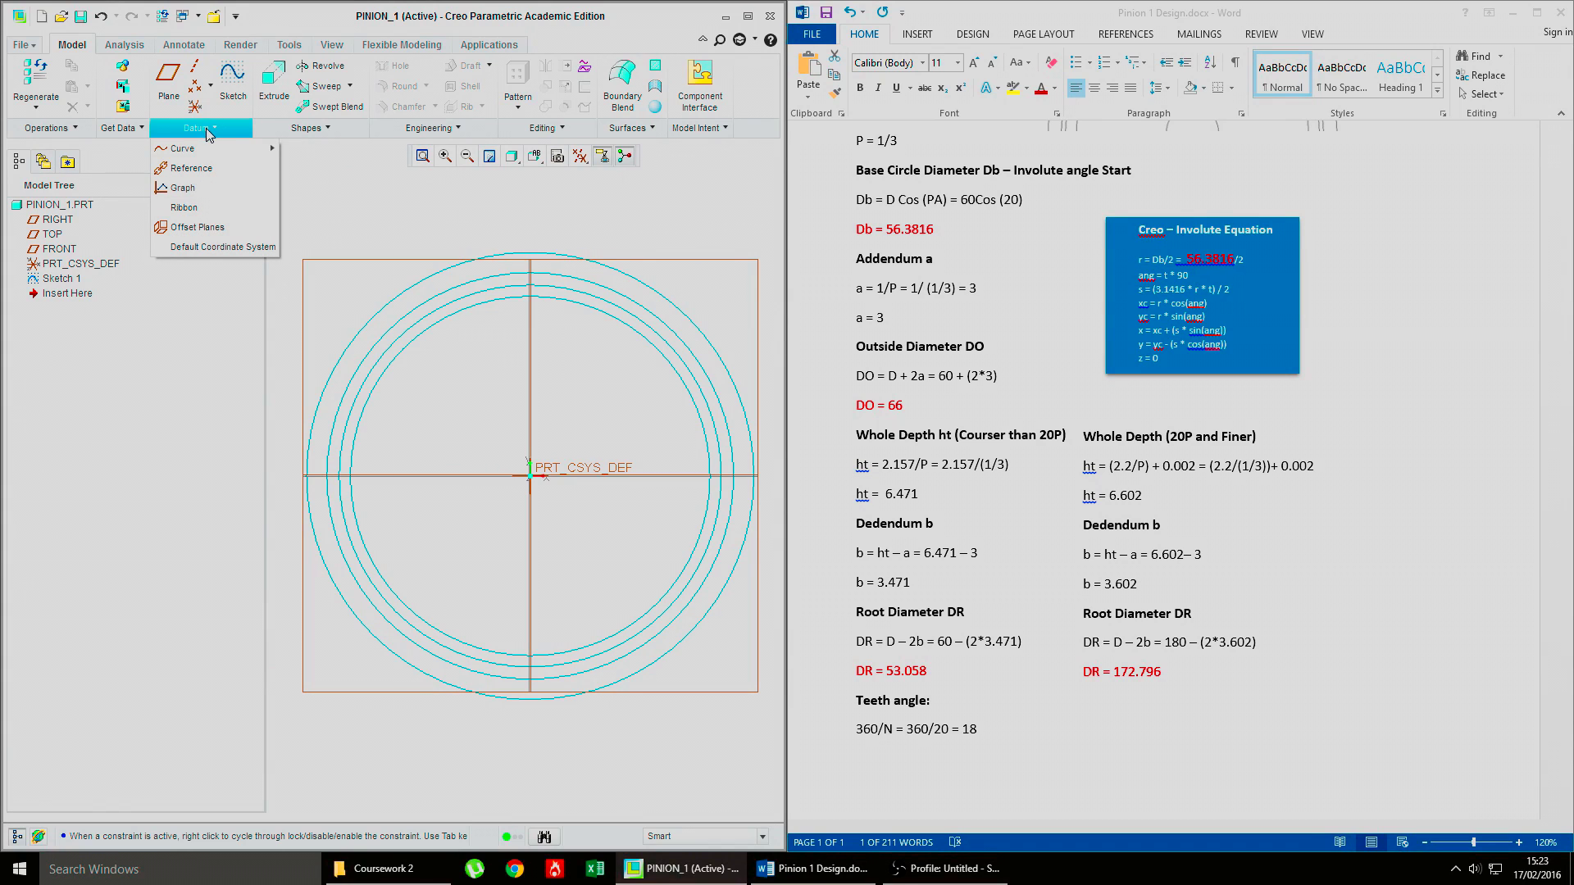
pyautogui.moveTo(276, 151)
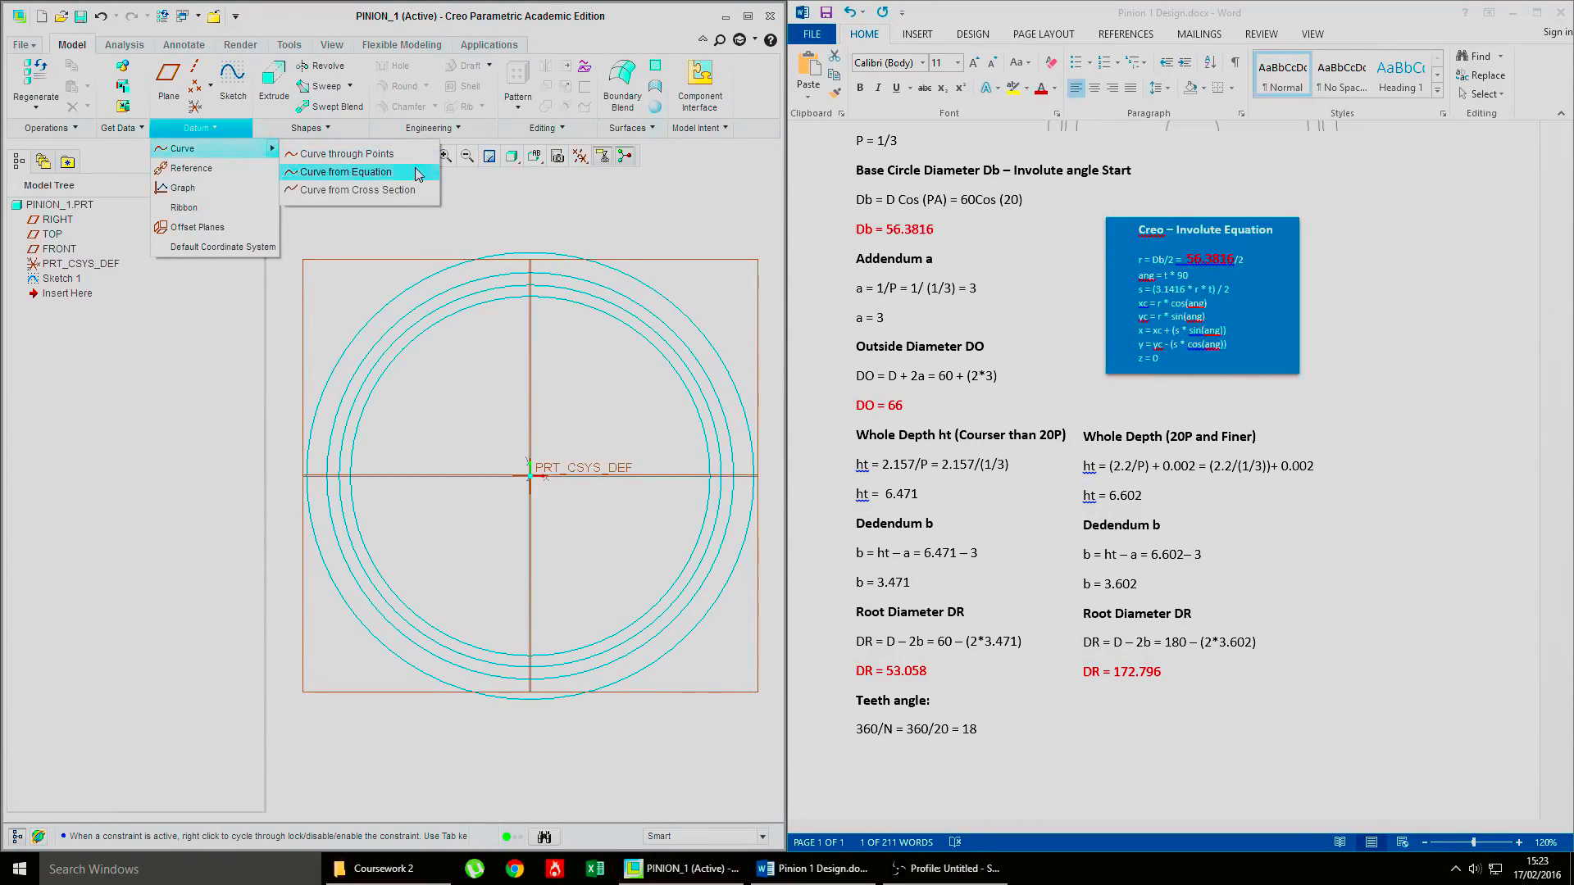
pyautogui.click(378, 173)
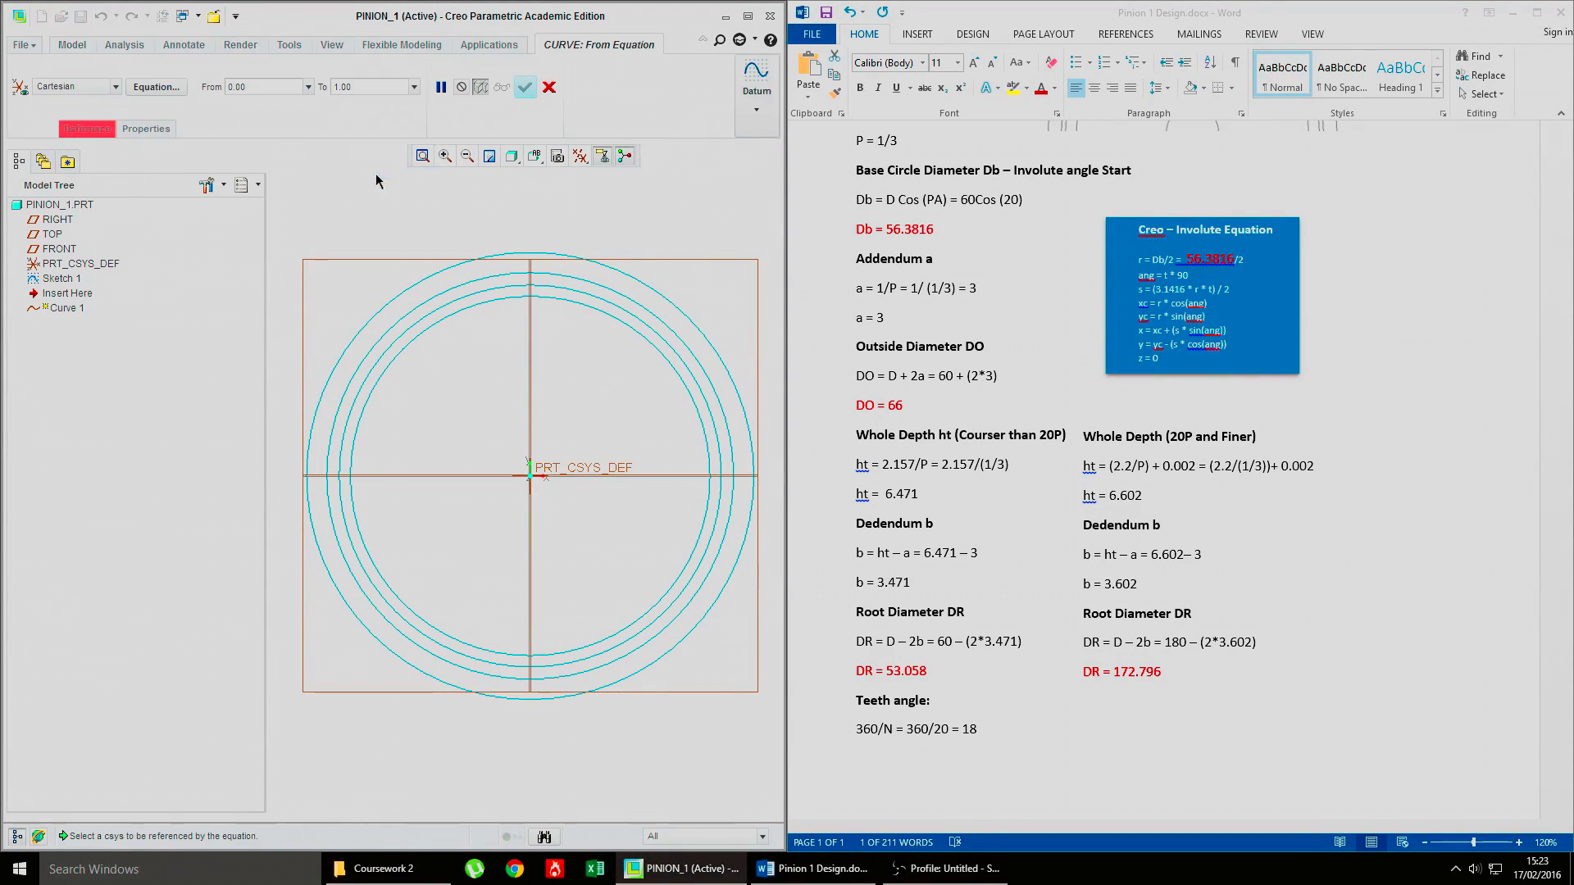
pyautogui.click(87, 129)
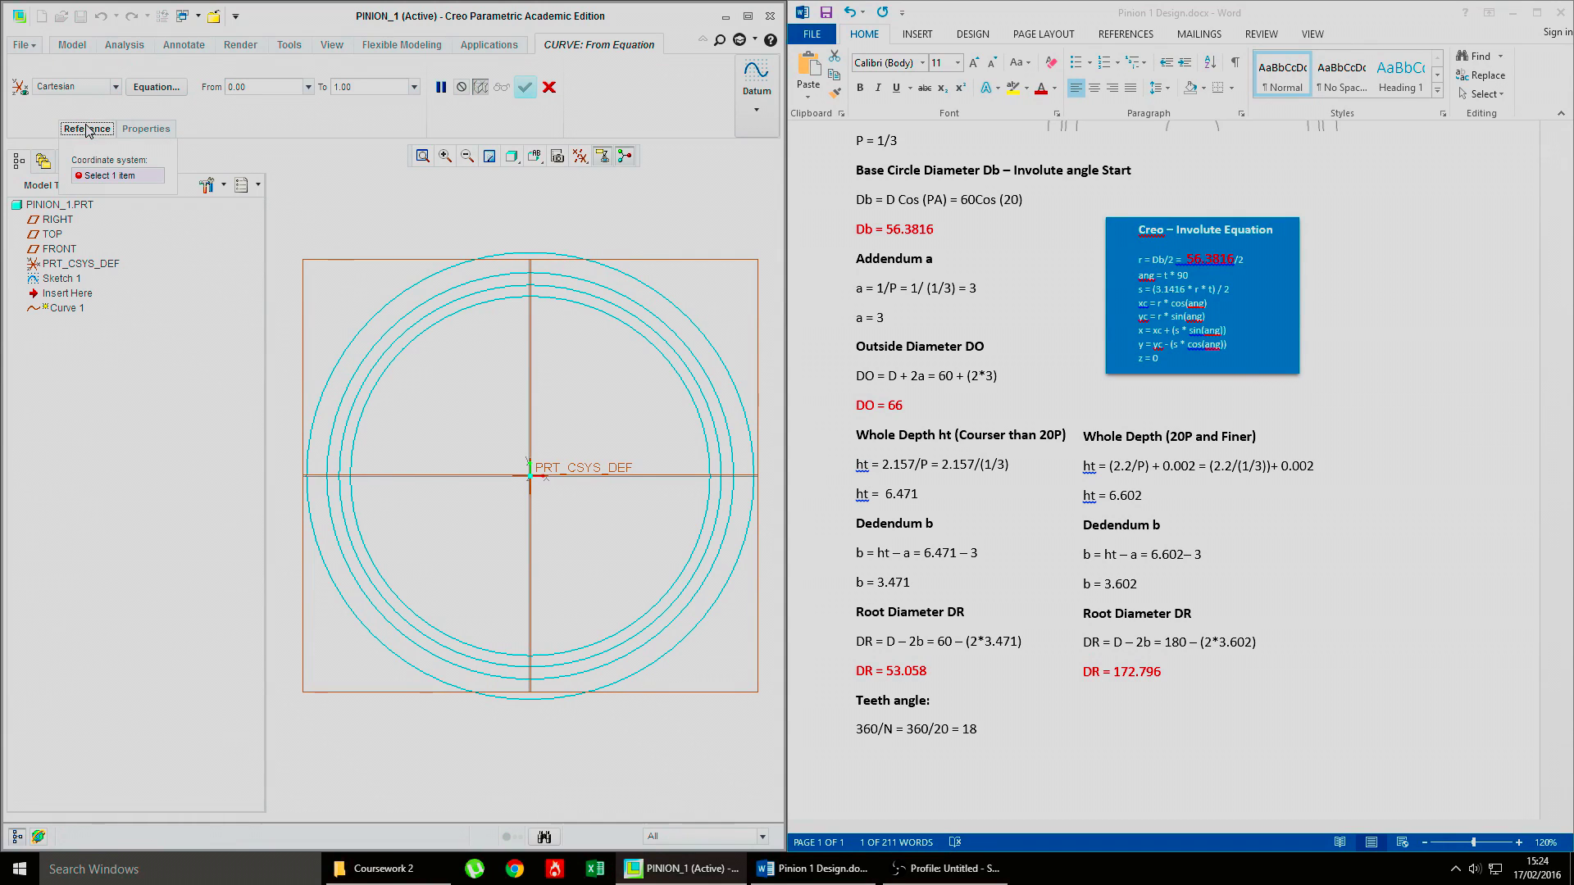
pyautogui.click(592, 467)
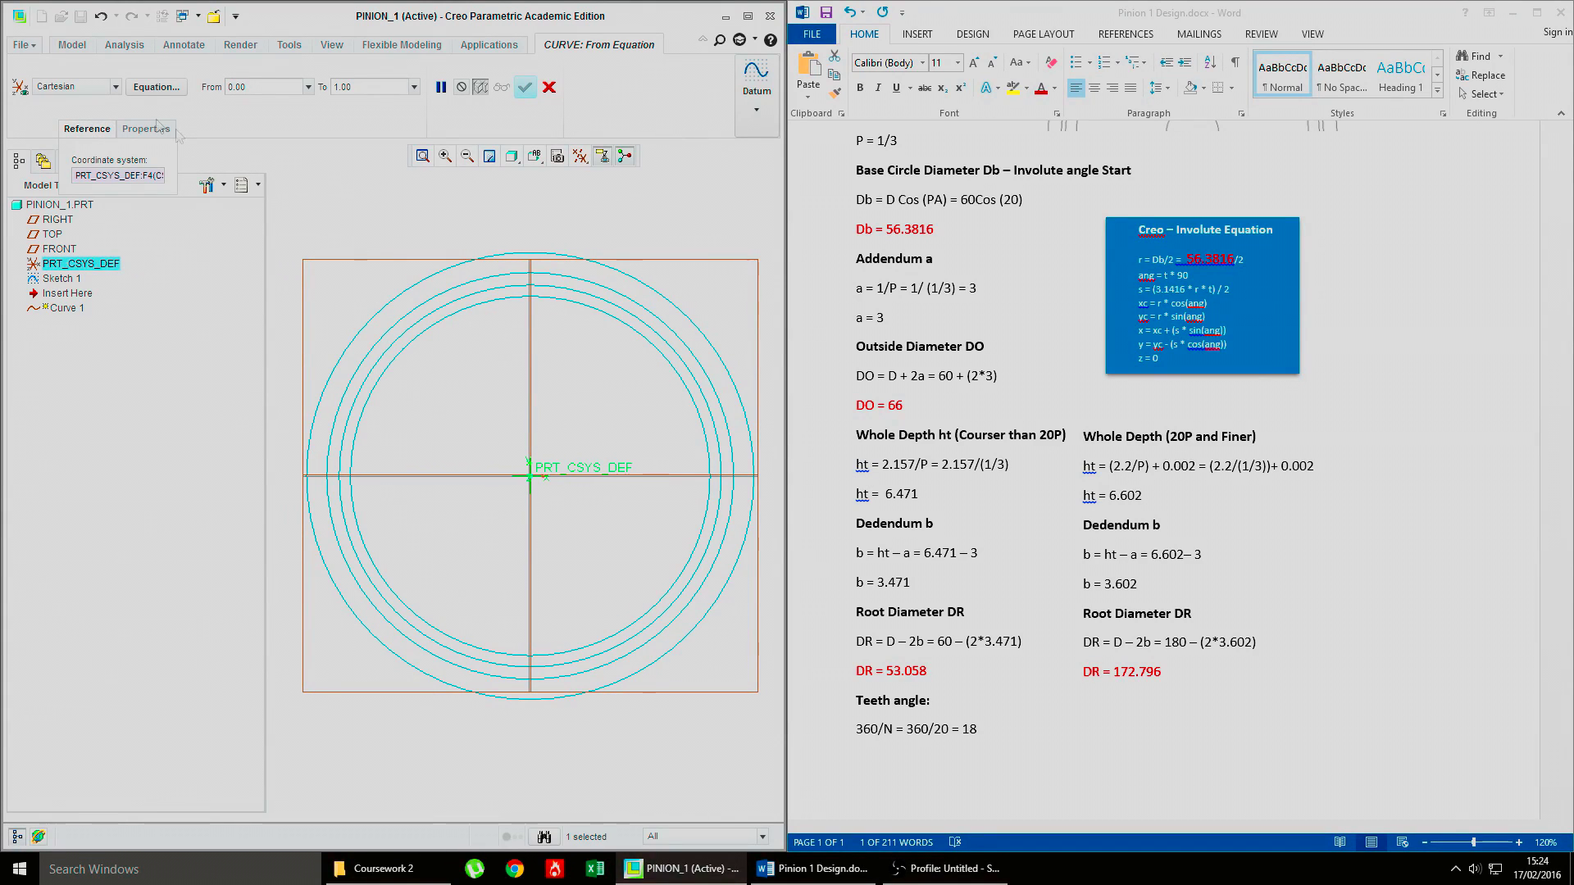
# Step: Copy the involute equations from the pinion sheet into the curve's equation, reduce the first line to r = 56.3816/2 and accept them
pyautogui.click(153, 90)
pyautogui.moveTo(1285, 287); pyautogui.dragTo(537, 262)
pyautogui.moveTo(1163, 359); pyautogui.dragTo(1126, 275)
pyautogui.hotkey('ctrl', 'c')
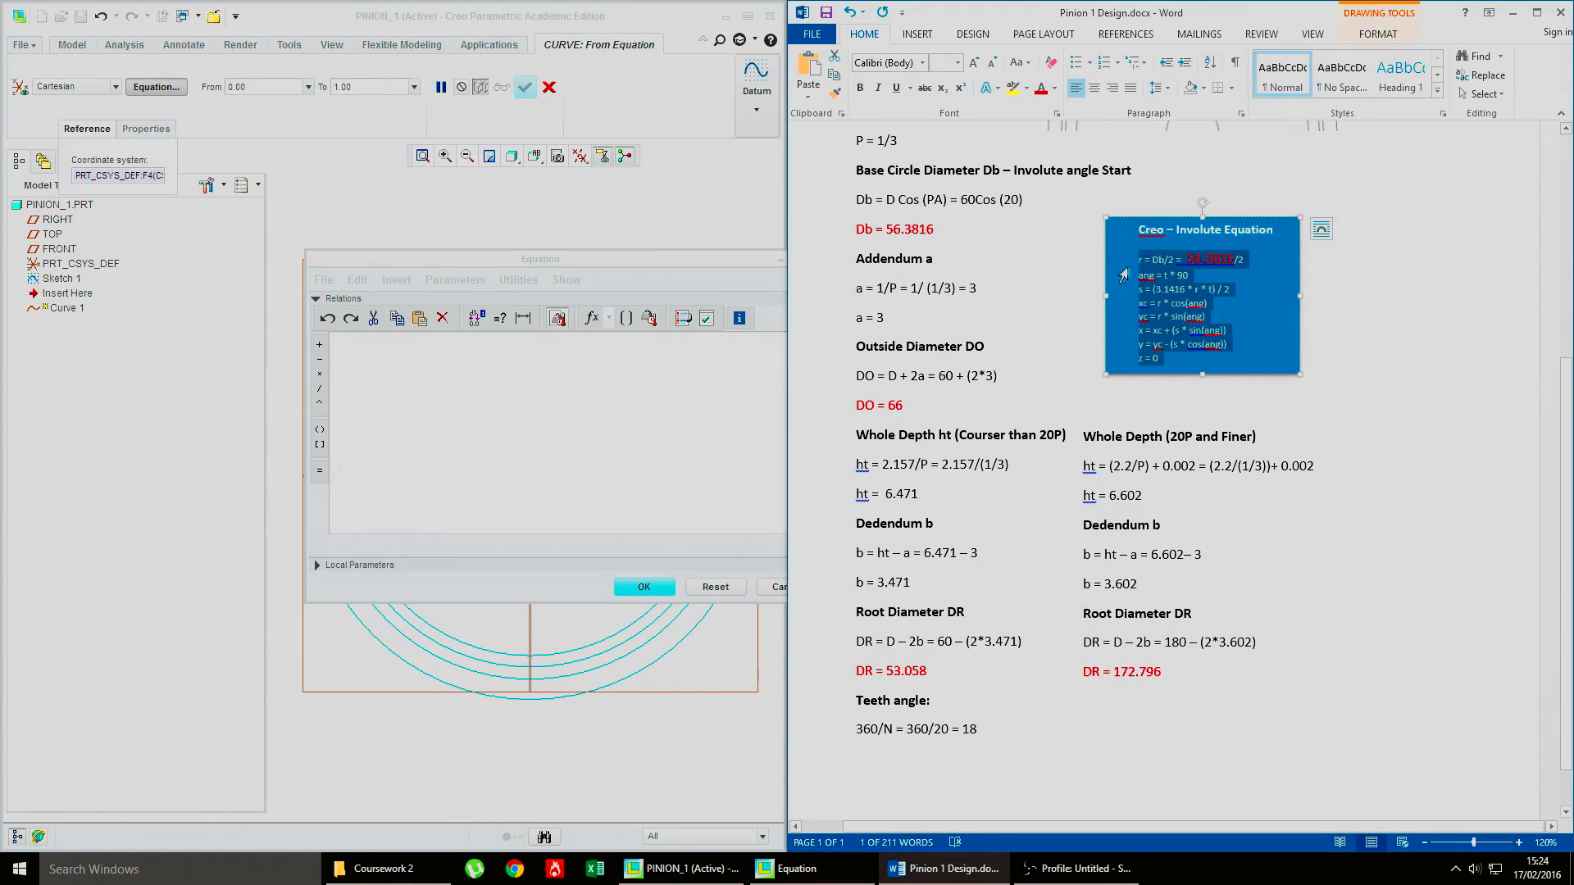
pyautogui.click(500, 389)
pyautogui.hotkey('ctrl', 'v')
pyautogui.moveTo(376, 344); pyautogui.dragTo(355, 342)
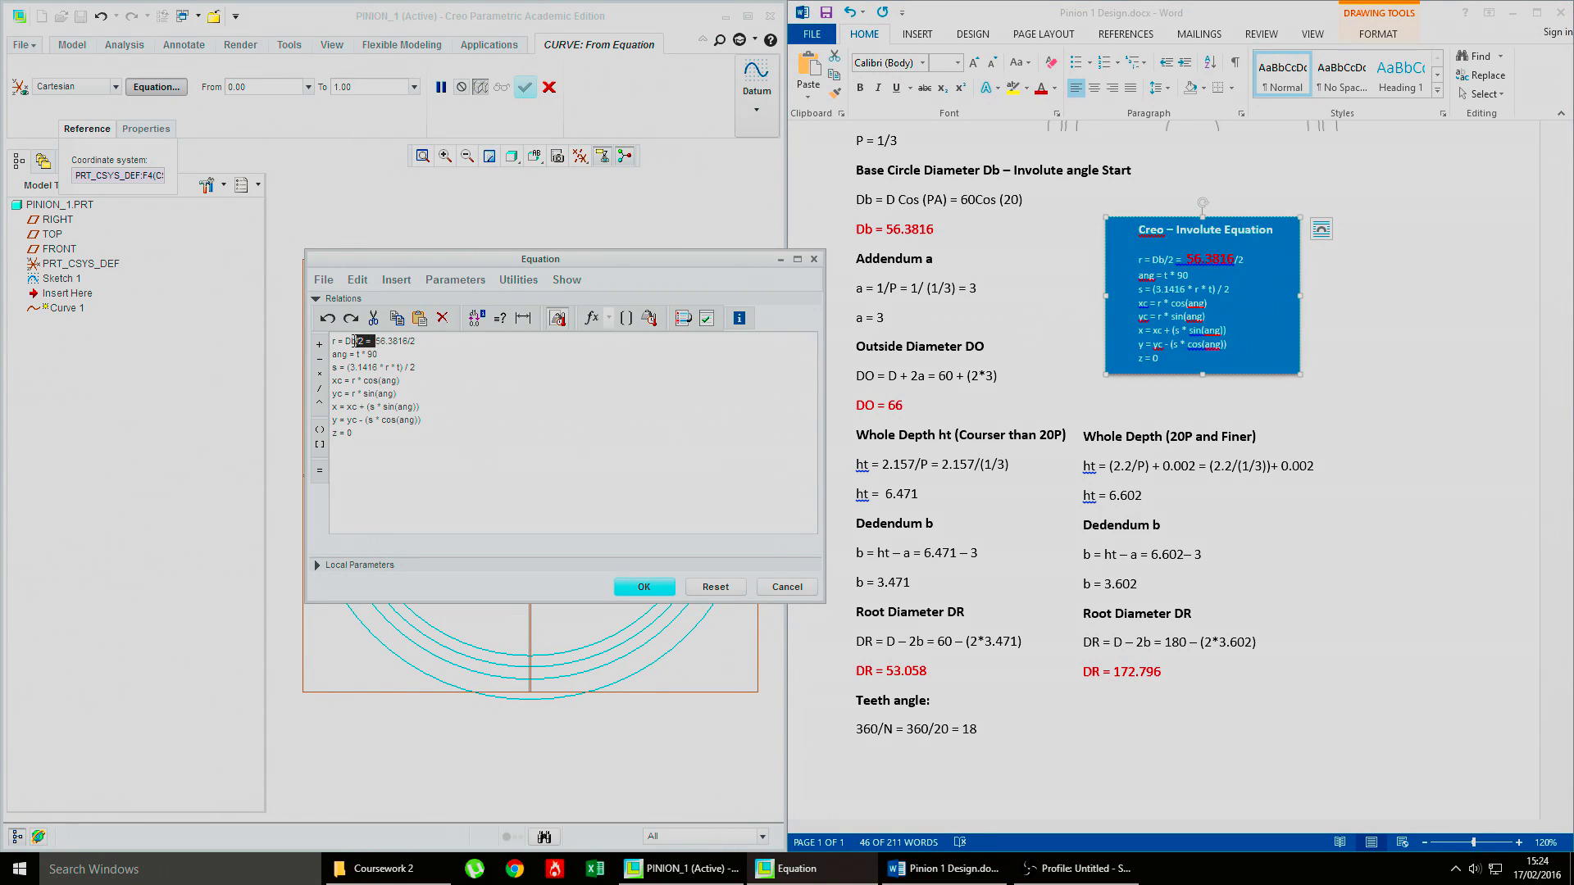
pyautogui.press('Delete')
pyautogui.click(642, 587)
# Step: Try ending the involute curve's parameter range at 0.3
pyautogui.scroll(5, 623, 472)
pyautogui.scroll(-3, 609, 459)
pyautogui.keyDown('shift'); pyautogui.moveTo(550, 416); pyautogui.dragTo(610, 464, button='middle'); pyautogui.keyUp('shift')
pyautogui.scroll(6, 652, 514)
pyautogui.scroll(5, 658, 524)
pyautogui.scroll(-3, 590, 543)
pyautogui.scroll(-8, 580, 542)
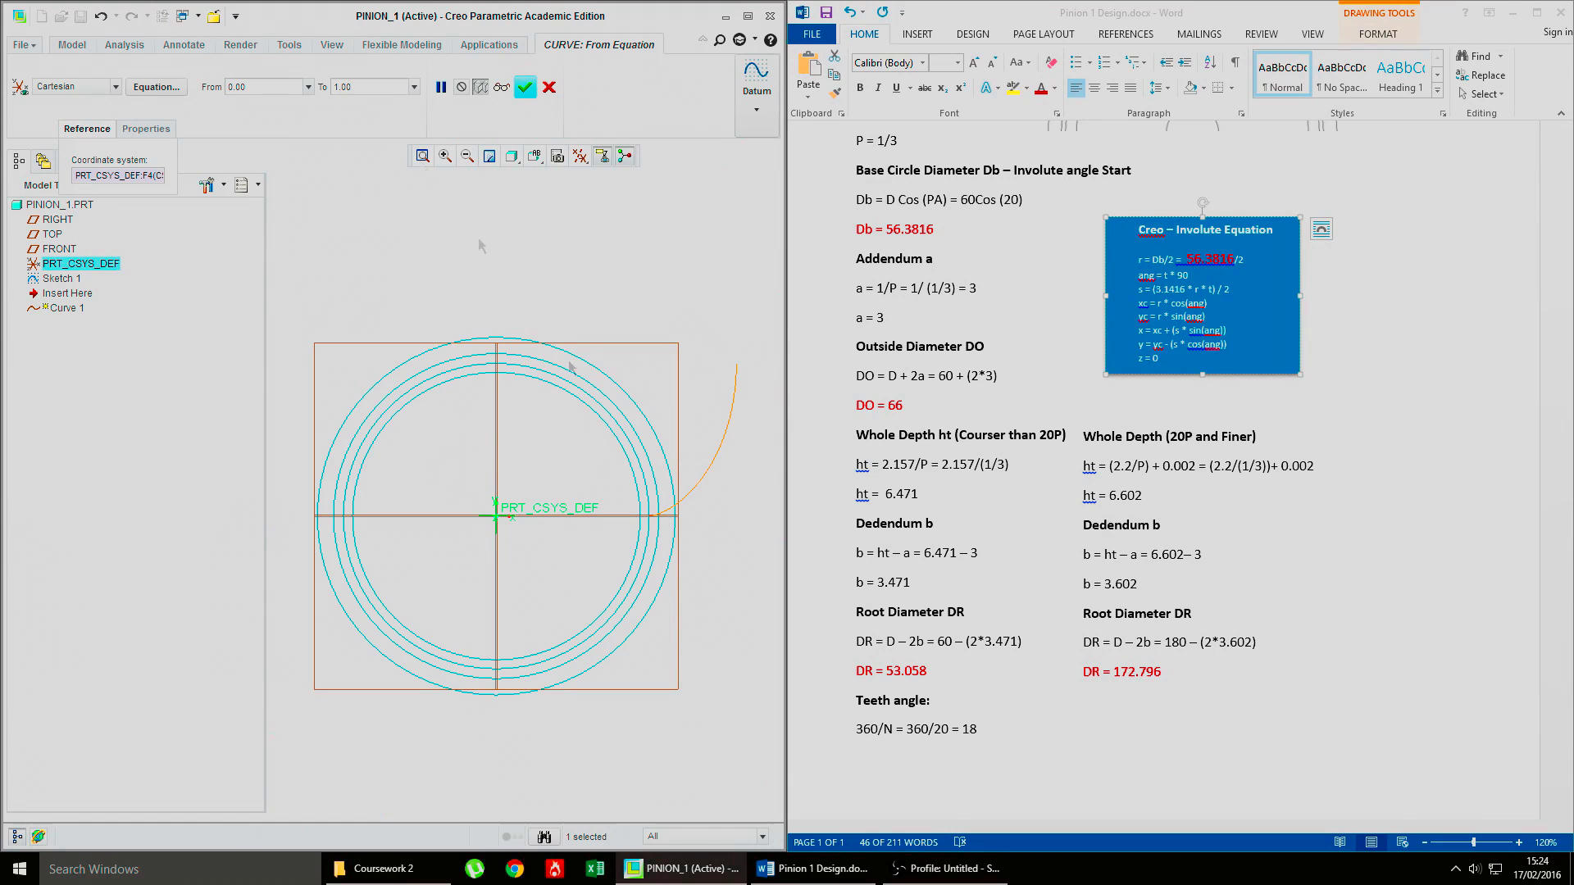
pyautogui.click(375, 91)
pyautogui.doubleClick(360, 91)
pyautogui.write('0.3')
pyautogui.press('Return')
# Step: Set the end of the involute curve's parameter range to 0.4 and complete the curve
pyautogui.moveTo(356, 90); pyautogui.dragTo(336, 92)
pyautogui.write('.4')
pyautogui.press('Return')
pyautogui.scroll(-5, 703, 545)
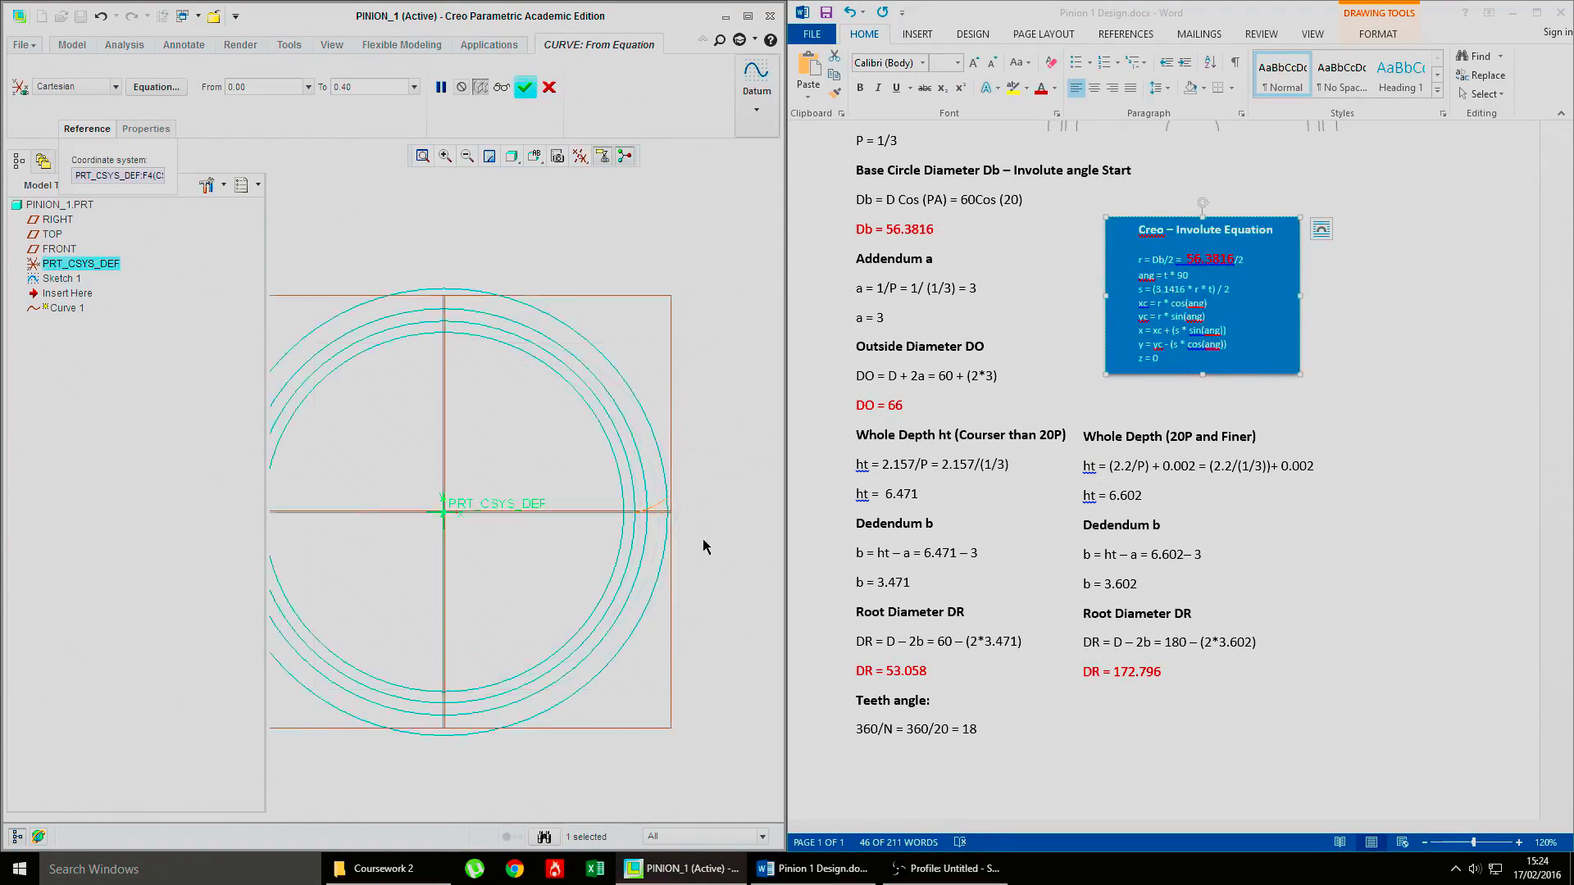
pyautogui.scroll(-3, 653, 454)
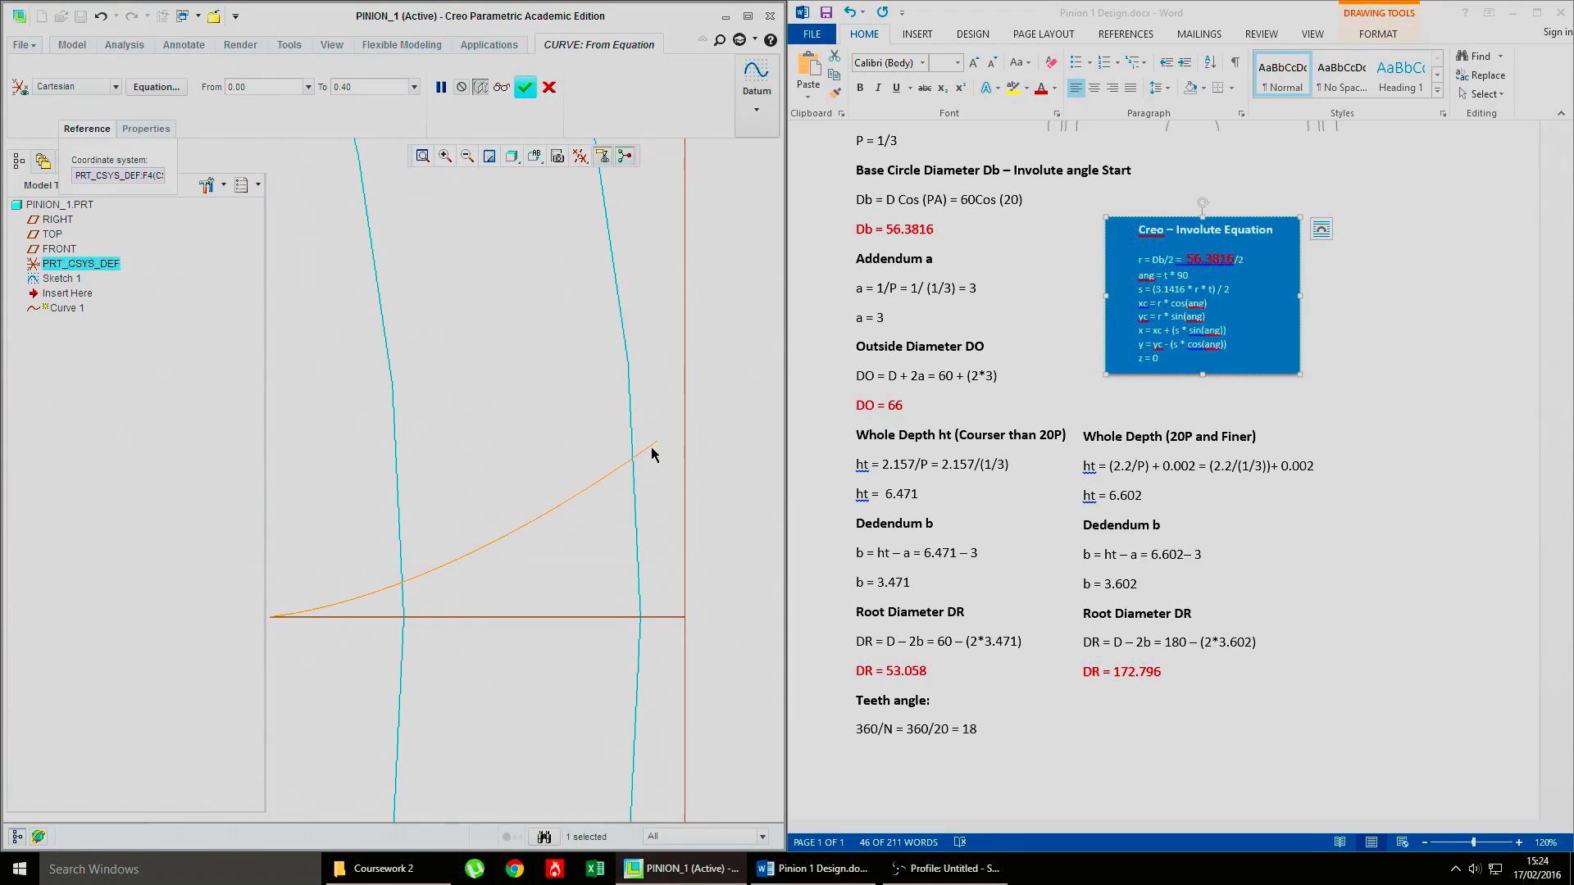
pyautogui.scroll(4, 666, 433)
pyautogui.scroll(1, 553, 465)
pyautogui.scroll(1, 553, 460)
pyautogui.keyDown('shift'); pyautogui.moveTo(498, 435); pyautogui.dragTo(655, 475, button='middle'); pyautogui.keyUp('shift')
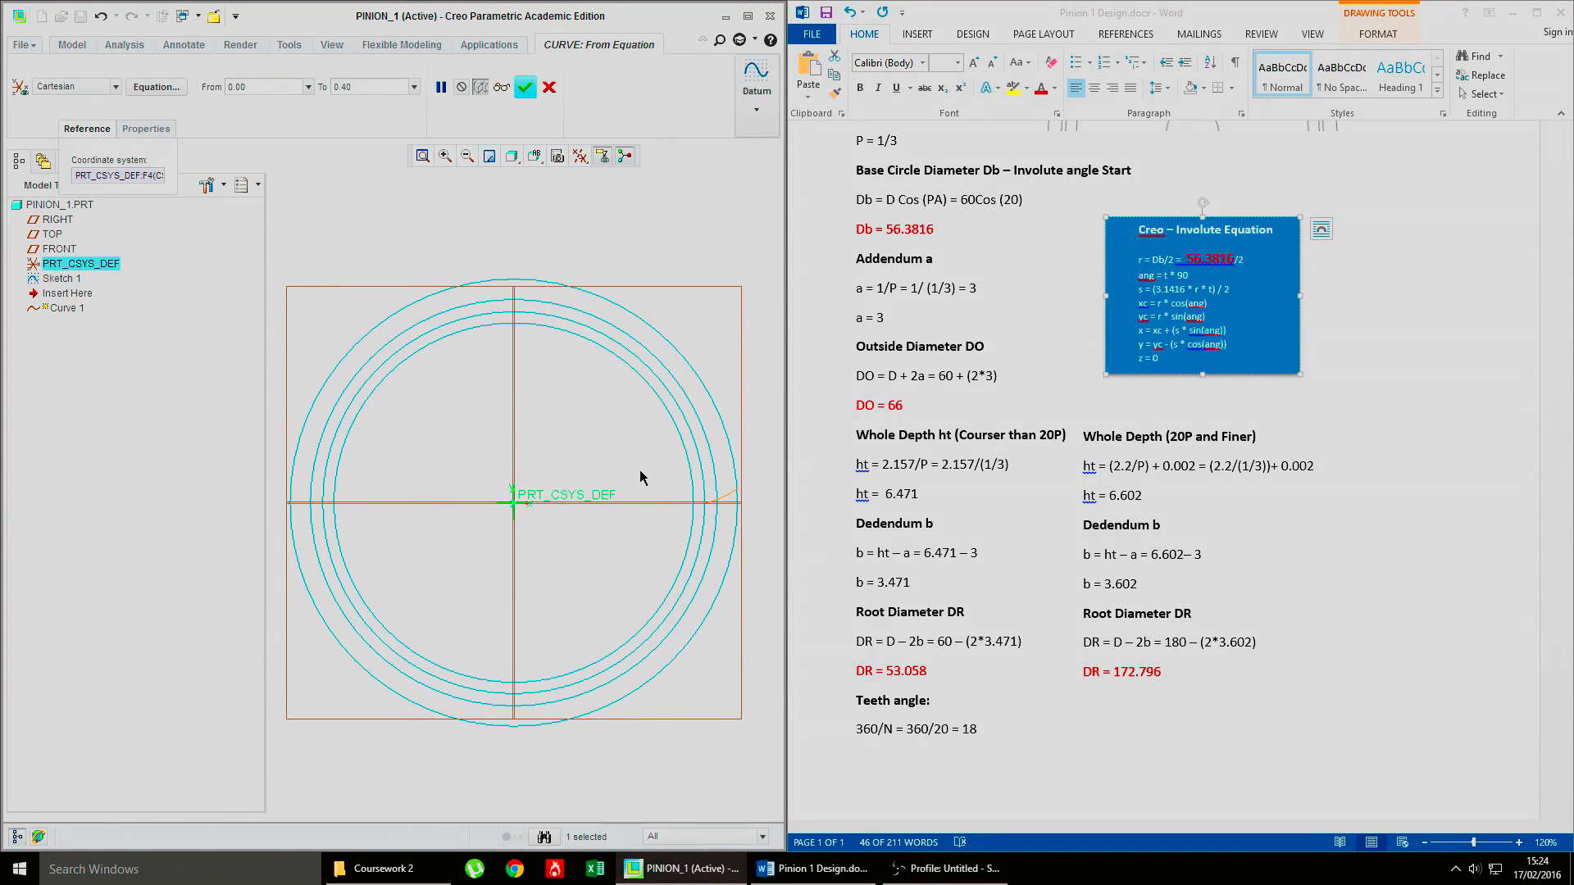
pyautogui.keyDown('shift'); pyautogui.moveTo(643, 480); pyautogui.dragTo(597, 460, button='middle'); pyautogui.keyUp('shift')
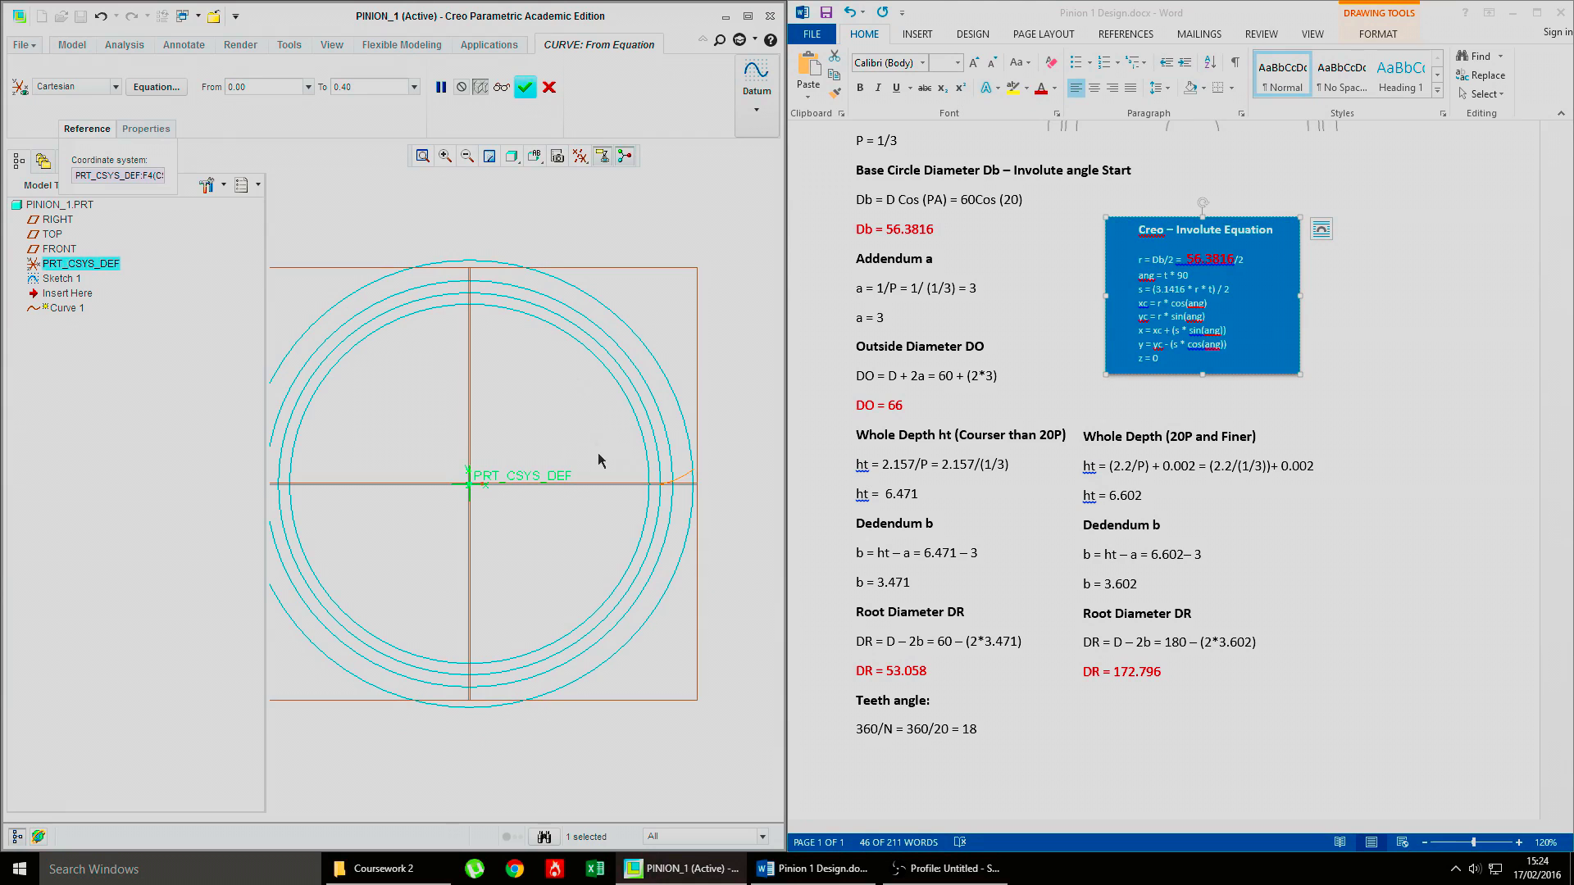
pyautogui.click(525, 87)
# Step: Copy the involute curve and paste it with Paste Special, applying move/rotate transformations to the copy
pyautogui.scroll(-3, 677, 492)
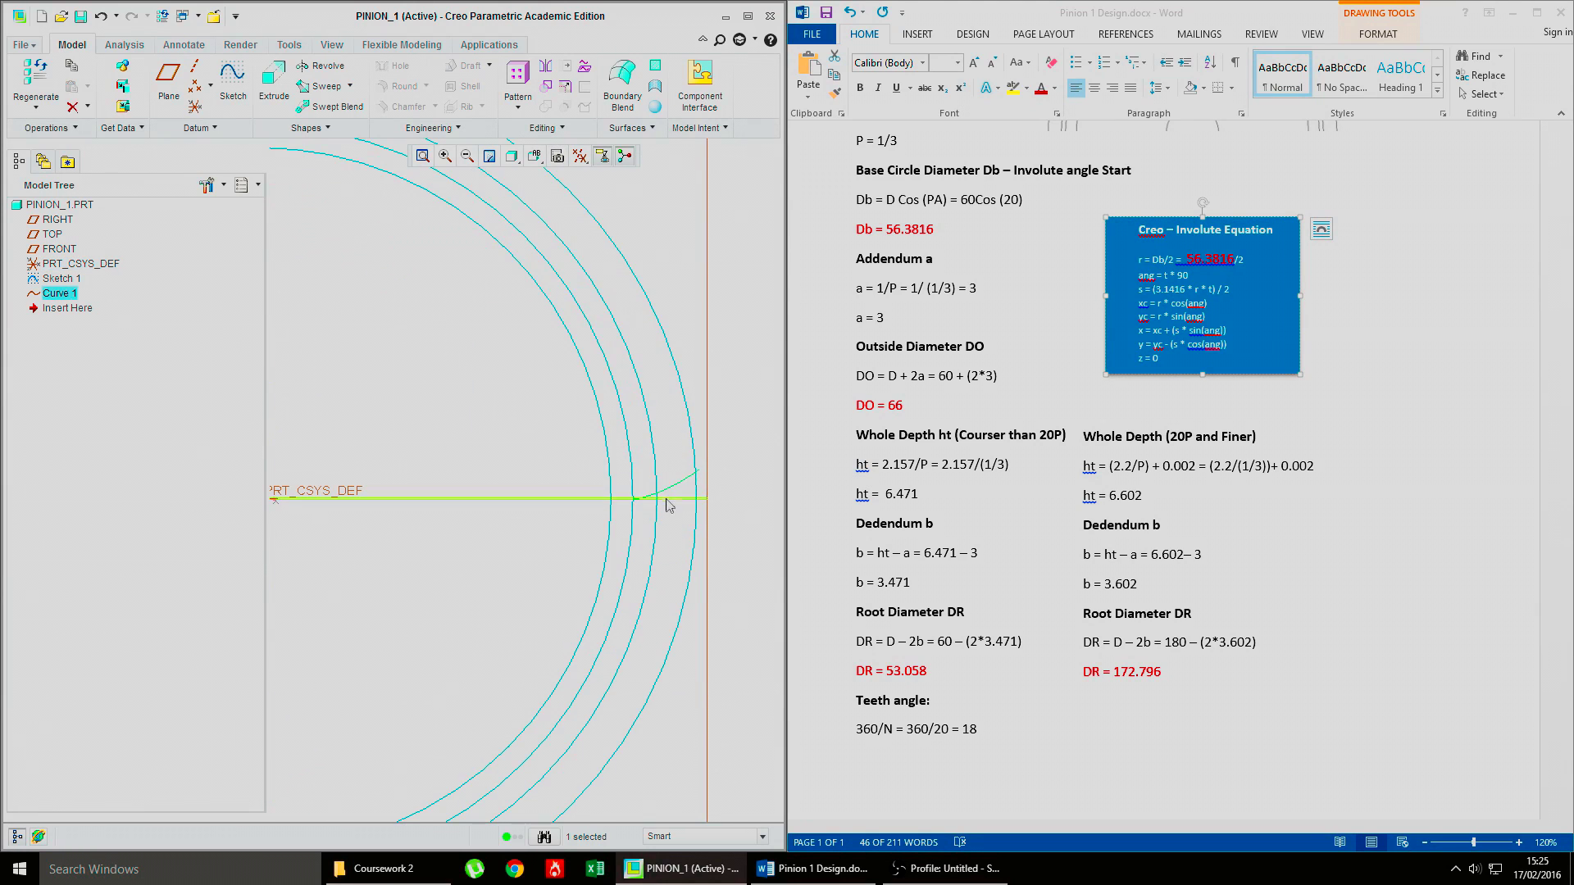
pyautogui.scroll(5, 512, 454)
pyautogui.scroll(-4, 515, 453)
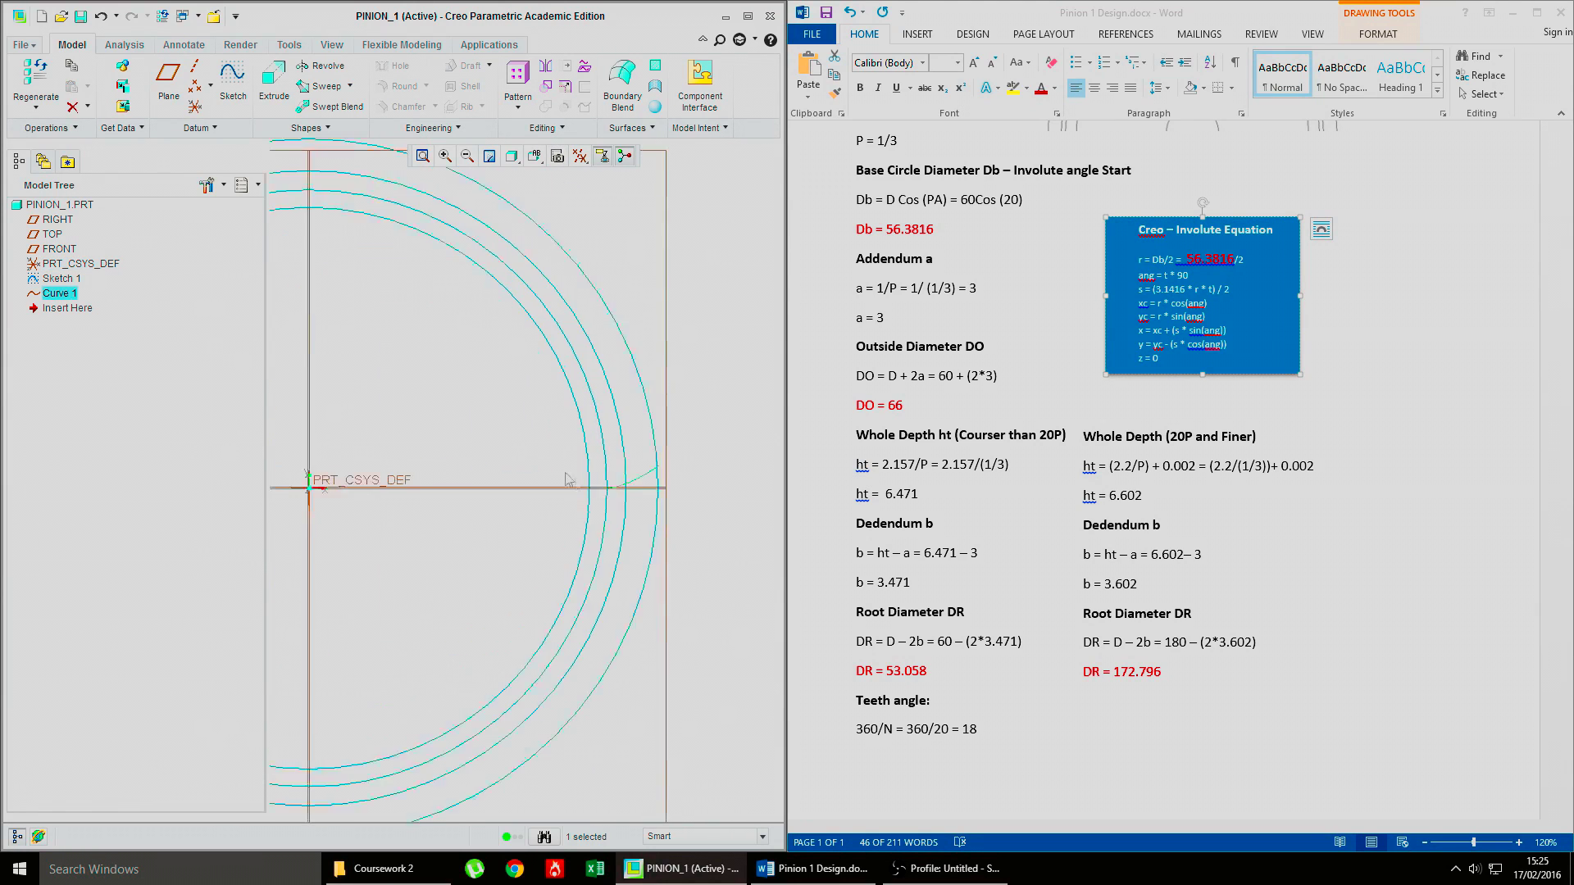
pyautogui.click(641, 504)
pyautogui.click(635, 459)
pyautogui.click(62, 296)
pyautogui.click(90, 87)
pyautogui.click(123, 130)
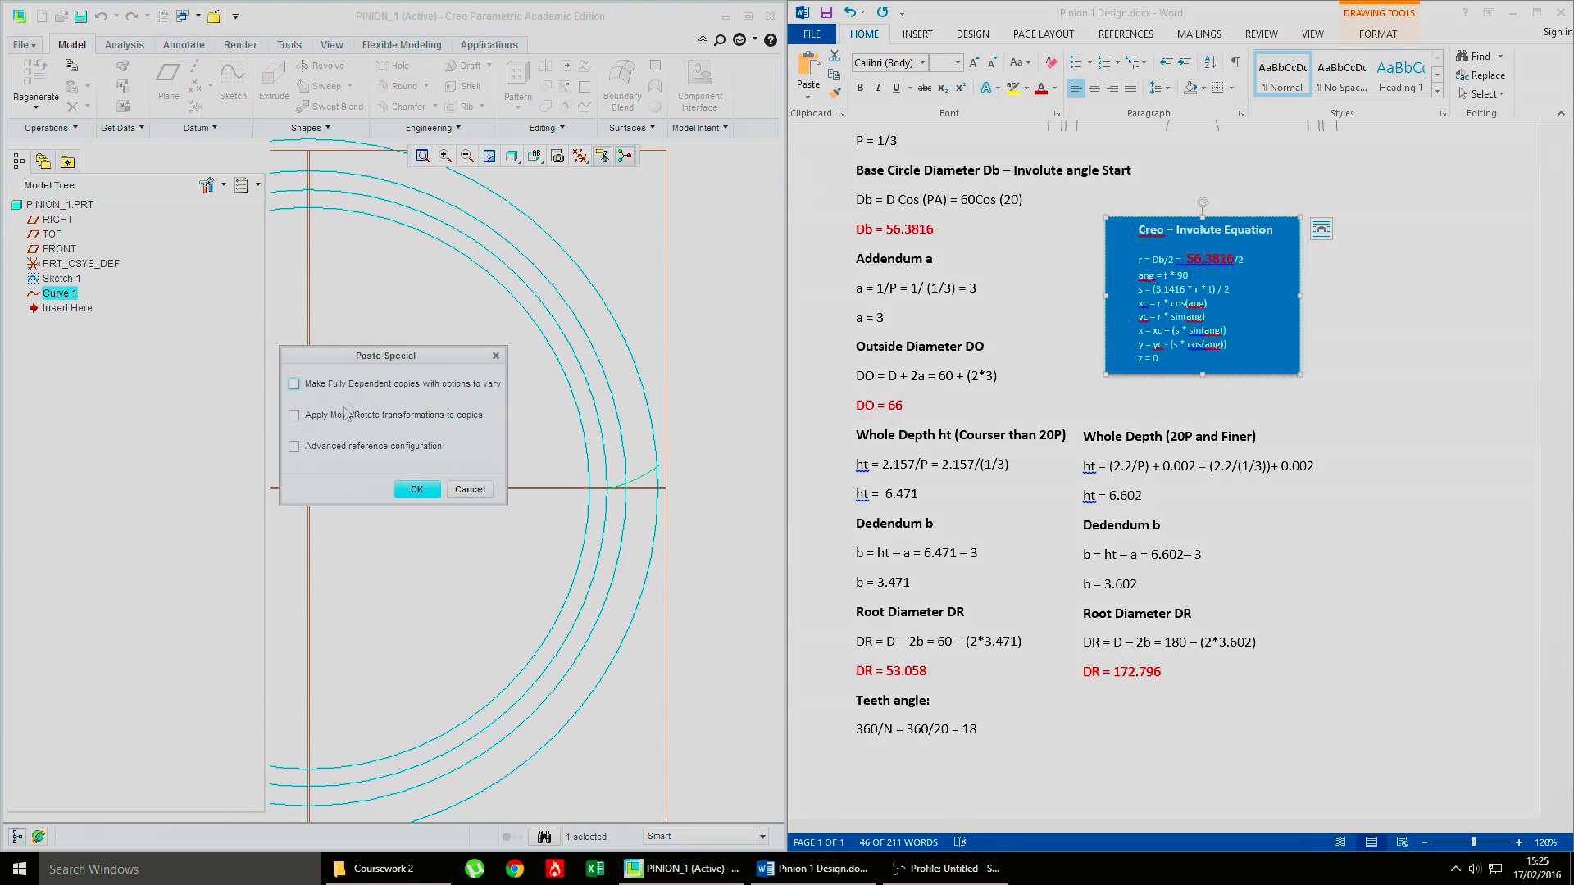
pyautogui.click(294, 415)
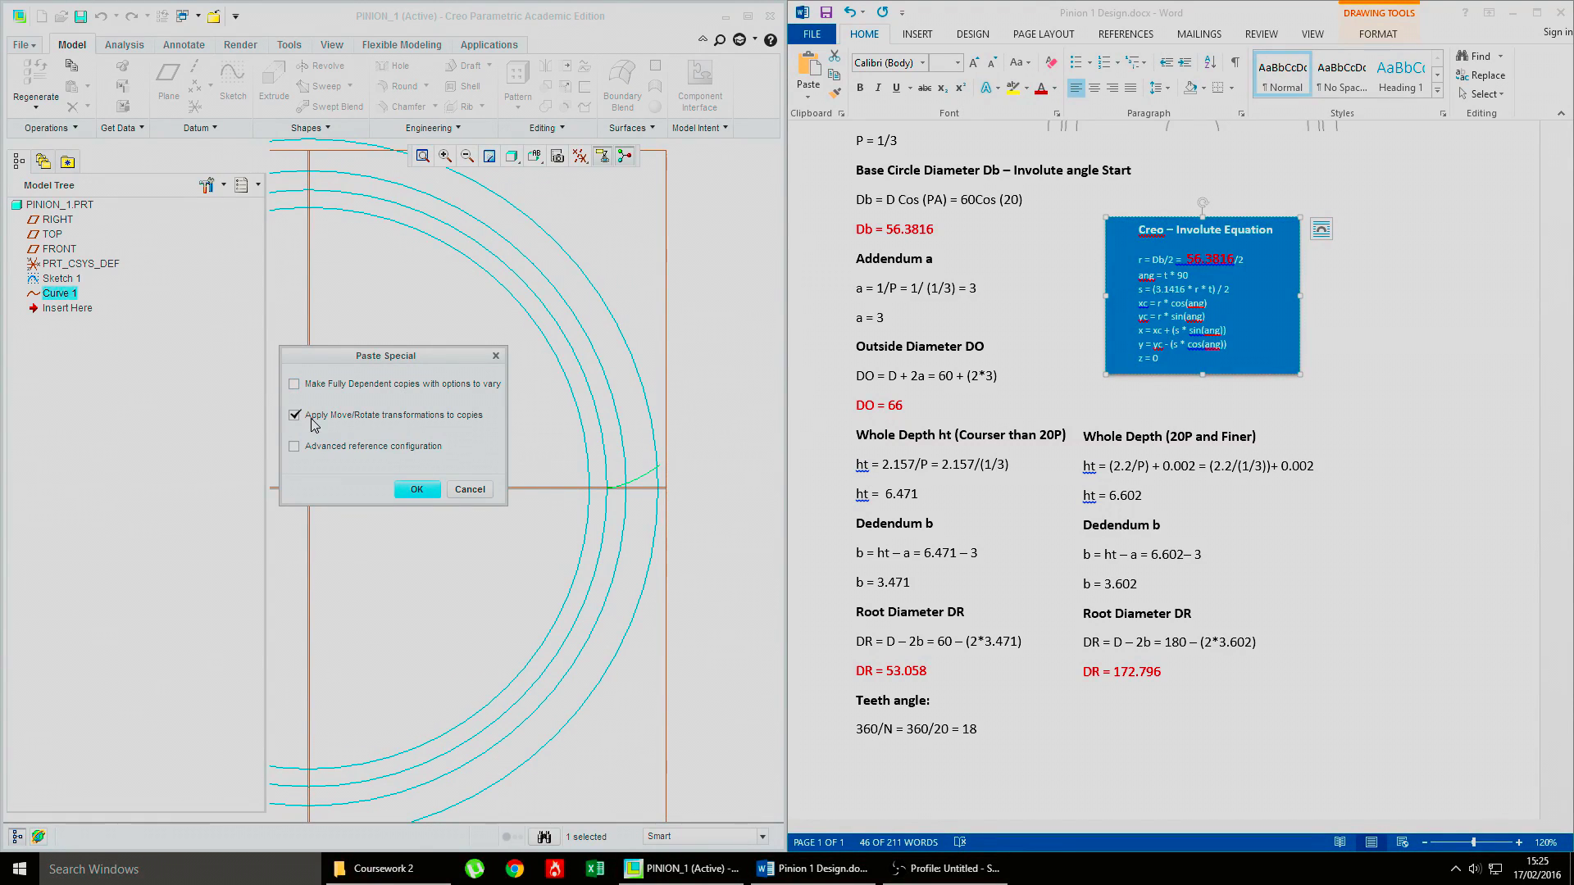
pyautogui.click(411, 492)
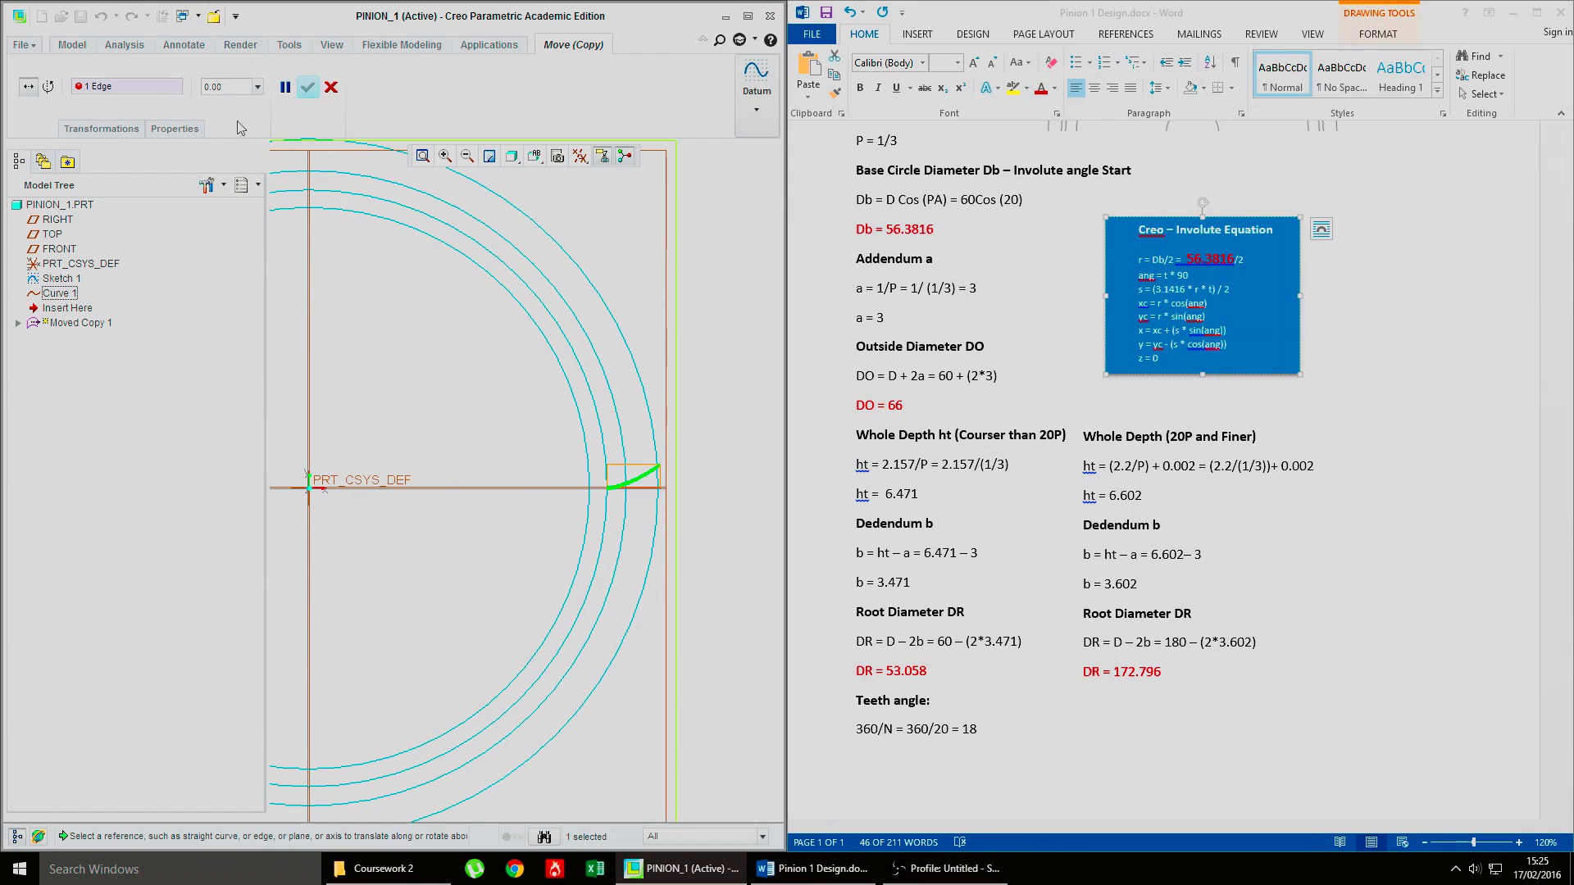
# Step: Switch the curve copy's transformation to rotation about the Z axis of PRT_CSYS_DEF
pyautogui.moveTo(418, 376); pyautogui.dragTo(524, 385, button='middle')
pyautogui.scroll(-1, 524, 385)
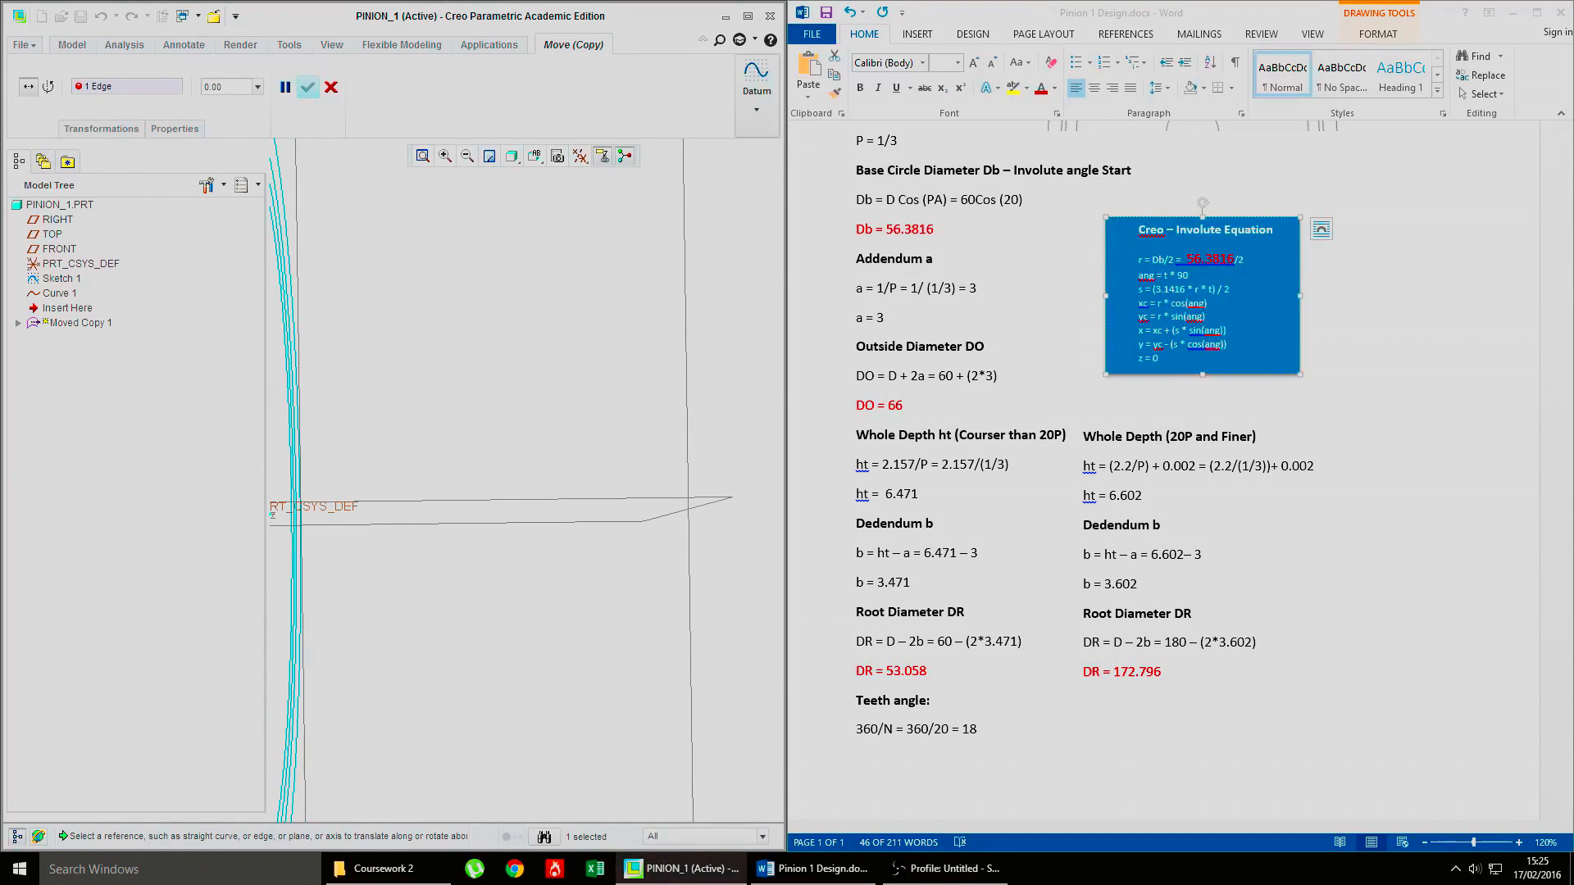
pyautogui.click(534, 155)
pyautogui.click(514, 159)
pyautogui.click(535, 156)
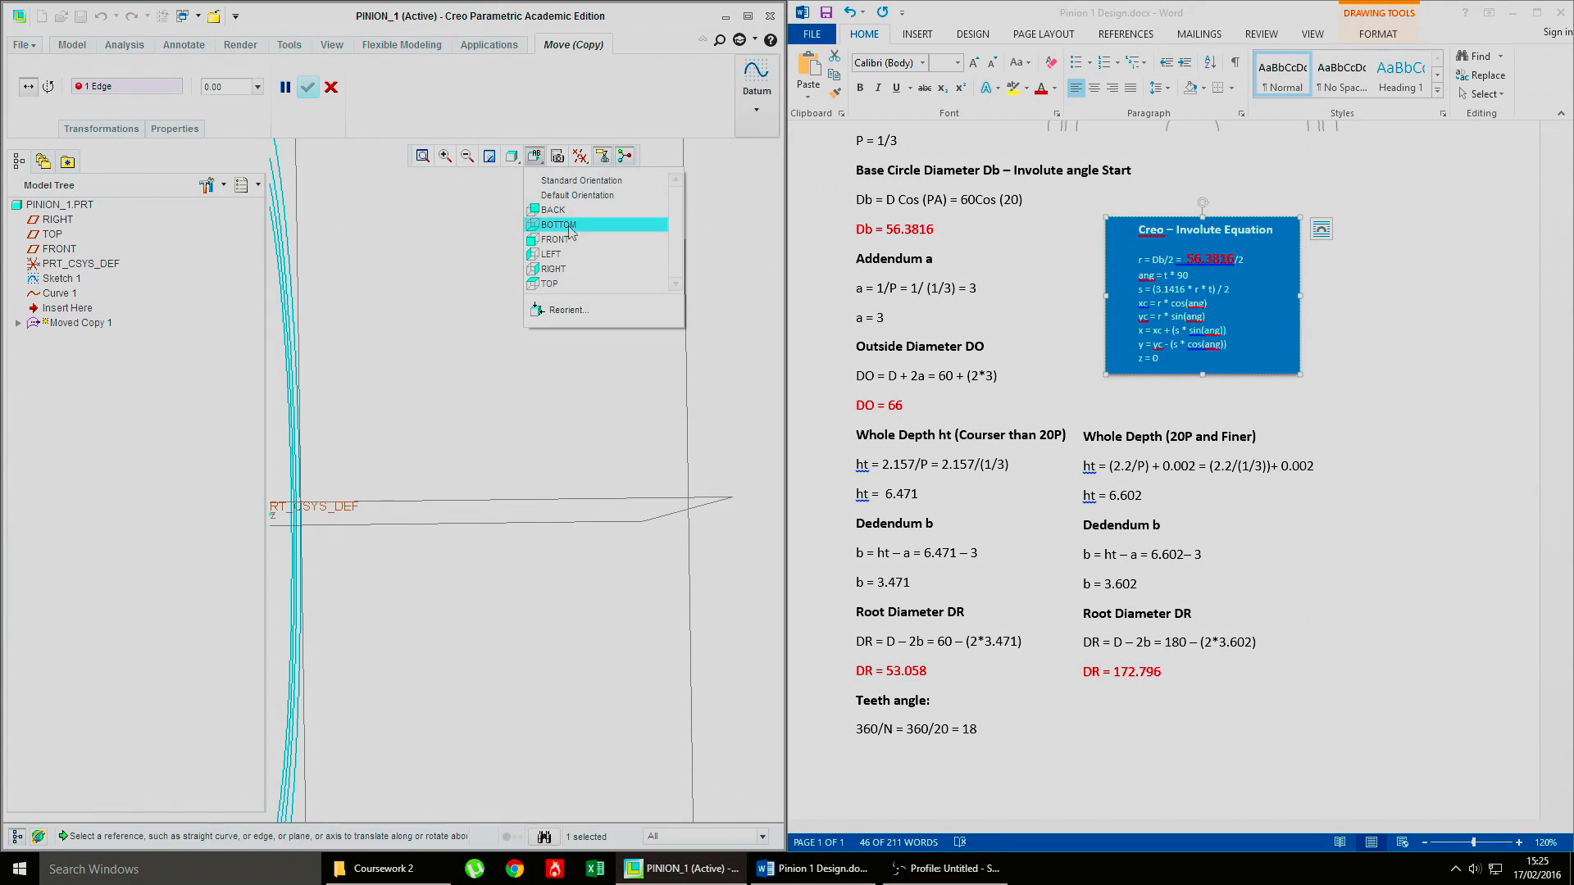
pyautogui.click(556, 239)
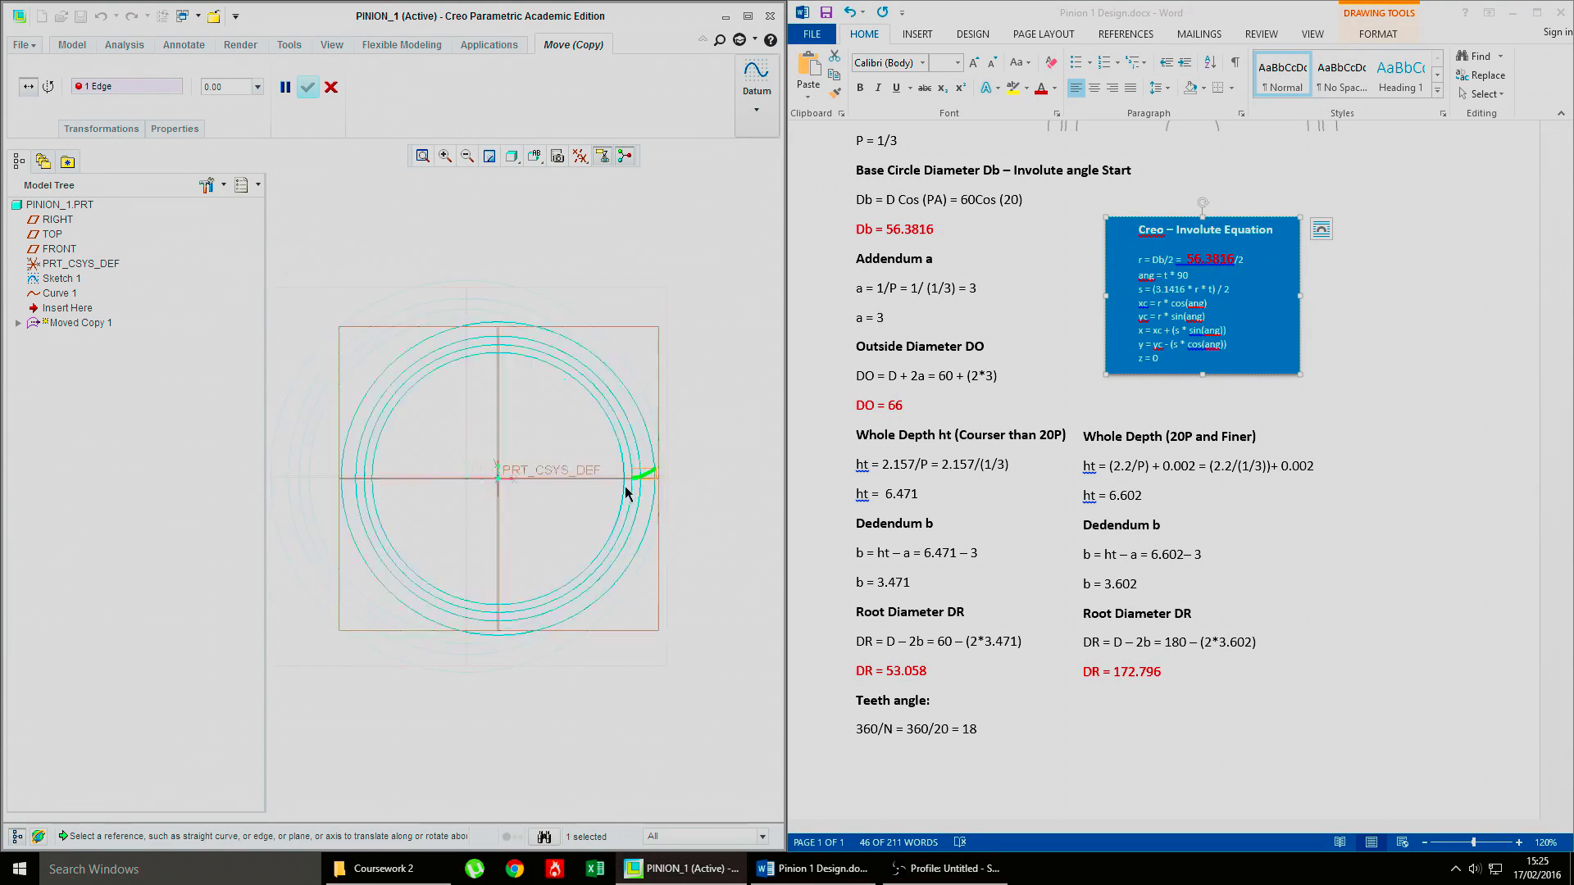
pyautogui.scroll(5, 640, 475)
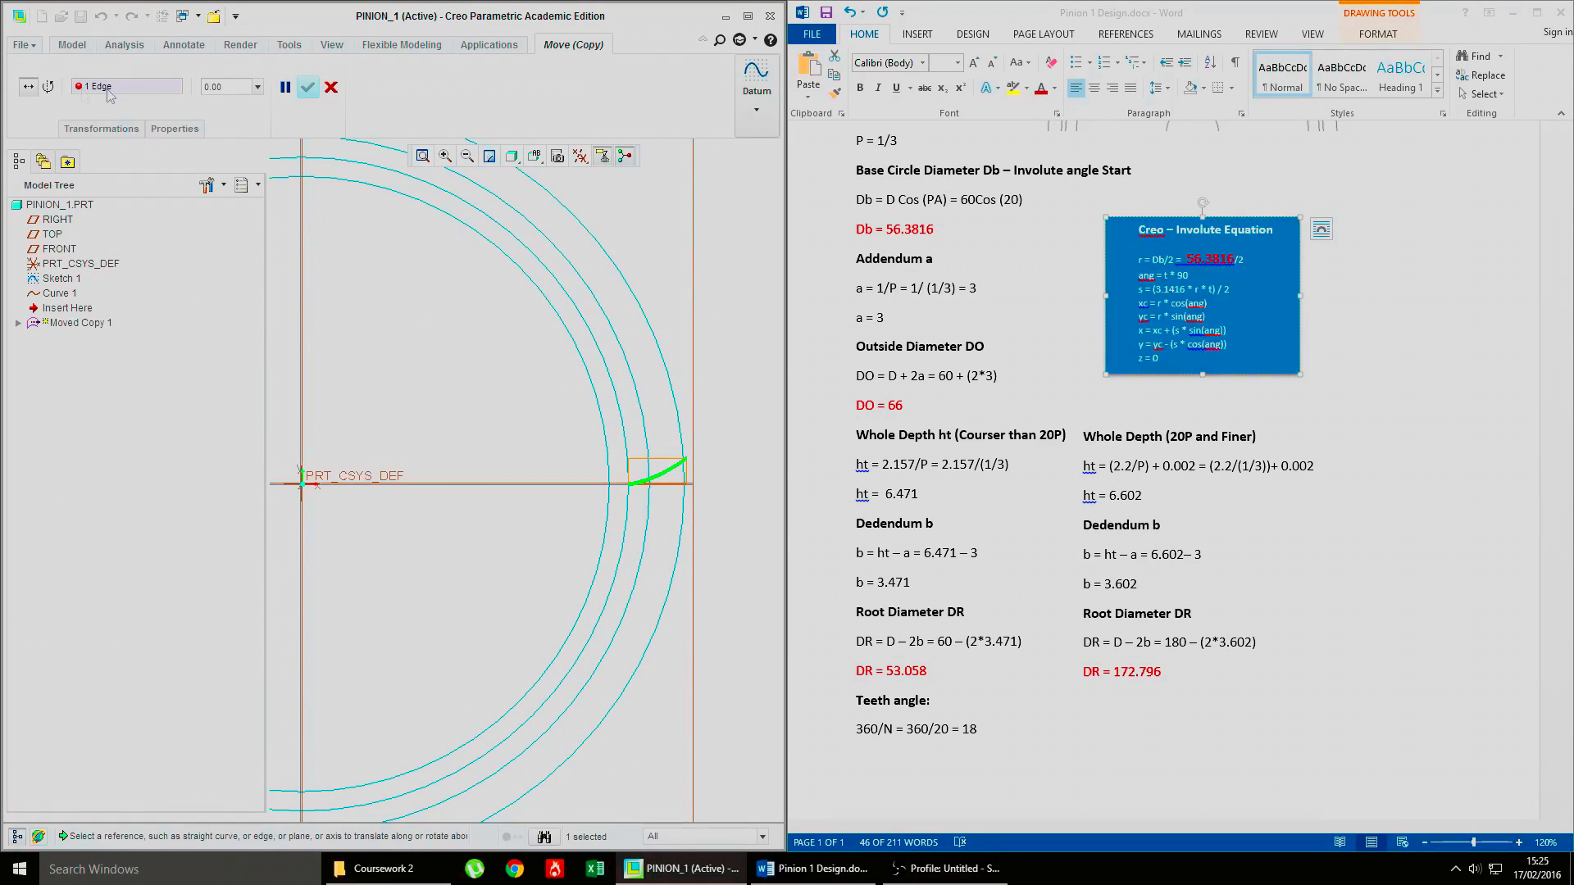
pyautogui.click(49, 87)
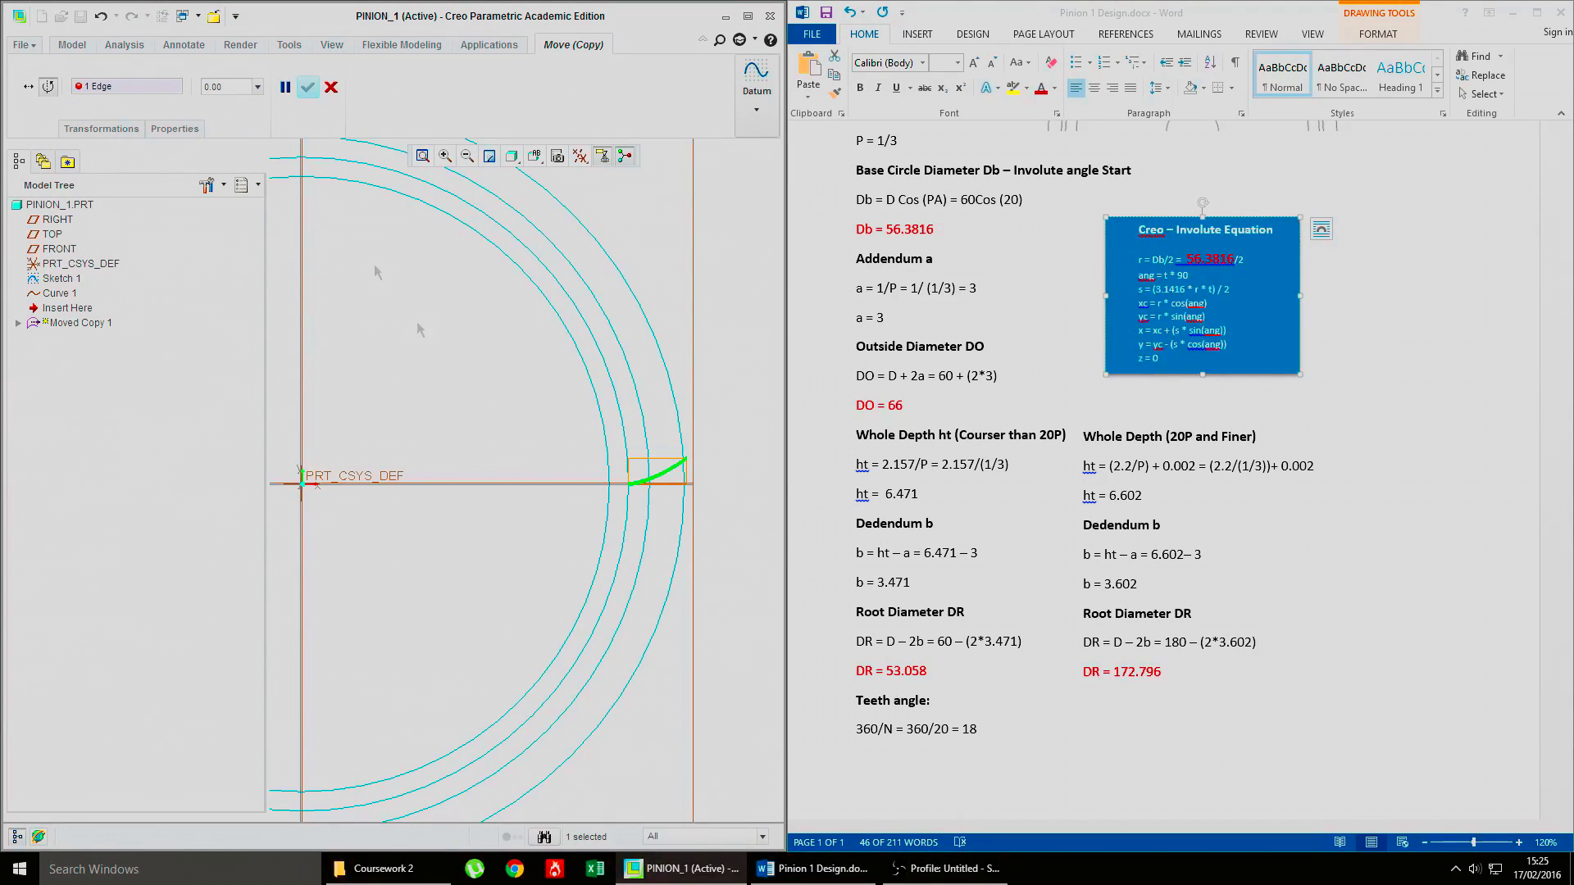
pyautogui.moveTo(442, 322); pyautogui.dragTo(390, 414, button='middle')
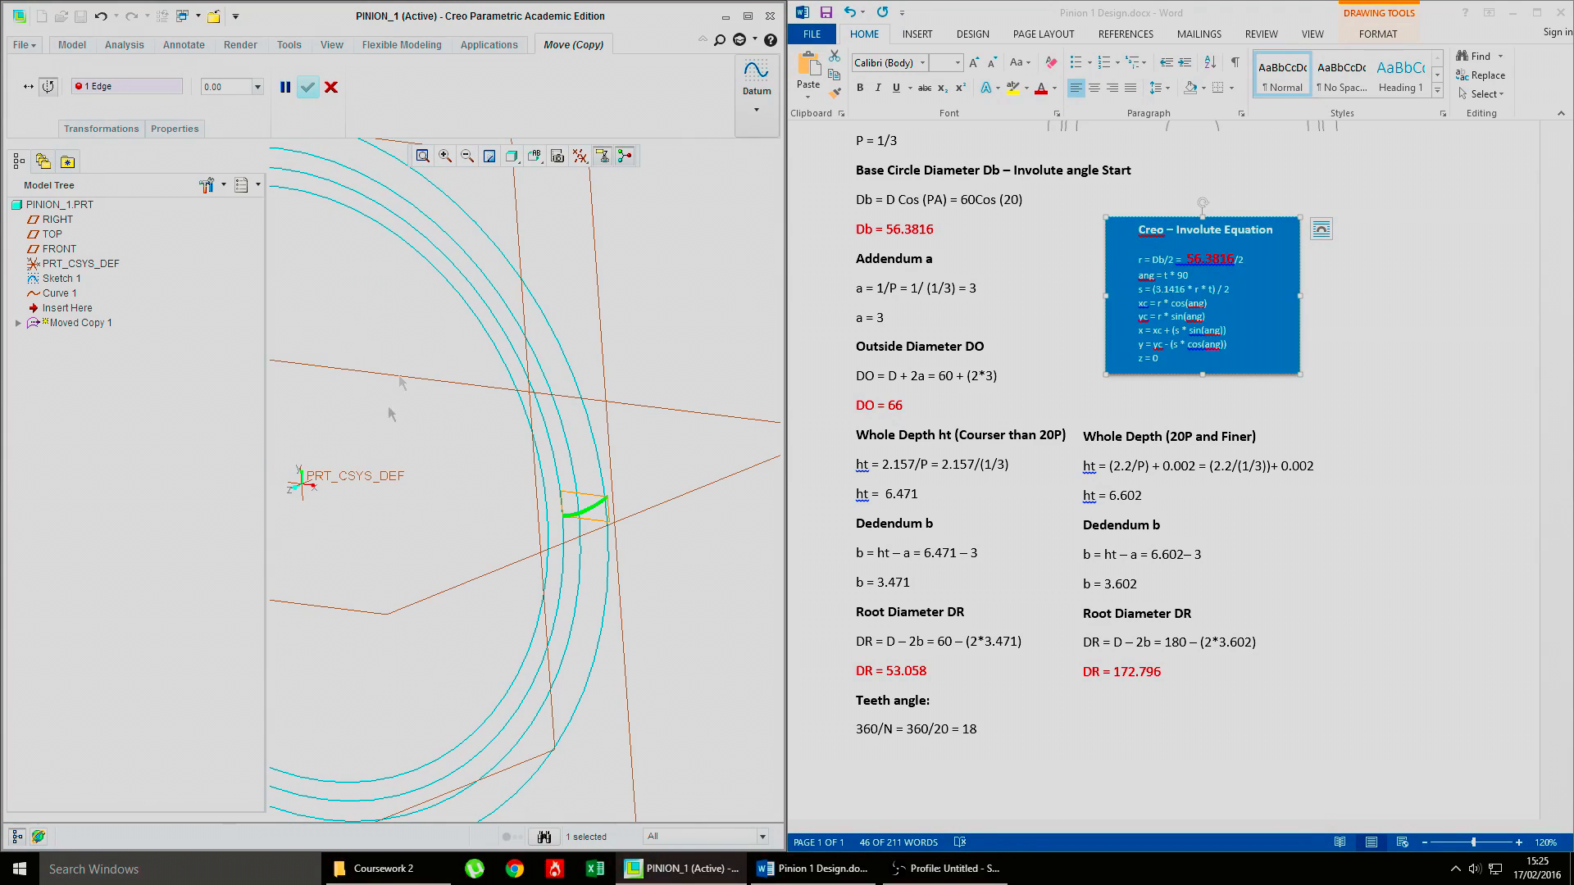
pyautogui.click(292, 494)
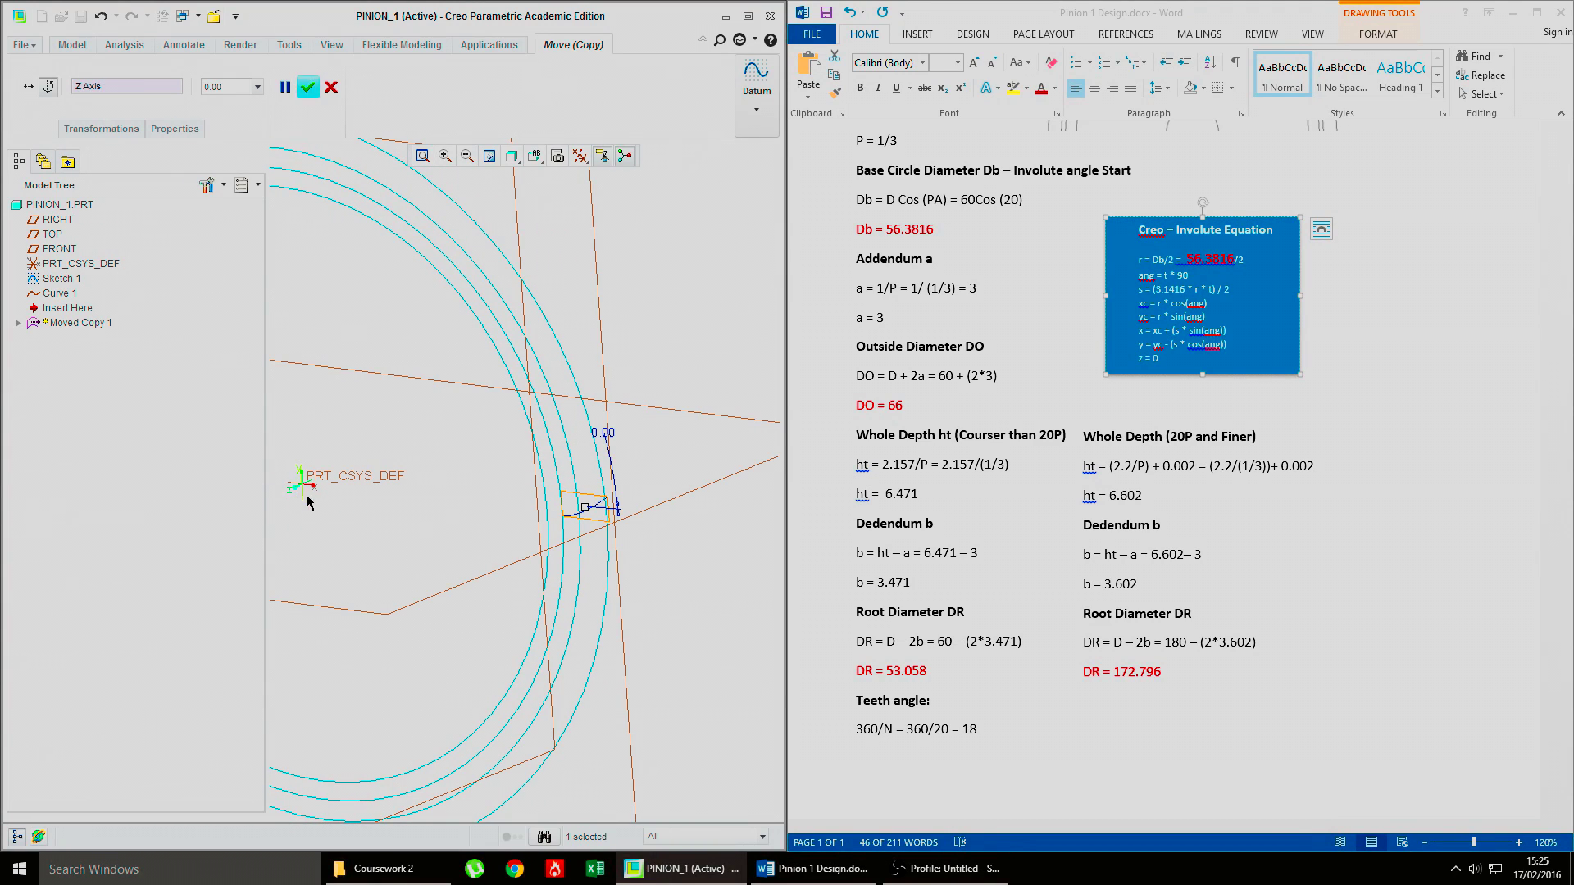
# Step: Set the copied curve's rotation angle to 18 degrees, complete the copy and clear the selection
pyautogui.moveTo(460, 418); pyautogui.dragTo(289, 204, button='middle')
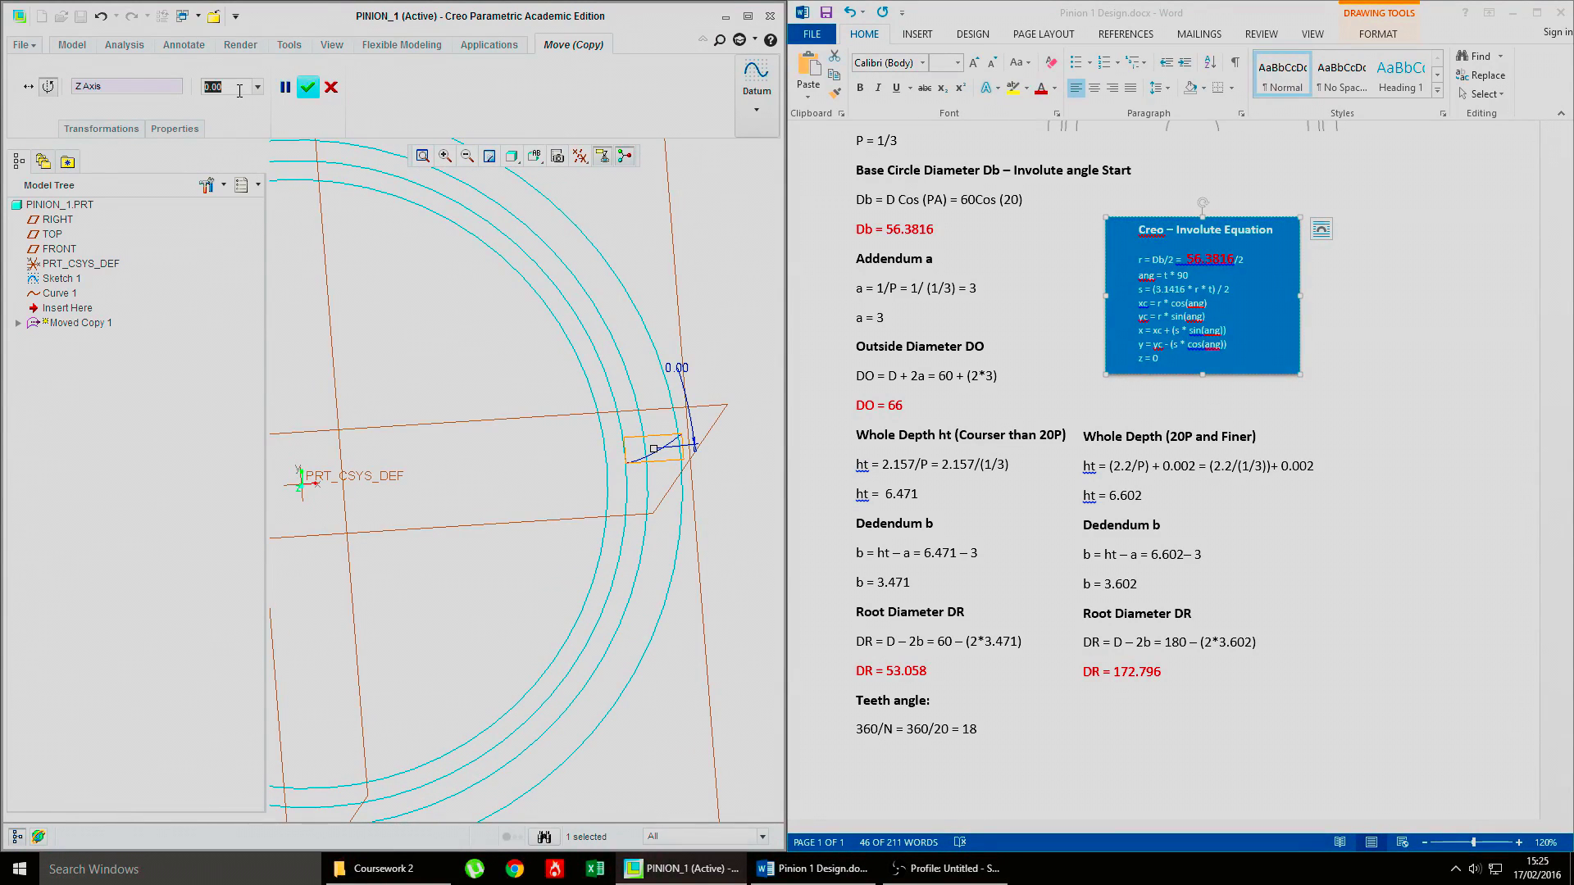
pyautogui.write('18')
pyautogui.click(308, 88)
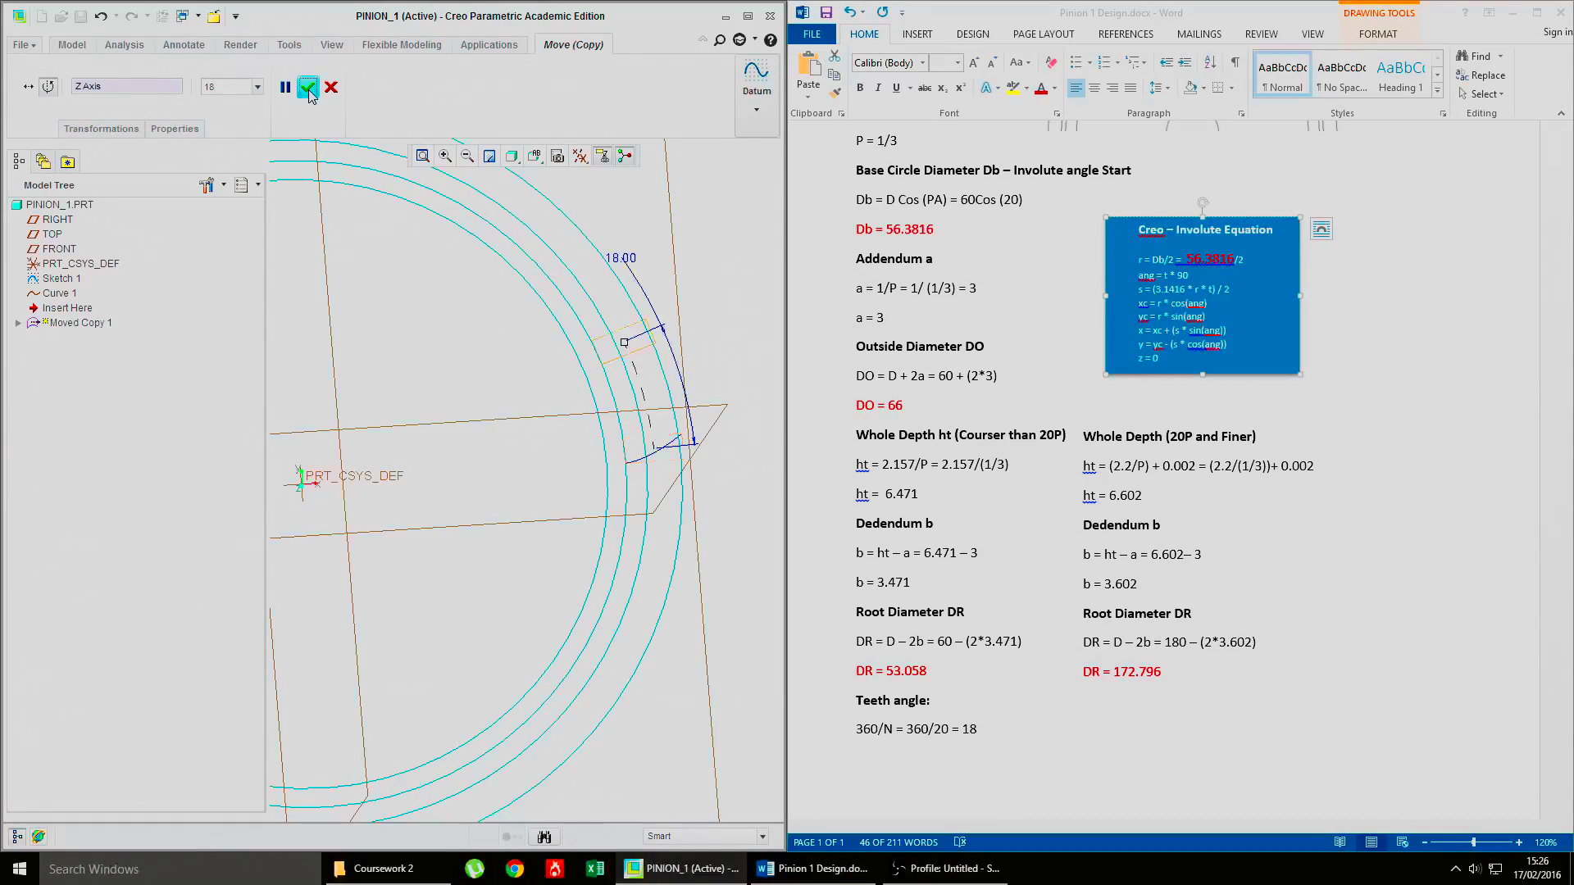
pyautogui.moveTo(512, 376); pyautogui.dragTo(530, 369, button='middle')
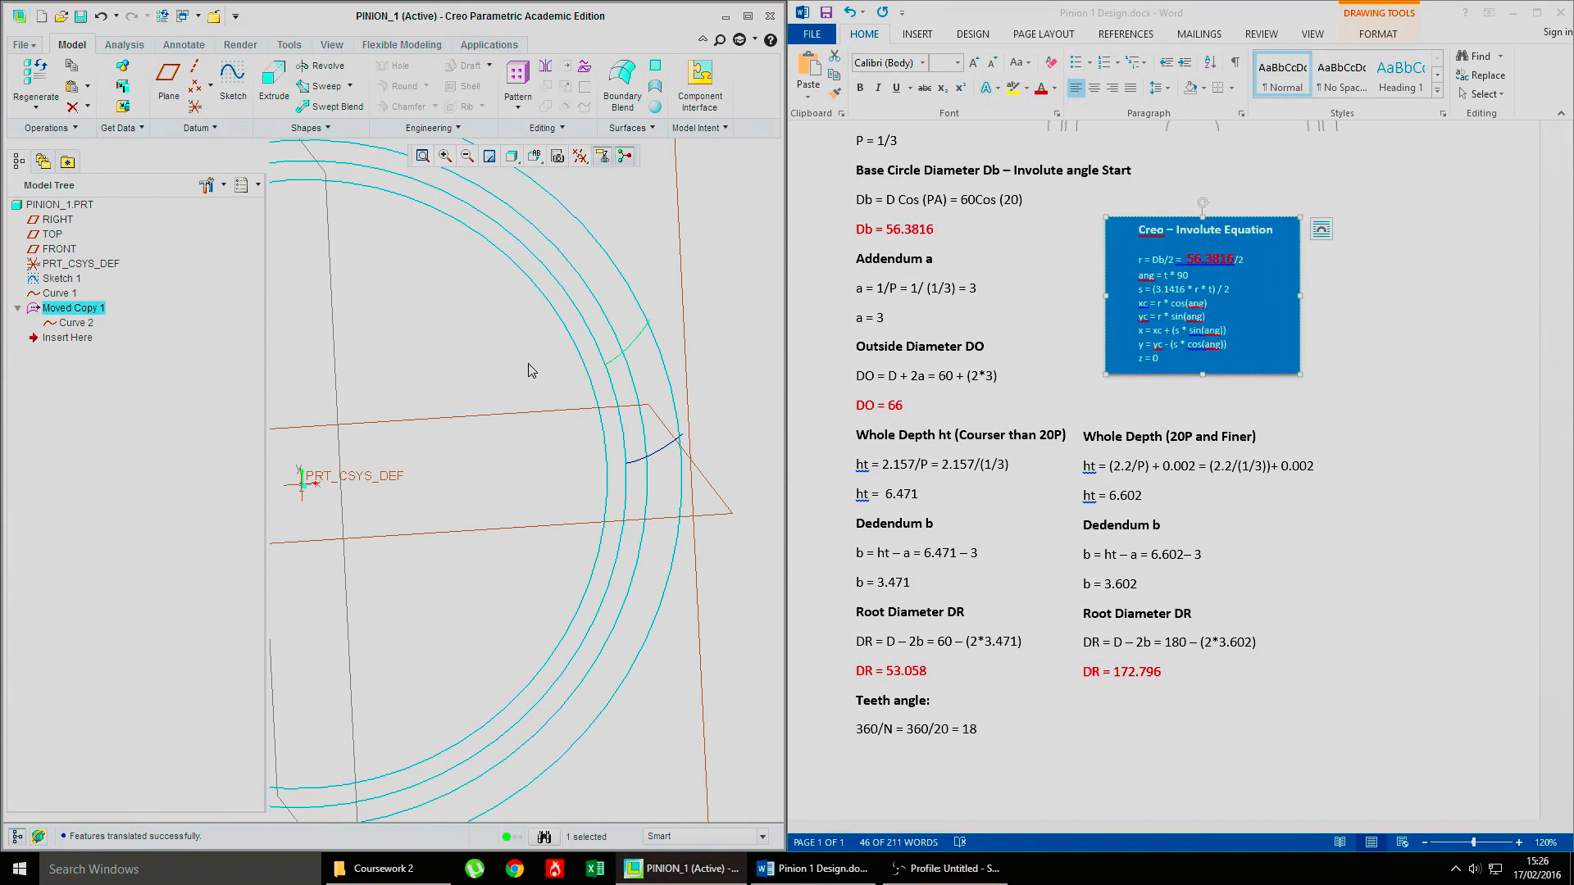
pyautogui.click(601, 440)
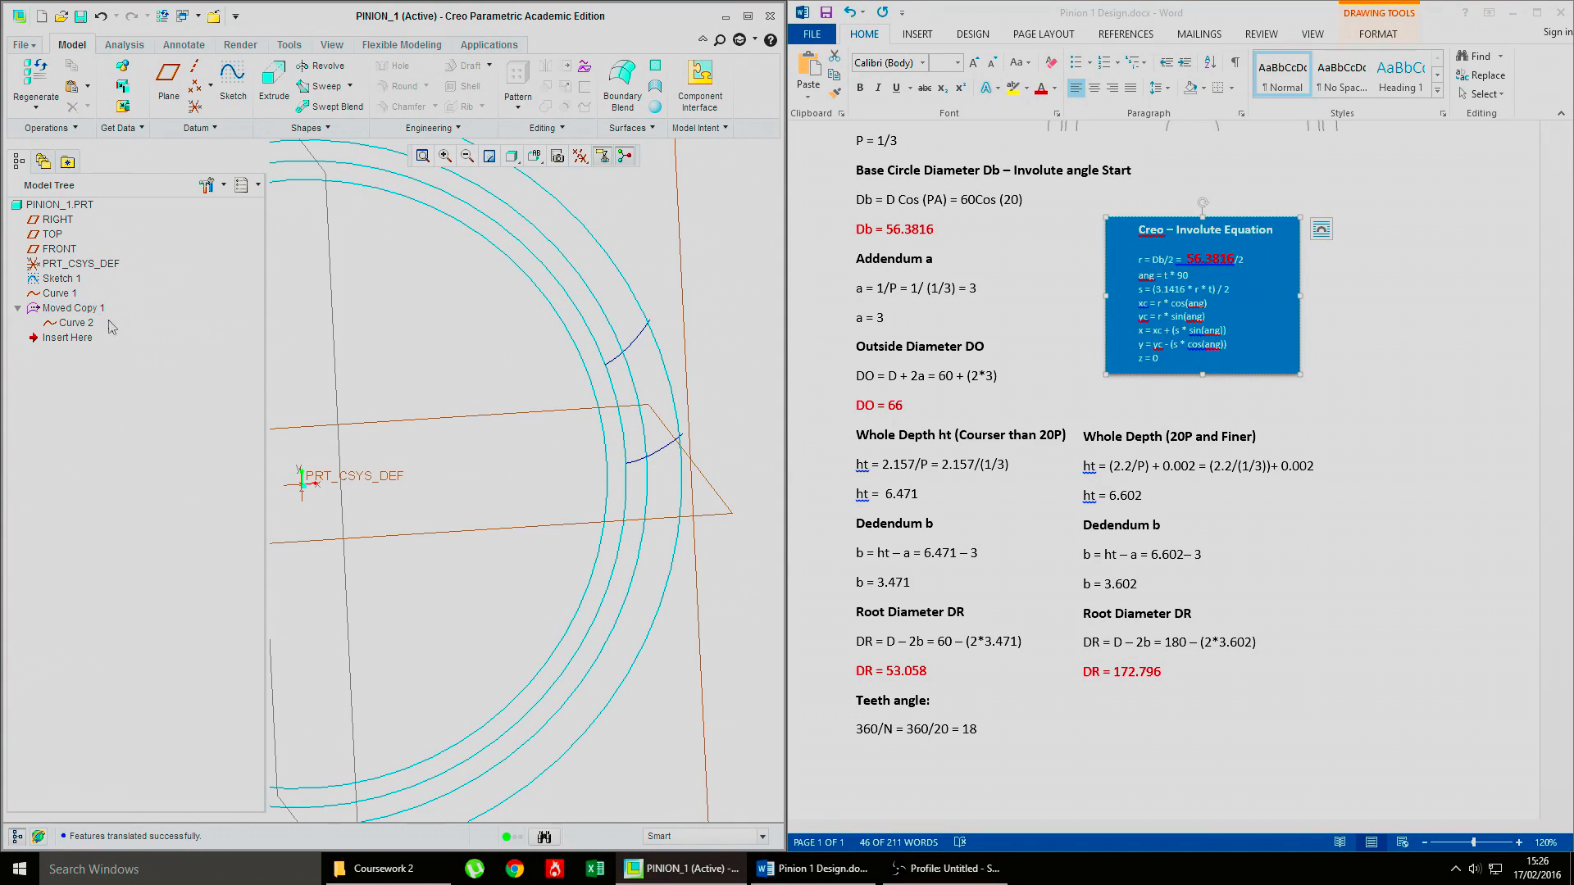
# Step: Copy the original involute Curve 1 and paste it with Paste Special, applying move/rotate transformations to the copy
pyautogui.click(61, 294)
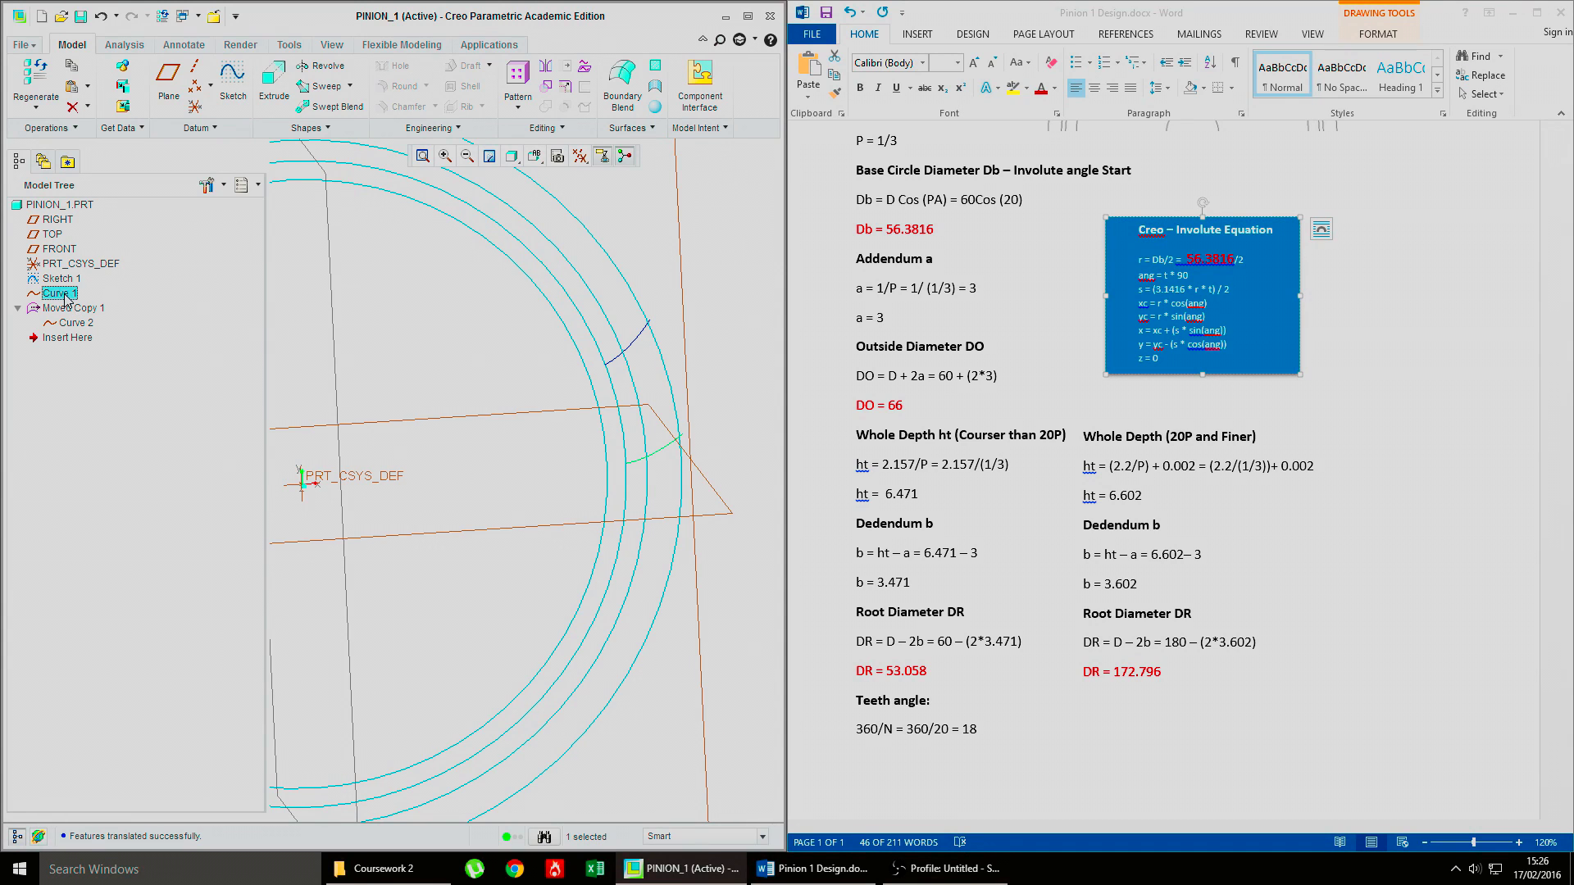
pyautogui.click(88, 85)
pyautogui.click(115, 131)
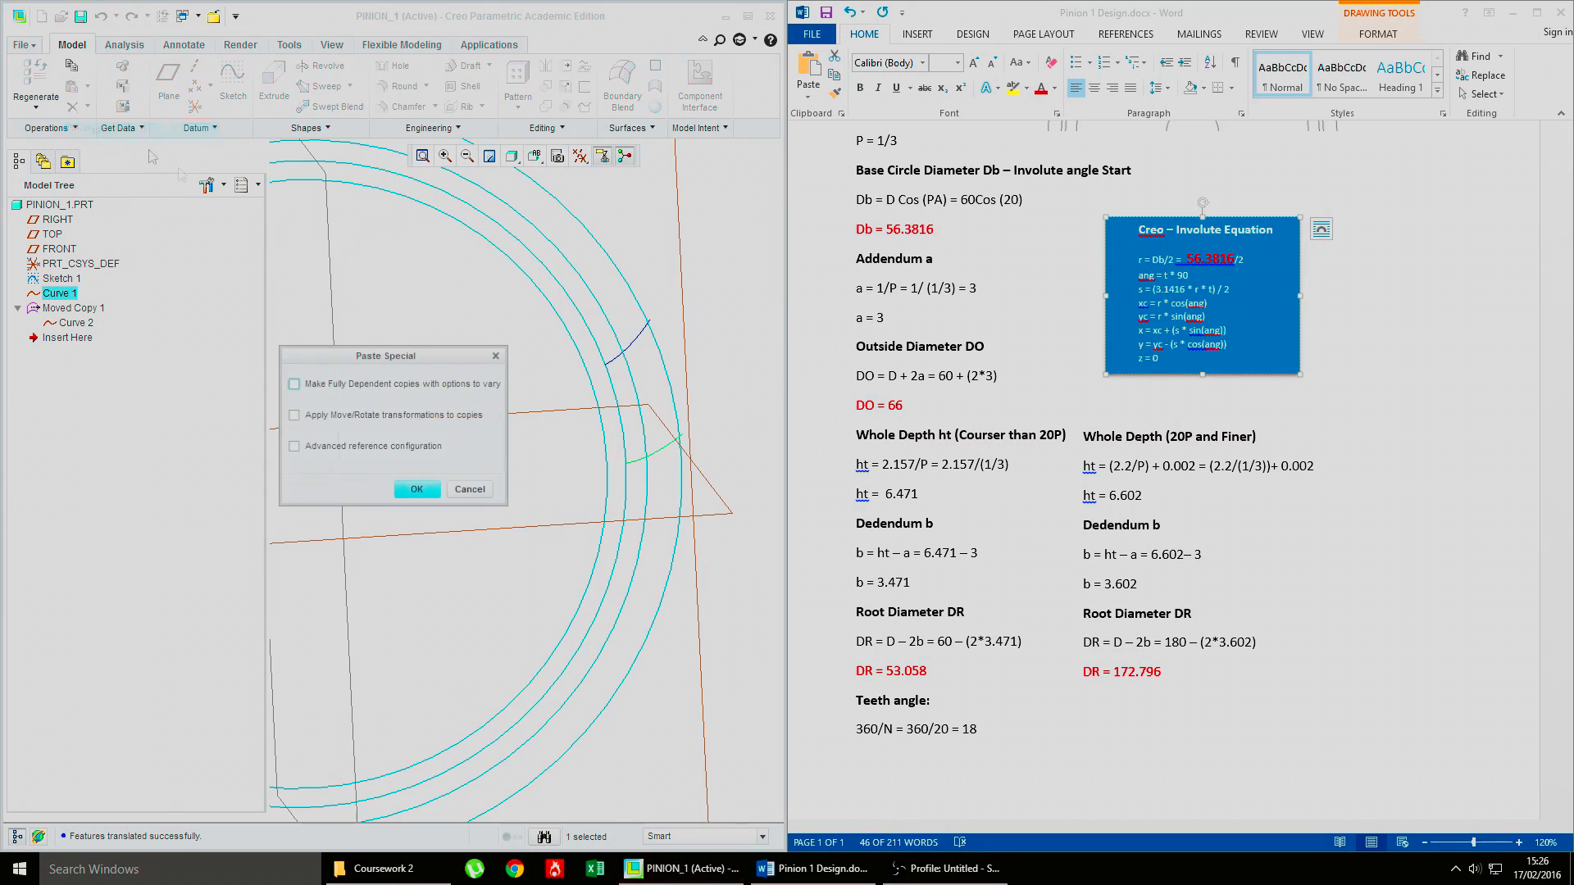
pyautogui.click(349, 418)
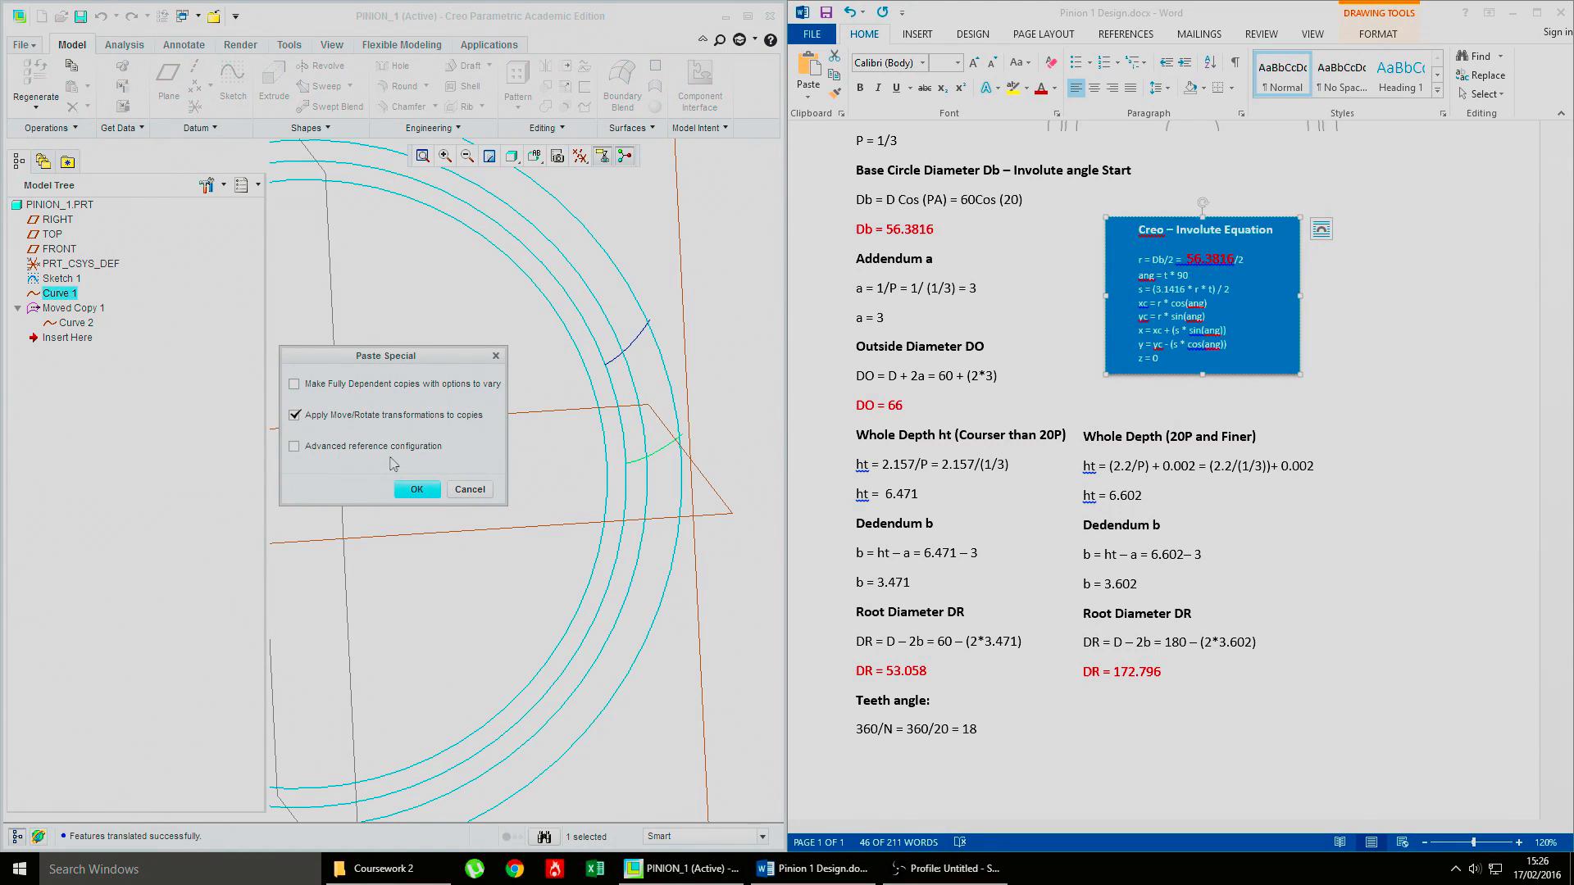
pyautogui.click(417, 490)
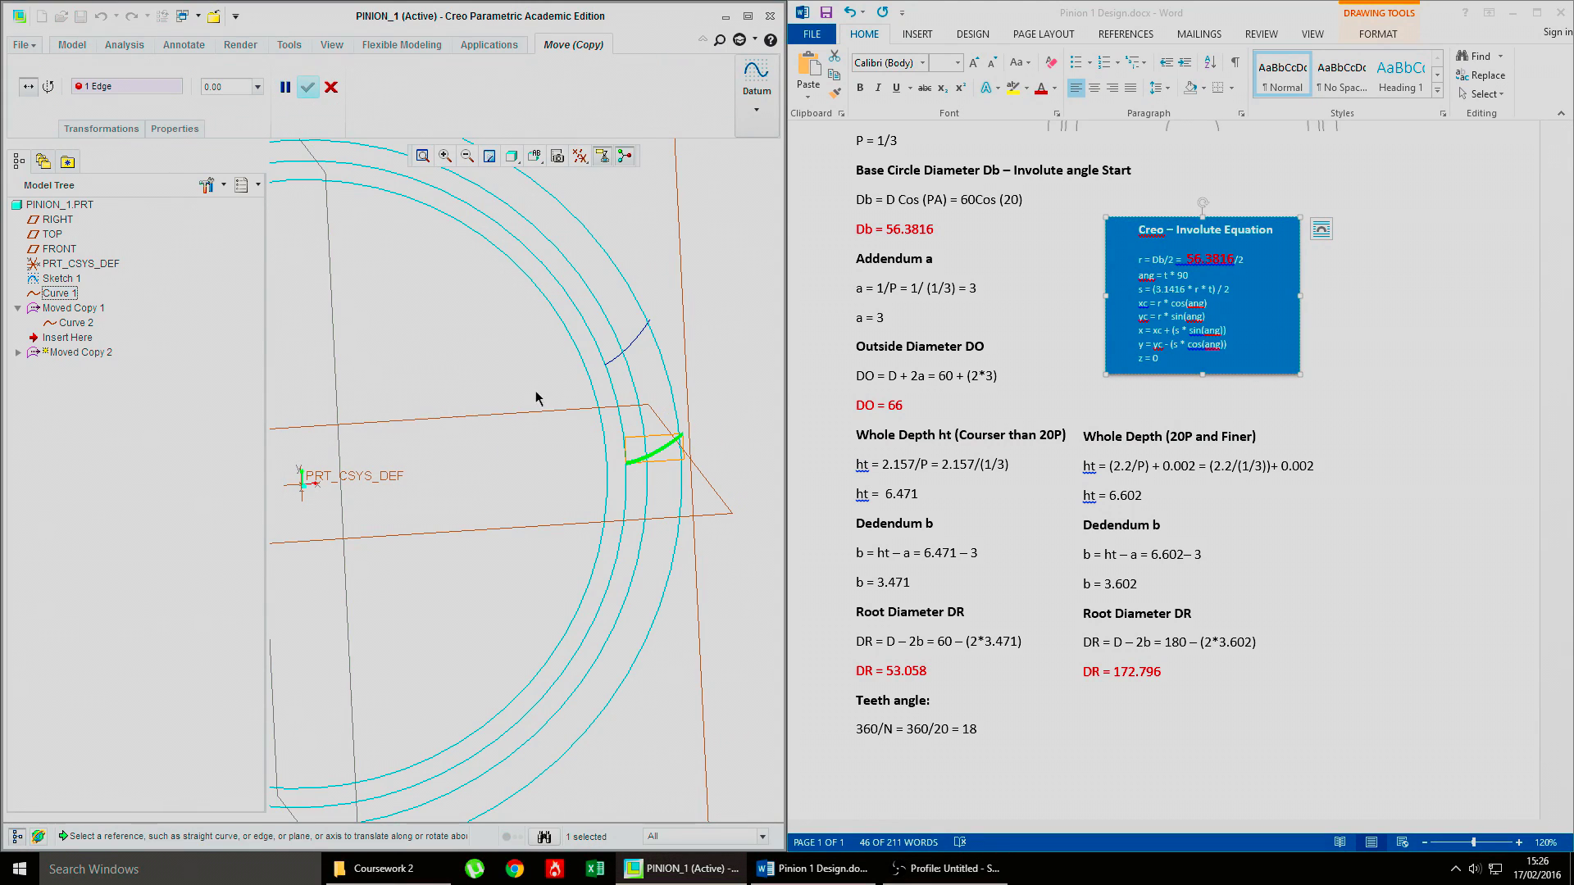
# Step: Rotate the new curve copy 9 degrees about the Z axis of PRT_CSYS_DEF and complete the copy
pyautogui.click(48, 87)
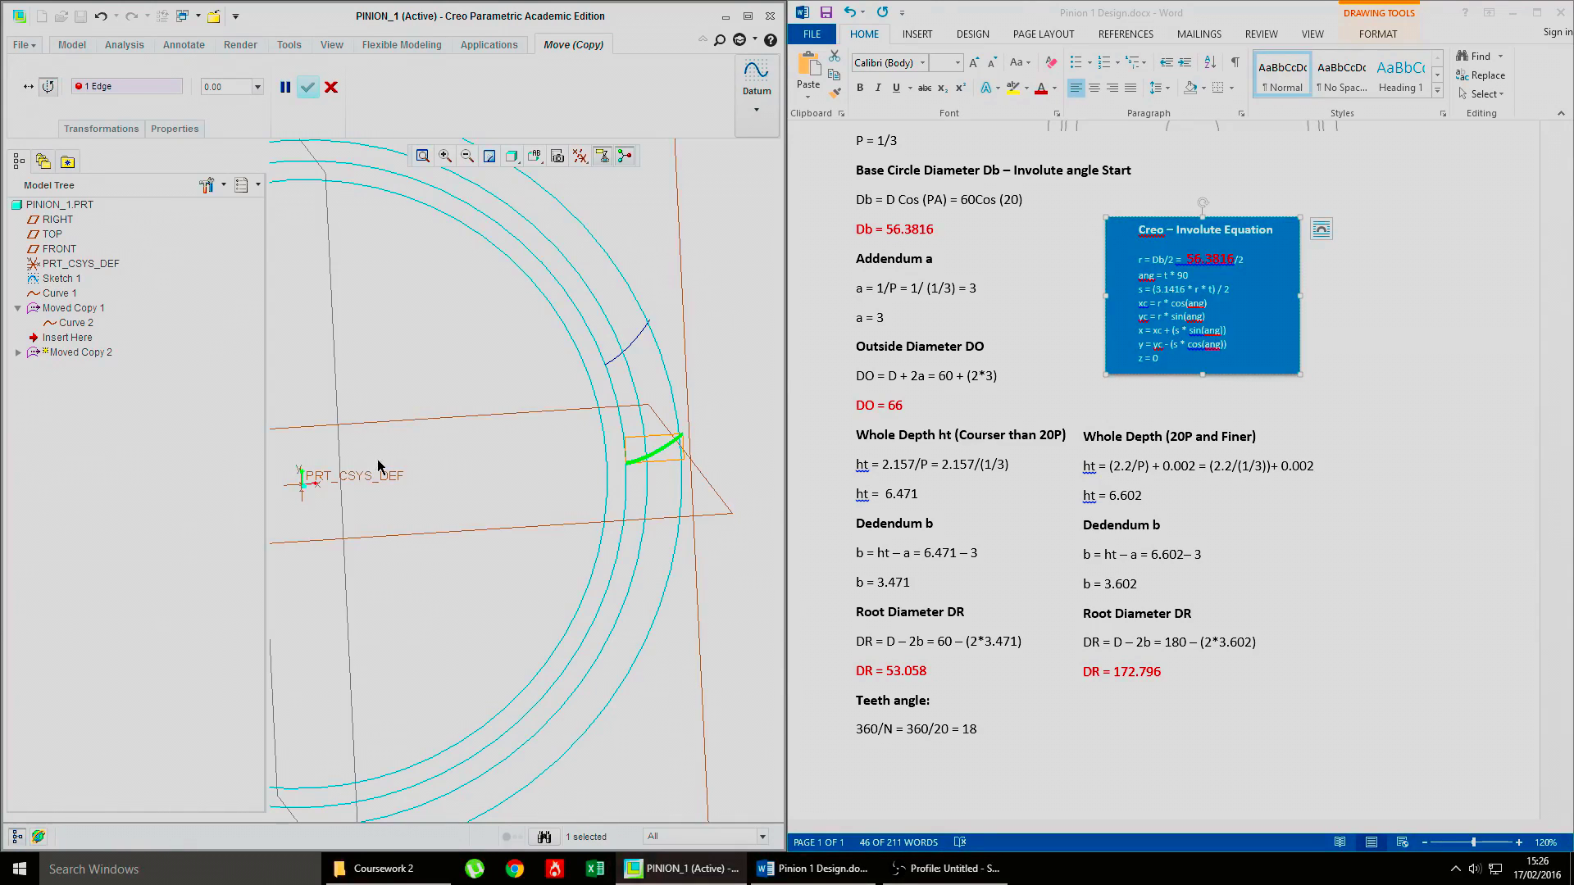
pyautogui.moveTo(298, 490); pyautogui.dragTo(330, 515, button='middle')
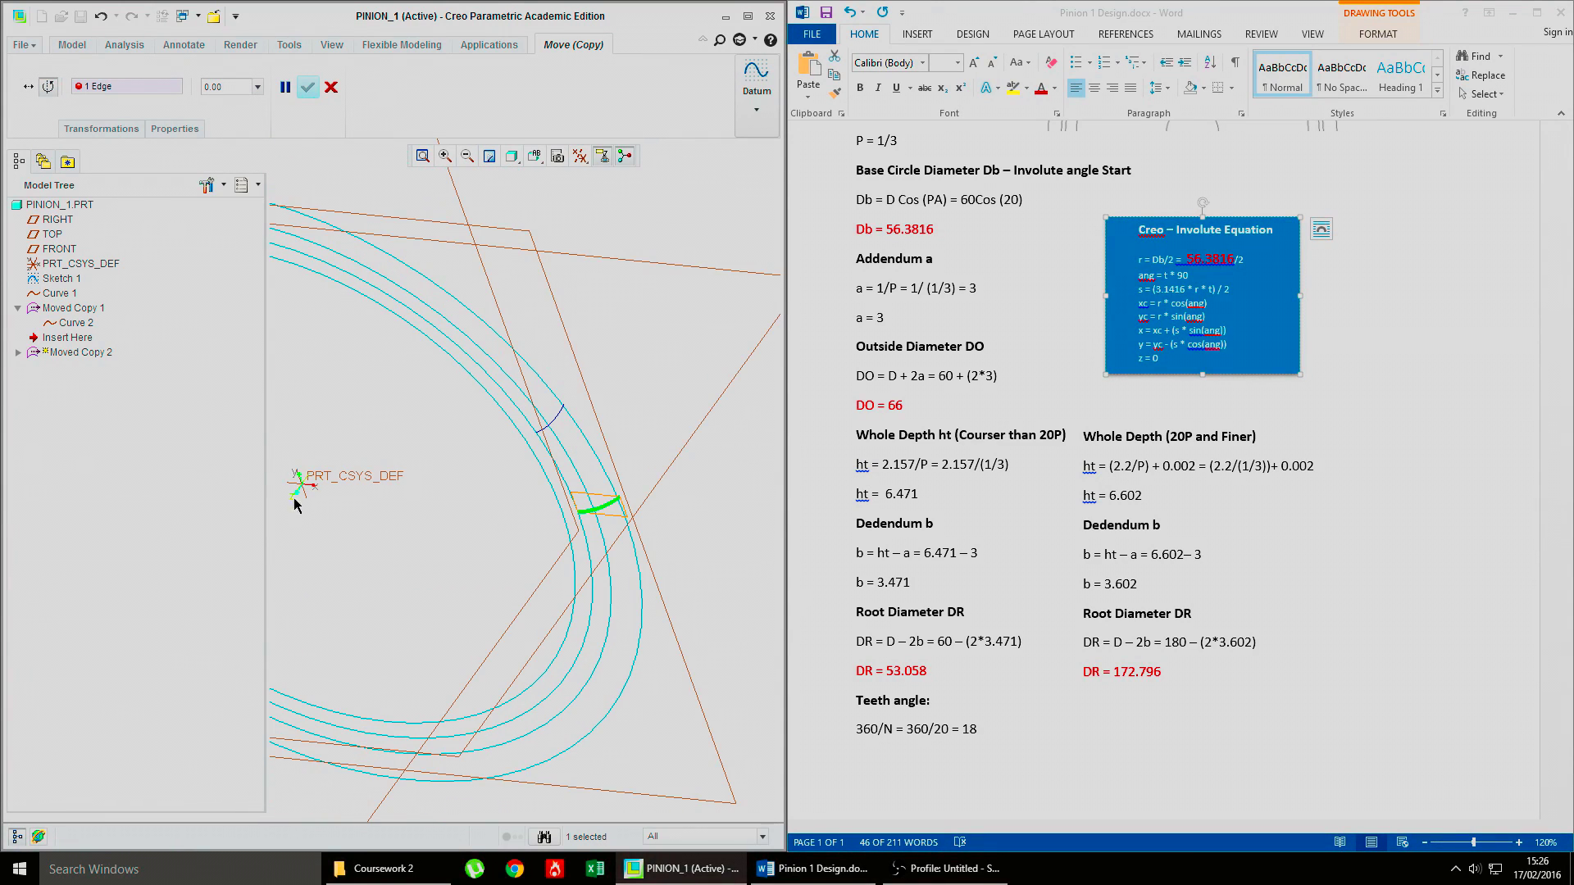
pyautogui.click(297, 493)
pyautogui.moveTo(414, 496); pyautogui.dragTo(555, 460, button='middle')
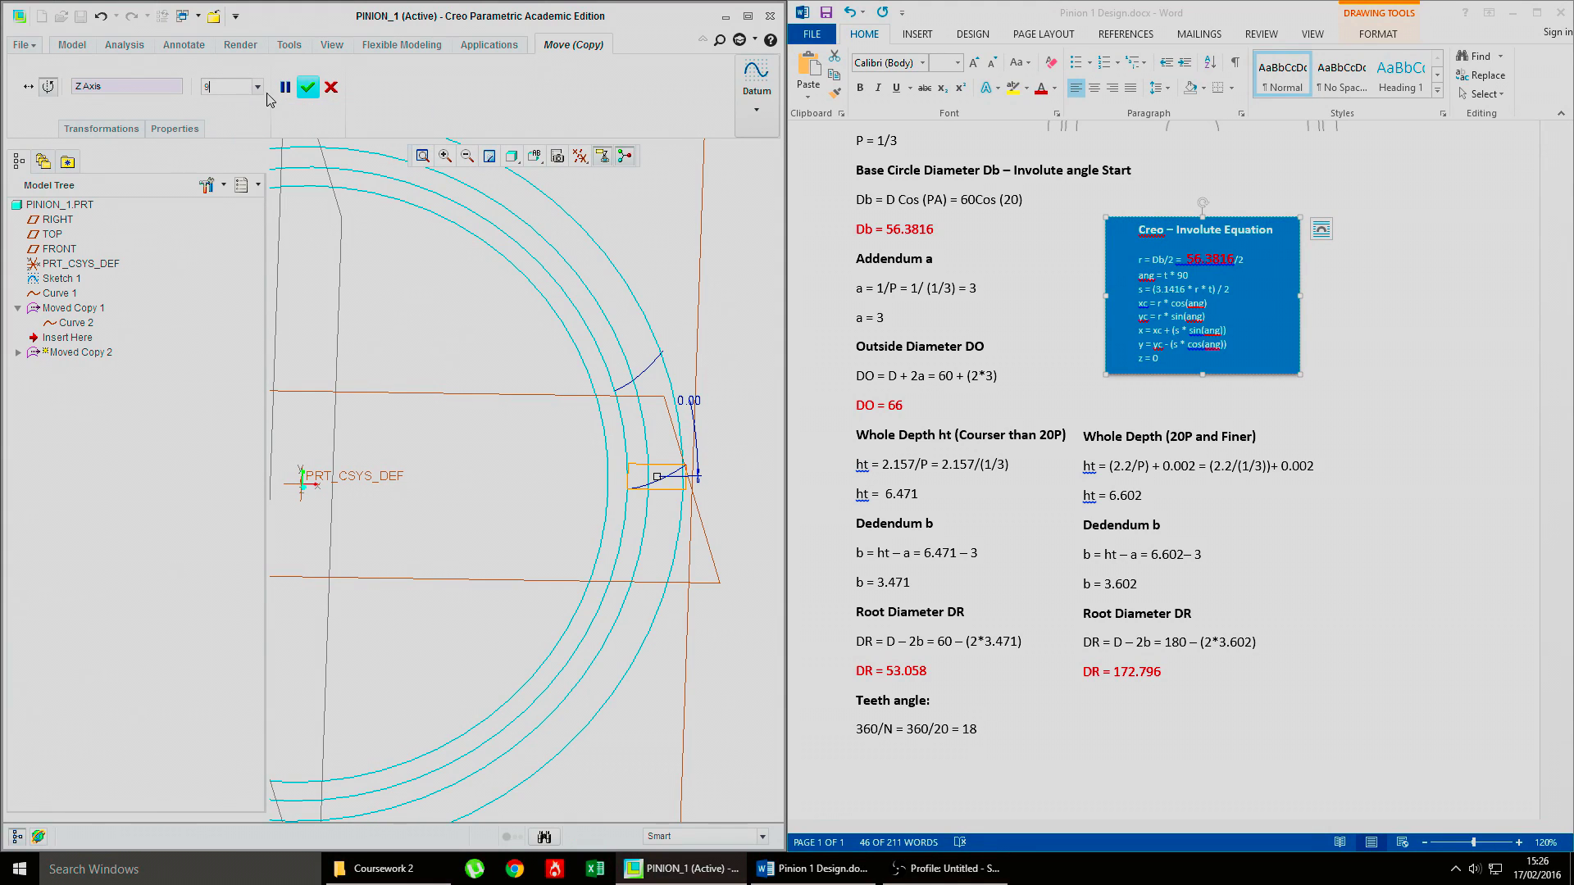
pyautogui.click(307, 87)
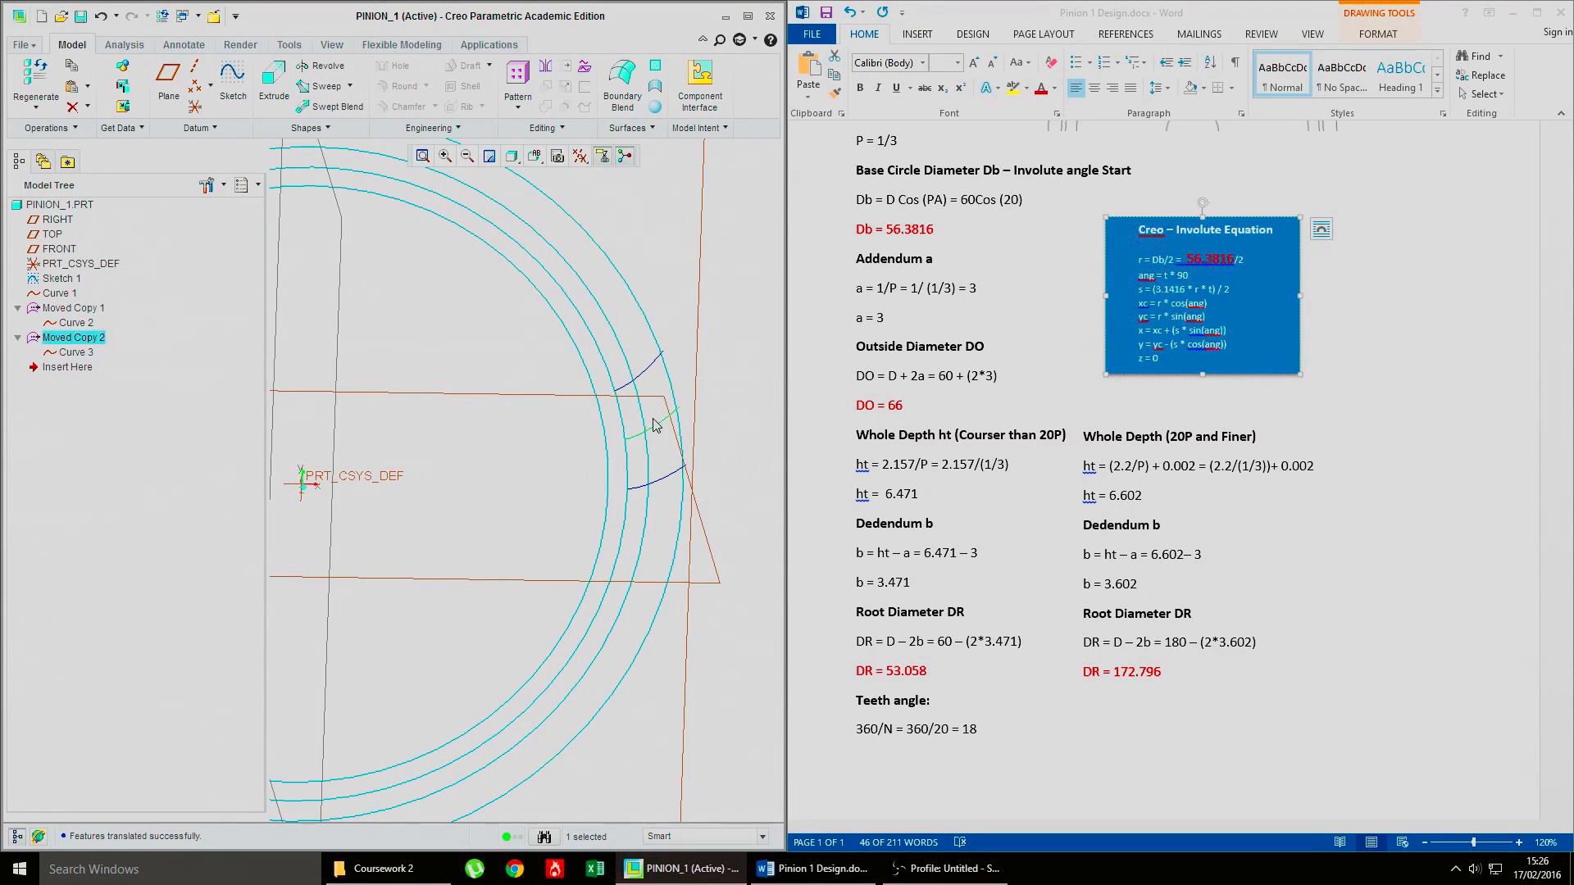
pyautogui.scroll(-5, 561, 464)
pyautogui.scroll(5, 570, 459)
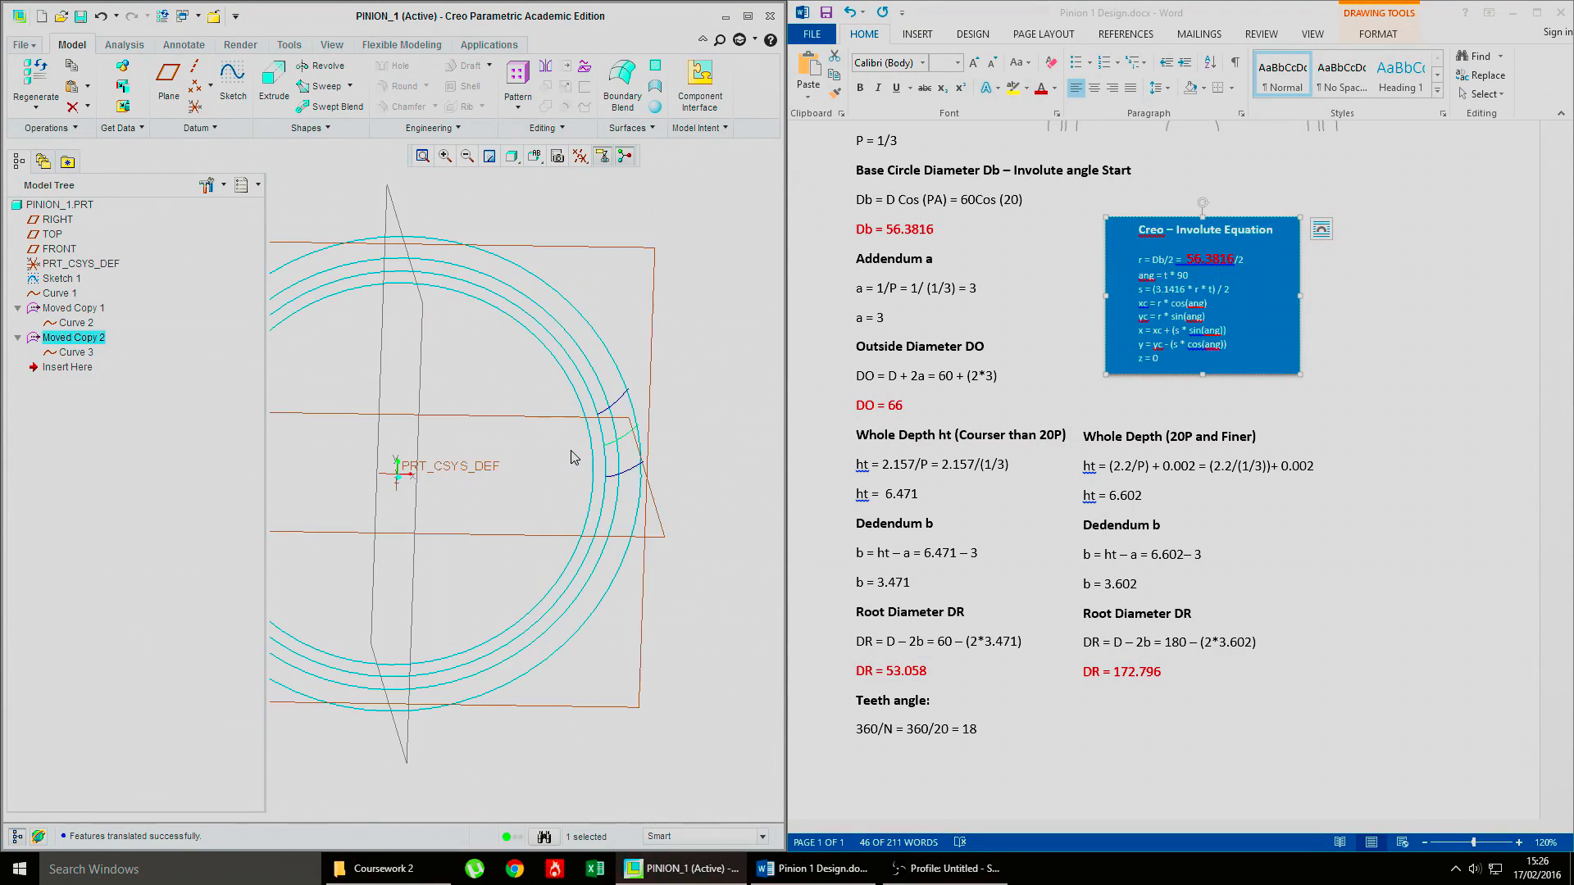
# Step: Create a datum point at the origin of PRT_CSYS_DEF
pyautogui.click(195, 91)
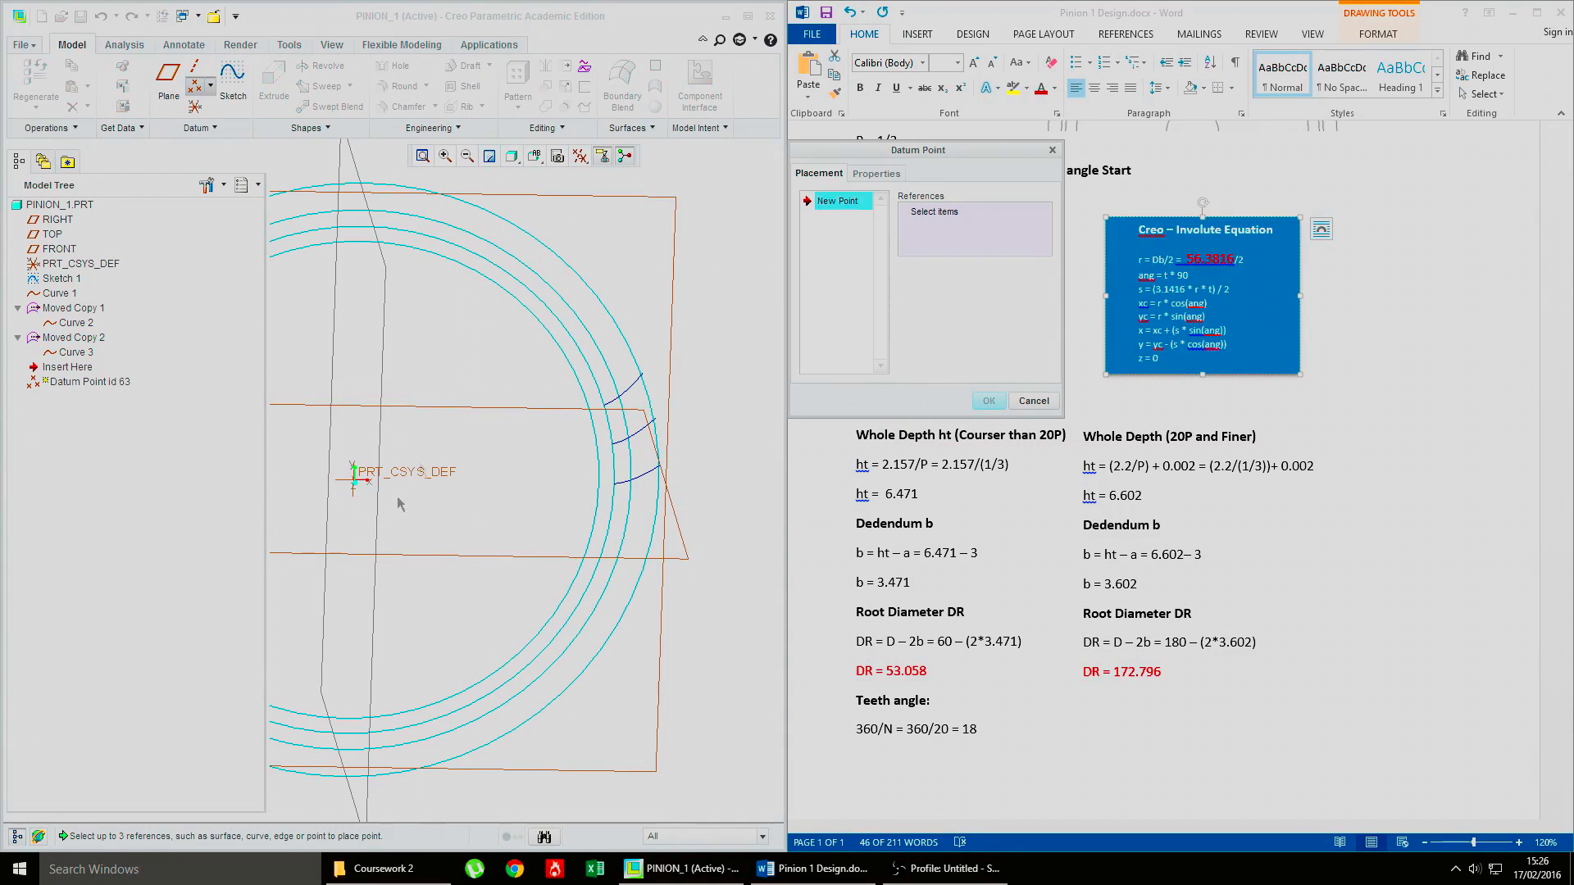
pyautogui.click(422, 475)
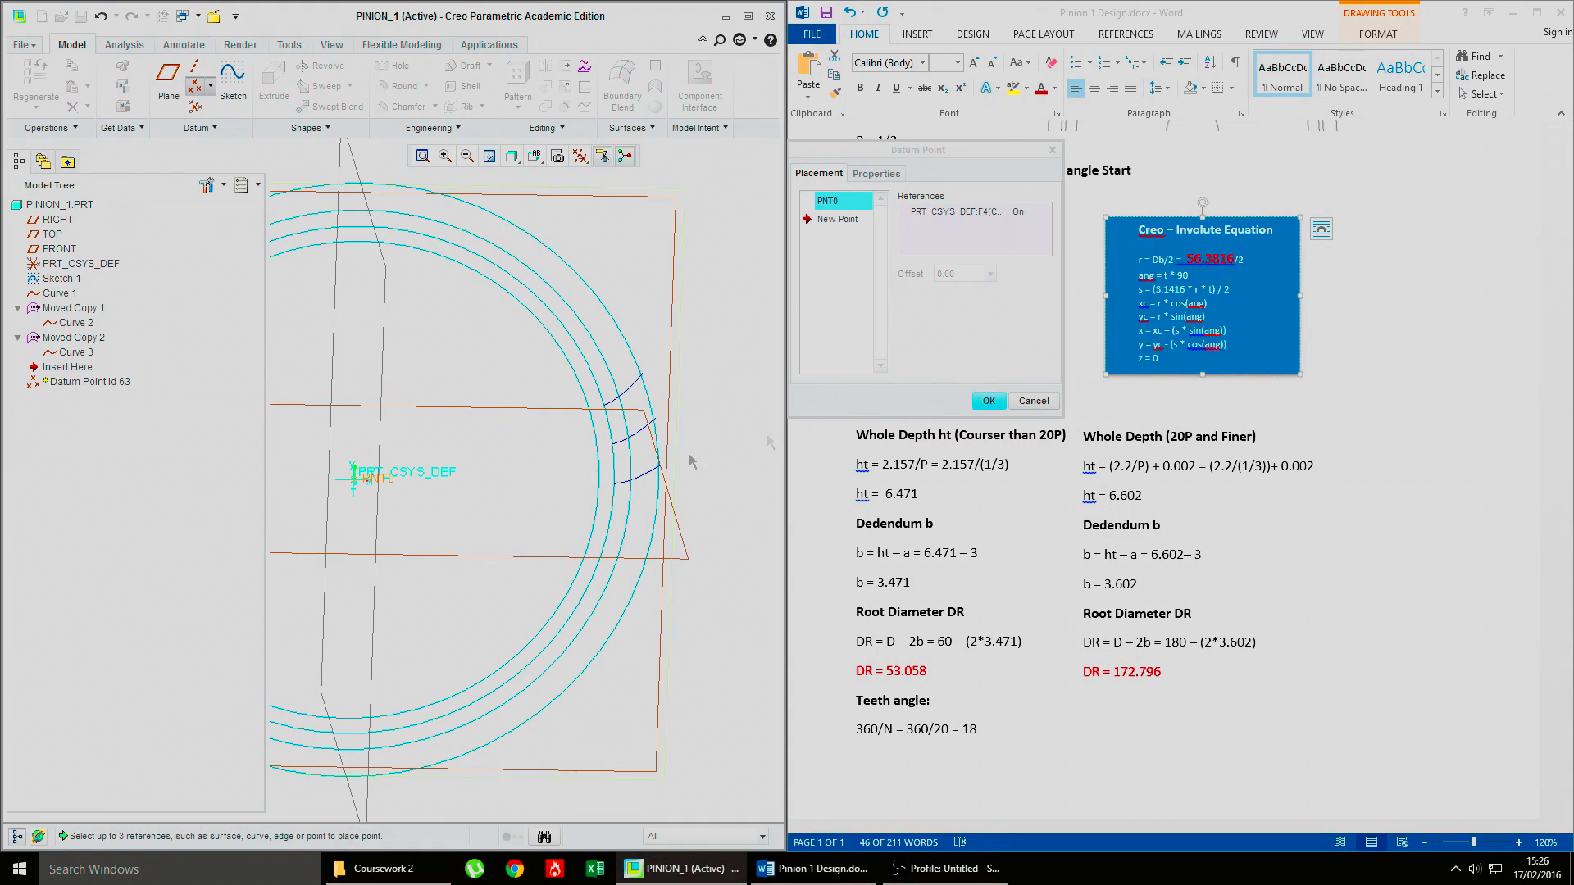
pyautogui.click(989, 401)
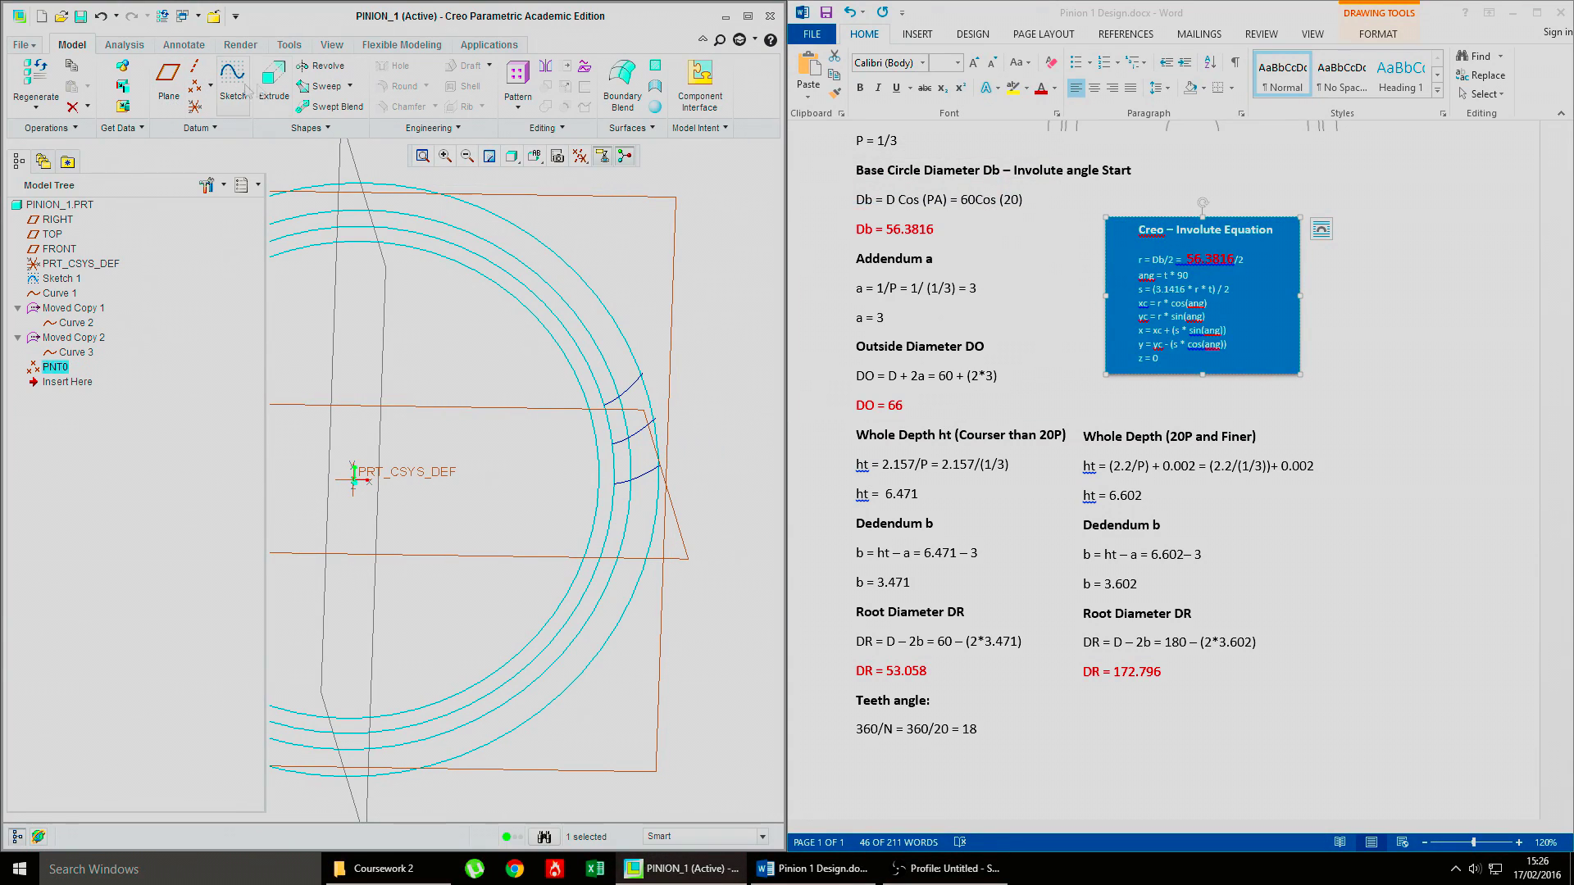
# Step: Create a datum point where the original involute Curve 1 intersects the pitch circle of Sketch 1
pyautogui.click(195, 94)
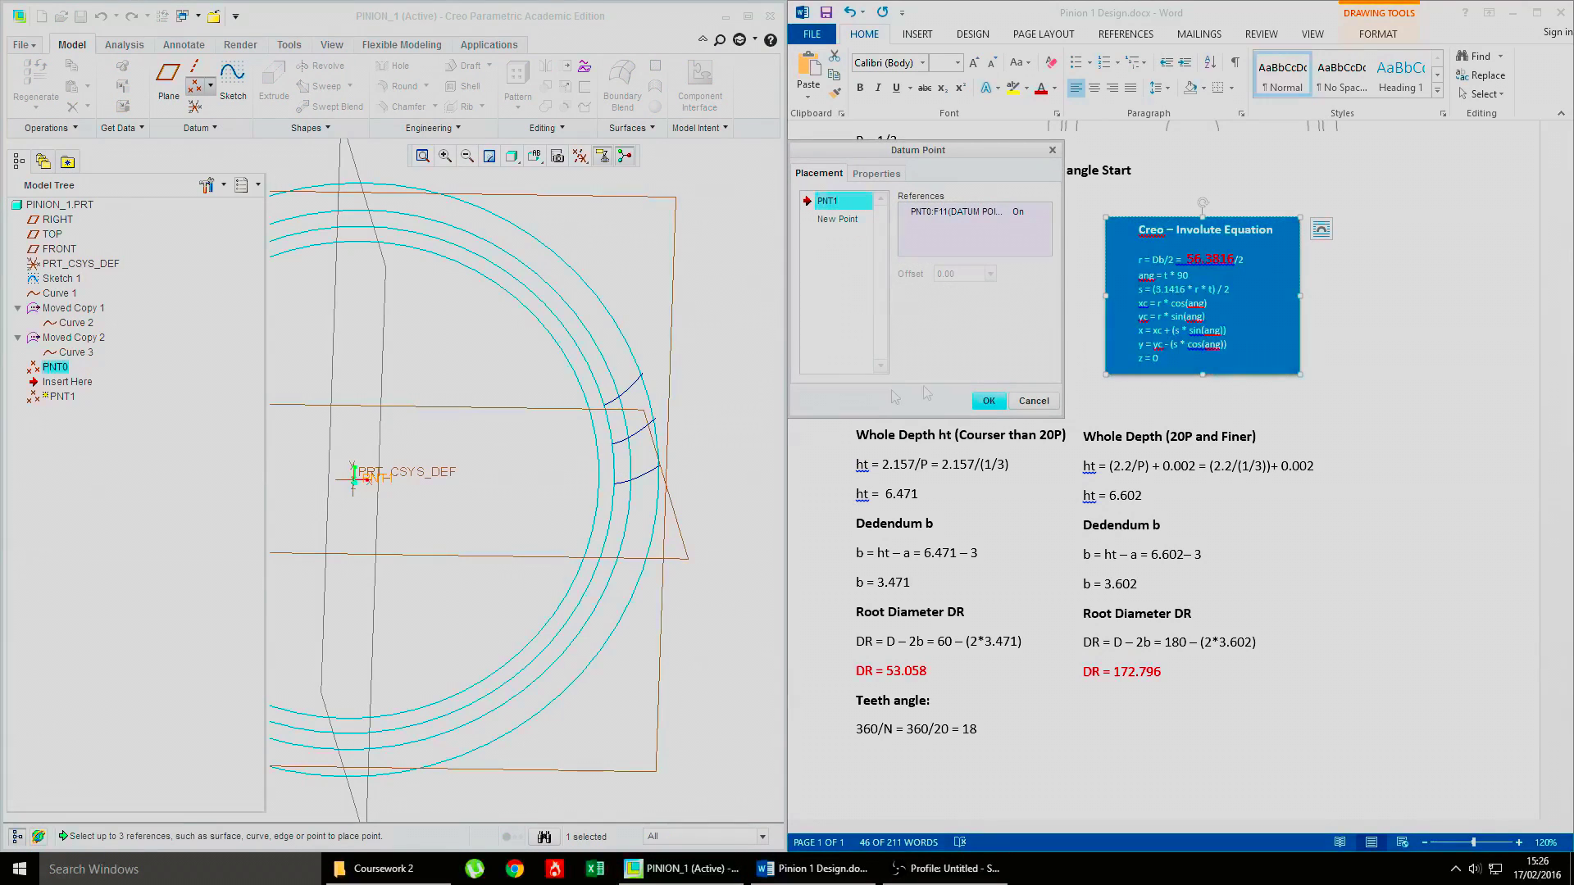
pyautogui.scroll(2, 652, 475)
pyautogui.click(640, 474)
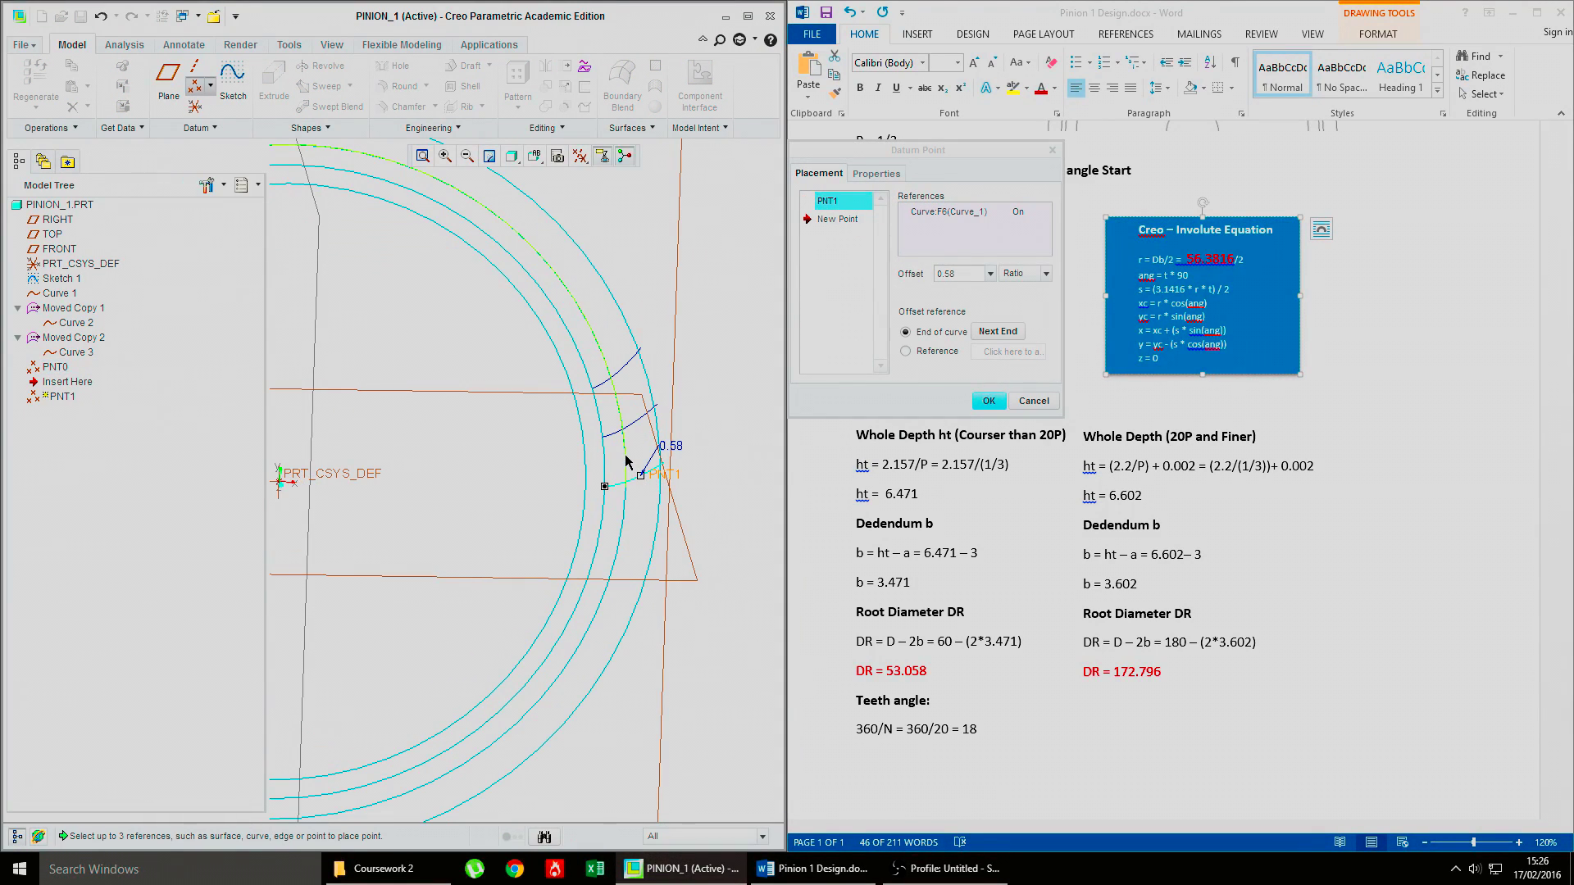
pyautogui.keyDown('ctrl'); pyautogui.click(625, 460); pyautogui.keyUp('ctrl')
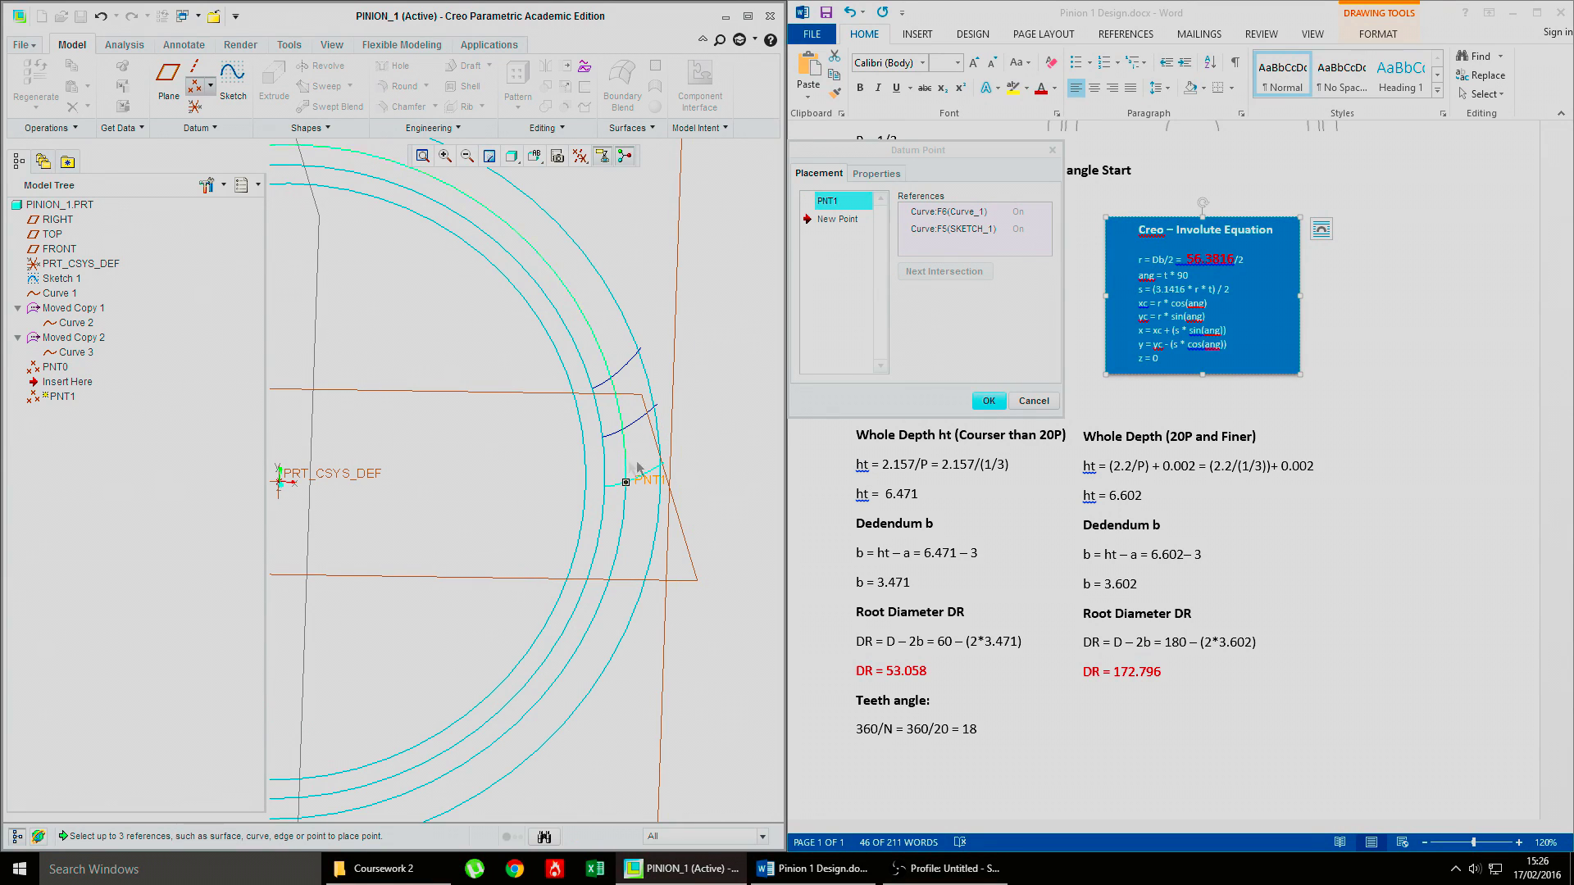
pyautogui.click(984, 401)
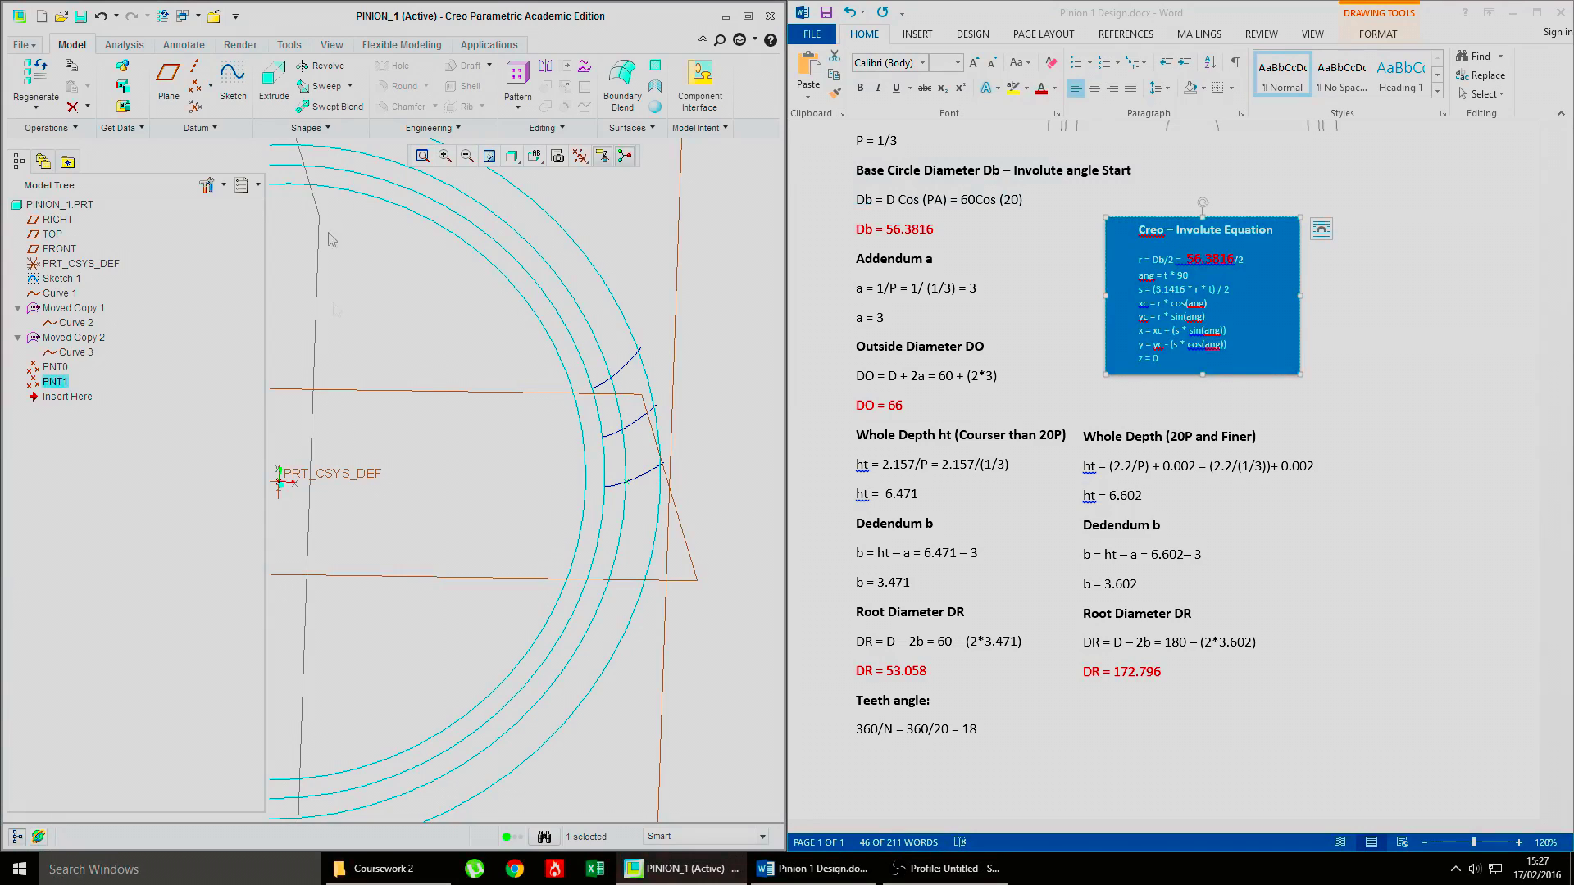
# Step: Create a datum point where the middle involute copy, Curve 3, intersects the pitch circle of Sketch 1
pyautogui.click(195, 85)
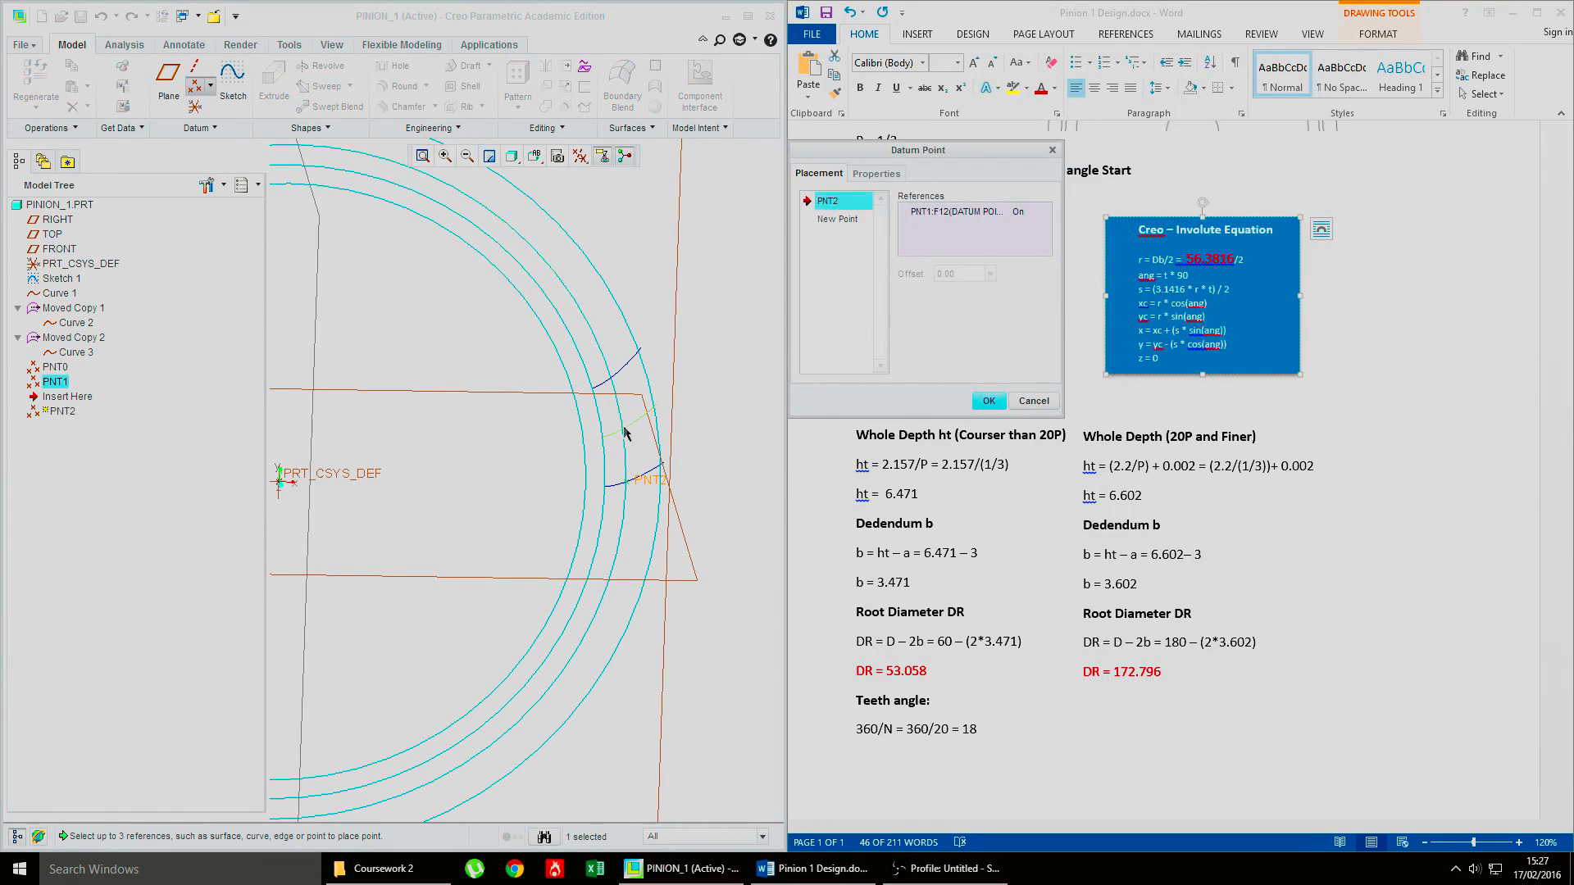
pyautogui.click(630, 425)
pyautogui.keyDown('ctrl'); pyautogui.click(618, 412); pyautogui.keyUp('ctrl')
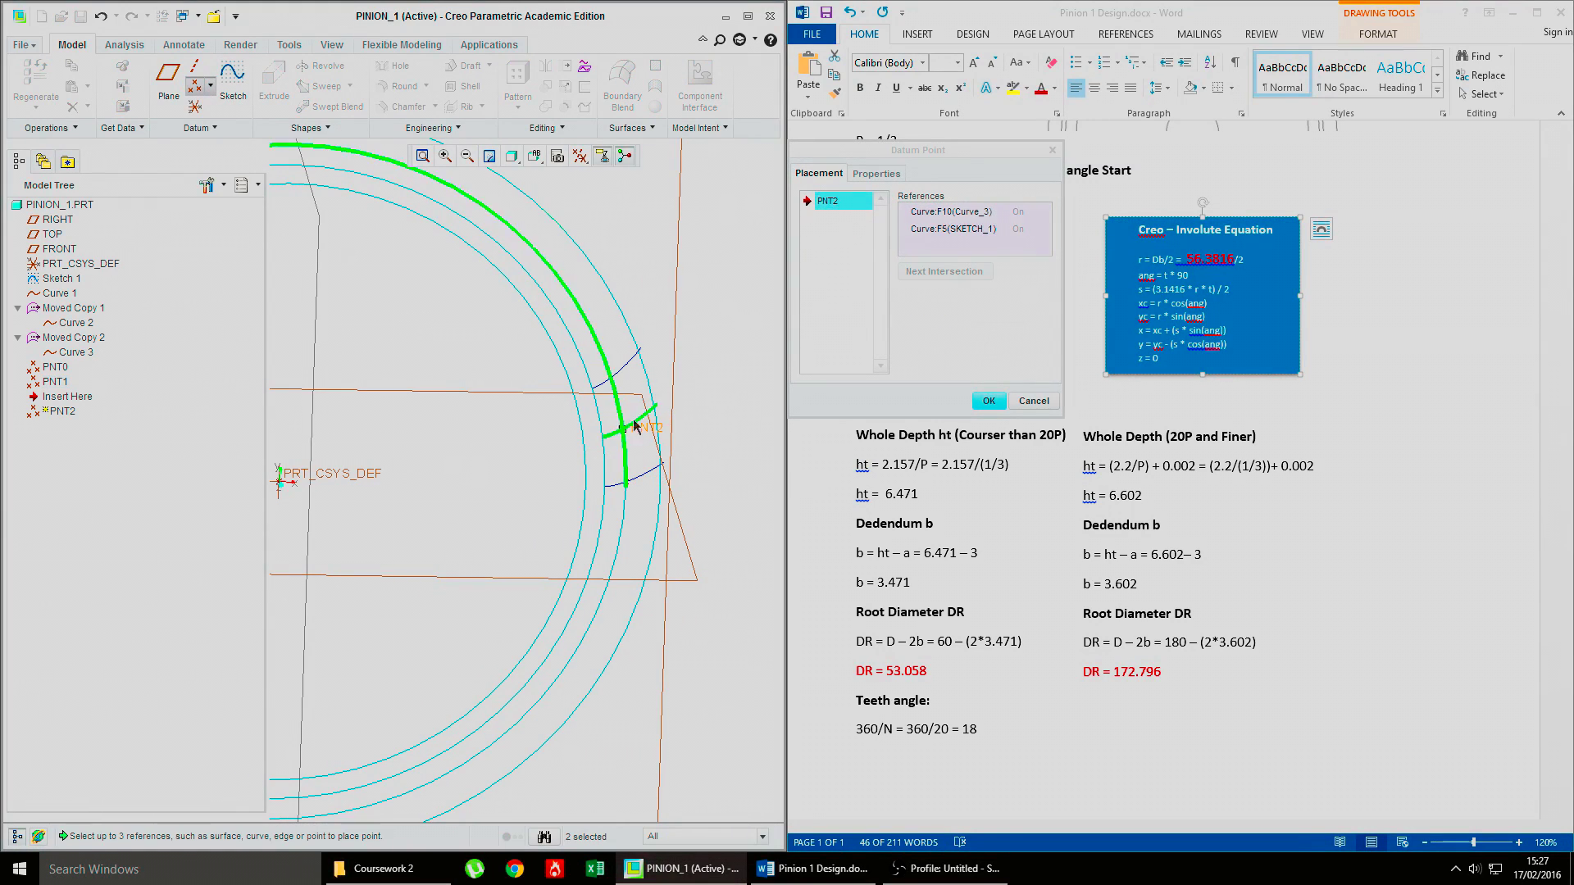
pyautogui.click(989, 401)
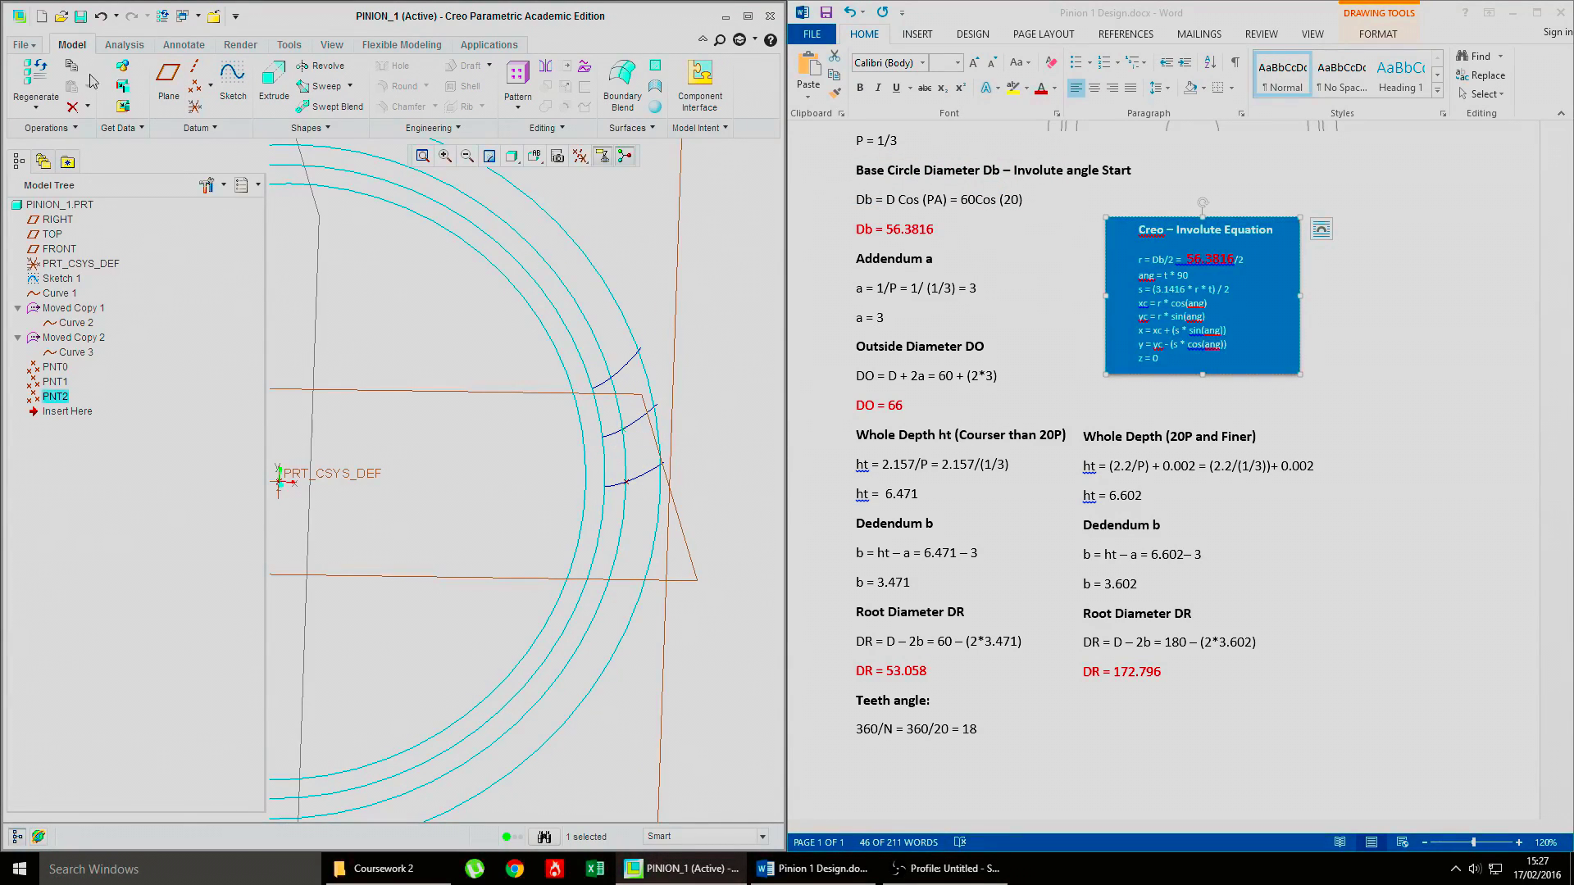
# Step: Create a datum point where the 18-degree involute copy, Curve 2, intersects the pitch circle of Sketch 1
pyautogui.click(201, 90)
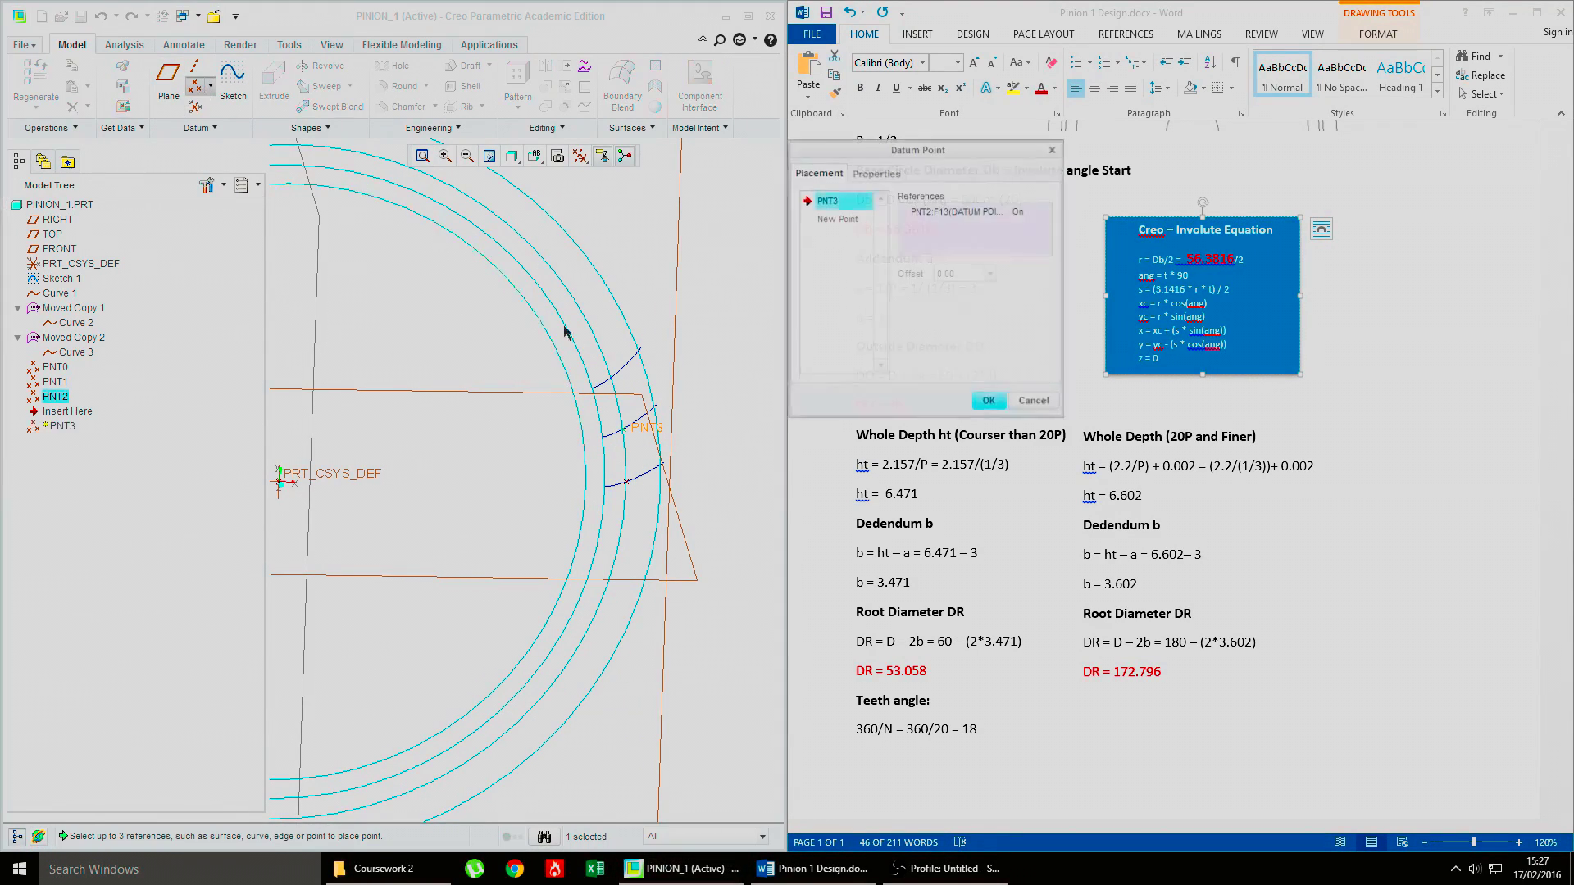
pyautogui.click(628, 363)
pyautogui.keyDown('ctrl'); pyautogui.click(616, 358); pyautogui.keyUp('ctrl')
pyautogui.click(988, 401)
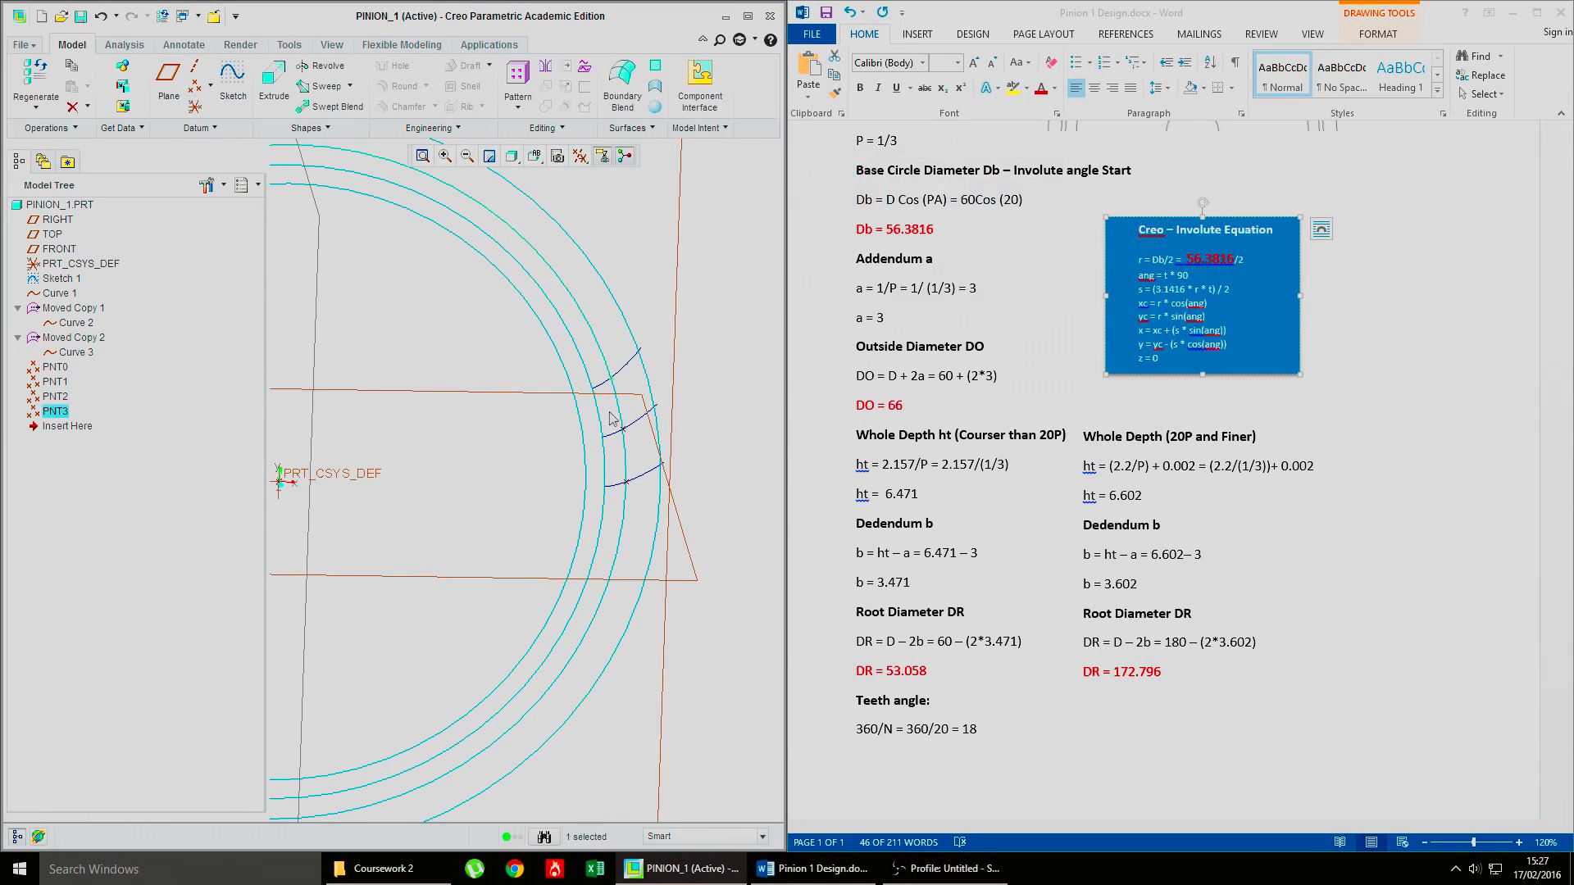
pyautogui.moveTo(560, 424)
pyautogui.keyDown('shift'); pyautogui.mouseDown(button='middle')
pyautogui.moveTo(697, 411)
pyautogui.moveTo(646, 416)
pyautogui.mouseUp(button='middle'); pyautogui.keyUp('shift')
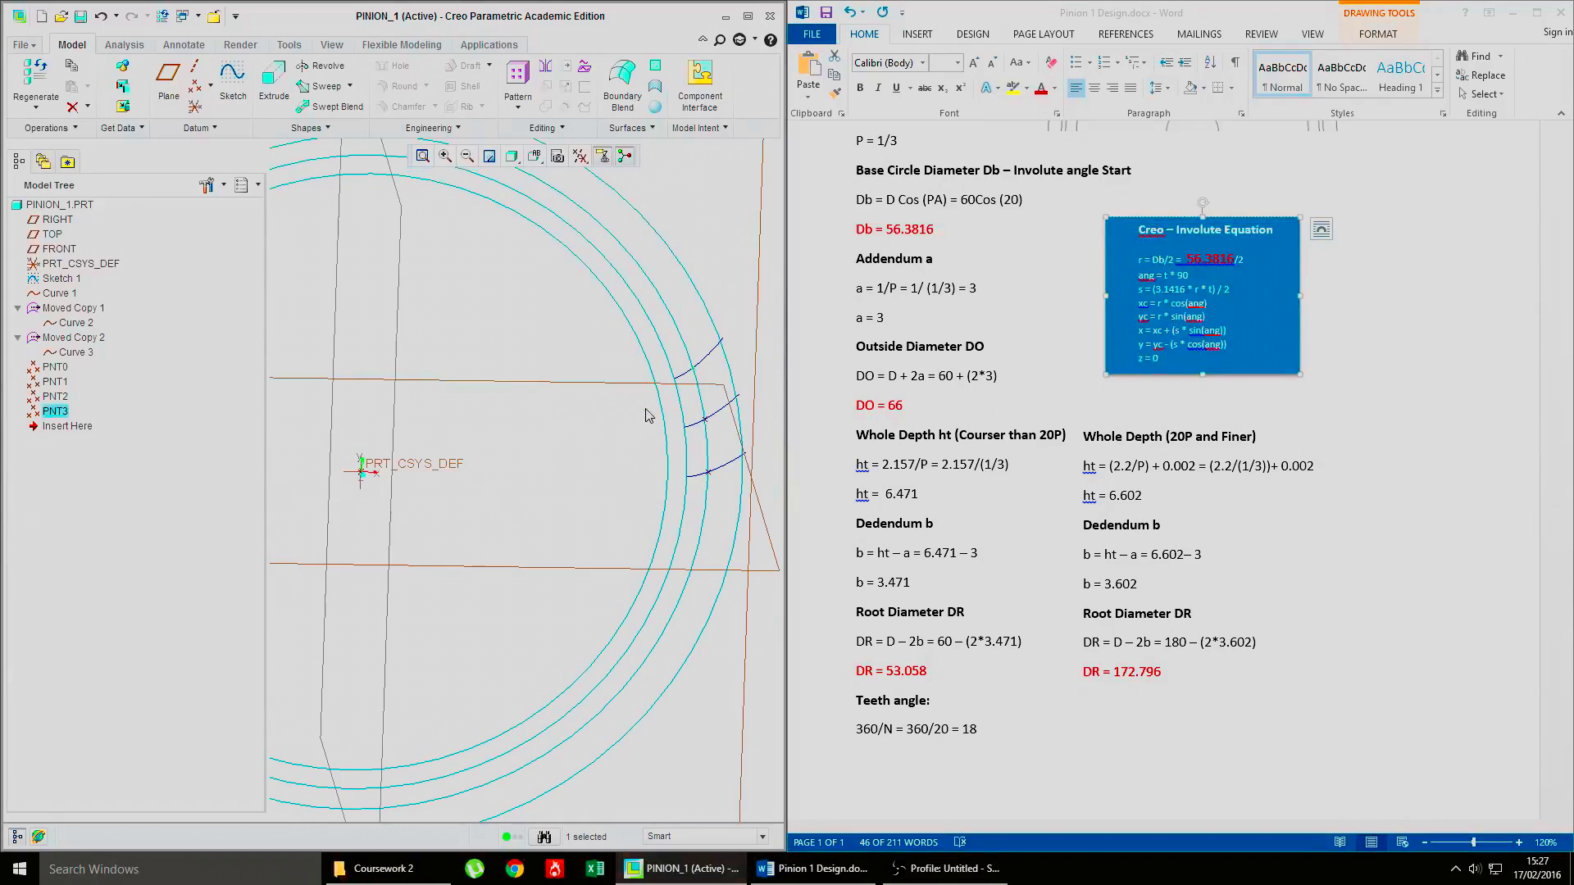
# Step: Create a datum curve through points PNT0 and PNT1, joining the gear centre to the original involute
pyautogui.click(55, 367)
pyautogui.click(55, 382)
pyautogui.keyDown('ctrl'); pyautogui.click(54, 368); pyautogui.keyUp('ctrl')
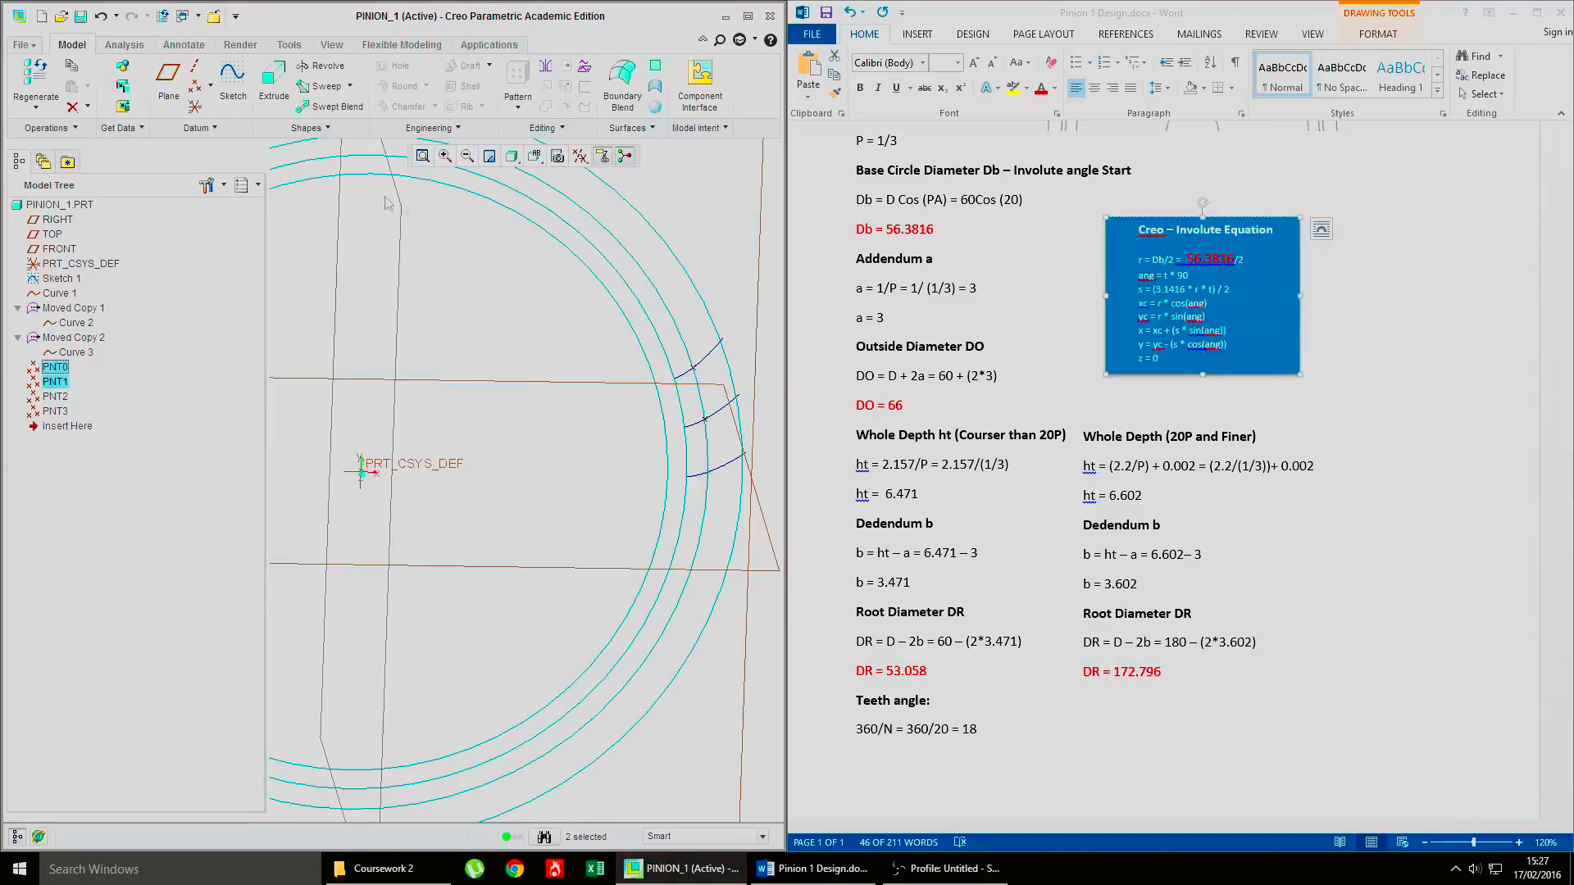
pyautogui.click(207, 128)
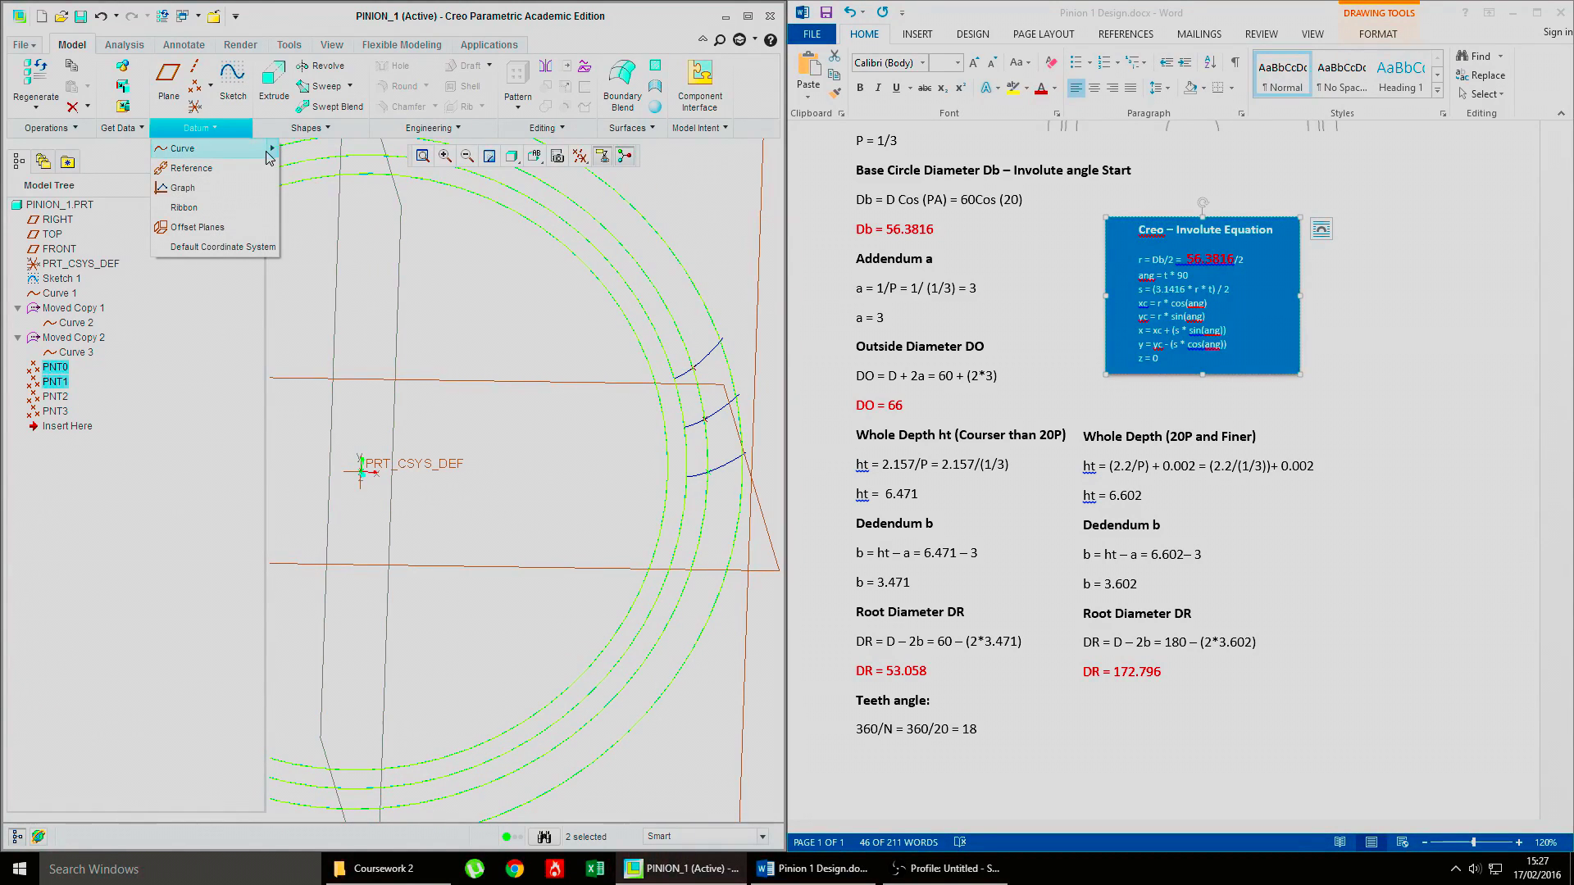
pyautogui.moveTo(184, 148)
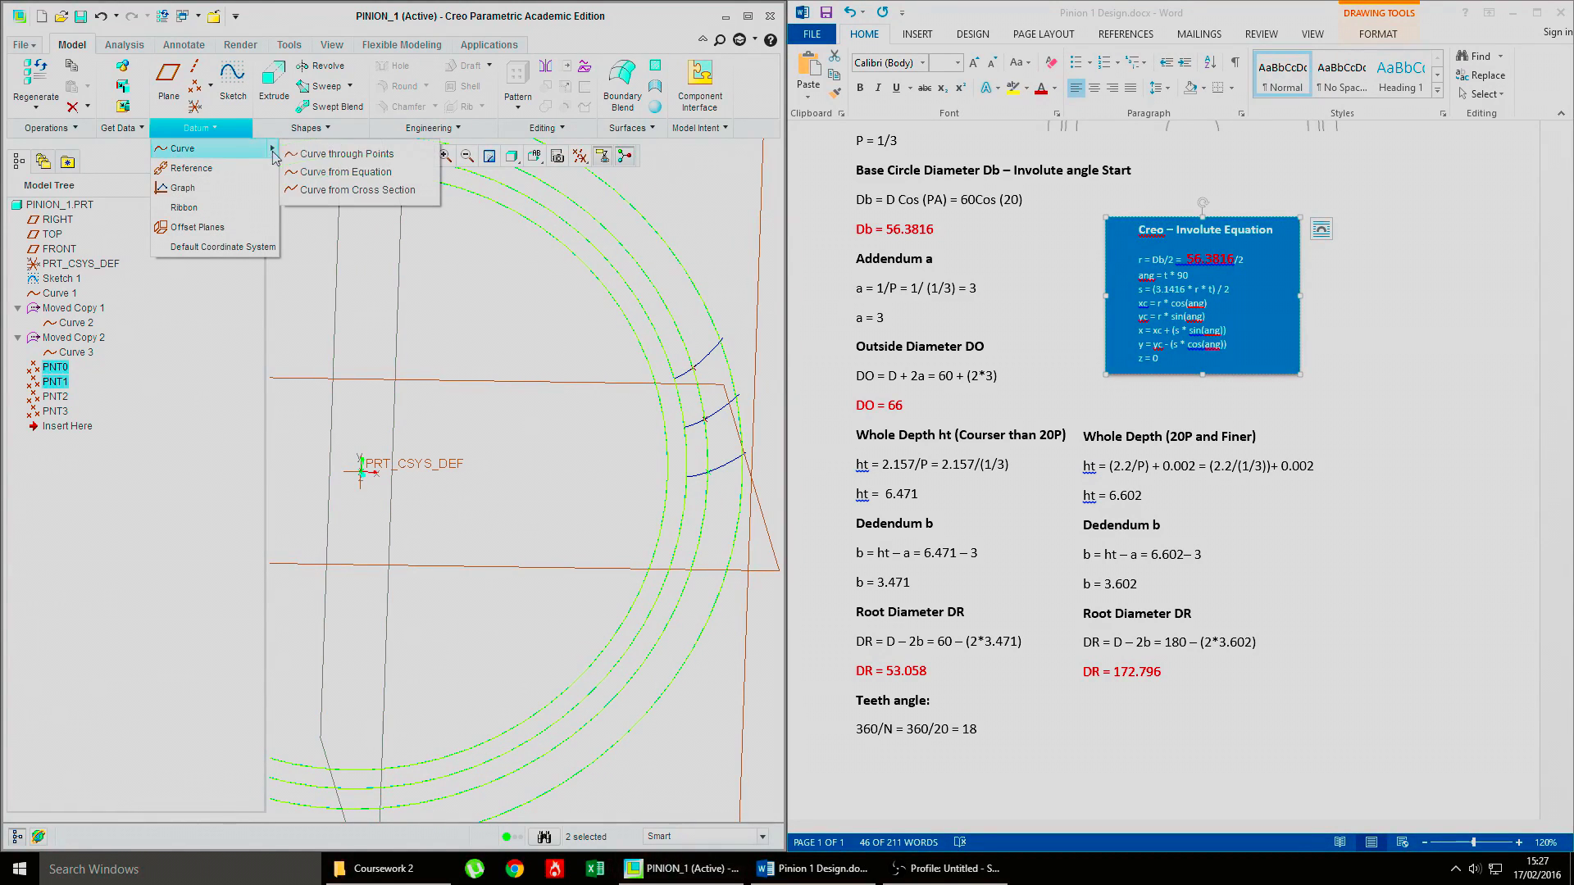
pyautogui.click(343, 156)
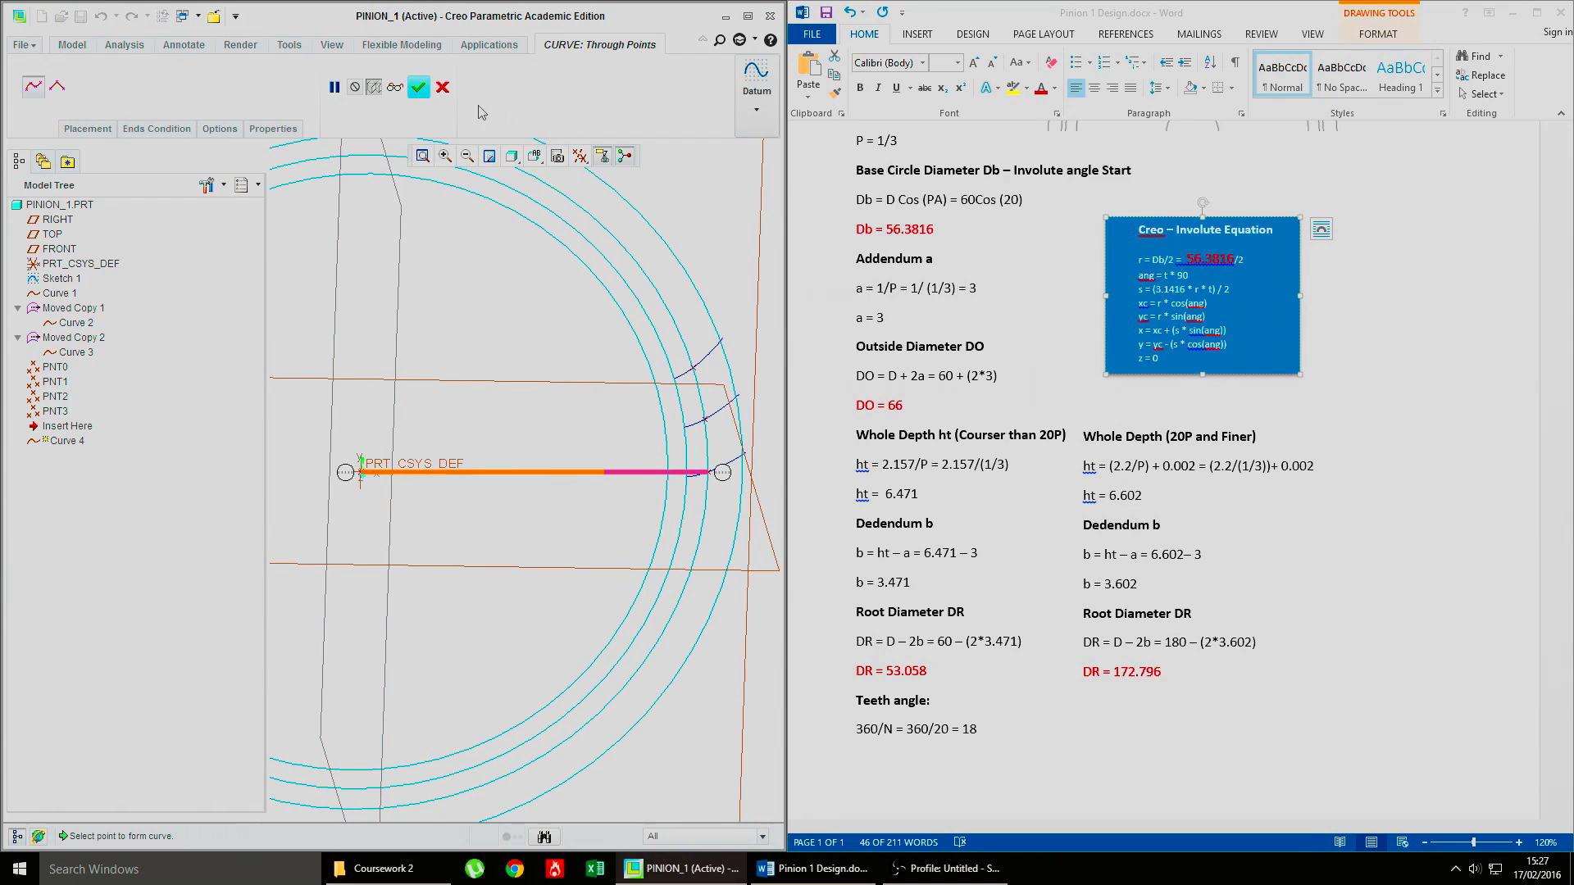
pyautogui.click(419, 87)
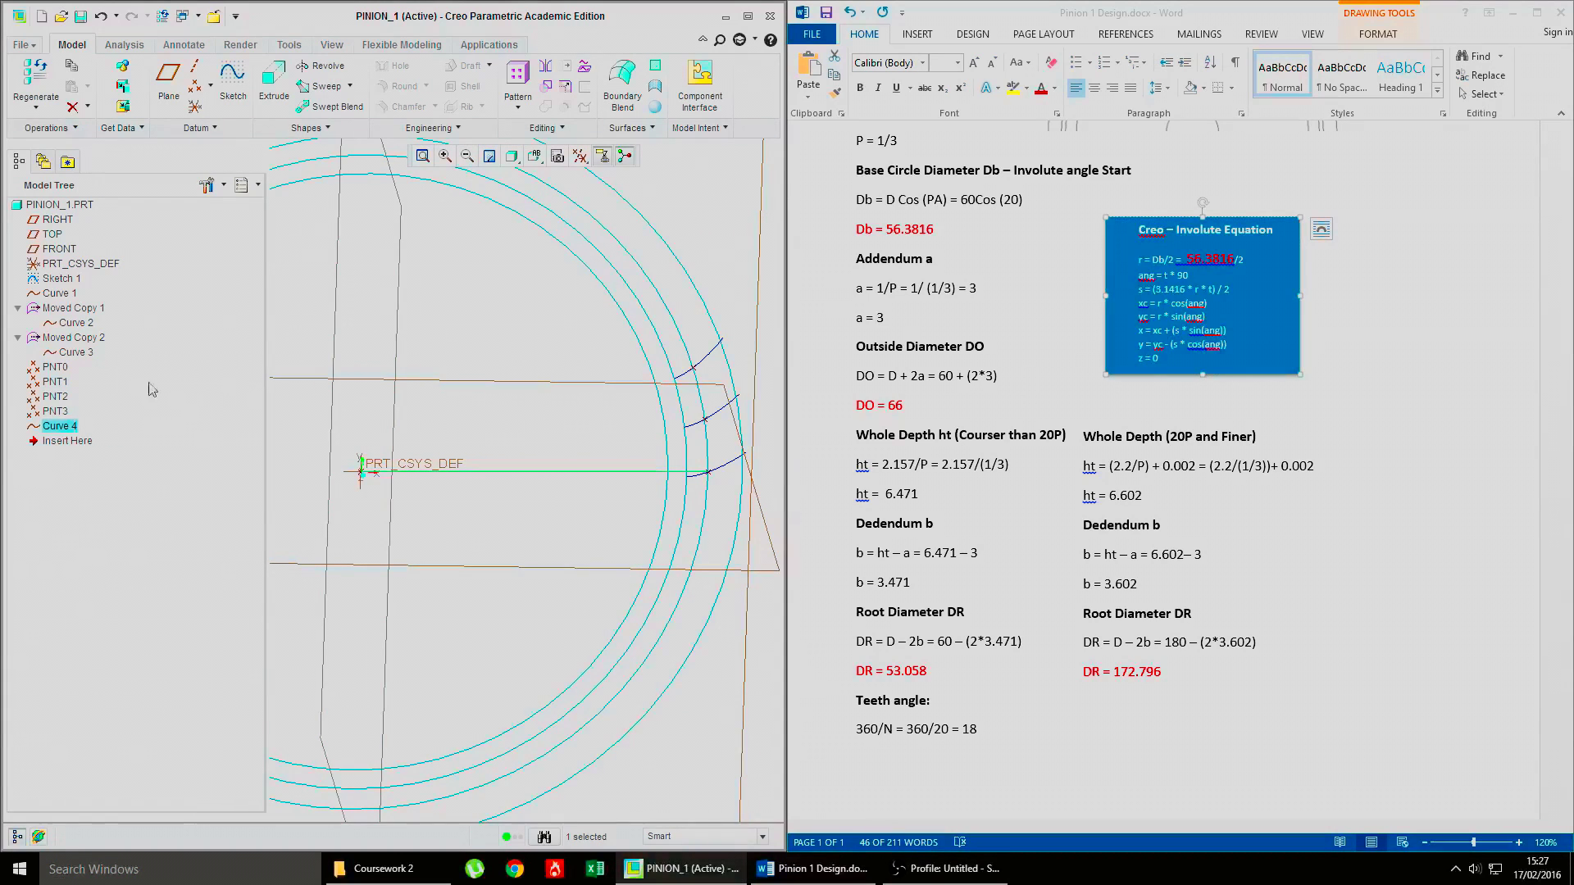
# Step: Create a datum curve through points PNT0 and PNT2, joining the gear centre to the middle involute
pyautogui.click(55, 398)
pyautogui.keyDown('ctrl'); pyautogui.click(55, 368); pyautogui.keyUp('ctrl')
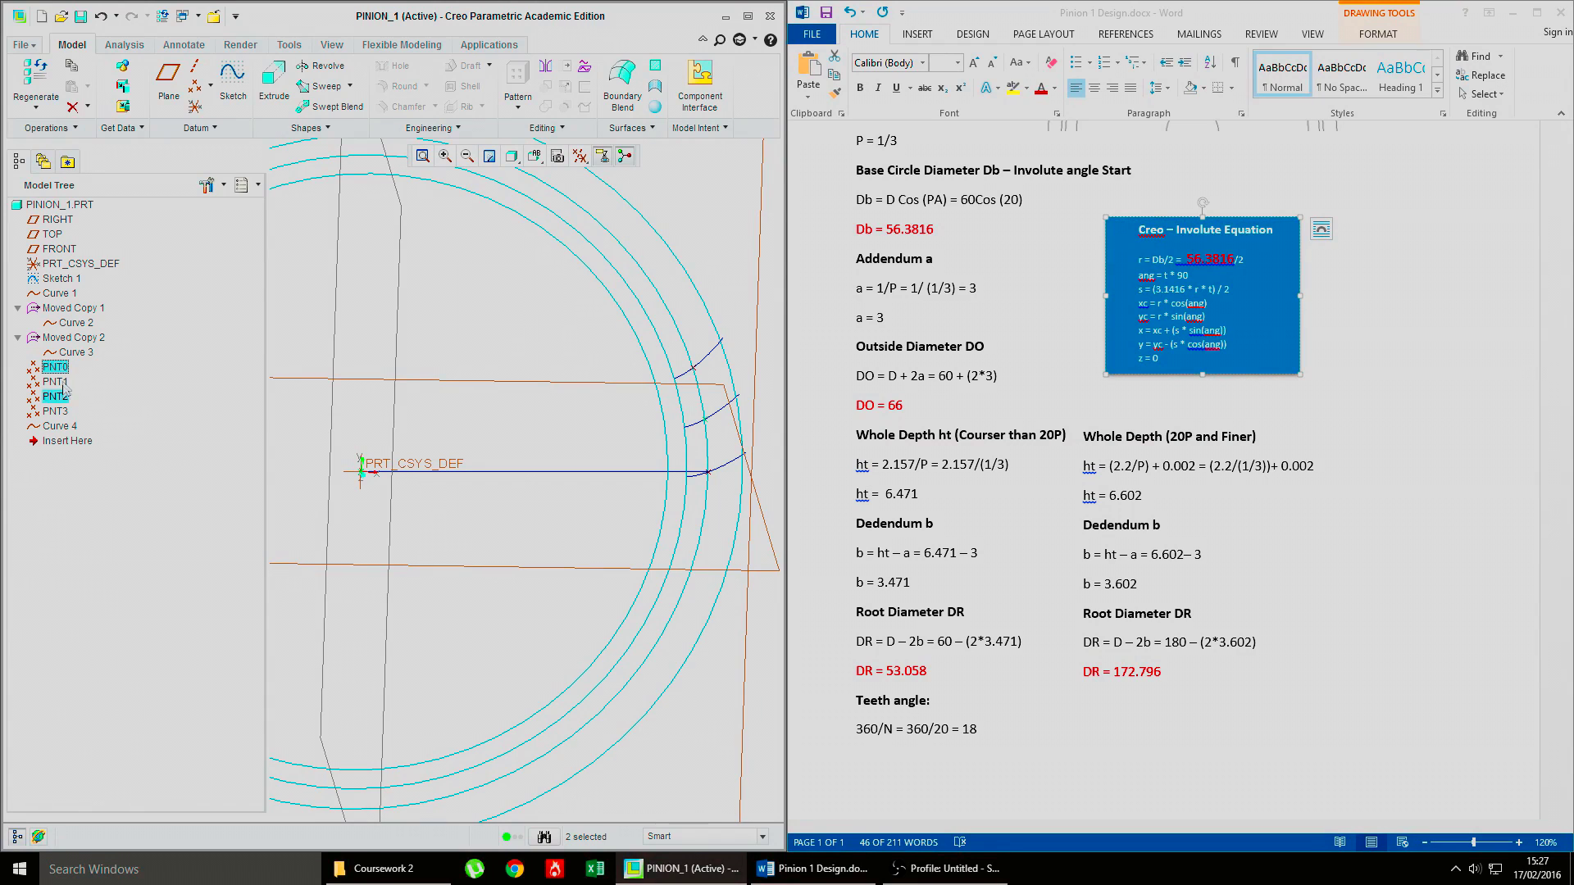
pyautogui.click(201, 129)
pyautogui.moveTo(264, 149)
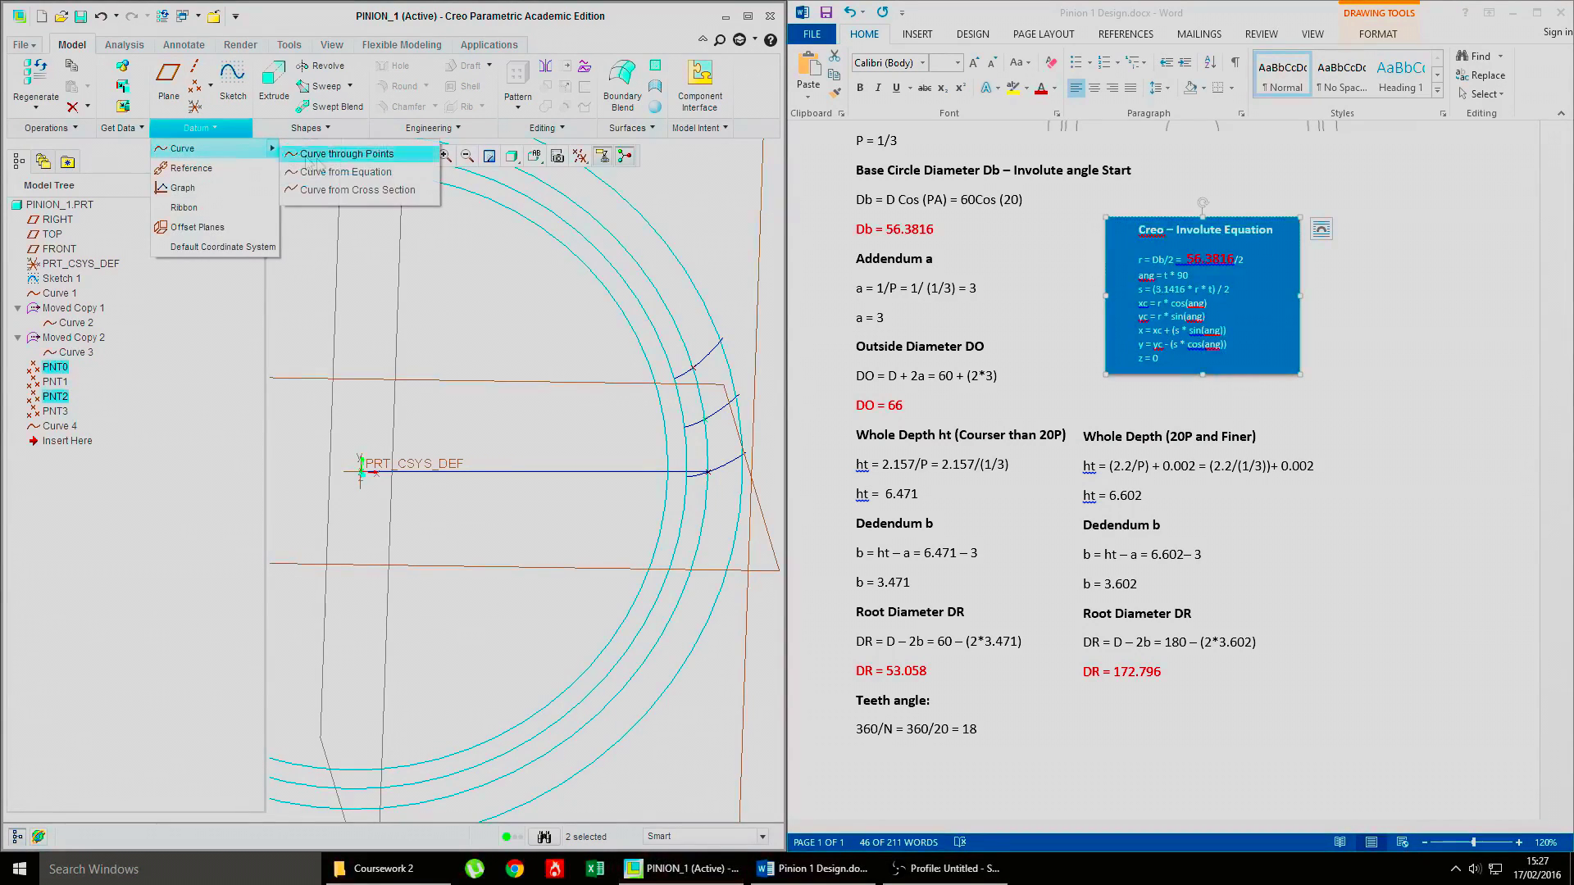
pyautogui.click(349, 150)
pyautogui.click(414, 91)
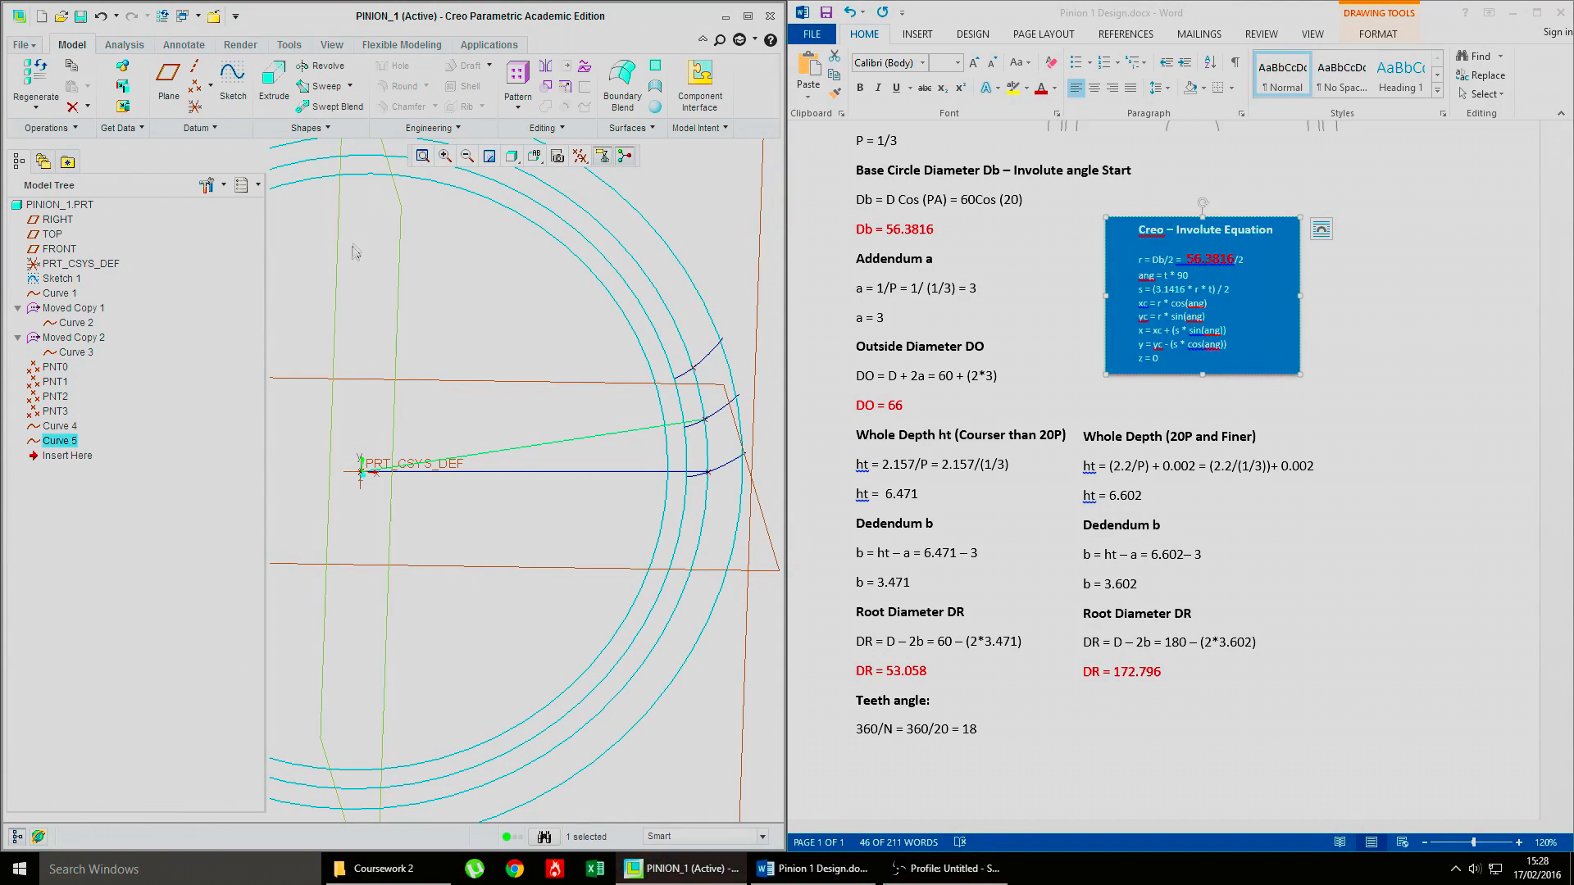
# Step: Create a datum curve through points PNT0 and PNT3, joining the gear centre to the 18-degree involute copy
pyautogui.click(57, 412)
pyautogui.keyDown('ctrl'); pyautogui.click(55, 366); pyautogui.keyUp('ctrl')
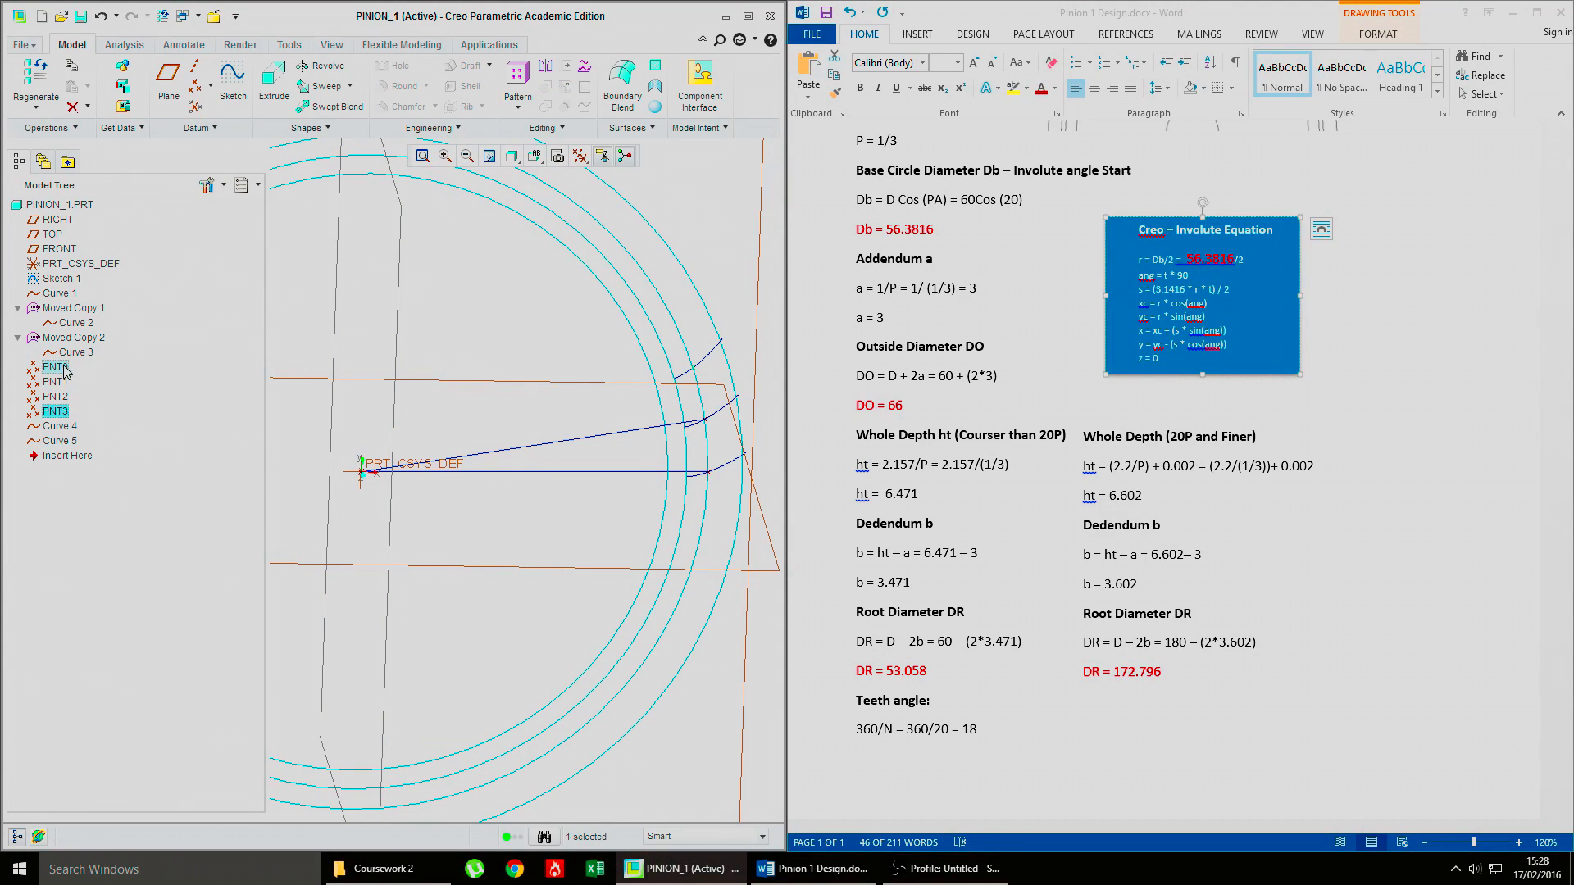
pyautogui.click(201, 130)
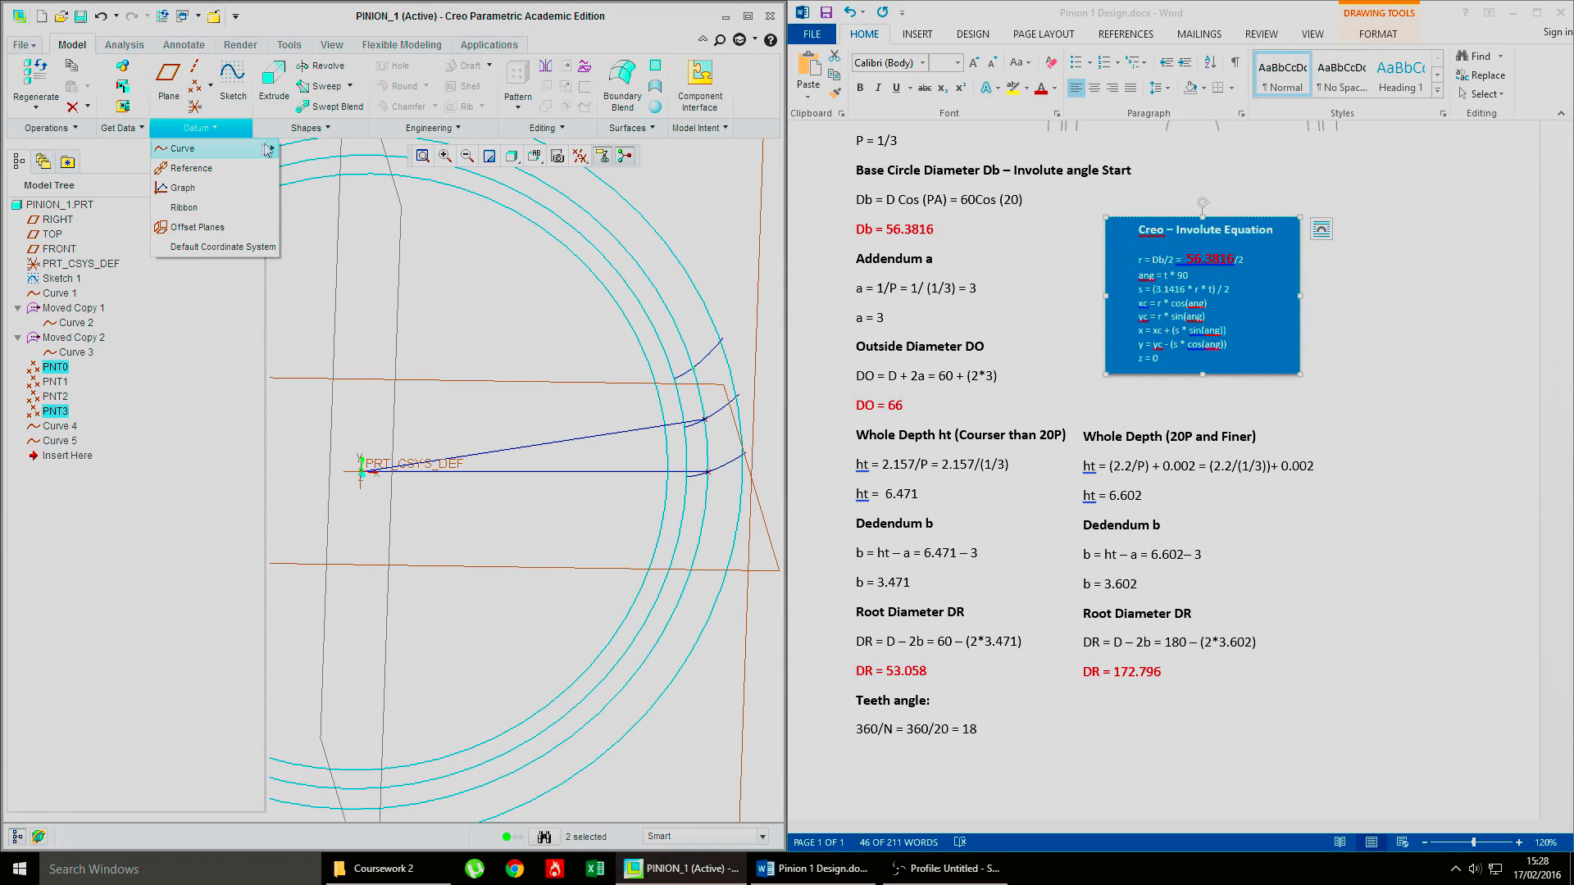
pyautogui.moveTo(261, 148)
pyautogui.click(320, 155)
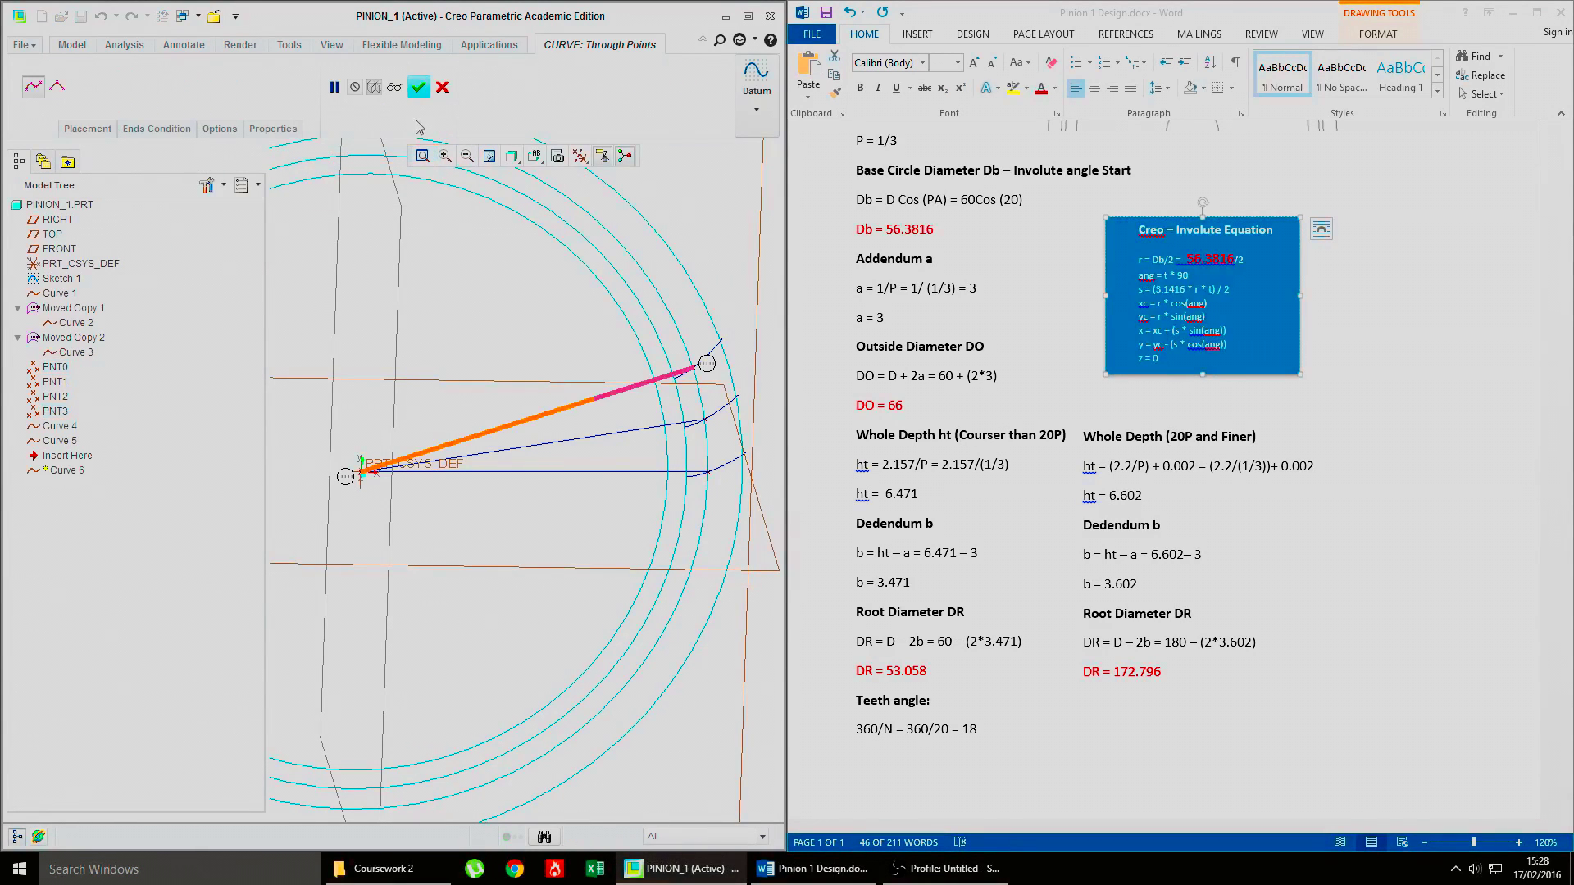
pyautogui.click(419, 87)
pyautogui.scroll(-5, 577, 401)
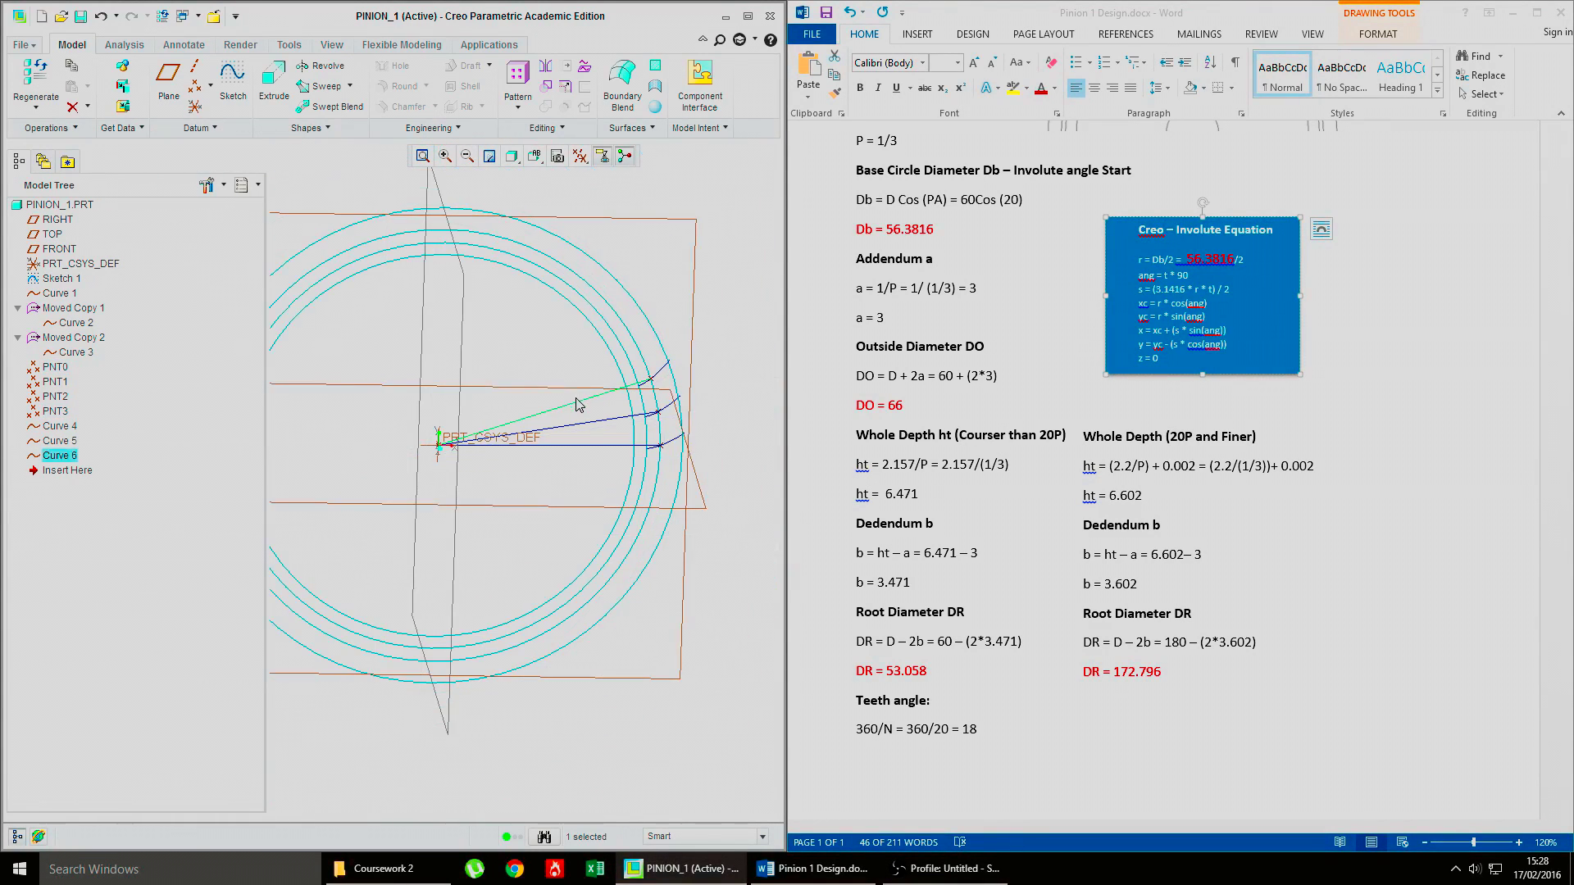
pyautogui.scroll(5, 578, 401)
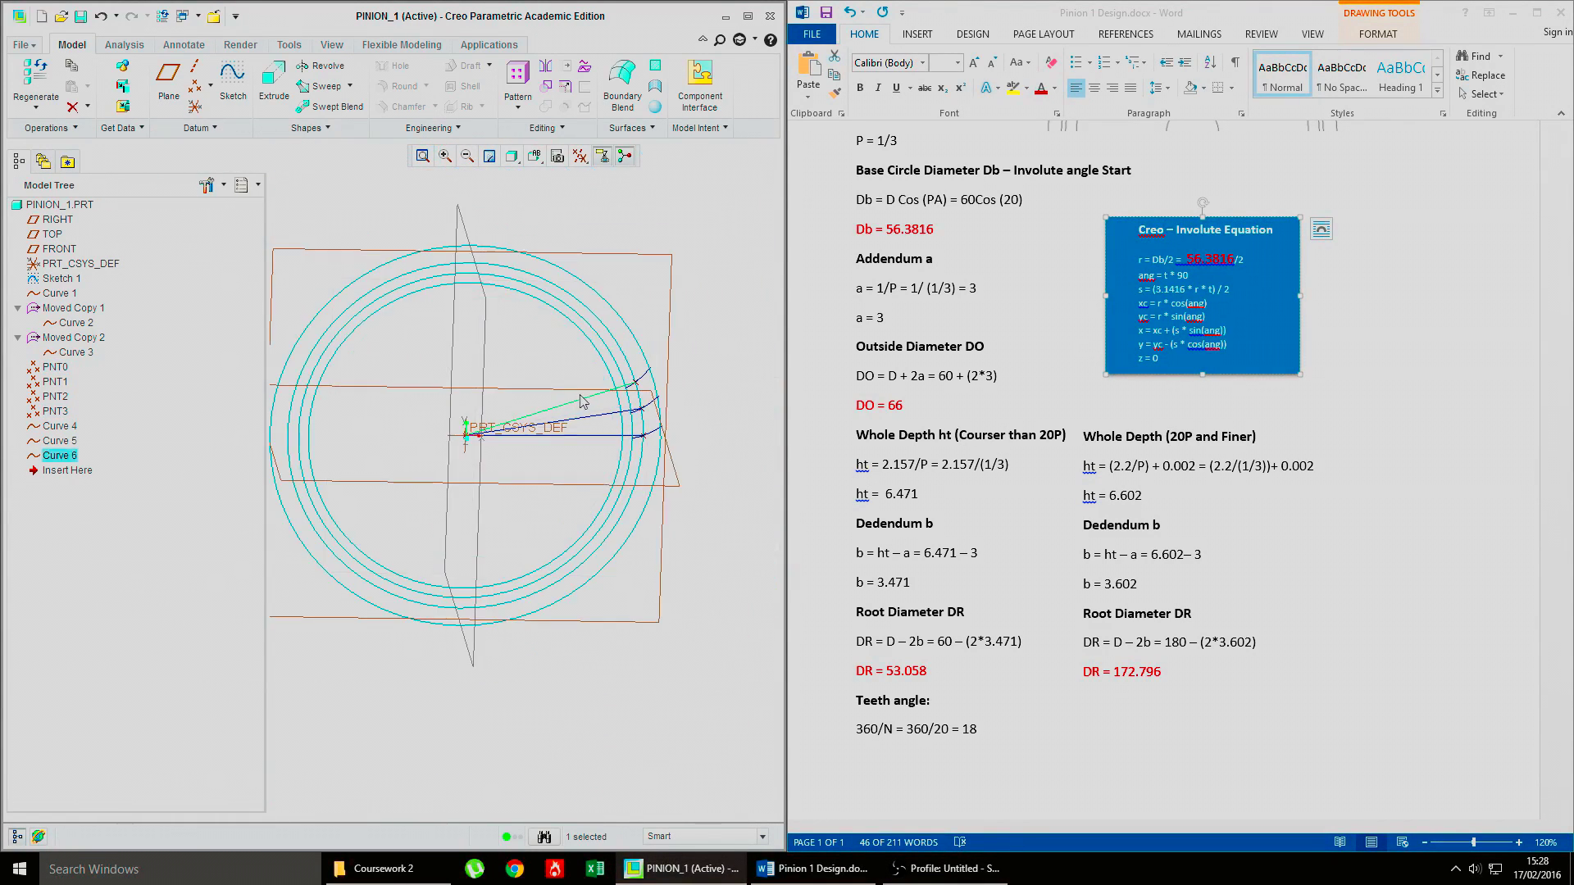
# Step: Create a datum axis through the Z axis of PRT_CSYS_DEF at the gear centre
pyautogui.click(511, 155)
pyautogui.click(536, 159)
pyautogui.click(536, 159)
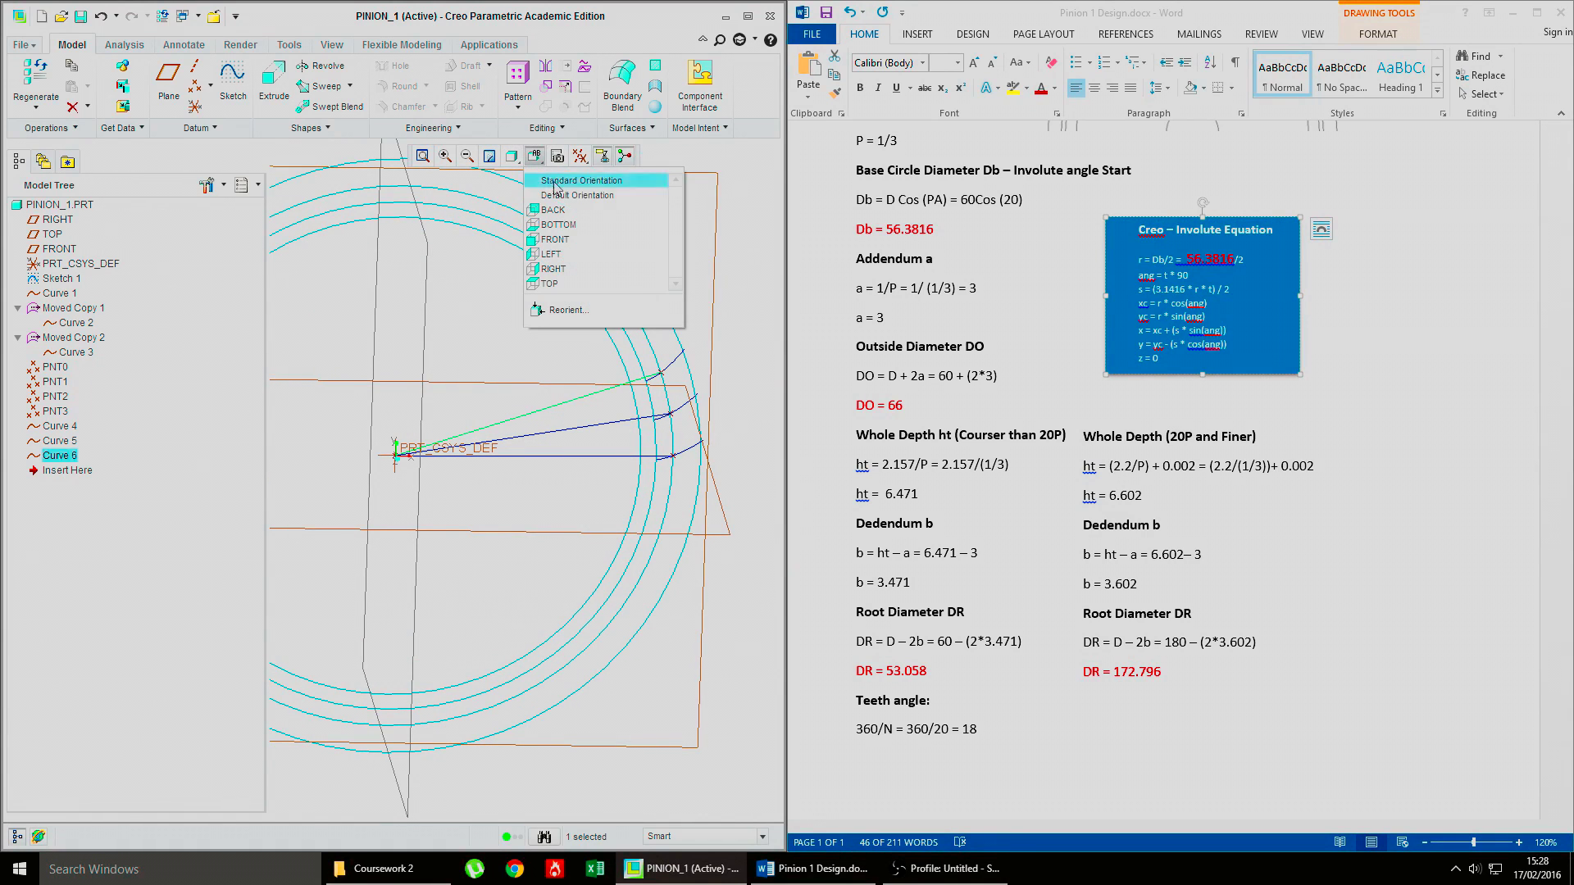
pyautogui.click(555, 240)
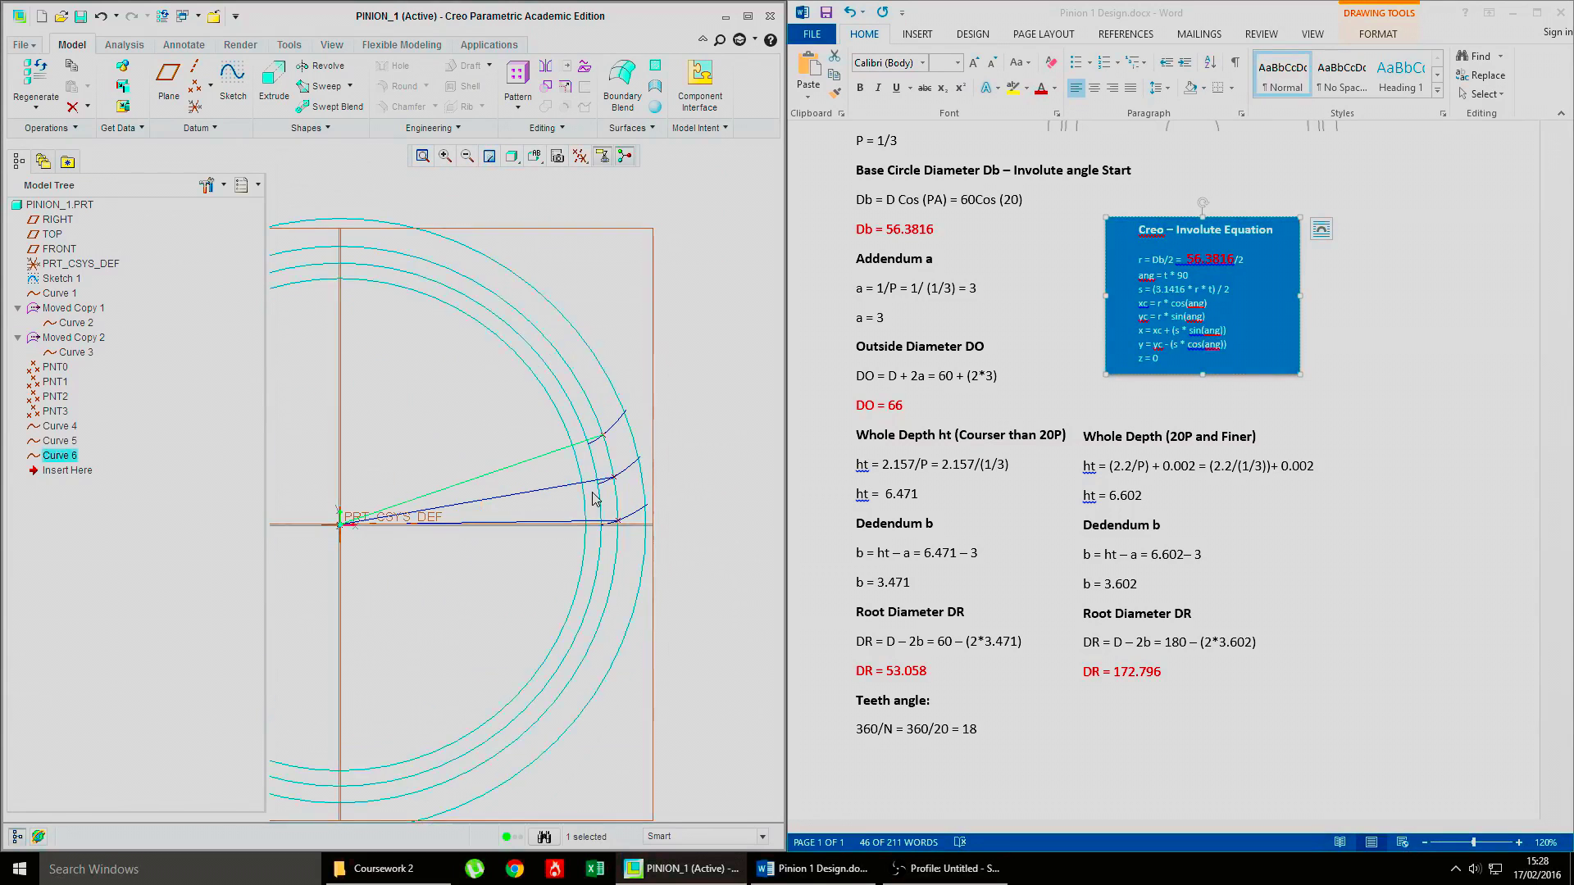
pyautogui.scroll(4, 614, 484)
pyautogui.scroll(-1, 687, 521)
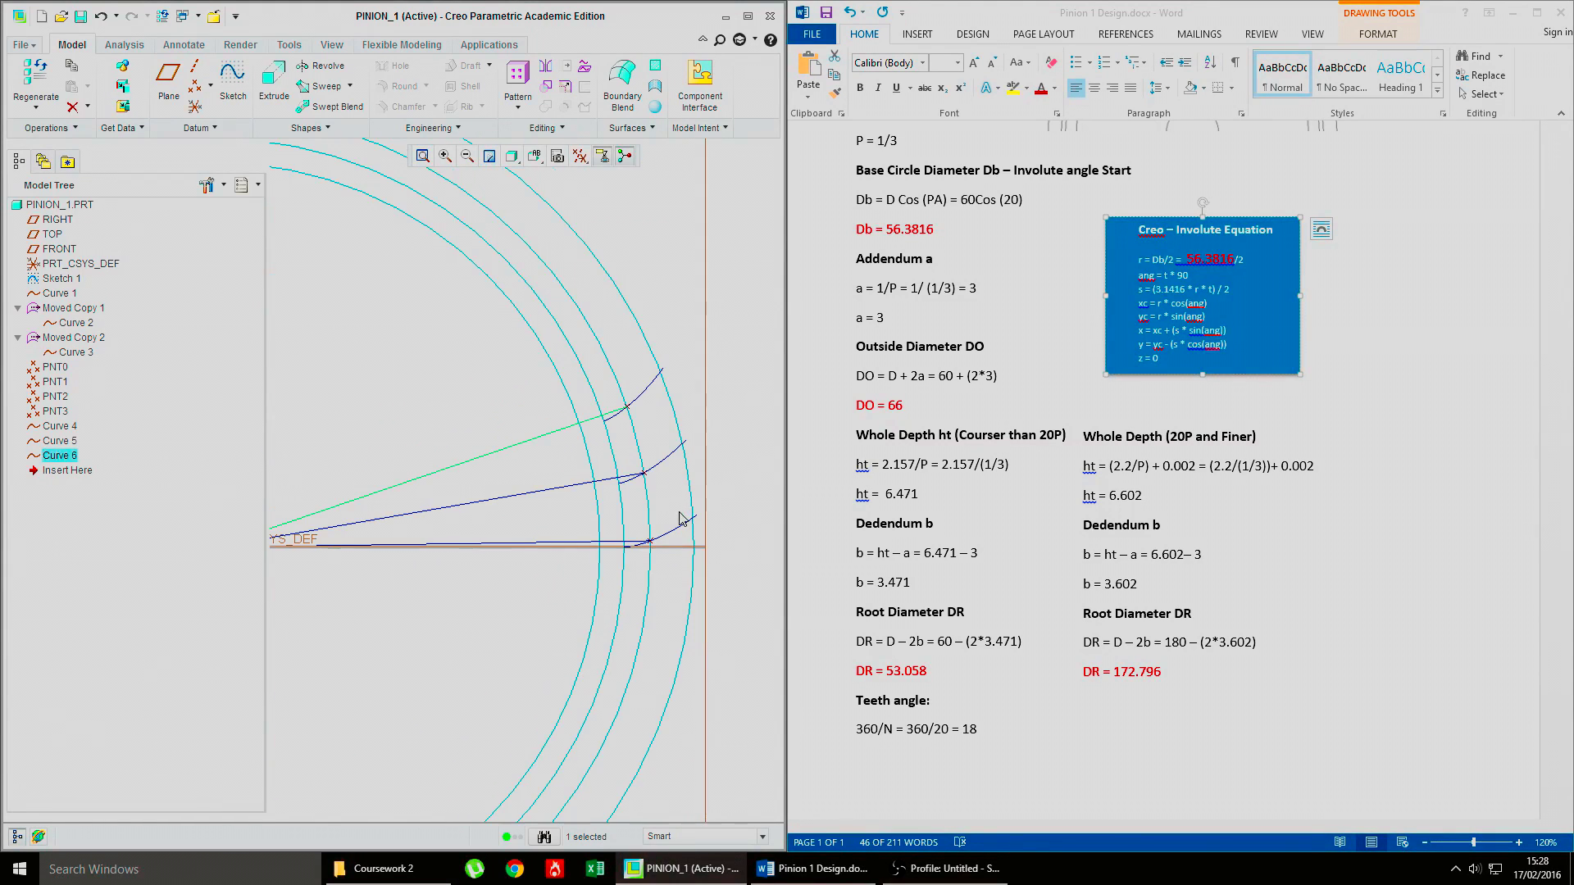
pyautogui.scroll(-3, 656, 515)
pyautogui.moveTo(515, 489); pyautogui.dragTo(484, 505, button='middle')
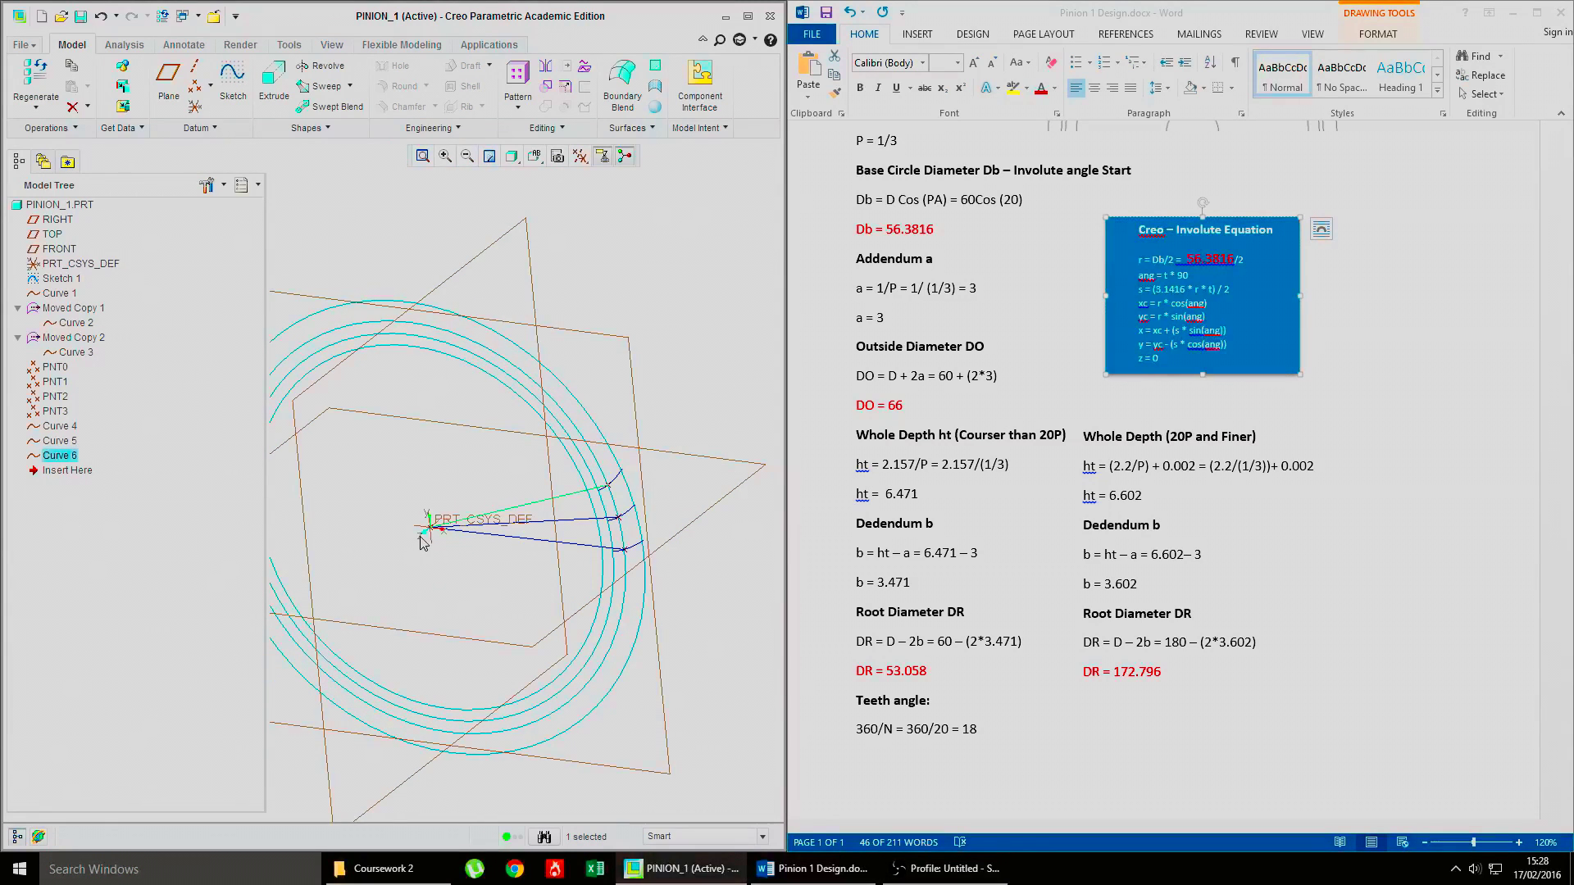
pyautogui.click(193, 73)
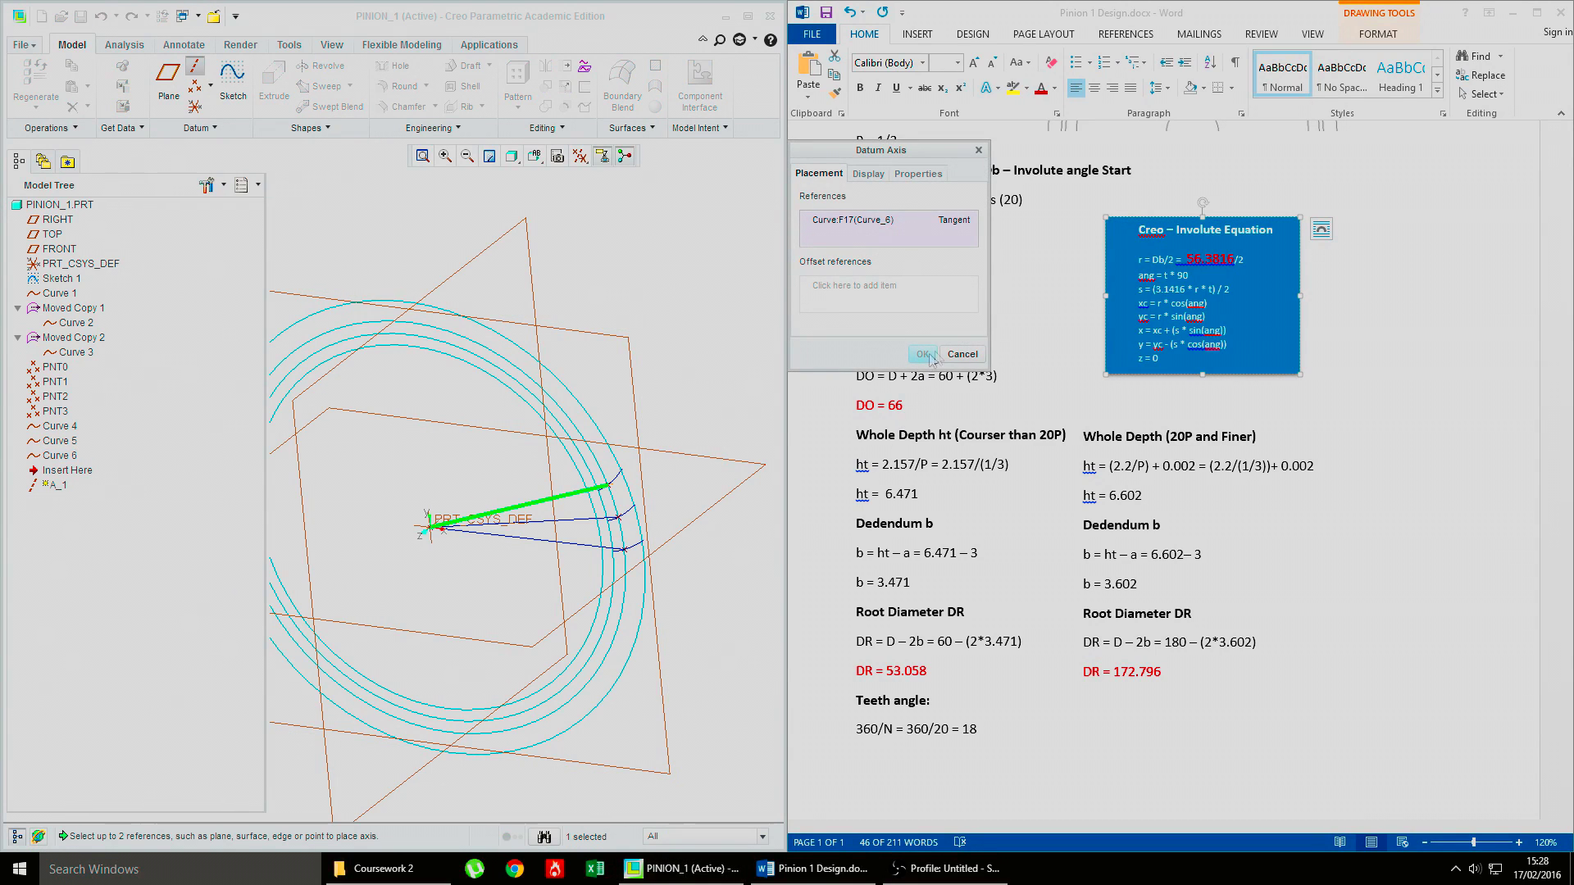
pyautogui.click(420, 539)
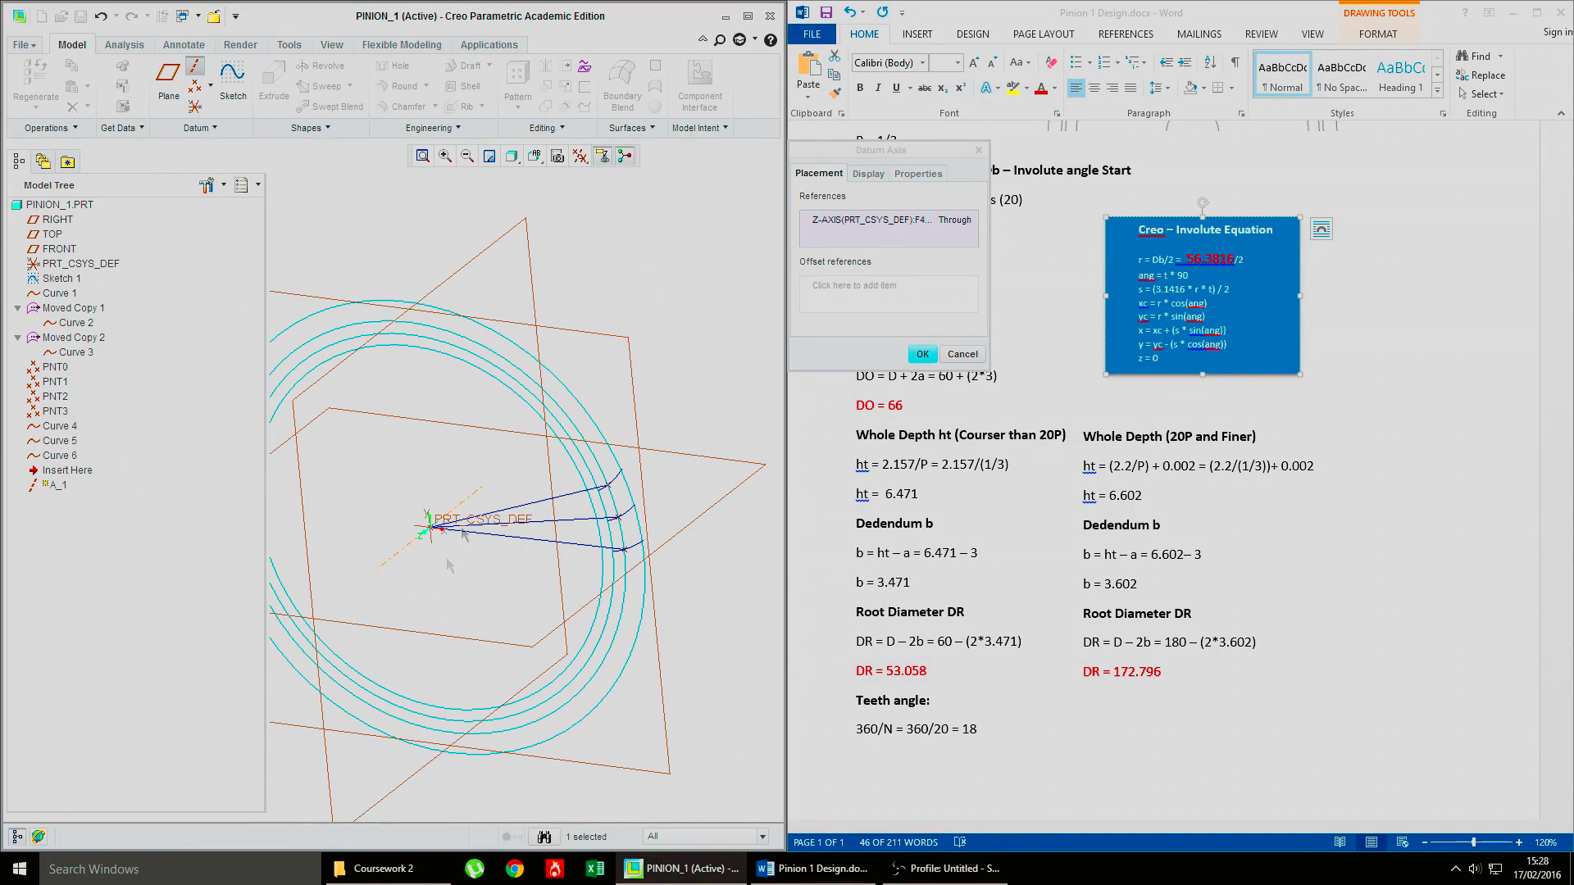
pyautogui.click(919, 354)
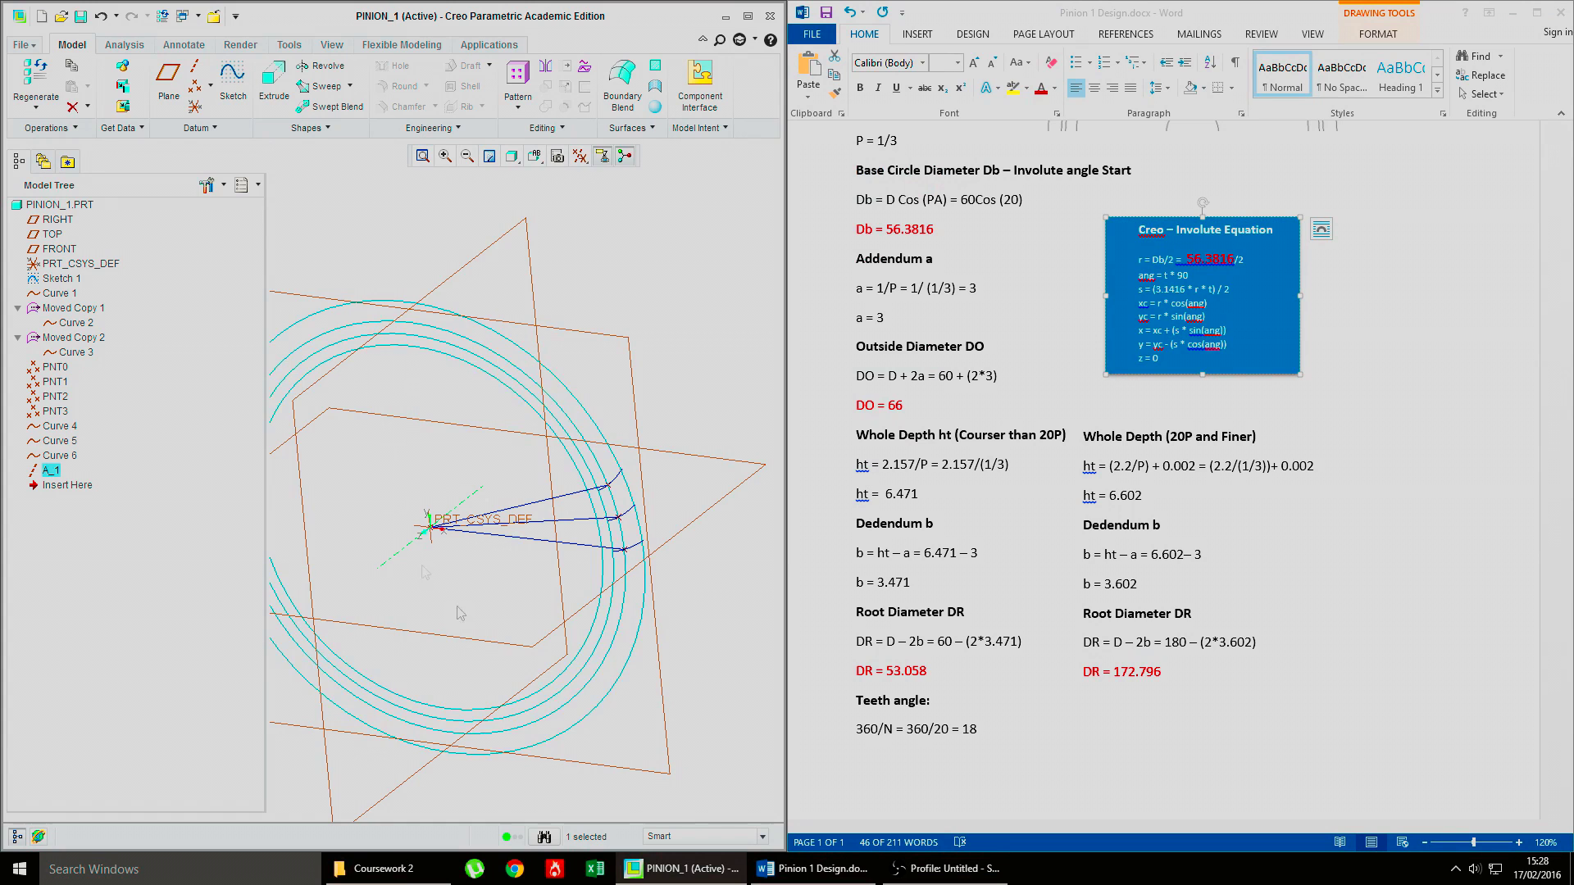
# Step: Examine the radial curves and involutes from the FRONT view around the pitch circle
pyautogui.moveTo(461, 592); pyautogui.dragTo(502, 574, button='middle')
pyautogui.scroll(-2, 501, 574)
pyautogui.click(510, 159)
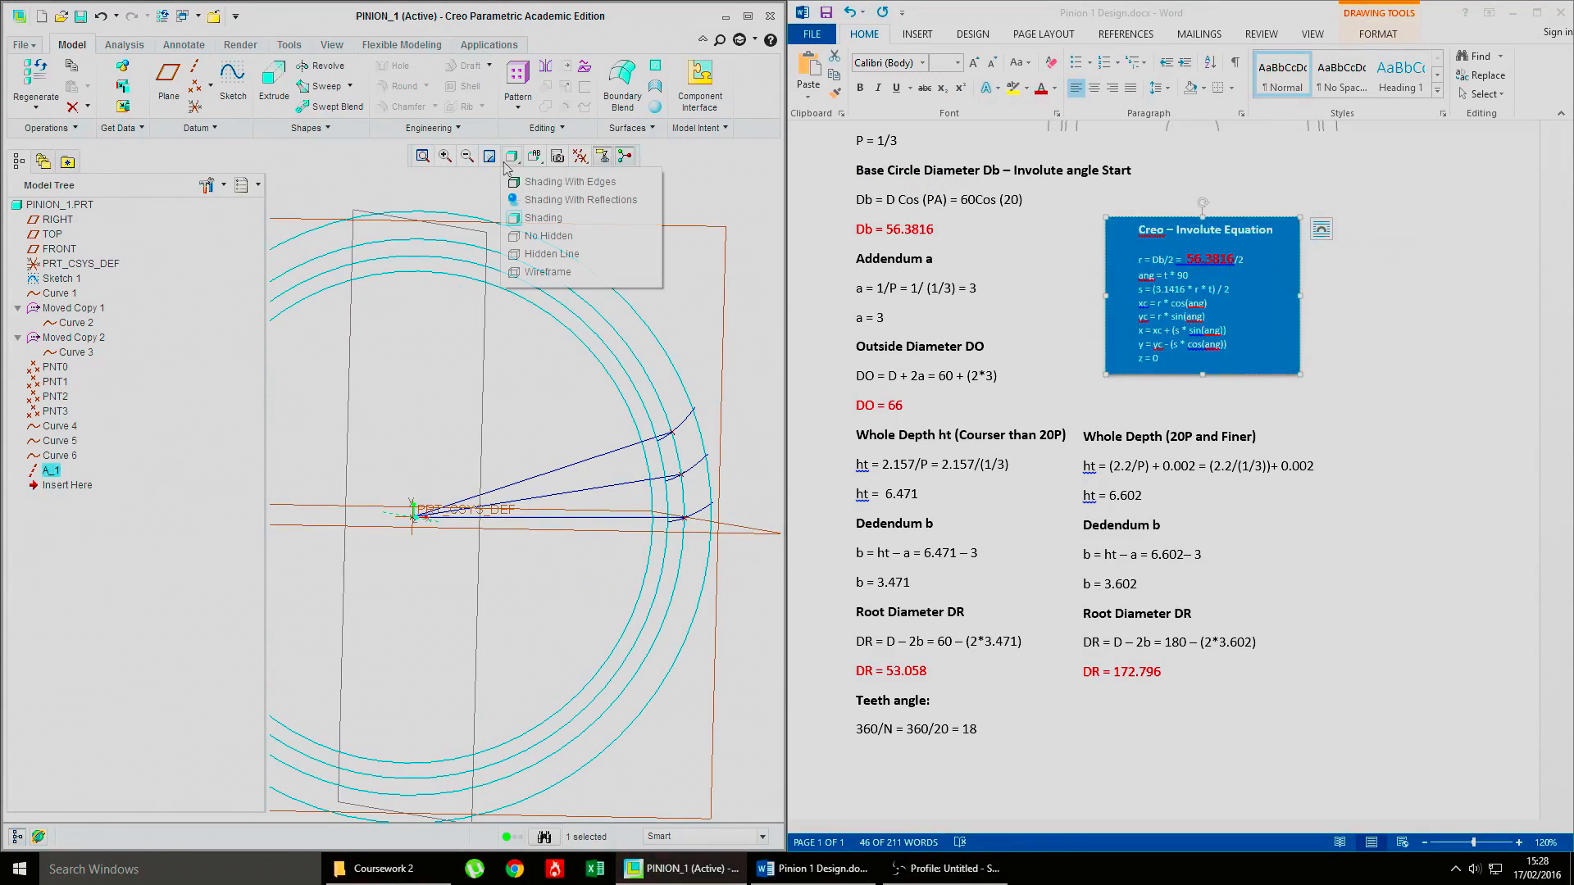
pyautogui.click(537, 162)
pyautogui.click(536, 160)
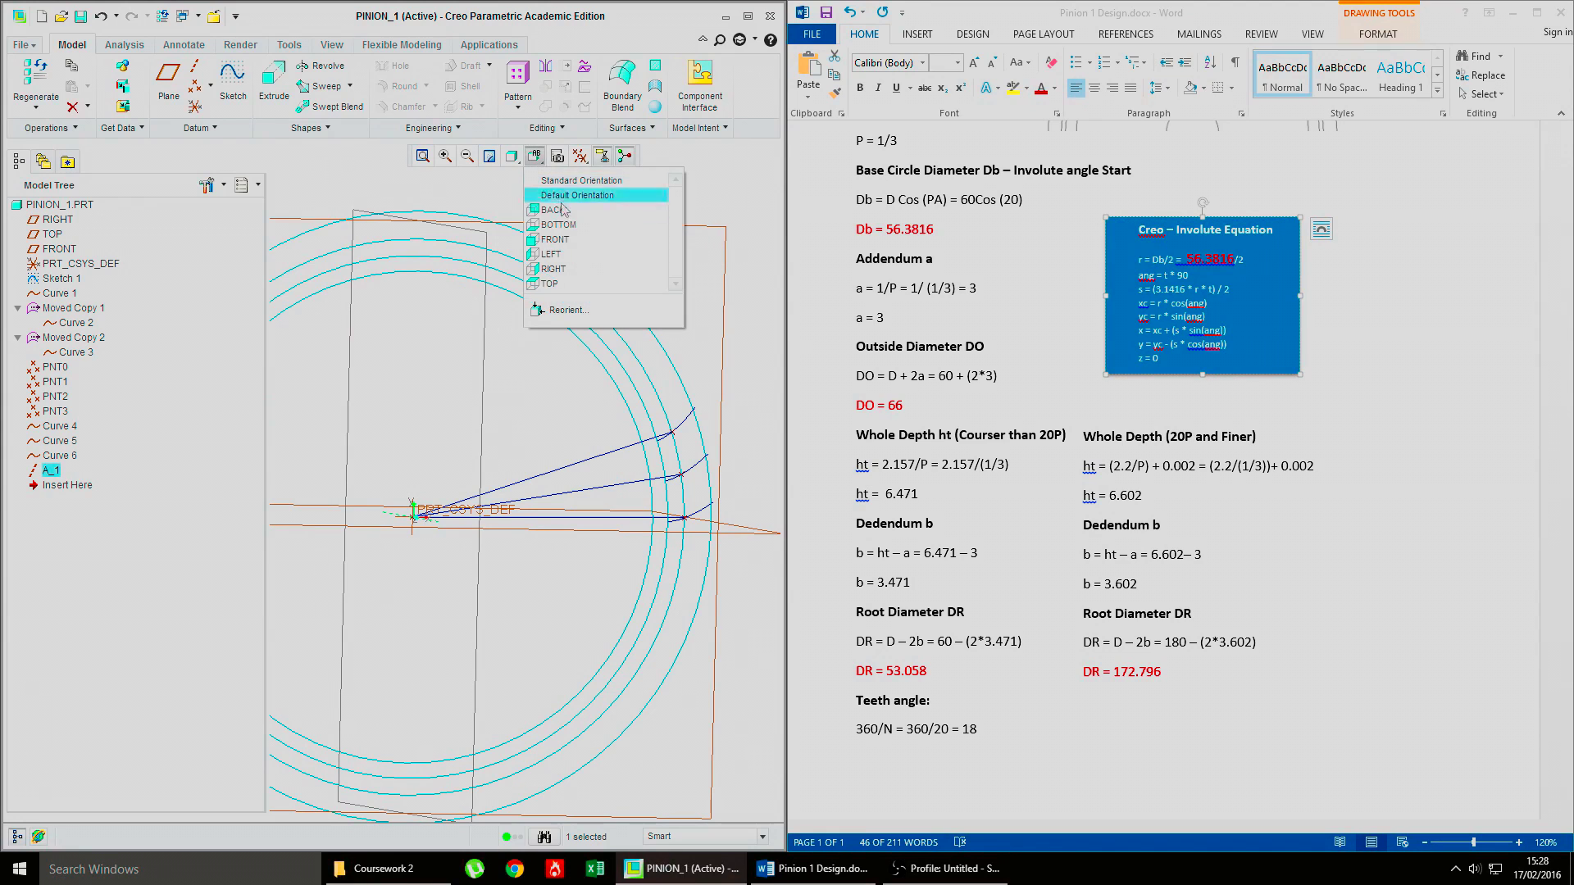
pyautogui.click(563, 240)
pyautogui.scroll(-5, 650, 453)
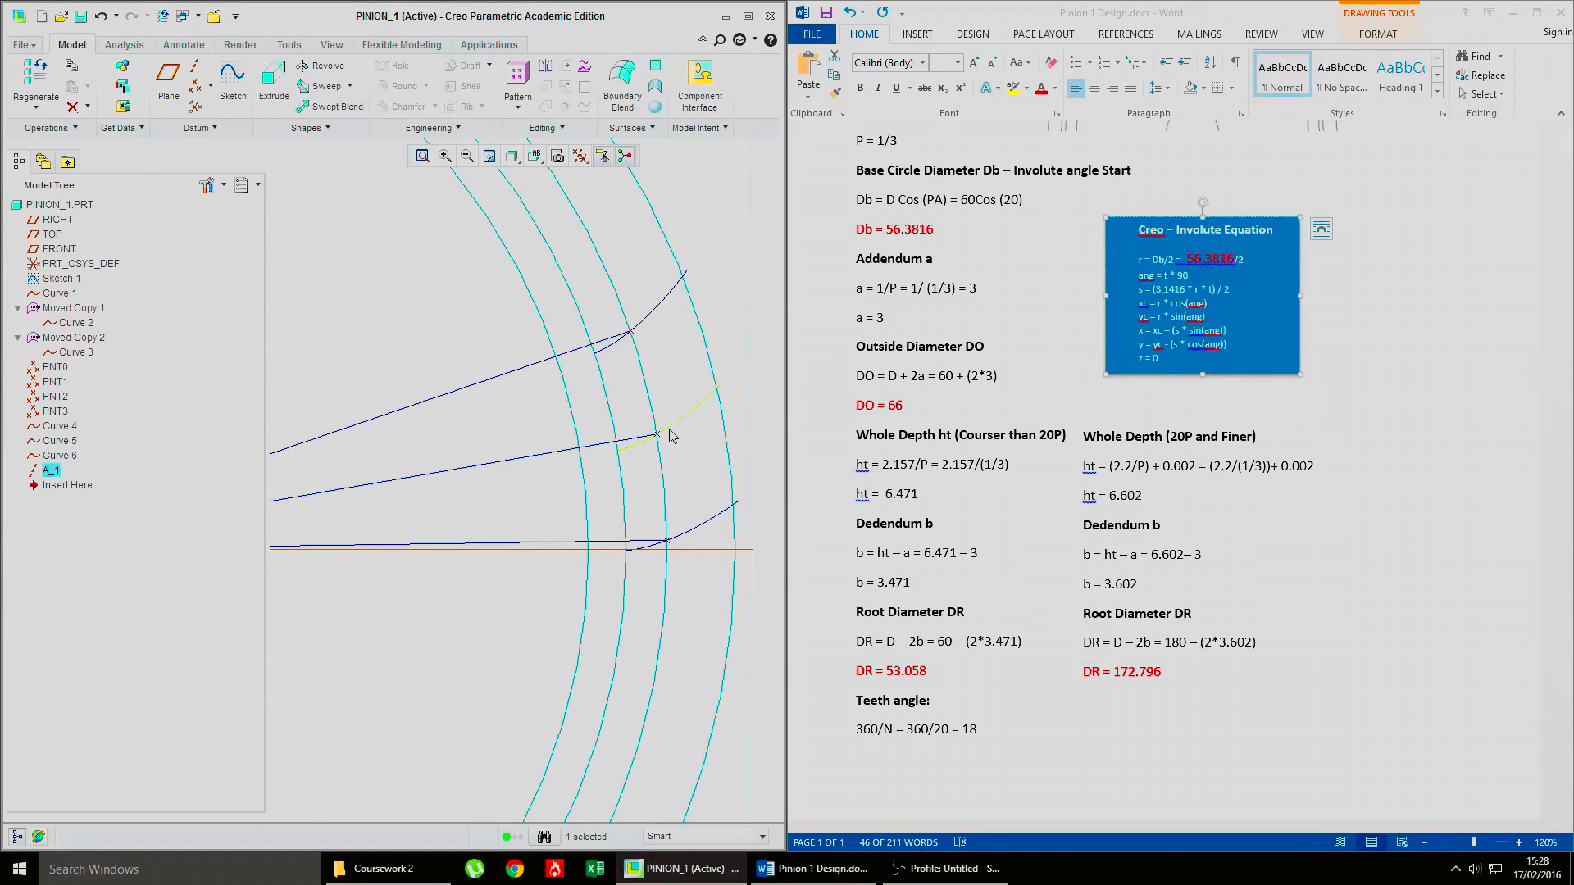
pyautogui.scroll(5, 632, 473)
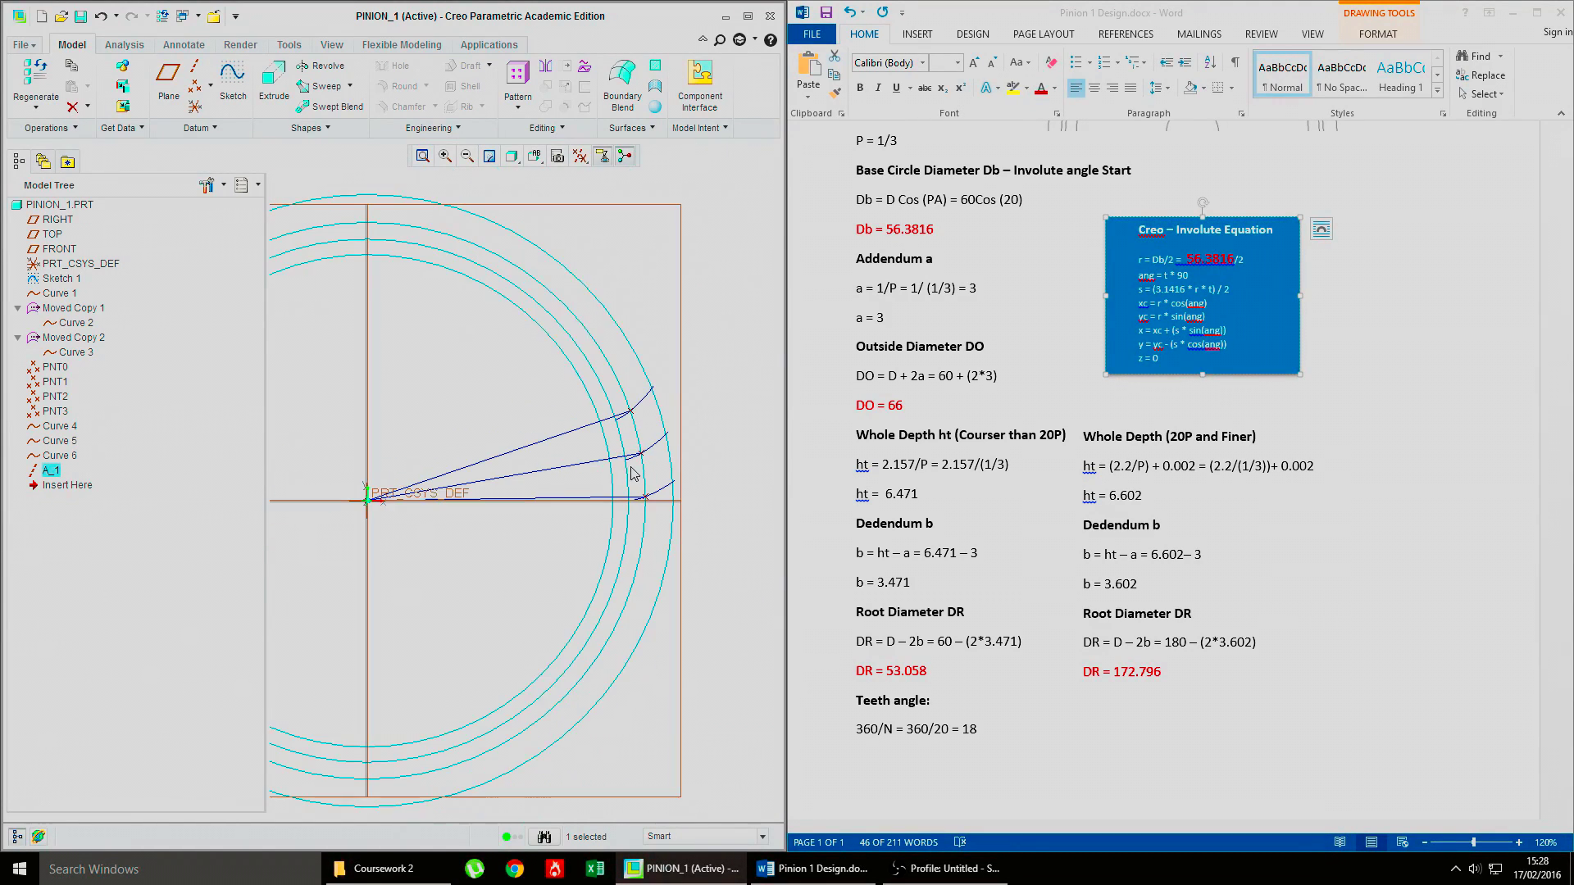
# Step: Create a datum plane through axis A_1 and Curve 5, the radial curve to the middle involute
pyautogui.click(568, 468)
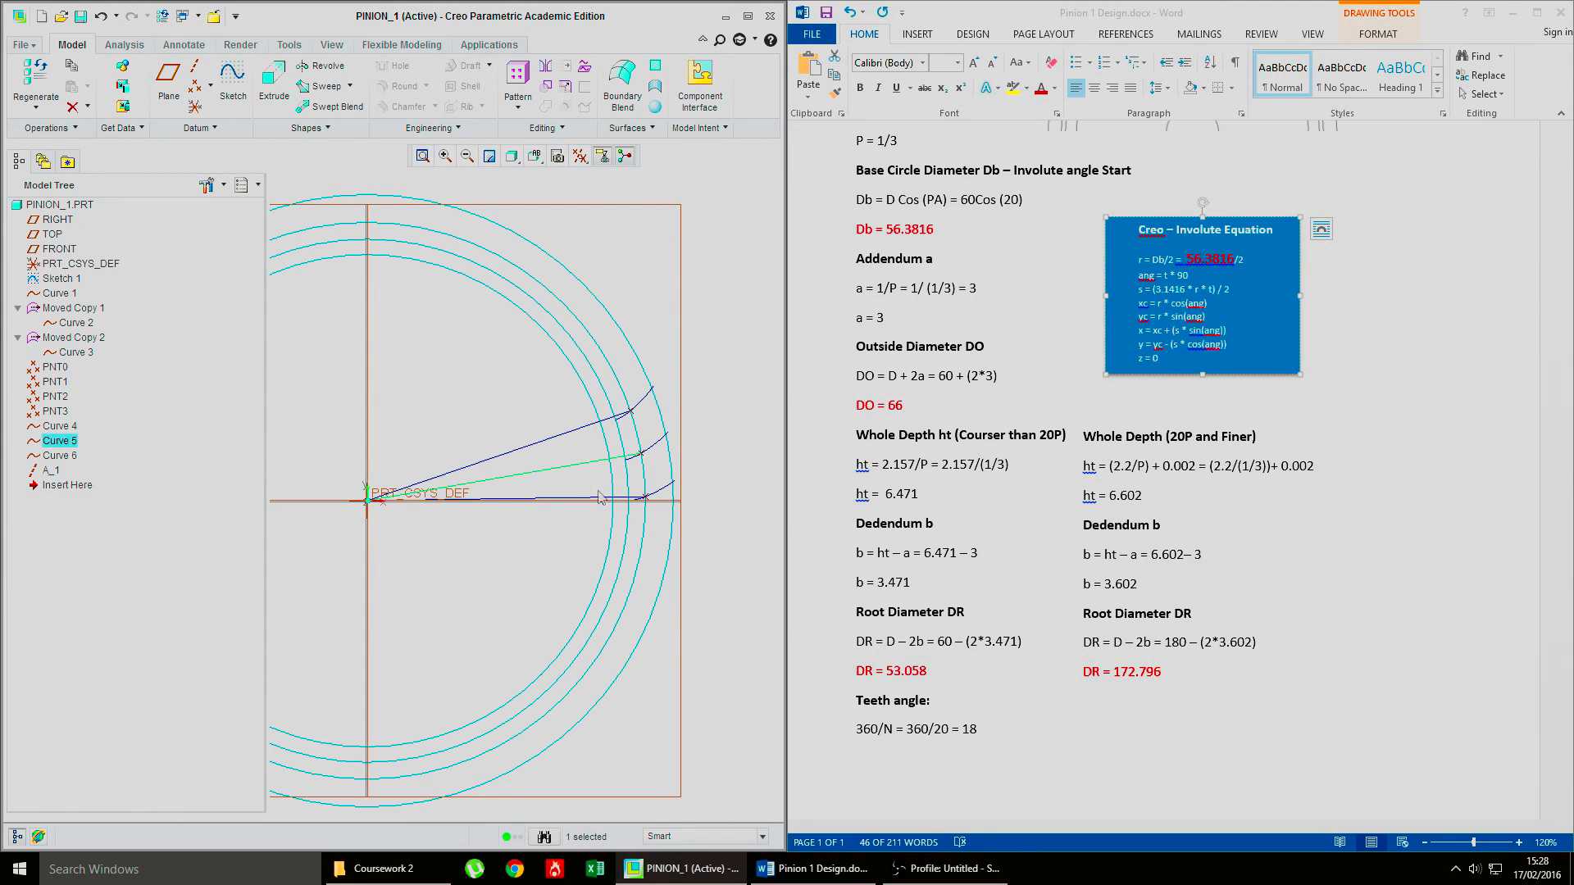
pyautogui.moveTo(603, 475); pyautogui.dragTo(565, 471, button='middle')
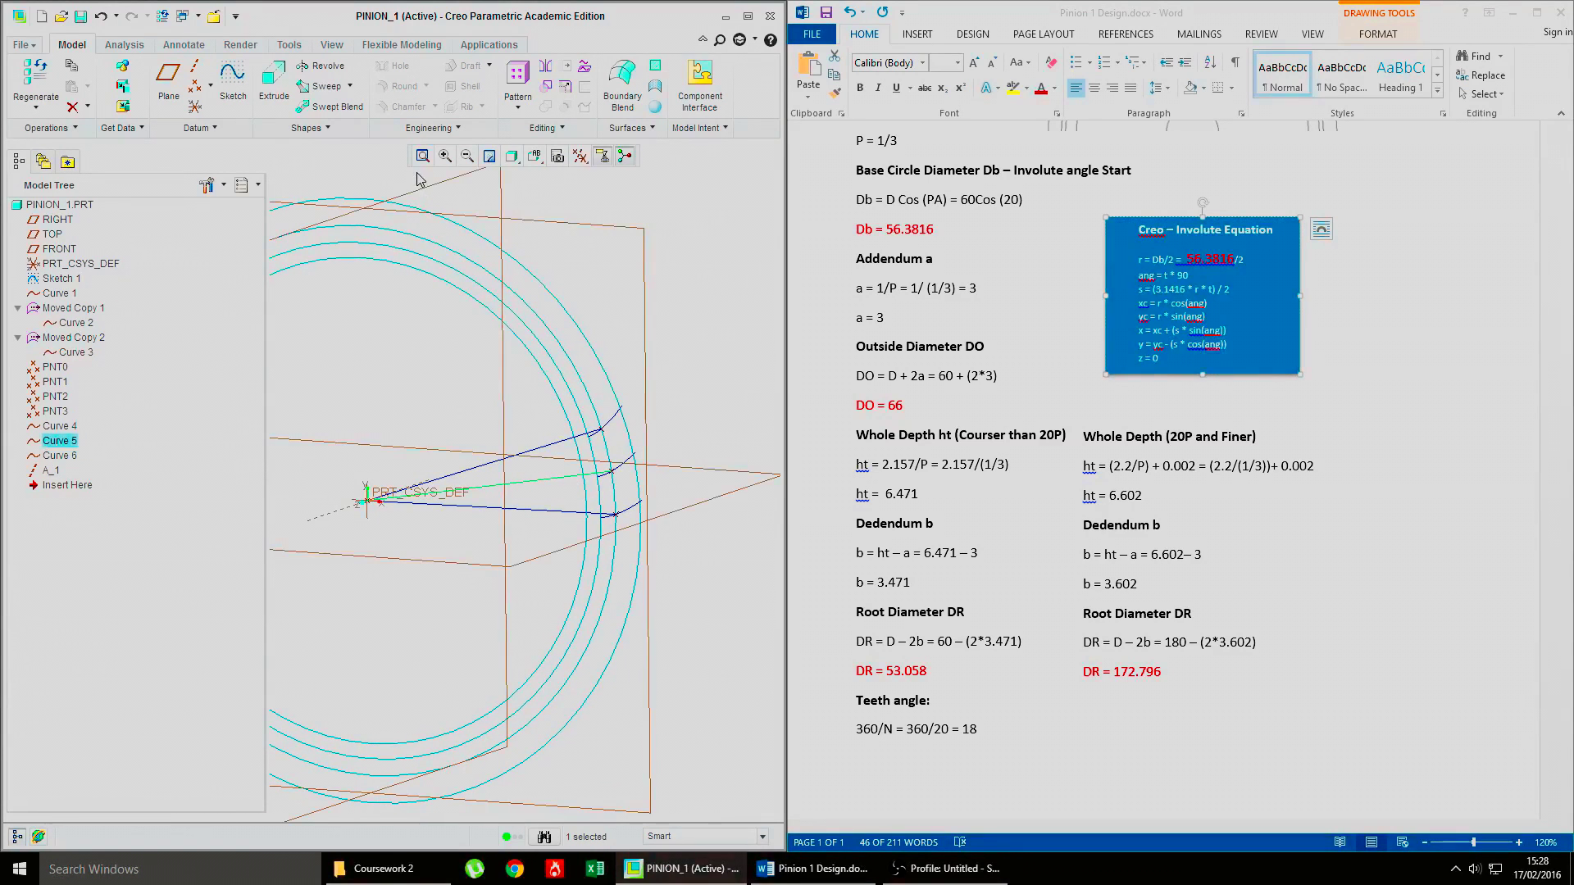
pyautogui.click(168, 75)
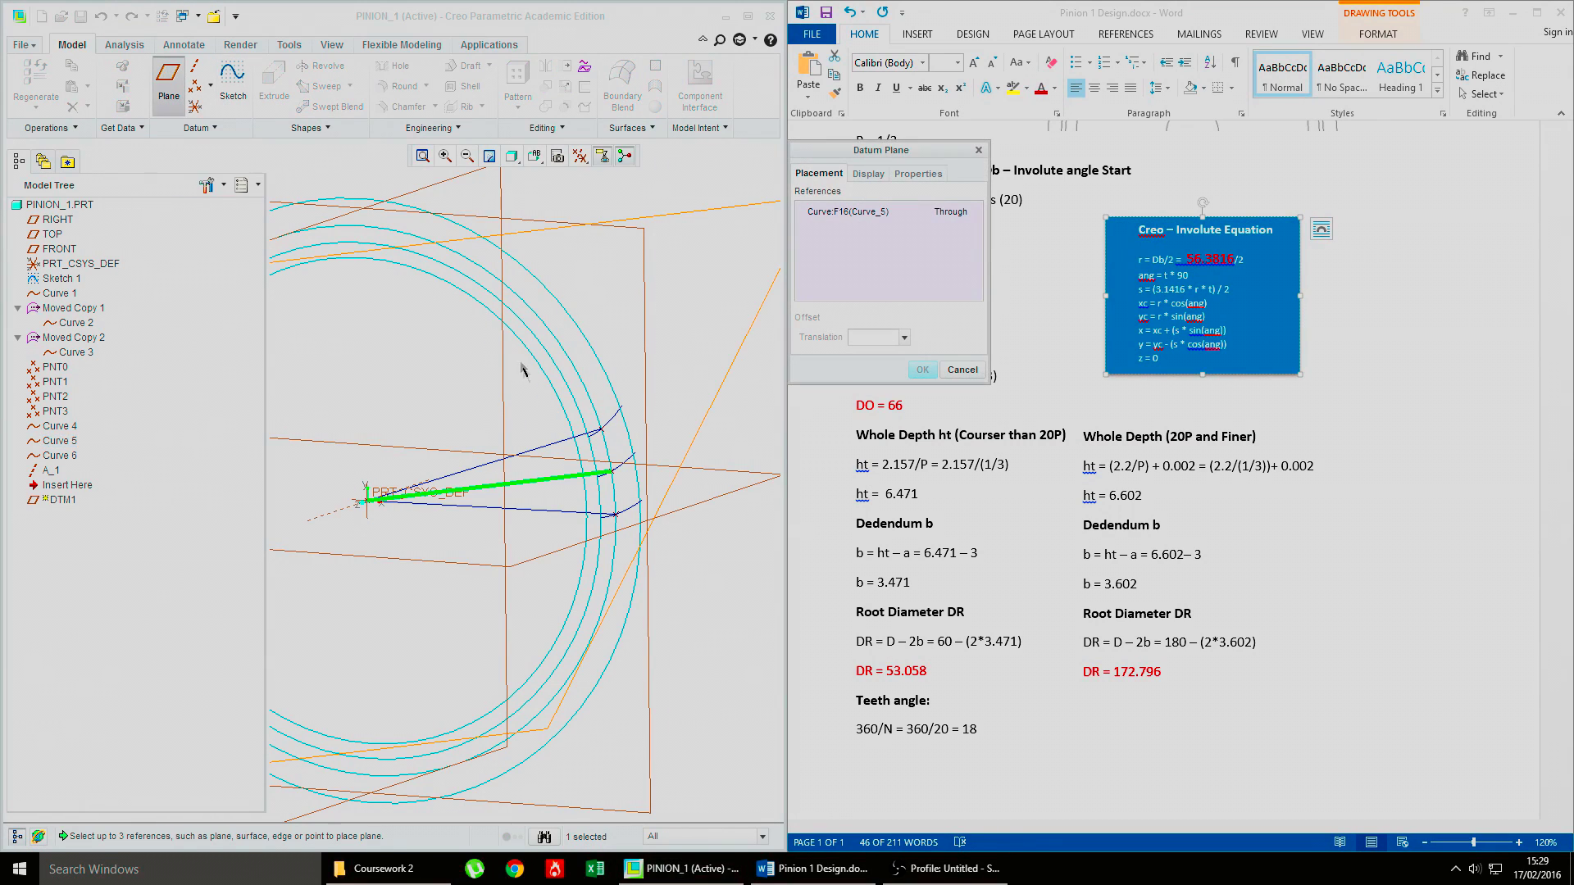
pyautogui.click(334, 515)
pyautogui.moveTo(374, 521); pyautogui.dragTo(504, 537, button='middle')
pyautogui.keyDown('ctrl'); pyautogui.click(573, 474); pyautogui.keyUp('ctrl')
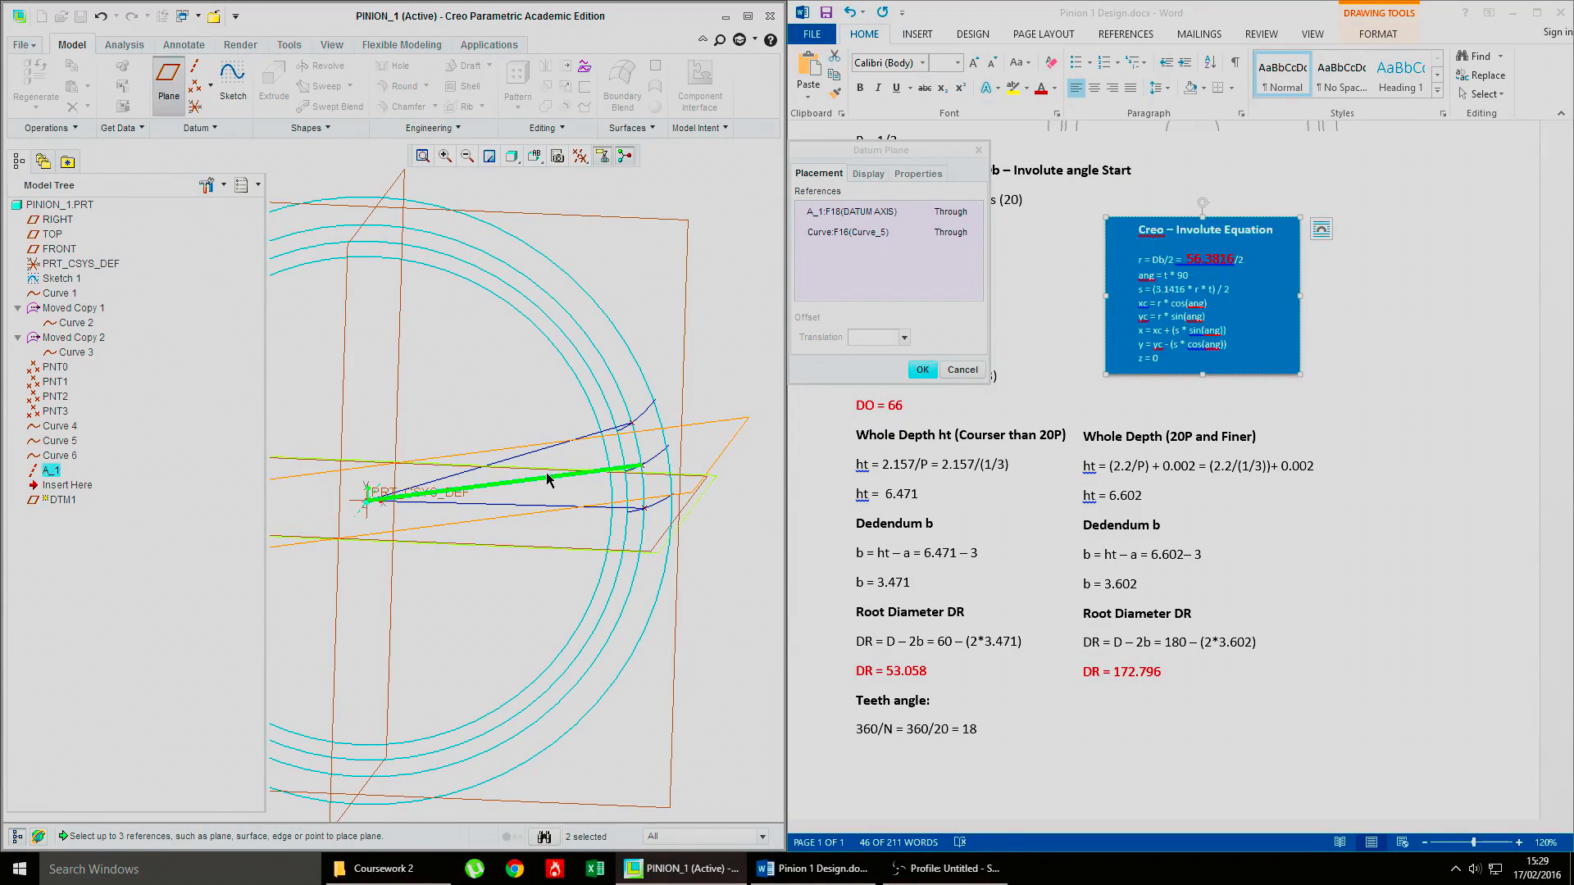
pyautogui.moveTo(776, 415); pyautogui.dragTo(669, 459, button='middle')
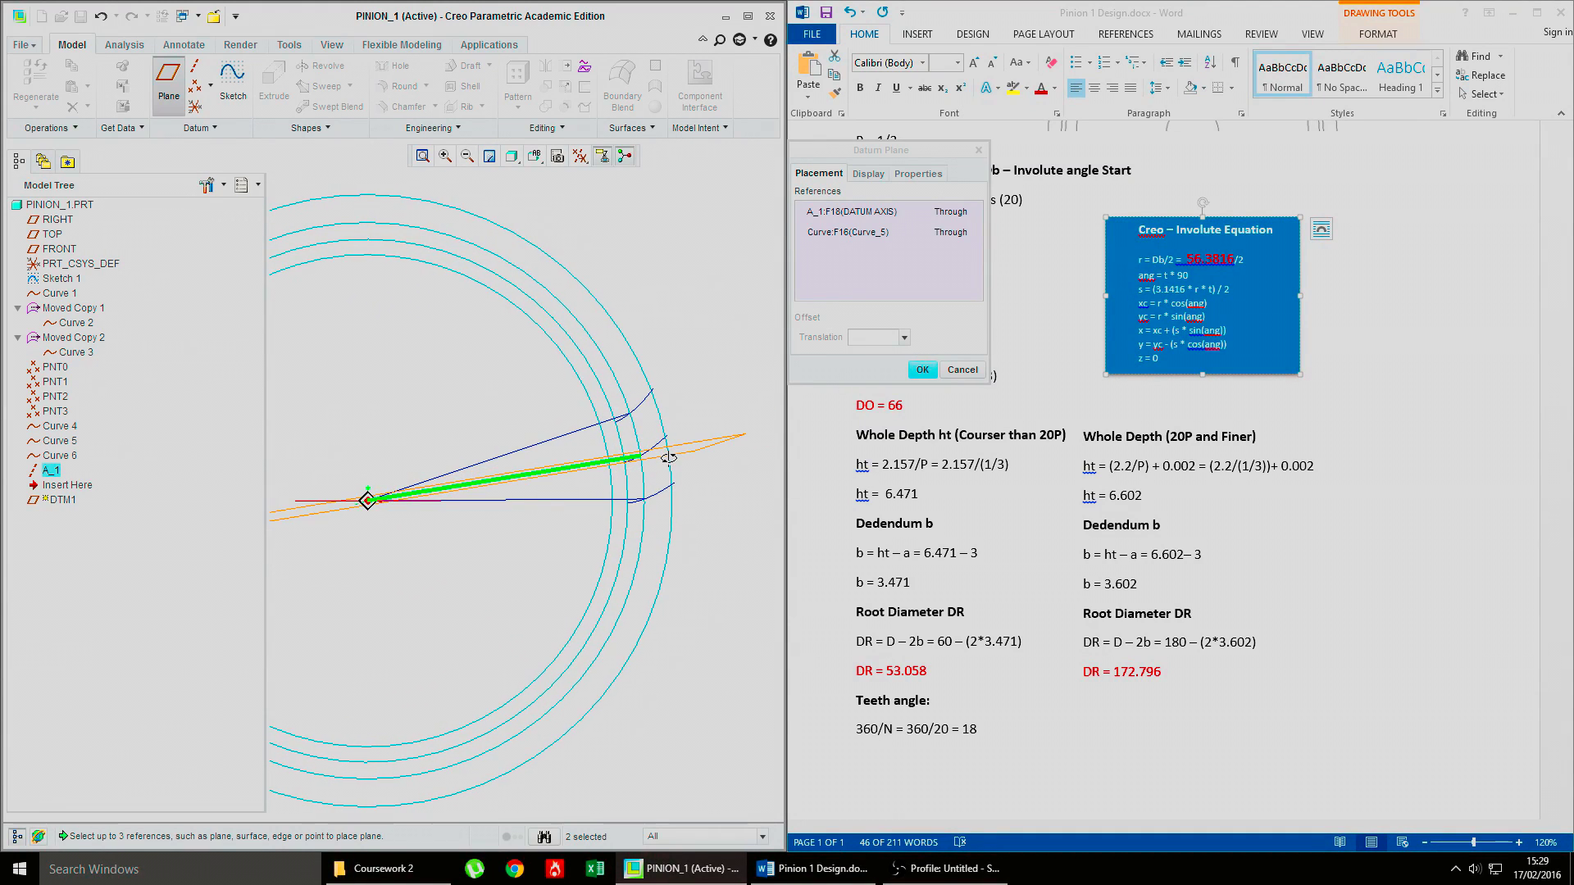
pyautogui.click(922, 370)
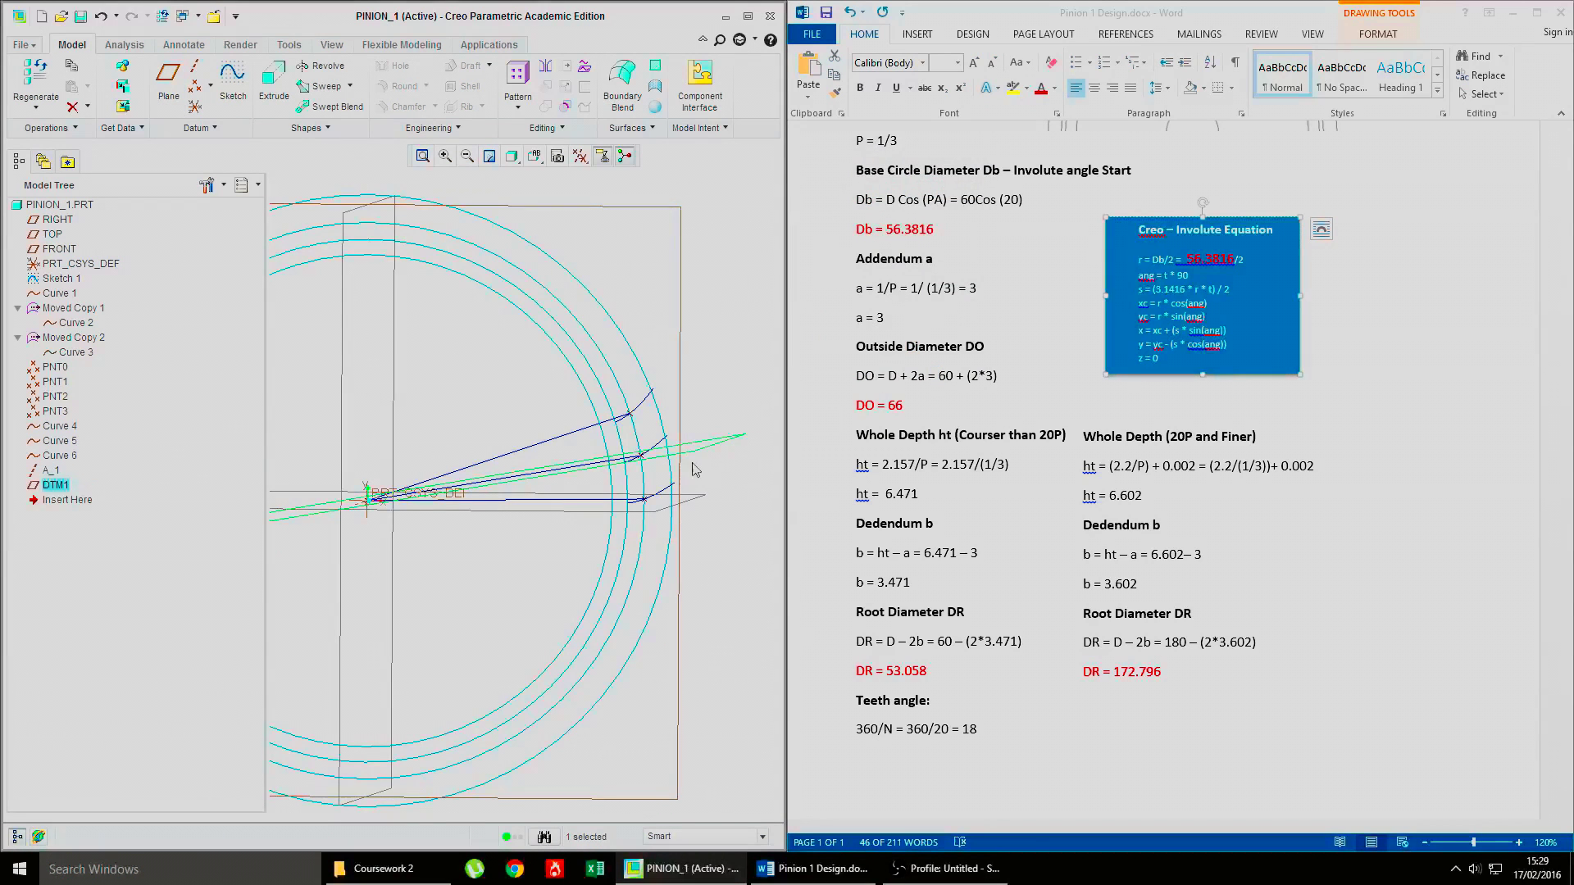
# Step: Mirror the middle involute, Curve 3, about datum plane DTM1
pyautogui.click(534, 156)
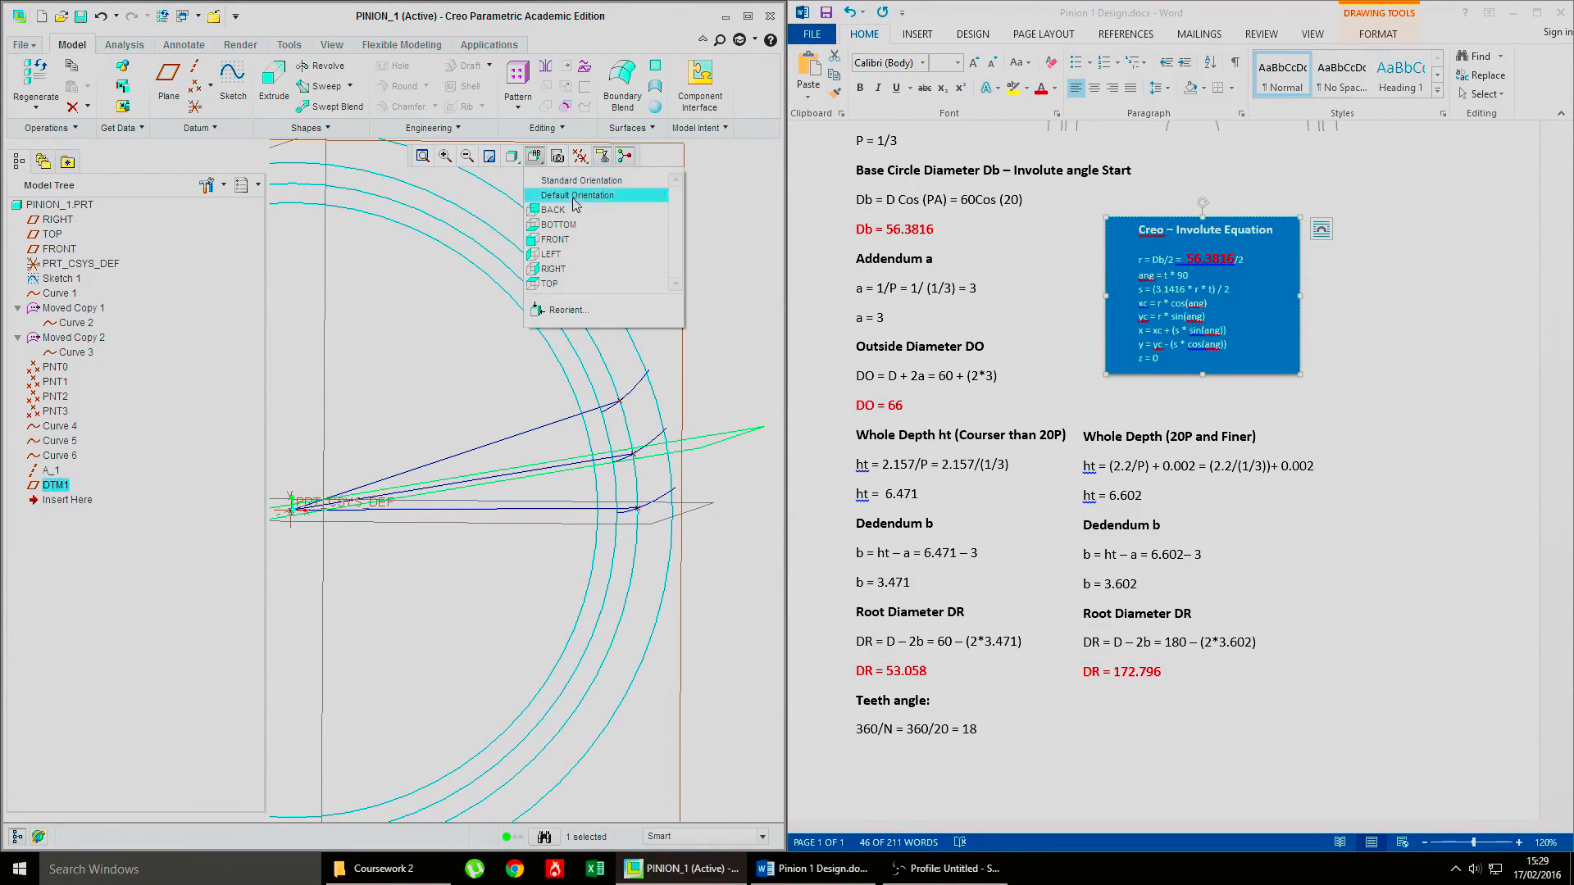
pyautogui.click(570, 226)
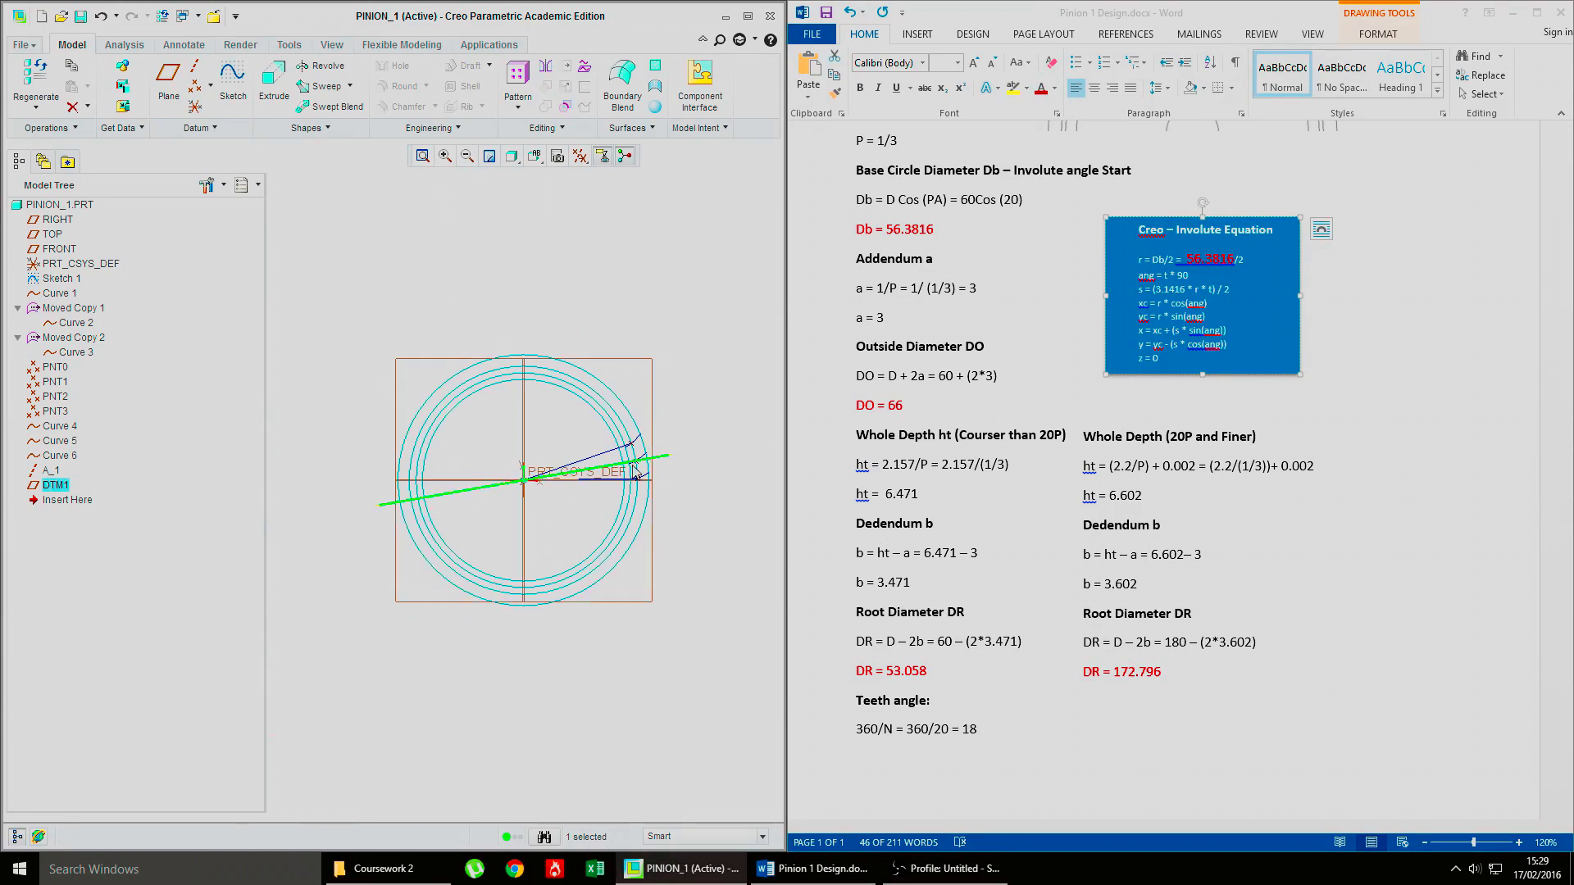
pyautogui.scroll(-2, 700, 517)
pyautogui.scroll(-5, 625, 461)
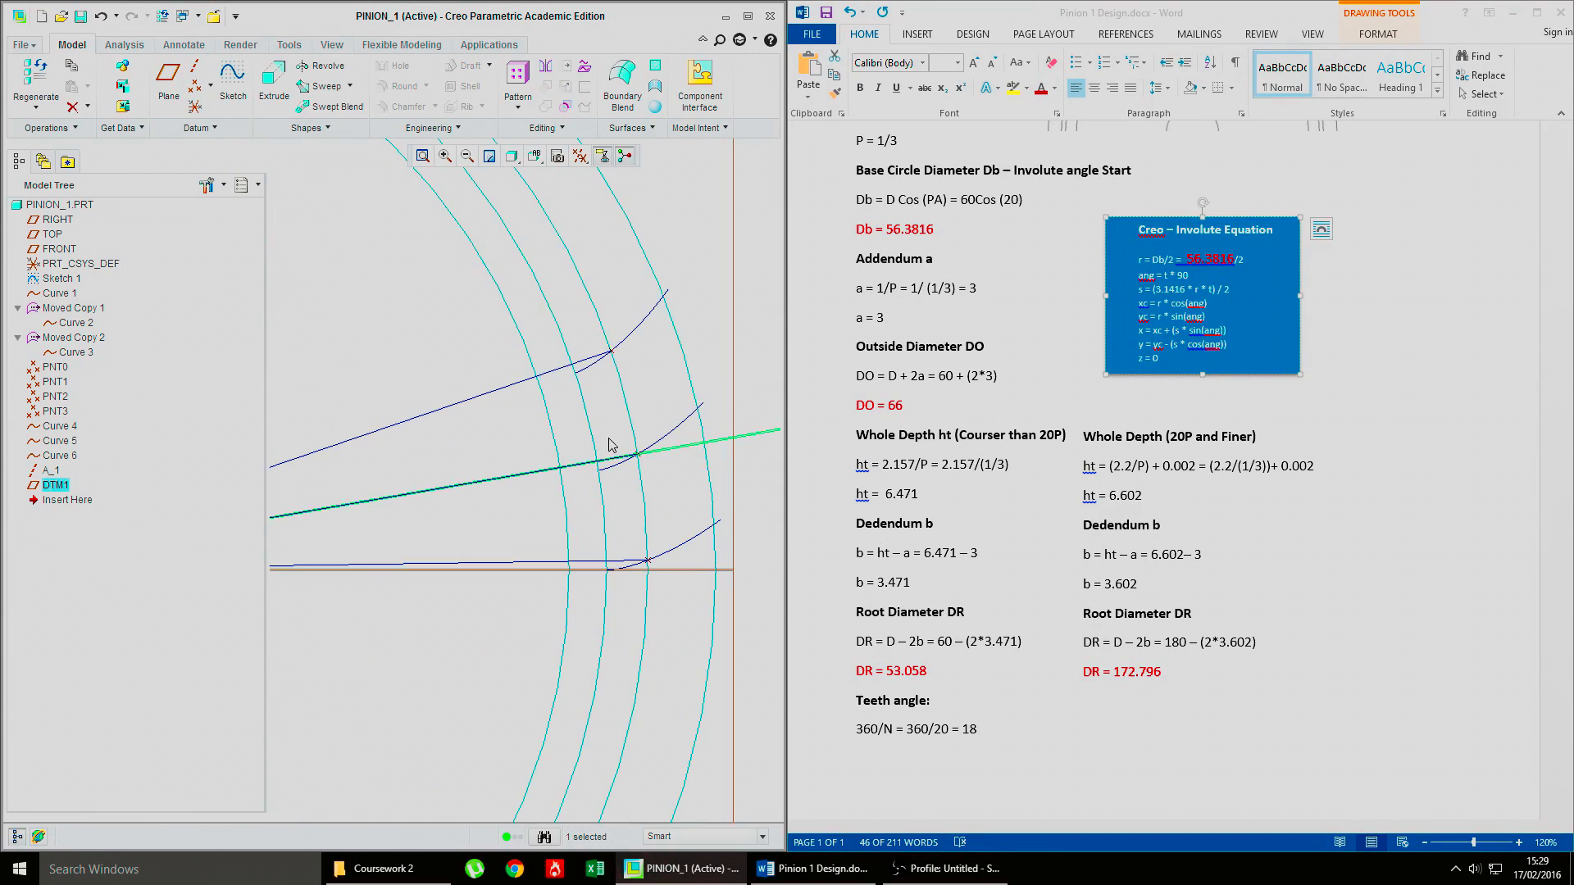
pyautogui.scroll(-1, 642, 461)
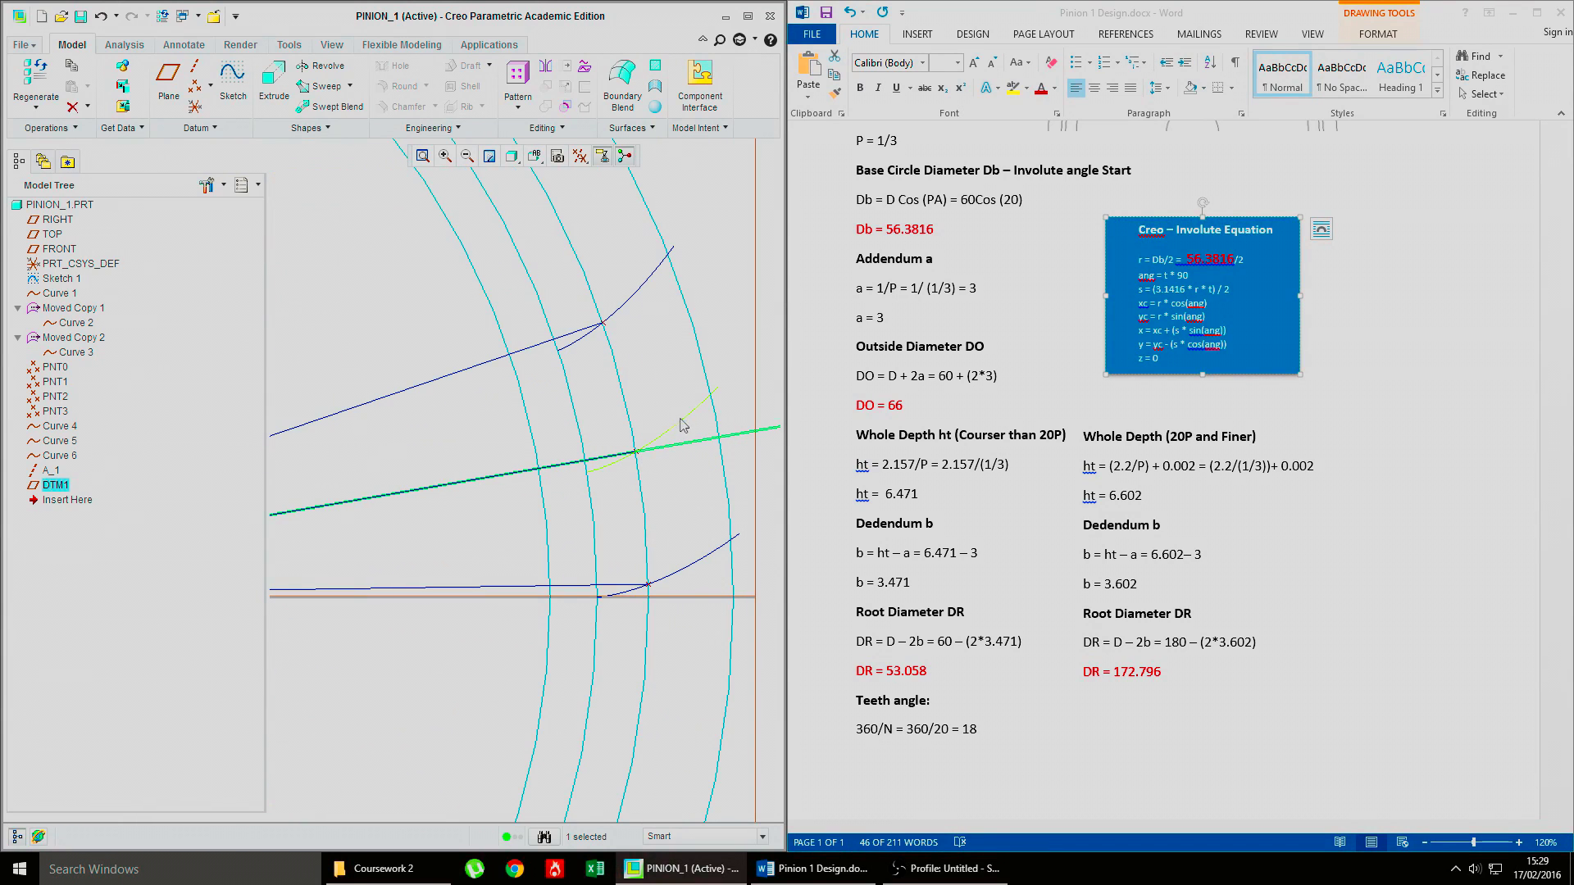
pyautogui.click(543, 73)
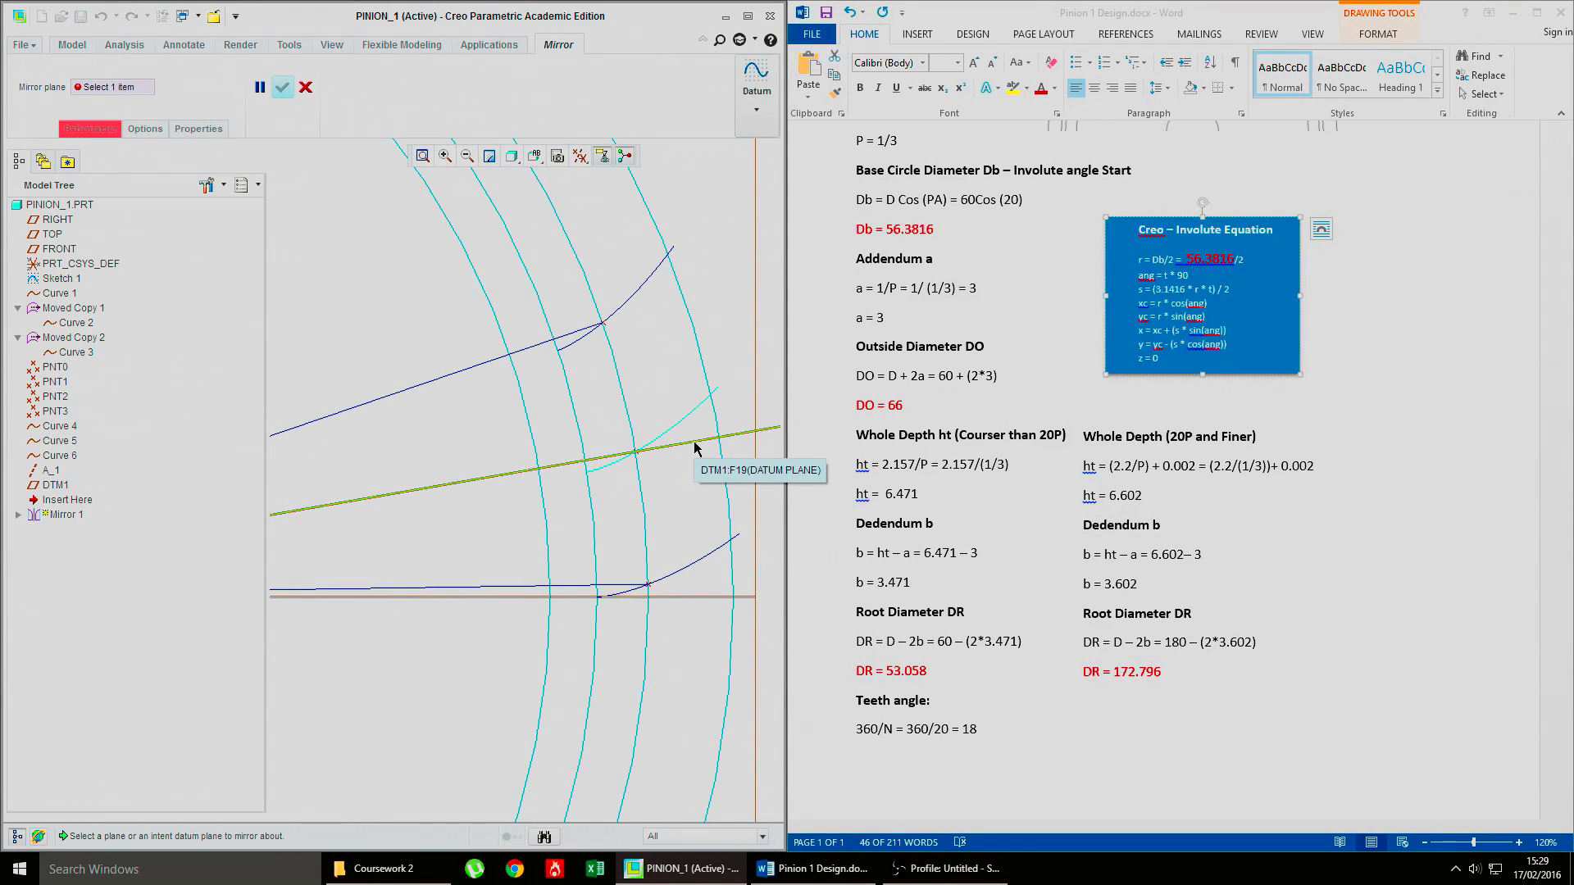
pyautogui.click(695, 447)
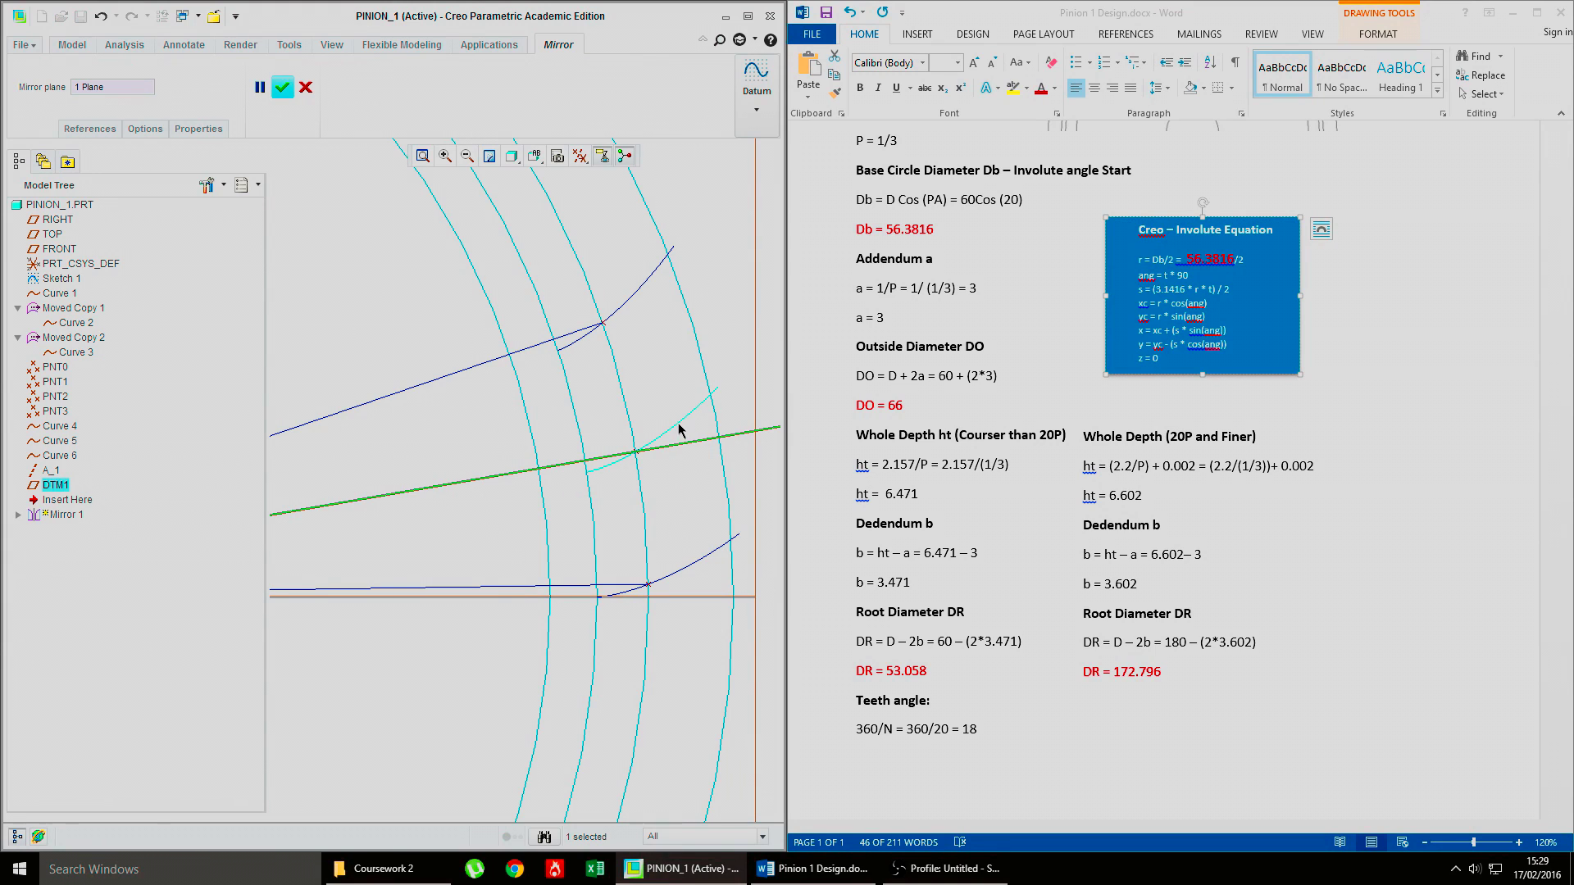
pyautogui.click(283, 87)
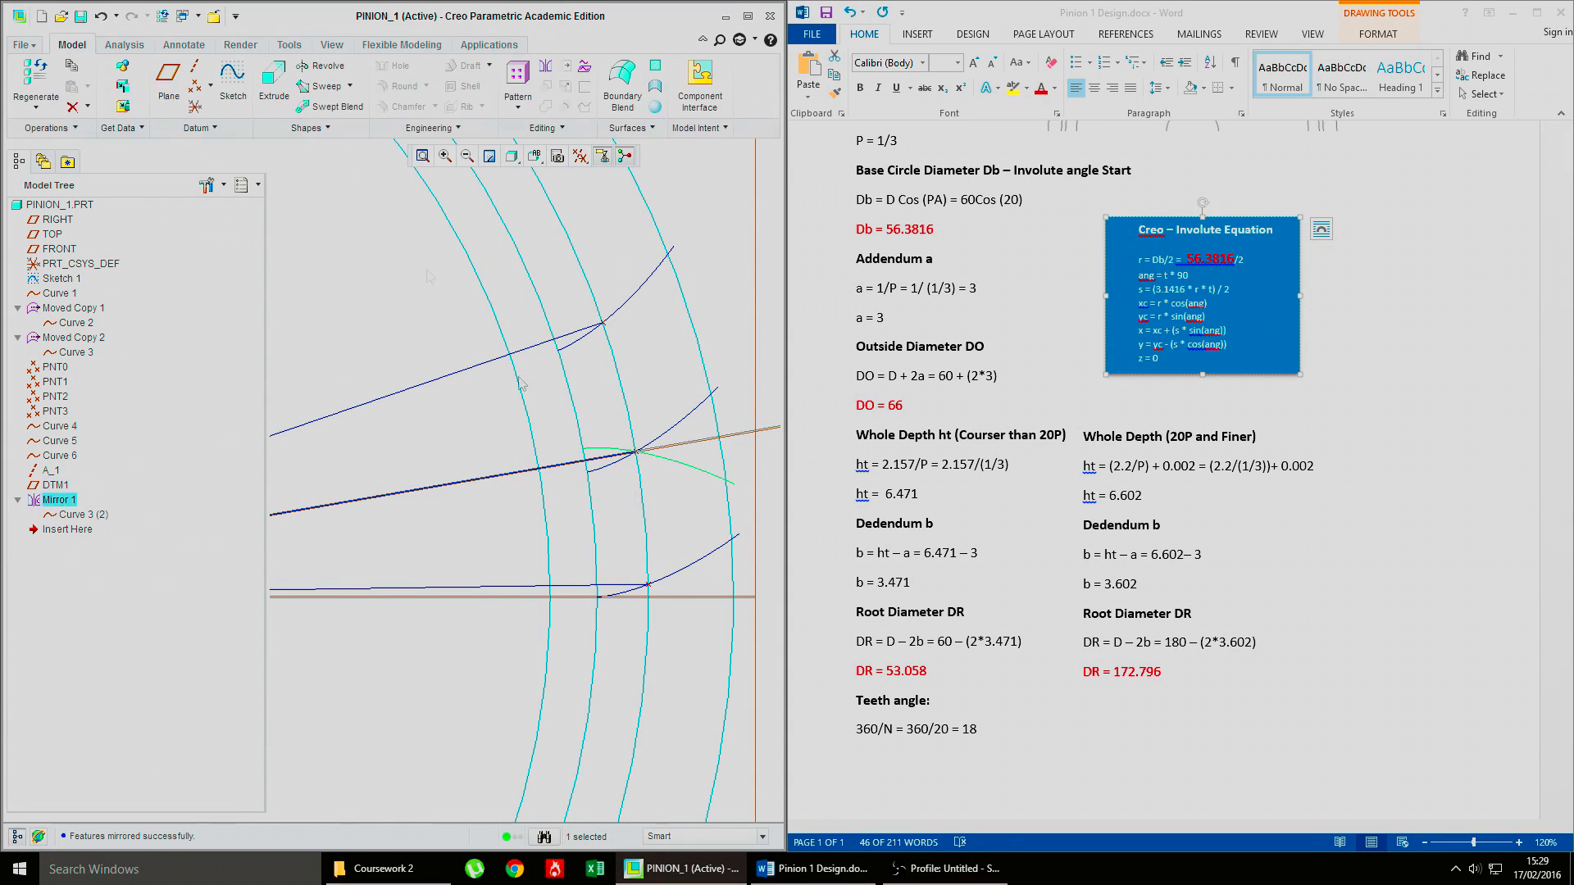
# Step: Examine the mirrored involute against the original involutes and the reference circles
pyautogui.scroll(3, 715, 532)
pyautogui.scroll(3, 690, 528)
pyautogui.scroll(-3, 690, 535)
pyautogui.scroll(5, 695, 544)
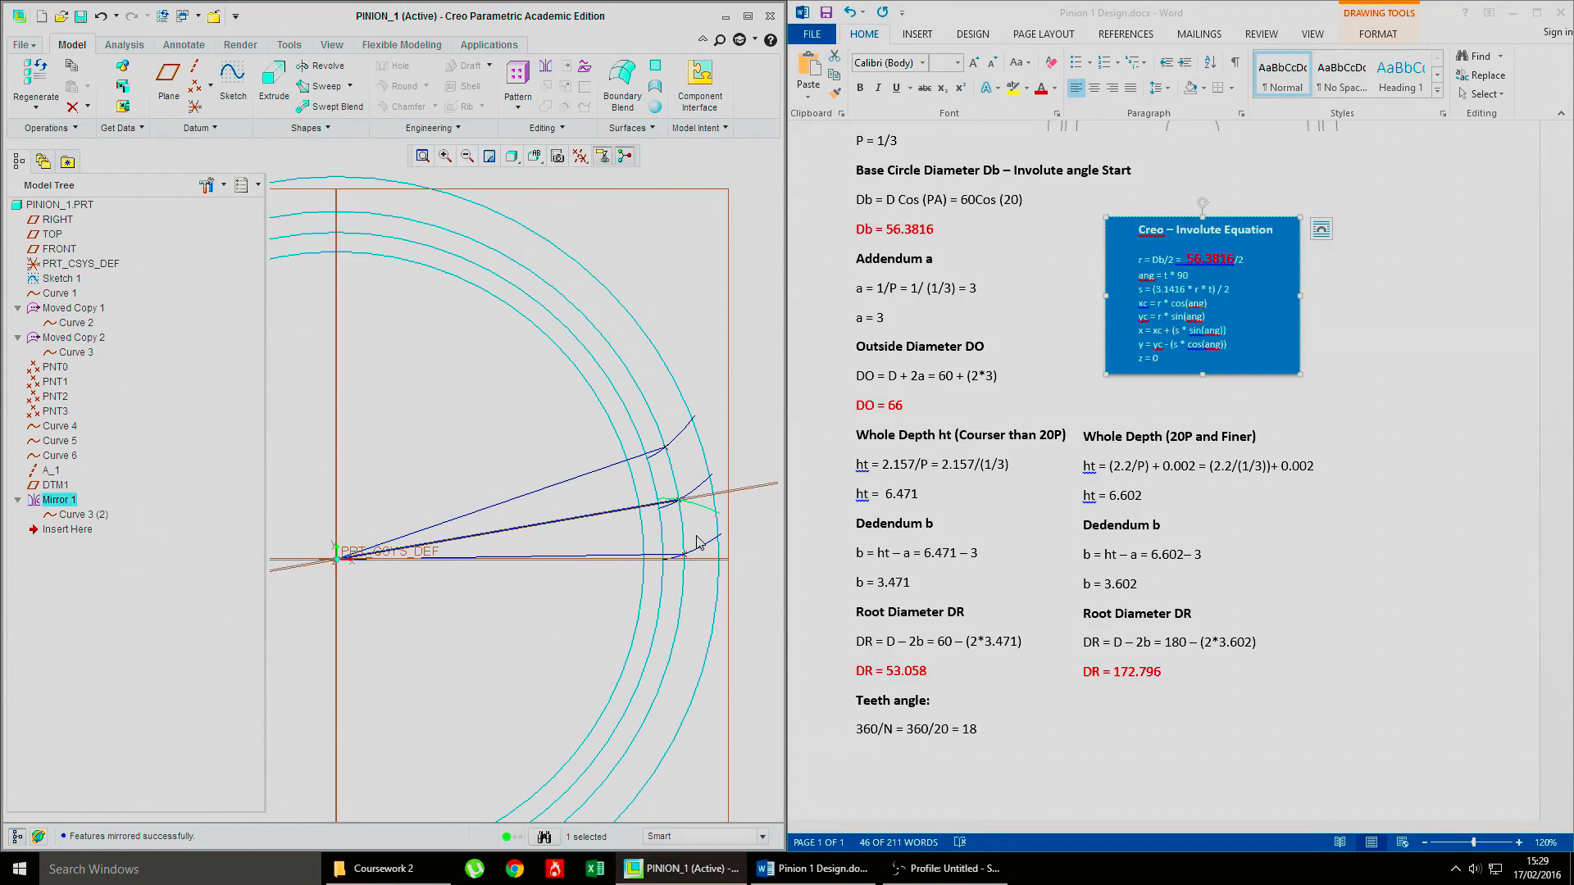
pyautogui.scroll(-3, 703, 539)
pyautogui.scroll(-3, 628, 497)
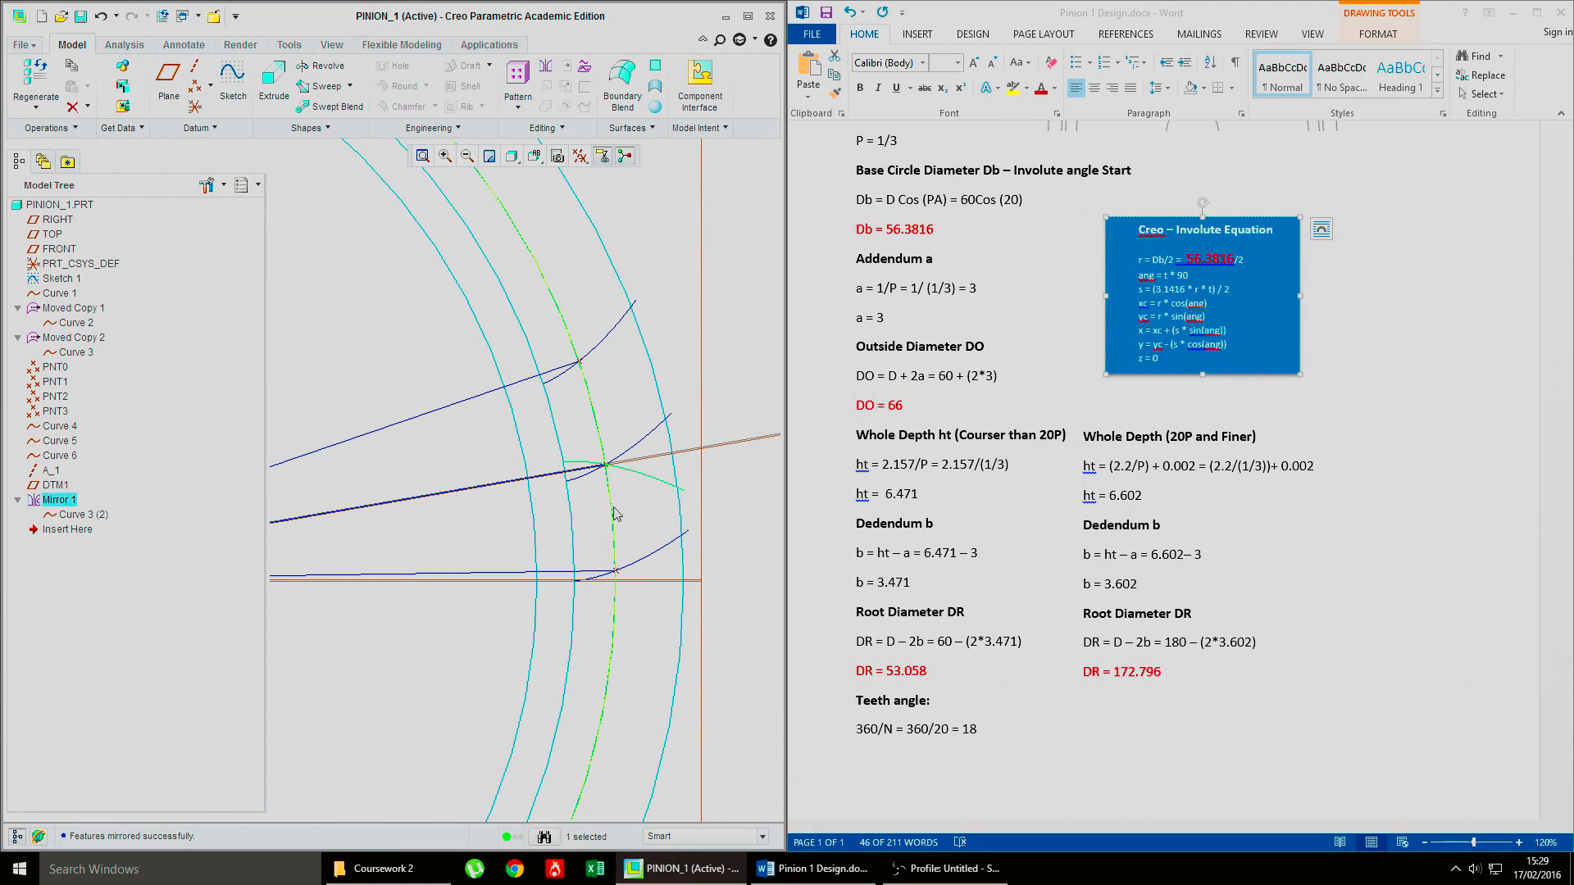
pyautogui.scroll(-5, 679, 302)
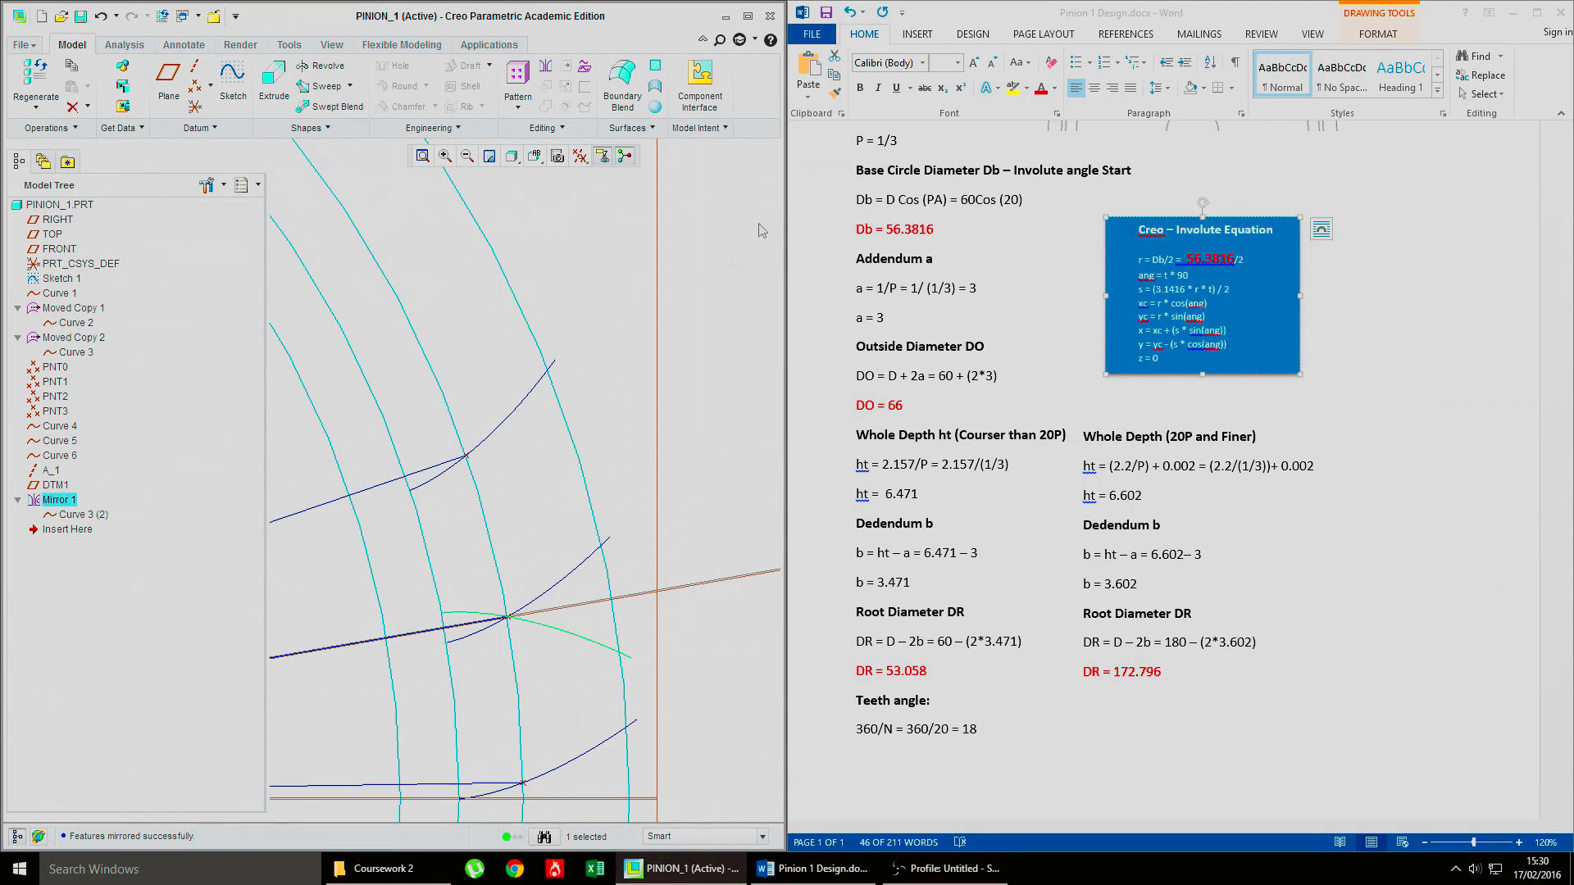
# Step: Start a new sketch on the FRONT datum plane and orient the view parallel to the sketch plane
pyautogui.click(59, 249)
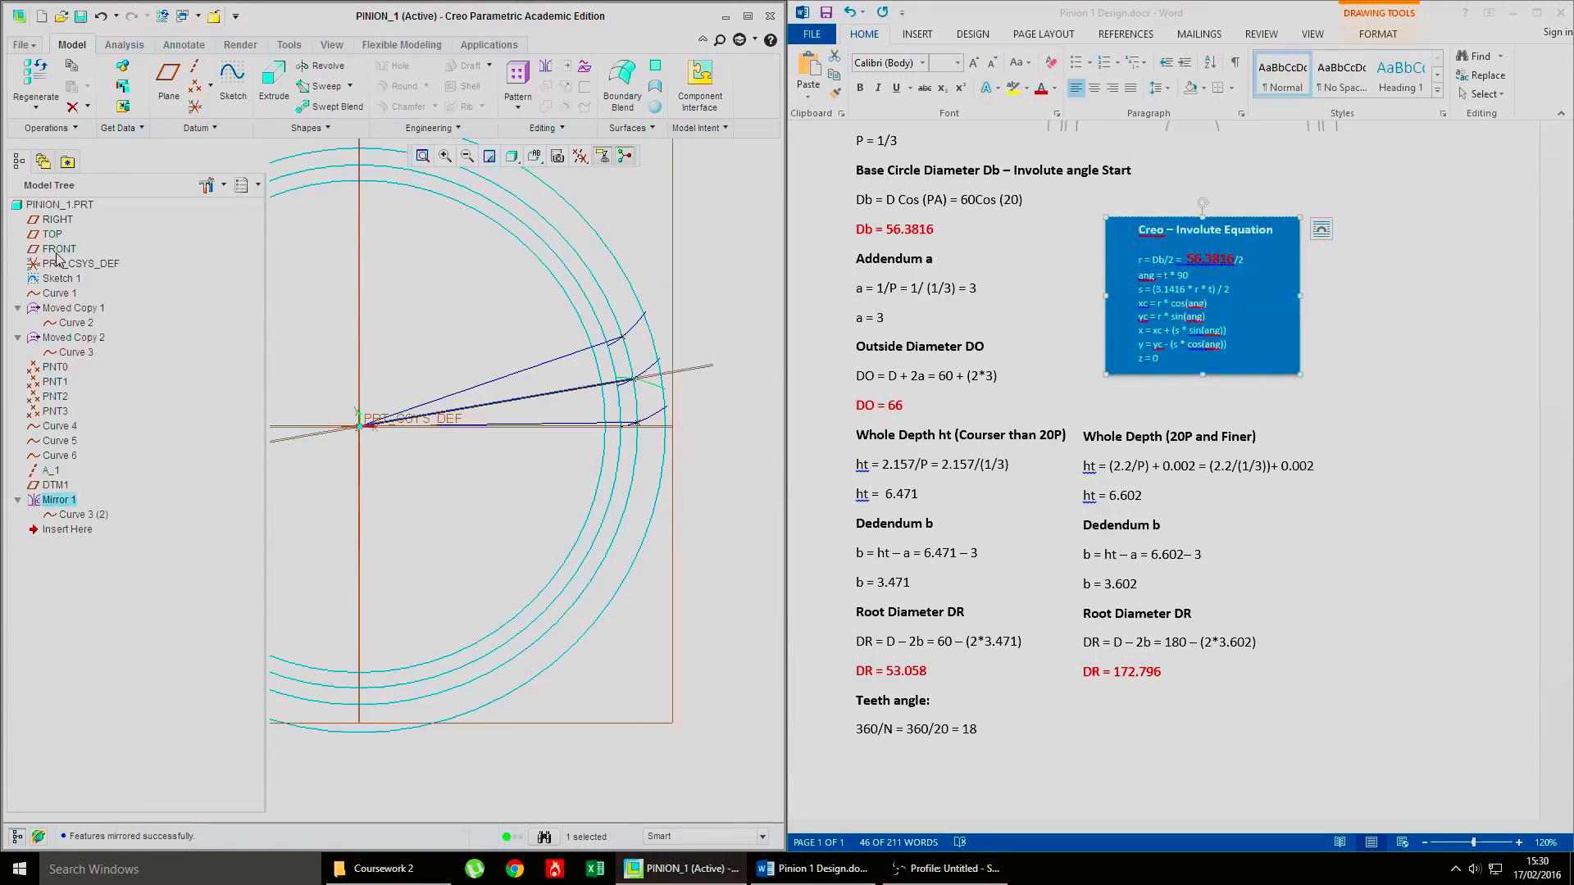
pyautogui.scroll(-3, 579, 349)
pyautogui.scroll(4, 579, 349)
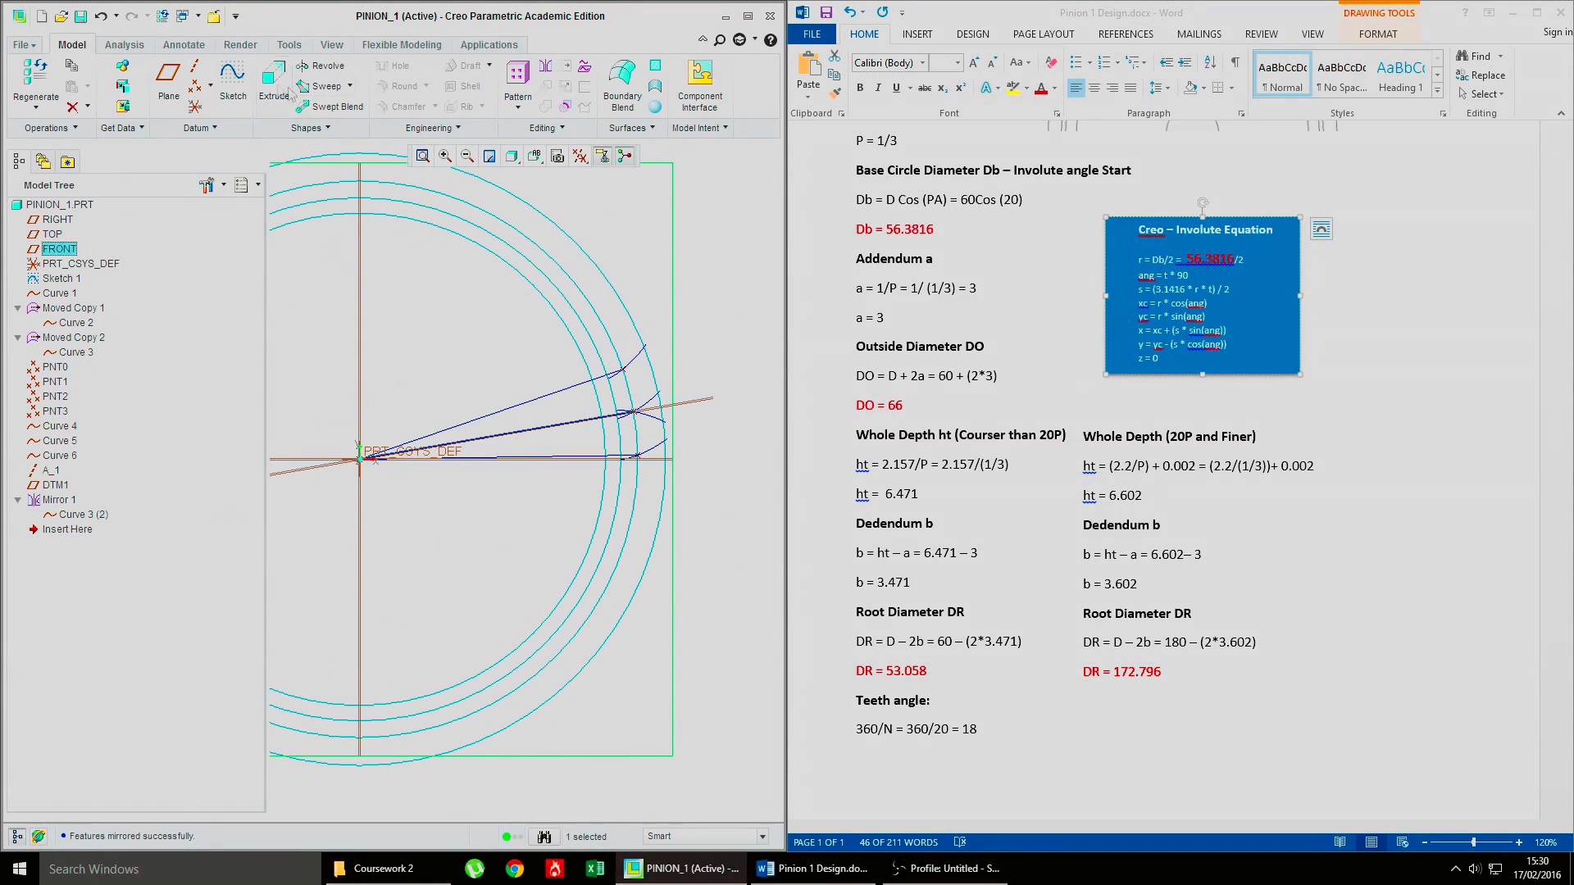
pyautogui.click(238, 80)
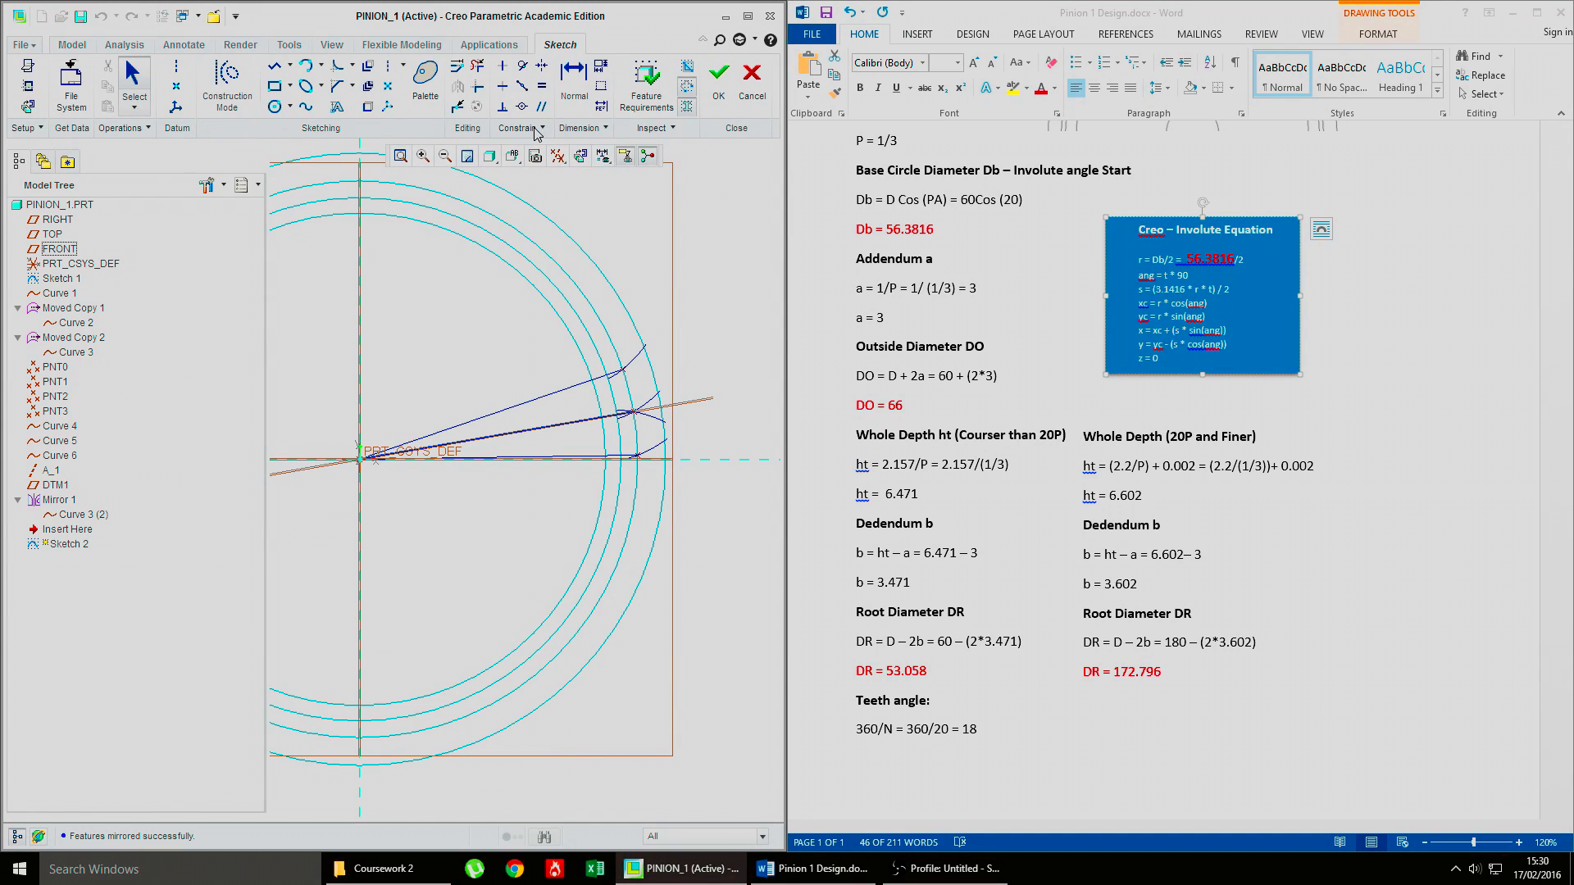
pyautogui.scroll(2, 665, 437)
pyautogui.scroll(1, 614, 399)
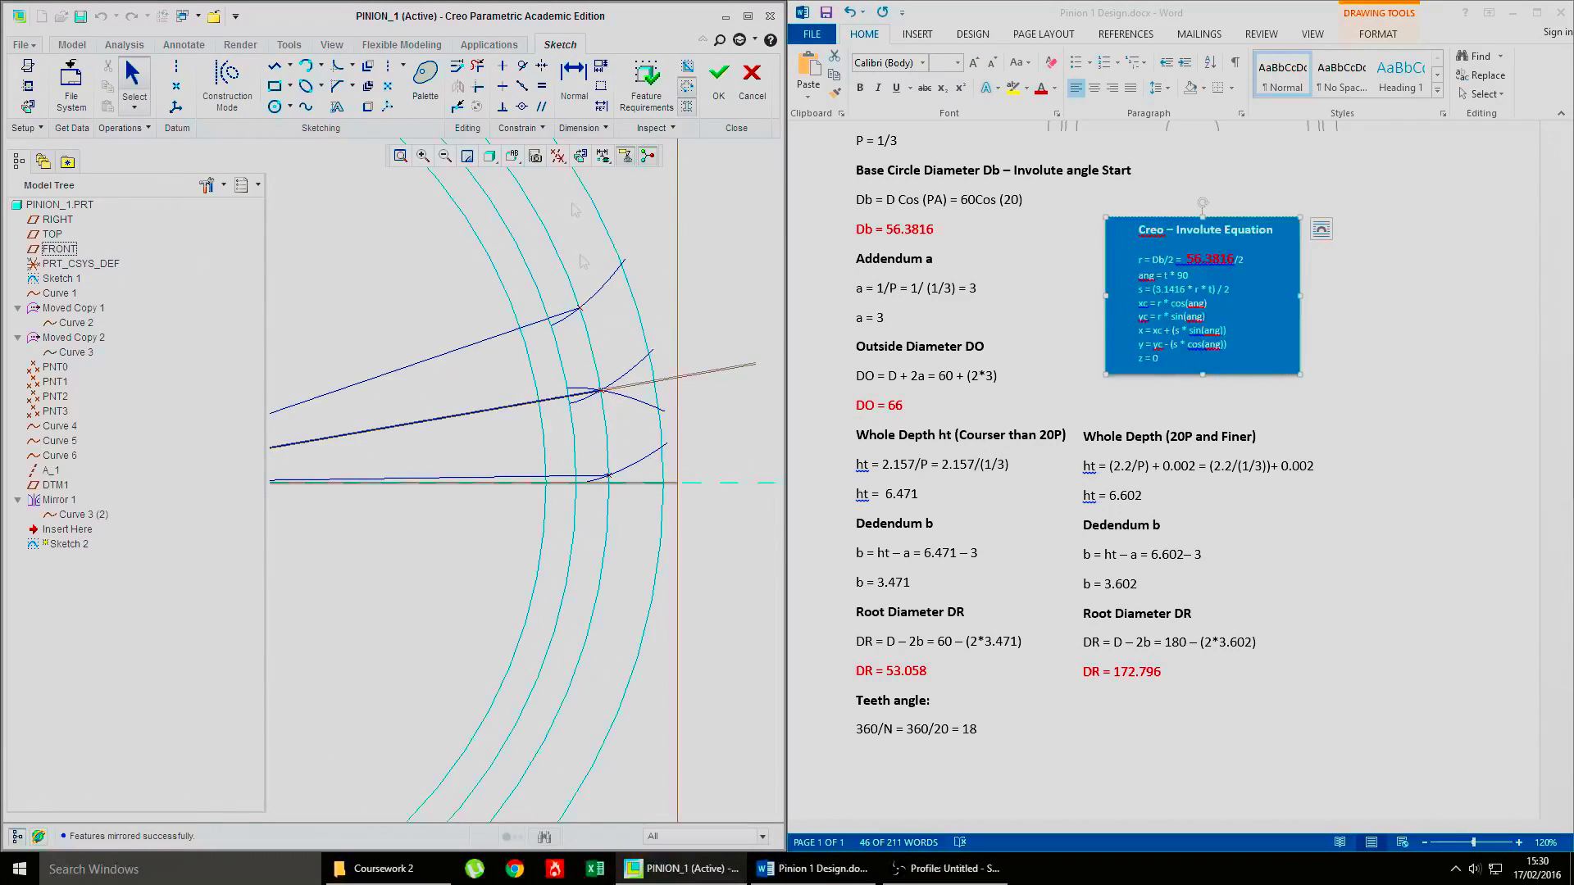
pyautogui.click(581, 156)
pyautogui.scroll(5, 713, 488)
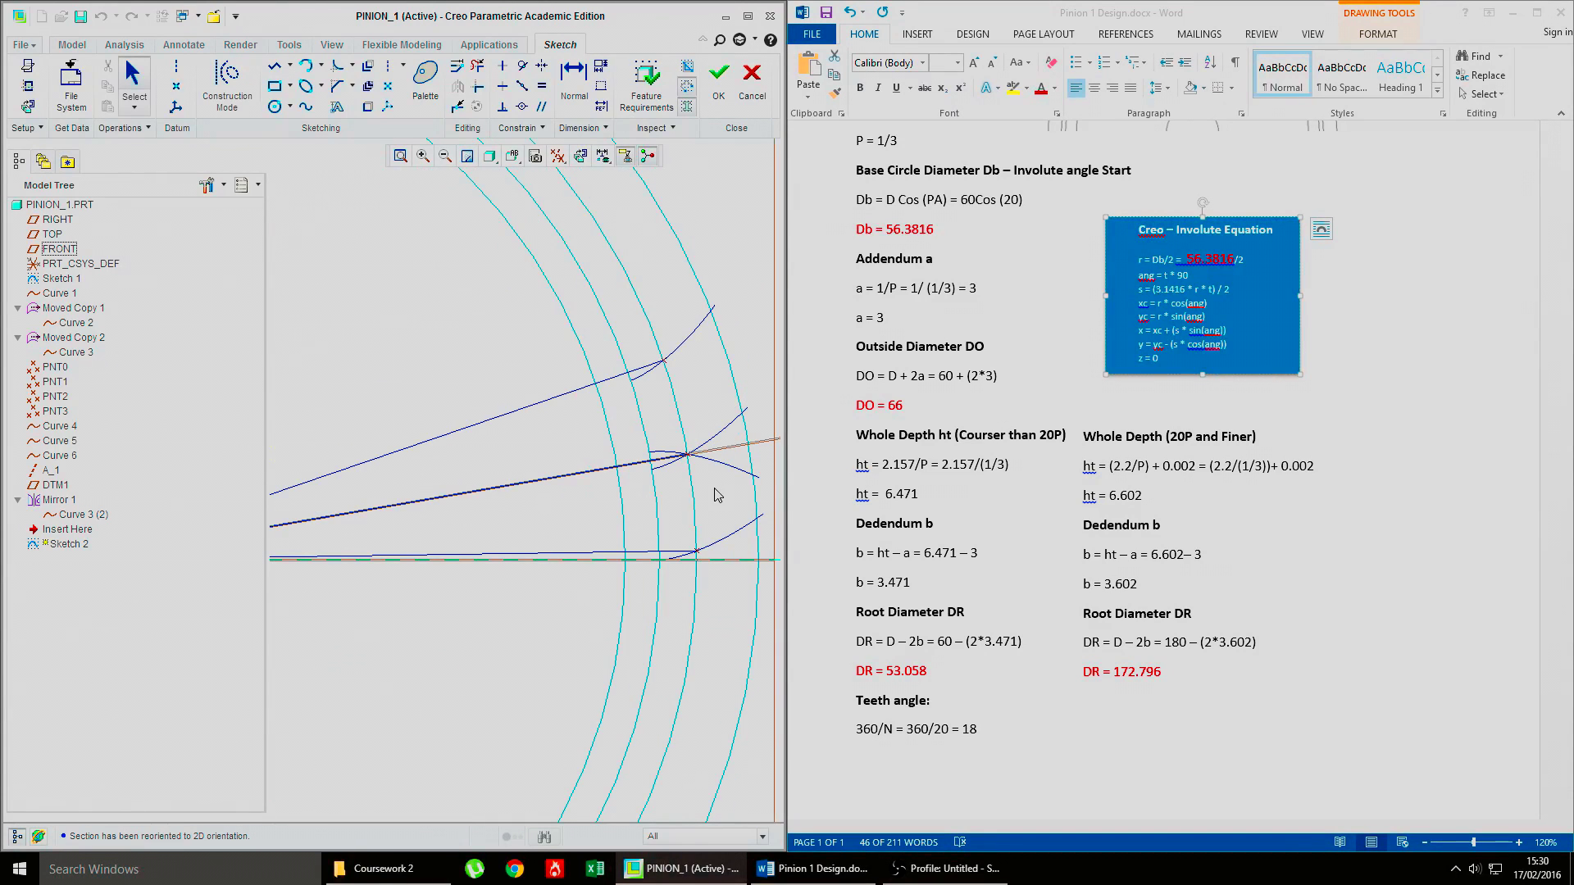
pyautogui.scroll(4, 713, 492)
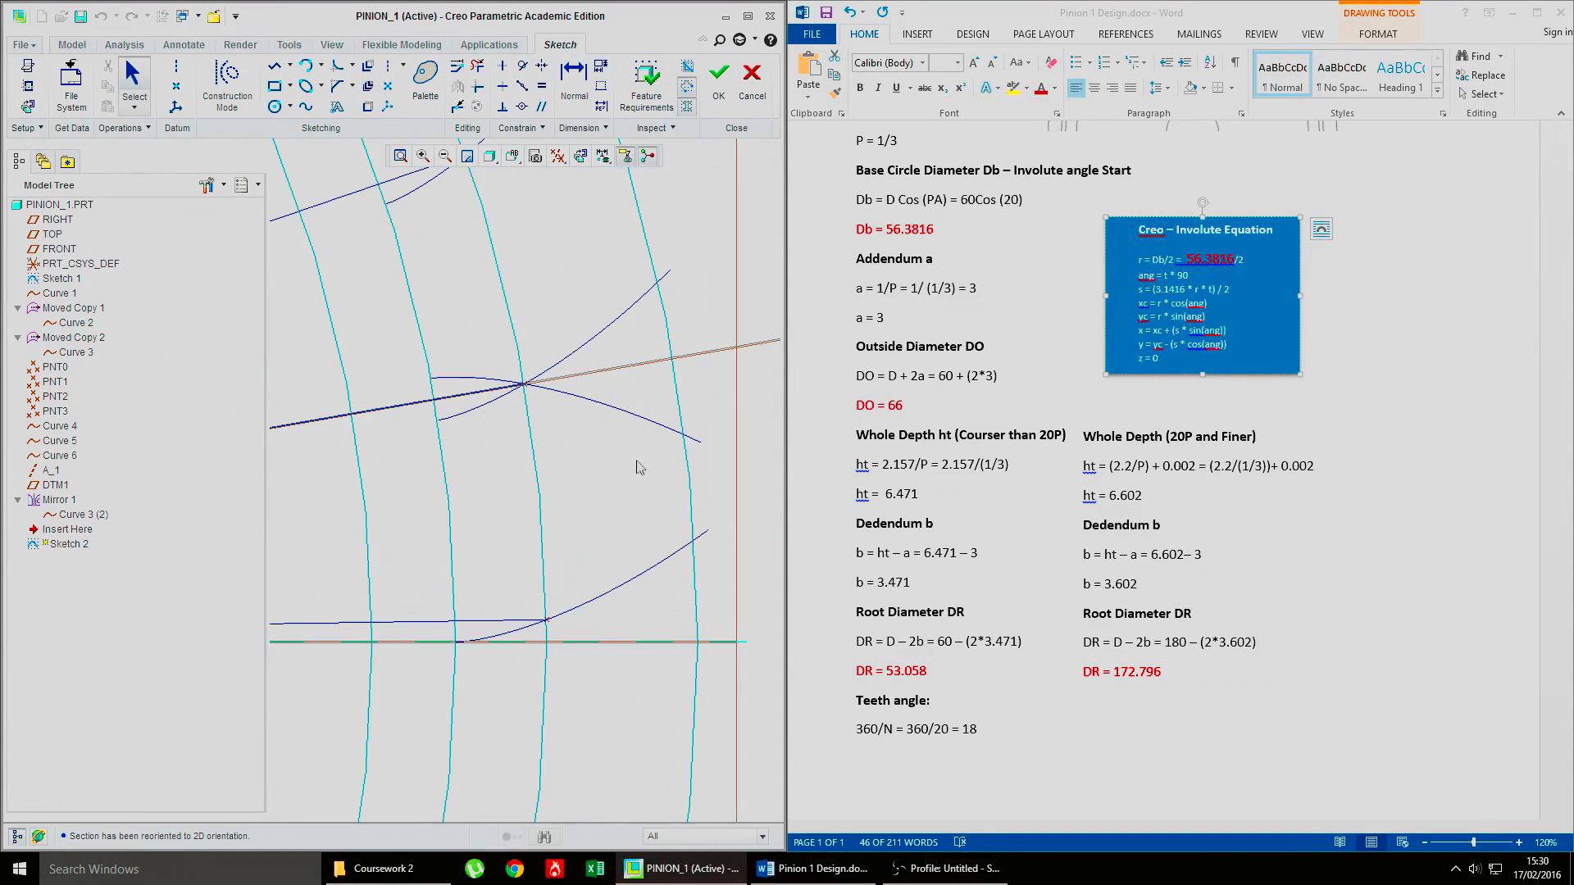
pyautogui.scroll(2, 639, 468)
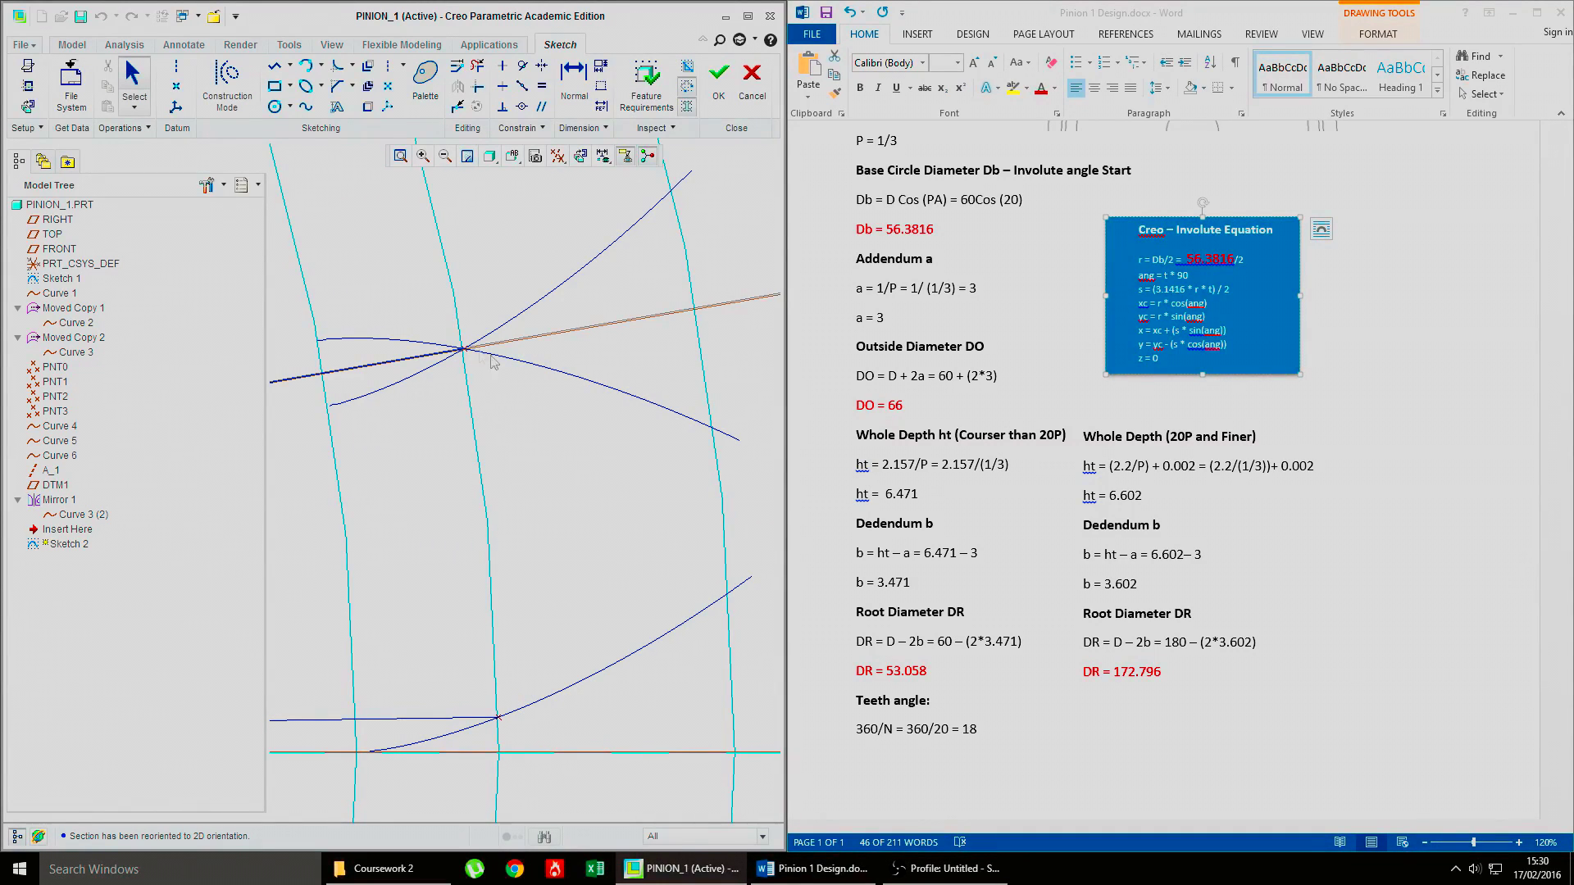
pyautogui.scroll(-2, 557, 677)
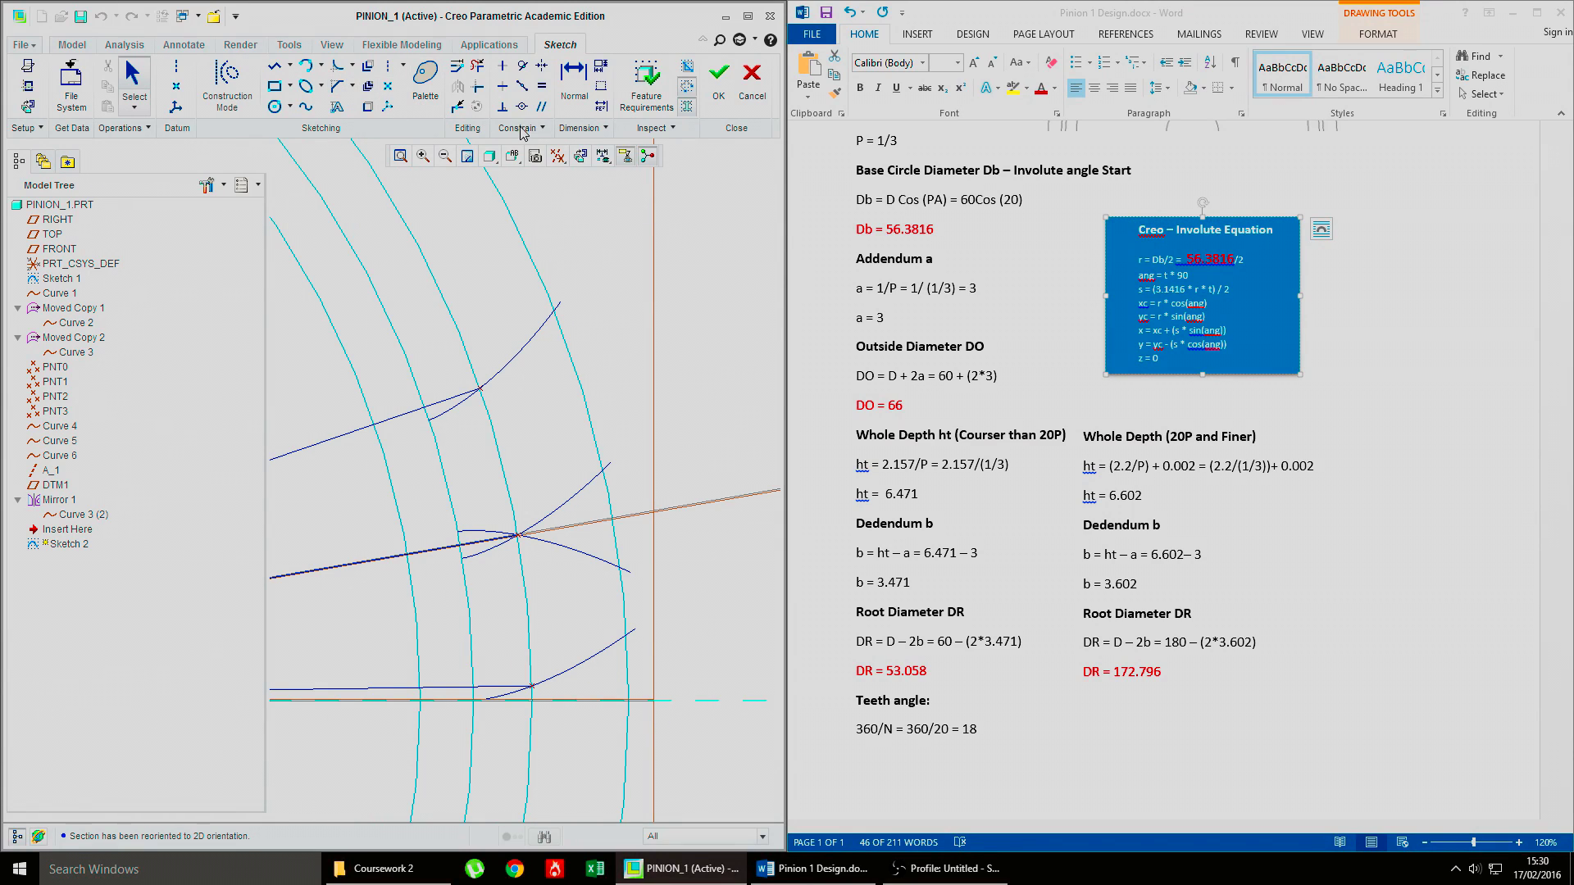
# Step: Project the mirrored involute, the lowest involute, the outside circle and the pitch circle into the sketch
pyautogui.click(746, 16)
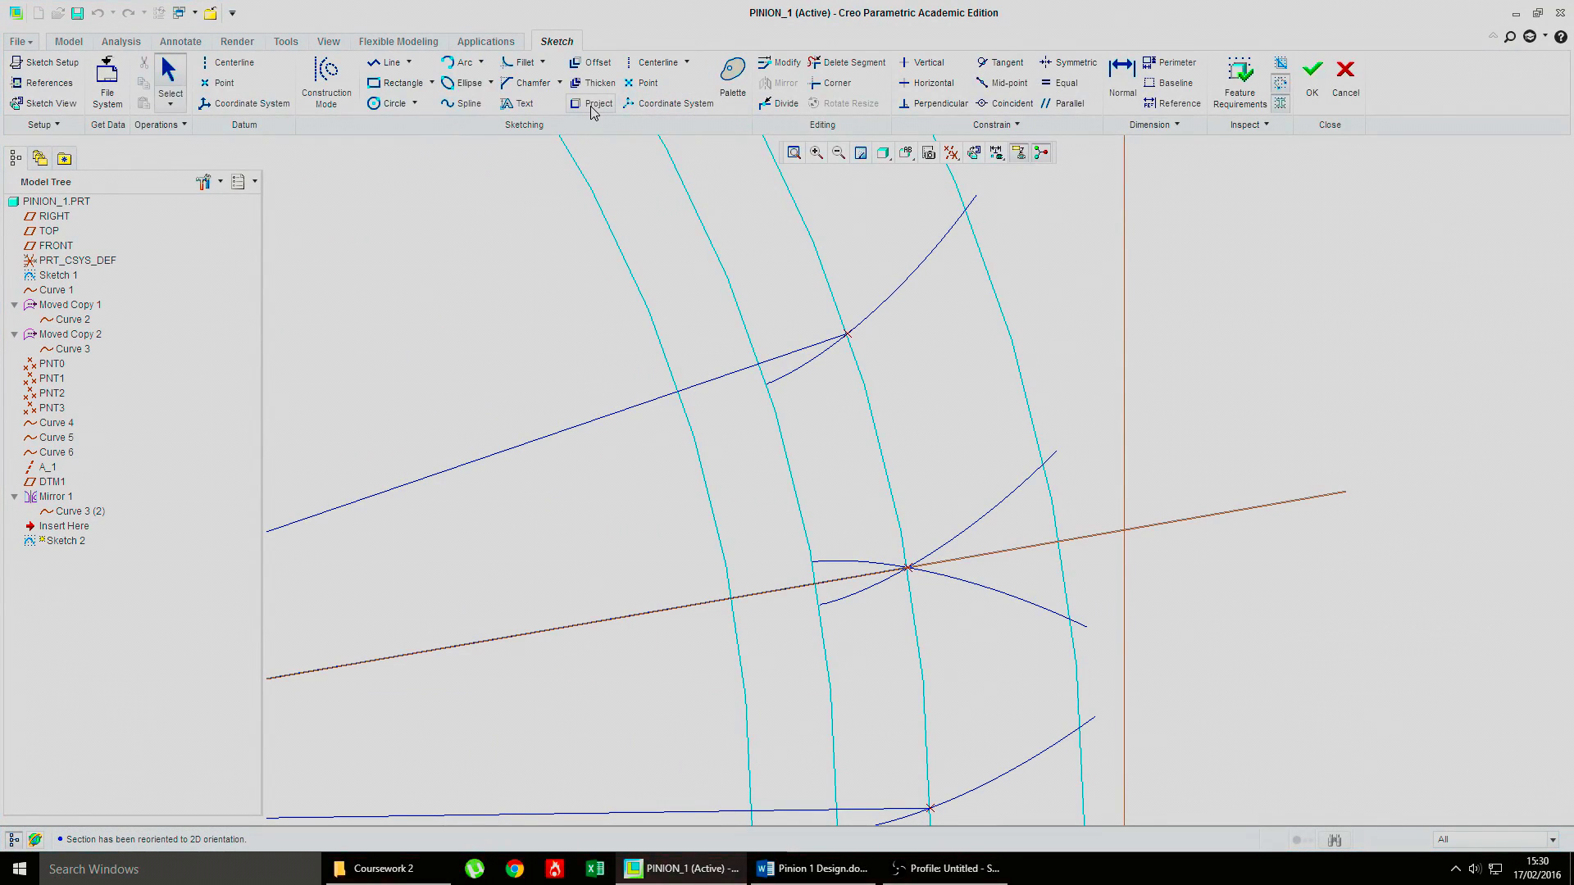
pyautogui.click(593, 107)
pyautogui.moveTo(967, 482)
pyautogui.keyDown('shift'); pyautogui.mouseDown(button='middle')
pyautogui.moveTo(847, 396)
pyautogui.moveTo(803, 337)
pyautogui.mouseUp(button='middle'); pyautogui.keyUp('shift')
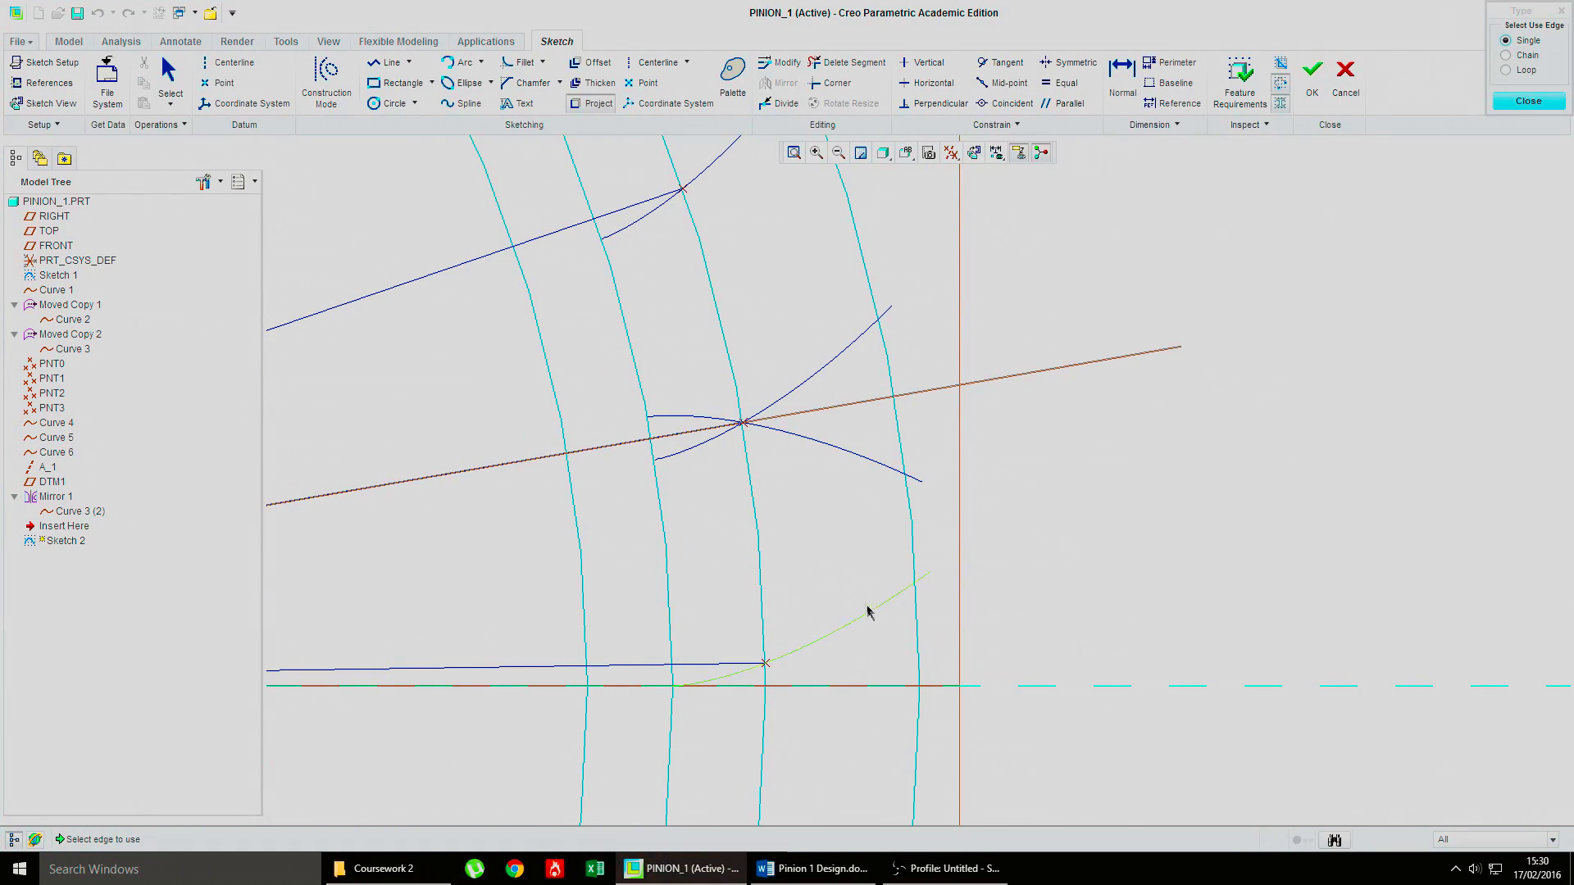
pyautogui.click(833, 454)
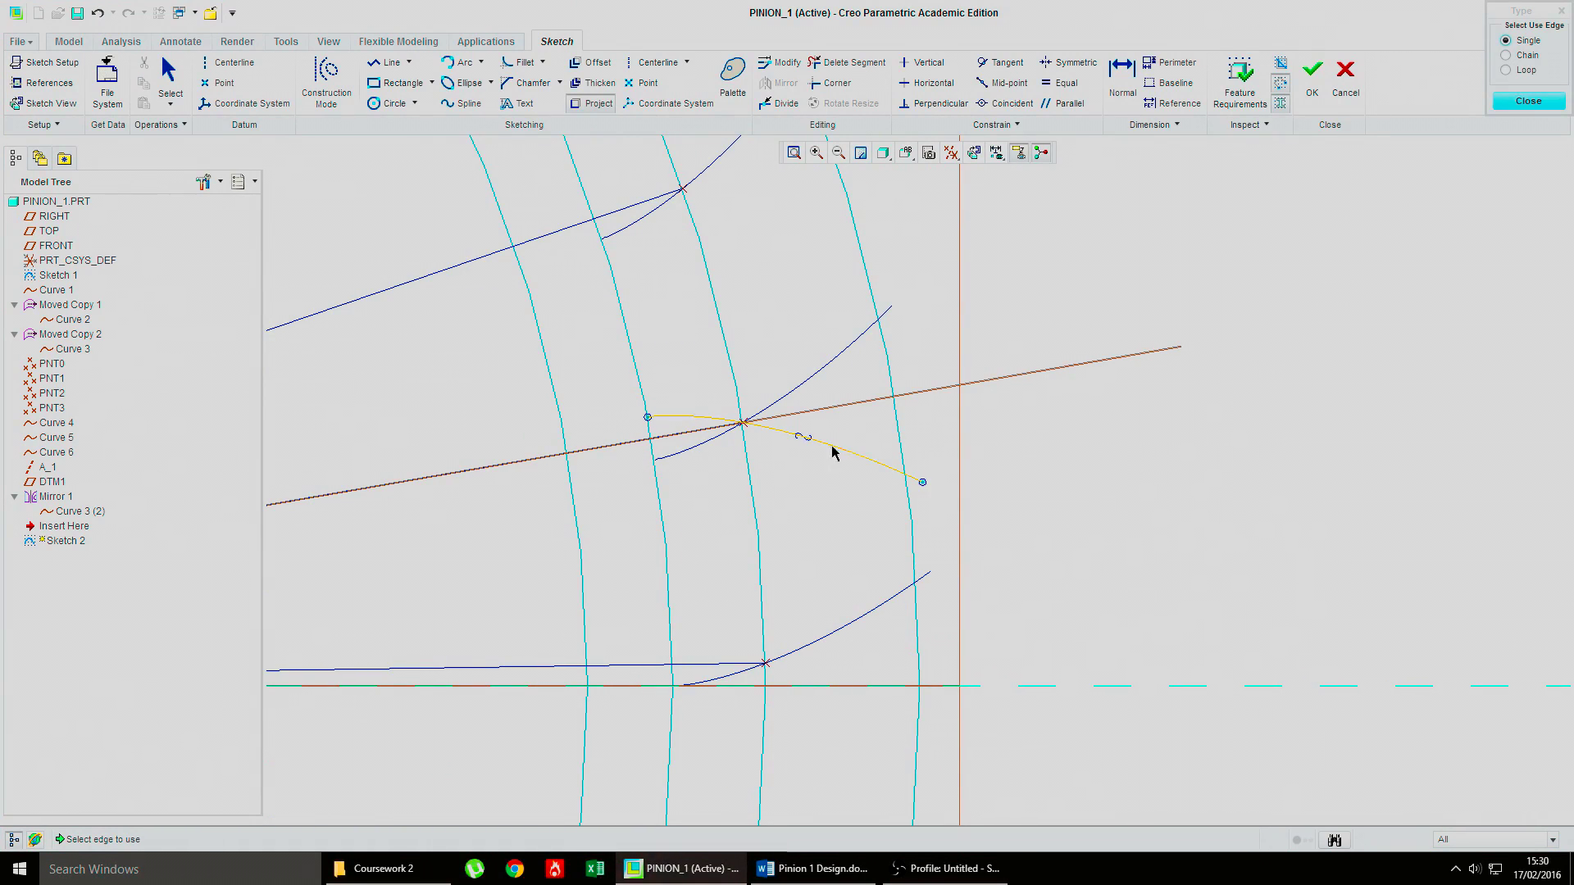
pyautogui.click(874, 610)
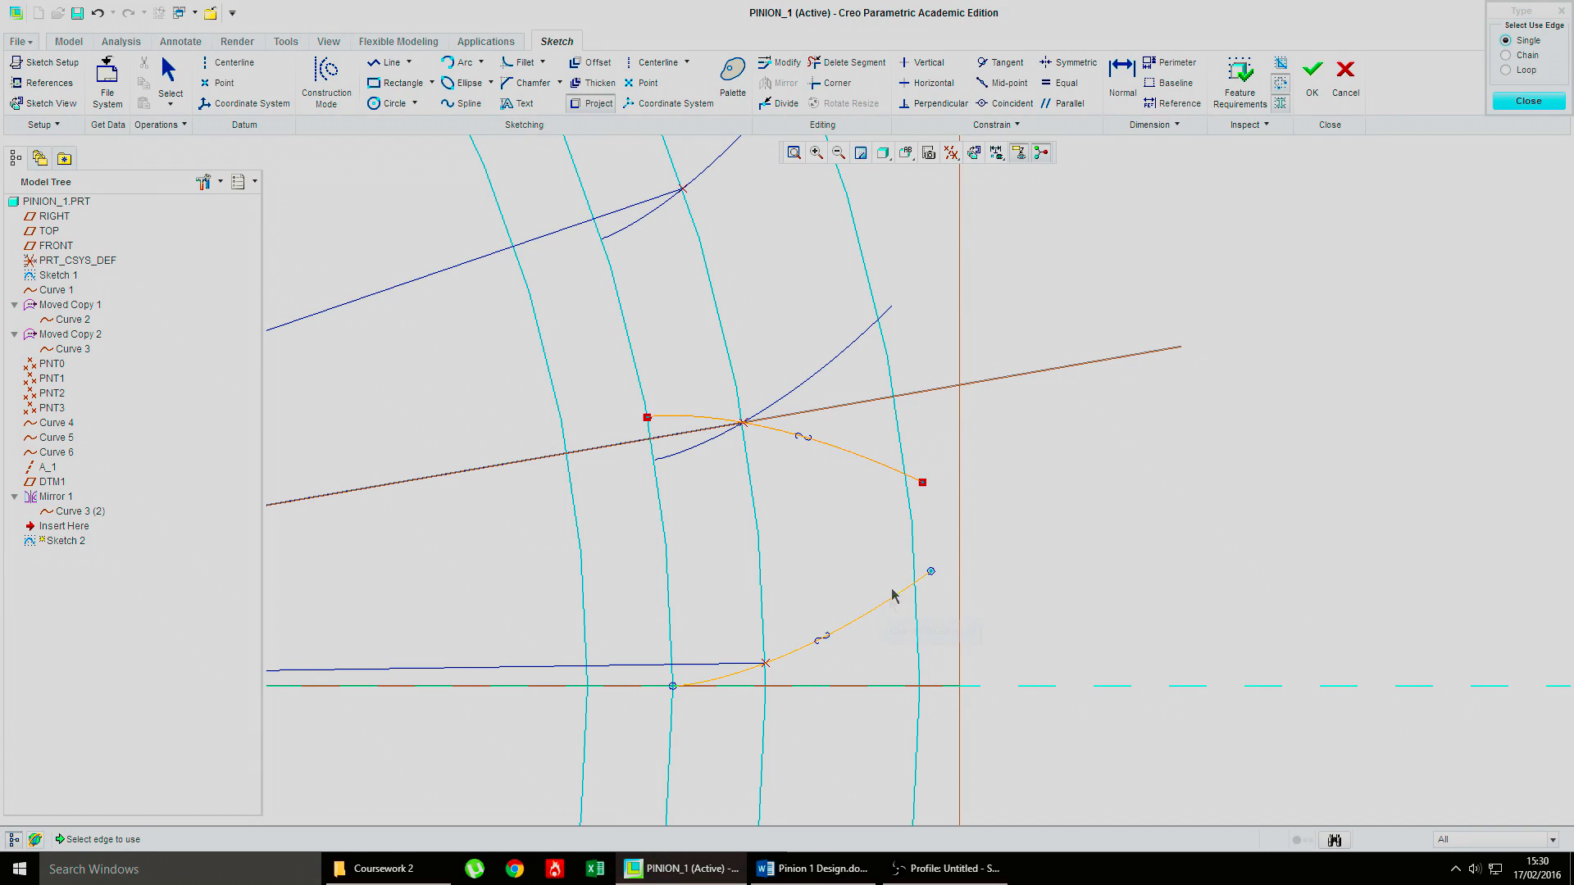
pyautogui.click(914, 526)
pyautogui.click(759, 523)
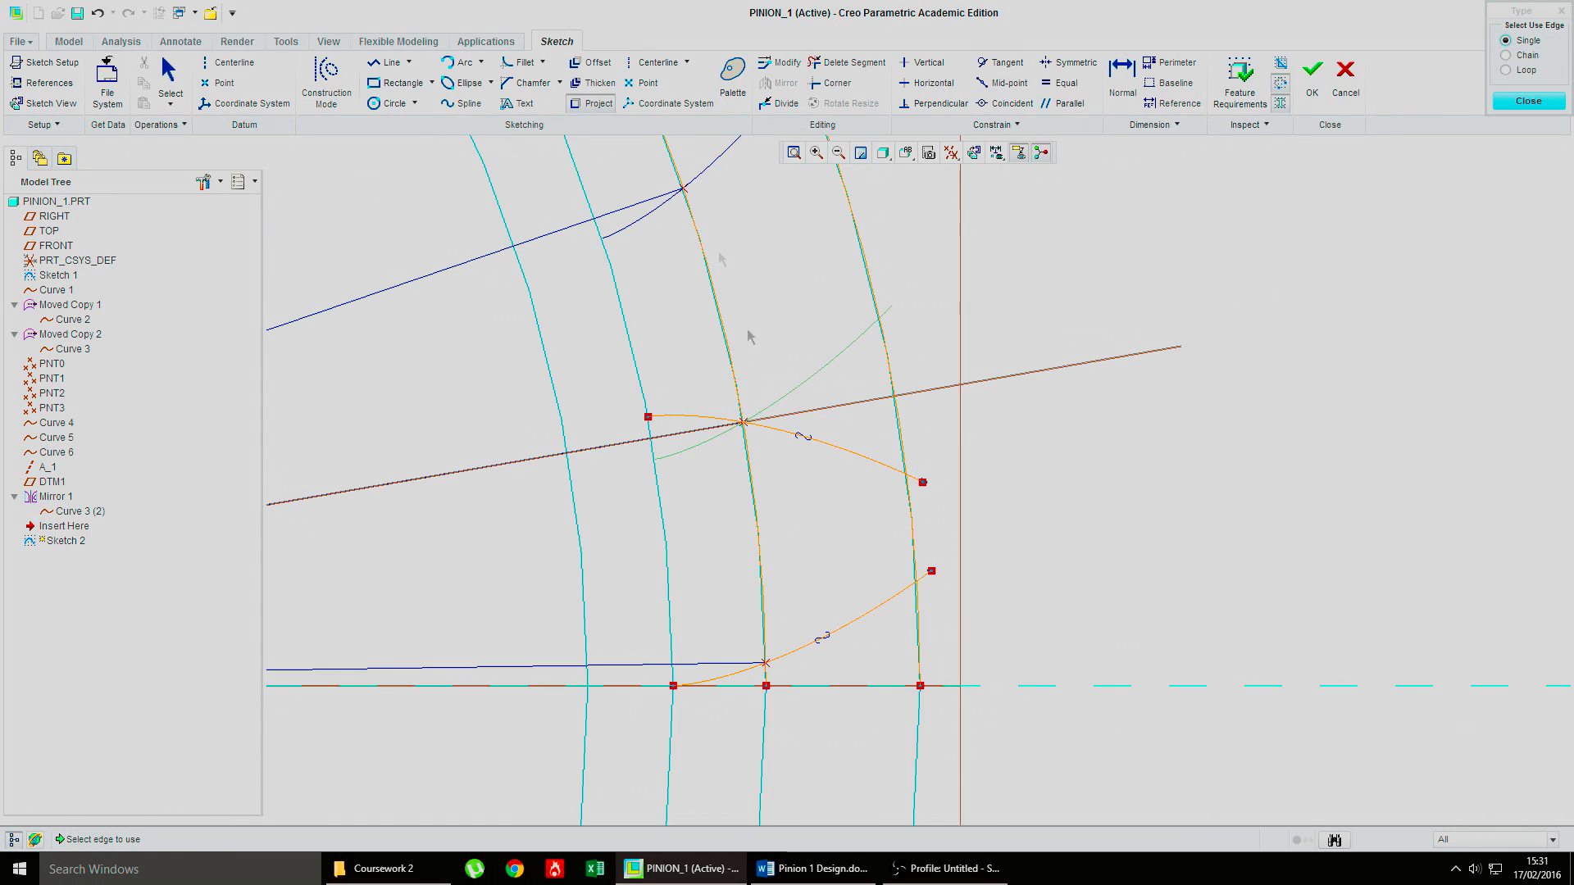
# Step: Delete the projected circle and involute segments that extend beyond the tooth outline between the pitch and outside circles
pyautogui.click(836, 64)
pyautogui.click(893, 376)
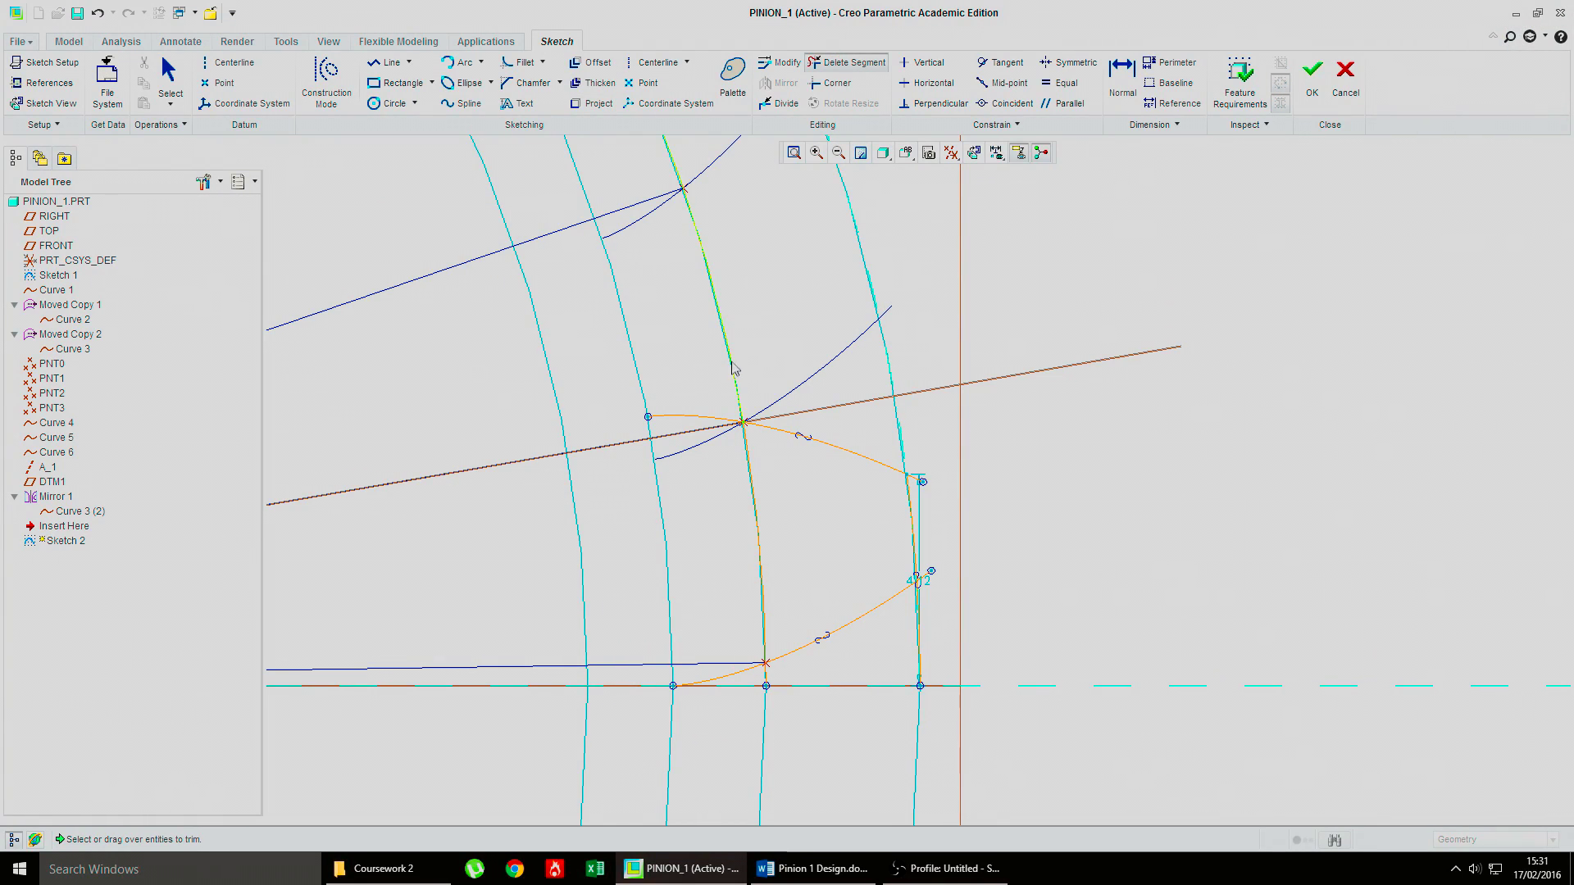
pyautogui.click(704, 420)
pyautogui.click(738, 672)
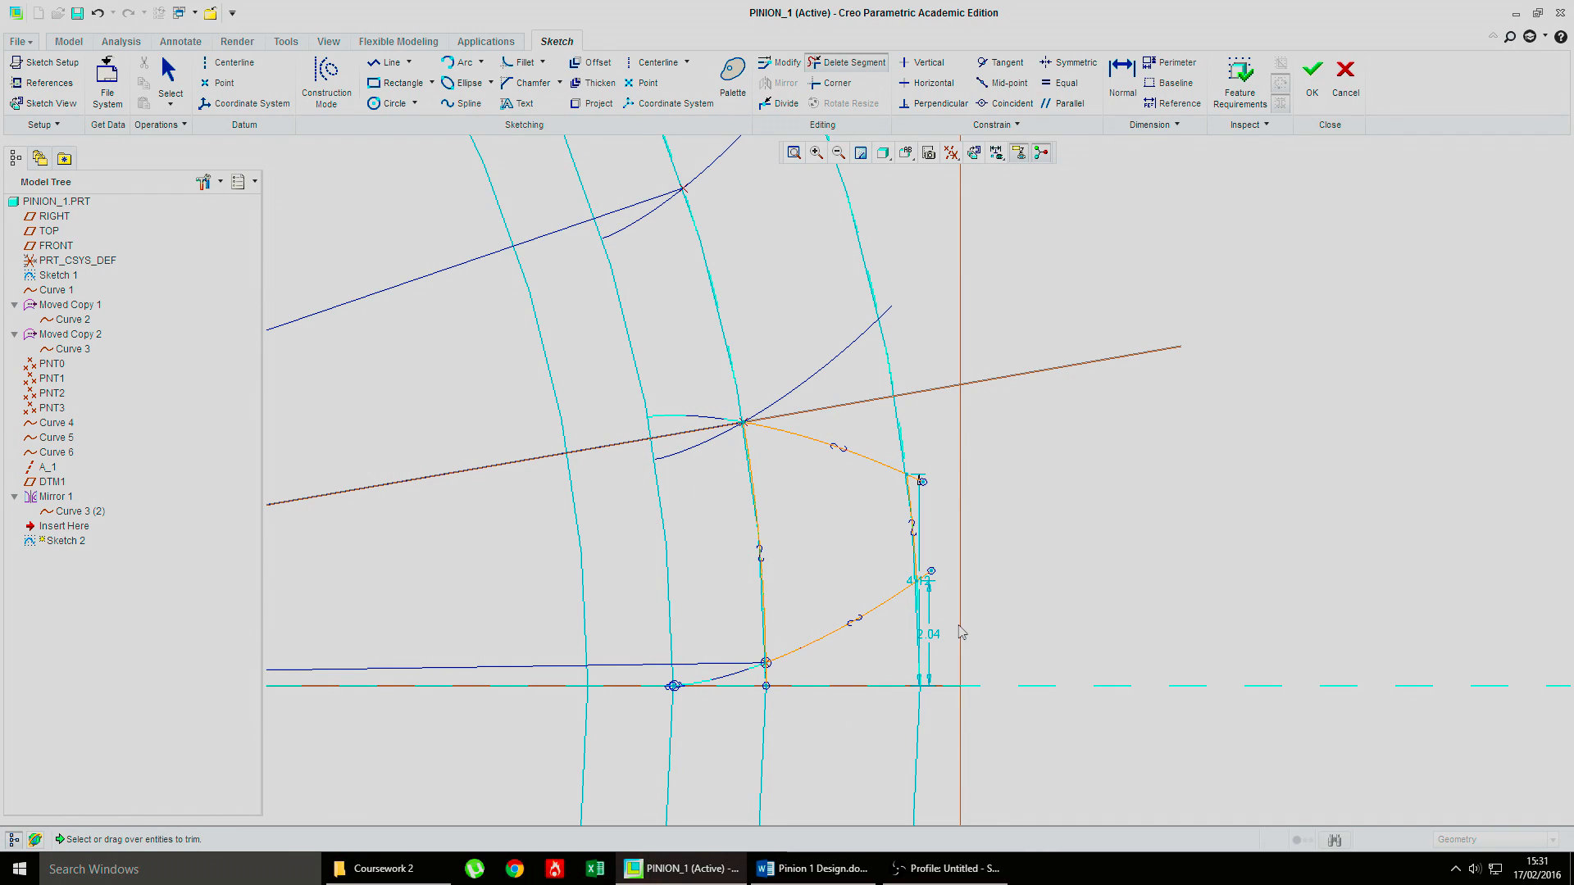
pyautogui.scroll(-5, 911, 463)
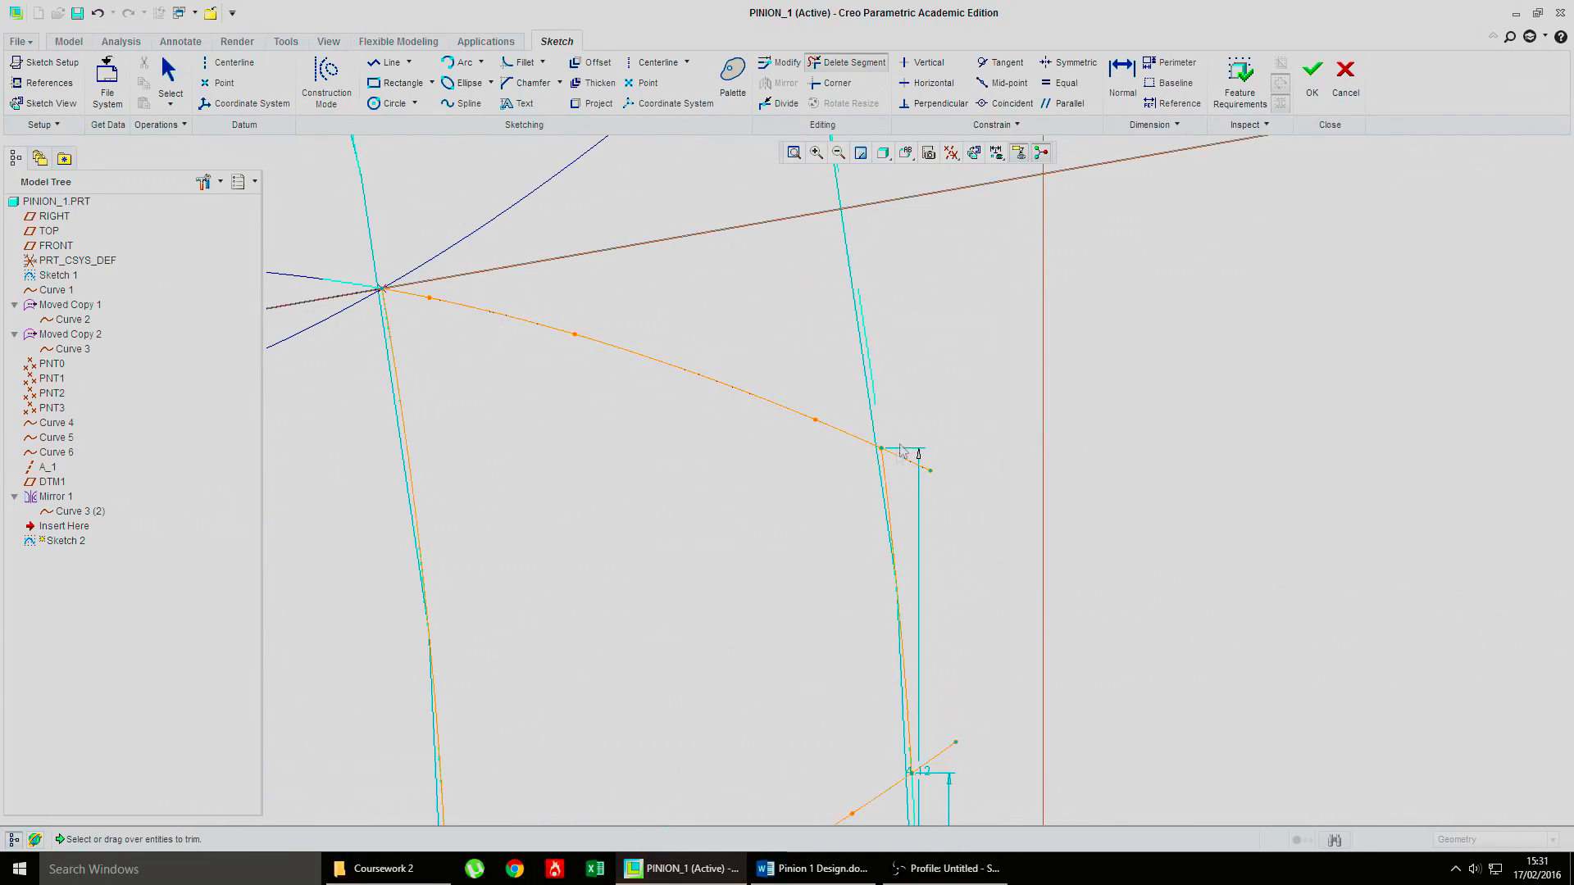
pyautogui.scroll(3, 933, 585)
pyautogui.scroll(3, 943, 709)
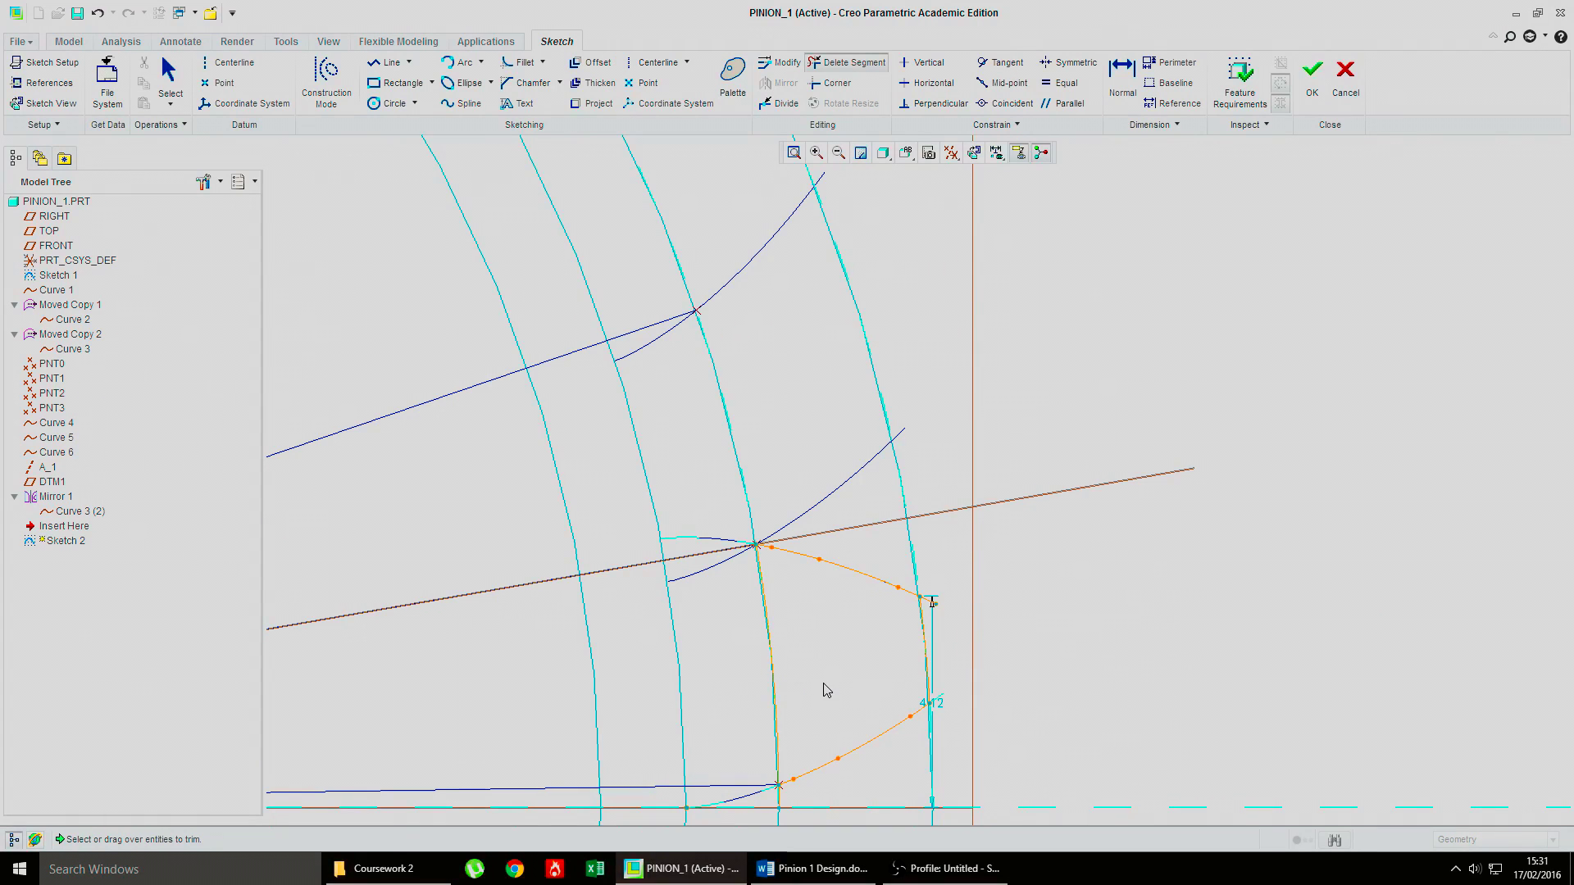
# Step: Delete the remaining projected arcs of the pitch and outside circles around the gear and just below the tooth
pyautogui.scroll(-5, 828, 689)
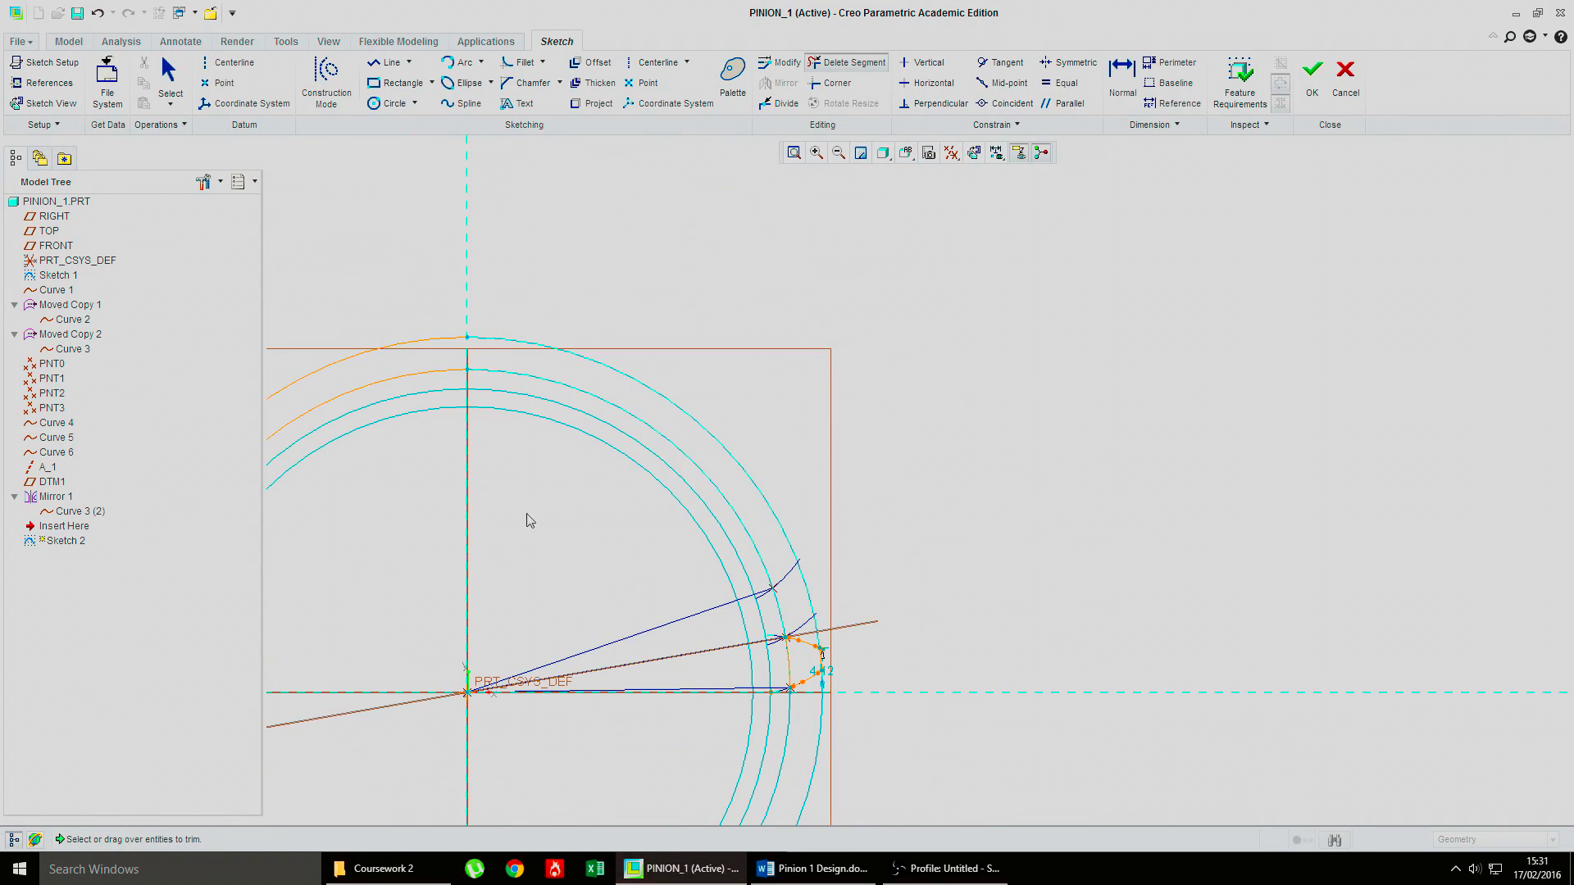
pyautogui.moveTo(420, 426); pyautogui.dragTo(393, 366)
pyautogui.moveTo(418, 456)
pyautogui.mouseDown()
pyautogui.moveTo(393, 369)
pyautogui.moveTo(402, 316)
pyautogui.mouseUp()
pyautogui.scroll(-4, 496, 691)
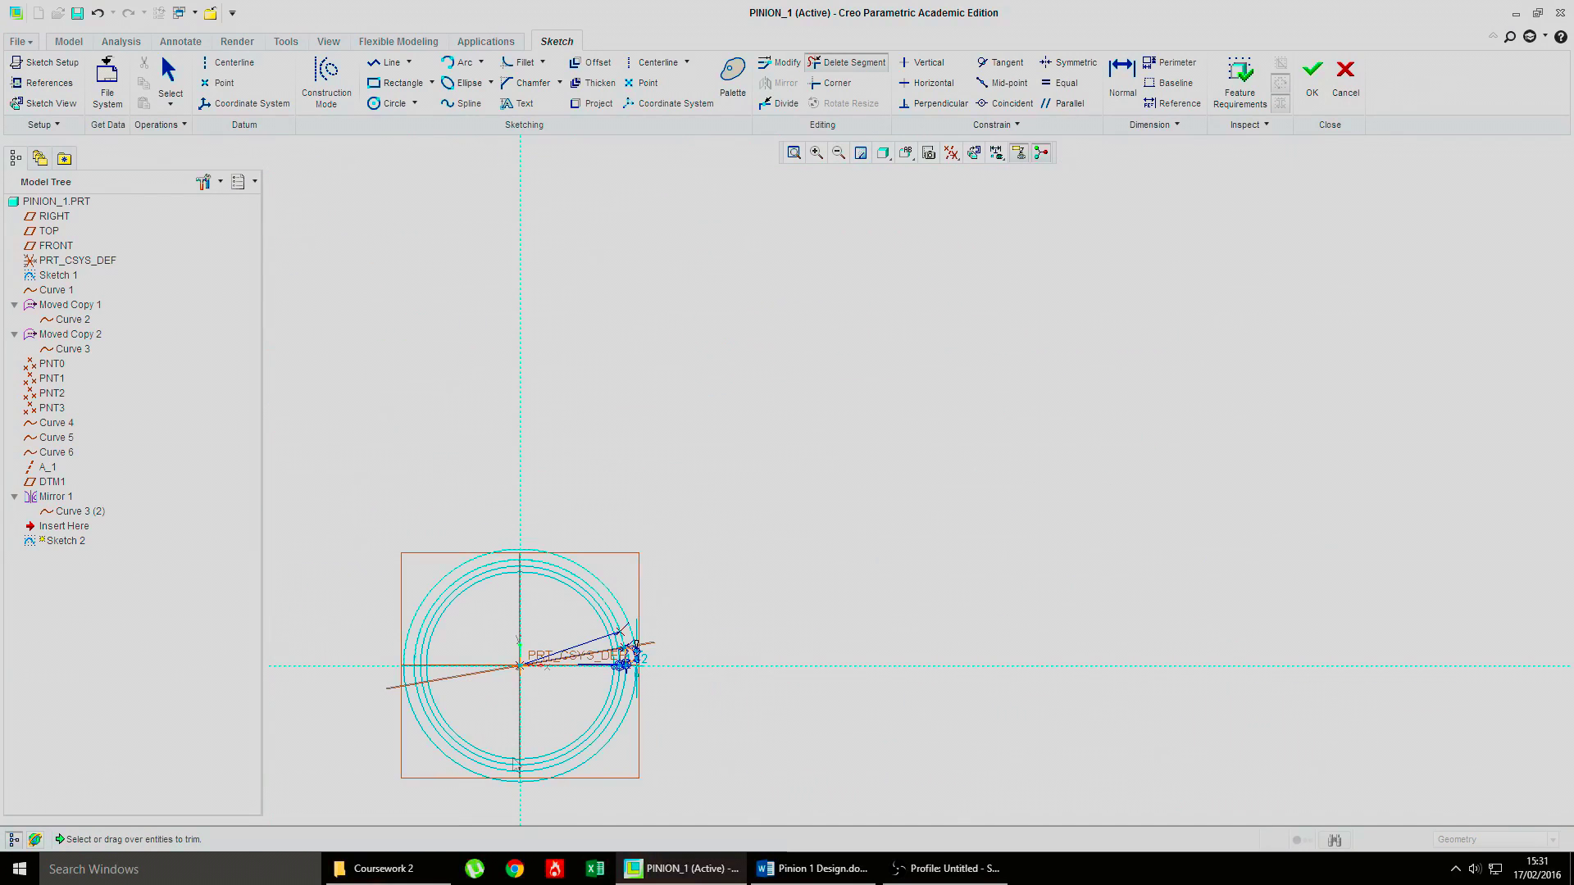
pyautogui.scroll(-1, 573, 721)
pyautogui.scroll(5, 582, 697)
pyautogui.scroll(2, 581, 695)
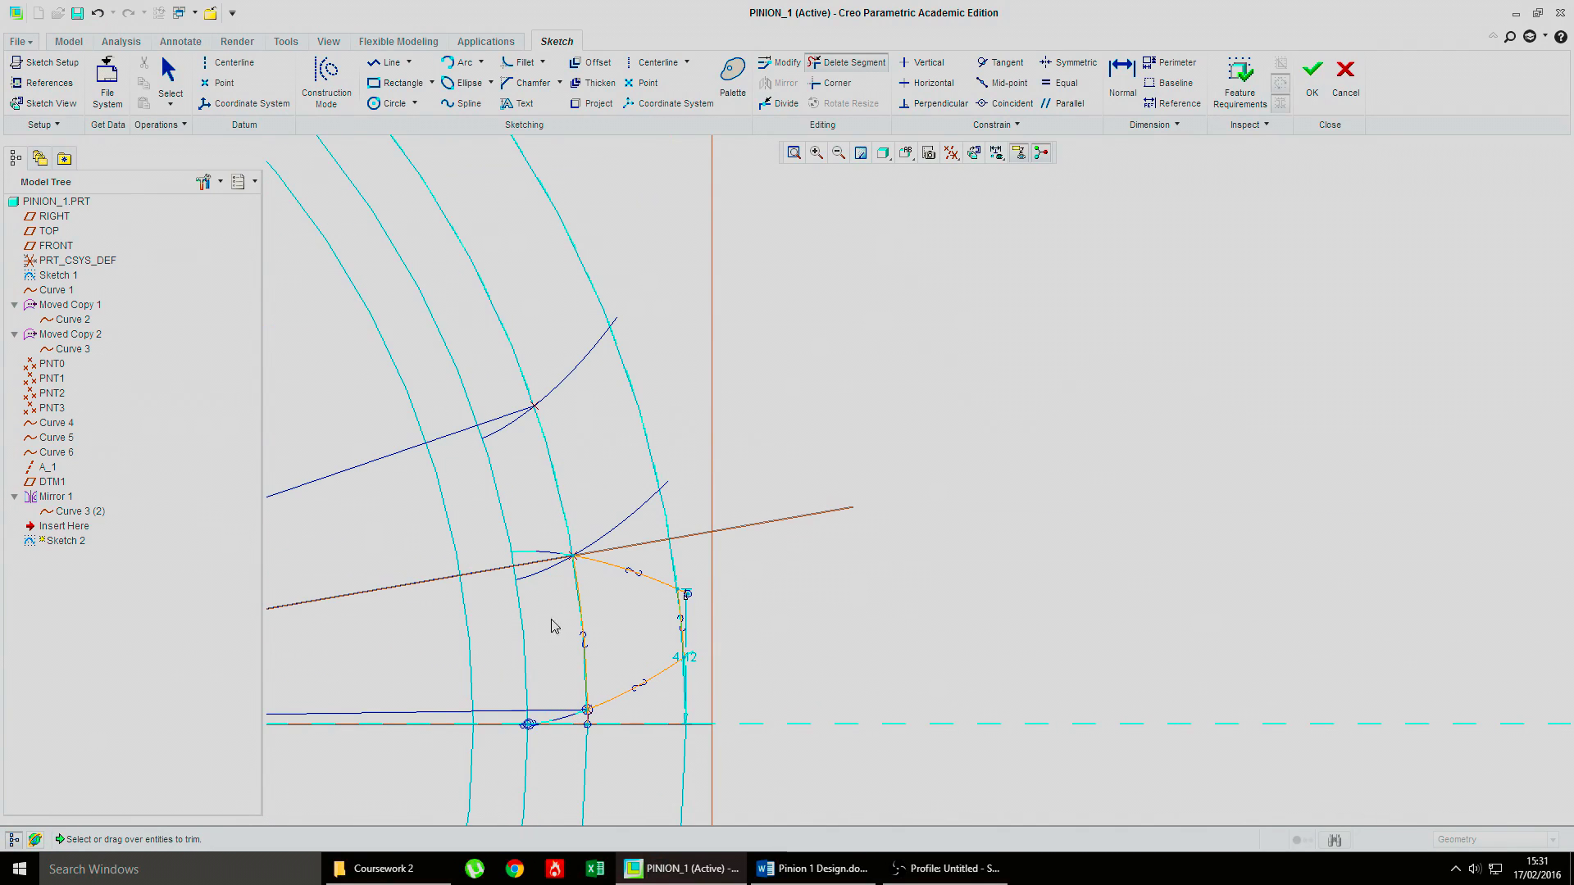
pyautogui.moveTo(535, 701); pyautogui.dragTo(527, 485)
pyautogui.scroll(5, 585, 725)
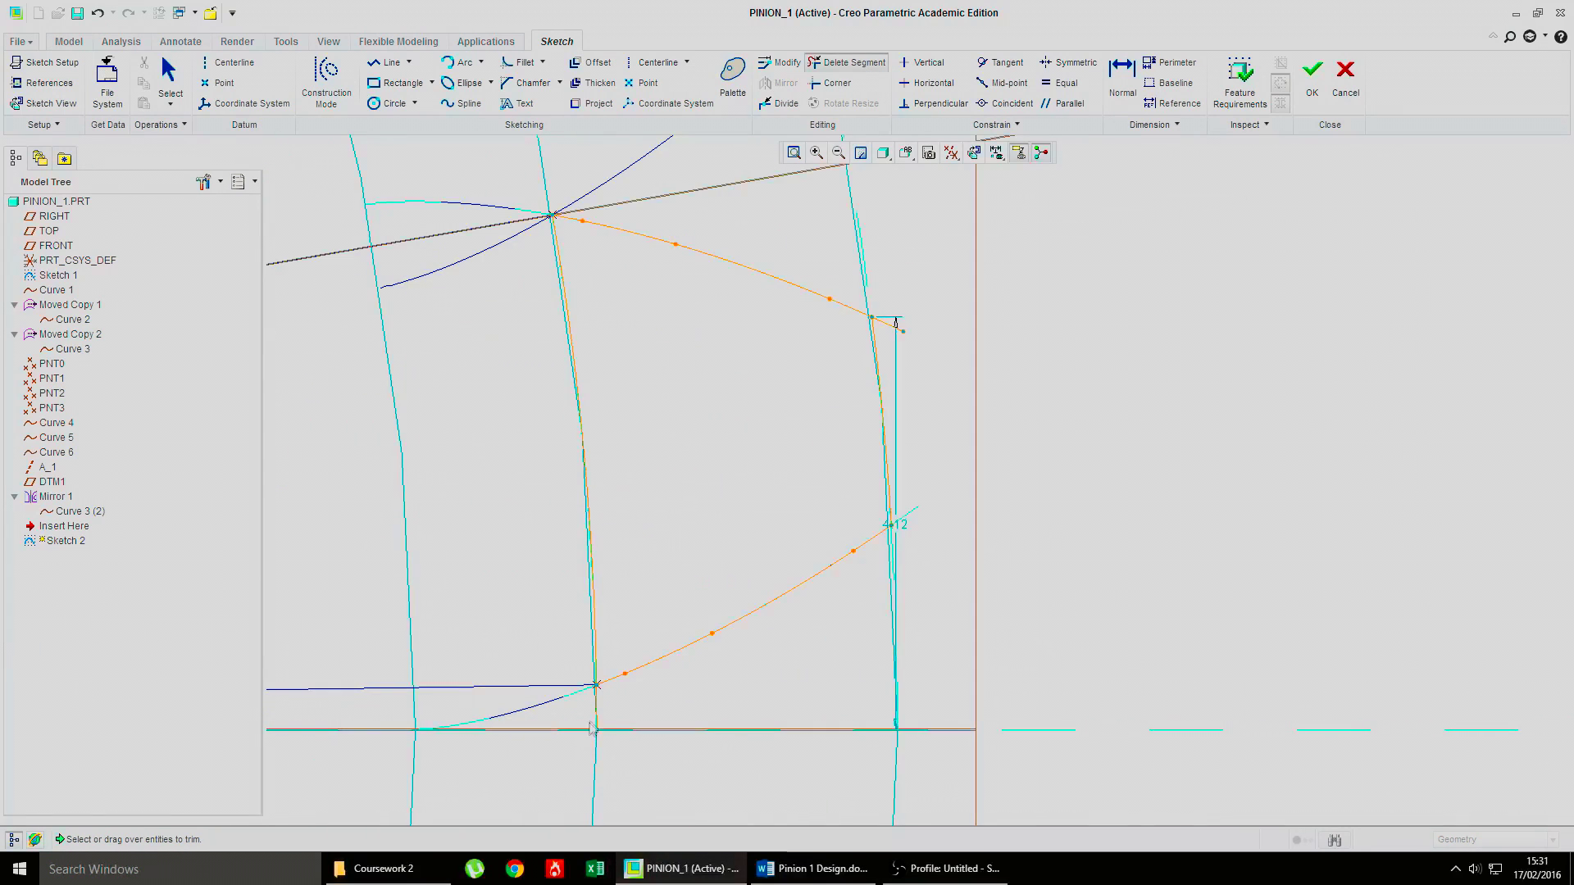
pyautogui.scroll(-3, 721, 635)
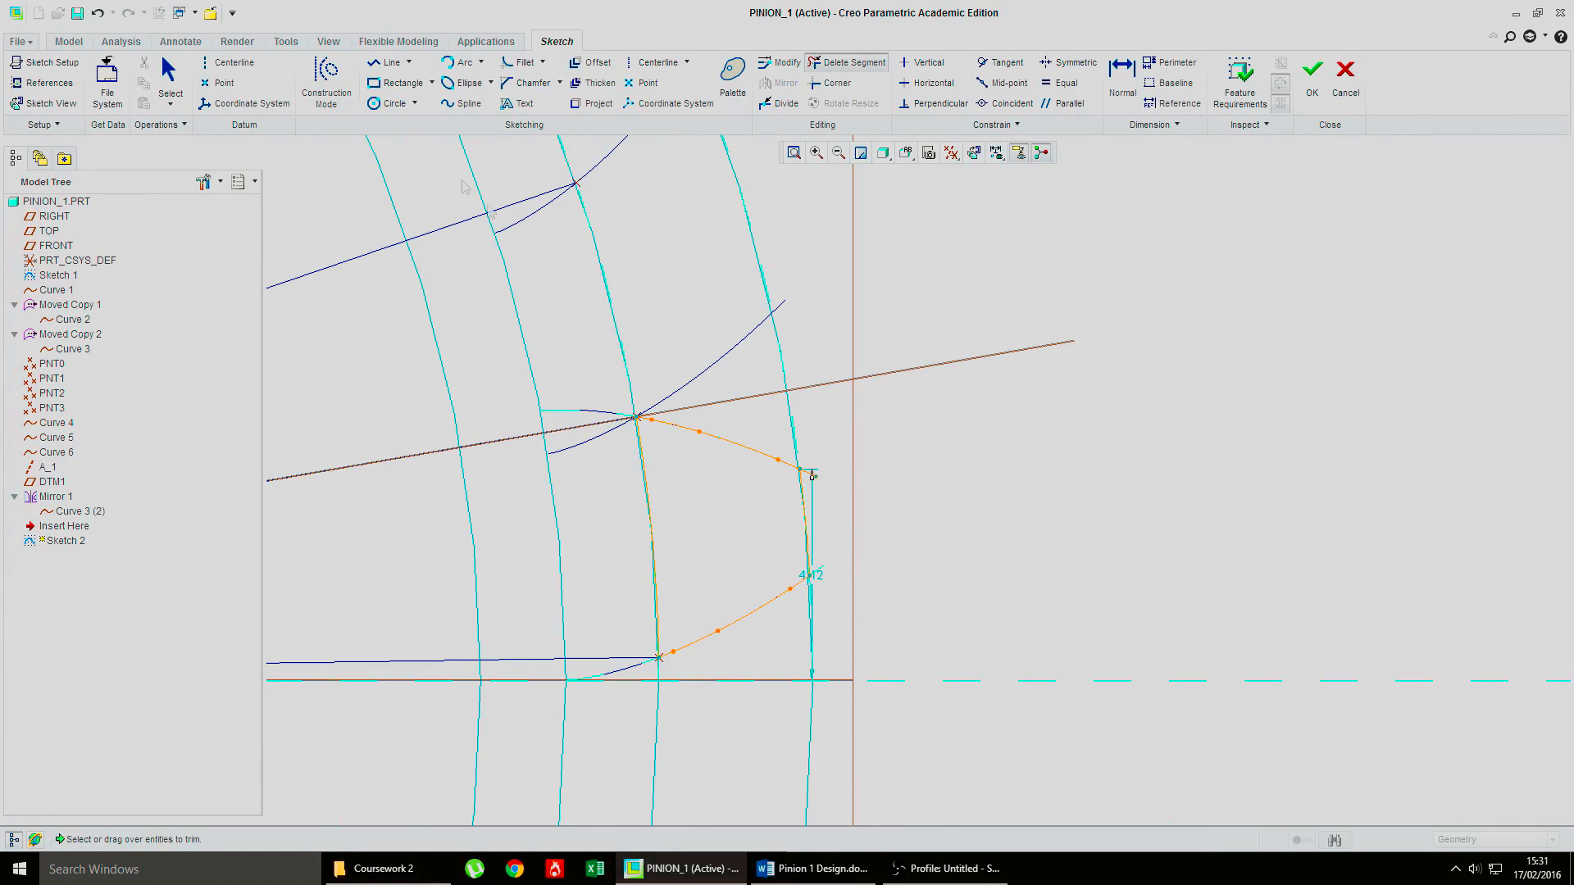
# Step: Delete the leftover stub of the mirrored involute outside the outside circle to close the tooth profile
pyautogui.click(171, 78)
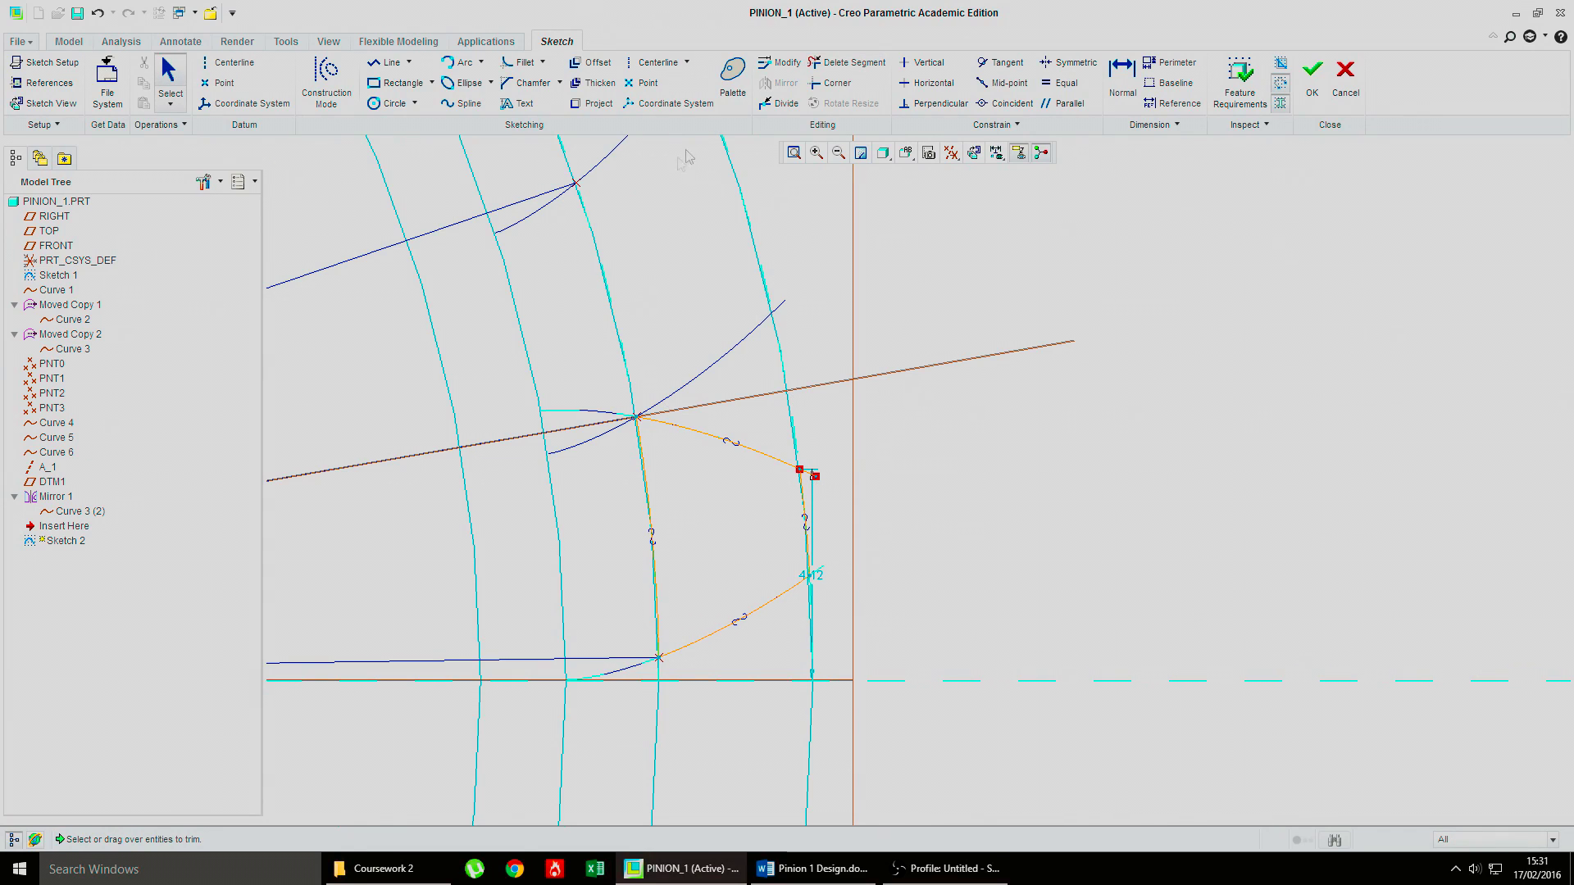
pyautogui.click(859, 62)
pyautogui.click(808, 475)
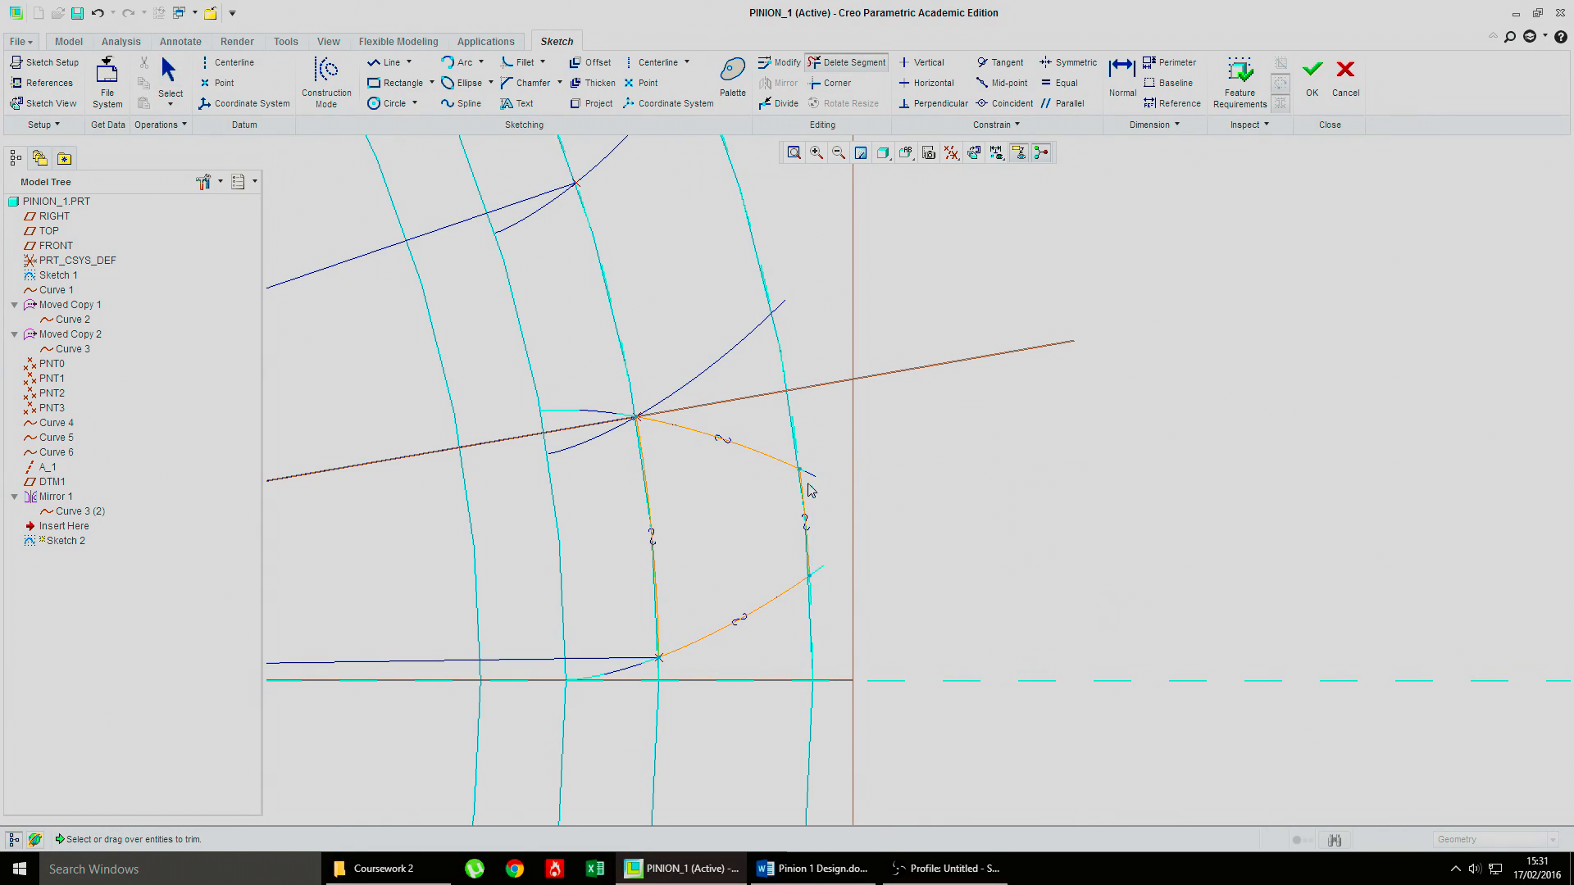
pyautogui.click(171, 75)
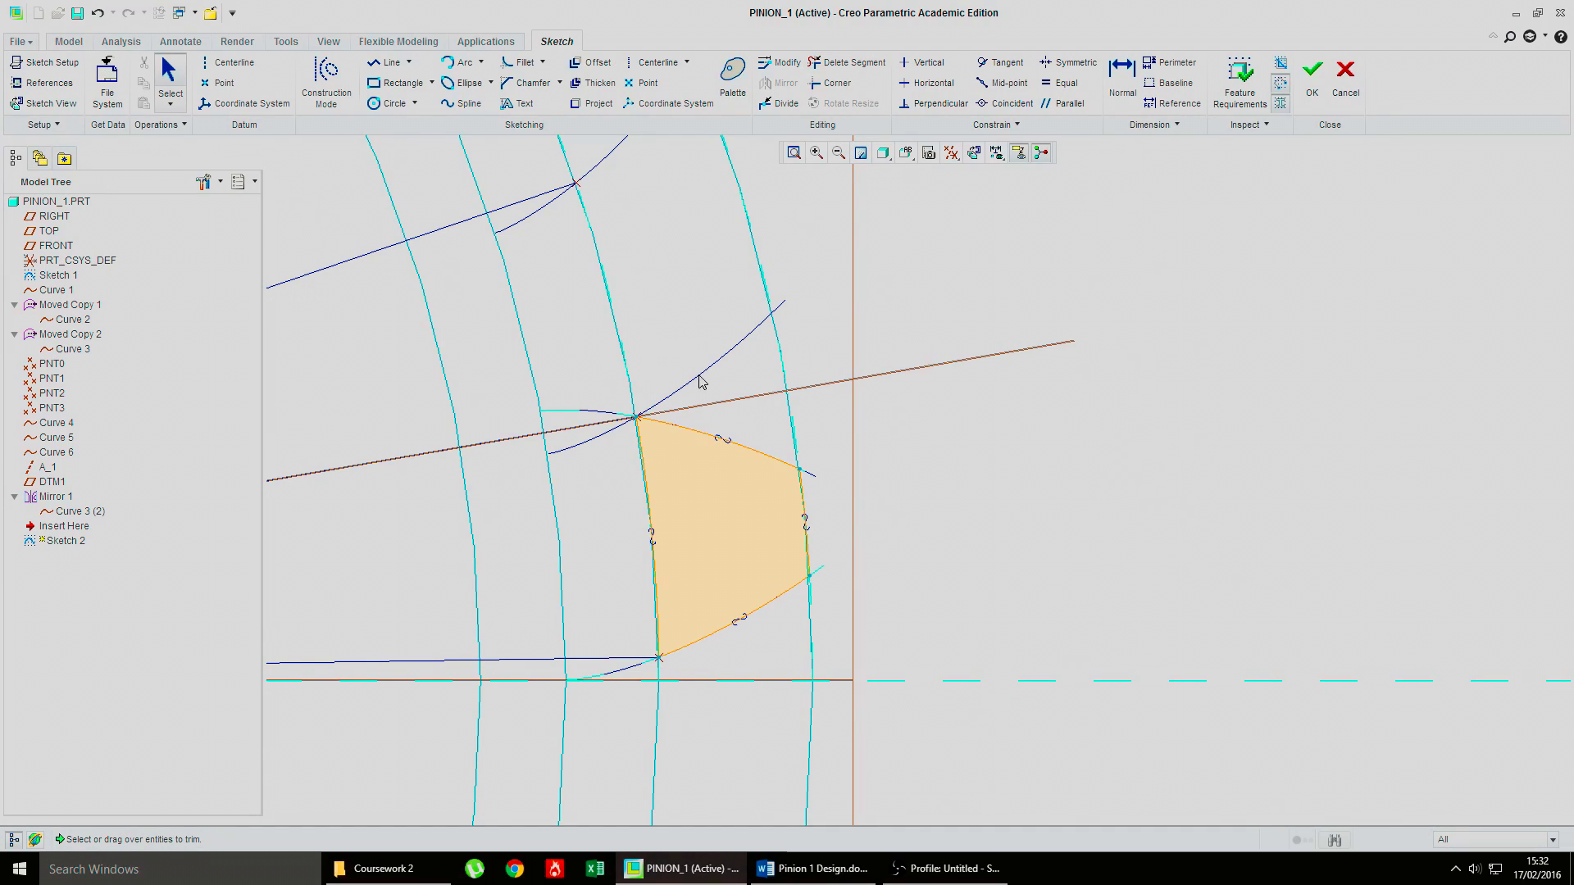
# Step: Check the closed tooth profile against the full set of gear circles and finish the sketch
pyautogui.scroll(-10, 791, 397)
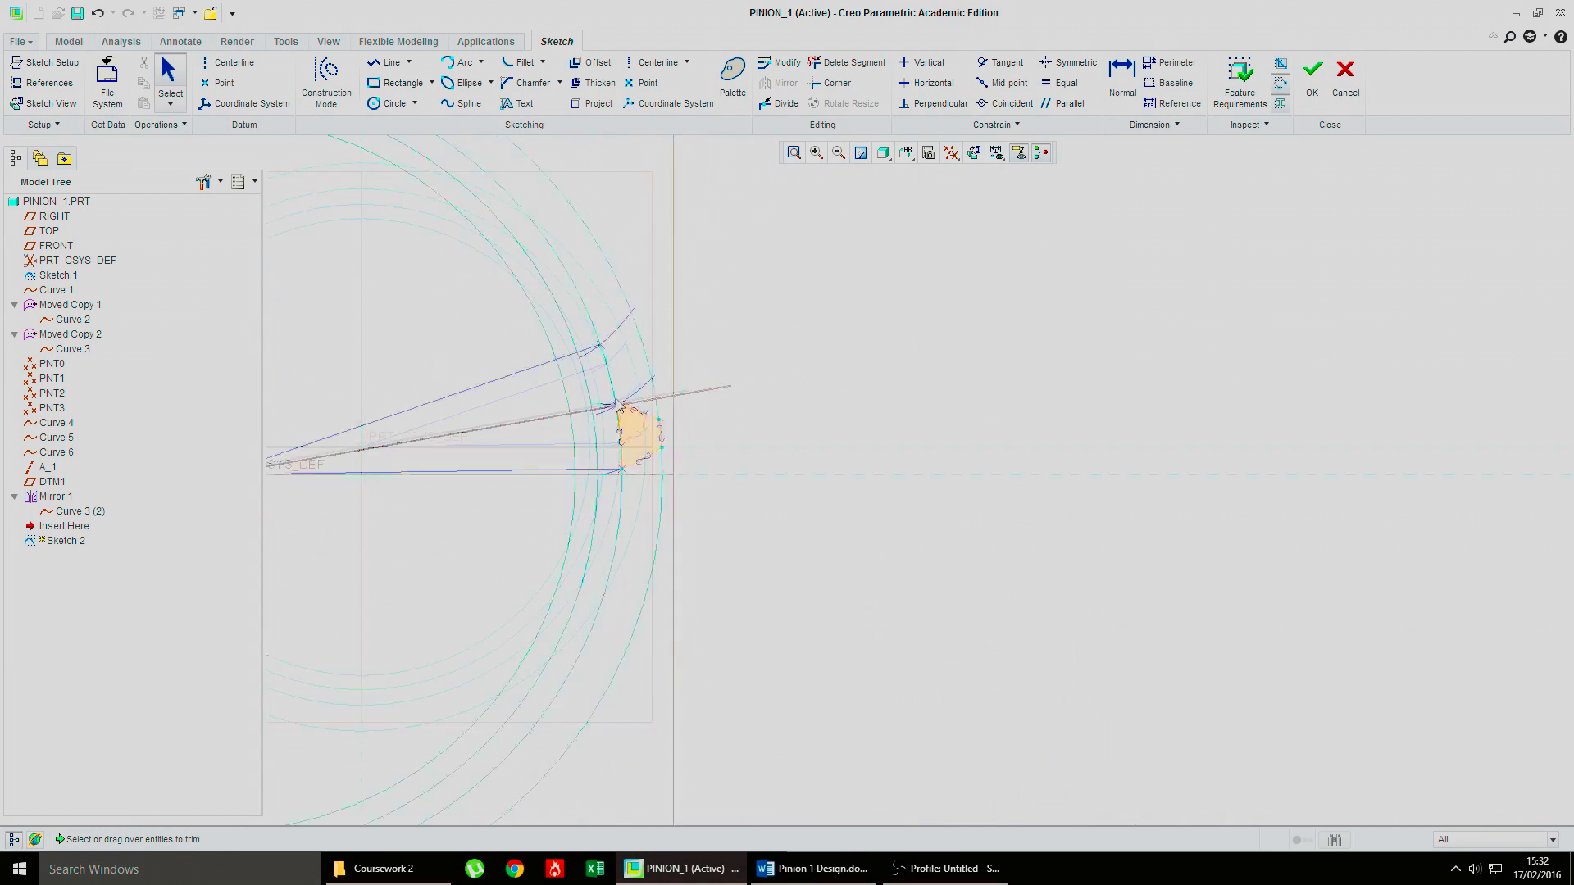
pyautogui.scroll(4, 546, 415)
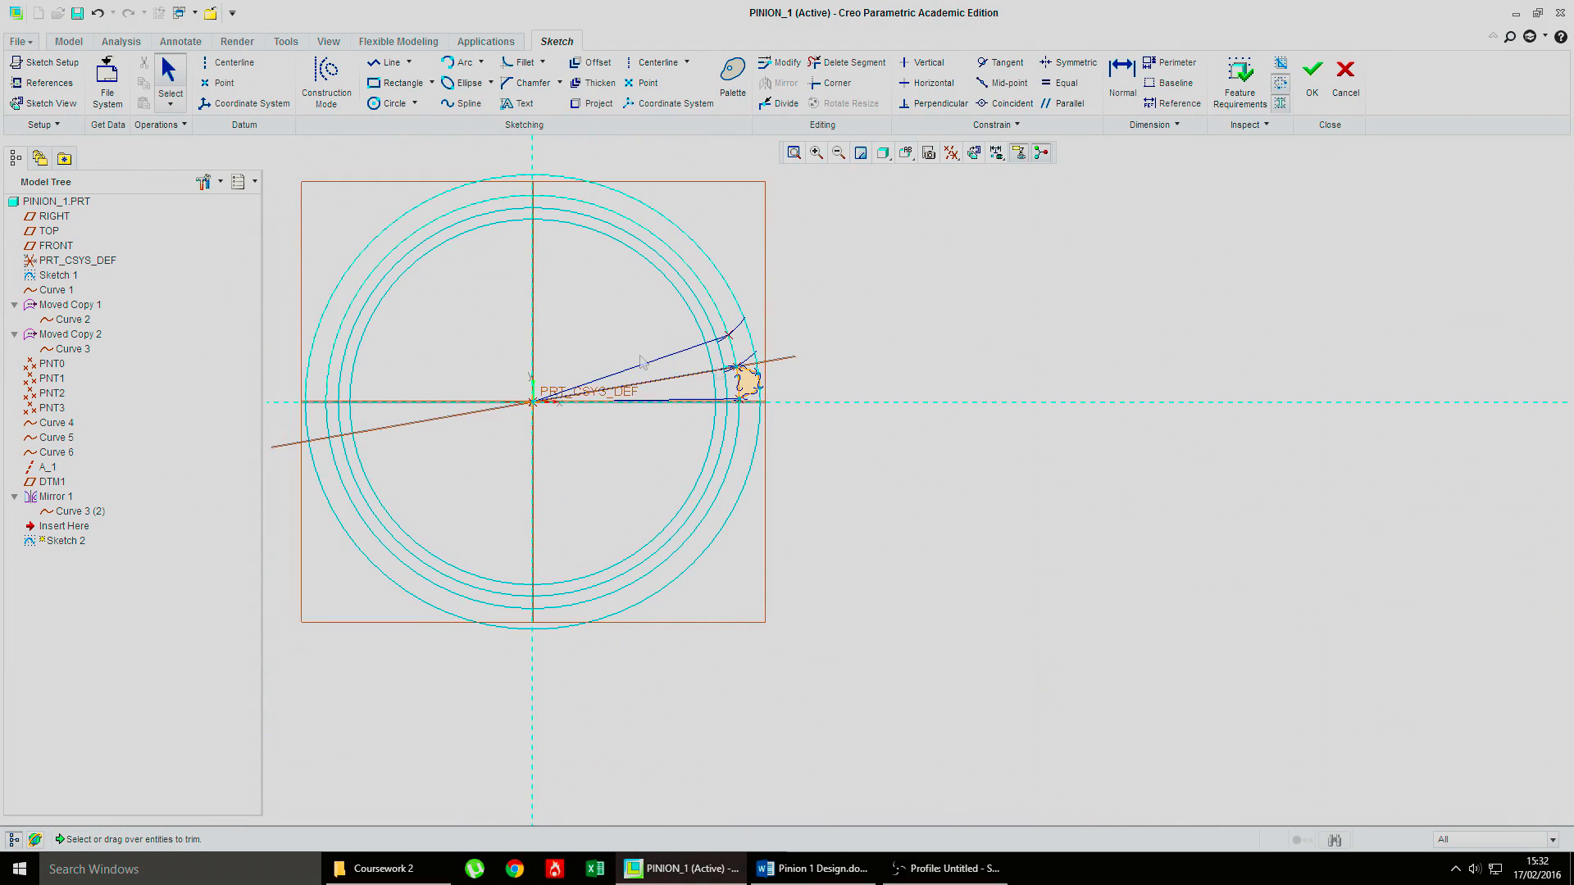
pyautogui.scroll(4, 803, 353)
pyautogui.scroll(2, 693, 354)
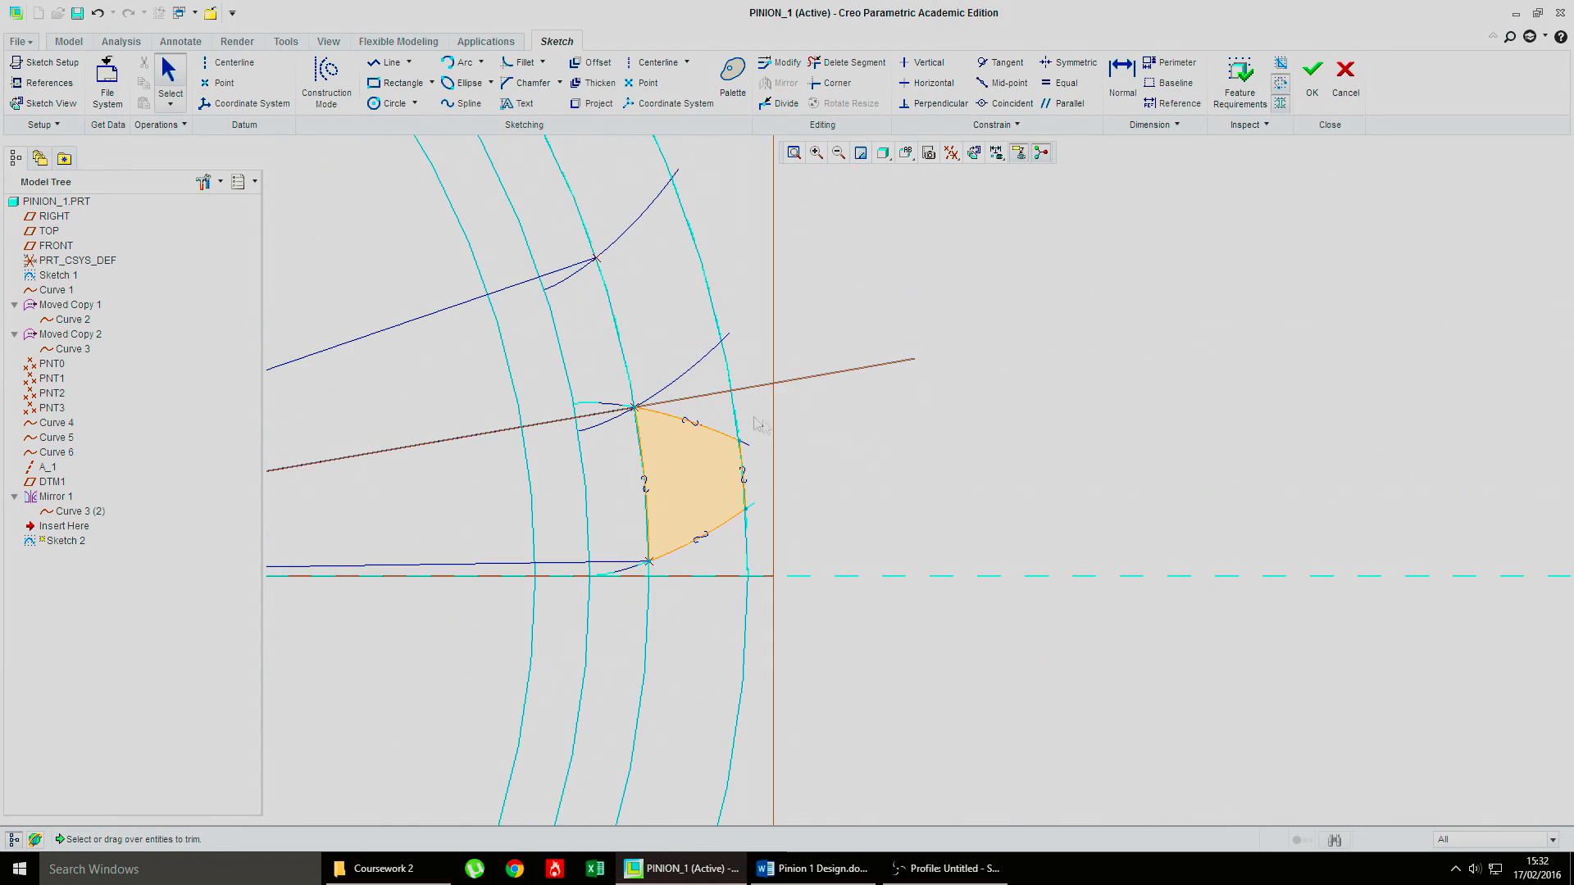
pyautogui.scroll(2, 703, 443)
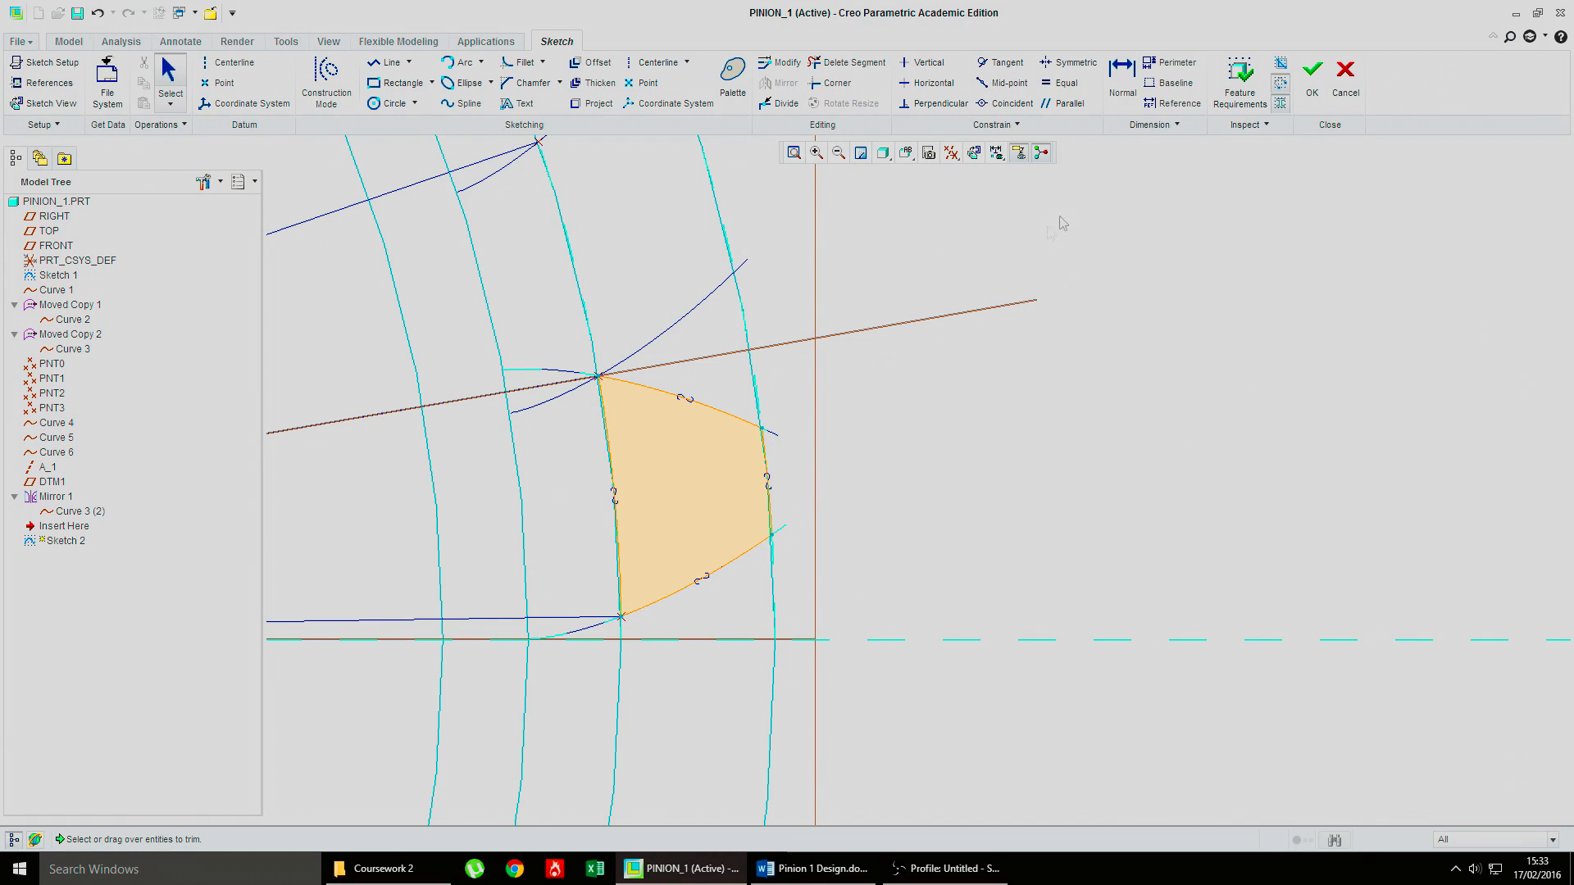
pyautogui.click(1312, 78)
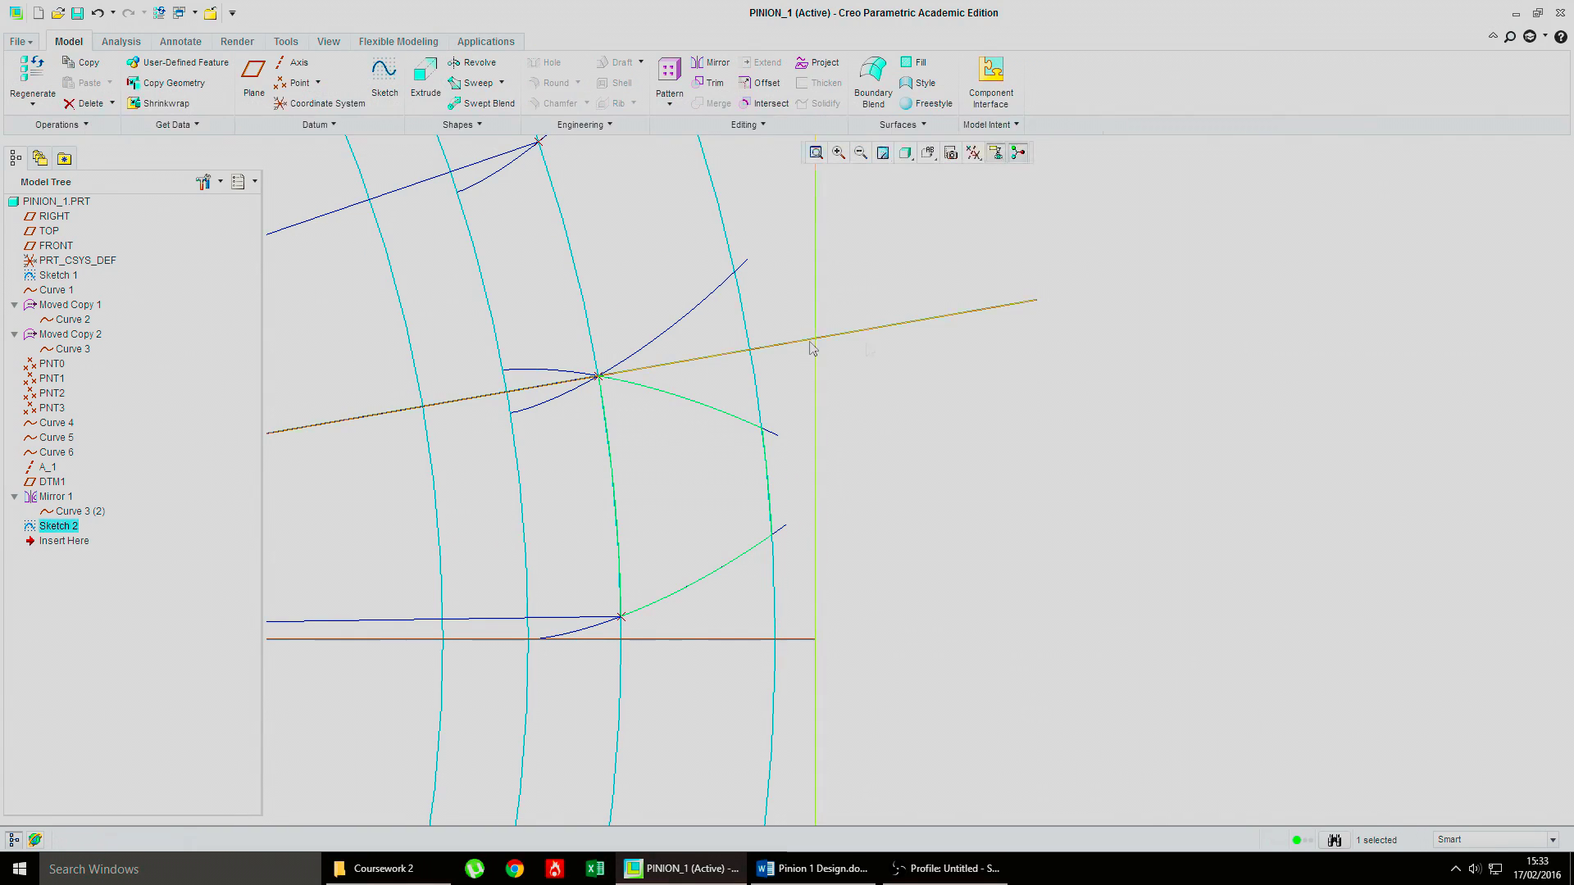
# Step: Extrude the tooth profile sketch to a depth of 30 mm
pyautogui.click(425, 74)
pyautogui.scroll(3, 683, 463)
pyautogui.scroll(3, 683, 463)
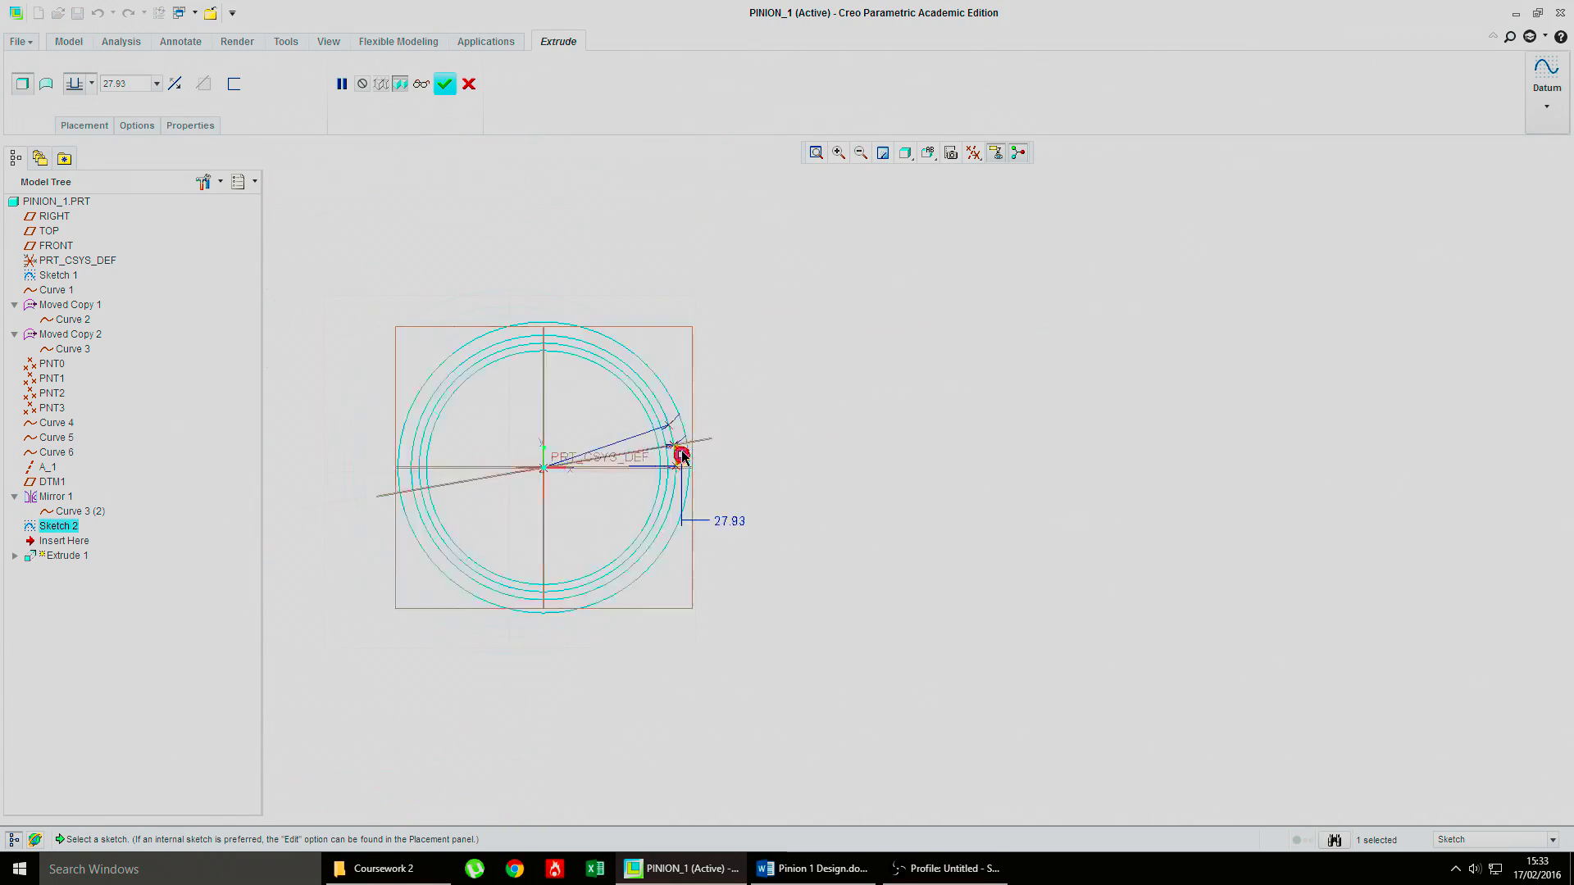
pyautogui.scroll(-1, 678, 451)
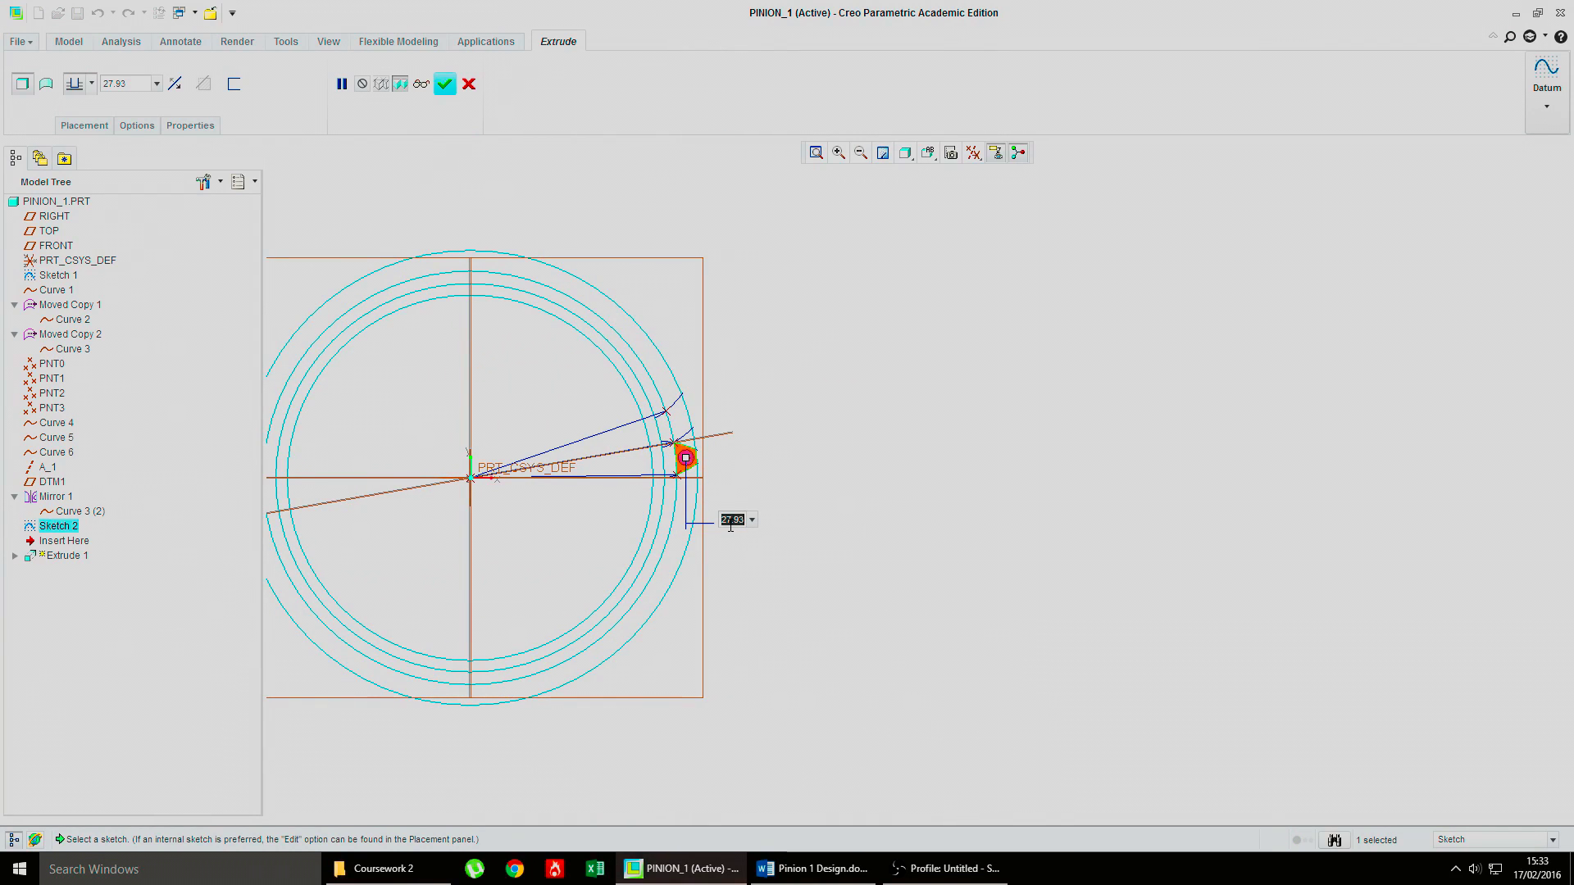
pyautogui.write('30')
pyautogui.press('Return')
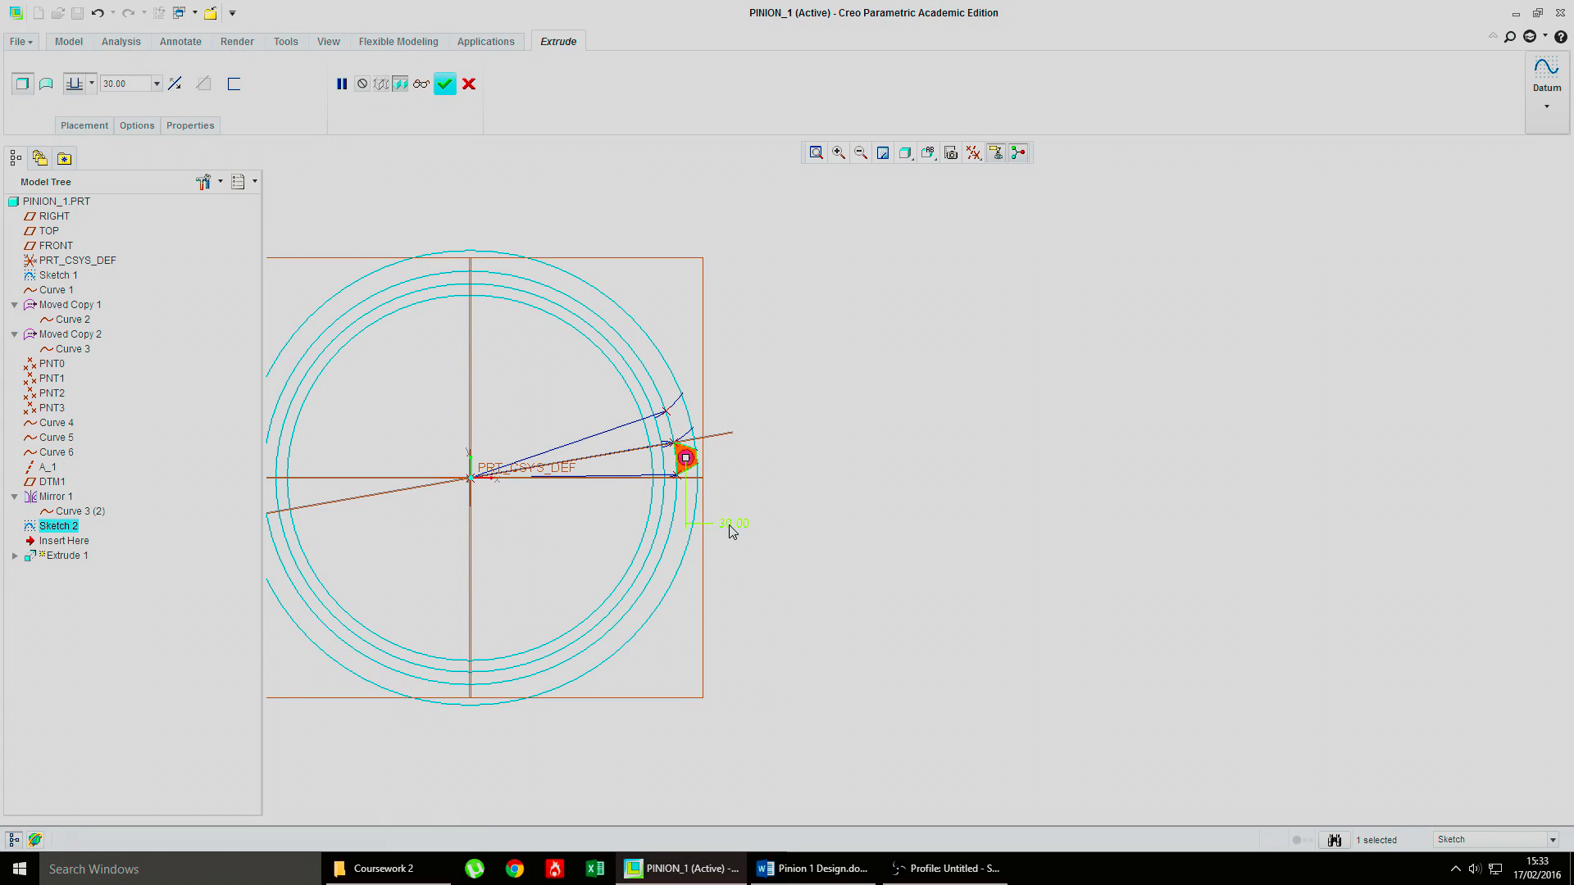
pyautogui.moveTo(744, 498)
pyautogui.mouseDown(button='middle')
pyautogui.moveTo(675, 517)
pyautogui.moveTo(715, 502)
pyautogui.mouseUp(button='middle')
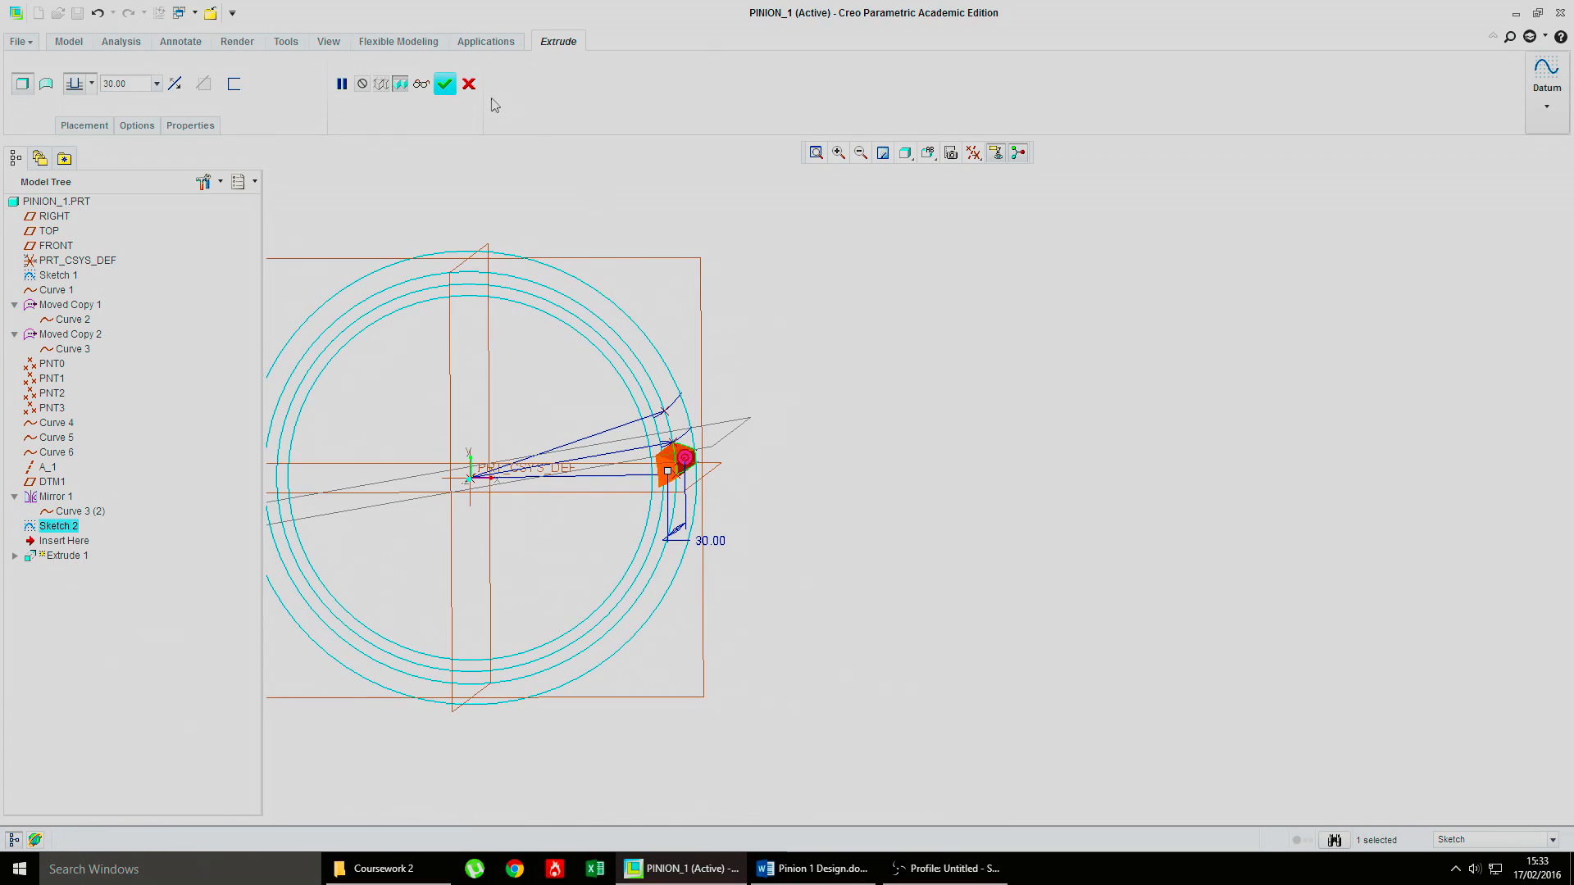
pyautogui.click(445, 84)
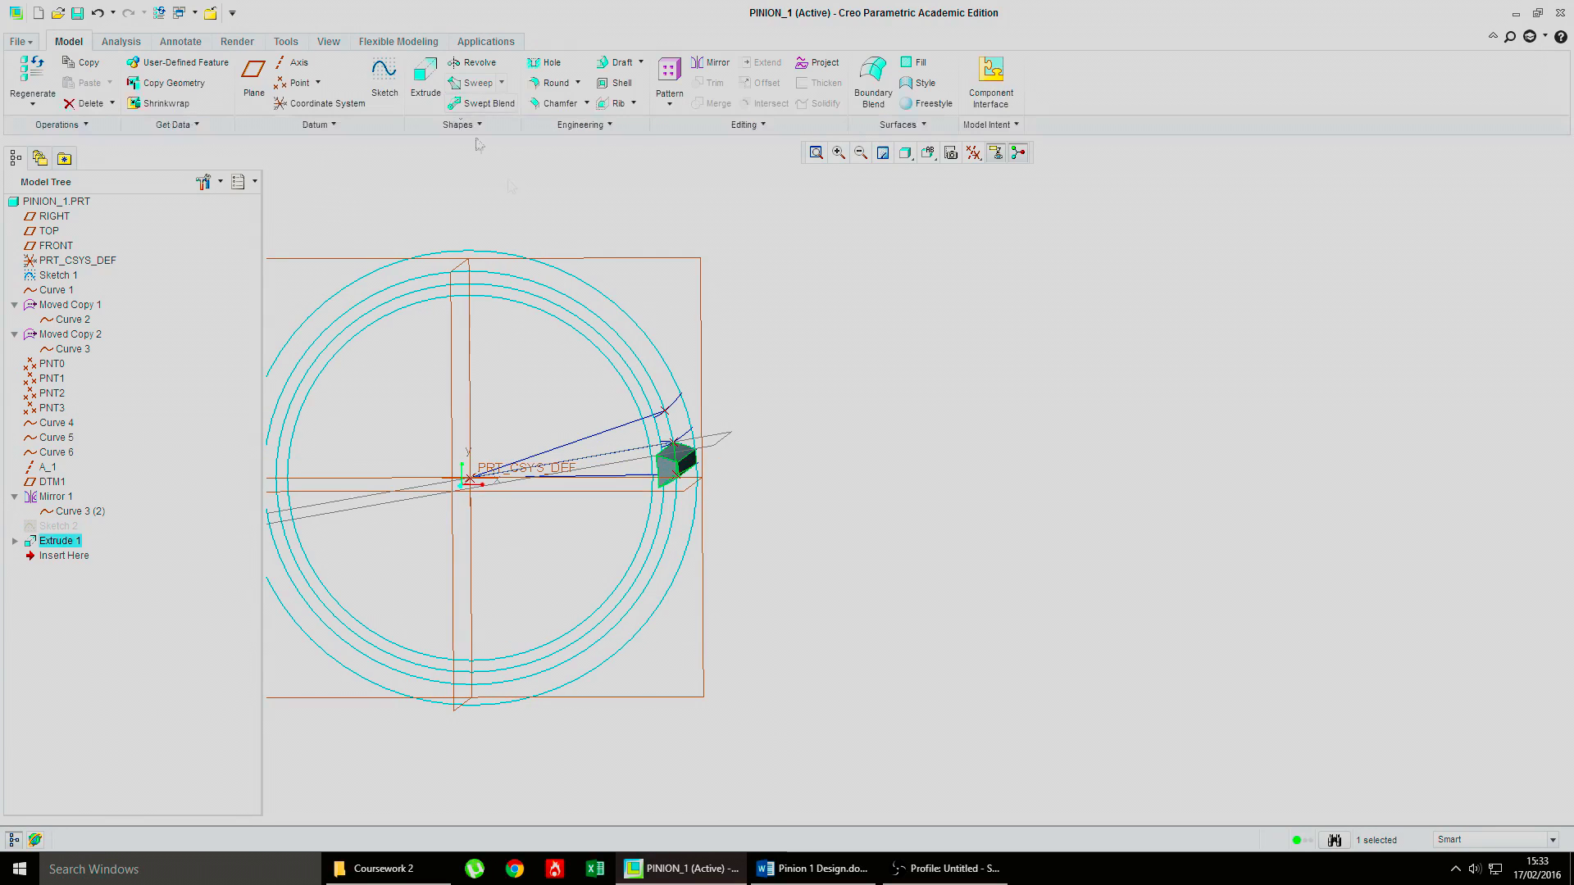
pyautogui.moveTo(949, 492)
pyautogui.mouseDown(button='middle')
pyautogui.moveTo(976, 474)
pyautogui.moveTo(946, 496)
pyautogui.mouseUp(button='middle')
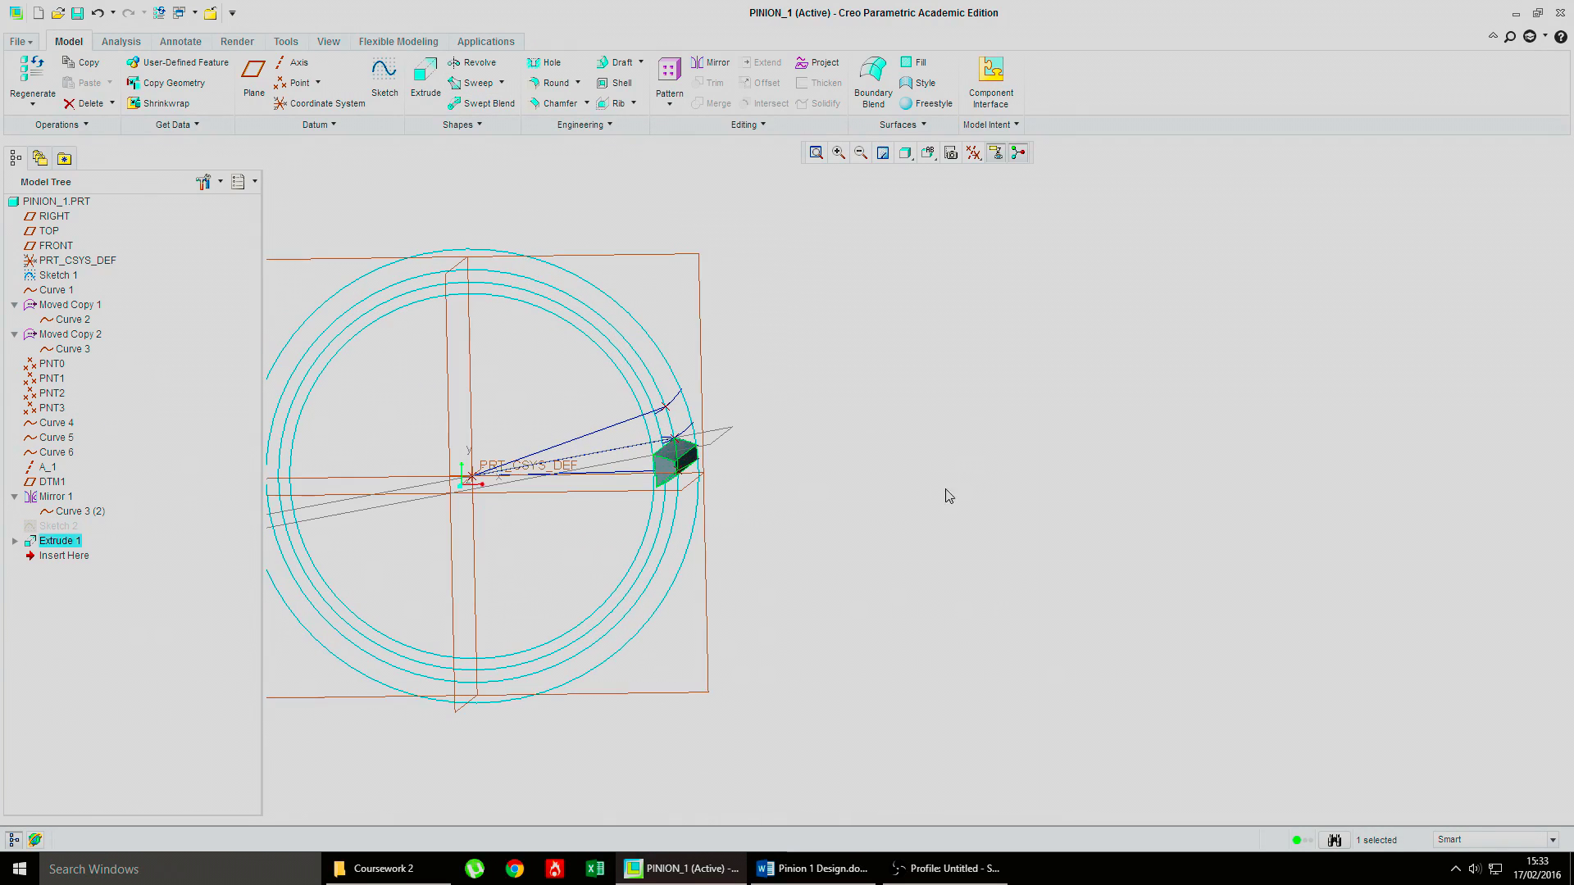
# Step: Switch to Chrome and search the web for "hpc gears"
pyautogui.click(515, 868)
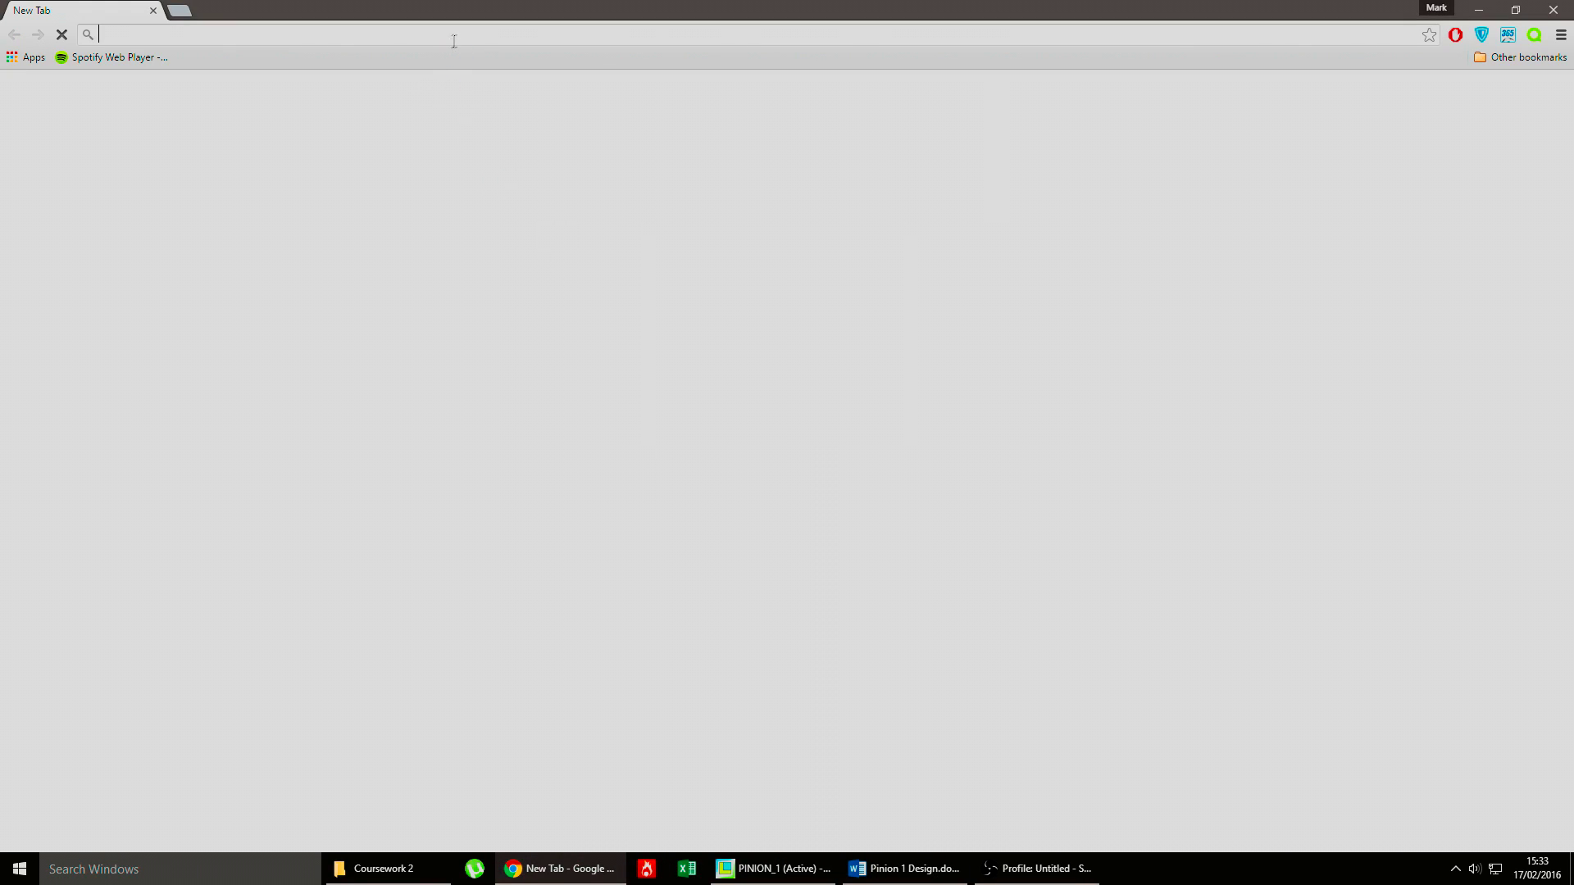
pyautogui.write('hpc g')
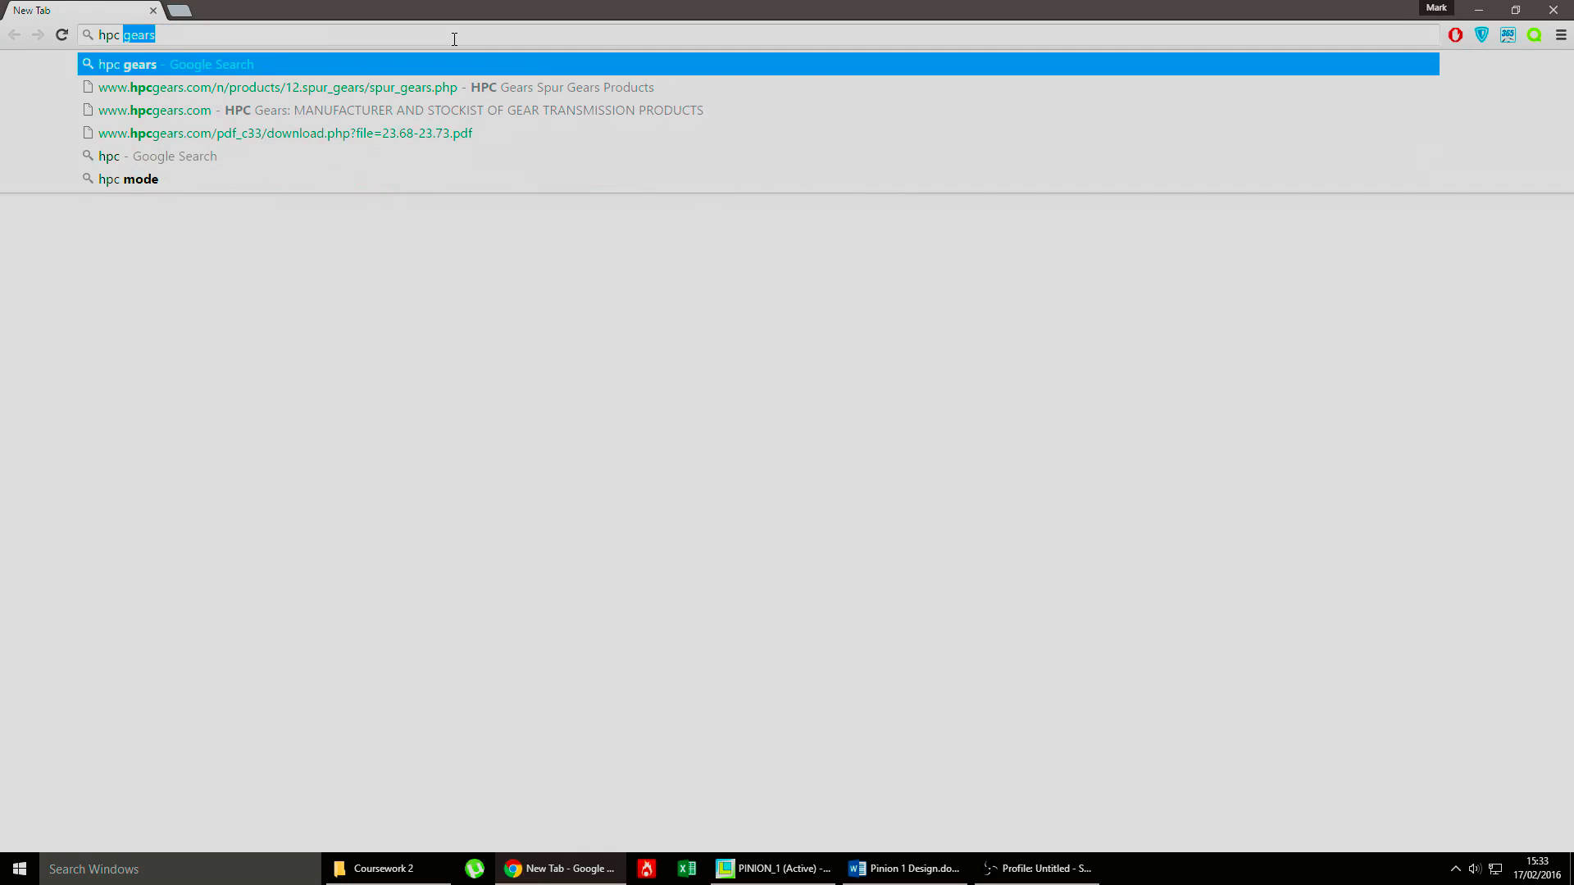
pyautogui.write('ears')
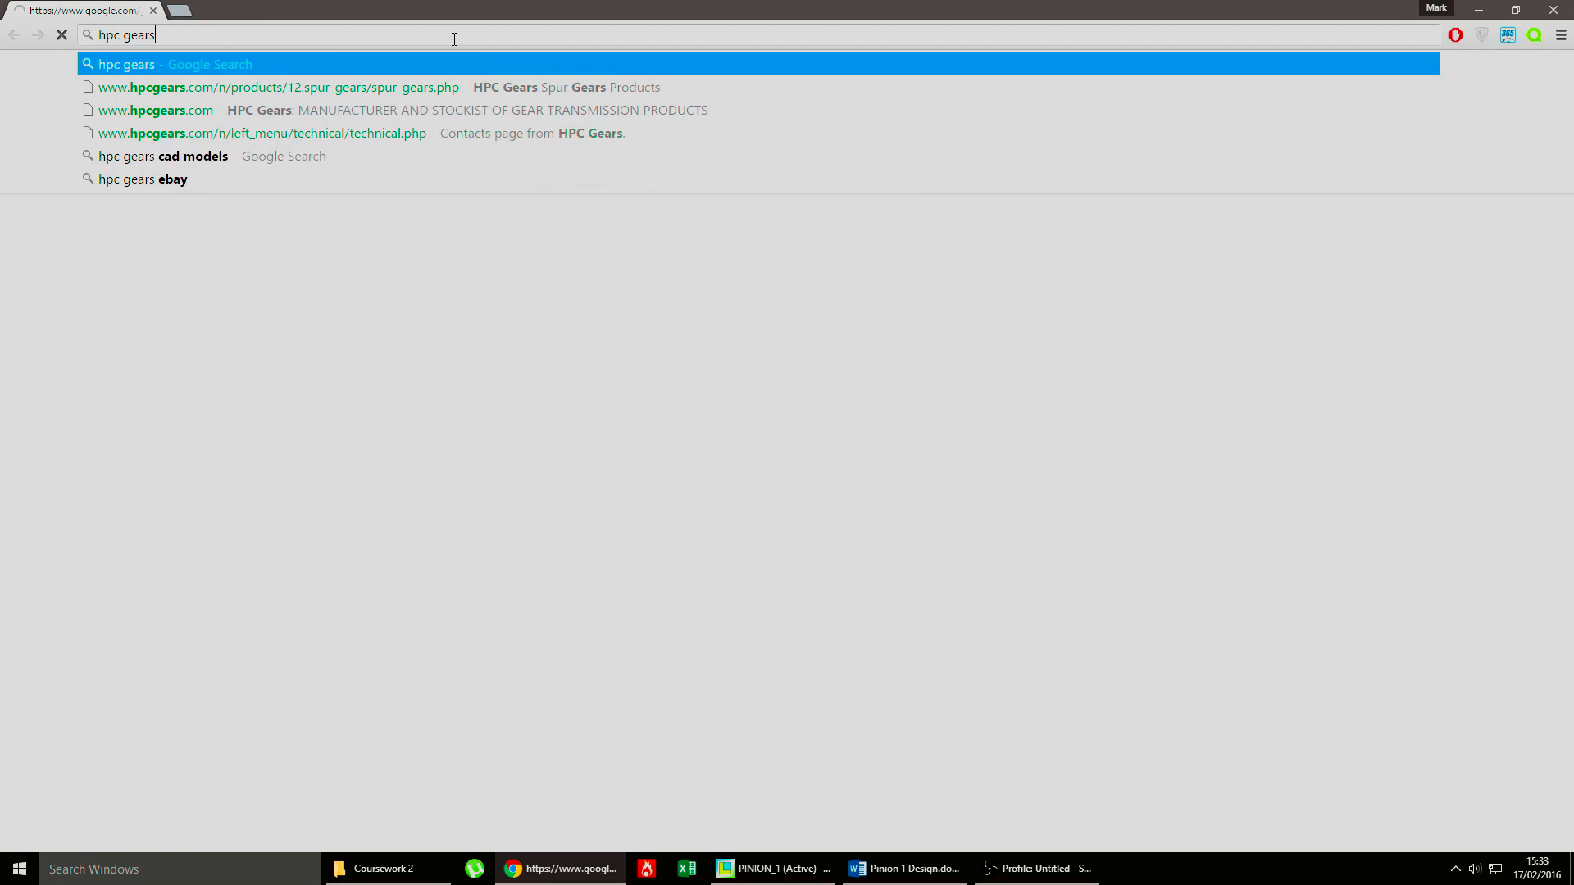
pyautogui.press('Return')
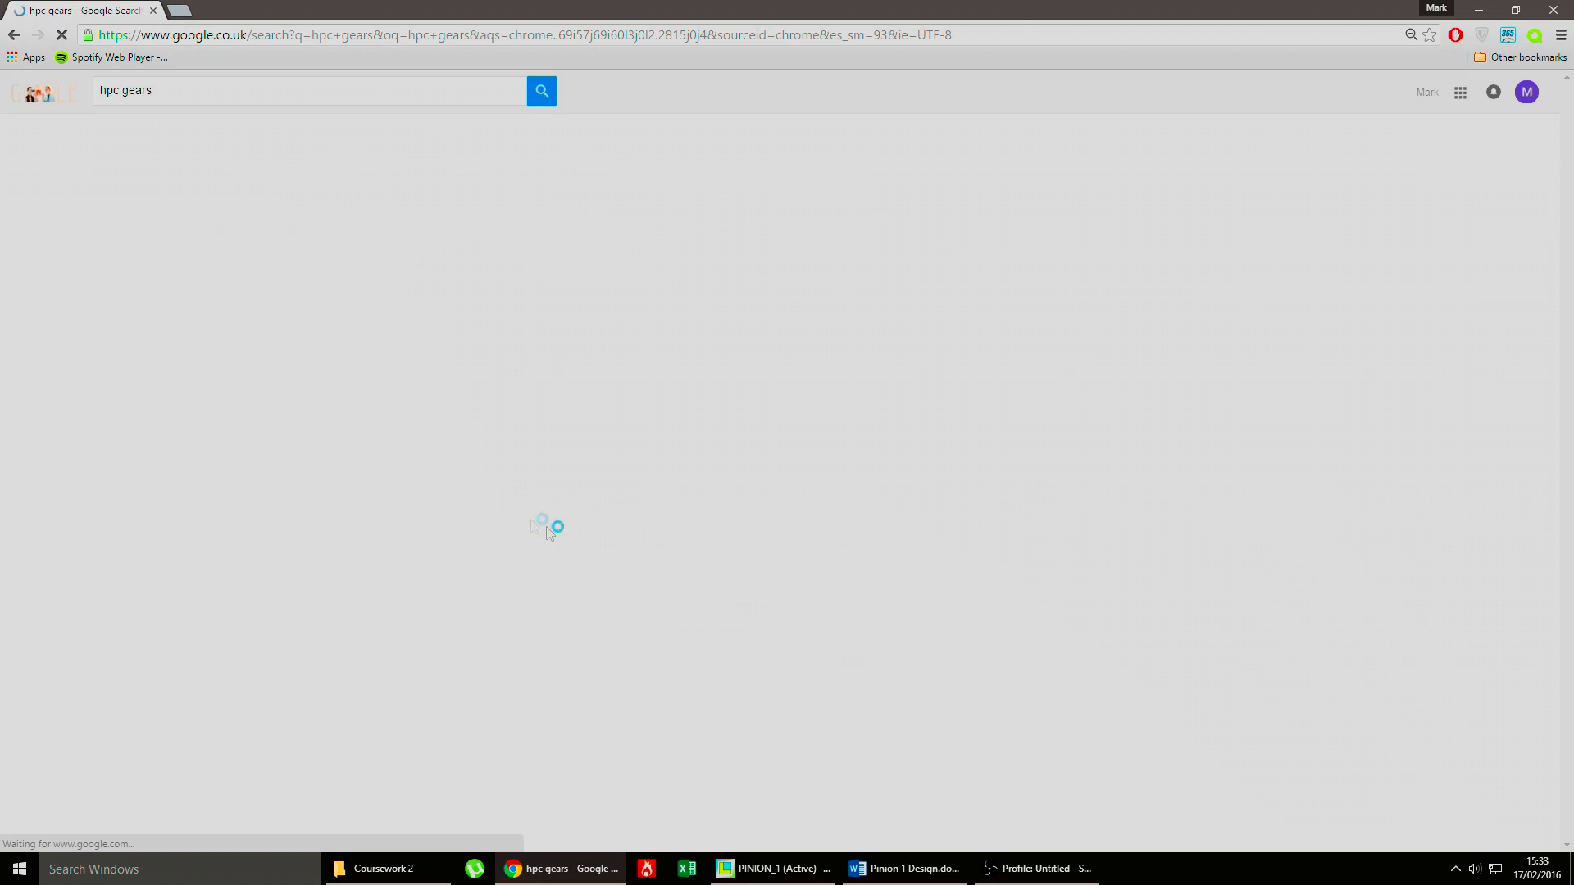
# Step: Open the HPC Gears website and go to its Spur Gears product page
pyautogui.click(156, 267)
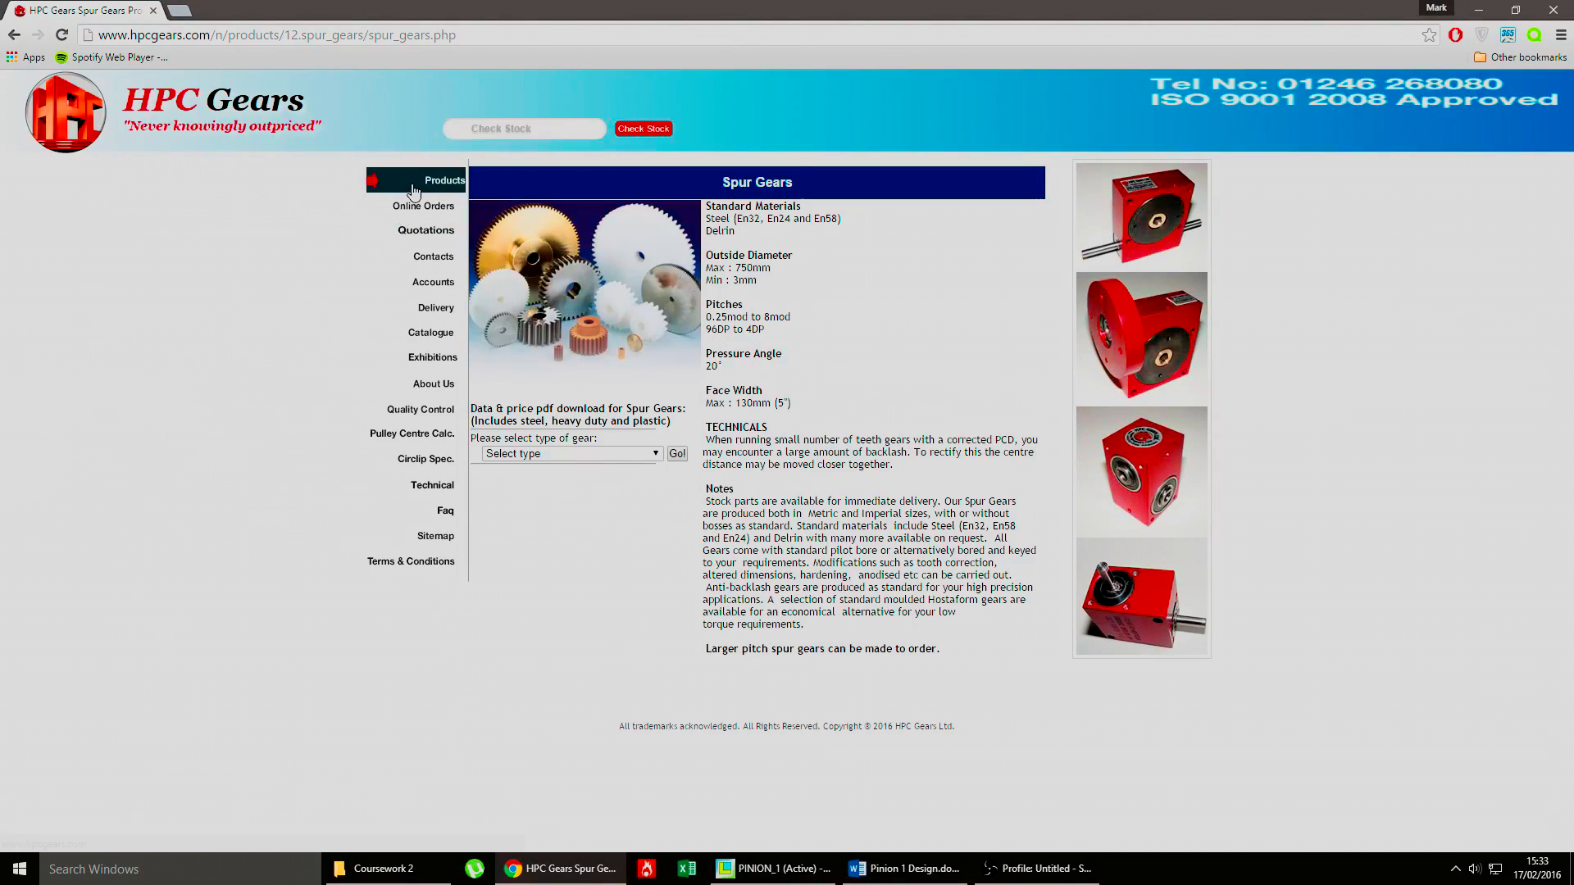
pyautogui.click(412, 182)
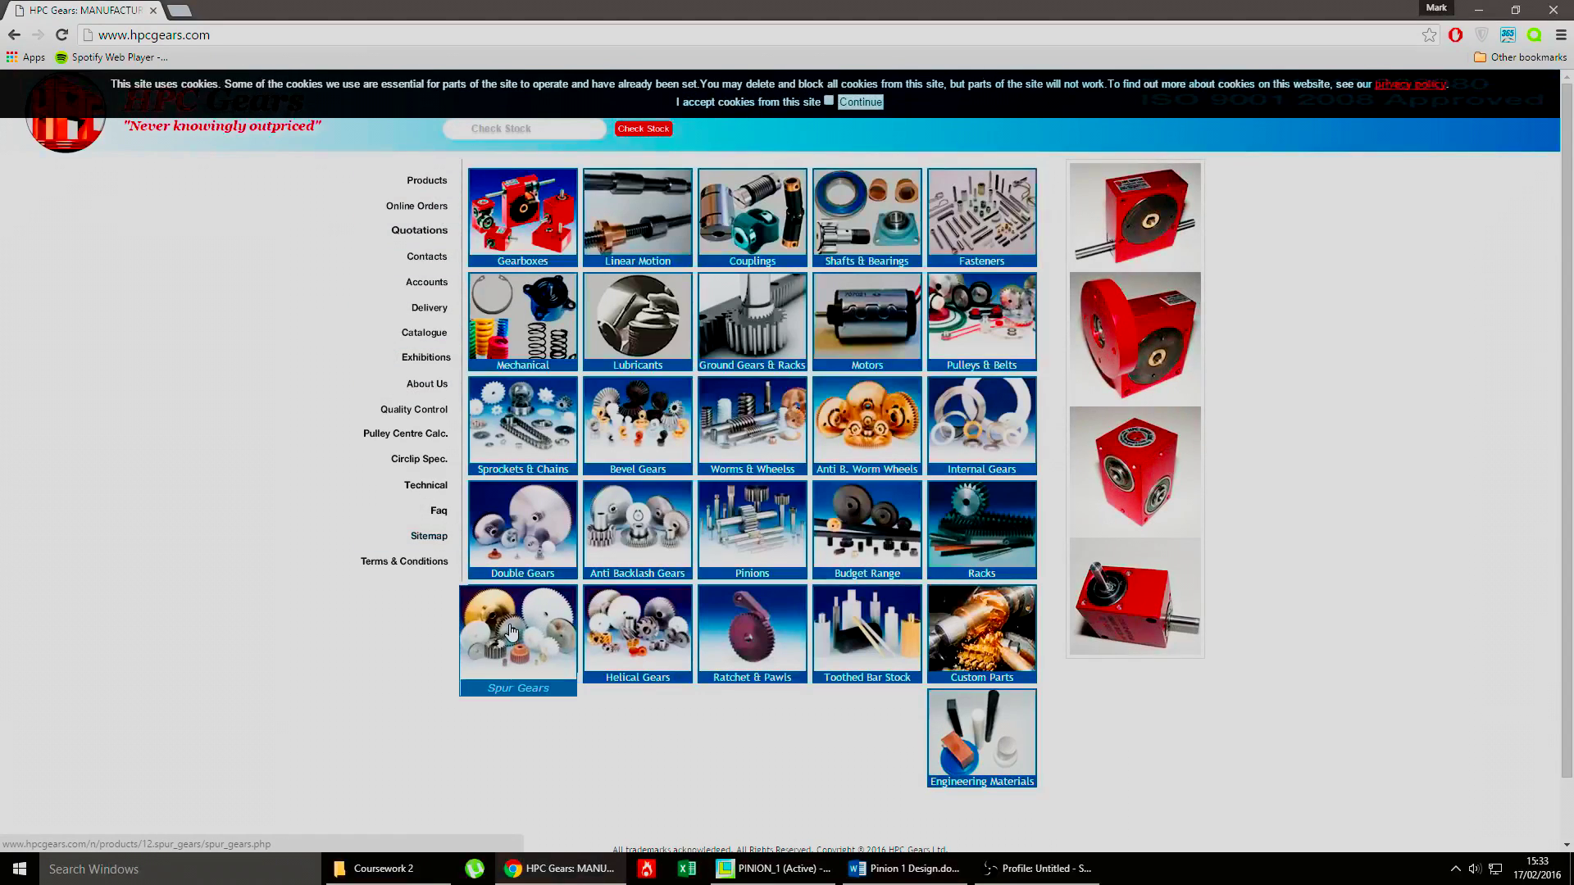
pyautogui.click(511, 631)
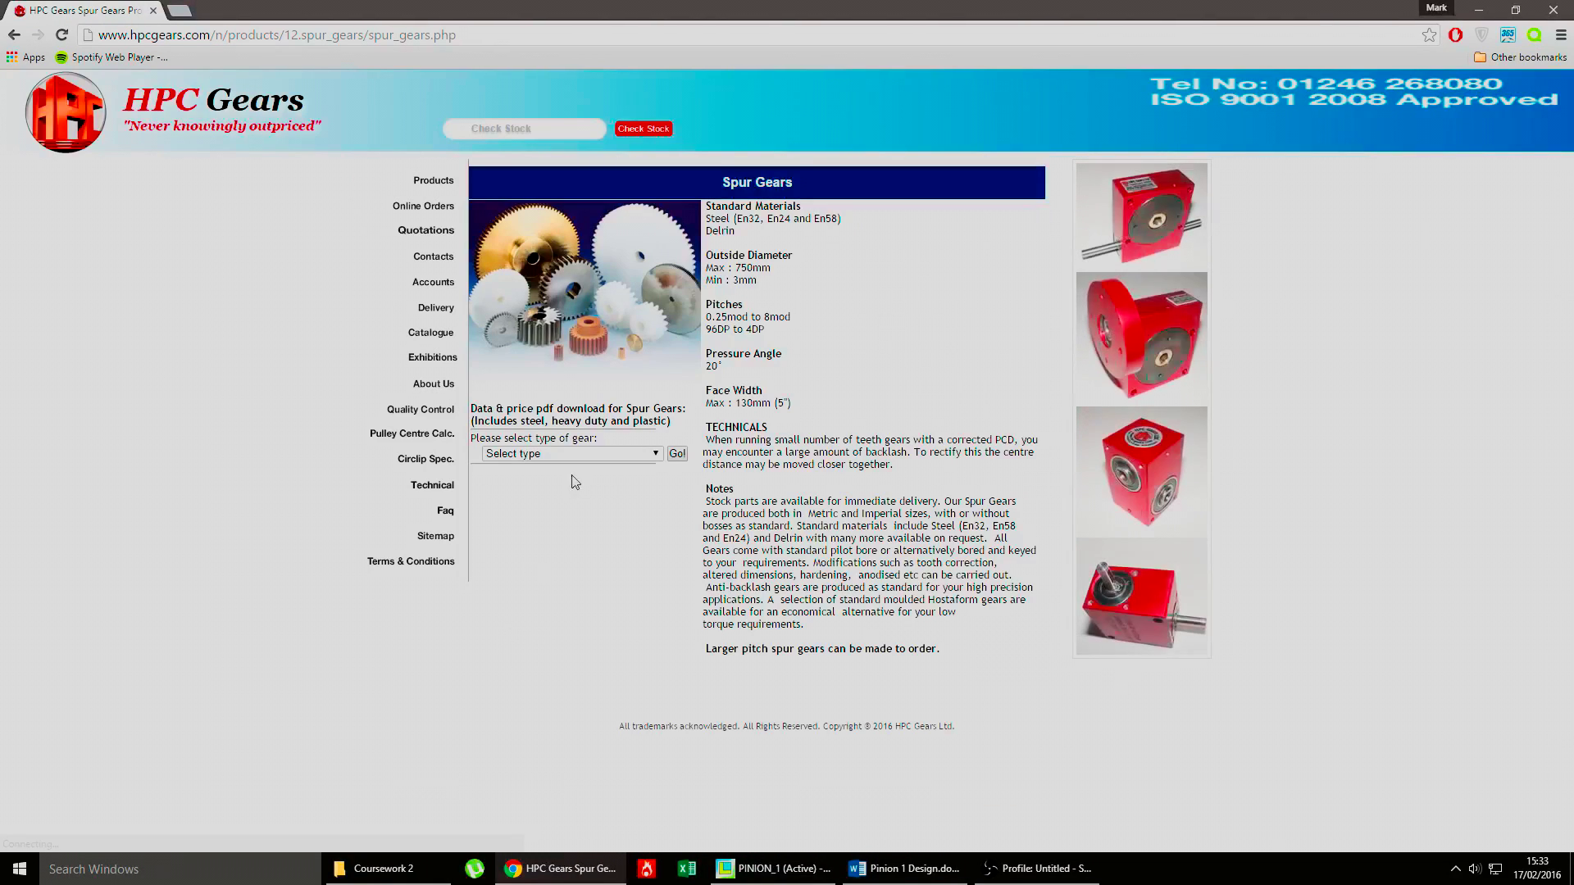
# Step: Open the spur gear data sheet for gear type Metric (MOD), size 3.0 MOD
pyautogui.click(578, 455)
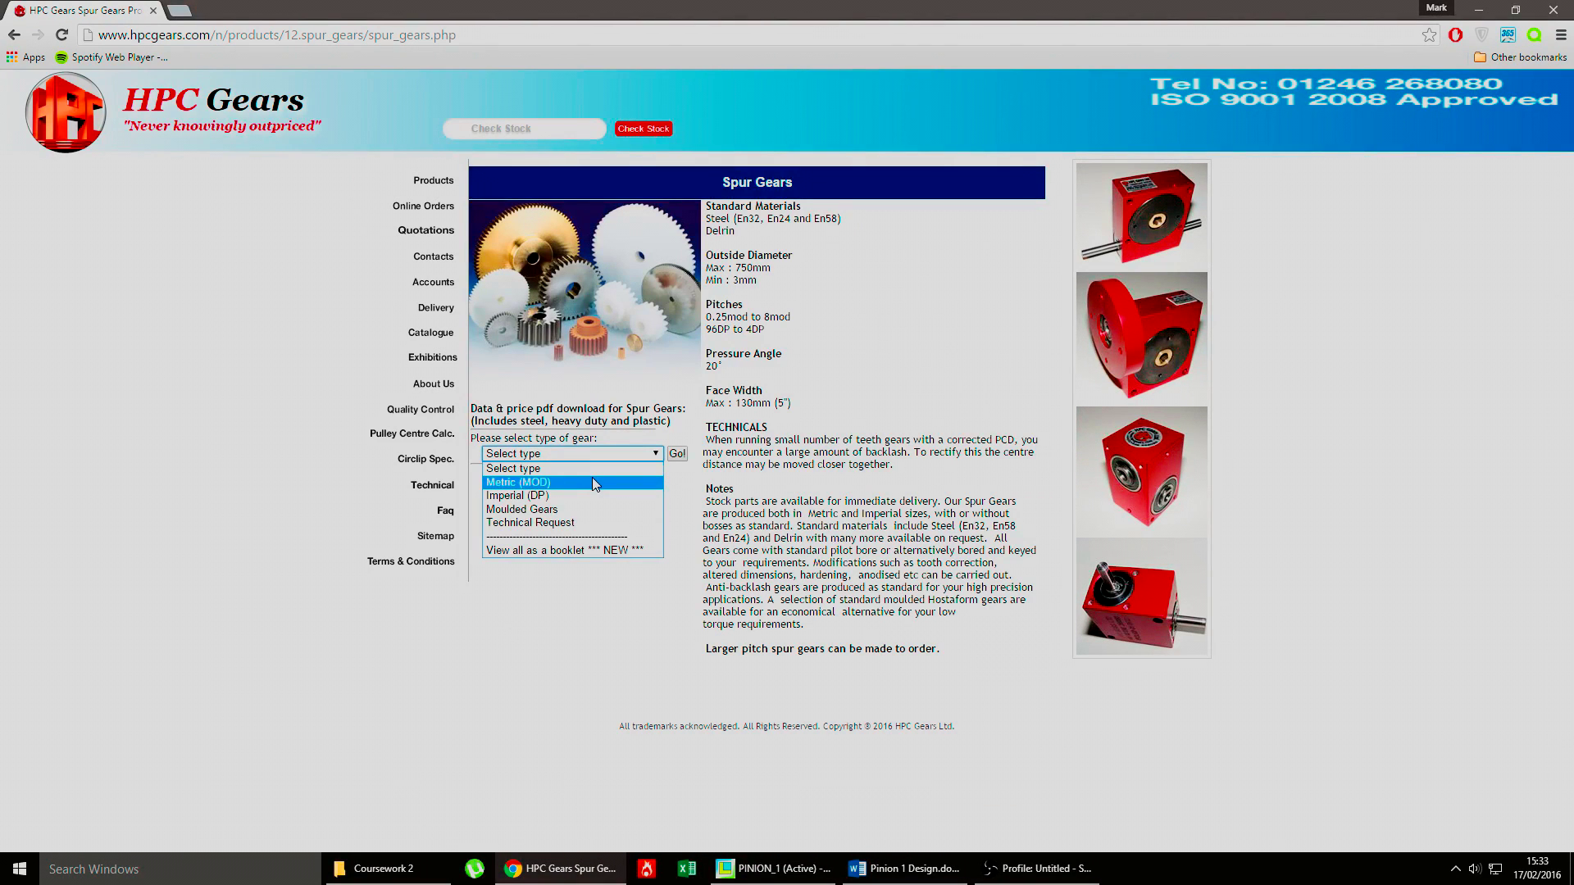
pyautogui.click(594, 482)
pyautogui.click(601, 455)
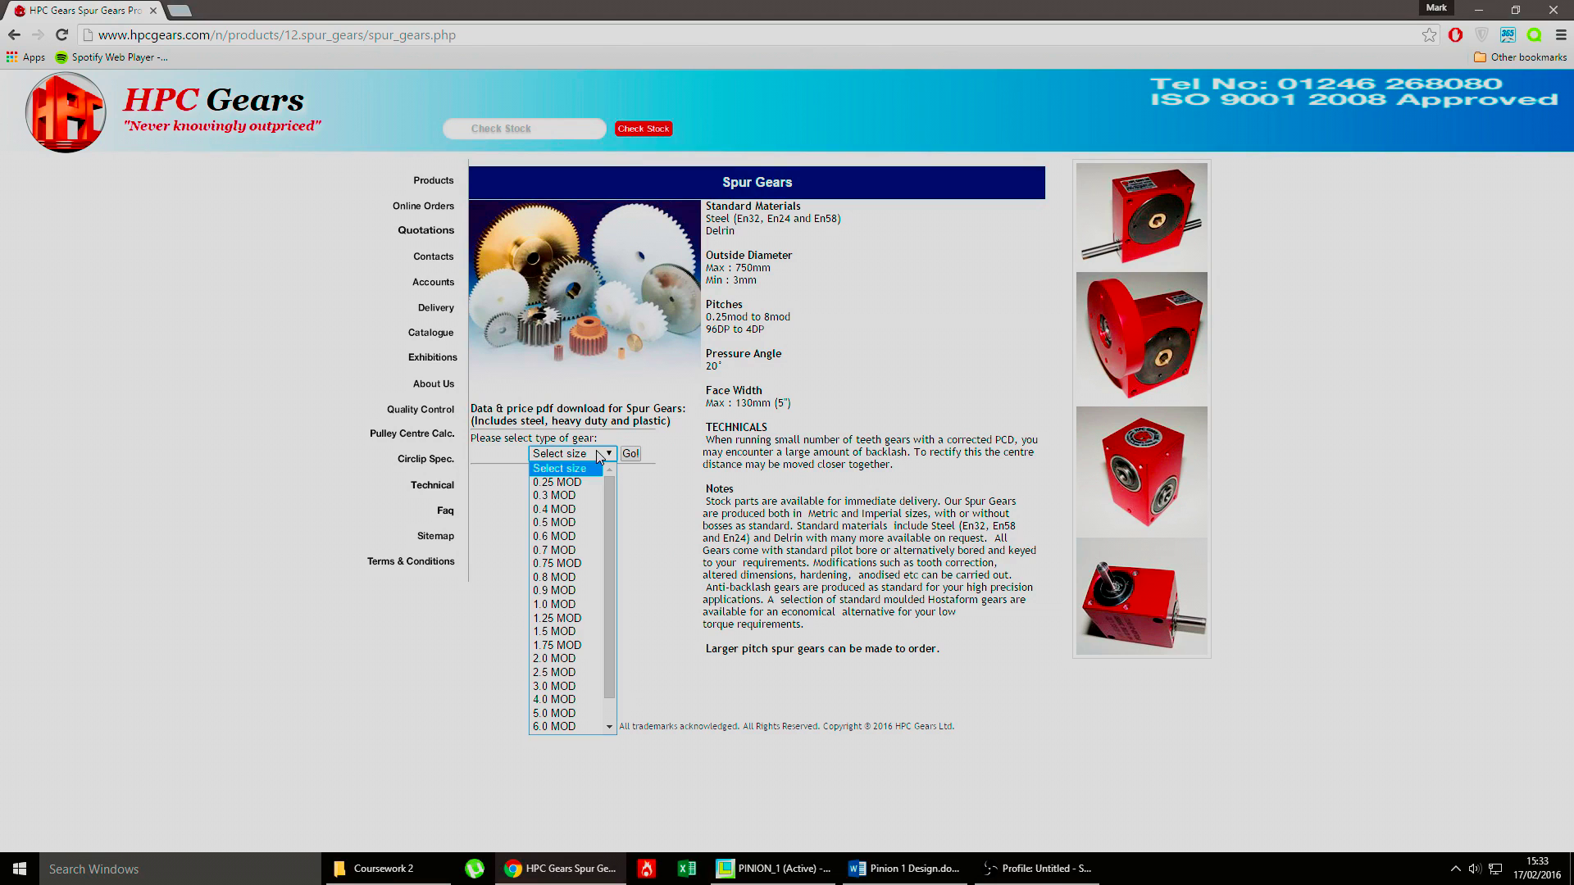
pyautogui.click(554, 687)
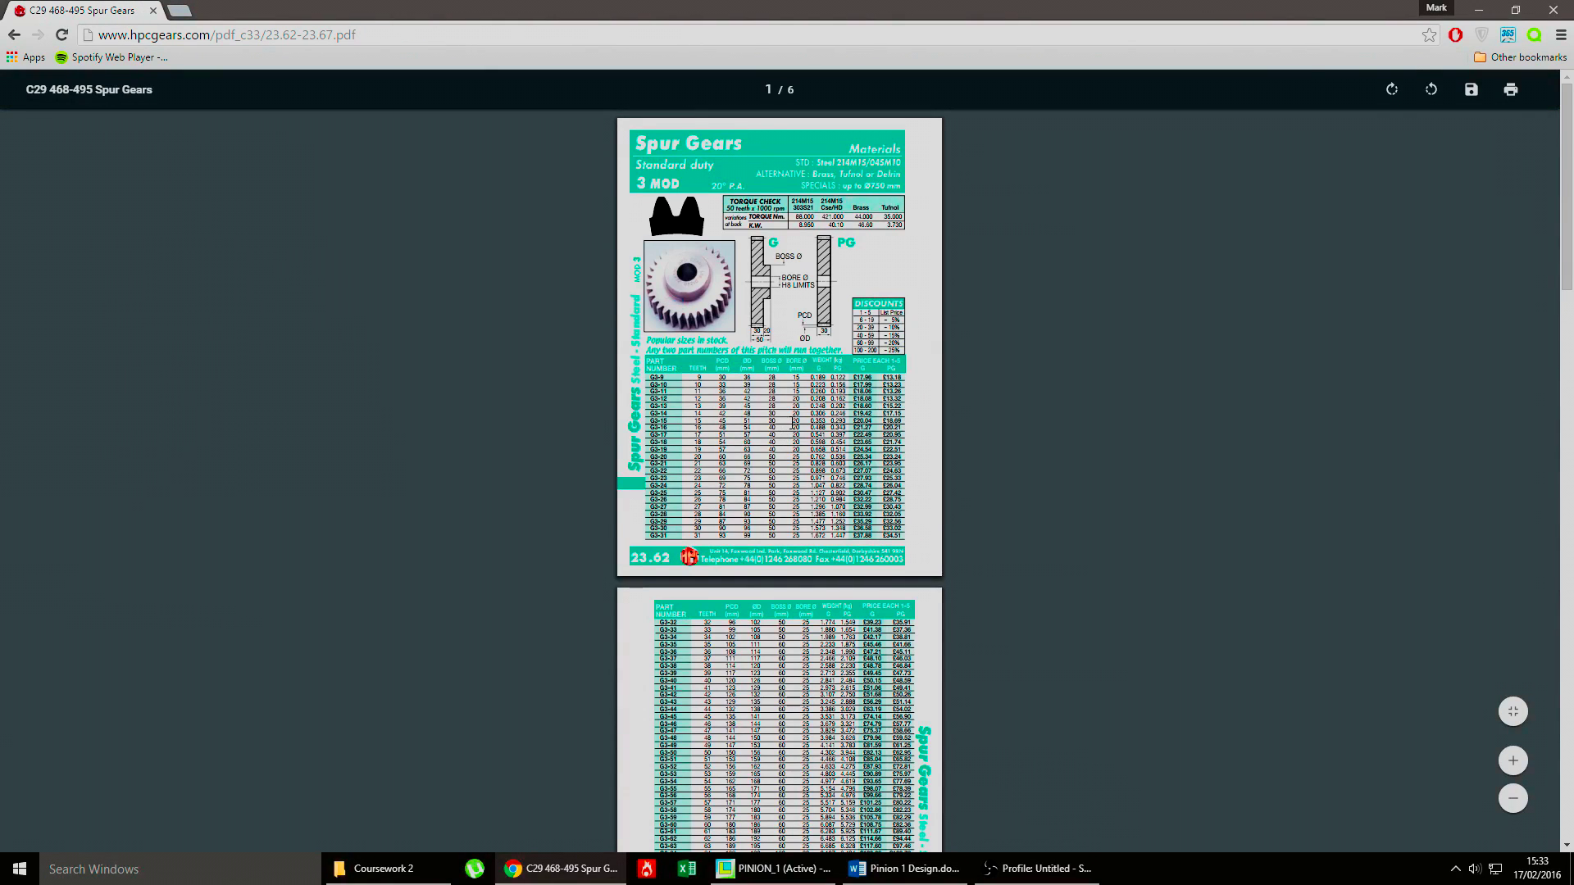
# Step: Examine the 3 MOD data sheet for the 20-tooth gear's diameters, face width, boss and bore, and the pressure angle
pyautogui.keyDown('ctrl'); pyautogui.scroll(5, 795, 423); pyautogui.keyUp('ctrl')
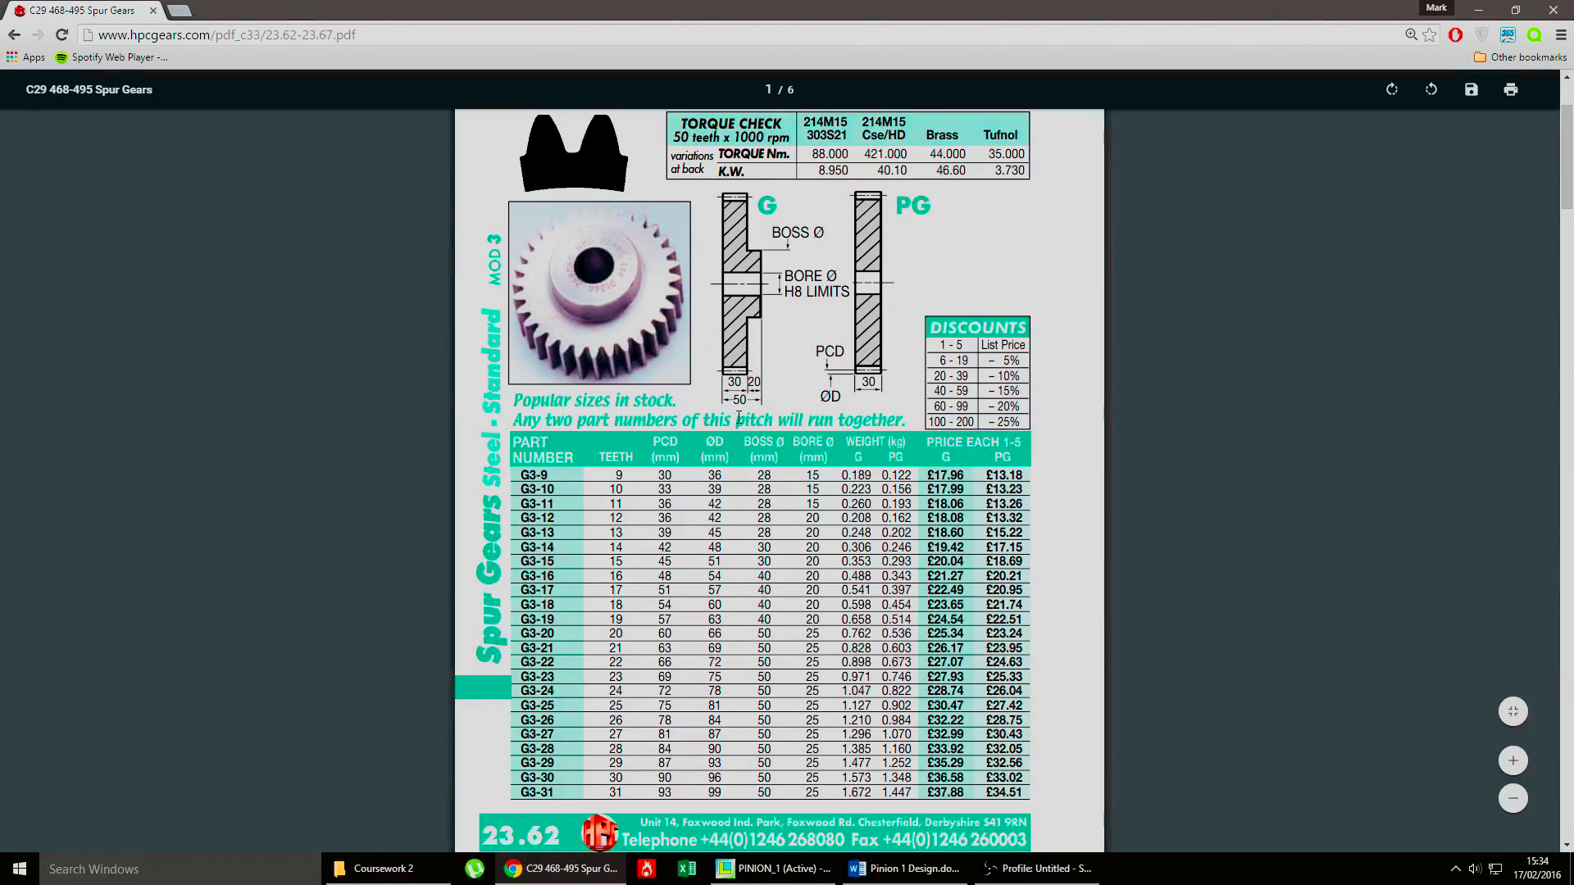
pyautogui.scroll(1, 739, 419)
pyautogui.scroll(-2, 743, 504)
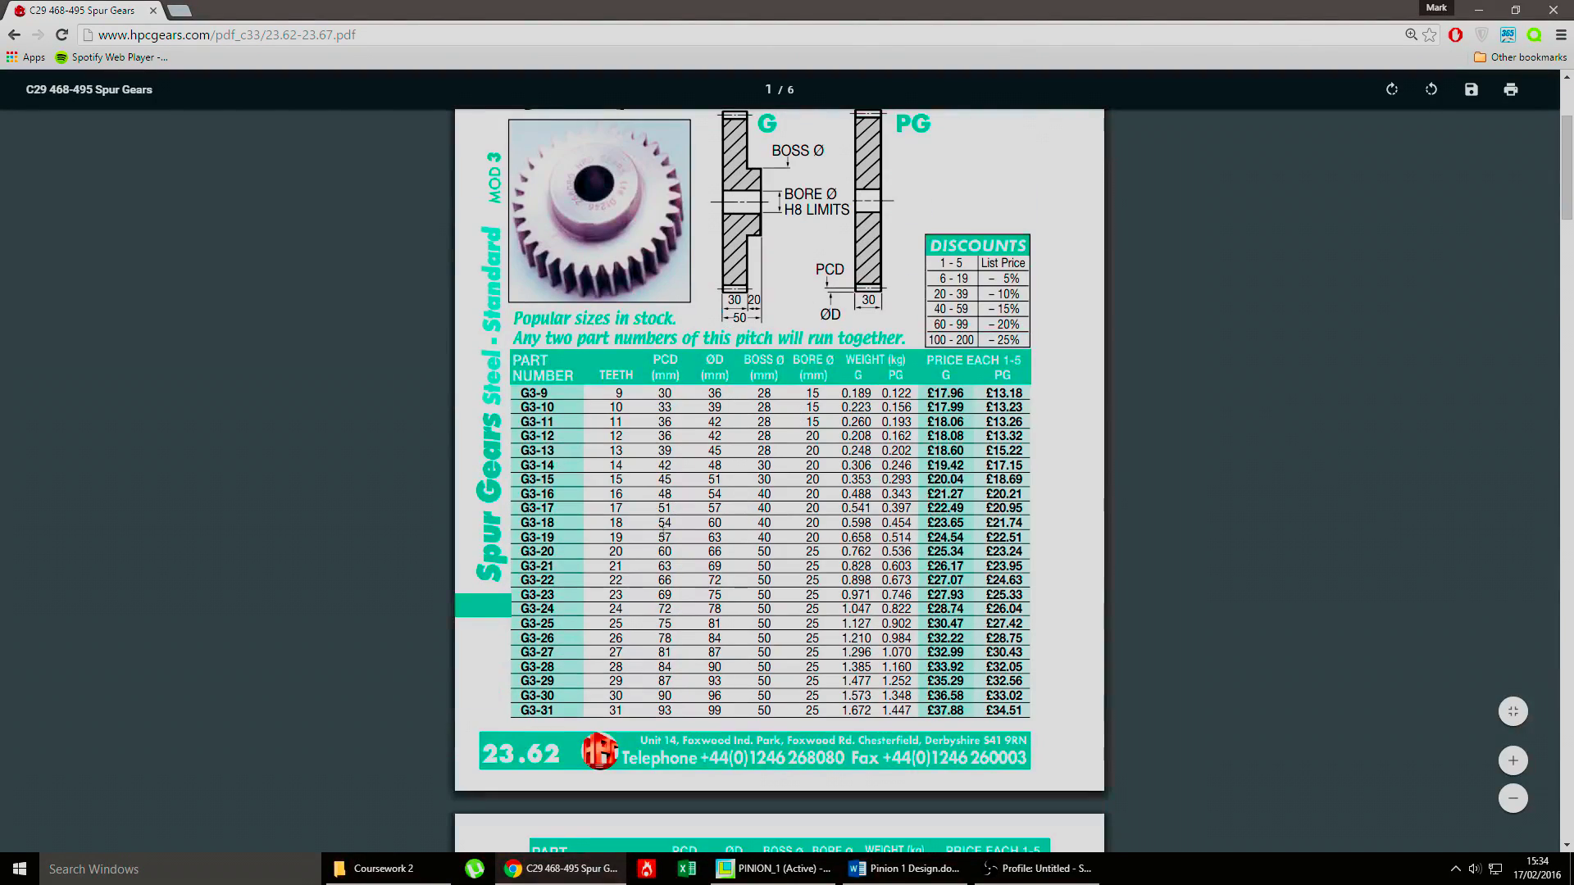
pyautogui.scroll(-2, 668, 490)
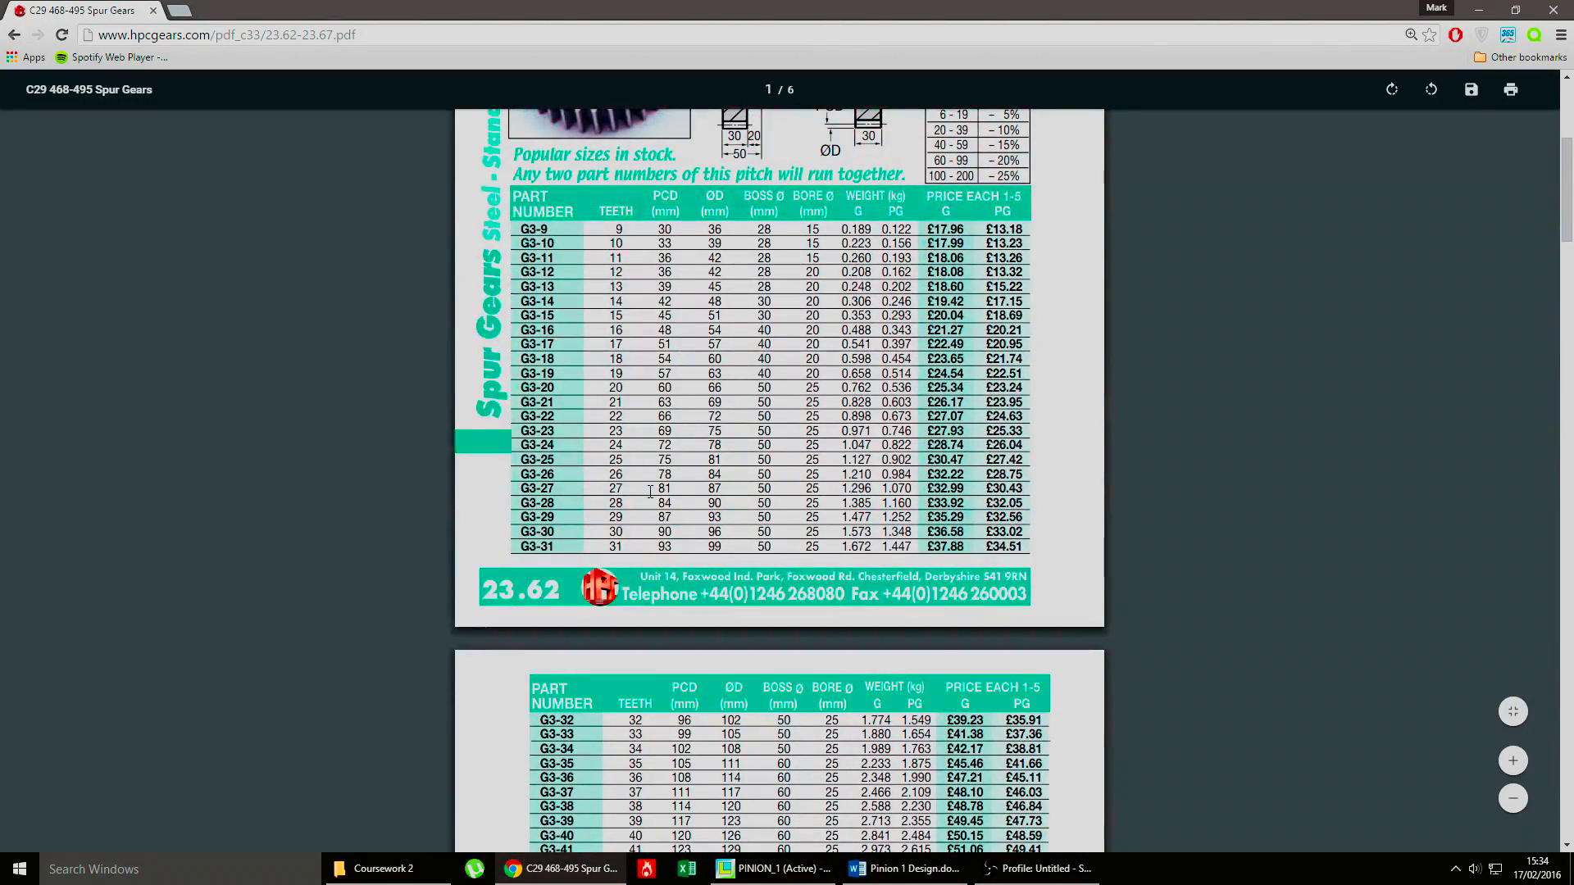
pyautogui.scroll(1, 640, 492)
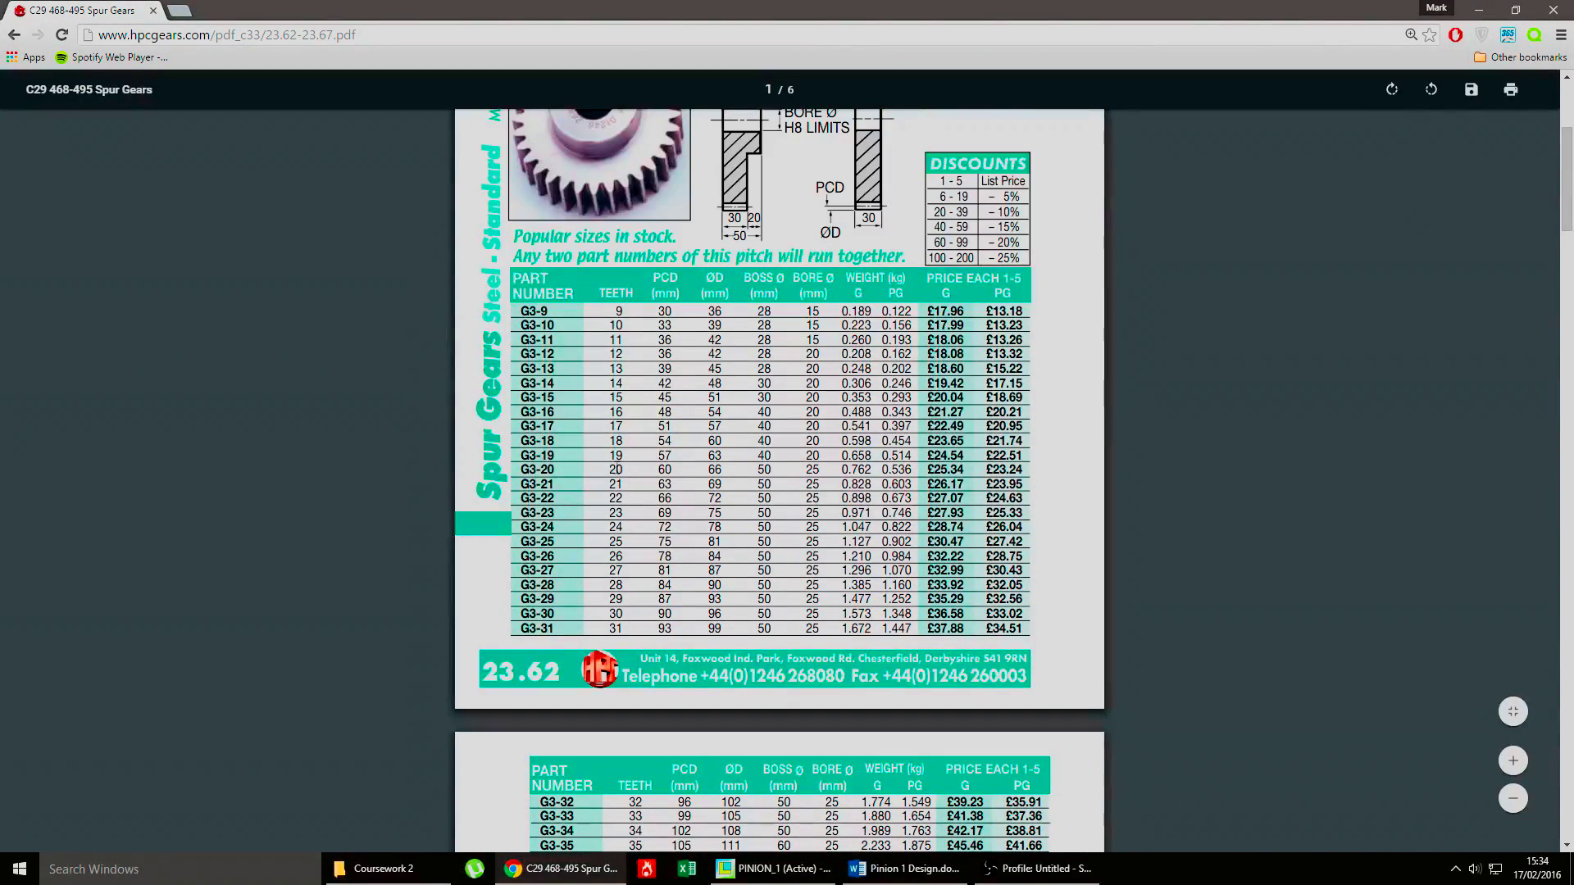
pyautogui.moveTo(652, 469); pyautogui.dragTo(691, 471)
pyautogui.scroll(3, 727, 472)
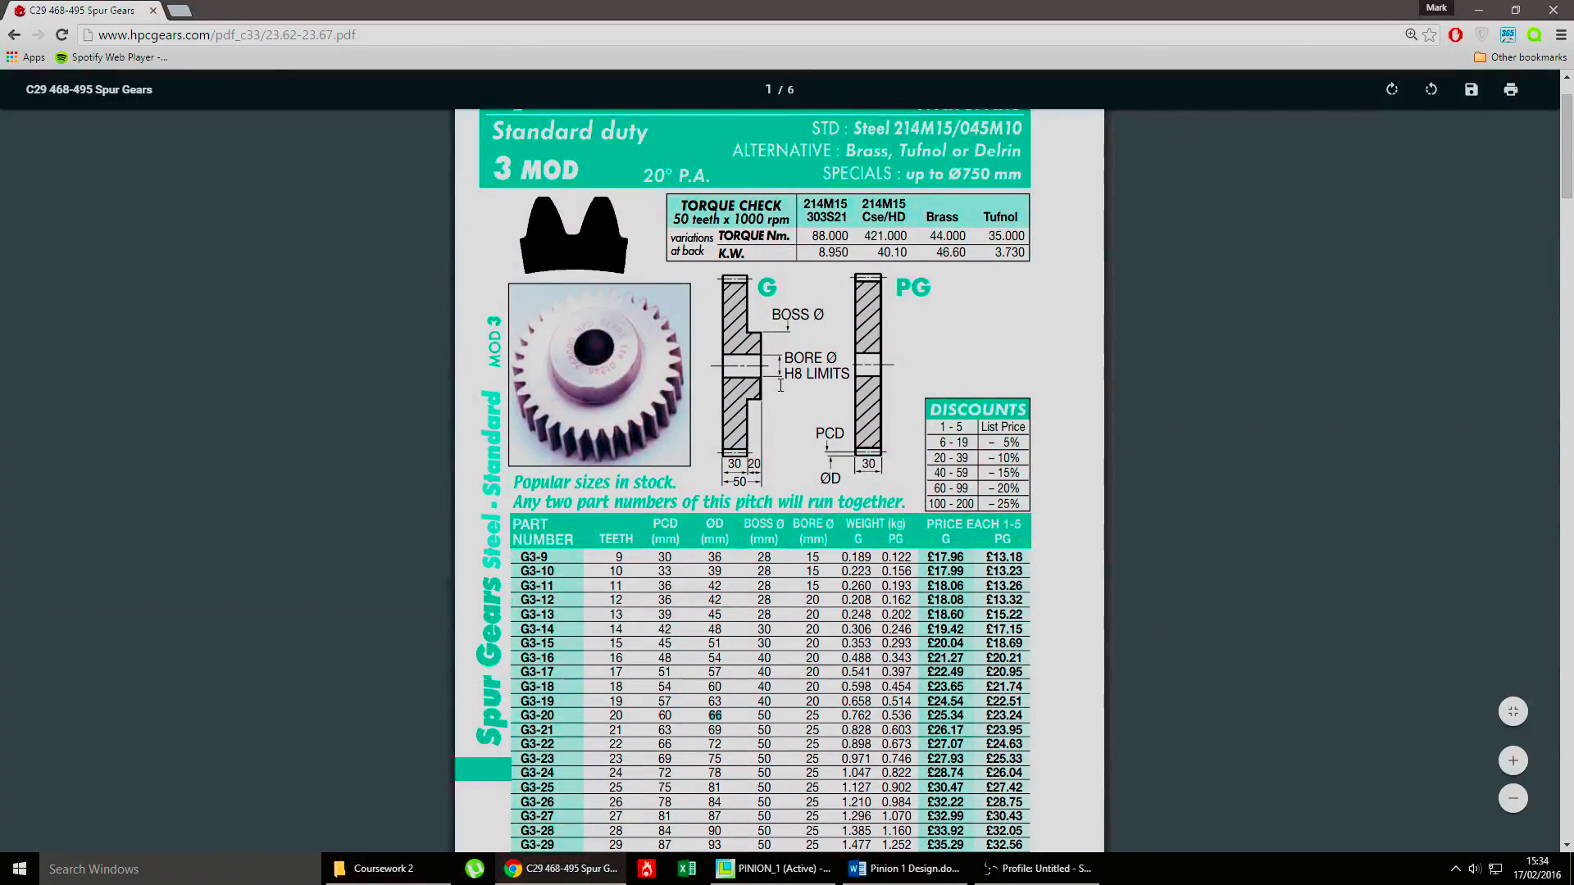
pyautogui.scroll(-1, 757, 597)
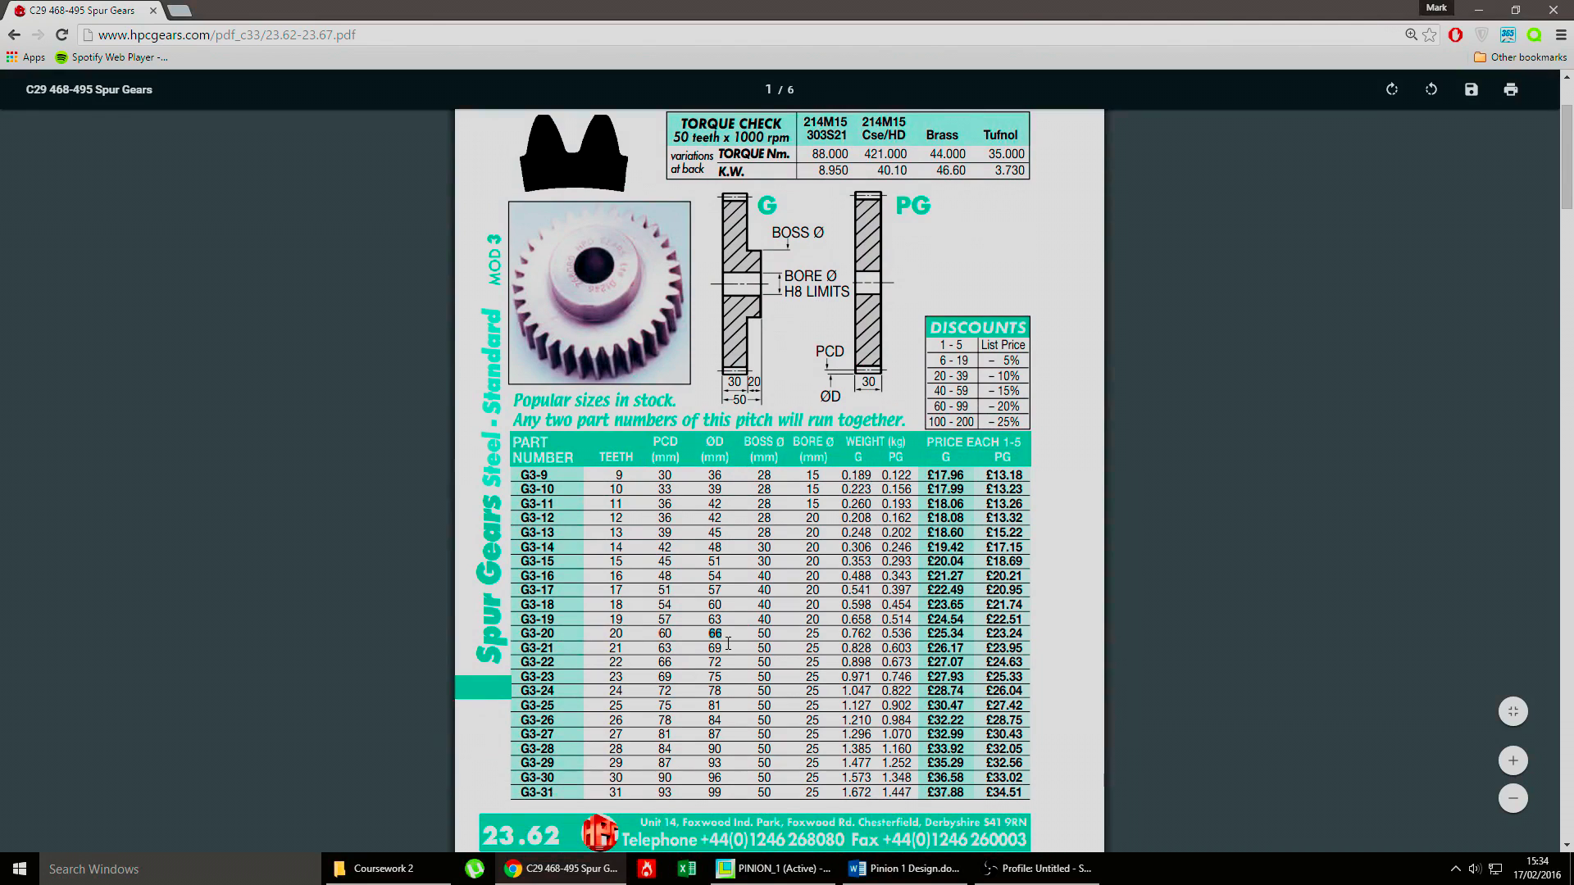
pyautogui.scroll(2, 785, 482)
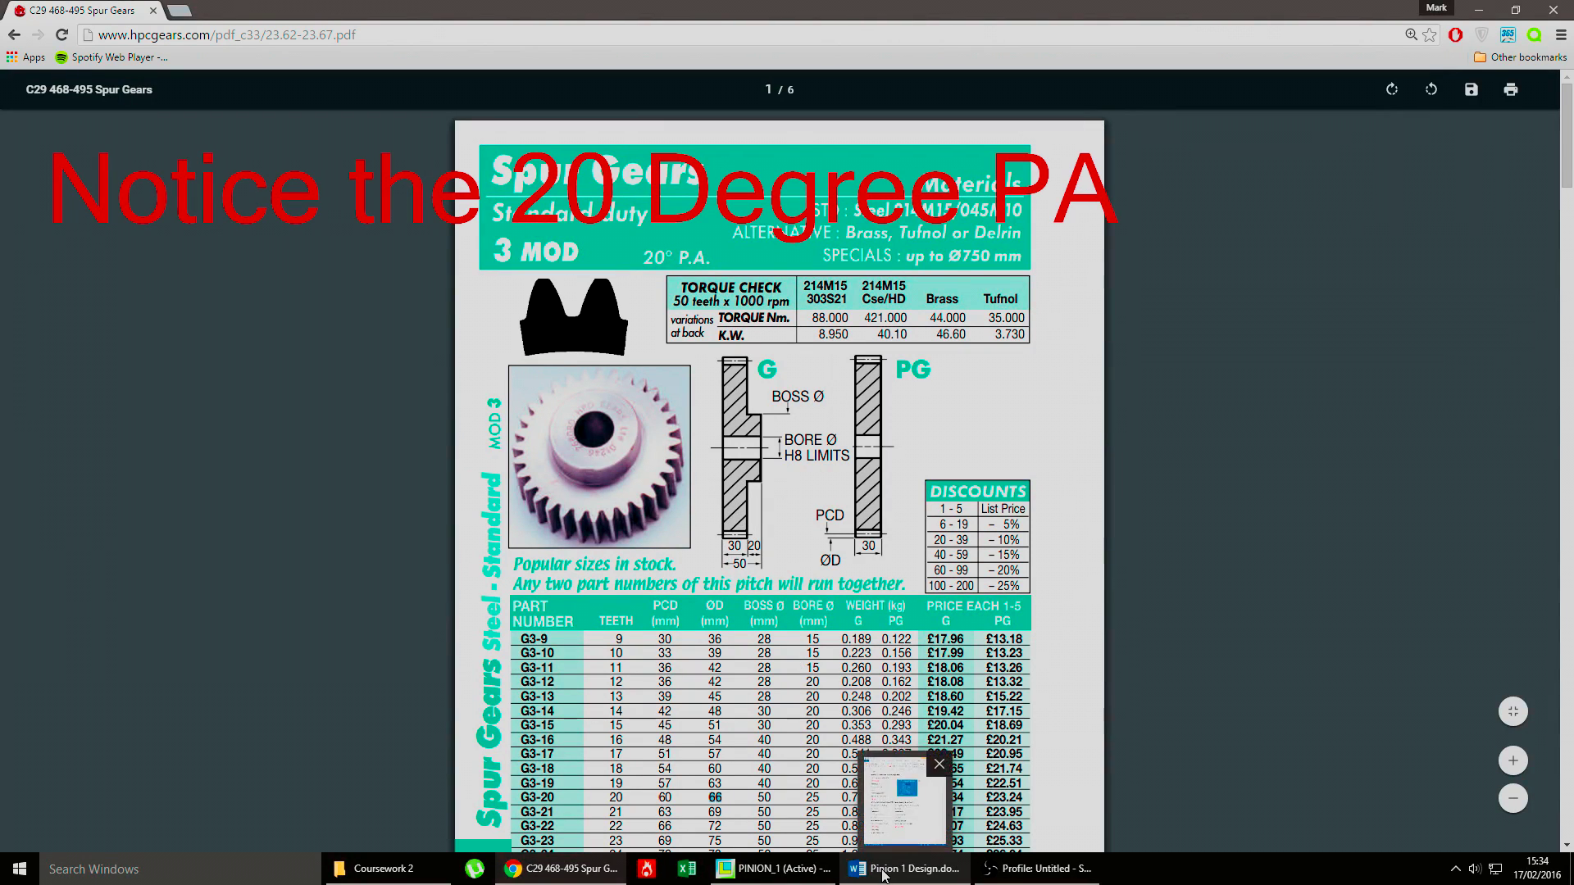
# Step: Switch to Creo Parametric and inspect the extruded tooth against the surrounding gear circles
pyautogui.click(776, 871)
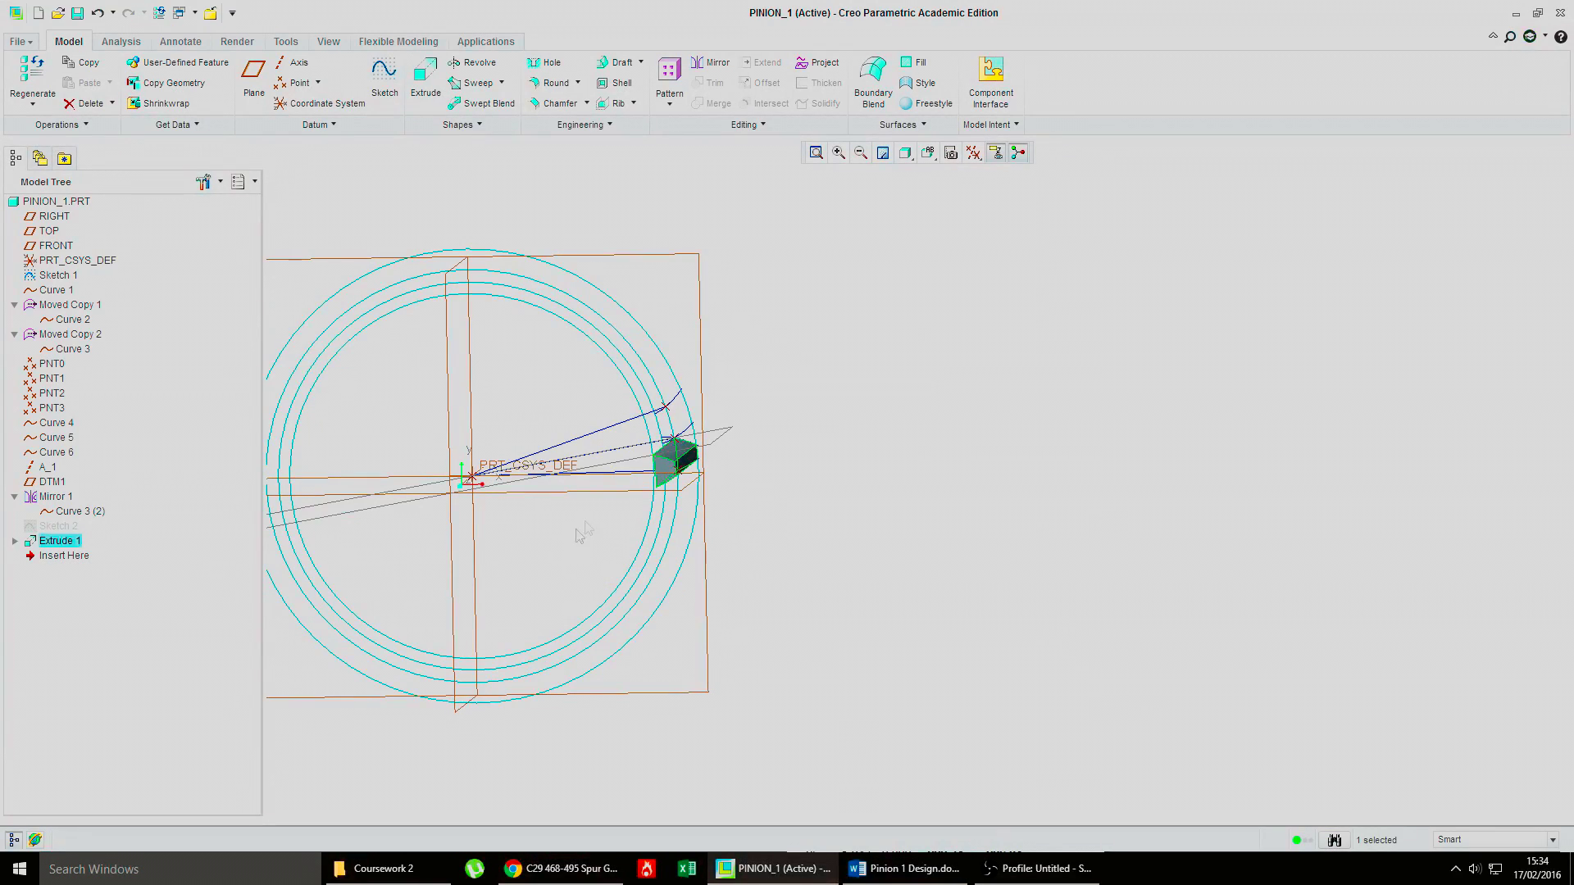
pyautogui.moveTo(541, 431)
pyautogui.mouseDown(button='middle')
pyautogui.moveTo(549, 412)
pyautogui.moveTo(689, 468)
pyautogui.mouseUp(button='middle')
pyautogui.scroll(-4, 689, 467)
pyautogui.scroll(6, 679, 474)
pyautogui.scroll(-3, 656, 494)
pyautogui.scroll(4, 648, 492)
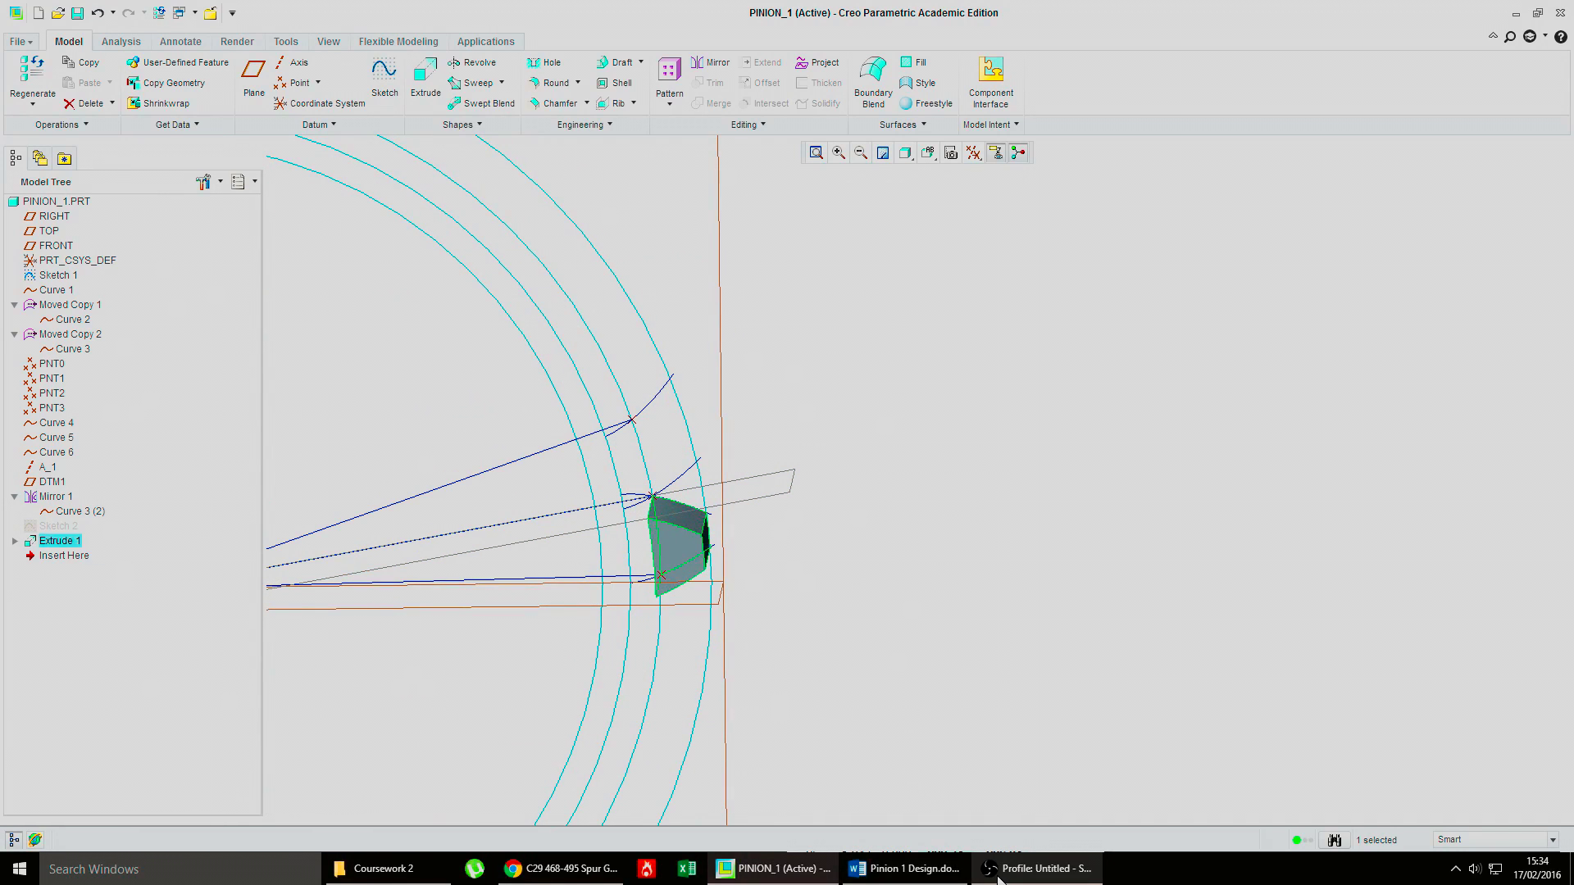
# Step: Look up the pinion's root diameter DR in the Pinion 1 Design Word document, and return to Creo Parametric
pyautogui.click(914, 870)
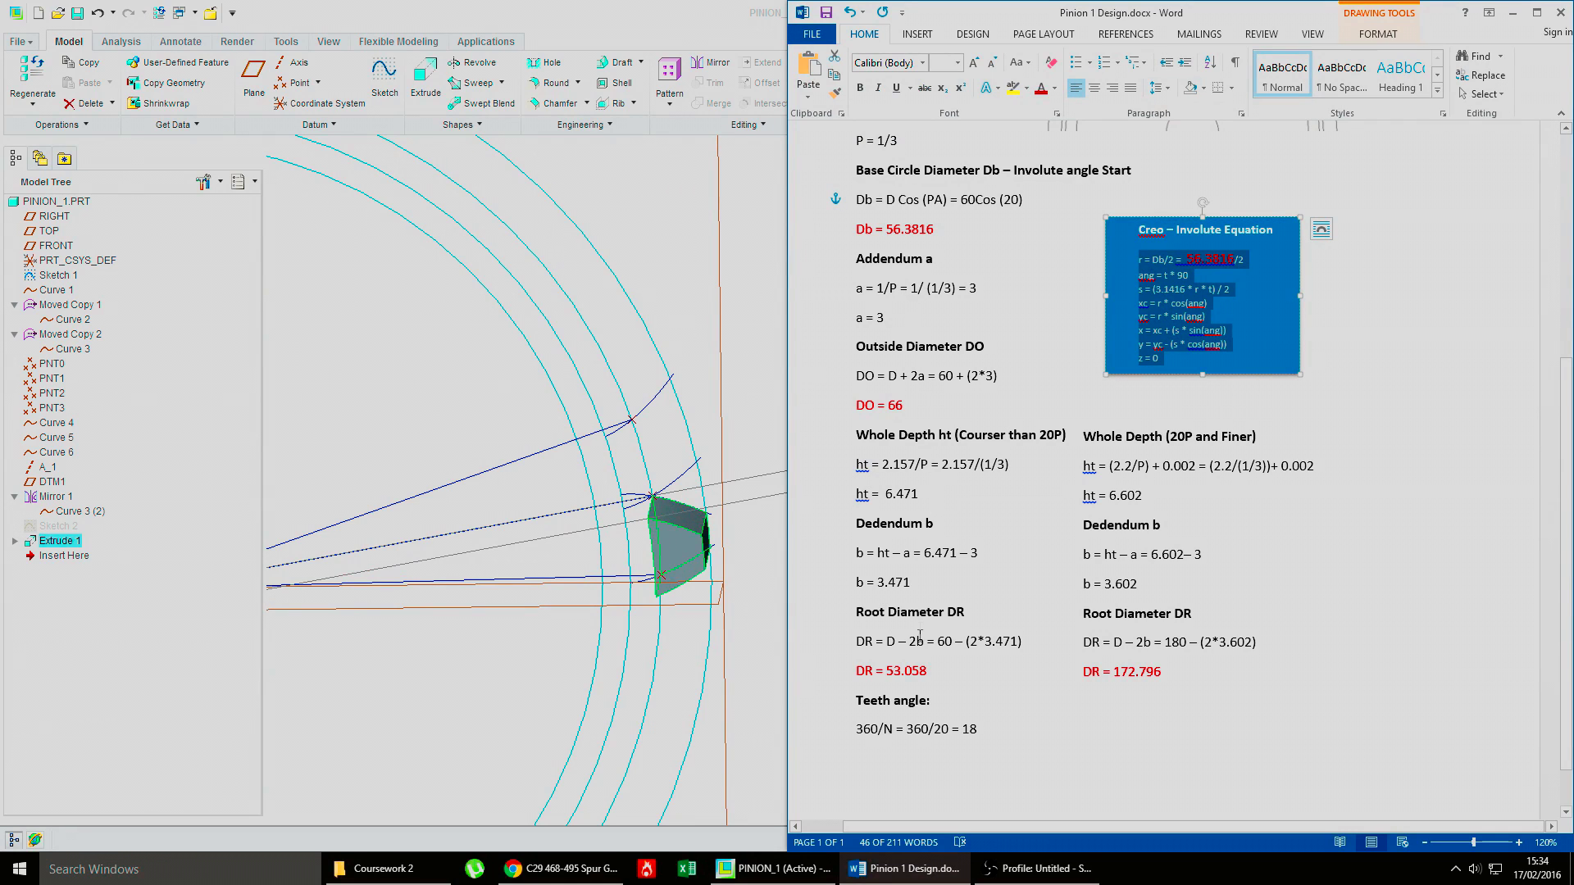
pyautogui.moveTo(927, 671); pyautogui.dragTo(887, 672)
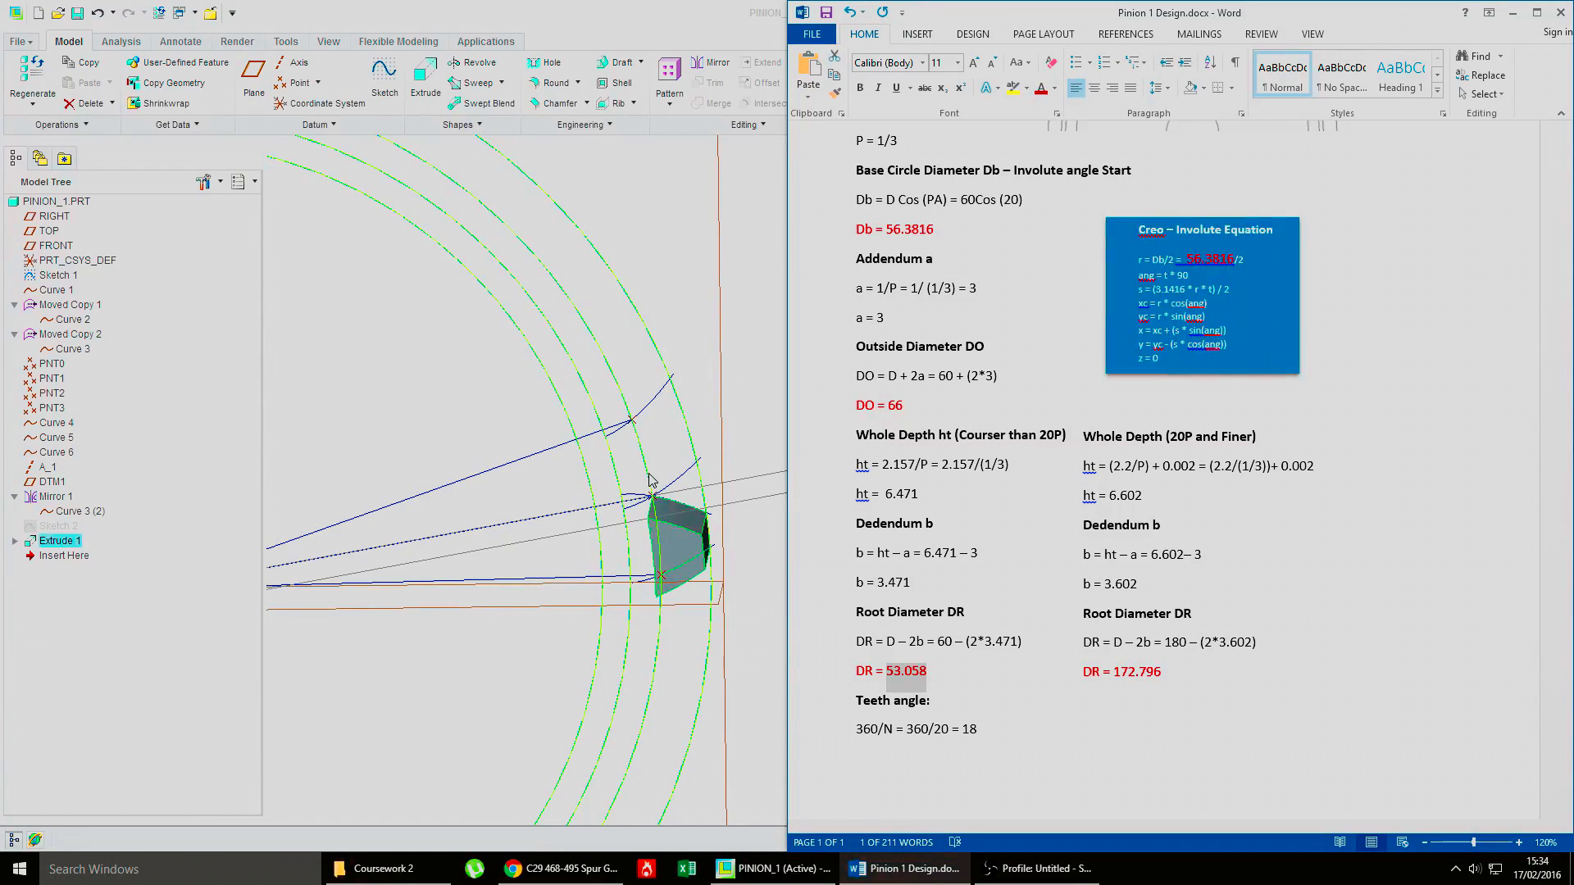
pyautogui.scroll(-1, 600, 497)
pyautogui.click(611, 496)
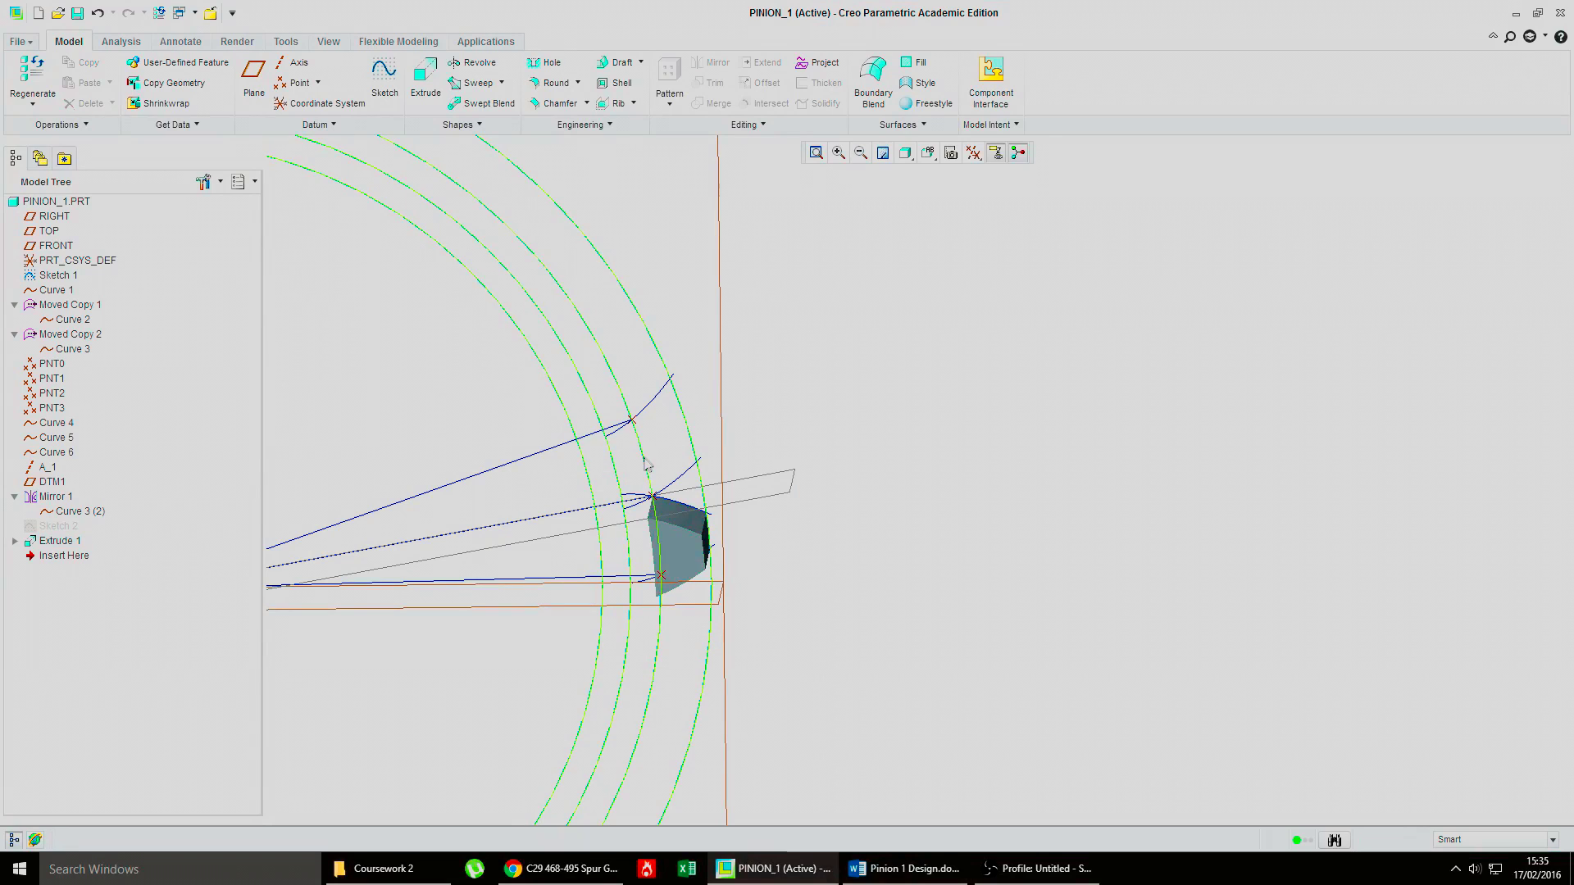
# Step: Examine the pitch circle at the tooth's base and the gap between it and the root circle
pyautogui.click(647, 464)
pyautogui.click(619, 477)
pyautogui.scroll(-3, 625, 488)
pyautogui.scroll(3, 633, 488)
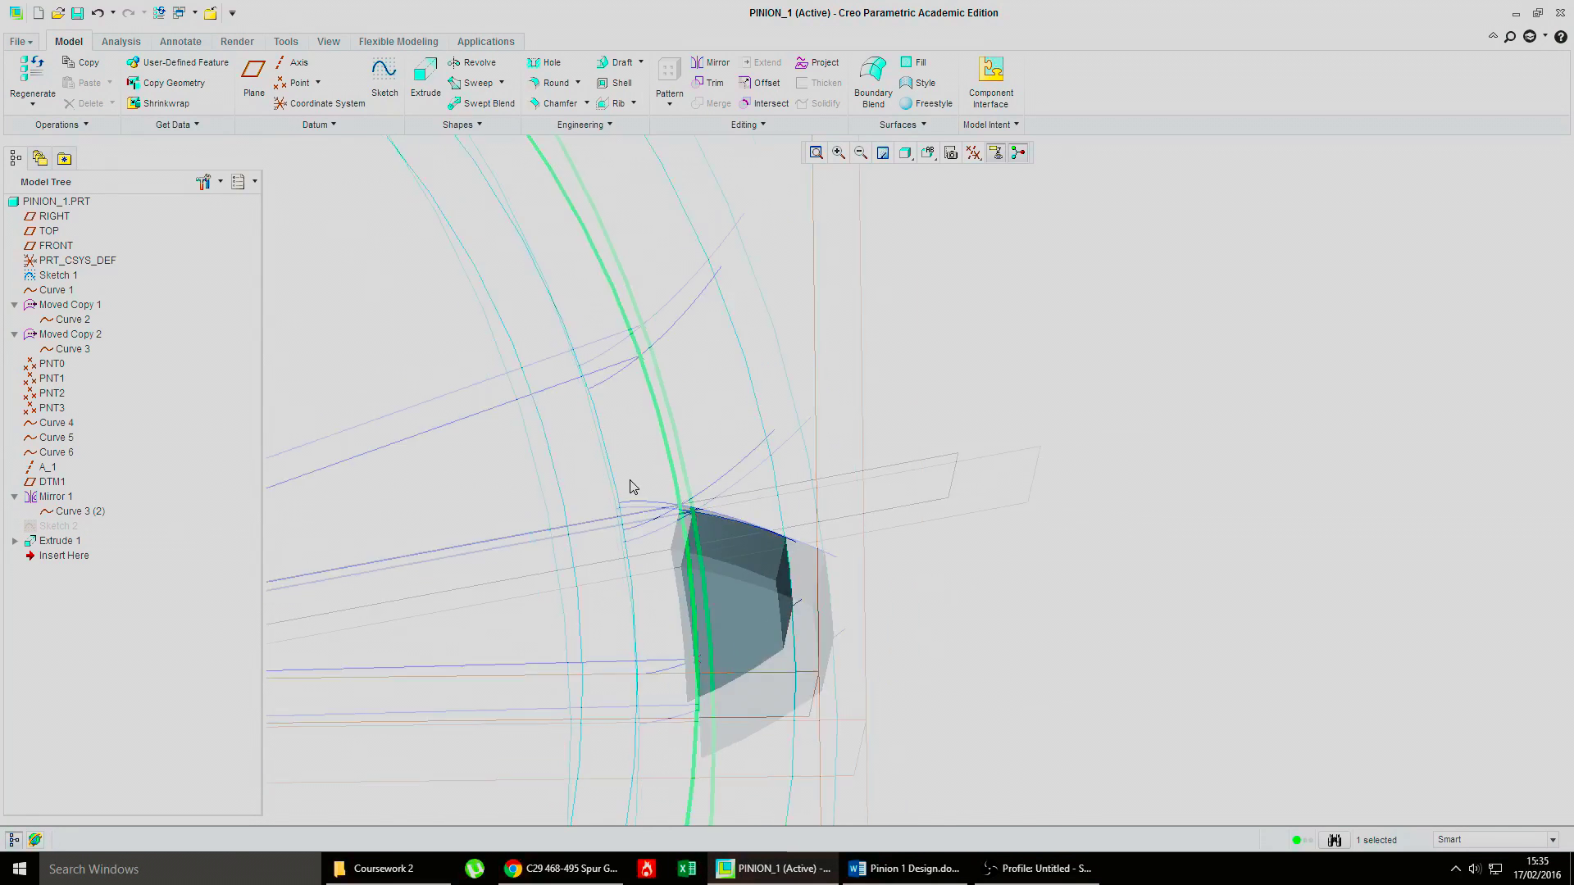
pyautogui.scroll(-5, 597, 485)
pyautogui.scroll(3, 681, 468)
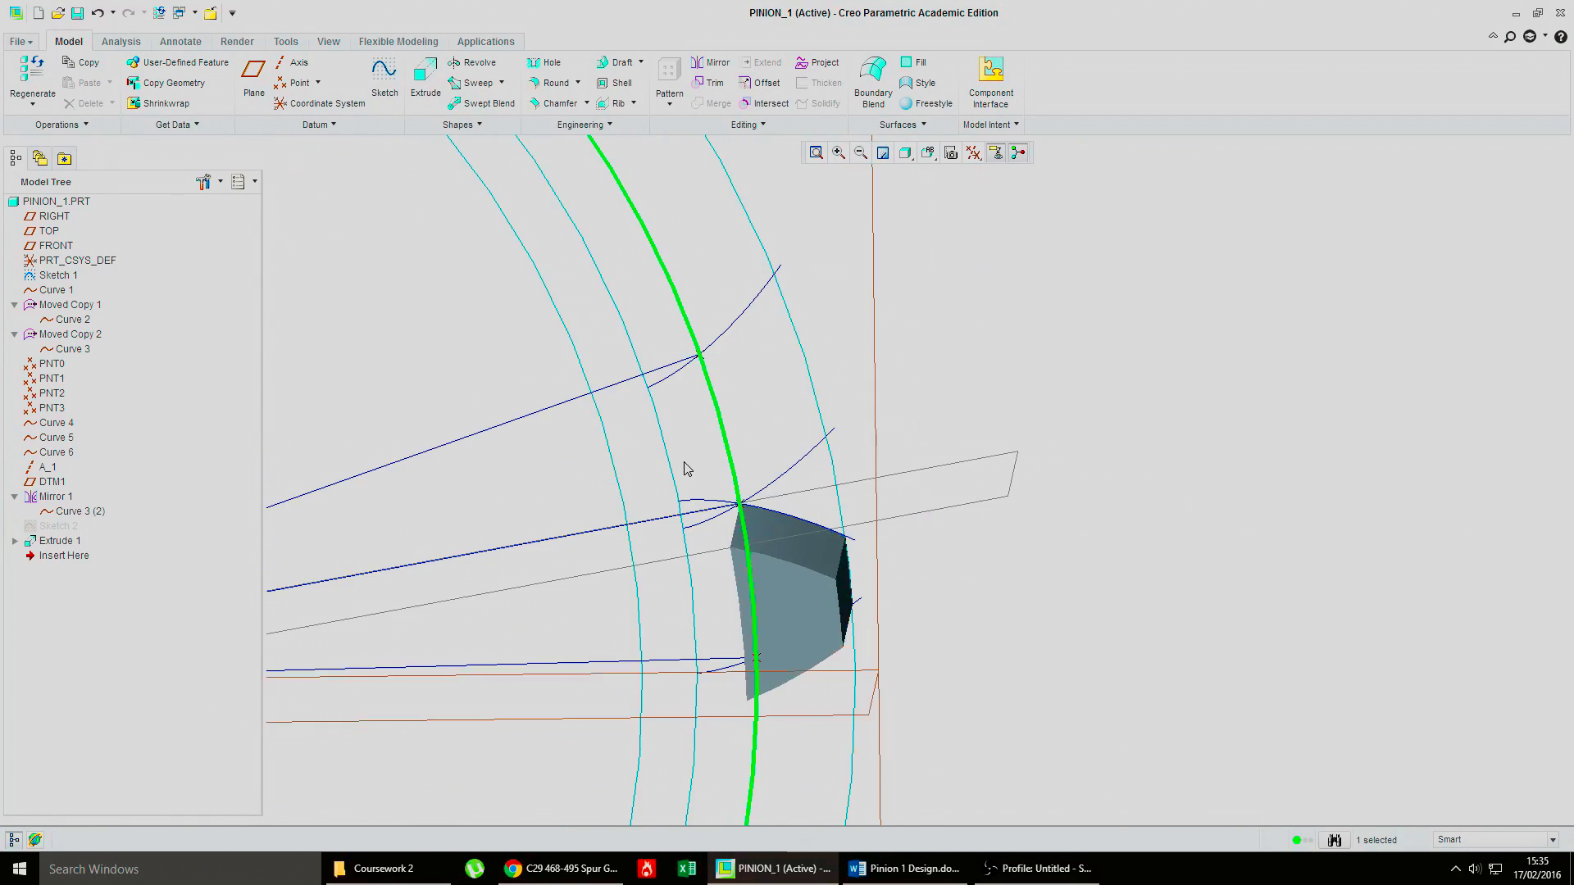
pyautogui.scroll(-1, 723, 464)
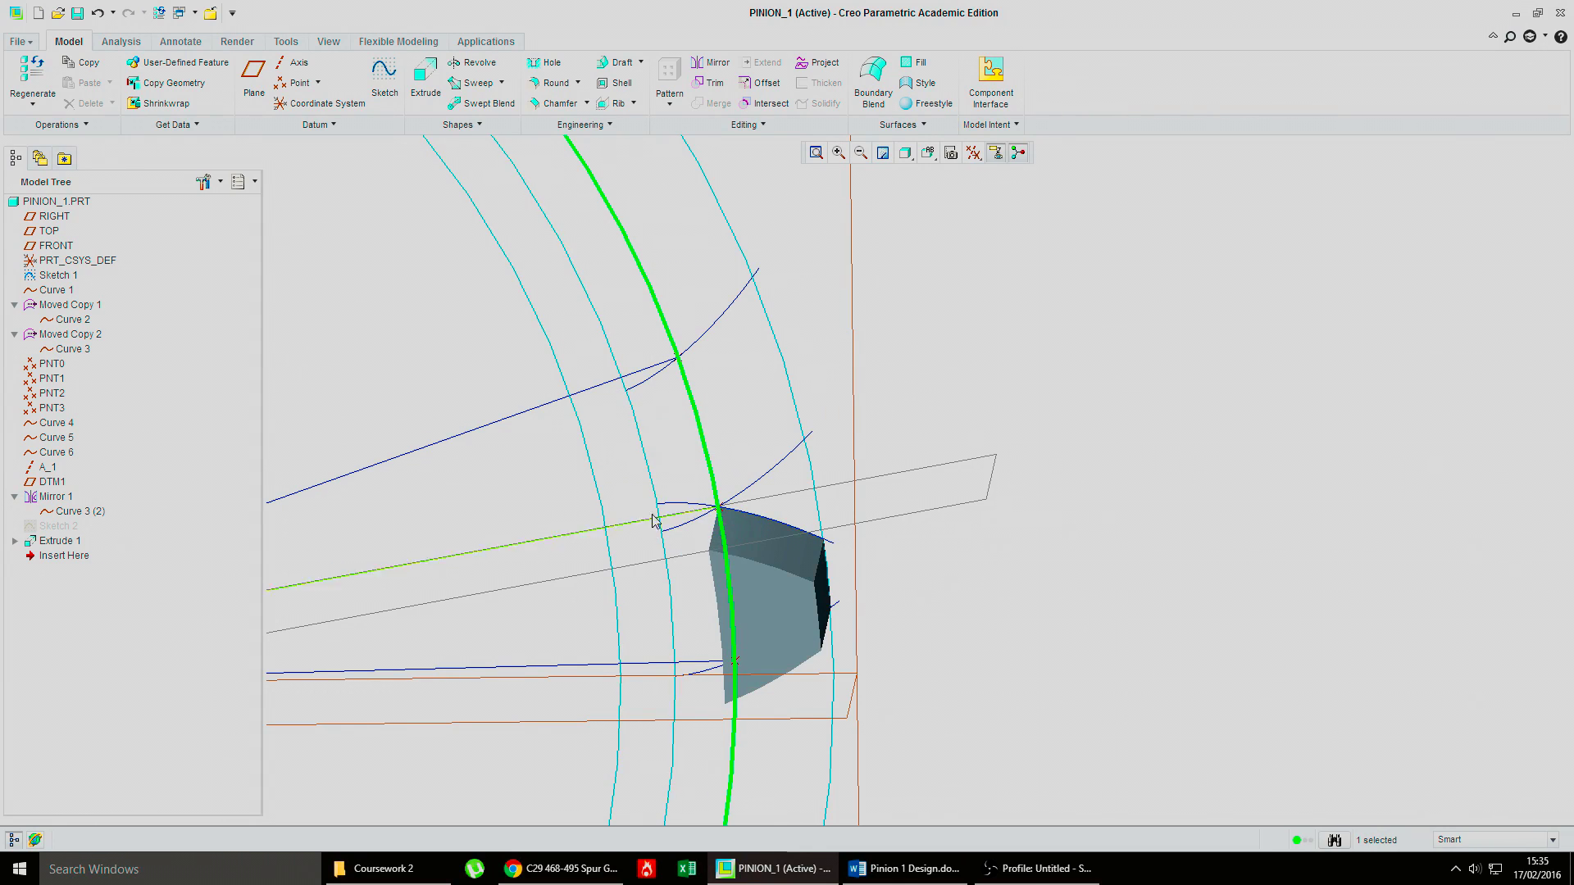
pyautogui.scroll(-5, 625, 454)
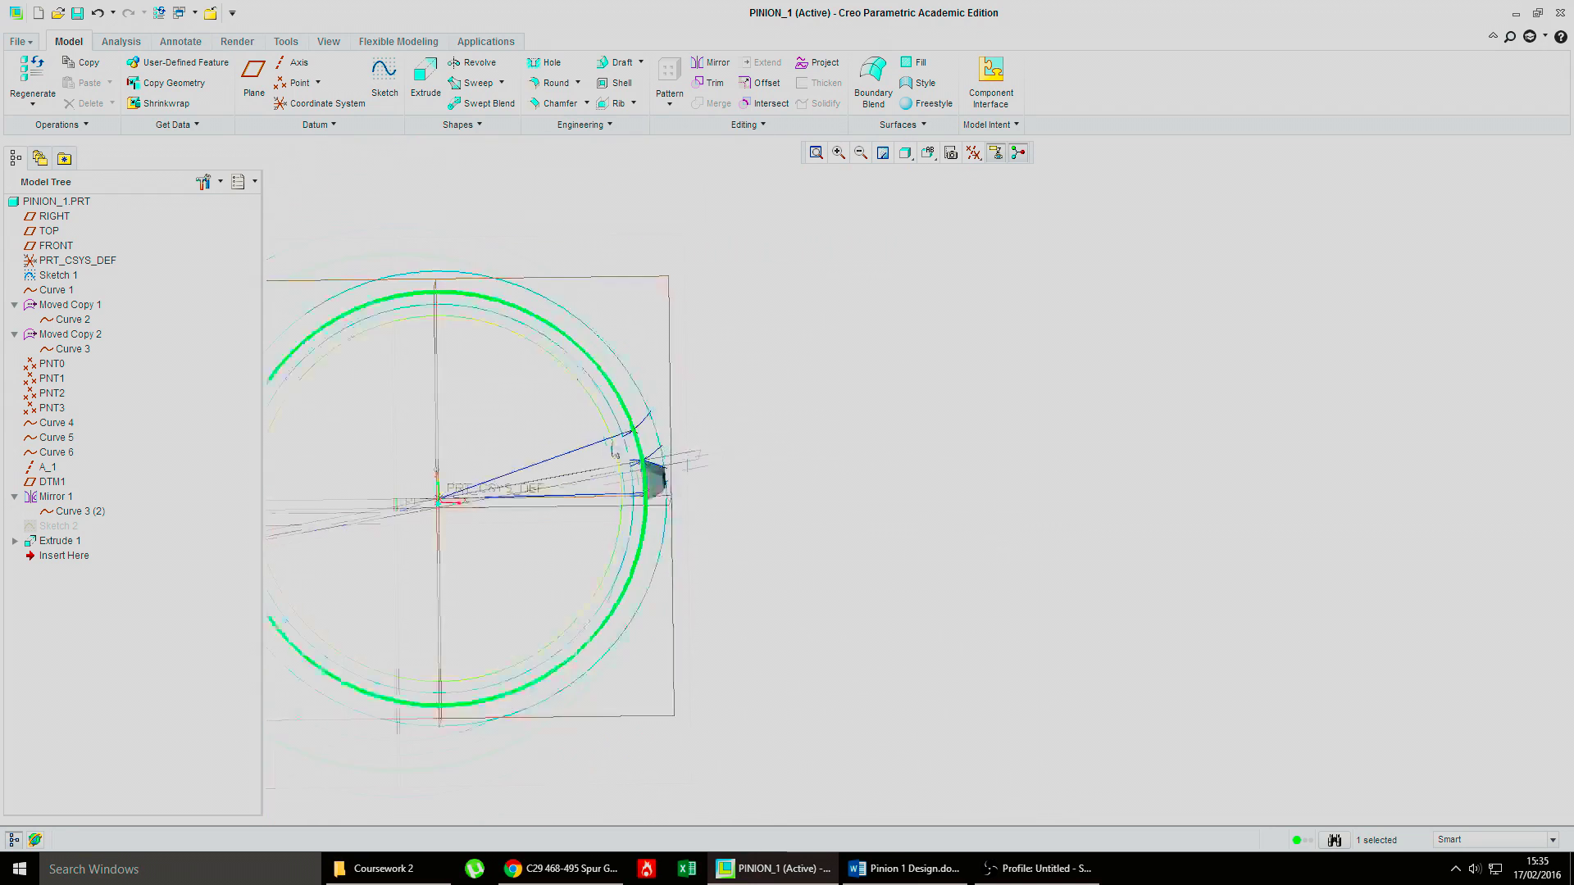
pyautogui.scroll(4, 644, 456)
pyautogui.scroll(-3, 647, 450)
pyautogui.scroll(4, 651, 446)
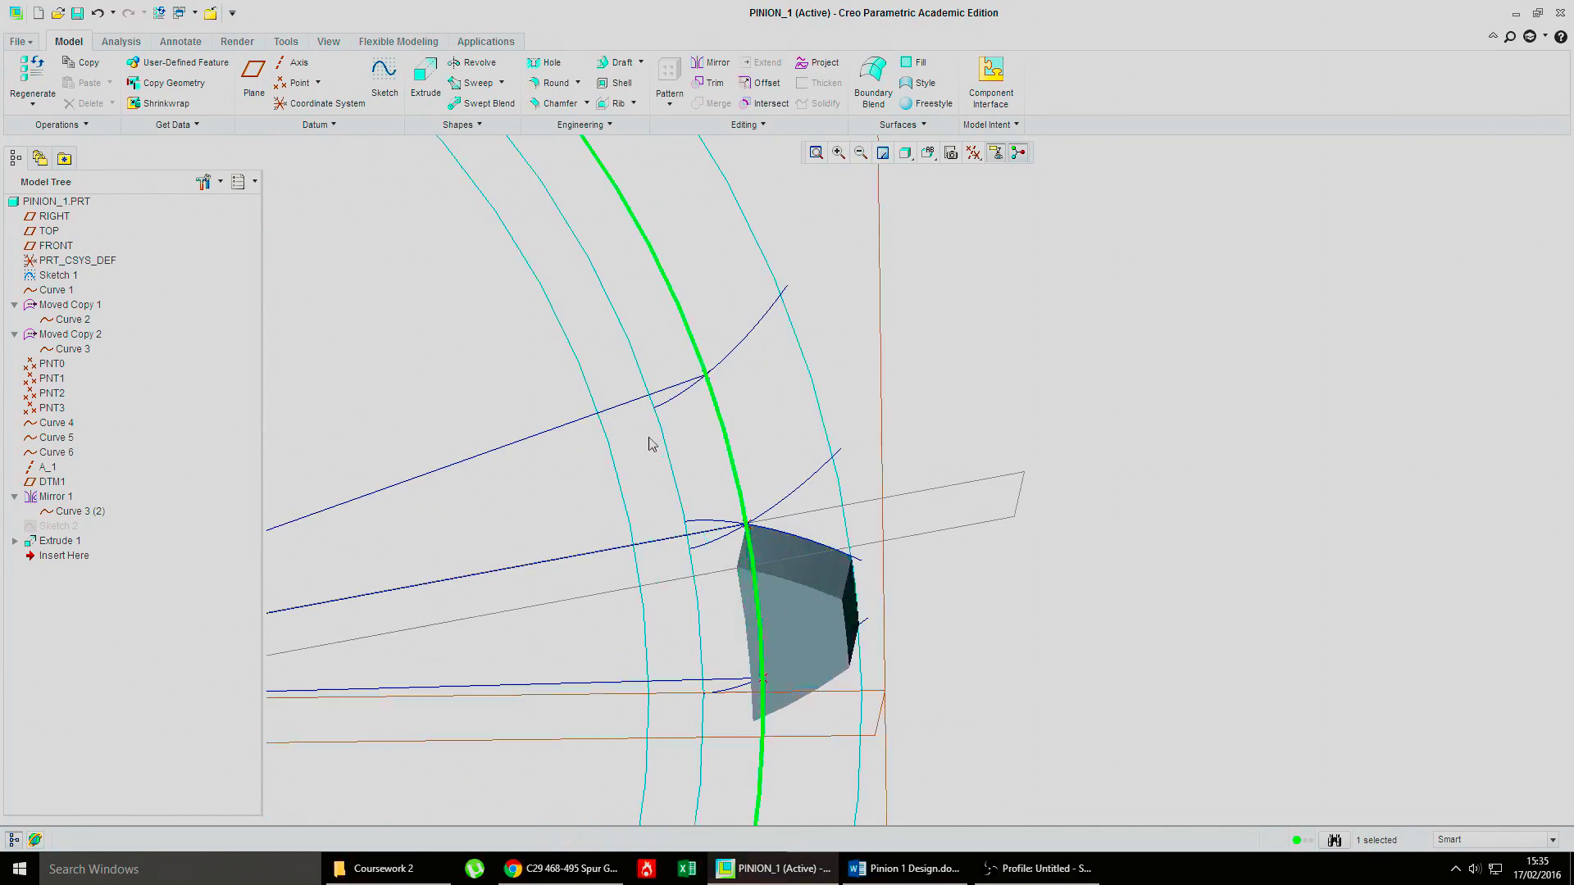
pyautogui.scroll(-2, 649, 443)
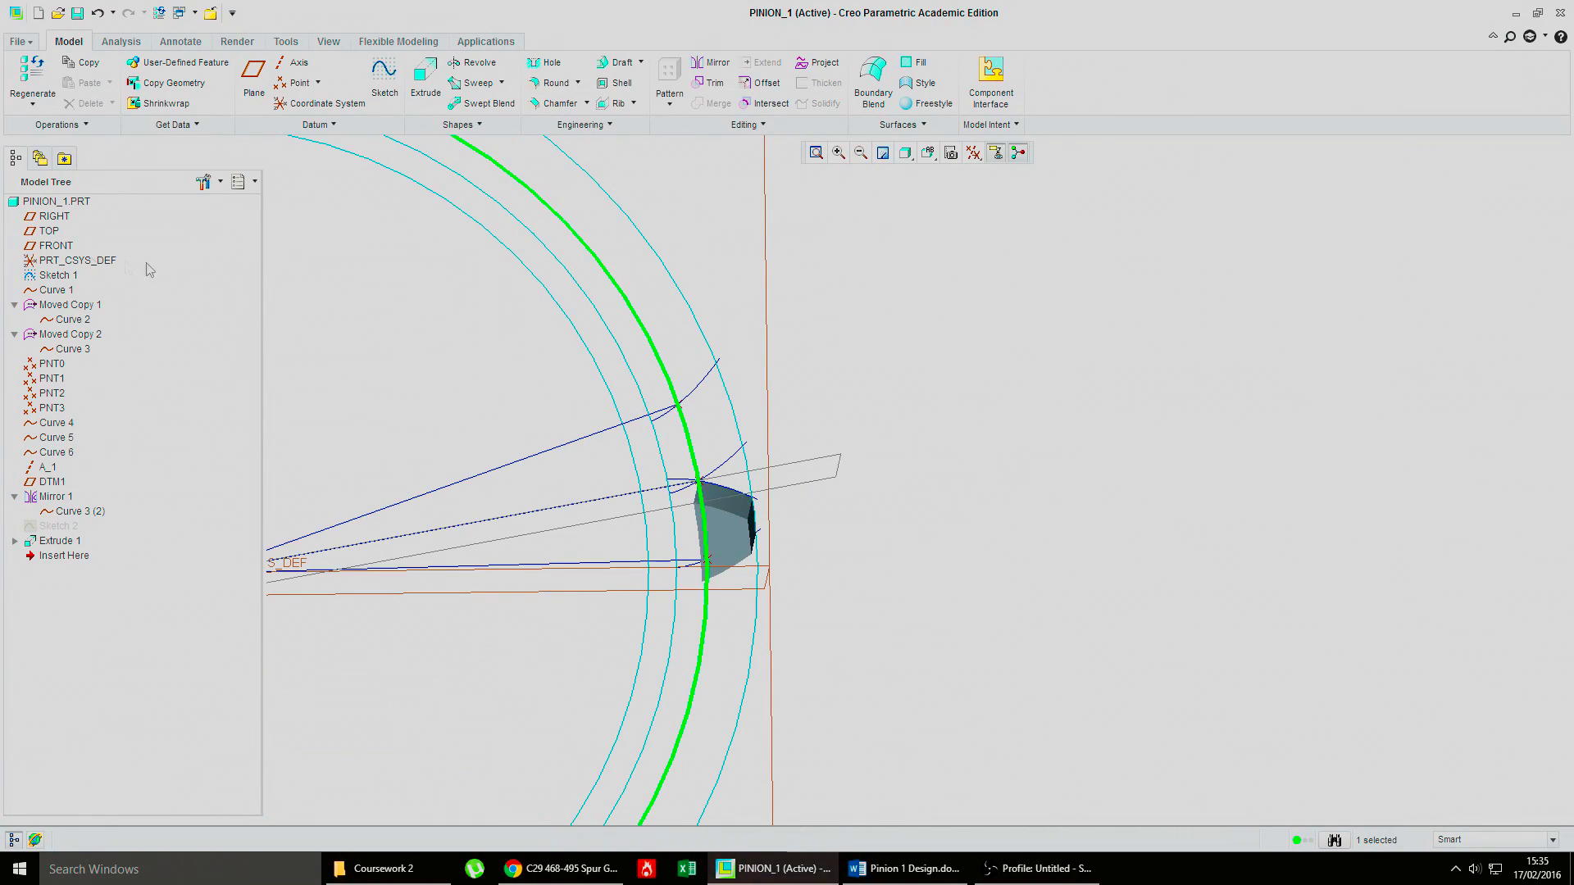
# Step: Start a sketch on the FRONT datum plane, oriented parallel to the screen around the tooth
pyautogui.click(54, 247)
pyautogui.click(385, 76)
pyautogui.click(929, 154)
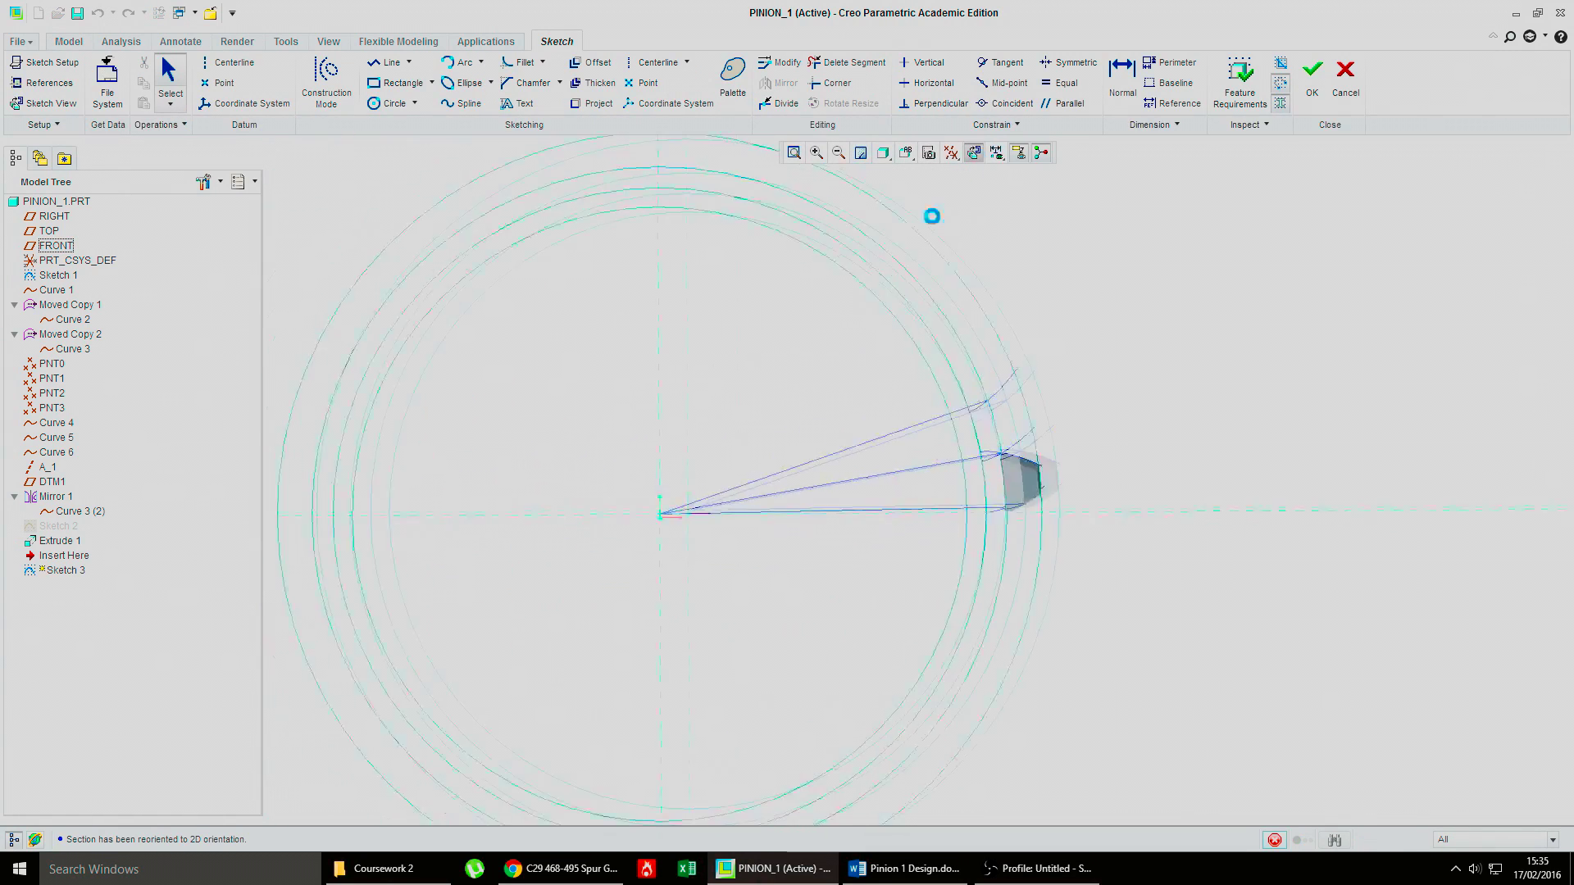
pyautogui.scroll(-2, 1196, 444)
pyautogui.scroll(1, 1322, 448)
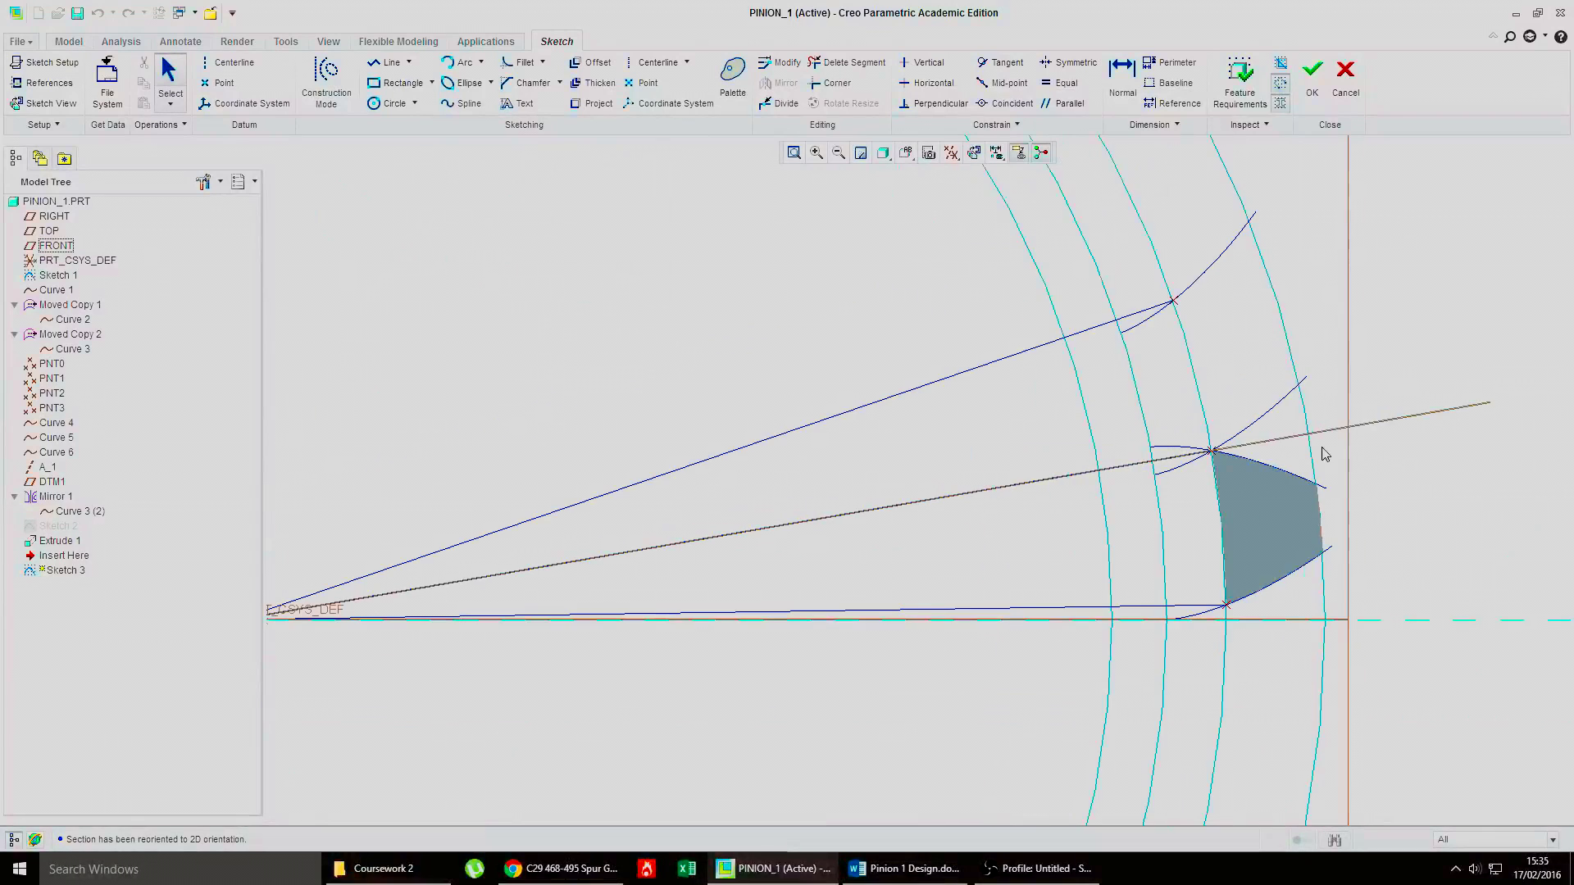
pyautogui.moveTo(1242, 368)
pyautogui.keyDown('shift'); pyautogui.mouseDown(button='middle')
pyautogui.moveTo(1205, 366)
pyautogui.moveTo(1023, 459)
pyautogui.mouseUp(button='middle'); pyautogui.keyUp('shift')
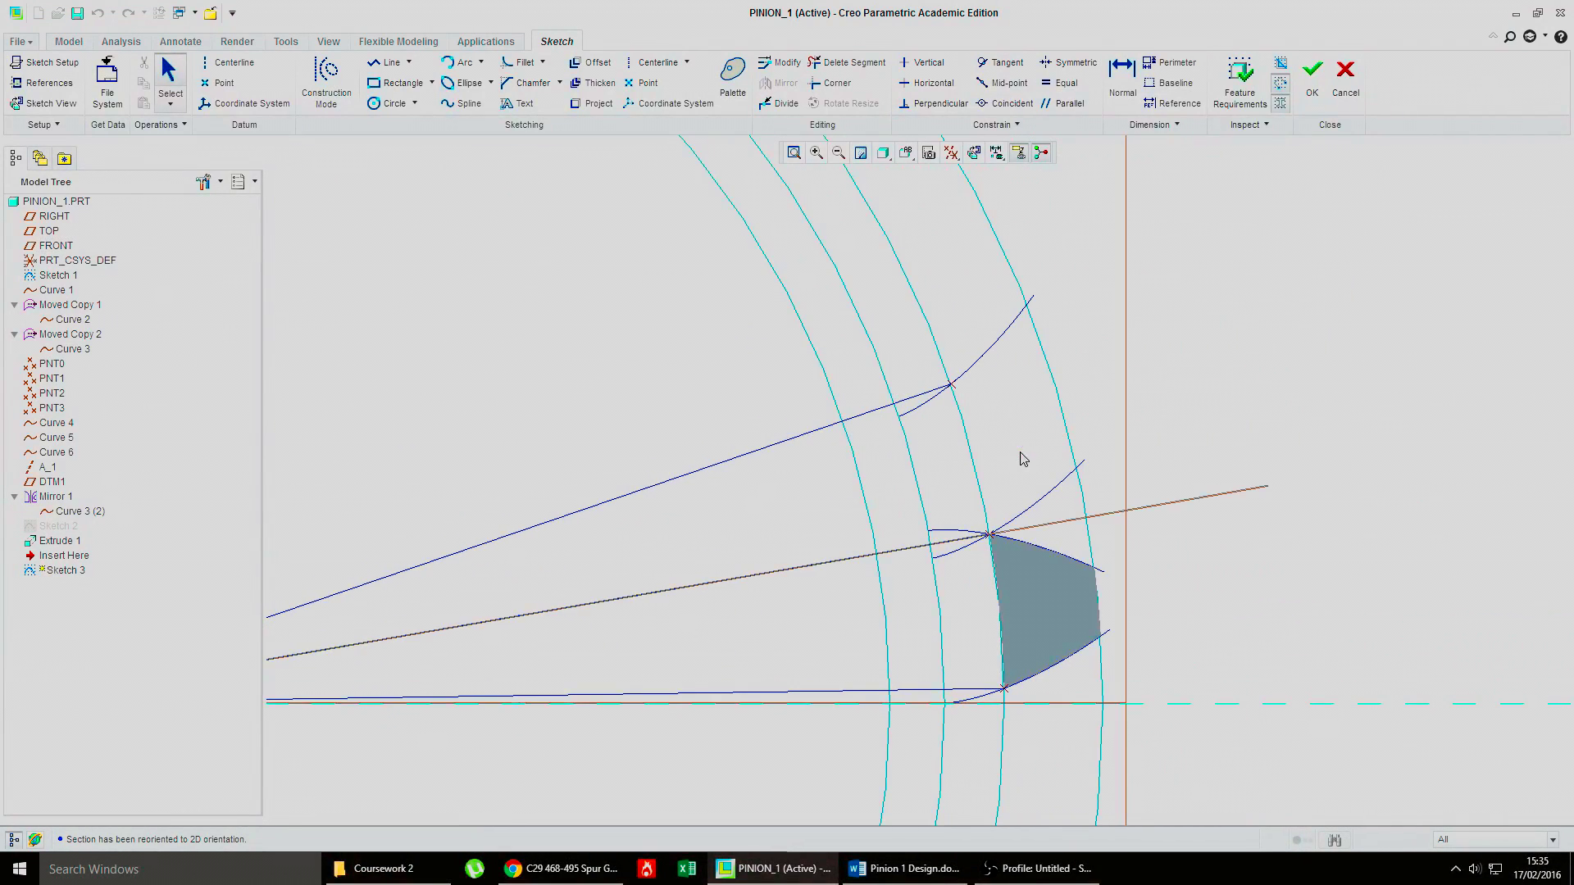
# Step: Project the pitch circle, the root circle, and the upper and middle radial lines into the sketch
pyautogui.click(589, 104)
pyautogui.keyDown('shift'); pyautogui.moveTo(1159, 444); pyautogui.dragTo(1065, 445, button='middle'); pyautogui.keyUp('shift')
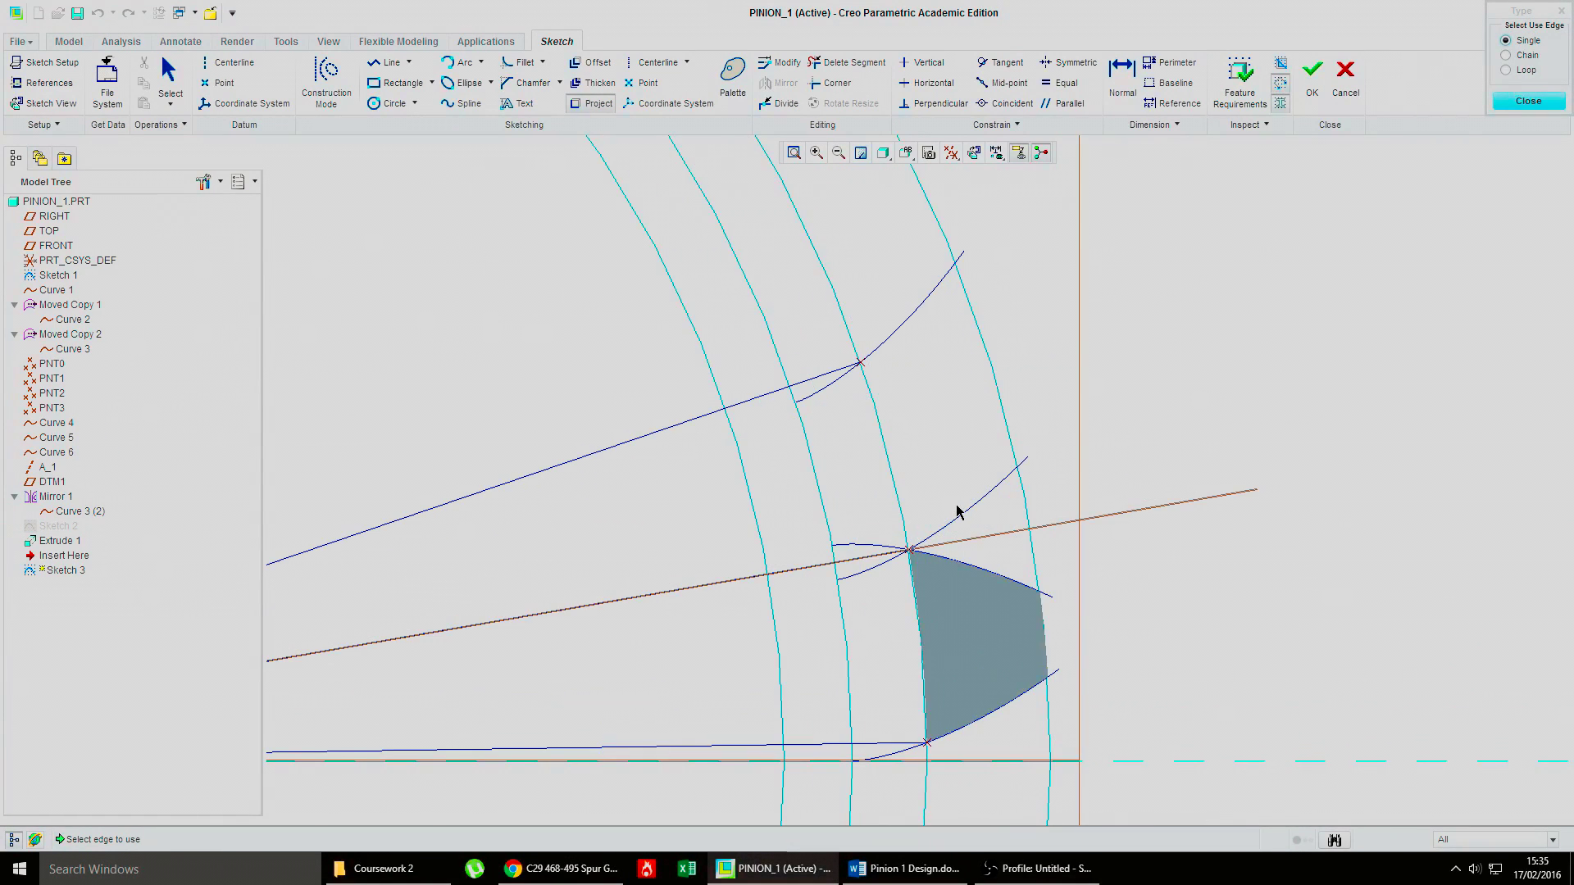
pyautogui.scroll(2, 936, 511)
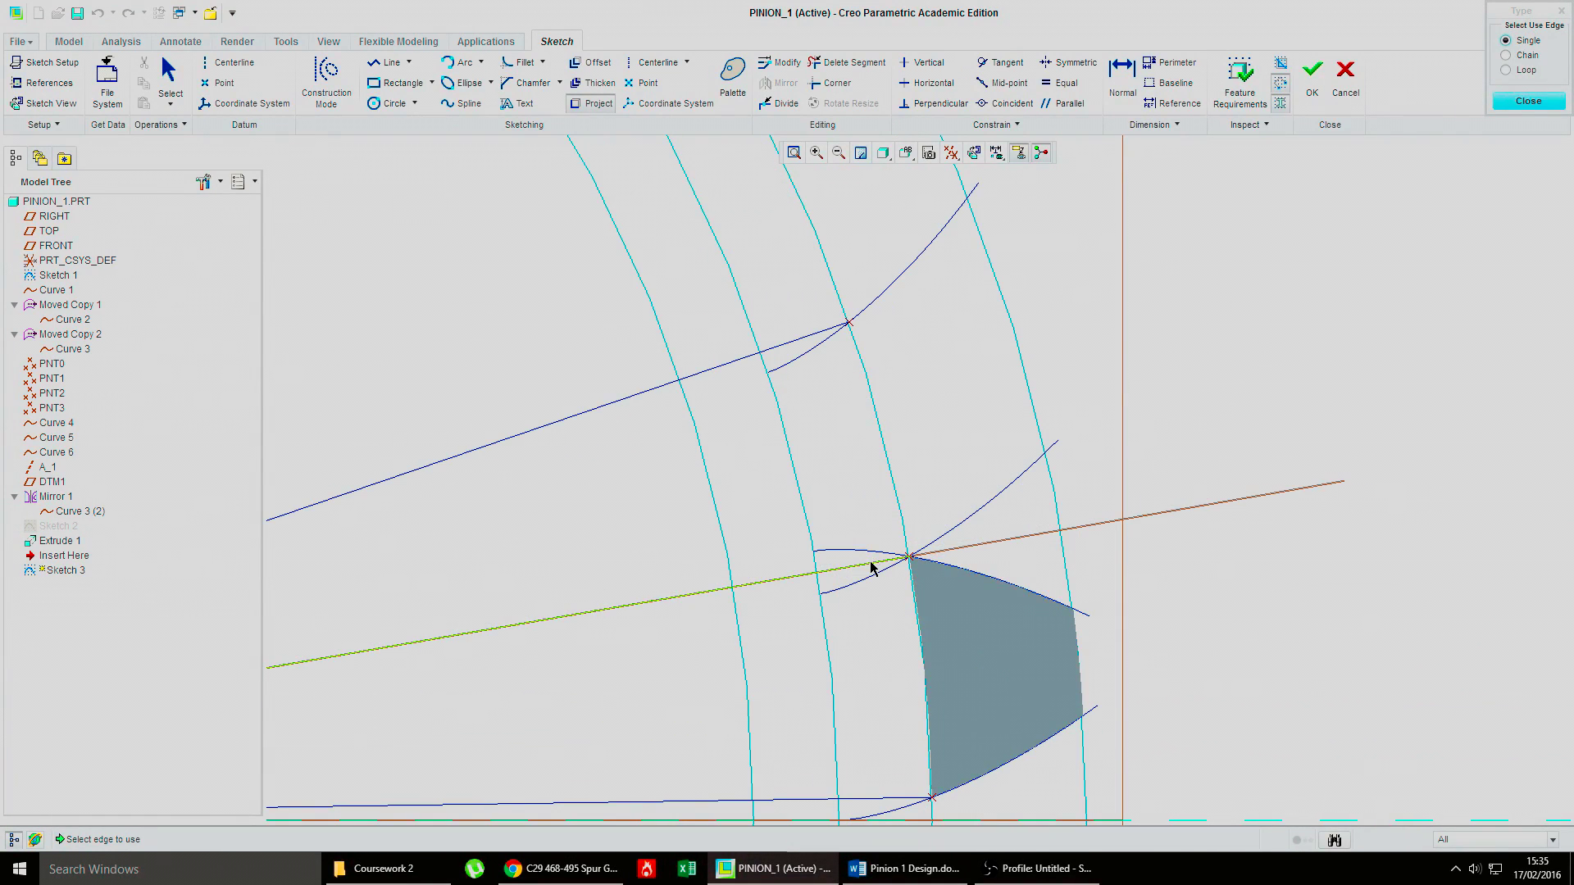
pyautogui.click(895, 492)
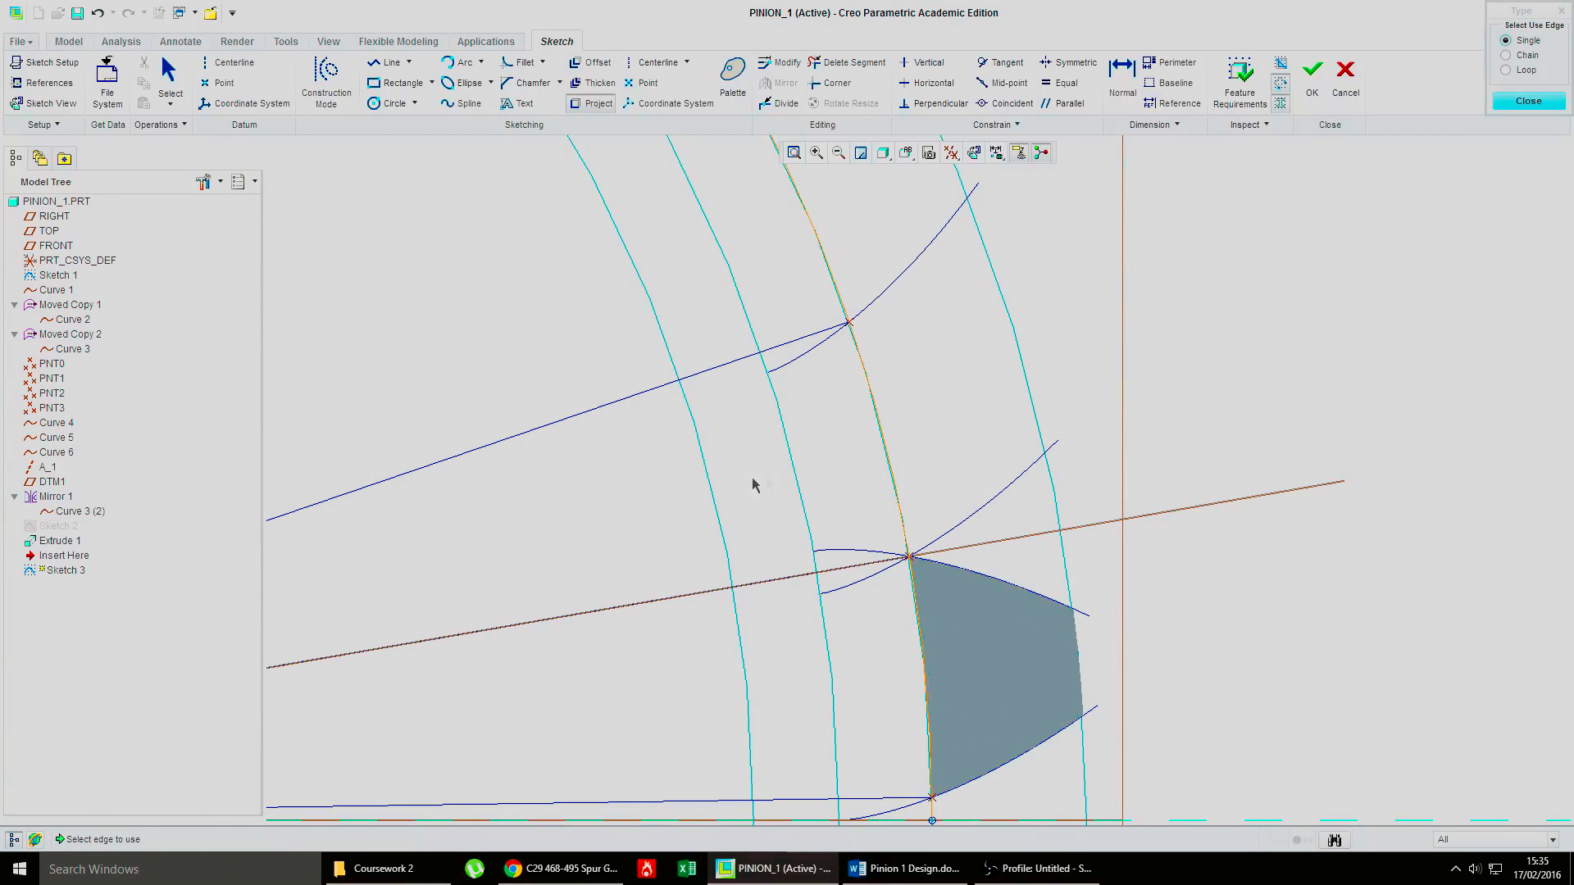
pyautogui.click(709, 491)
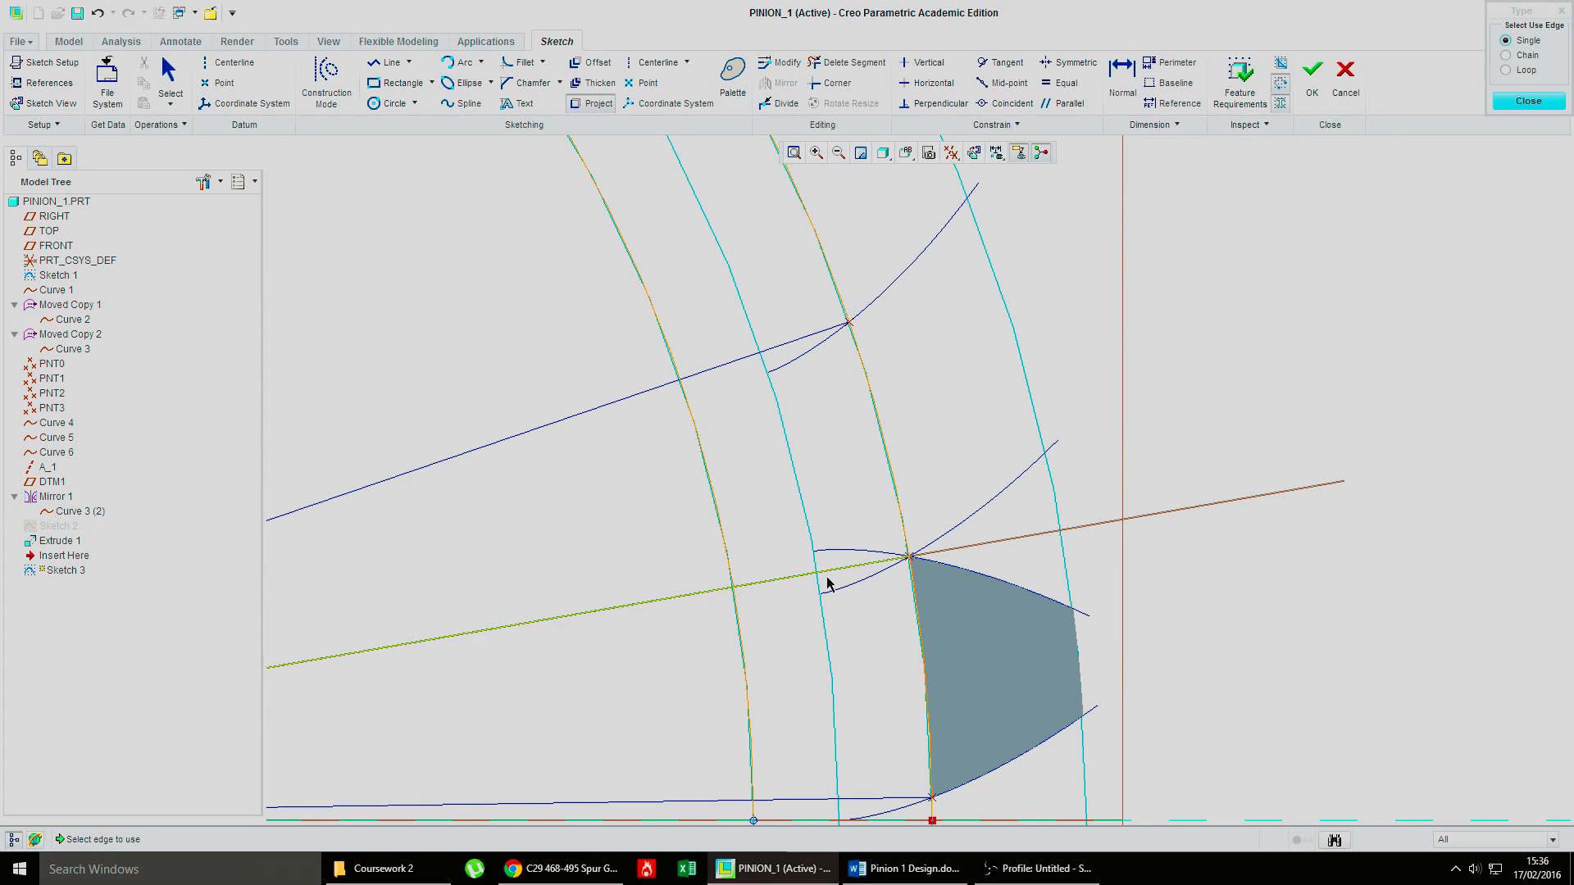
pyautogui.click(730, 568)
pyautogui.click(789, 342)
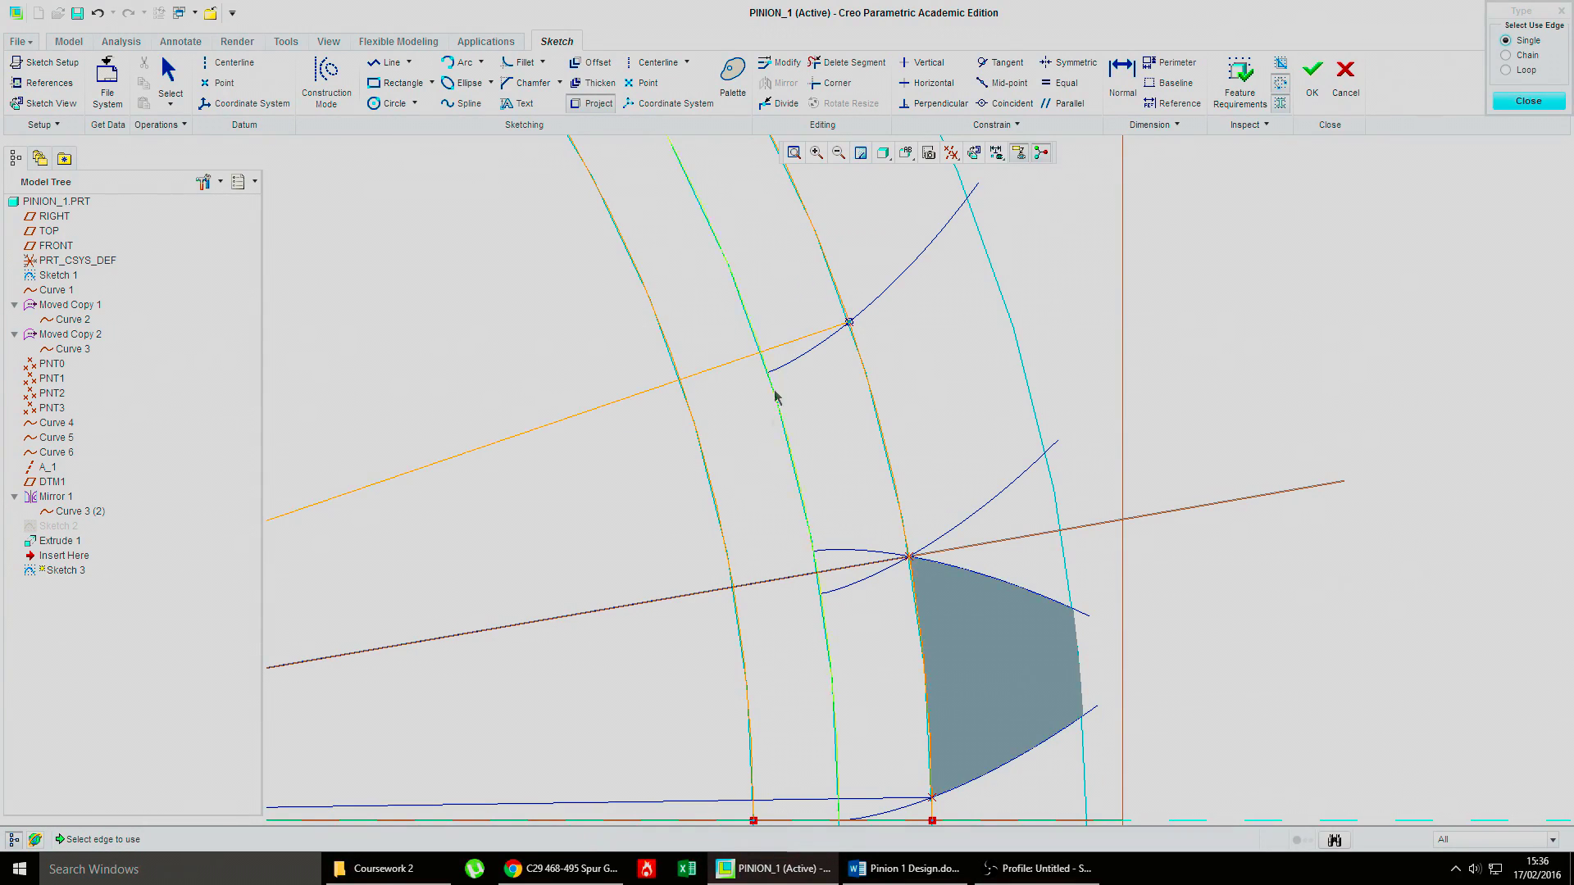
pyautogui.click(717, 596)
# Step: Trim the projected circles and lines to the region between the root and pitch circles, bounded by the two radial lines
pyautogui.click(833, 68)
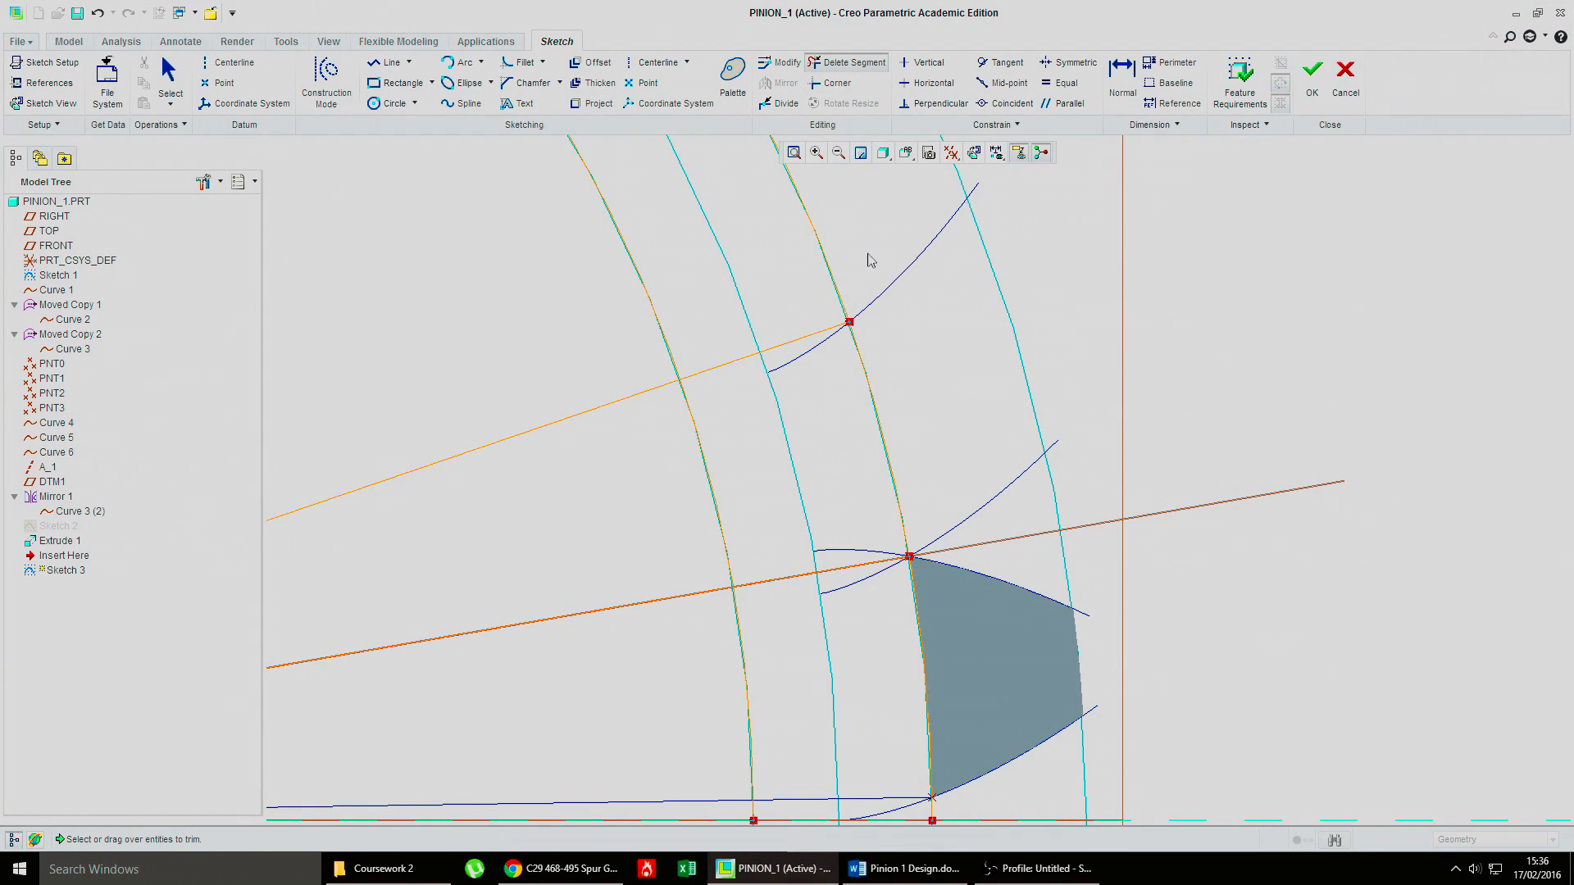
pyautogui.moveTo(698, 301); pyautogui.dragTo(630, 319)
pyautogui.moveTo(708, 644); pyautogui.dragTo(762, 637)
pyautogui.moveTo(884, 596); pyautogui.dragTo(945, 585)
pyautogui.moveTo(662, 561); pyautogui.dragTo(687, 628)
pyautogui.moveTo(625, 428); pyautogui.dragTo(632, 351)
pyautogui.scroll(-1, 801, 594)
pyautogui.moveTo(777, 670); pyautogui.dragTo(721, 699)
pyautogui.scroll(-5, 763, 695)
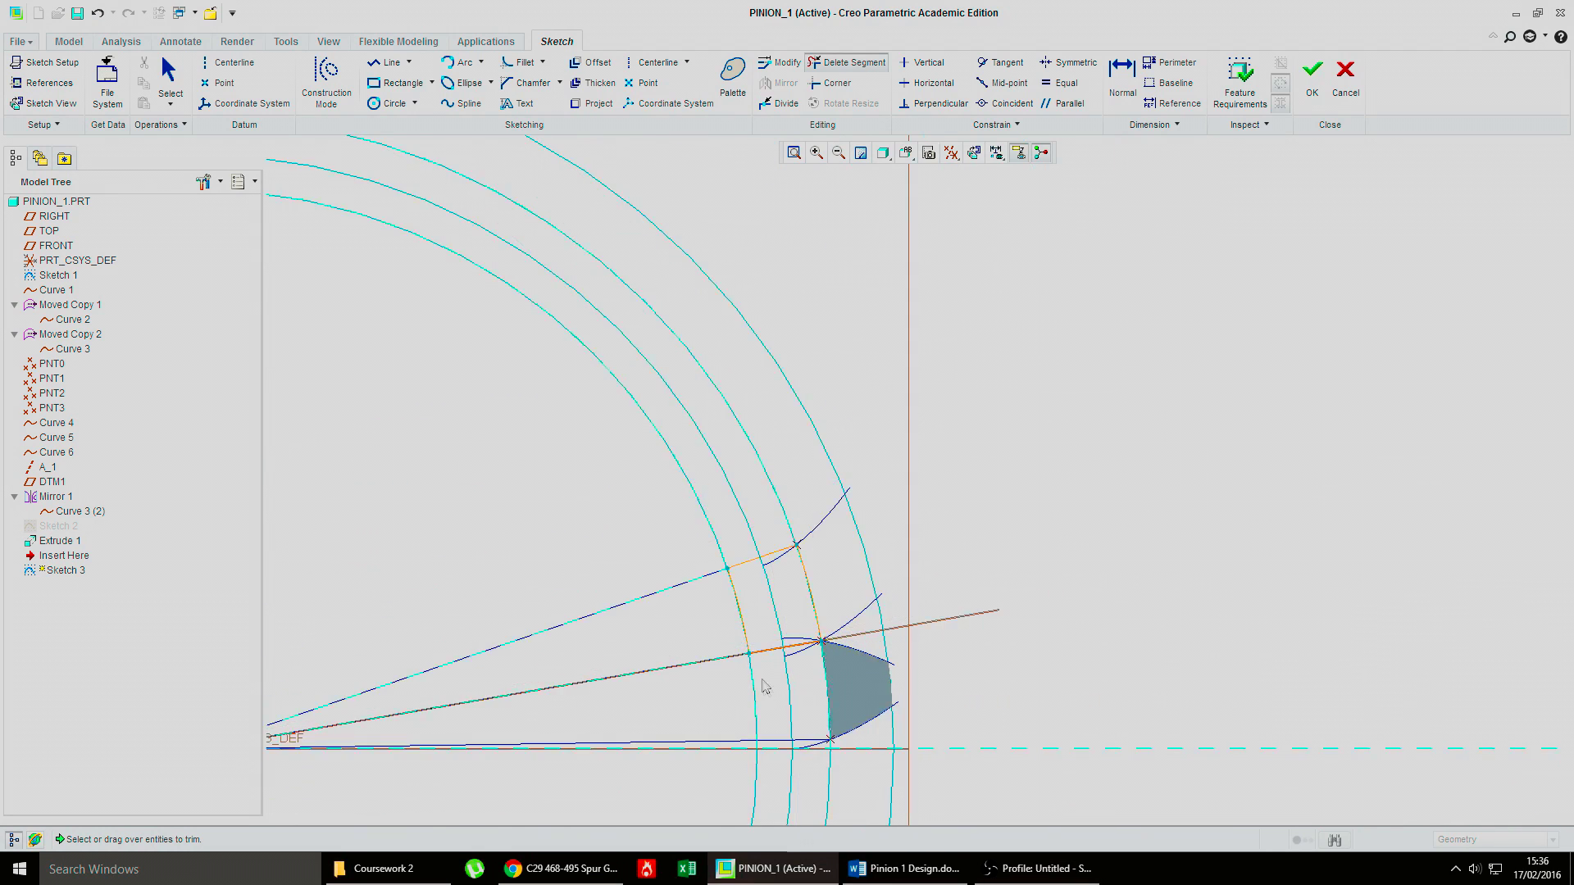
pyautogui.moveTo(453, 492)
pyautogui.mouseDown()
pyautogui.moveTo(453, 435)
pyautogui.moveTo(448, 491)
pyautogui.mouseUp()
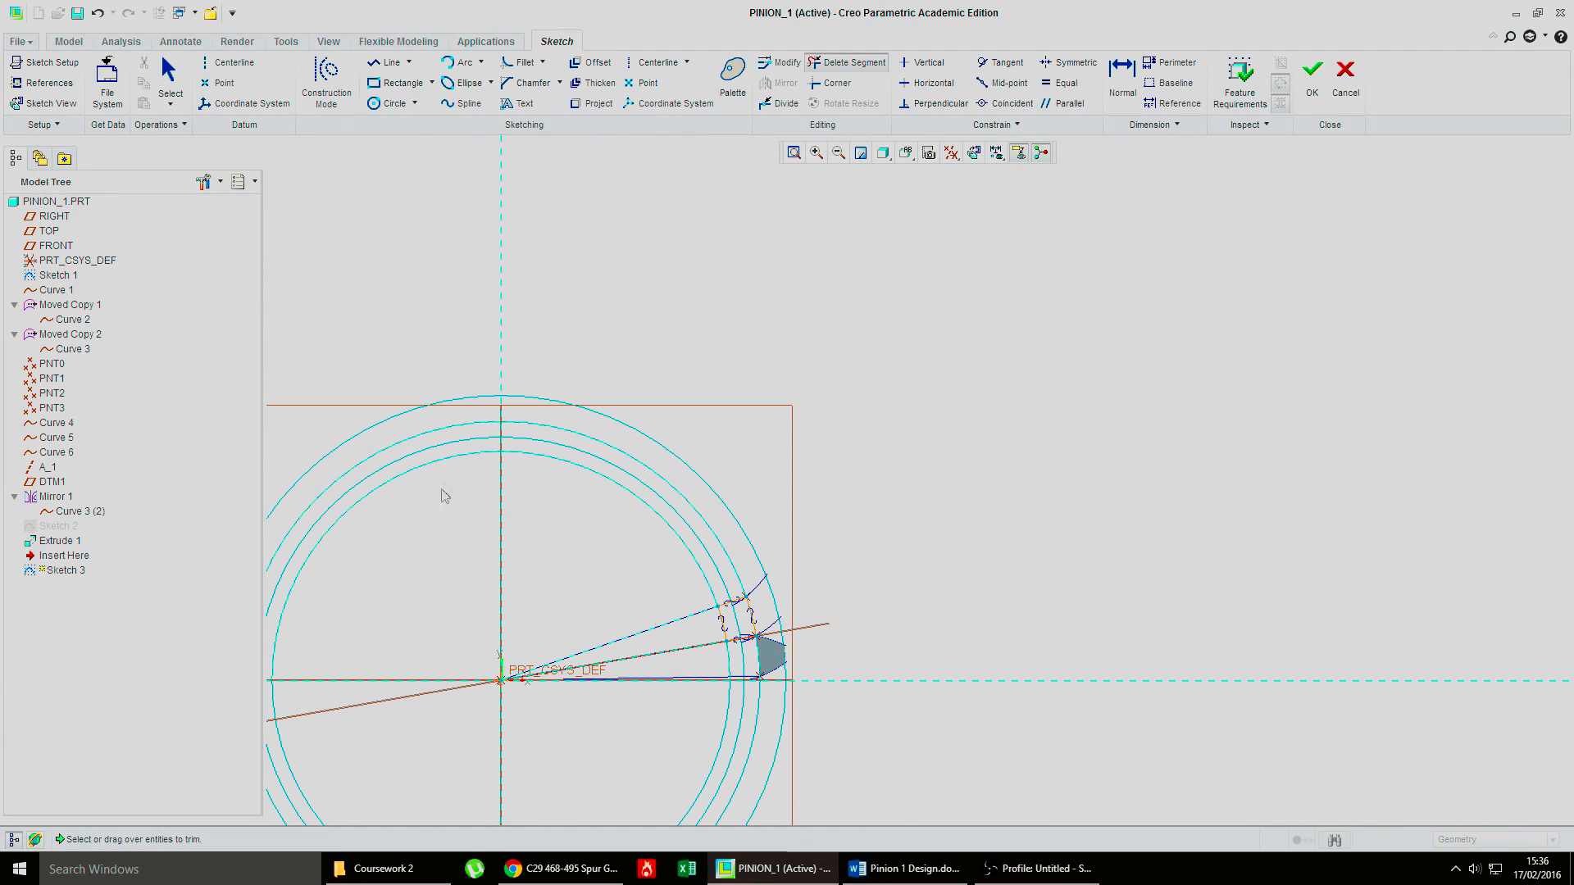
# Step: Inspect the trimmed root region from an angle, then return to the flat sketch view near the tooth
pyautogui.moveTo(517, 765)
pyautogui.mouseDown(button='middle')
pyautogui.moveTo(636, 642)
pyautogui.moveTo(874, 324)
pyautogui.mouseUp(button='middle')
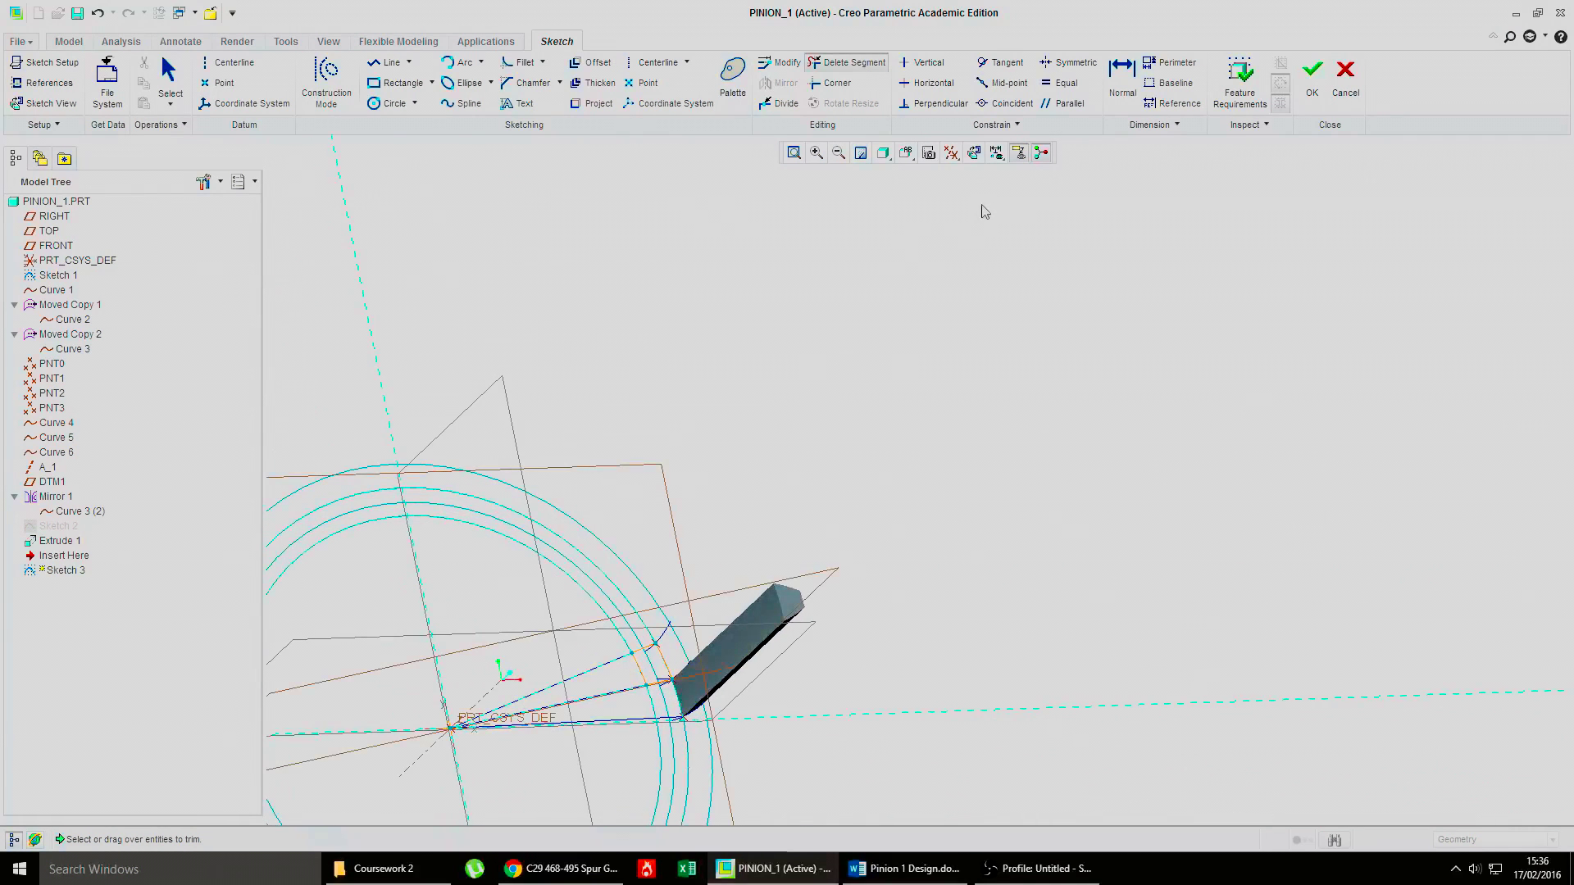
pyautogui.click(973, 154)
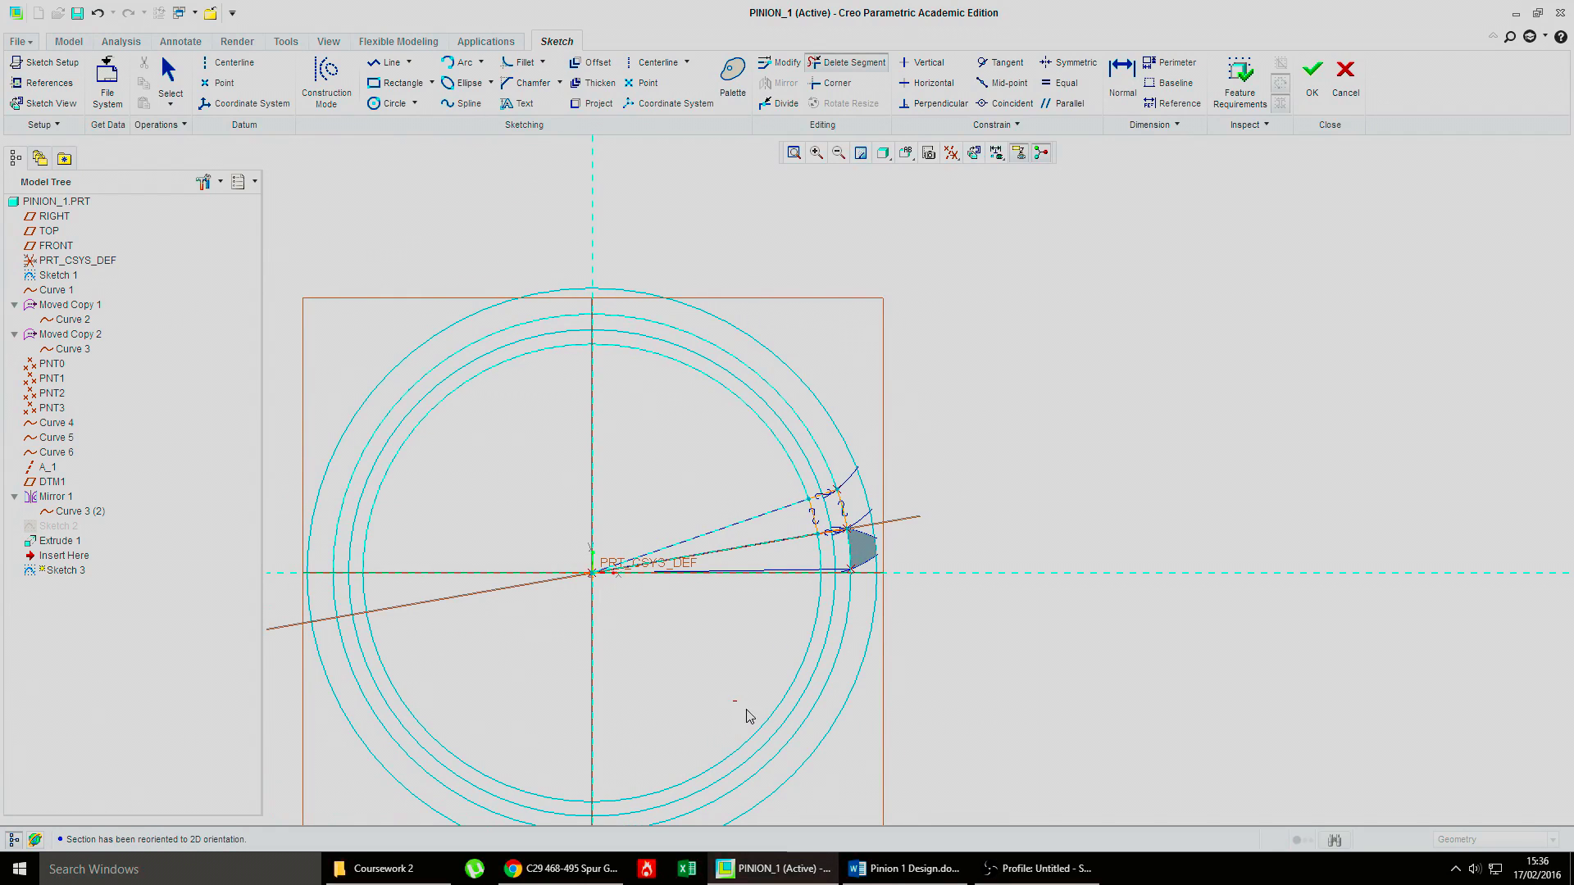
pyautogui.scroll(5, 836, 503)
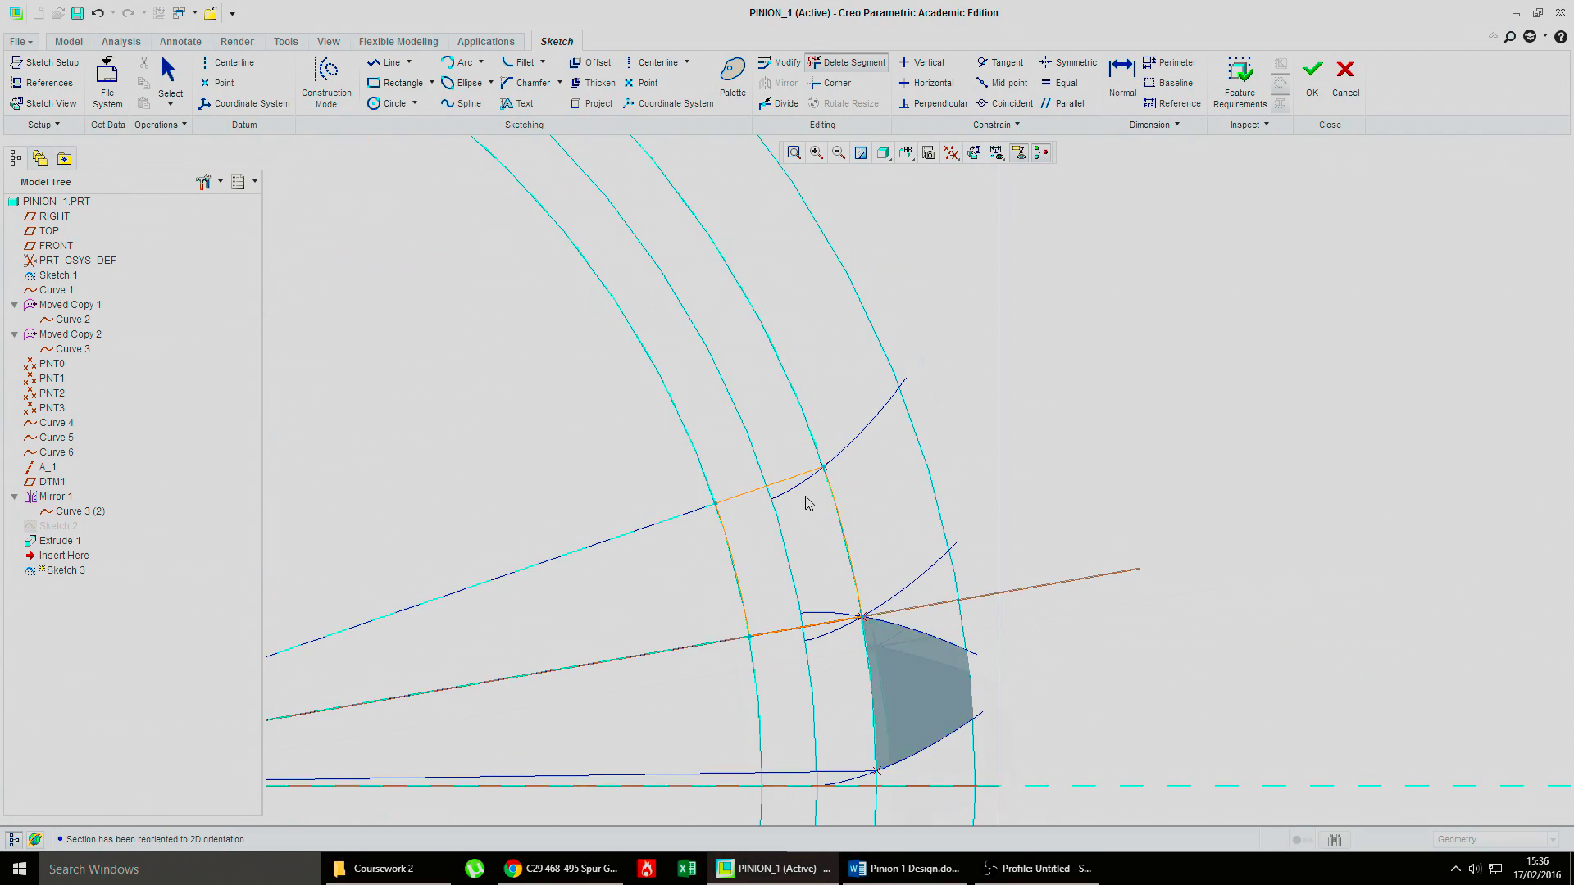
# Step: Check the closed root region between the pitch and root circles and finish the sketch
pyautogui.scroll(2, 808, 503)
pyautogui.click(168, 78)
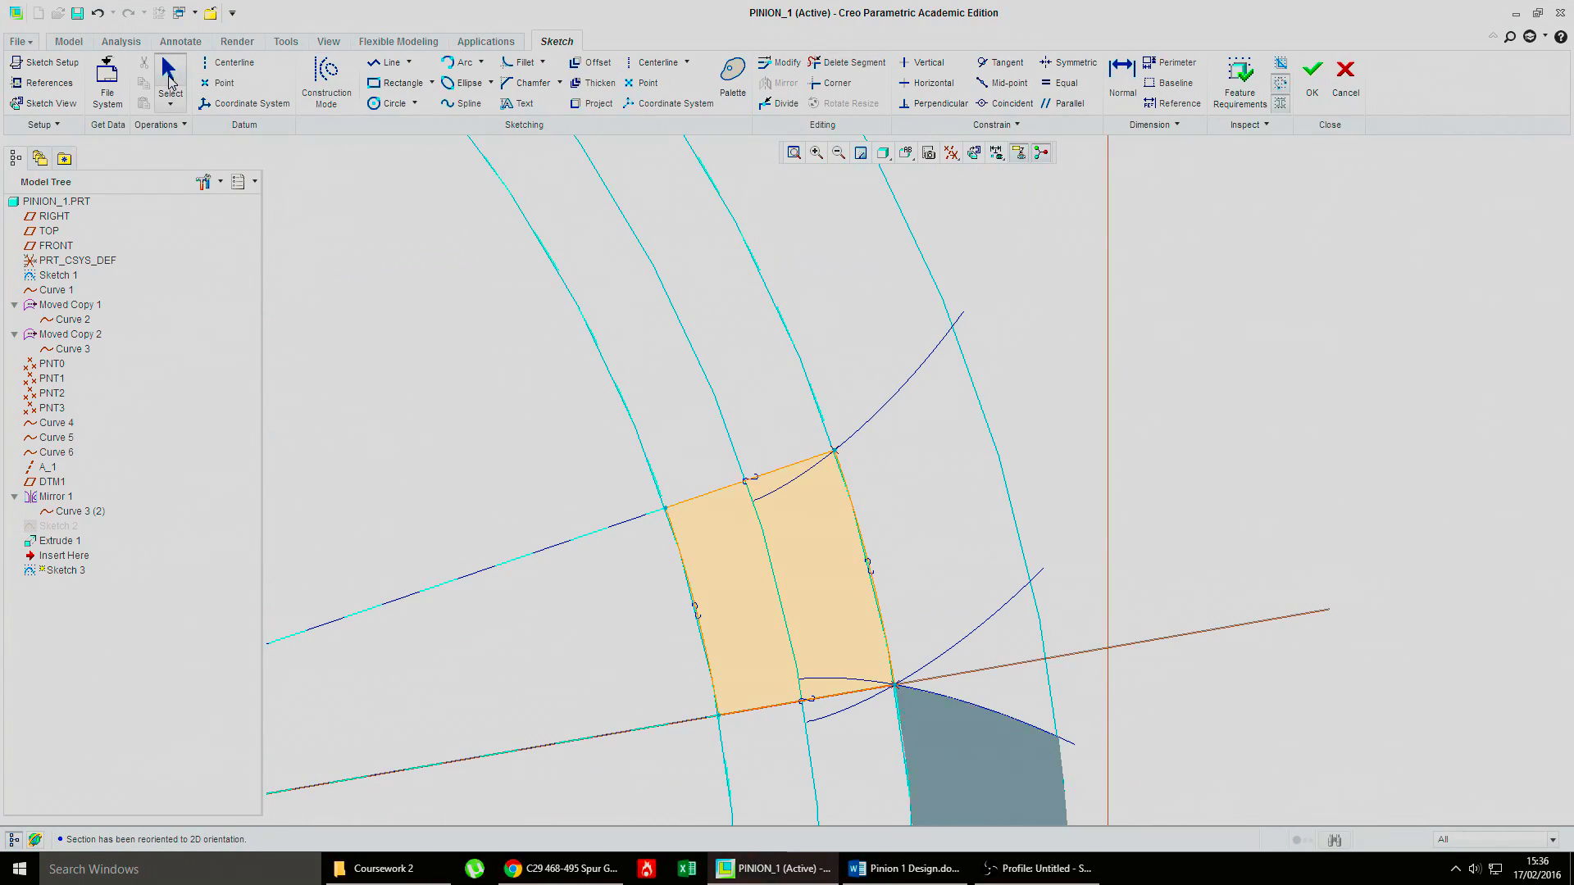
pyautogui.moveTo(600, 553)
pyautogui.keyDown('shift'); pyautogui.mouseDown(button='middle')
pyautogui.moveTo(580, 446)
pyautogui.moveTo(541, 463)
pyautogui.mouseUp(button='middle'); pyautogui.keyUp('shift')
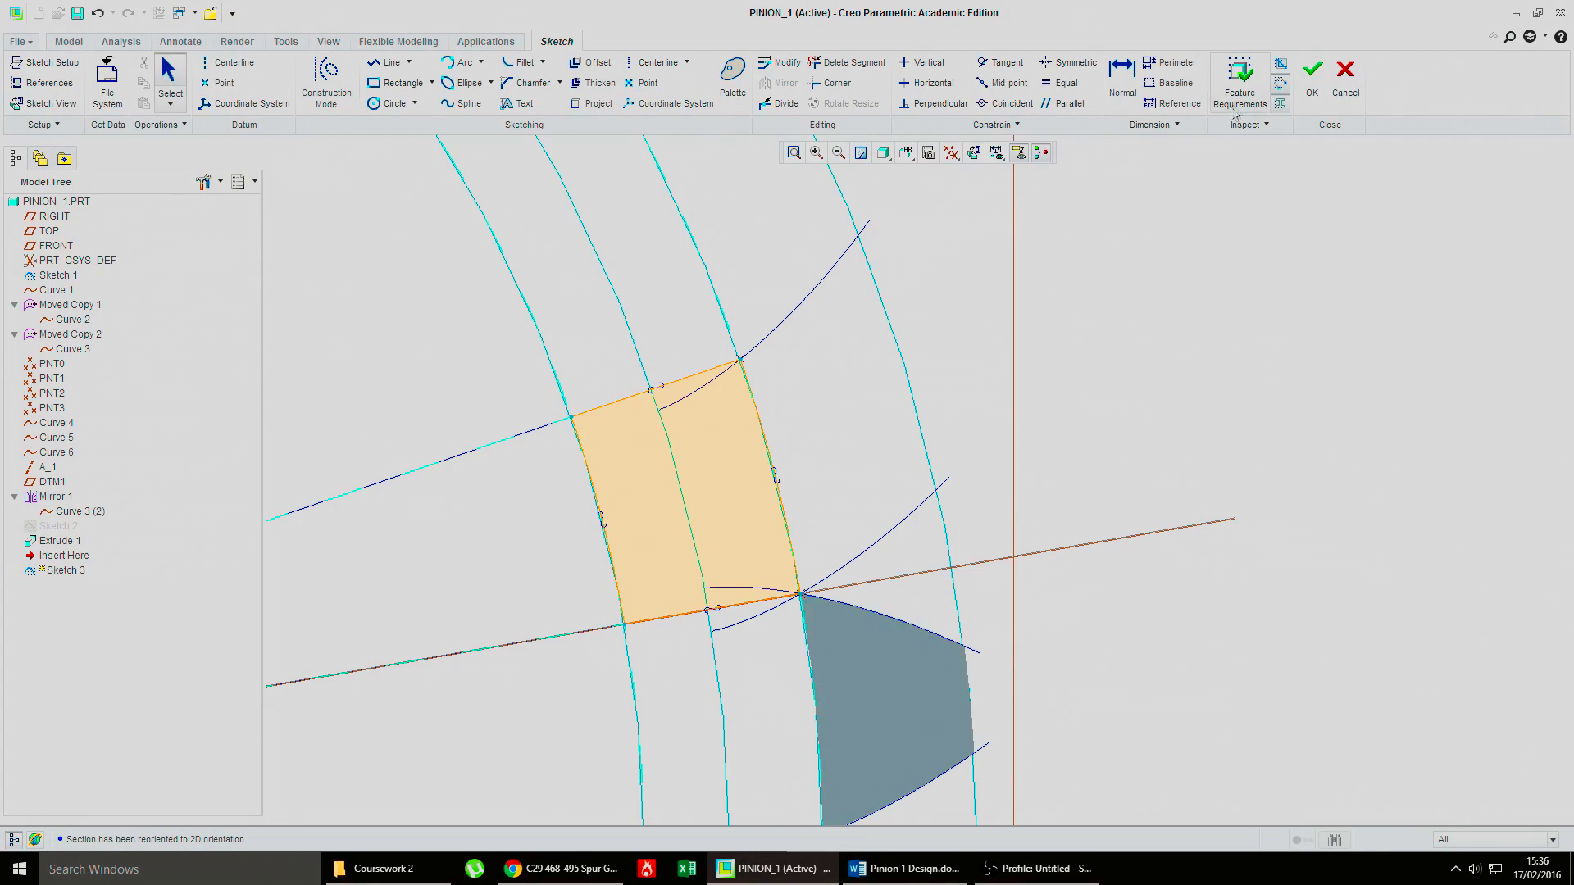
pyautogui.click(1312, 76)
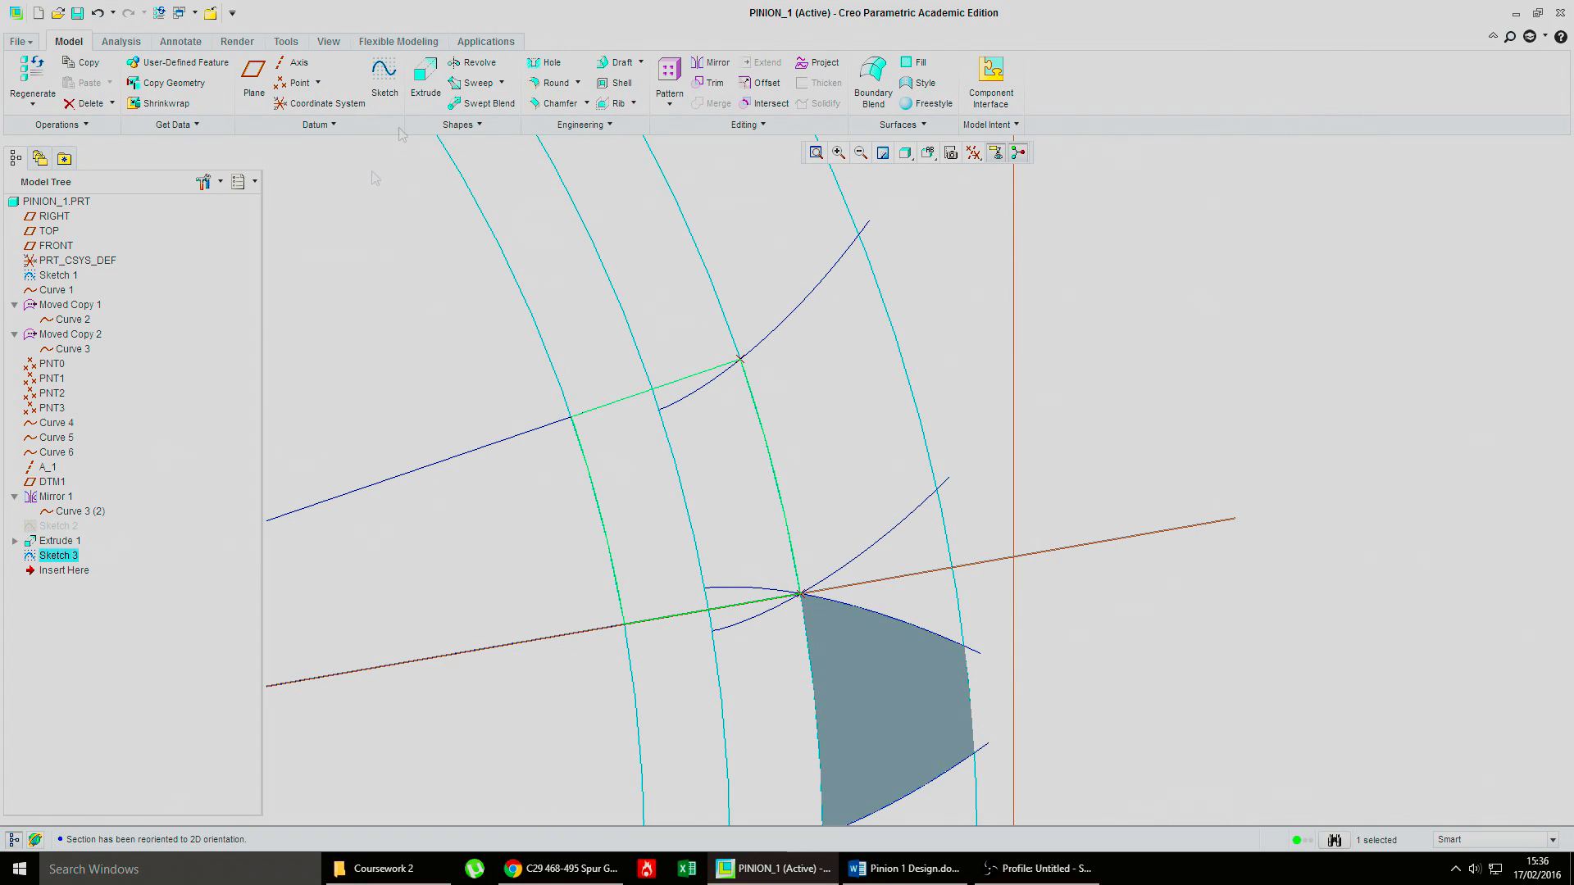
# Step: Extrude the root region sketch as a solid 30 mm deep, alongside the tooth
pyautogui.click(431, 75)
pyautogui.moveTo(865, 407); pyautogui.dragTo(557, 692, button='middle')
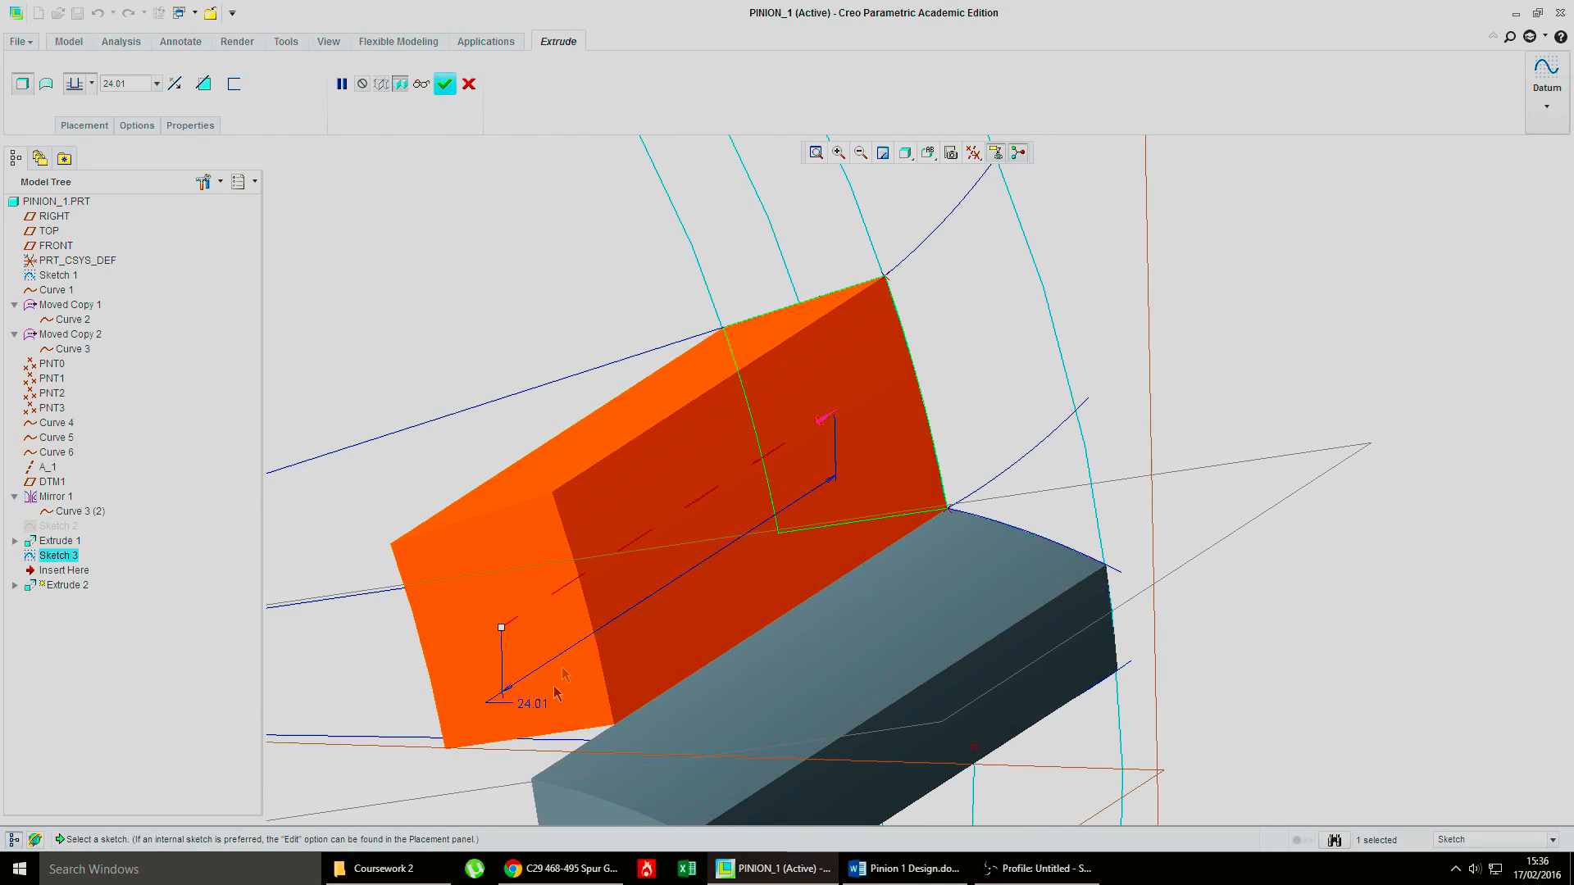
pyautogui.doubleClick(537, 704)
pyautogui.write('30')
pyautogui.press('Return')
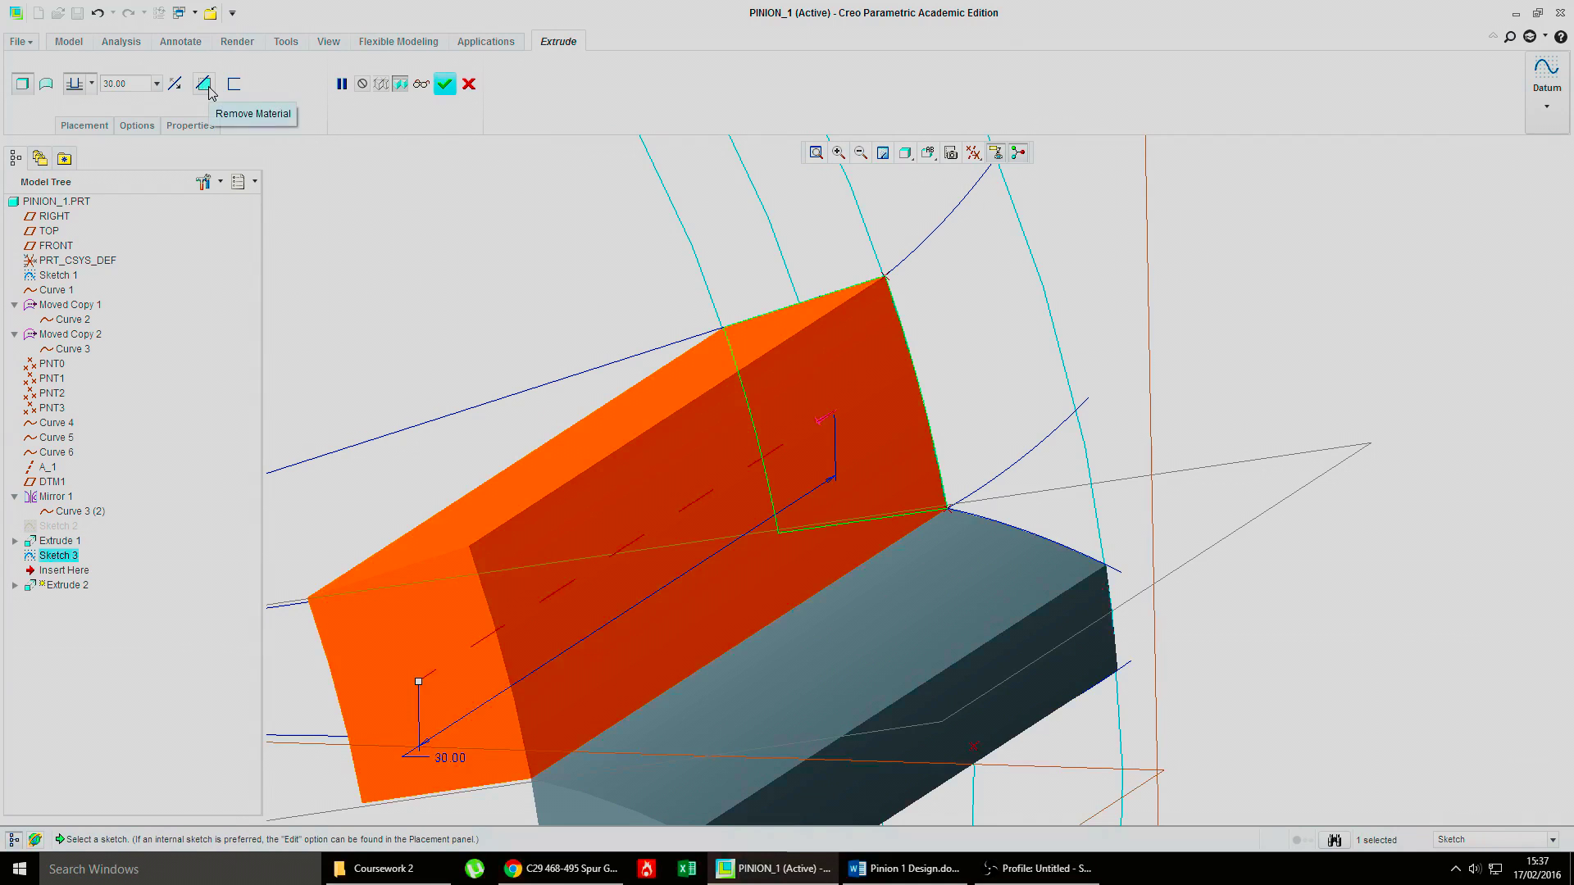
pyautogui.click(445, 83)
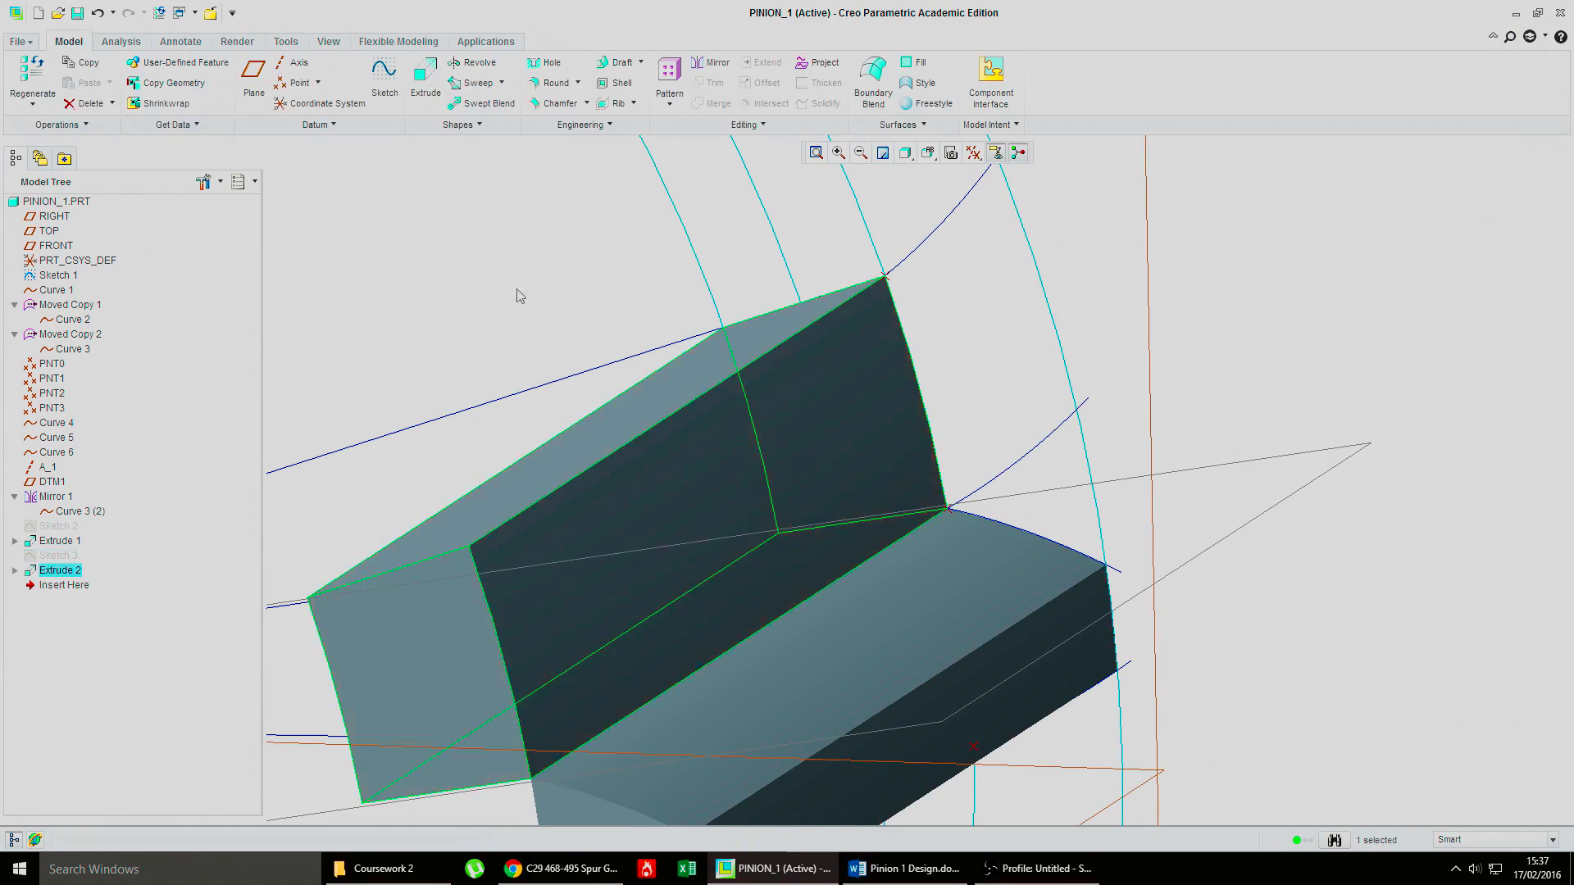
# Step: Start another sketch on the FRONT datum plane, oriented parallel to the screen
pyautogui.click(509, 345)
pyautogui.moveTo(510, 344)
pyautogui.mouseDown(button='middle')
pyautogui.moveTo(496, 365)
pyautogui.moveTo(516, 361)
pyautogui.mouseUp(button='middle')
pyautogui.scroll(-2, 519, 401)
pyautogui.scroll(7, 519, 401)
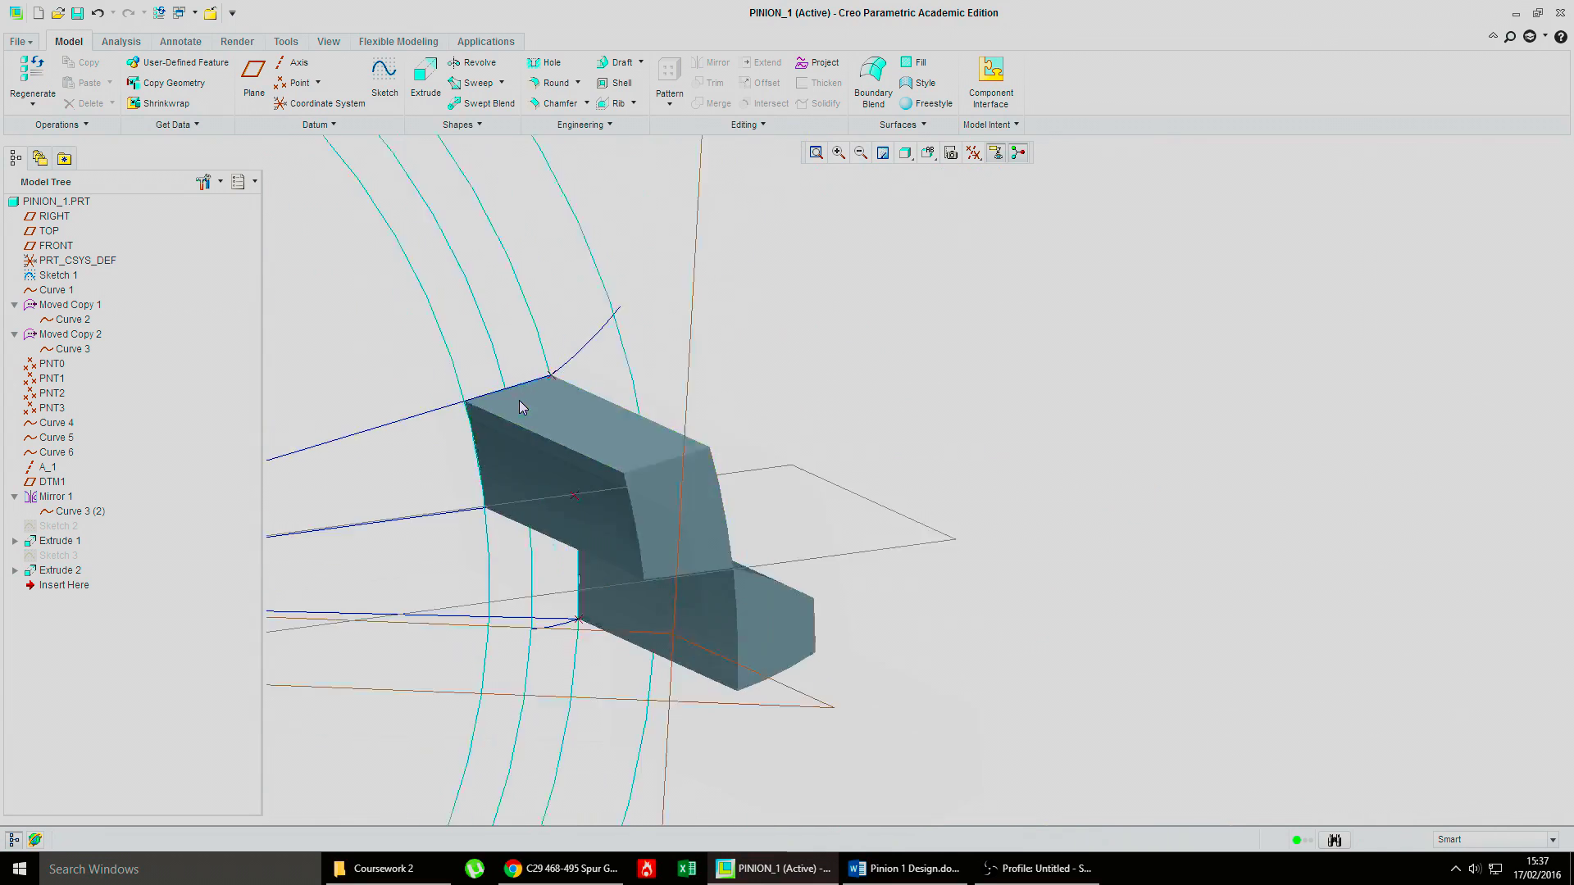
pyautogui.scroll(3, 503, 415)
pyautogui.keyDown('shift'); pyautogui.moveTo(491, 401); pyautogui.dragTo(768, 410, button='middle'); pyautogui.keyUp('shift')
pyautogui.moveTo(767, 410); pyautogui.dragTo(743, 406, button='middle')
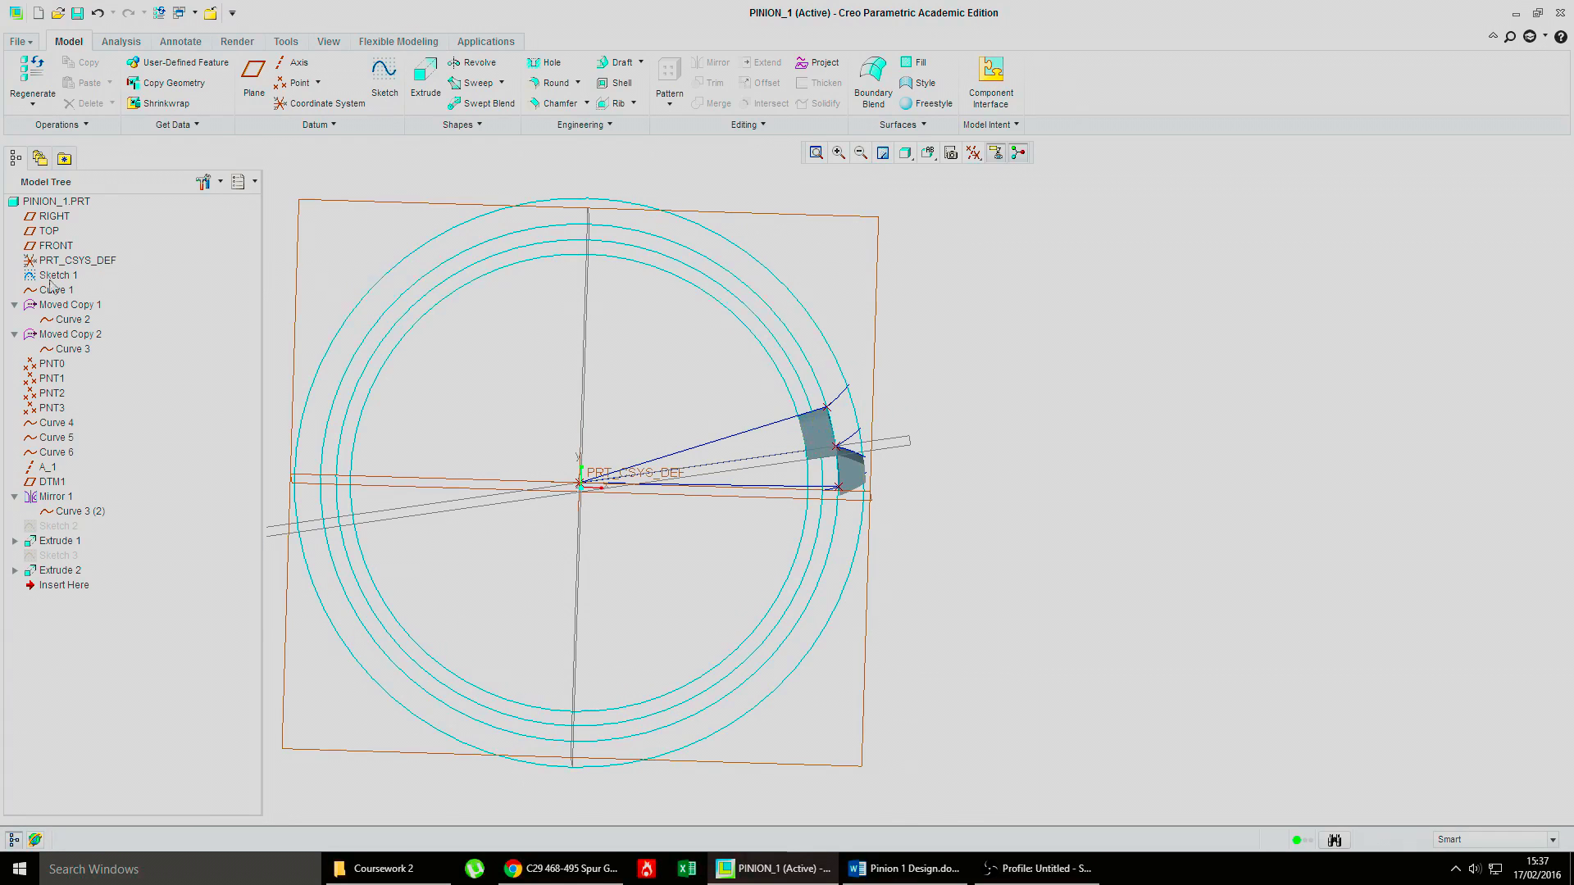
pyautogui.click(66, 247)
pyautogui.click(386, 71)
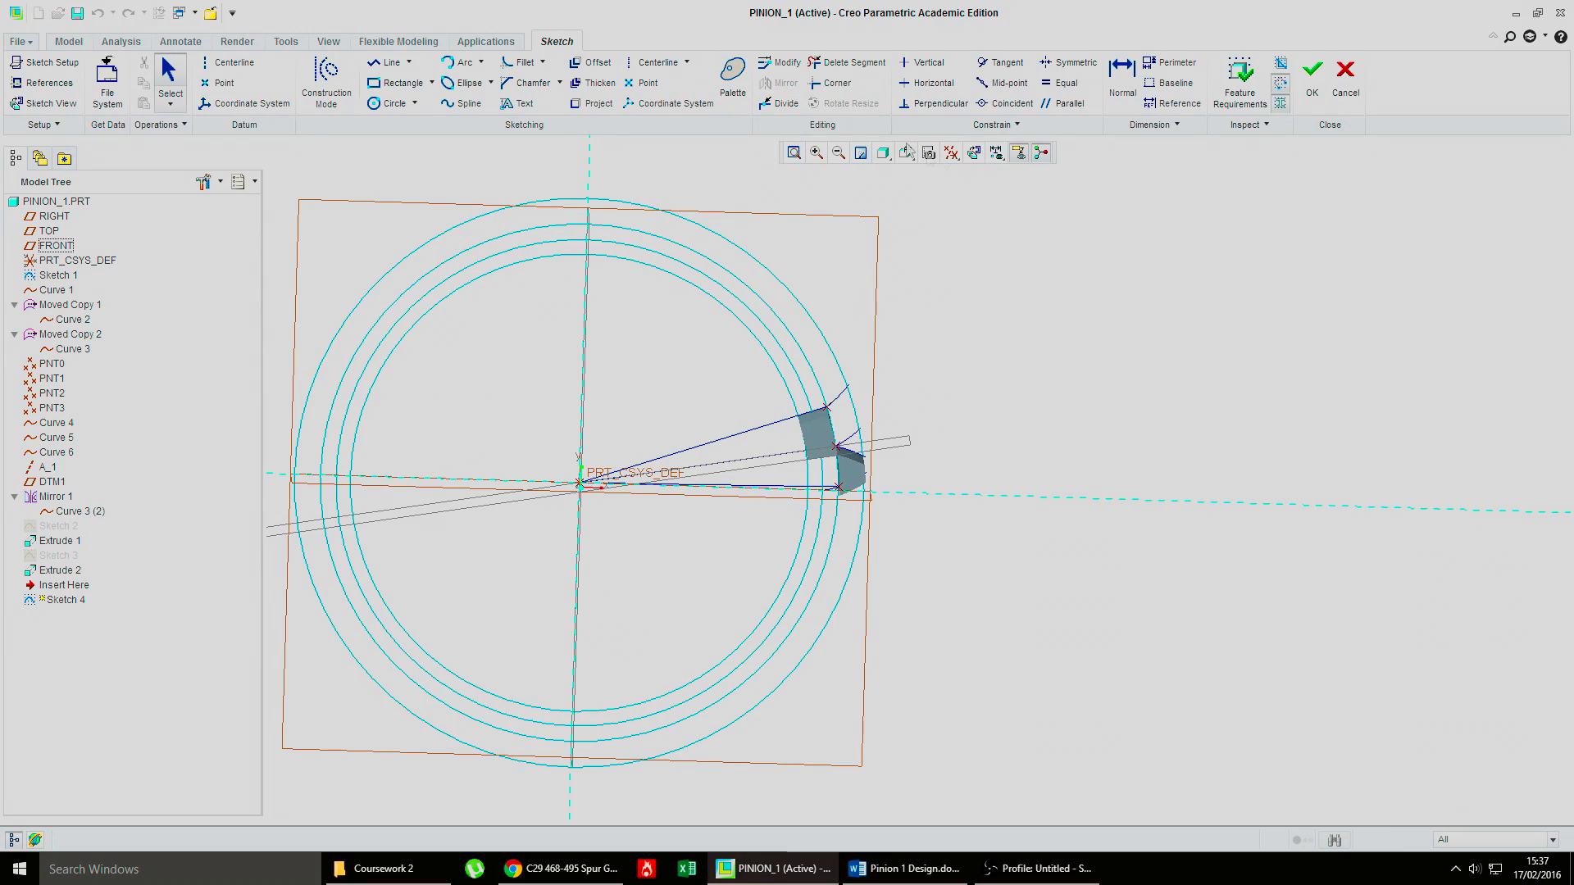
pyautogui.click(907, 153)
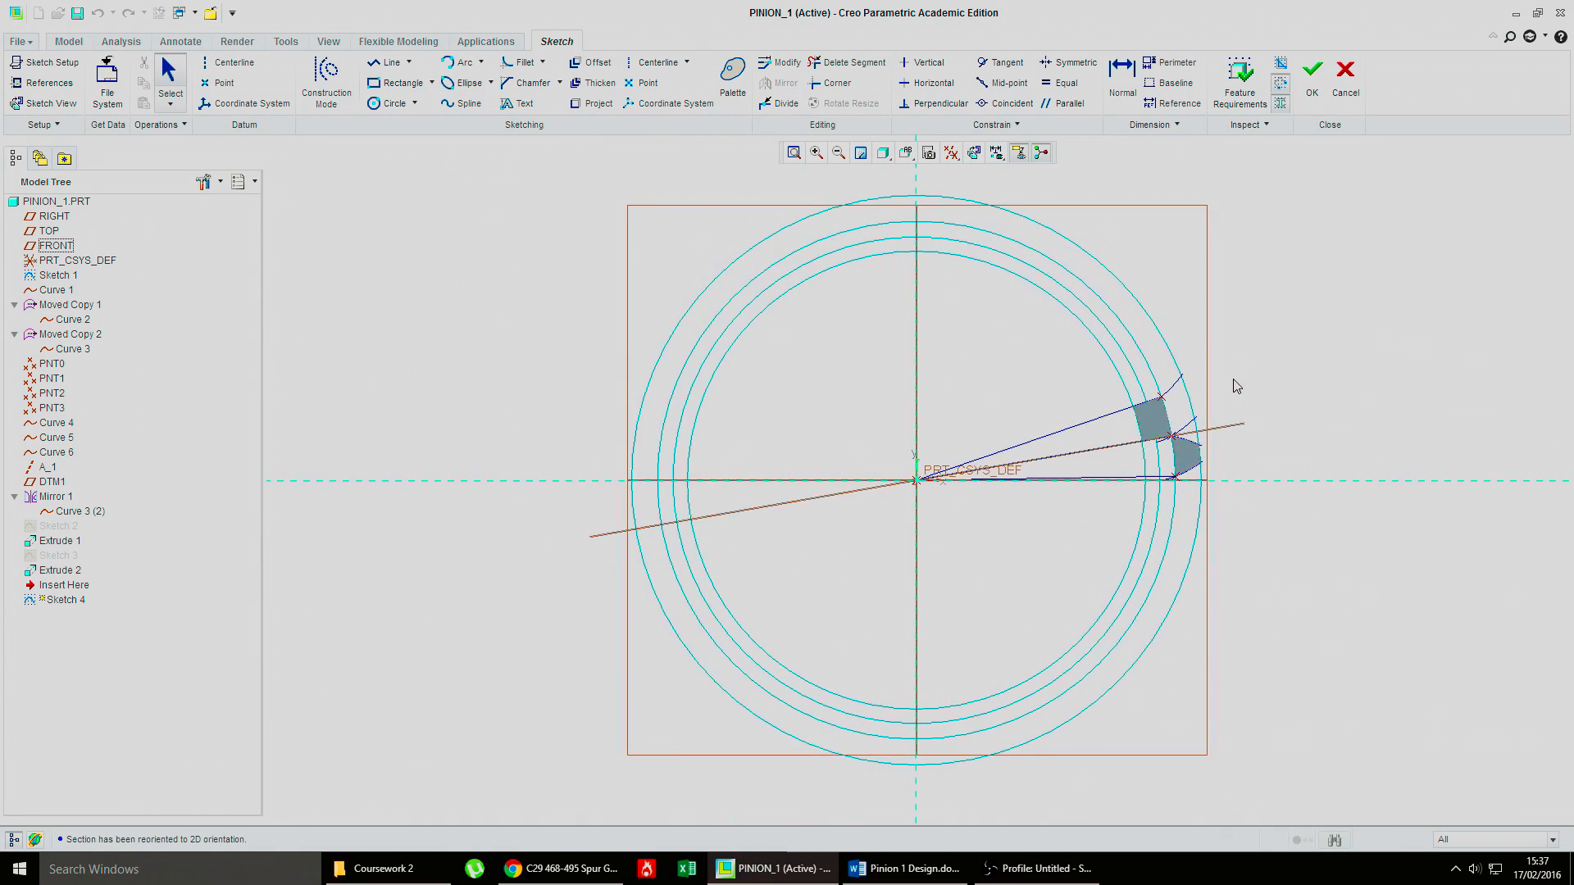
# Step: Project the full pitch circle into the sketch and finish the sketch
pyautogui.scroll(-4, 1134, 339)
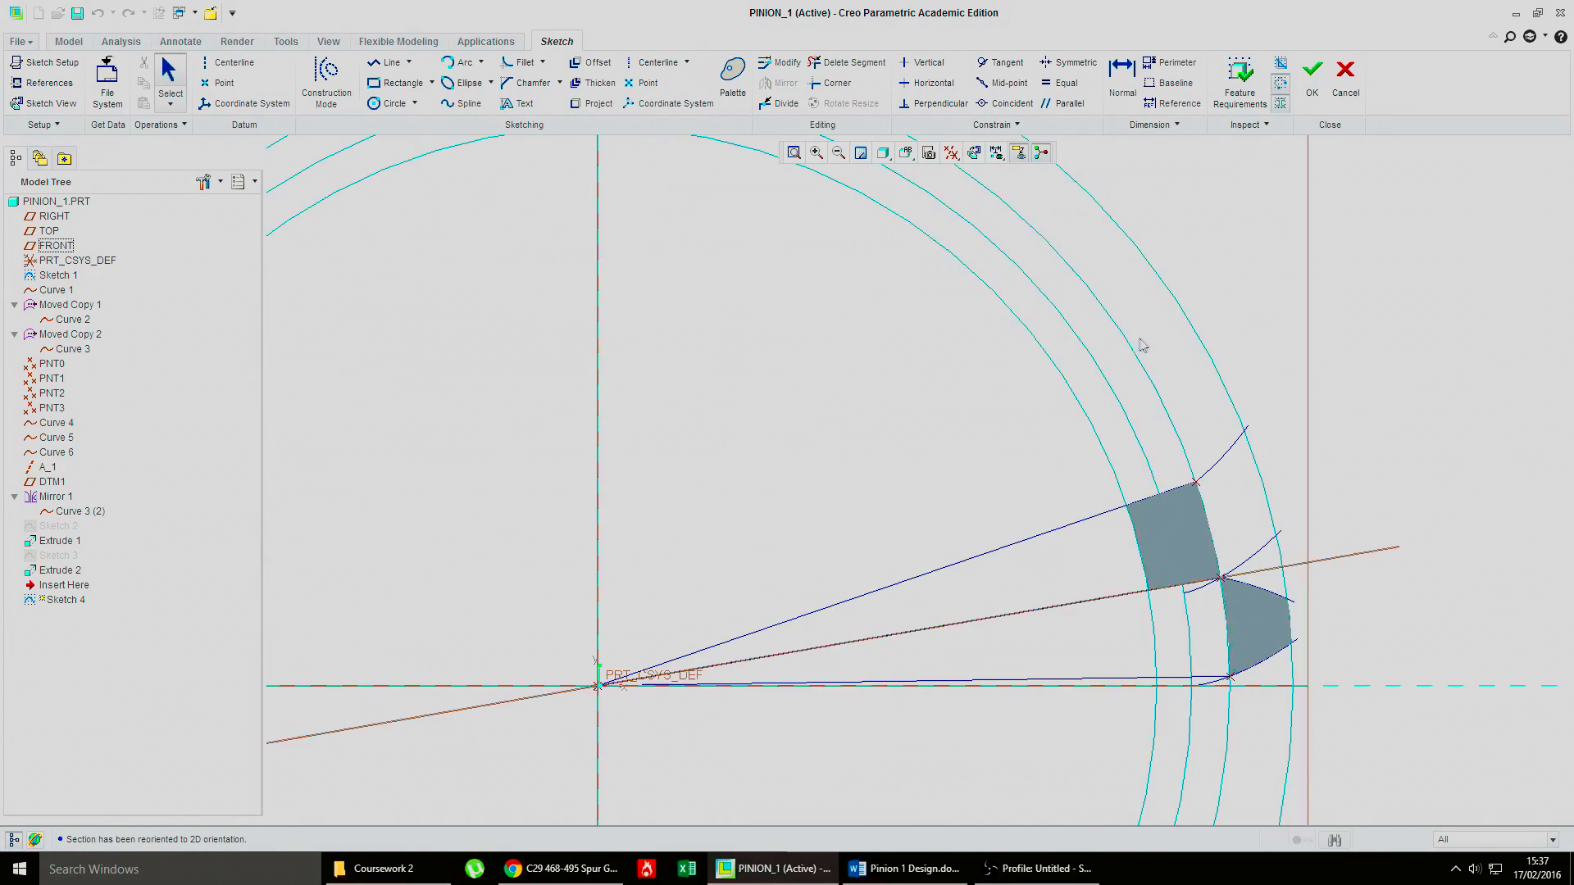
pyautogui.scroll(2, 1065, 288)
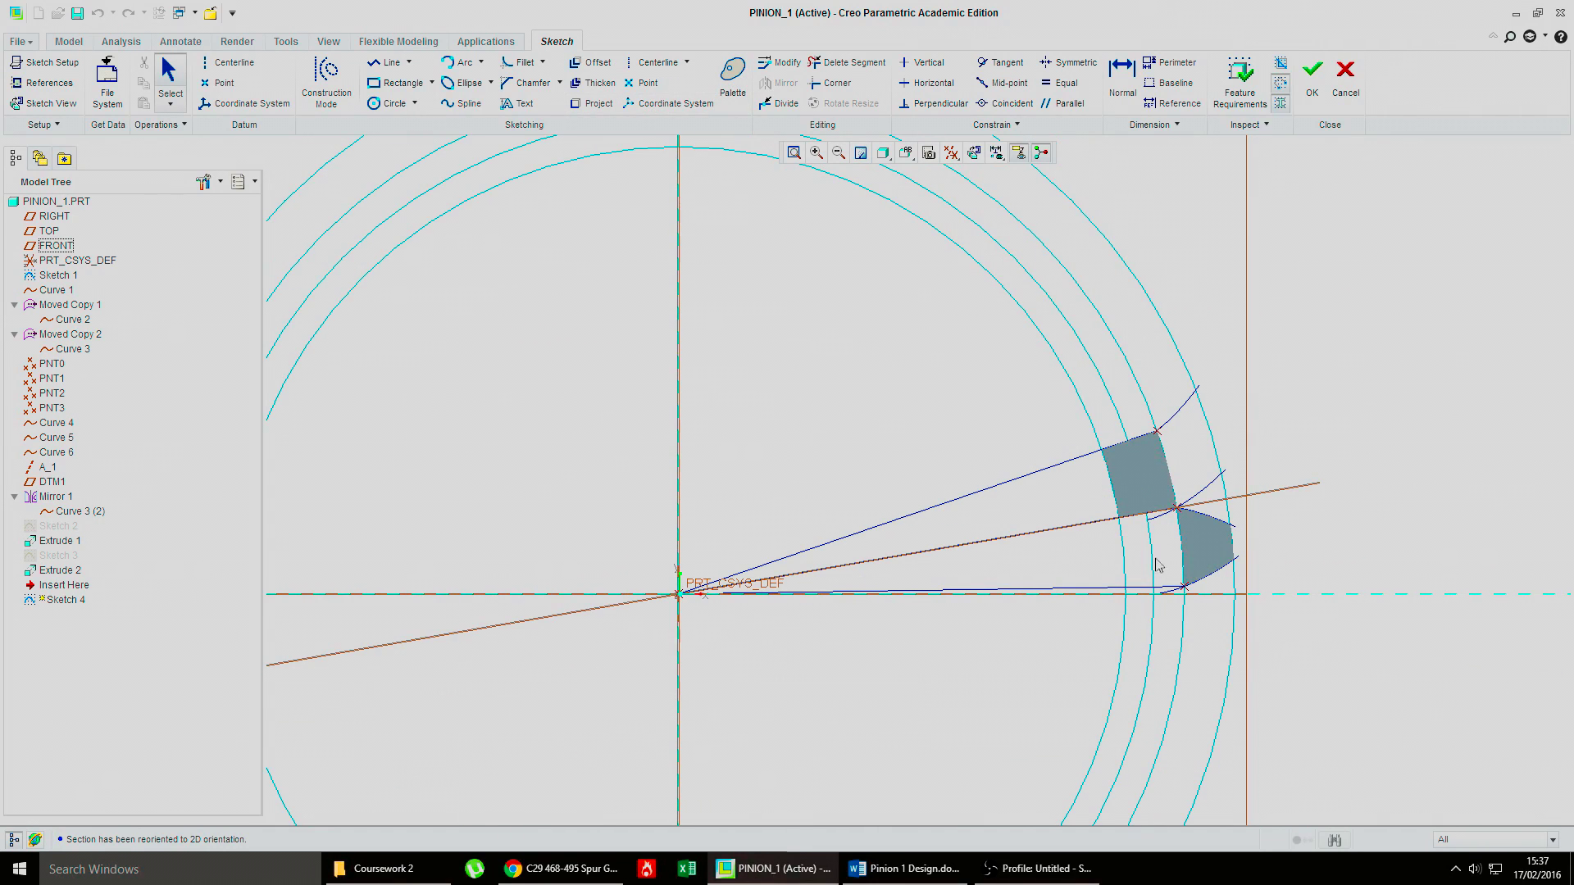
pyautogui.click(599, 105)
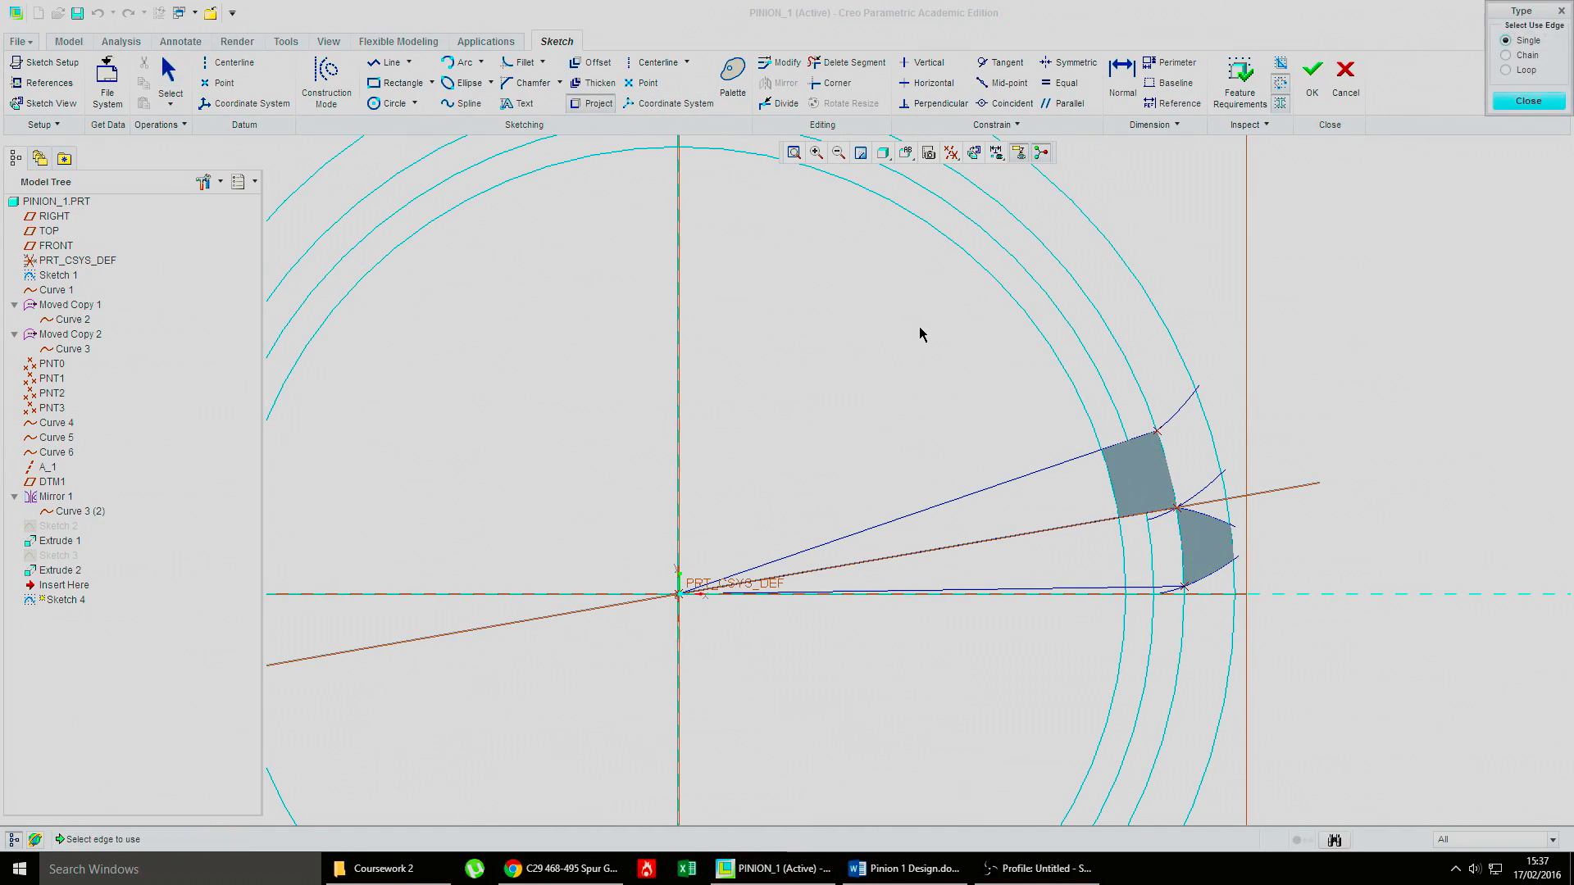
pyautogui.click(1184, 654)
pyautogui.click(1508, 106)
pyautogui.moveTo(1026, 355); pyautogui.dragTo(1065, 352, button='middle')
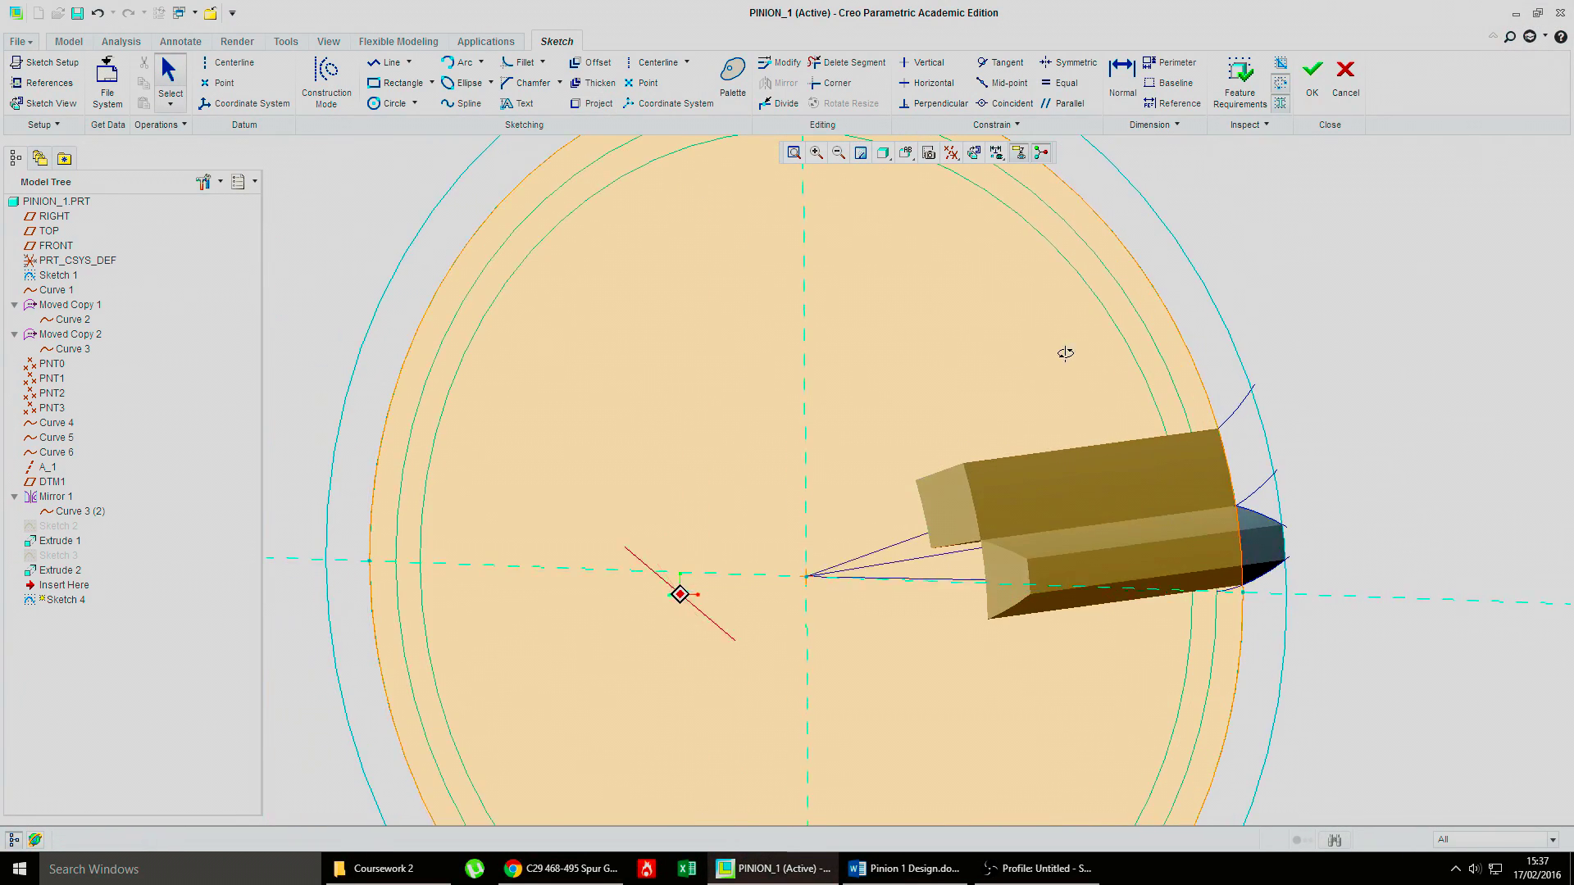
pyautogui.click(1313, 71)
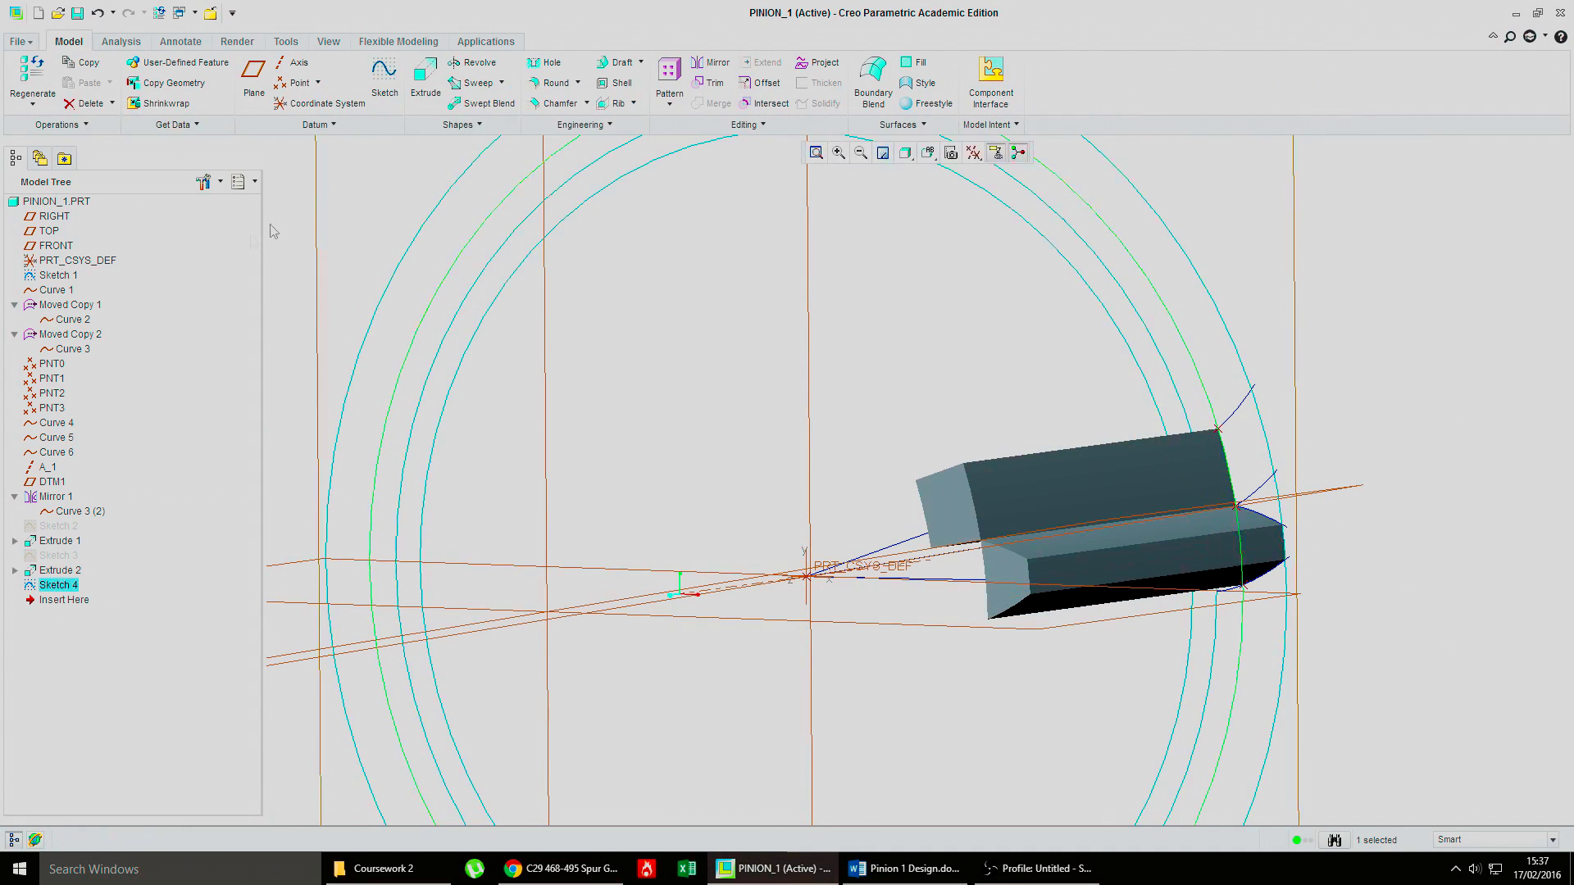
# Step: Extrude the pitch circle sketch 30 mm to form the solid gear blank
pyautogui.click(426, 78)
pyautogui.doubleClick(607, 674)
pyautogui.write('30')
pyautogui.press('Return')
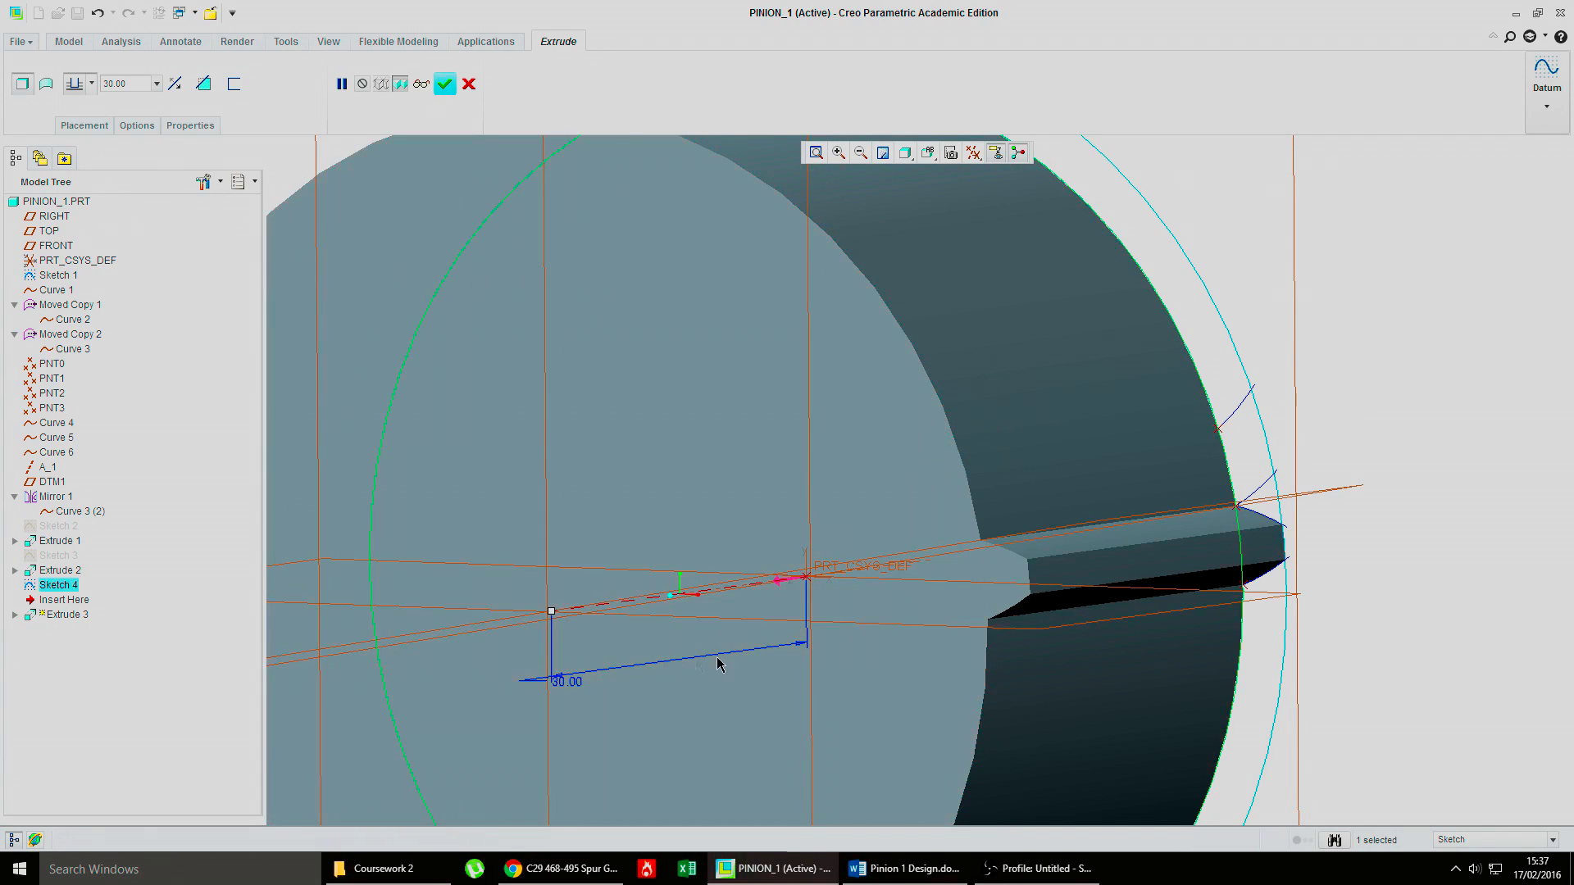
pyautogui.click(441, 84)
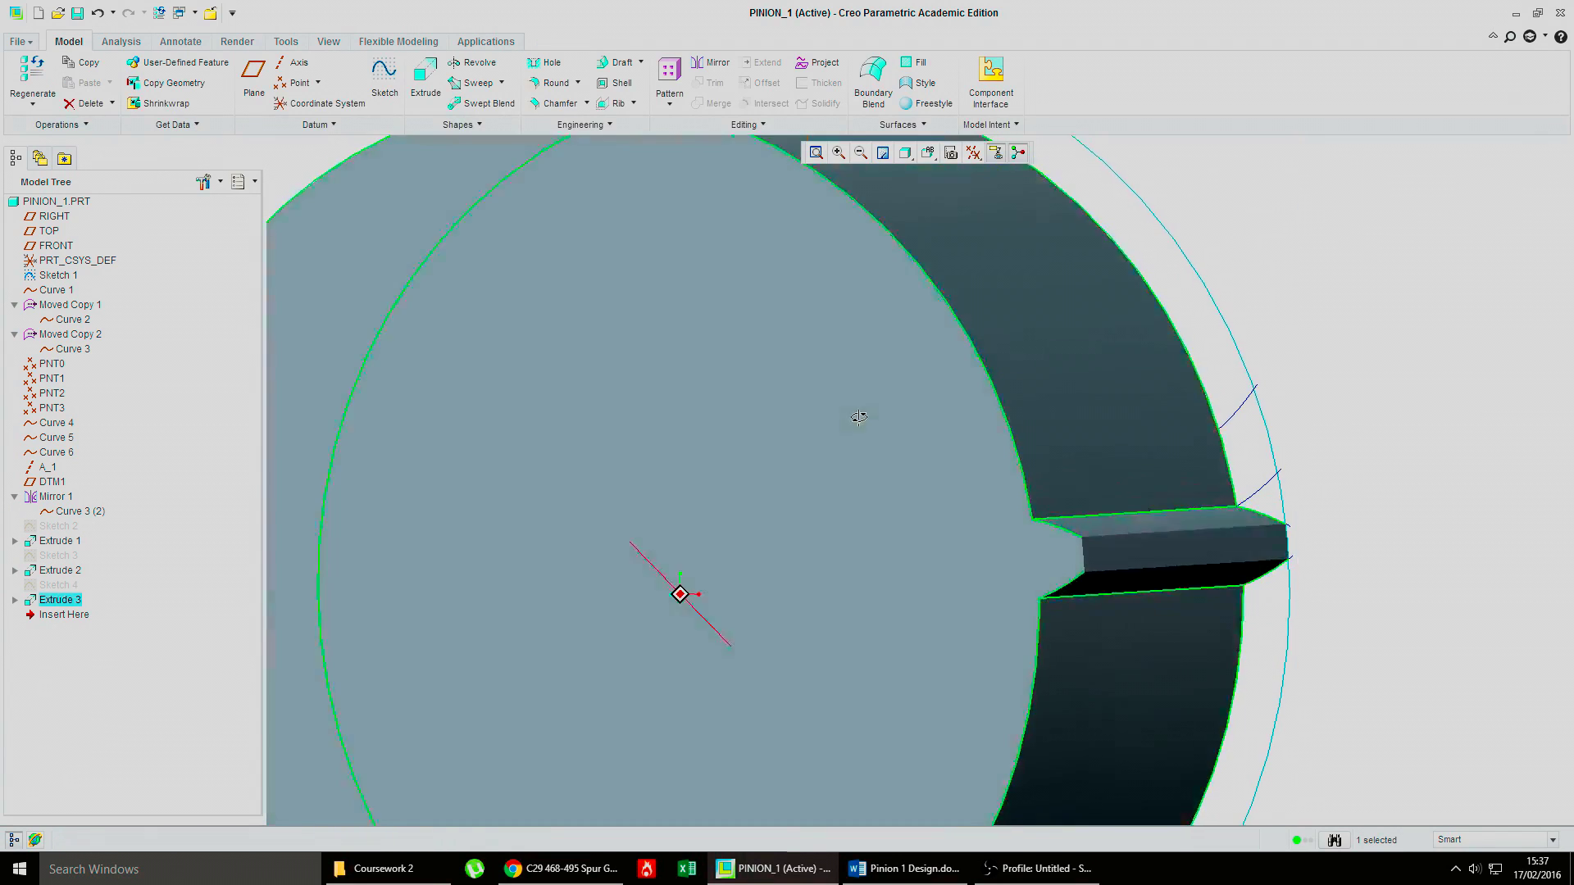
# Step: Redefine the root region extrusion, Extrude 2, so that it removes material instead of adding it
pyautogui.click(928, 152)
pyautogui.click(948, 236)
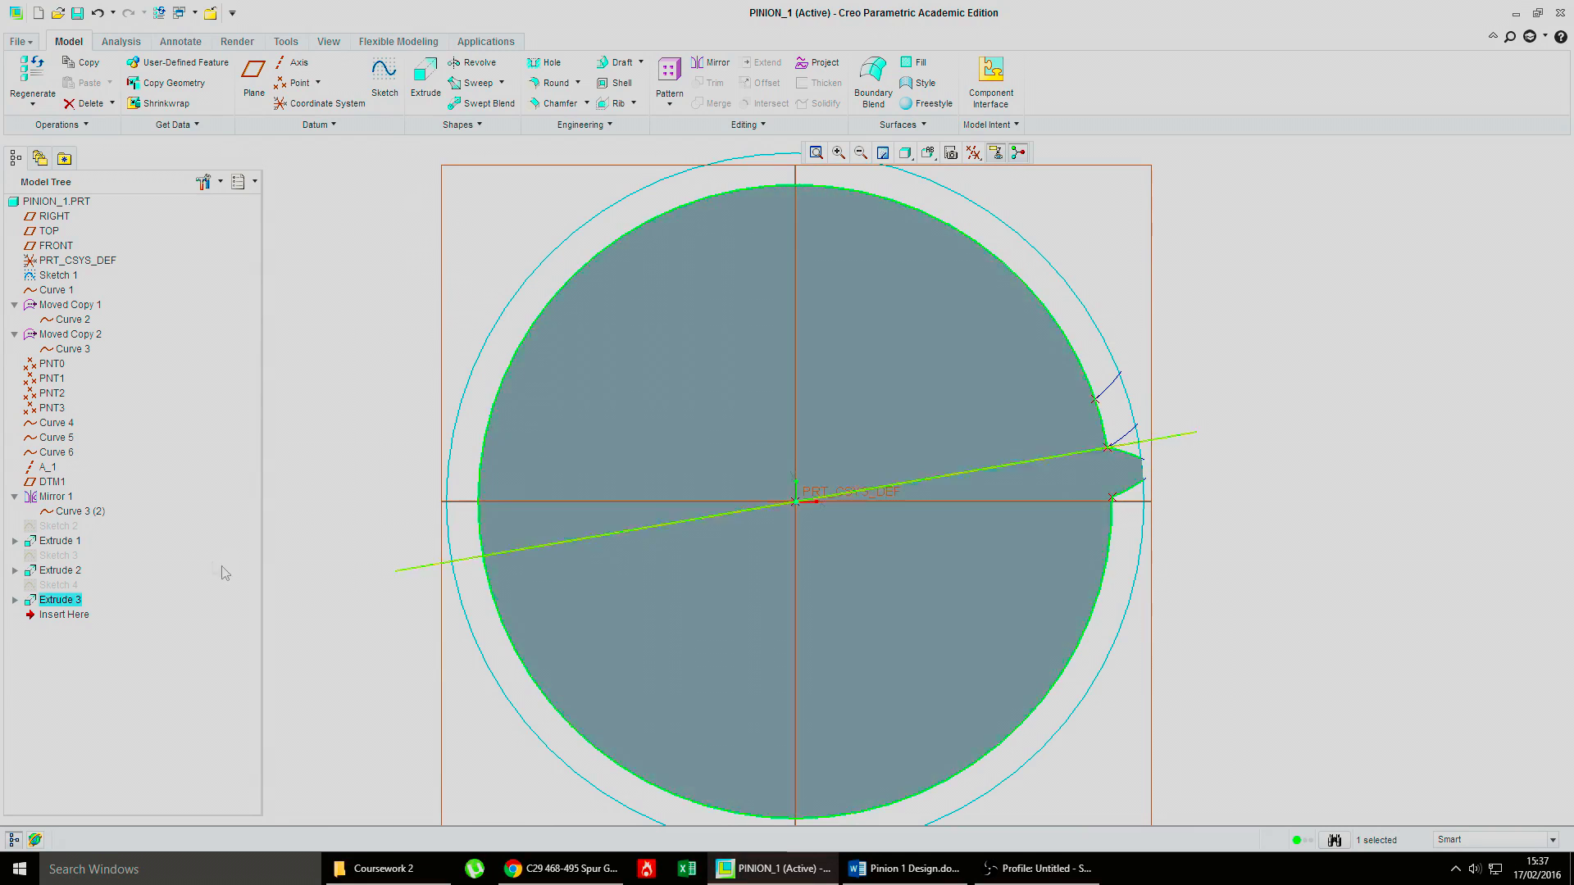
pyautogui.click(58, 571)
pyautogui.rightClick(54, 574)
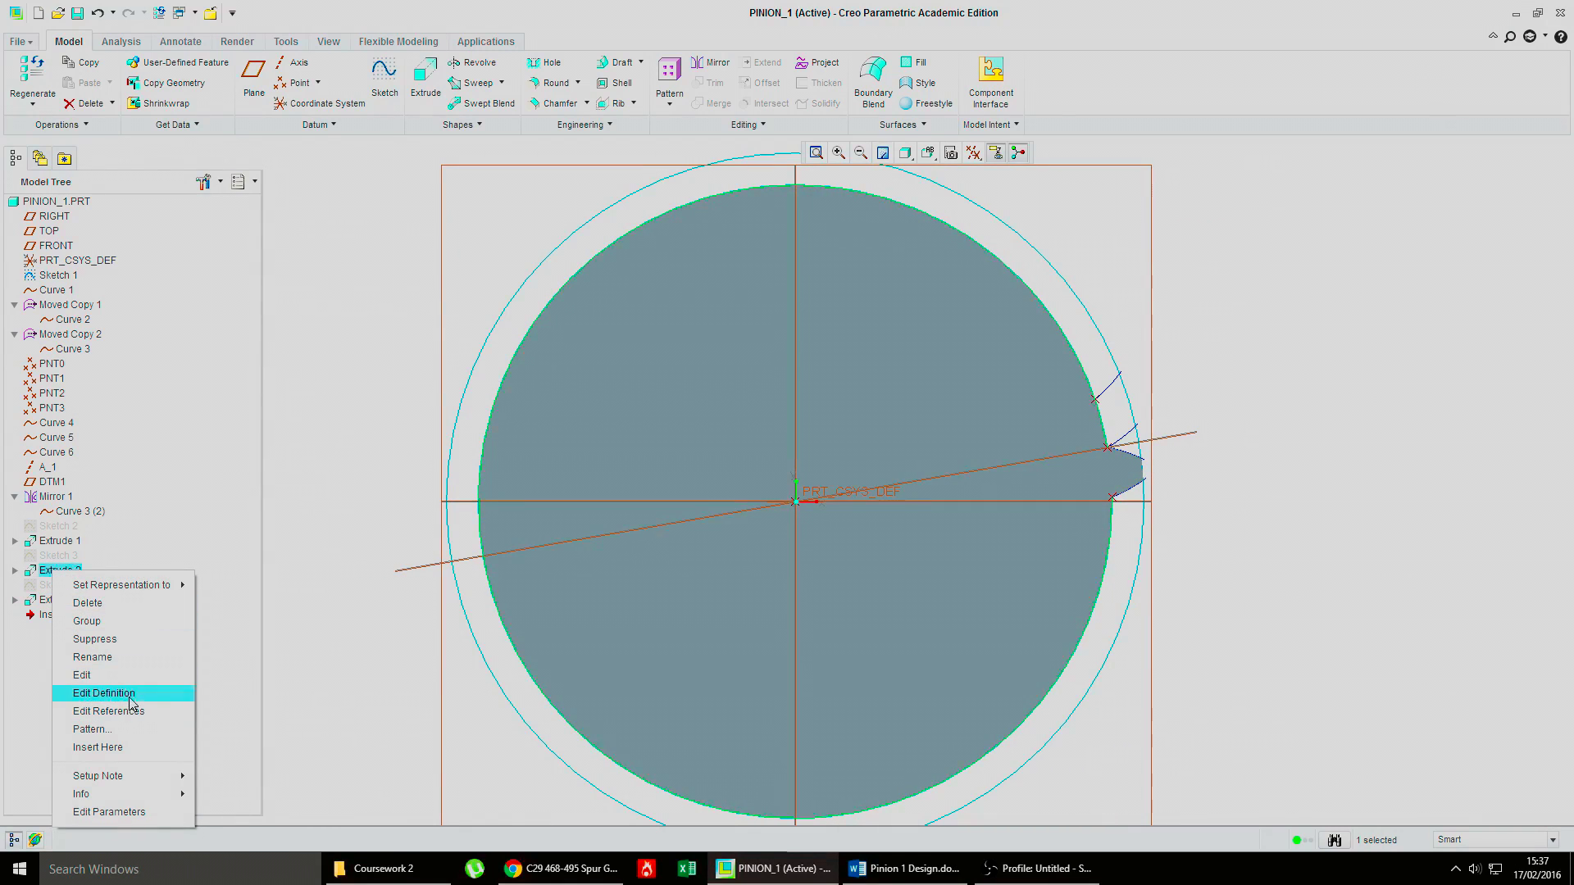
pyautogui.click(104, 693)
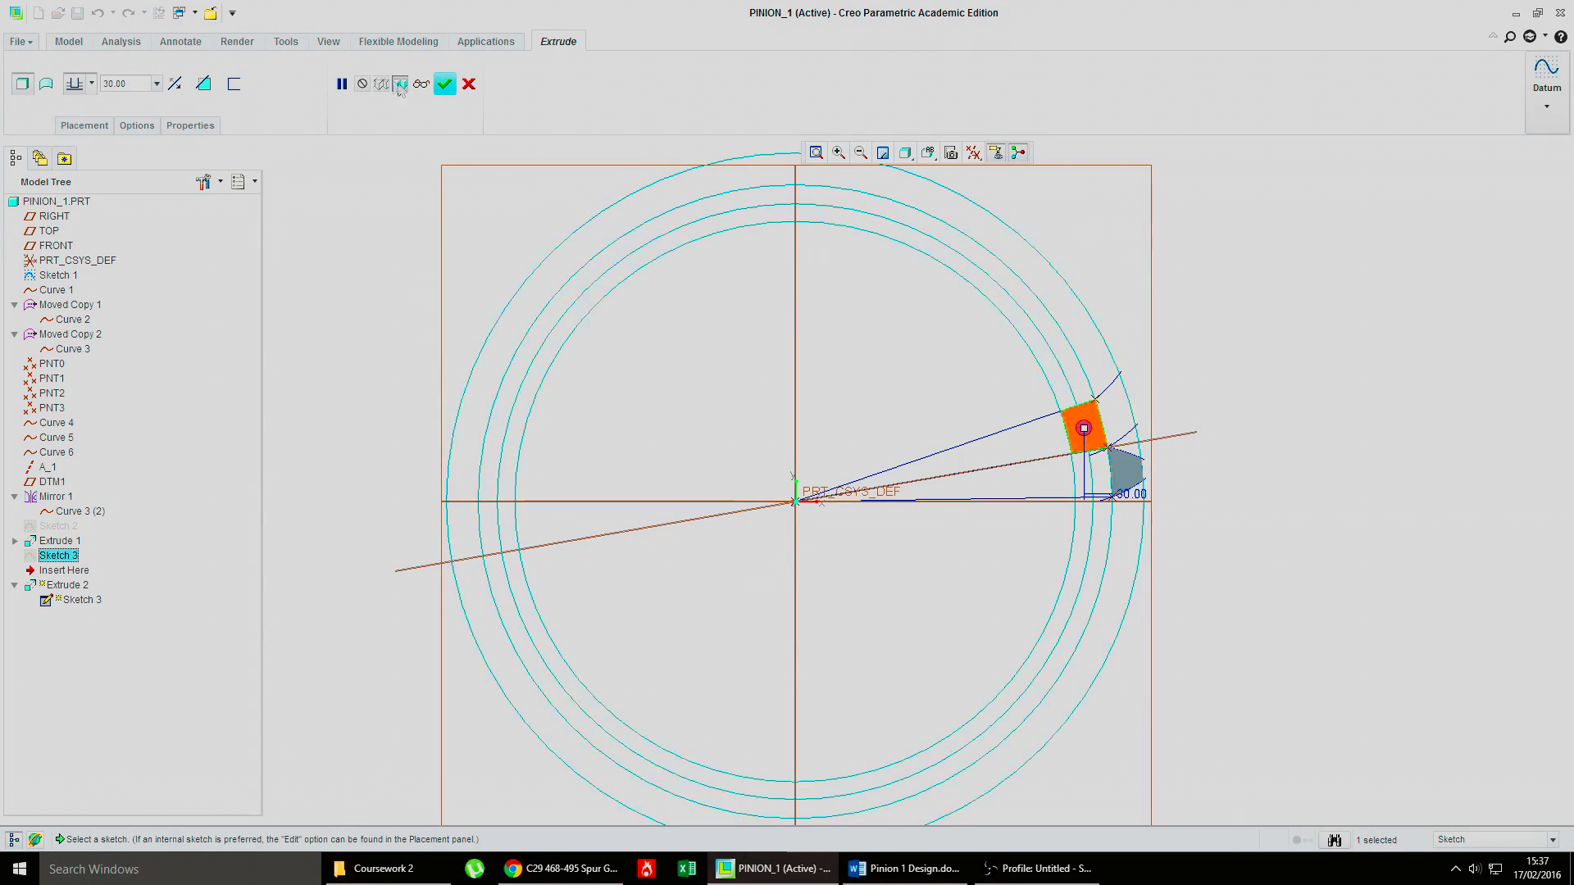
pyautogui.click(203, 83)
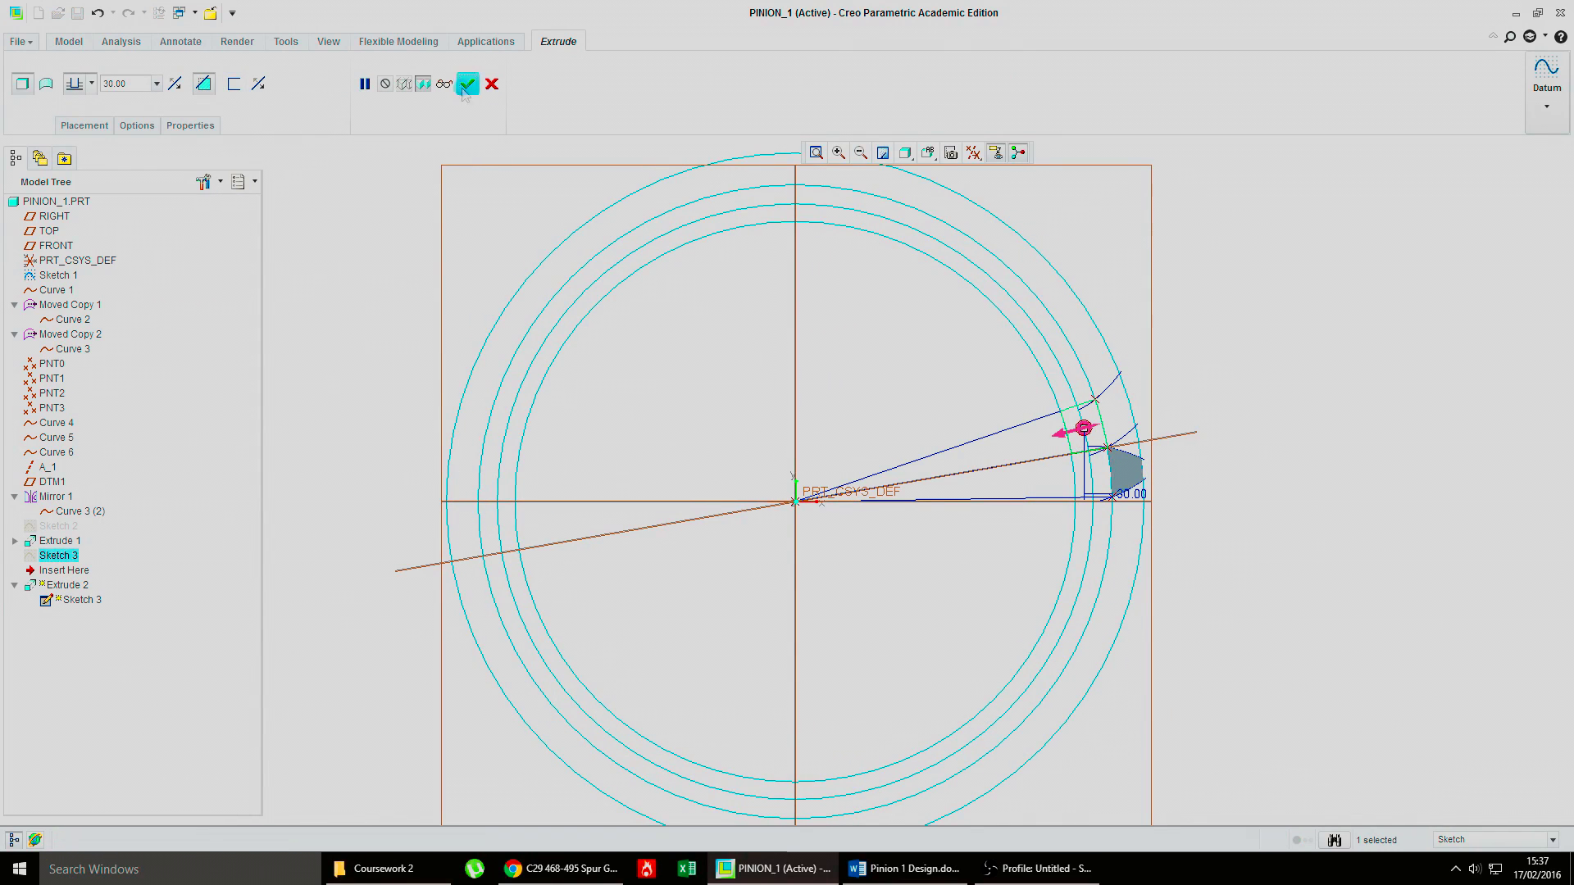
pyautogui.click(467, 87)
# Step: Reorder the features so the gear blank, Extrude 3, comes before the root region cut, Extrude 2
pyautogui.click(1195, 428)
pyautogui.moveTo(1194, 428); pyautogui.dragTo(1177, 423, button='middle')
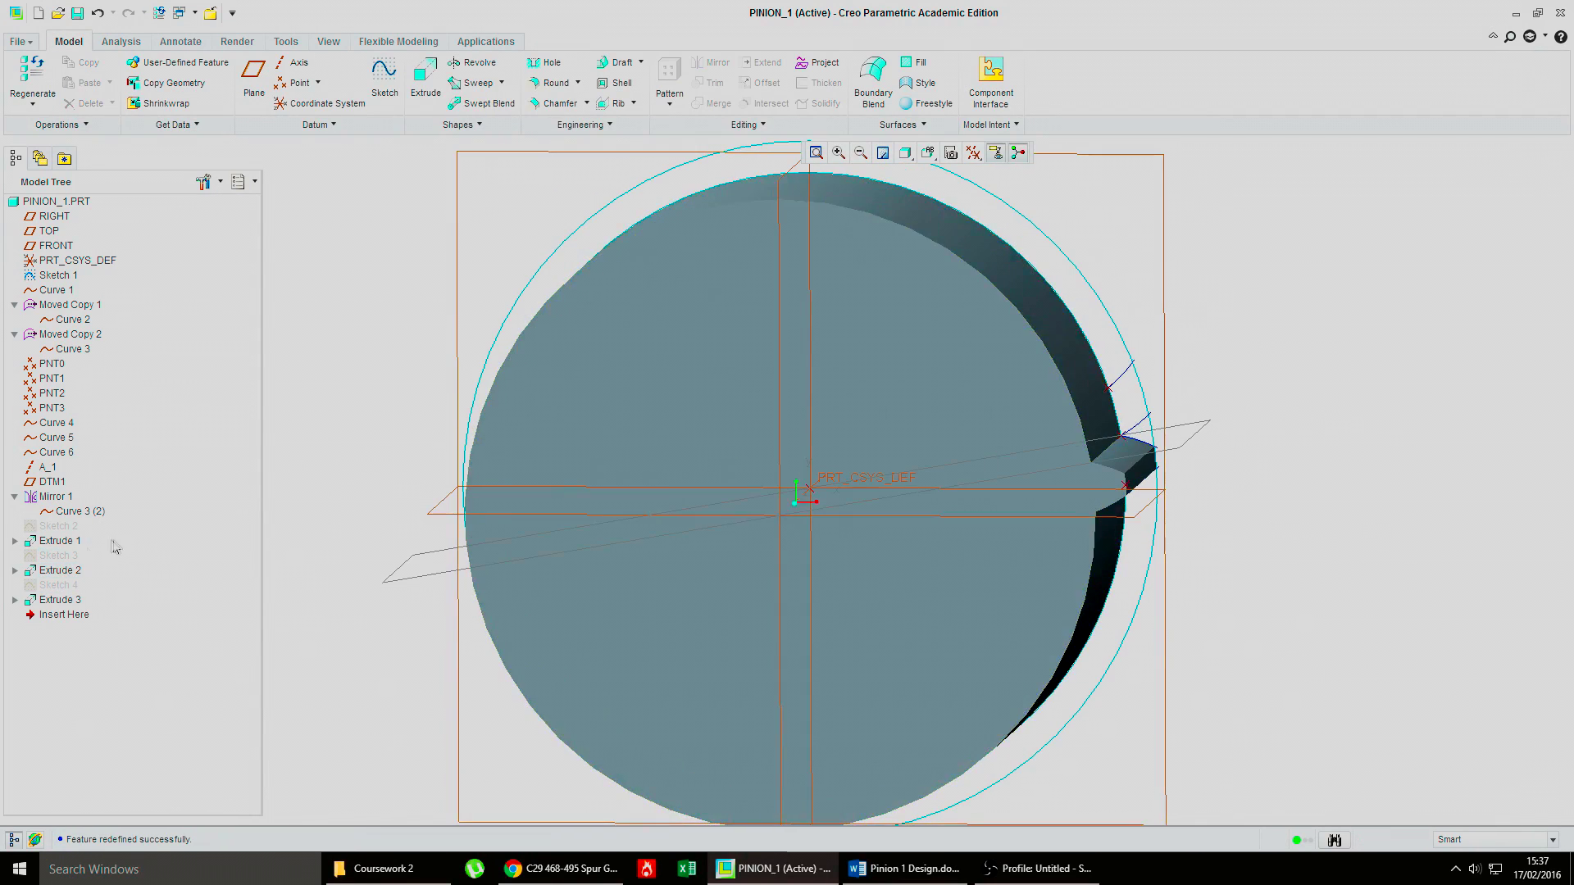
pyautogui.moveTo(59, 601); pyautogui.dragTo(51, 567)
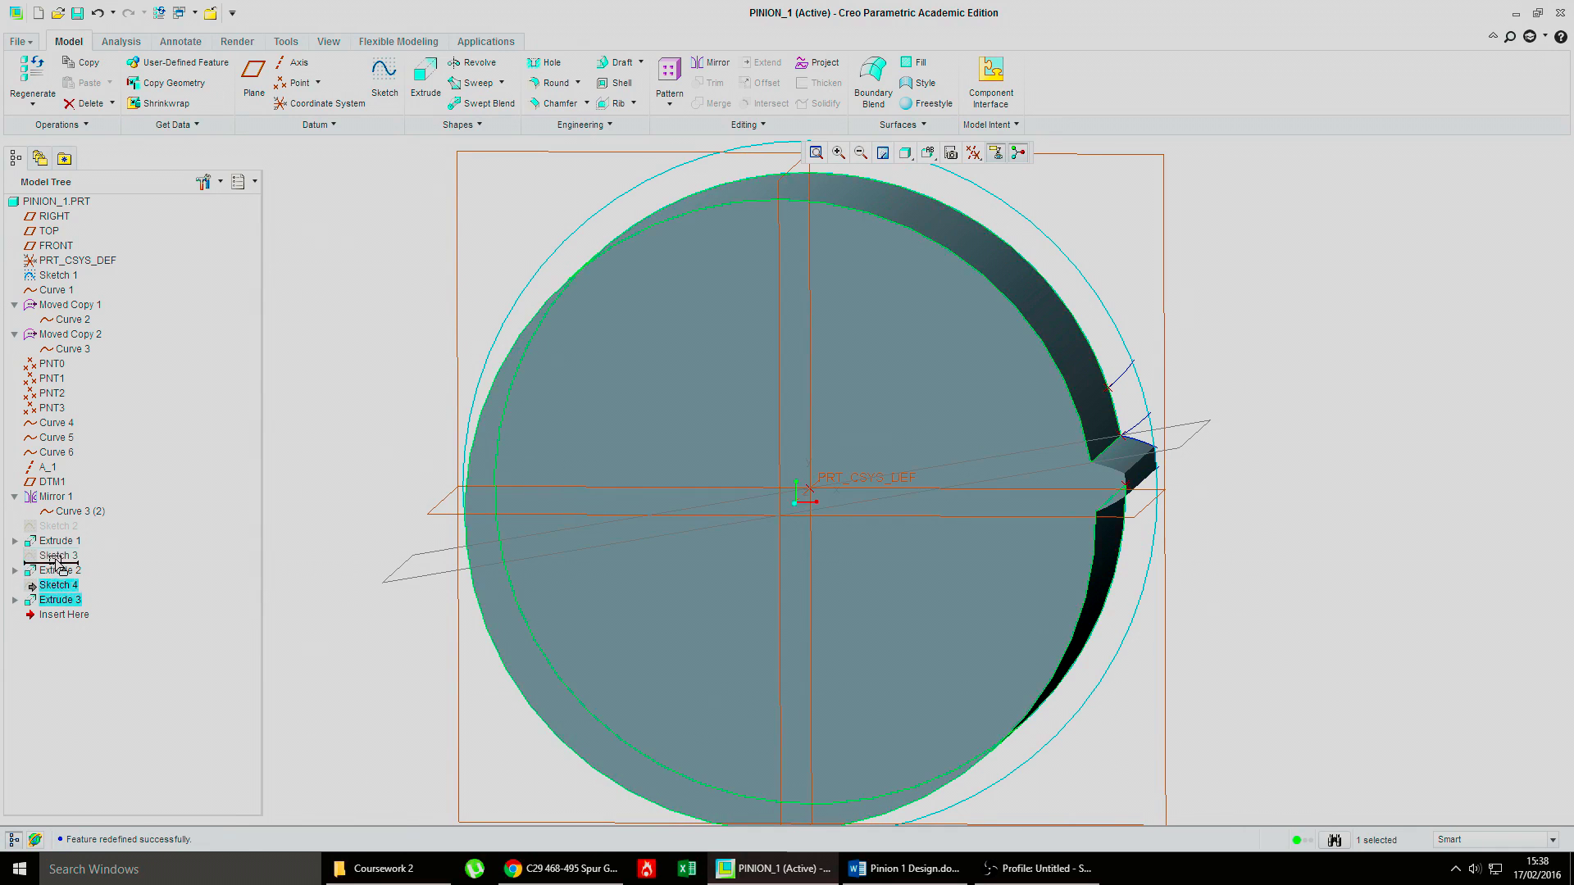
pyautogui.moveTo(1298, 358)
pyautogui.mouseDown(button='middle')
pyautogui.moveTo(1216, 439)
pyautogui.moveTo(1237, 439)
pyautogui.moveTo(1198, 446)
pyautogui.moveTo(1222, 439)
pyautogui.mouseUp(button='middle')
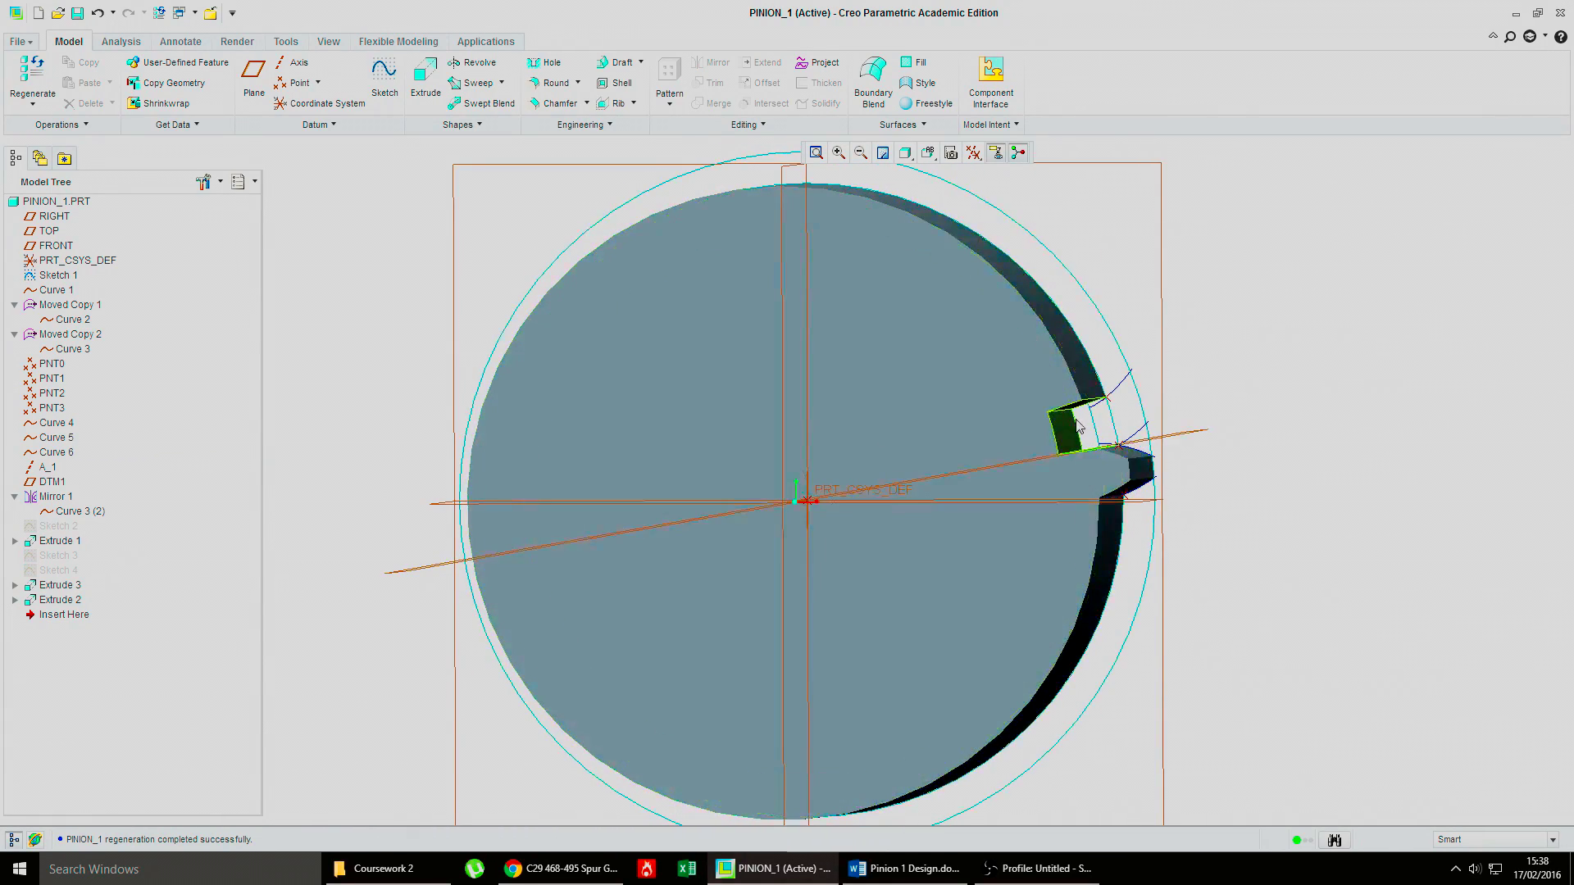
pyautogui.moveTo(1222, 443)
pyautogui.mouseDown(button='middle')
pyautogui.moveTo(1233, 433)
pyautogui.moveTo(1205, 451)
pyautogui.mouseUp(button='middle')
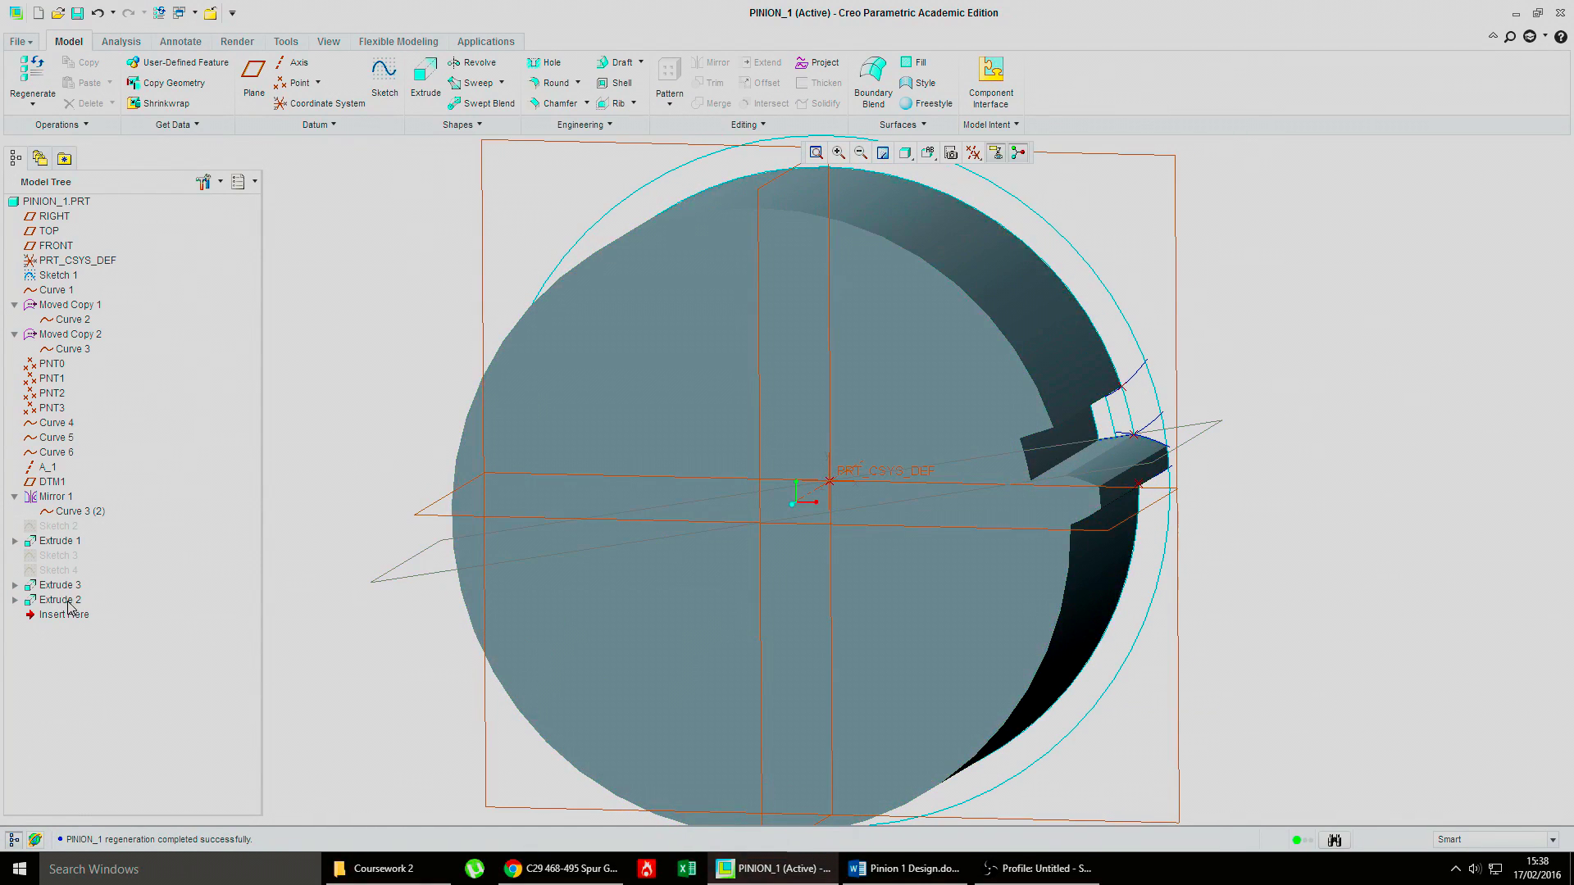
# Step: Pattern the tooth extrusion about axis A_1 with 20 instances spread over 360 degrees
pyautogui.click(64, 541)
pyautogui.moveTo(1279, 533); pyautogui.dragTo(1306, 569, button='middle')
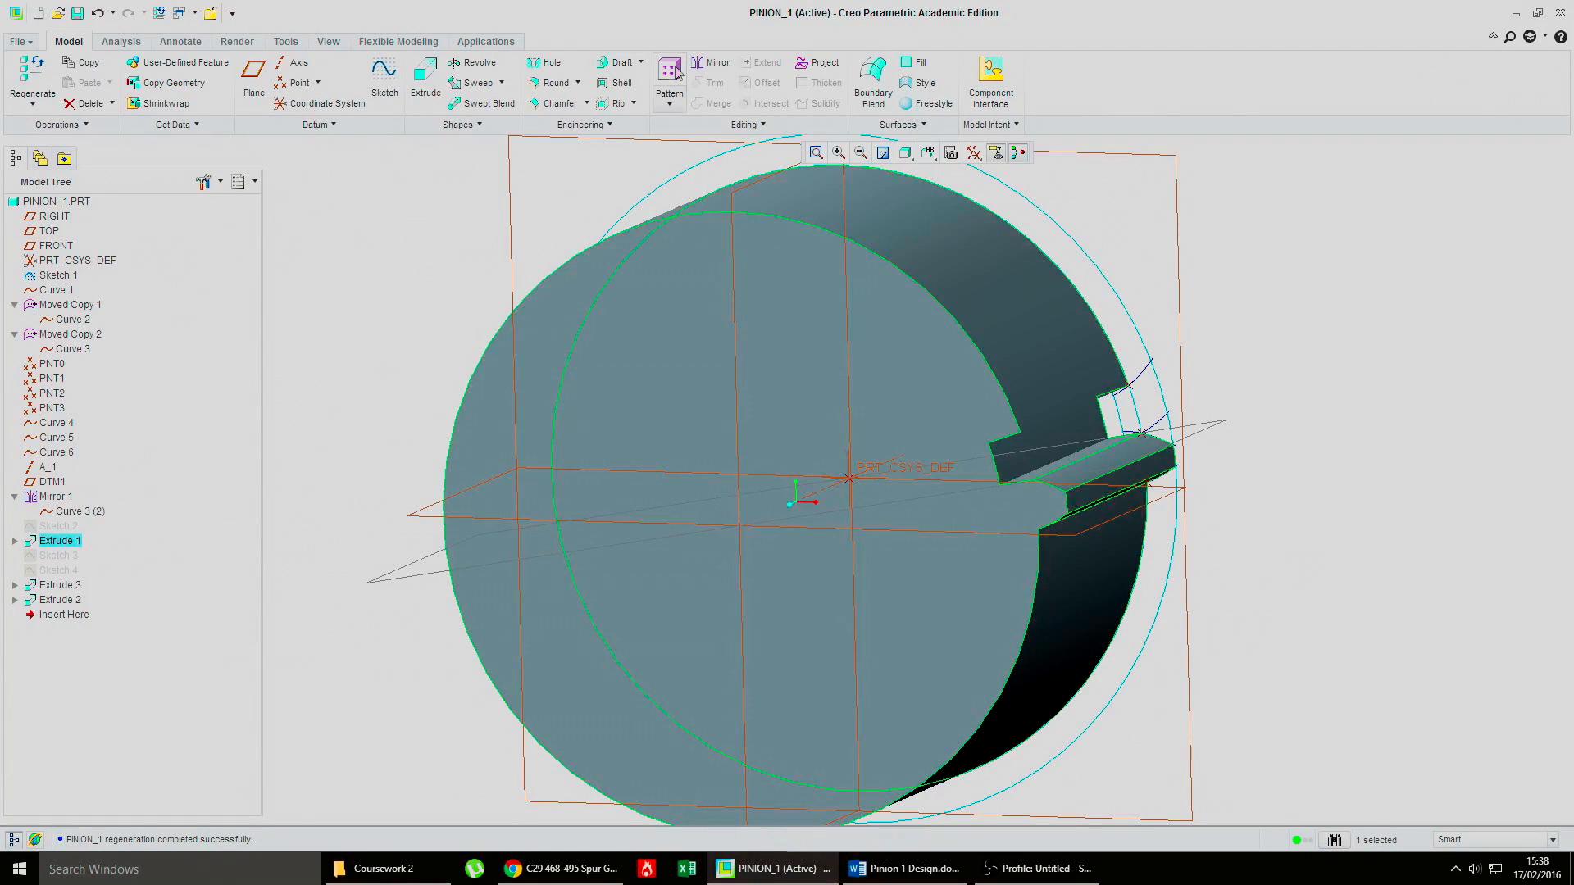
pyautogui.click(669, 78)
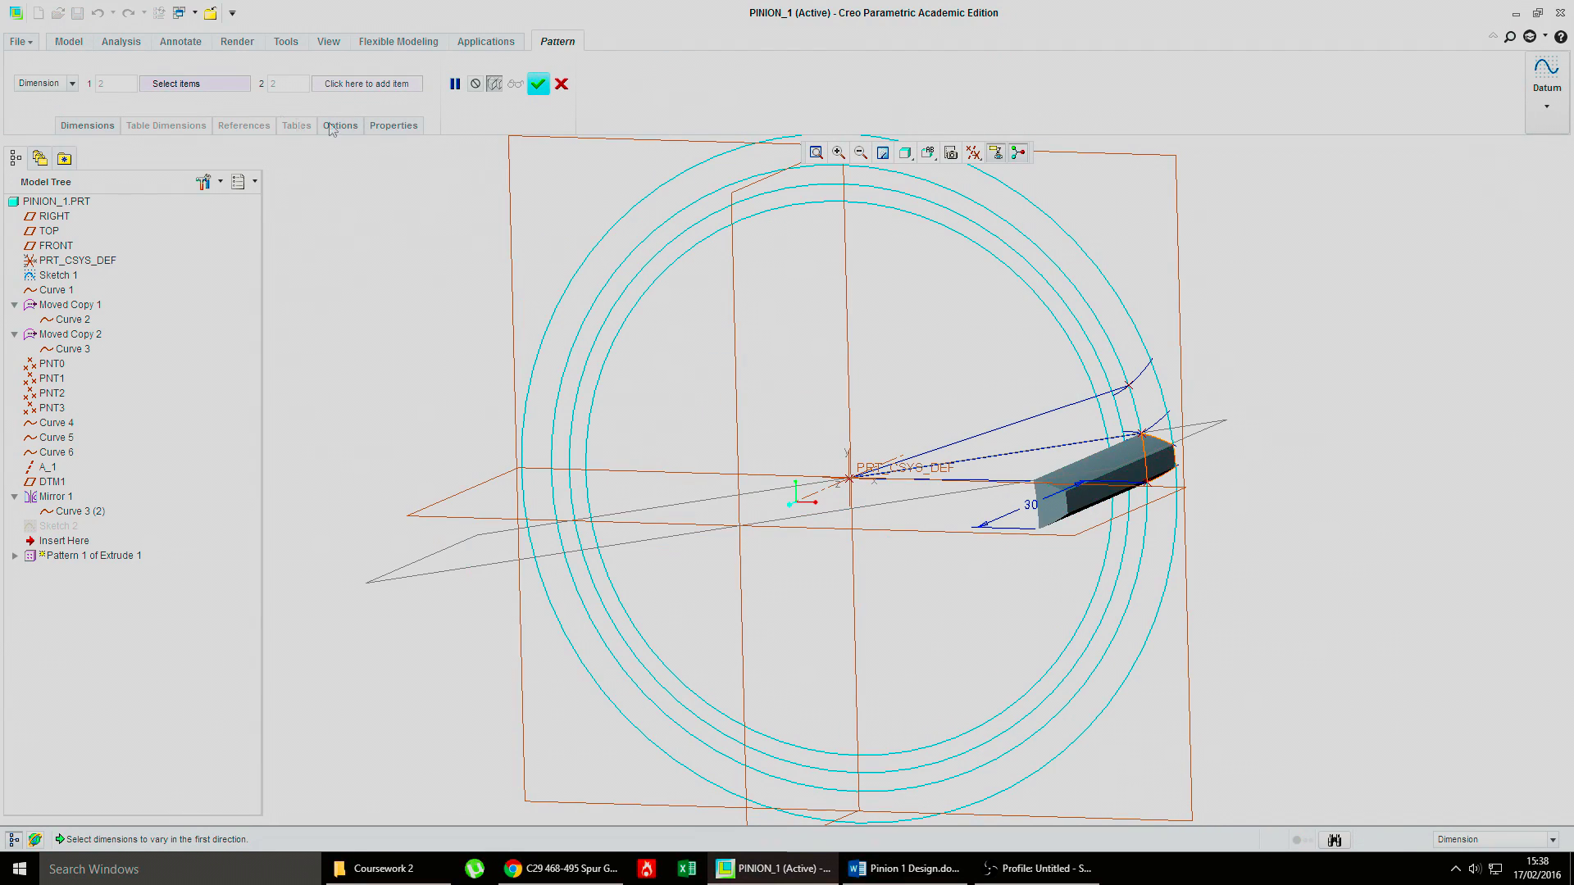
pyautogui.click(71, 83)
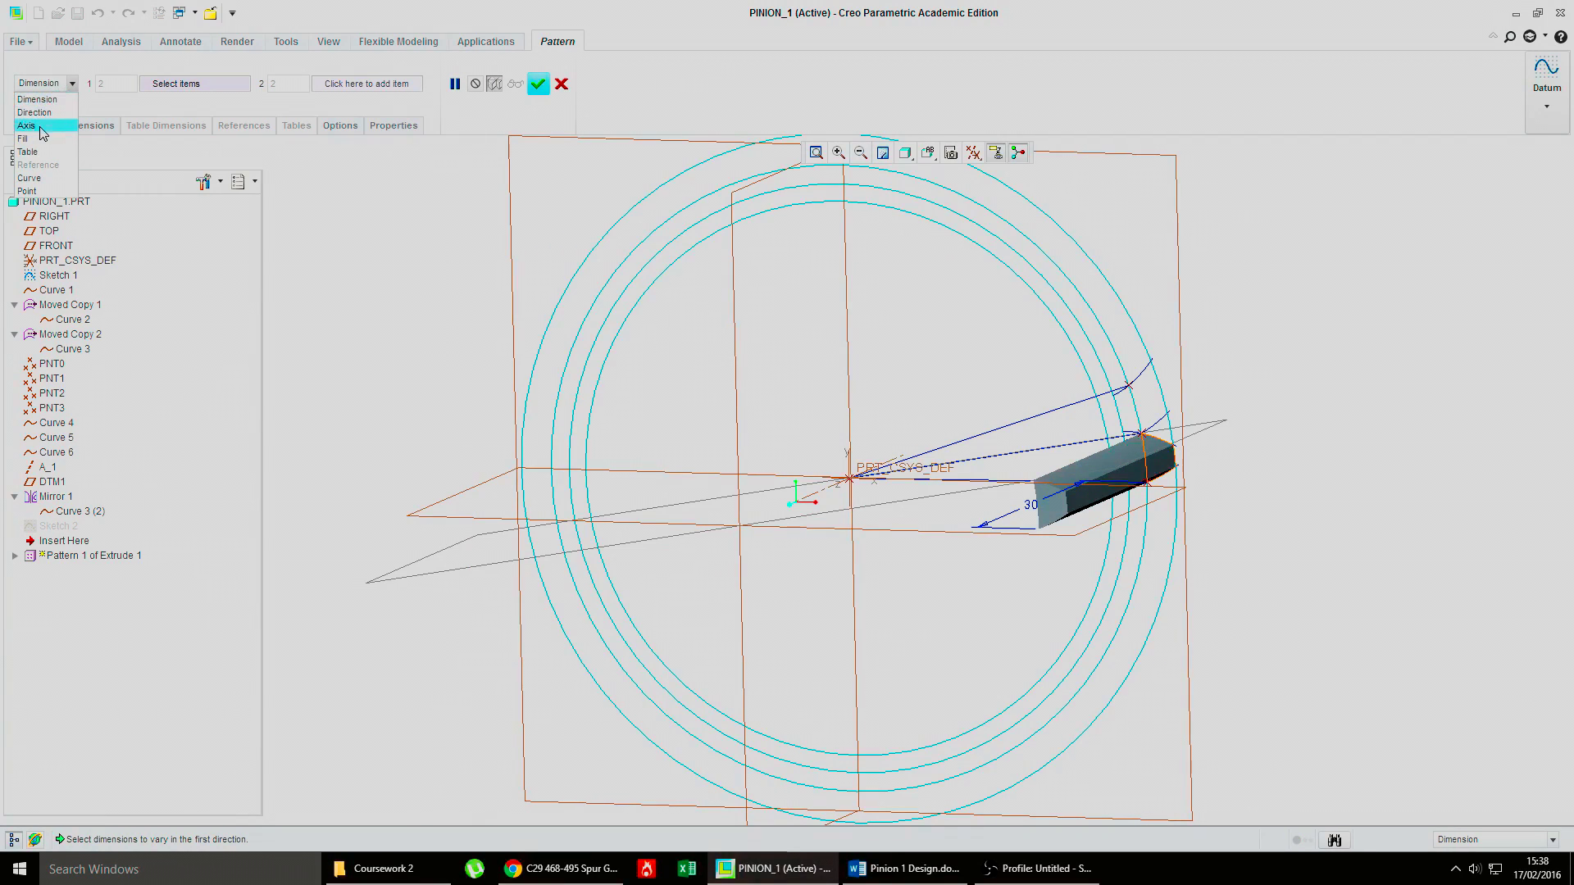
pyautogui.click(33, 127)
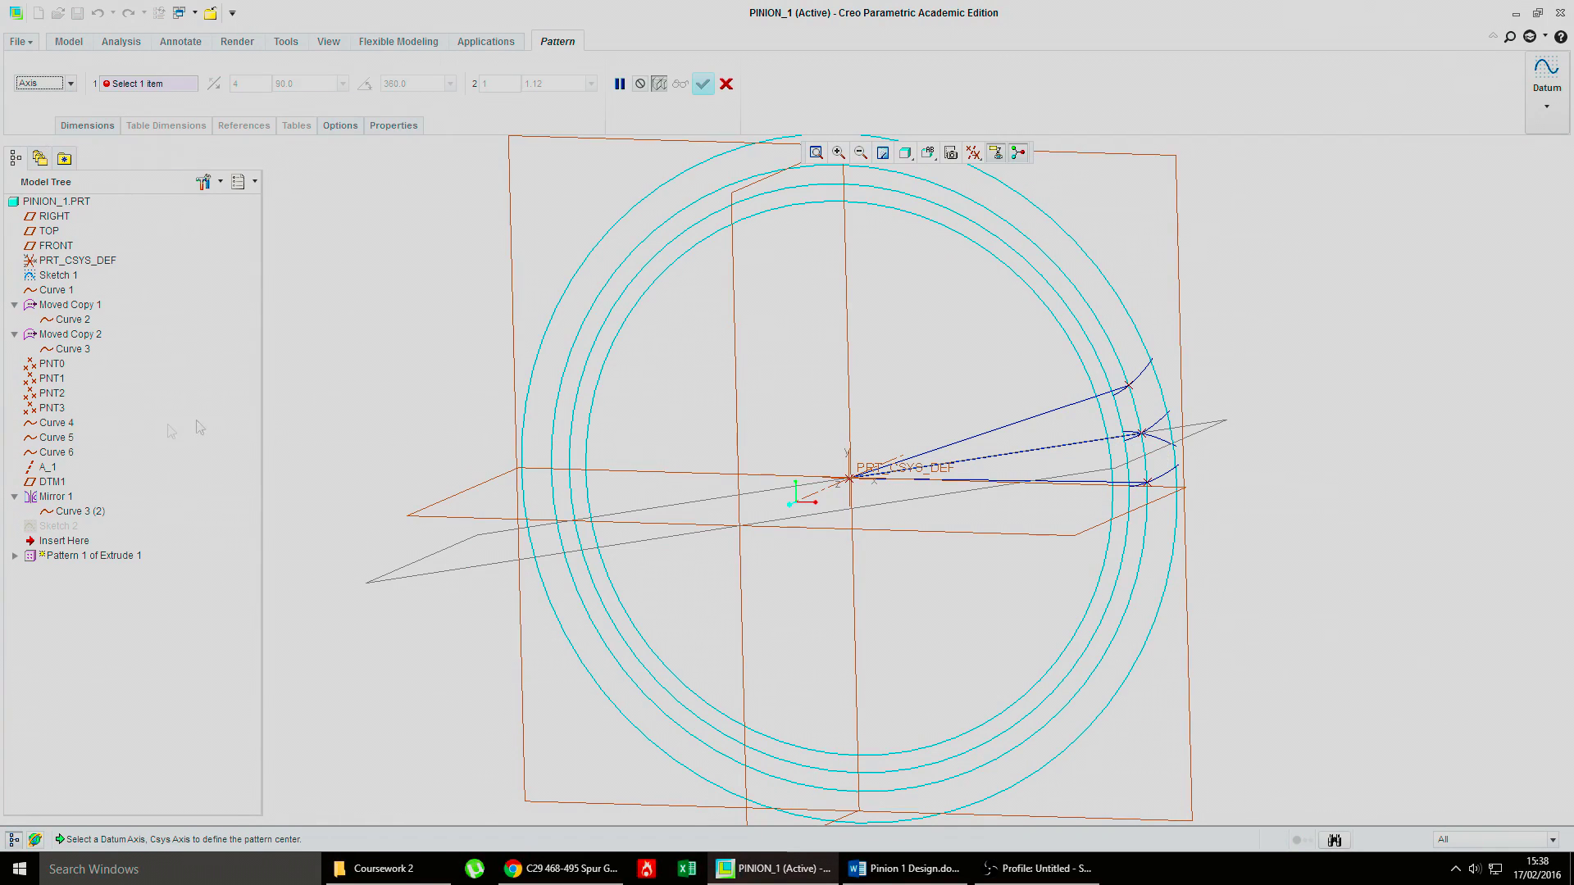
pyautogui.click(45, 467)
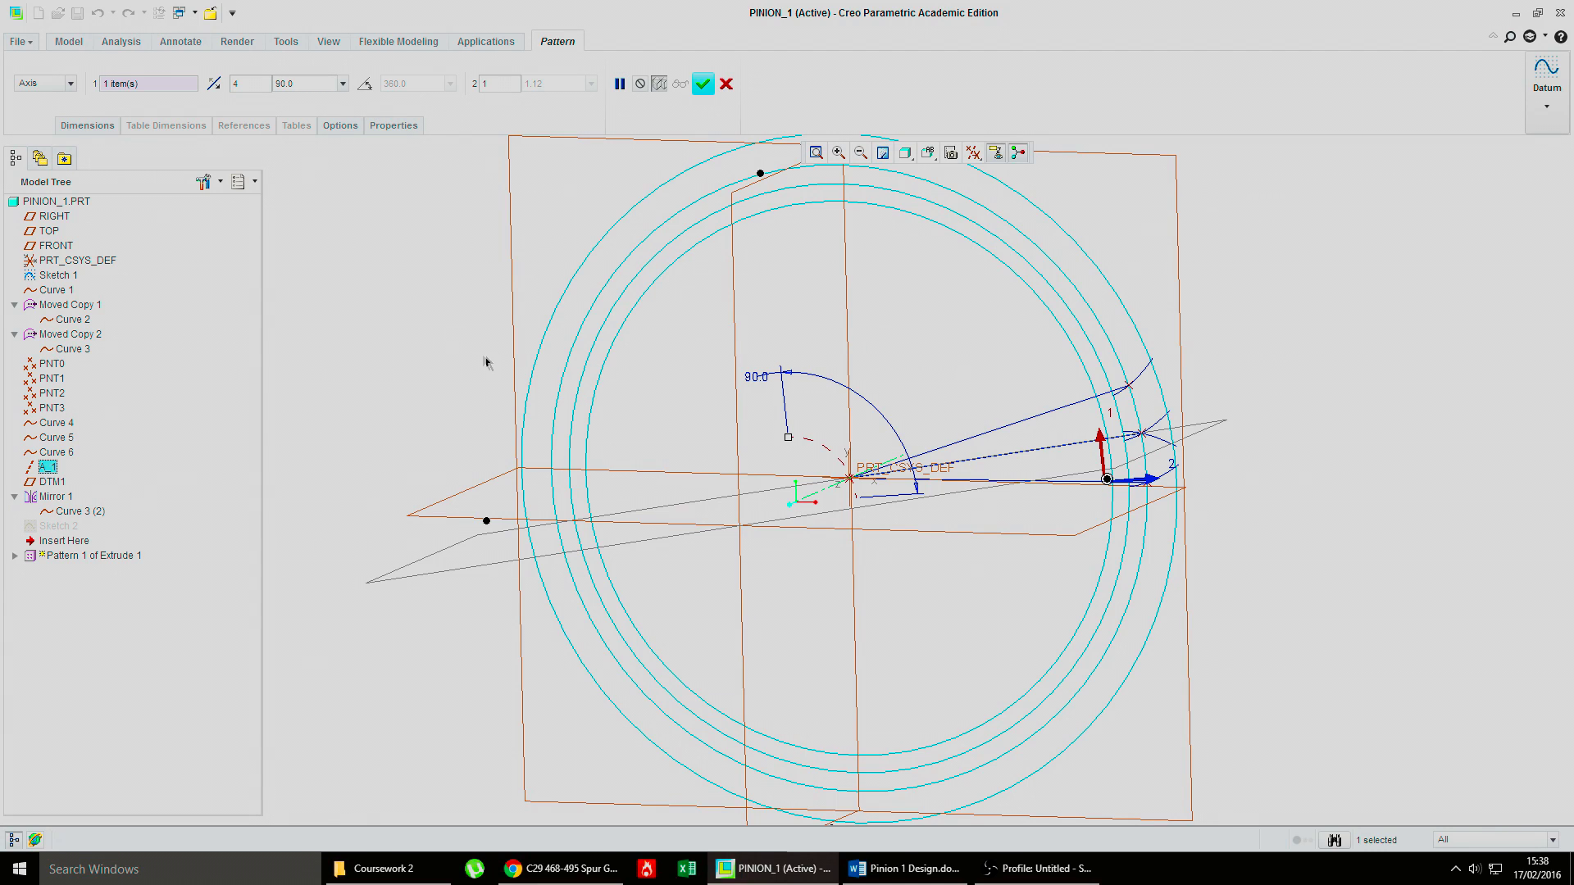
pyautogui.doubleClick(236, 83)
pyautogui.write('3')
pyautogui.click(366, 84)
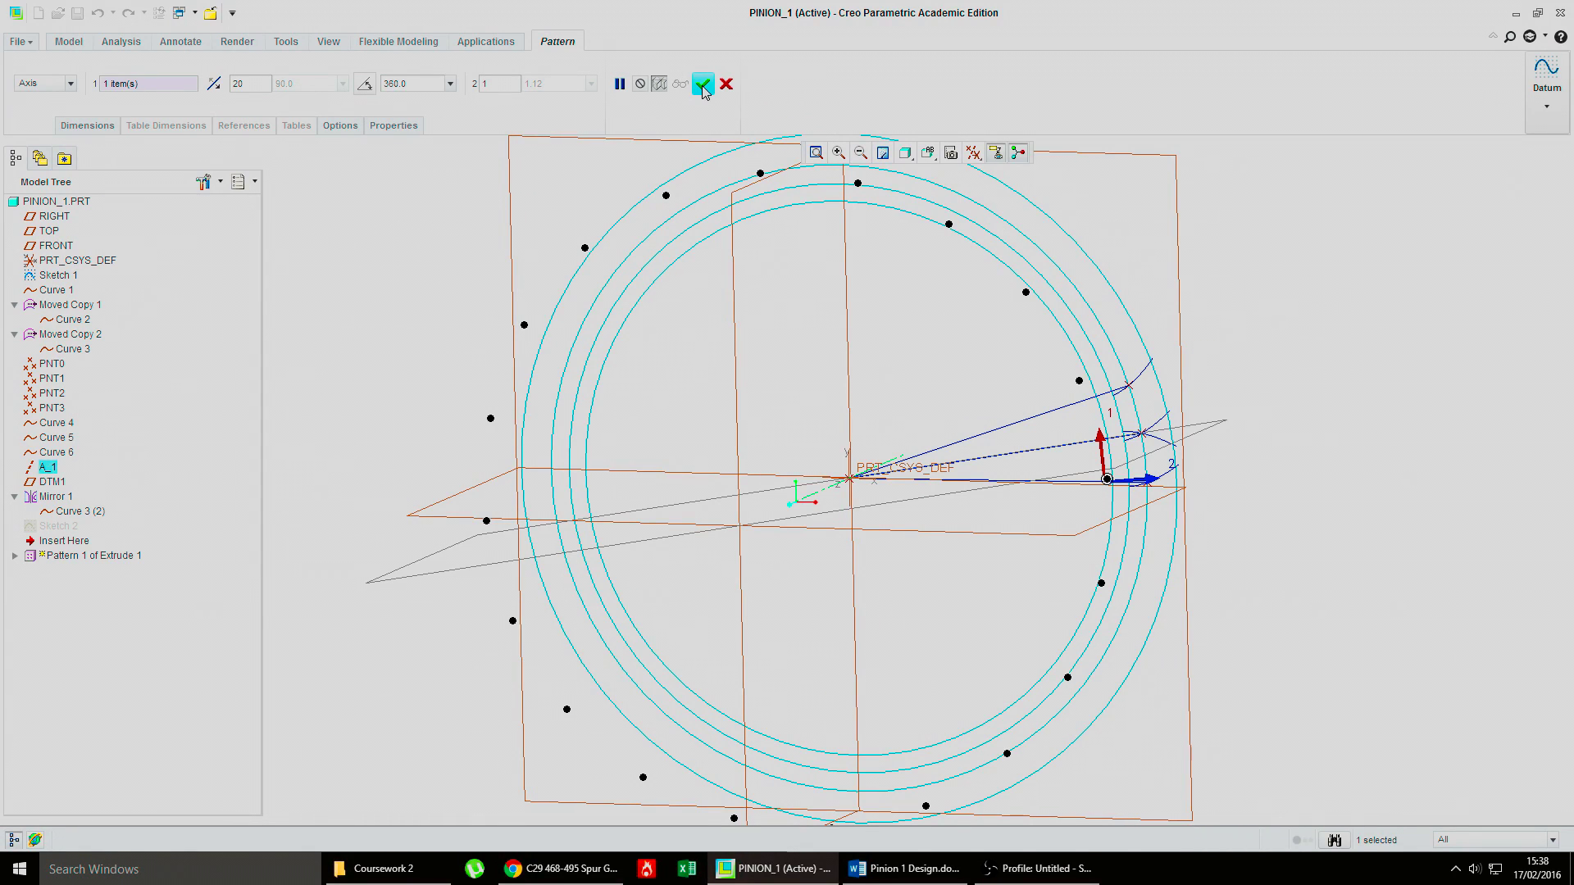
pyautogui.click(703, 85)
# Step: Begin an axis pattern of the root cut, Extrude 2, using axis A_1 as the pattern centre
pyautogui.moveTo(1061, 431); pyautogui.dragTo(1282, 355, button='middle')
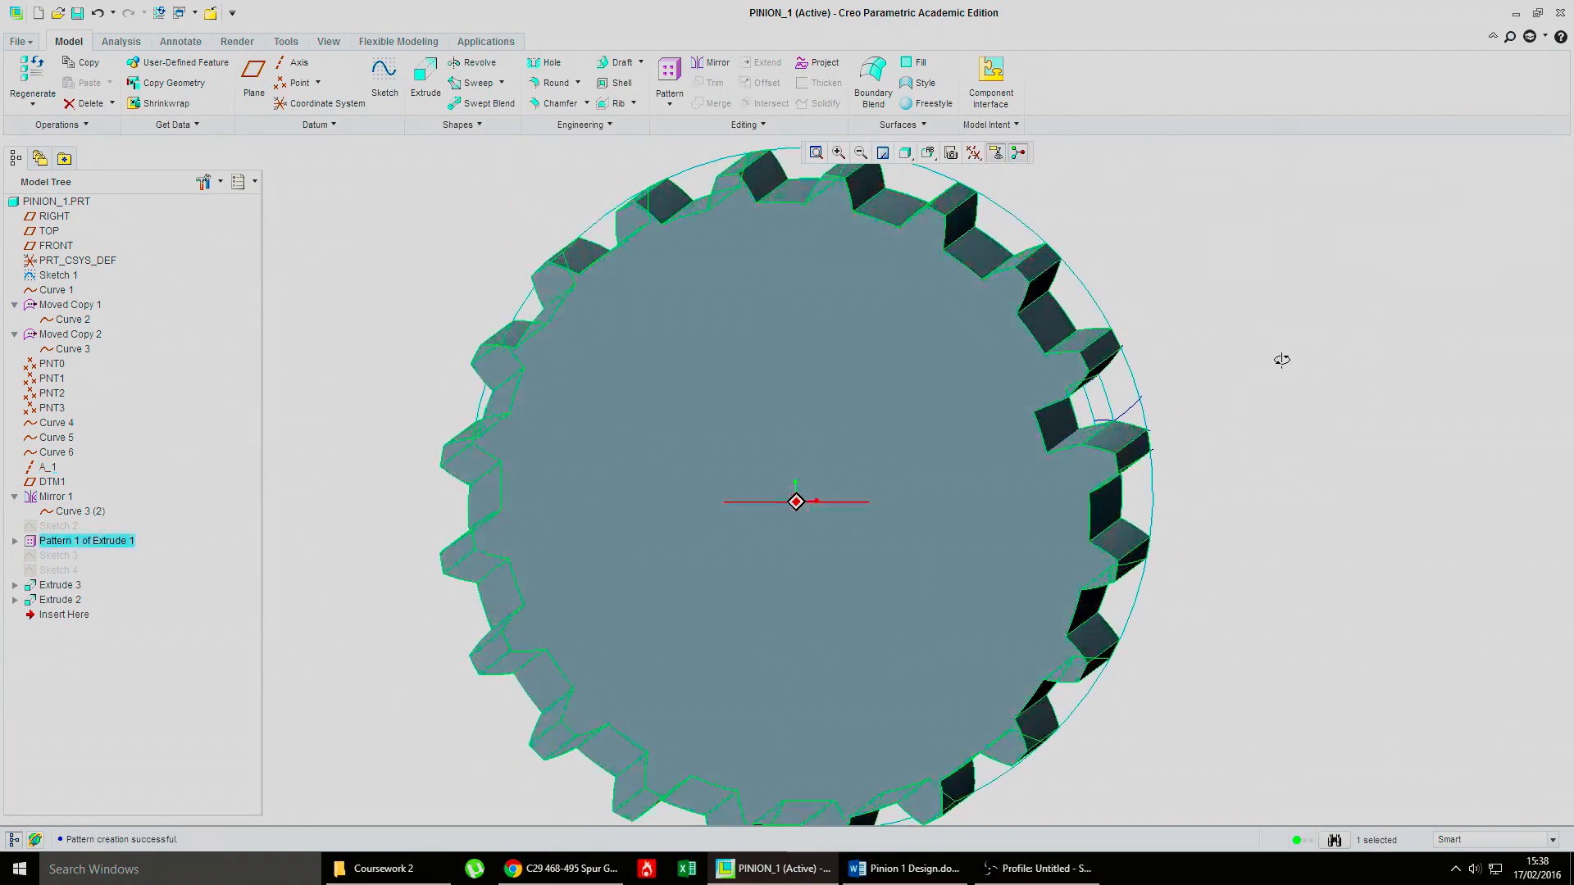
pyautogui.click(59, 585)
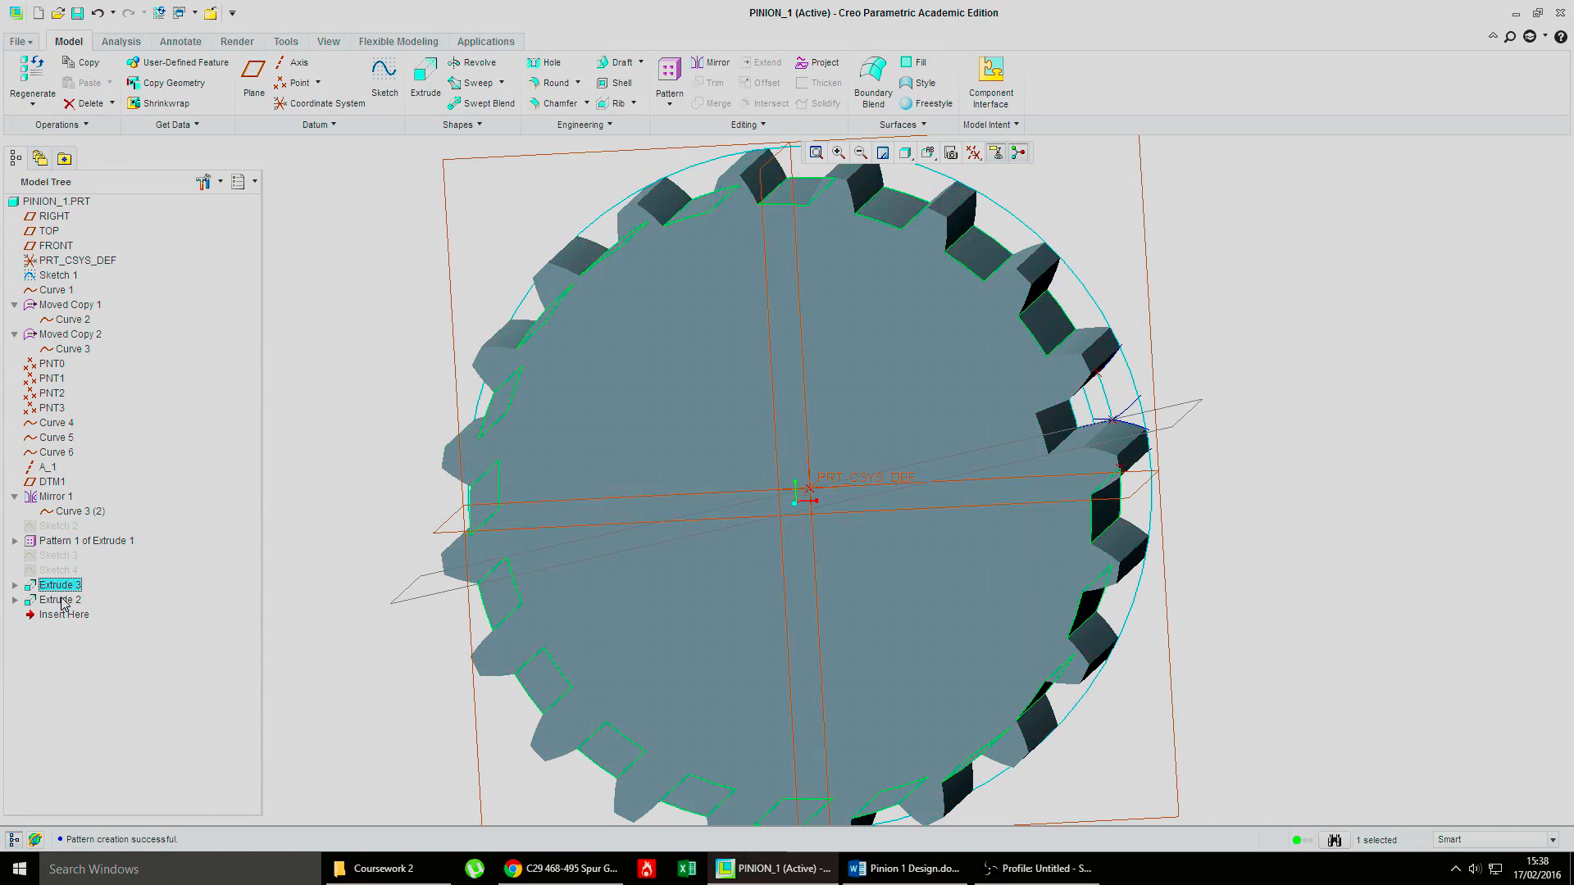
pyautogui.click(63, 601)
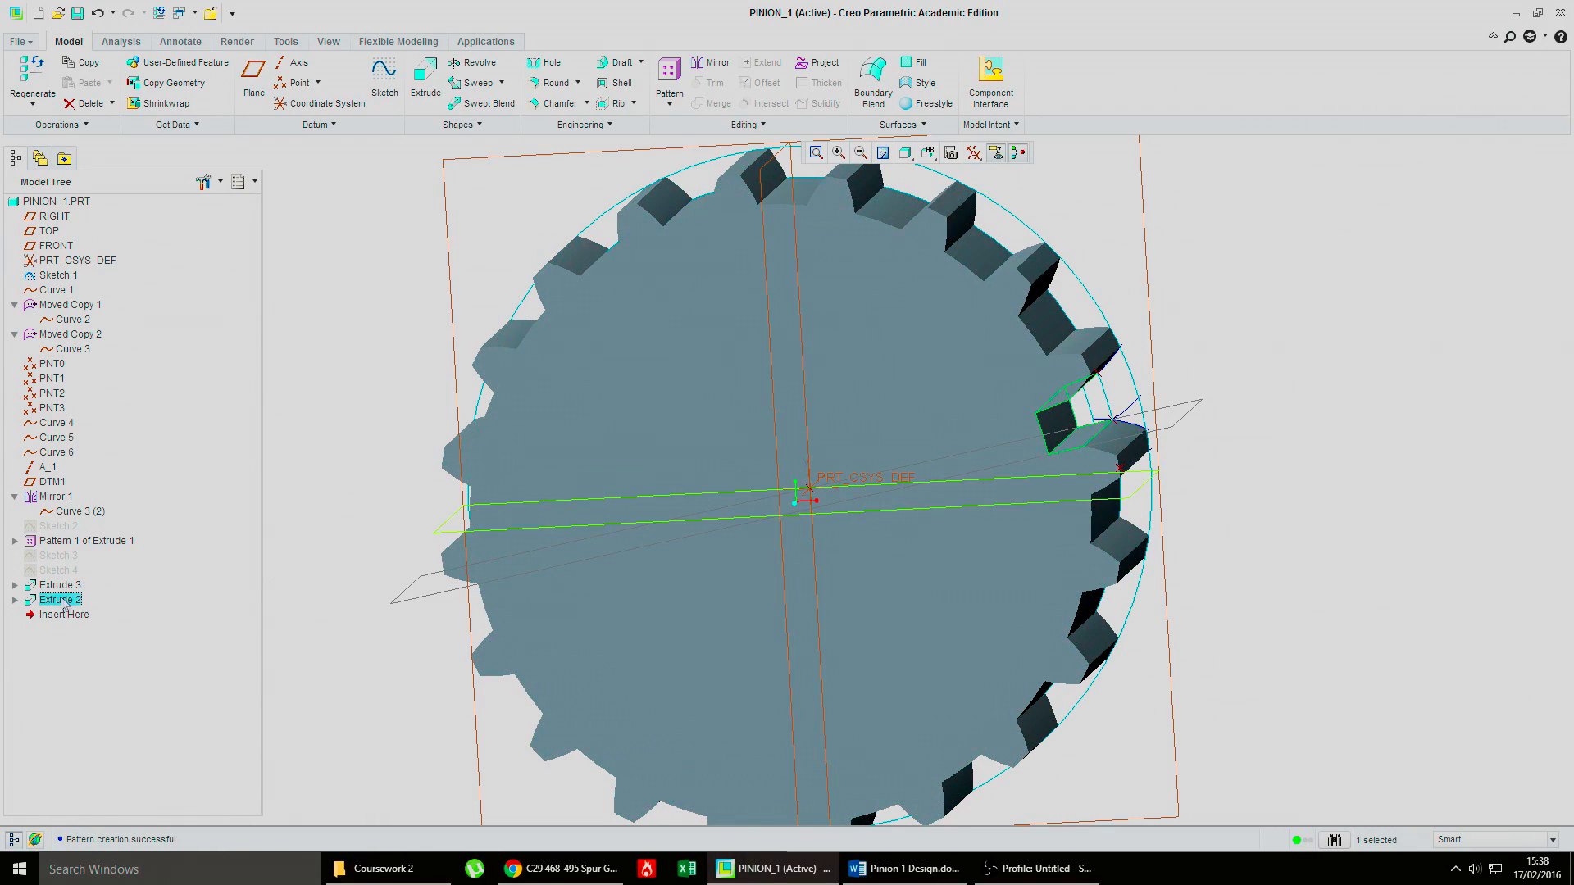
pyautogui.moveTo(459, 533)
pyautogui.mouseDown(button='middle')
pyautogui.moveTo(516, 467)
pyautogui.moveTo(484, 524)
pyautogui.mouseUp(button='middle')
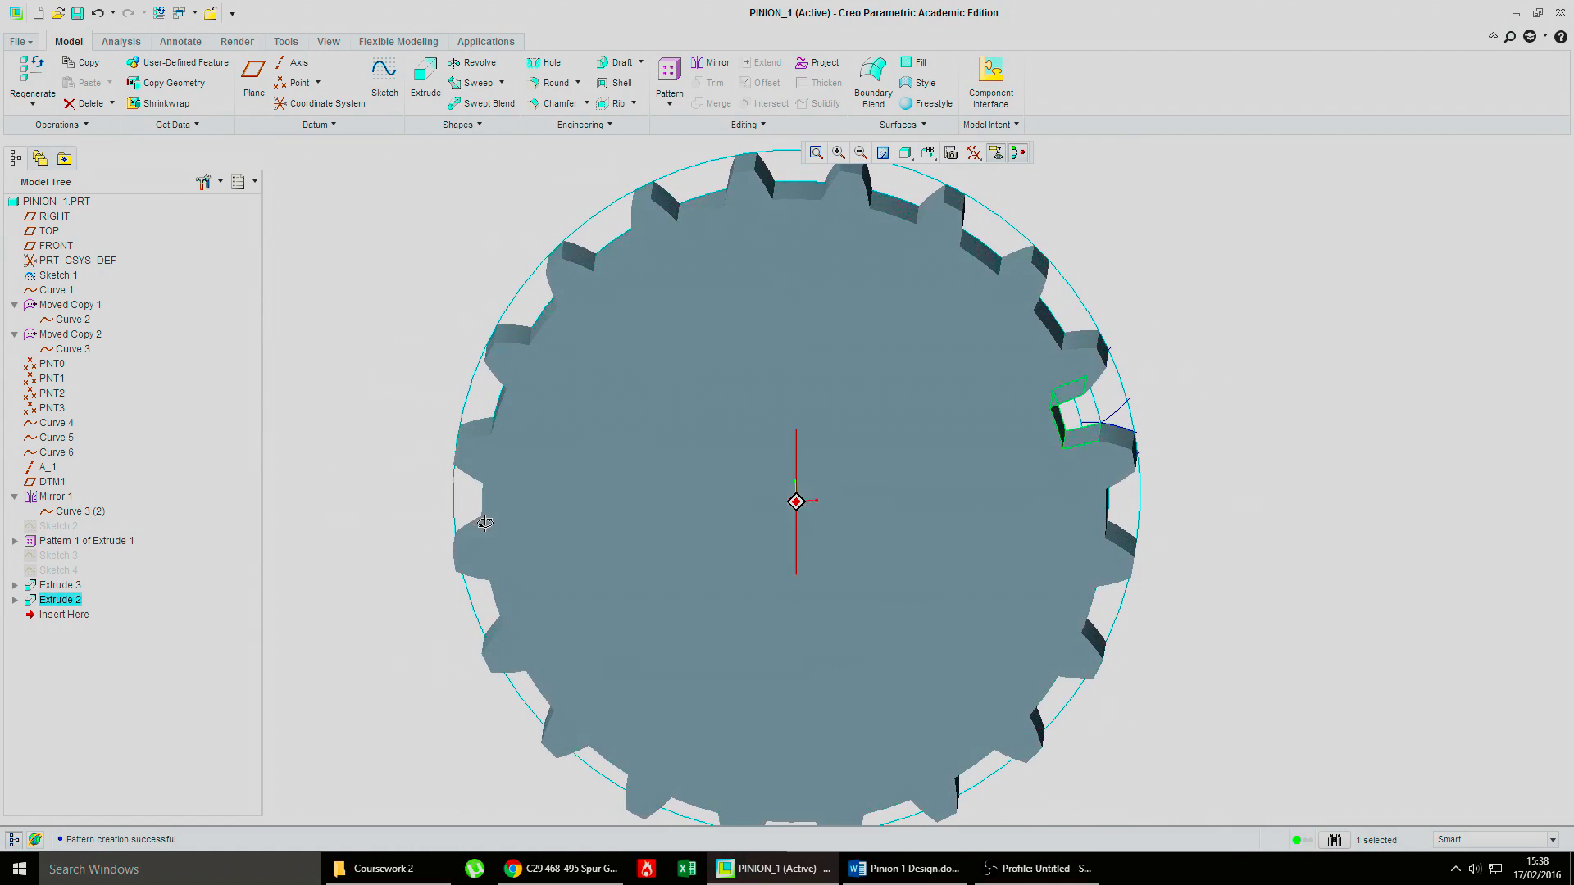
pyautogui.moveTo(1262, 503)
pyautogui.mouseDown(button='middle')
pyautogui.moveTo(1272, 481)
pyautogui.moveTo(1237, 492)
pyautogui.moveTo(1253, 490)
pyautogui.mouseUp(button='middle')
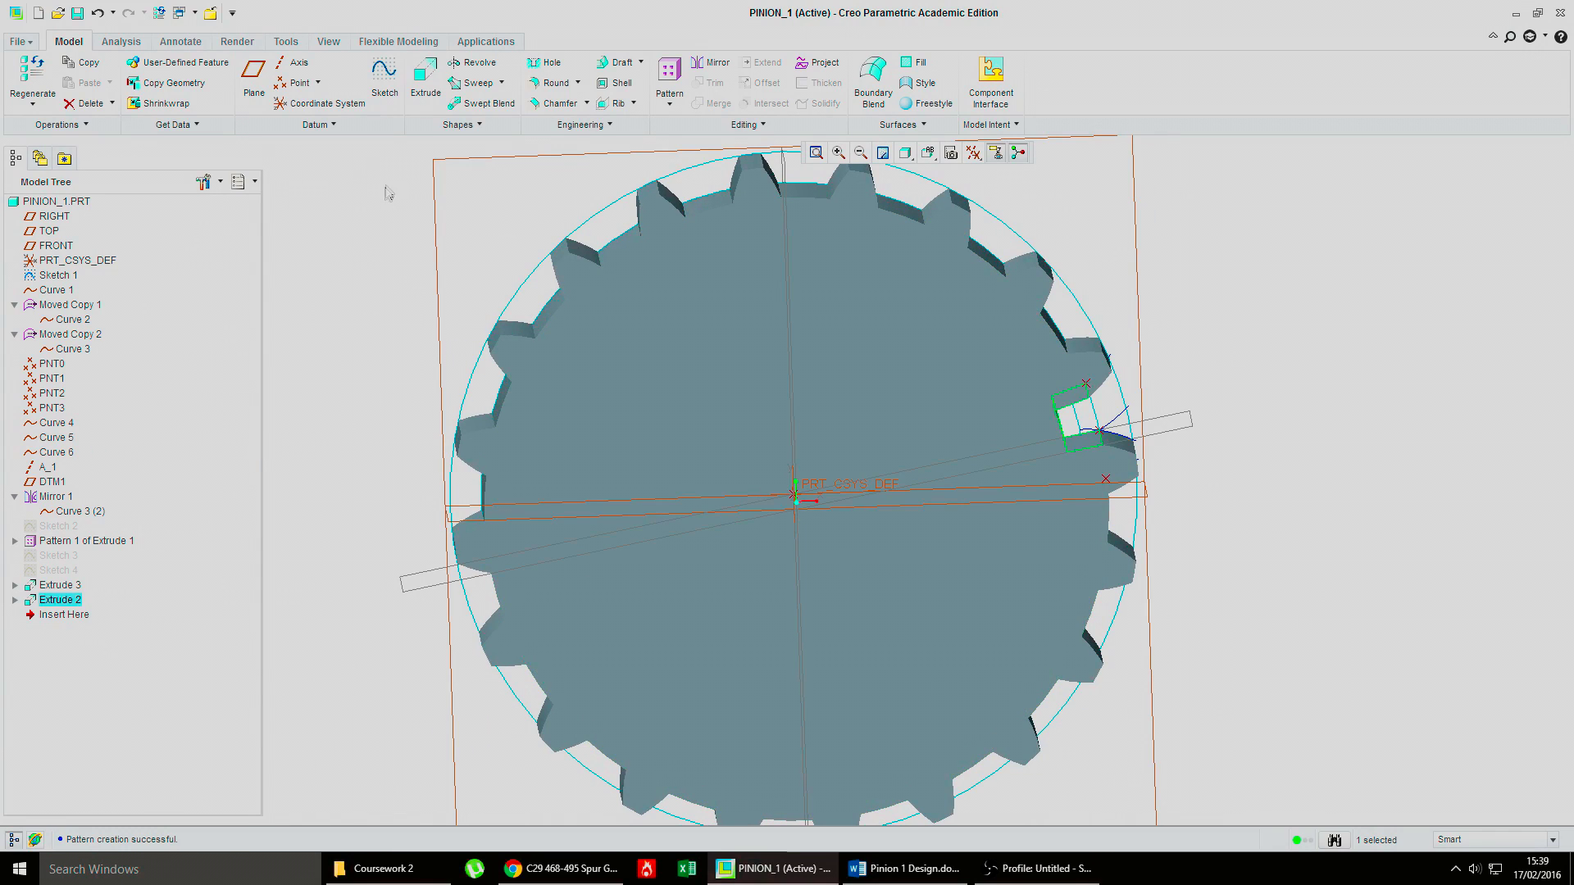
pyautogui.click(670, 72)
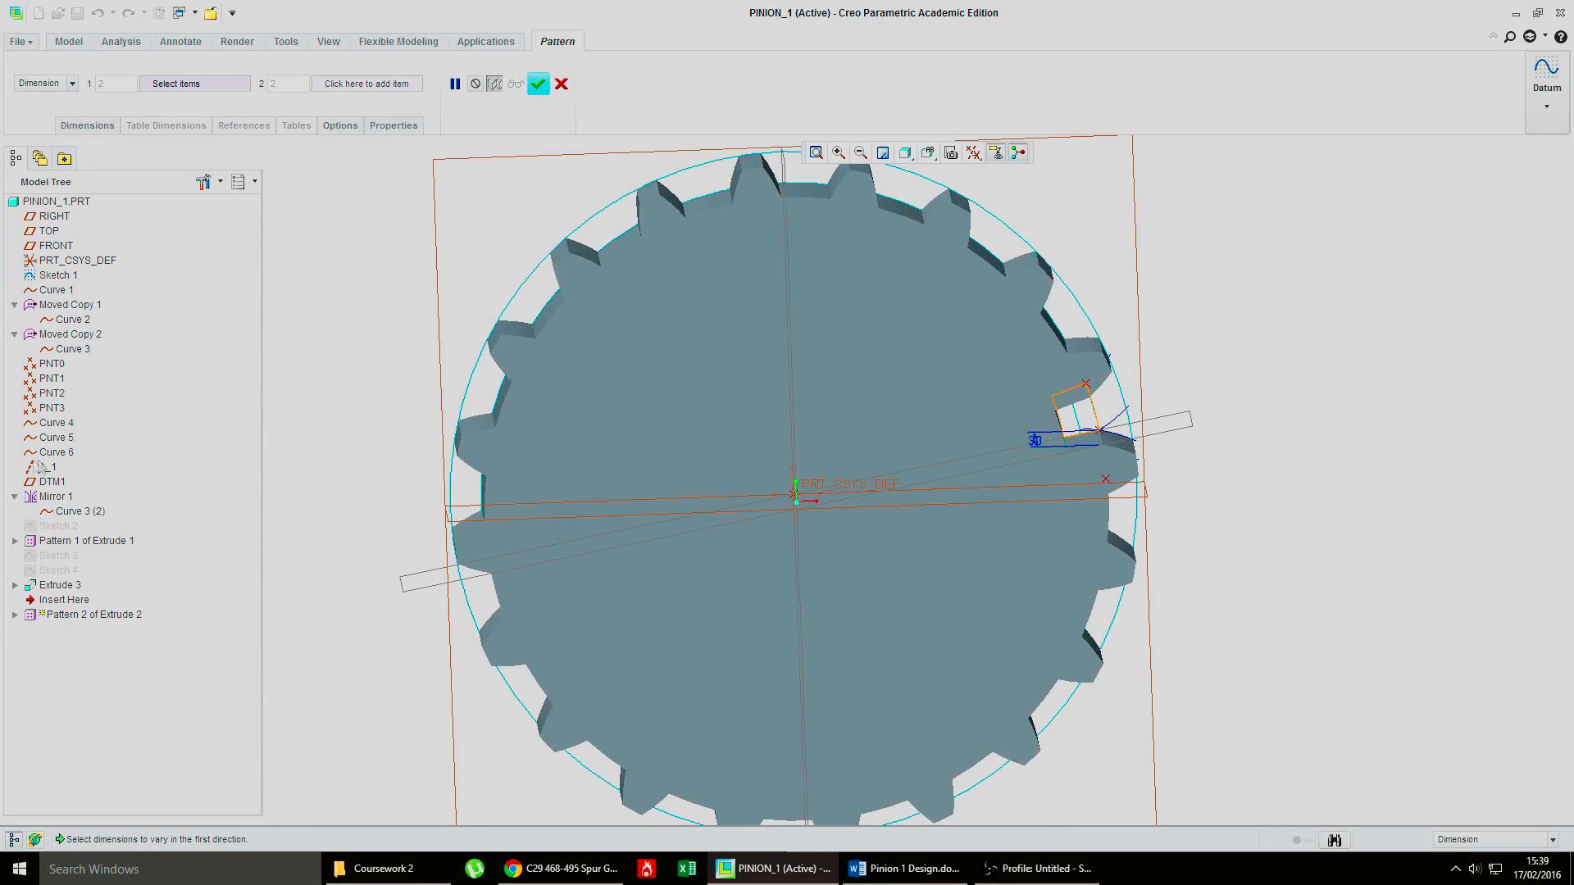
pyautogui.moveTo(576, 394); pyautogui.dragTo(629, 488, button='middle')
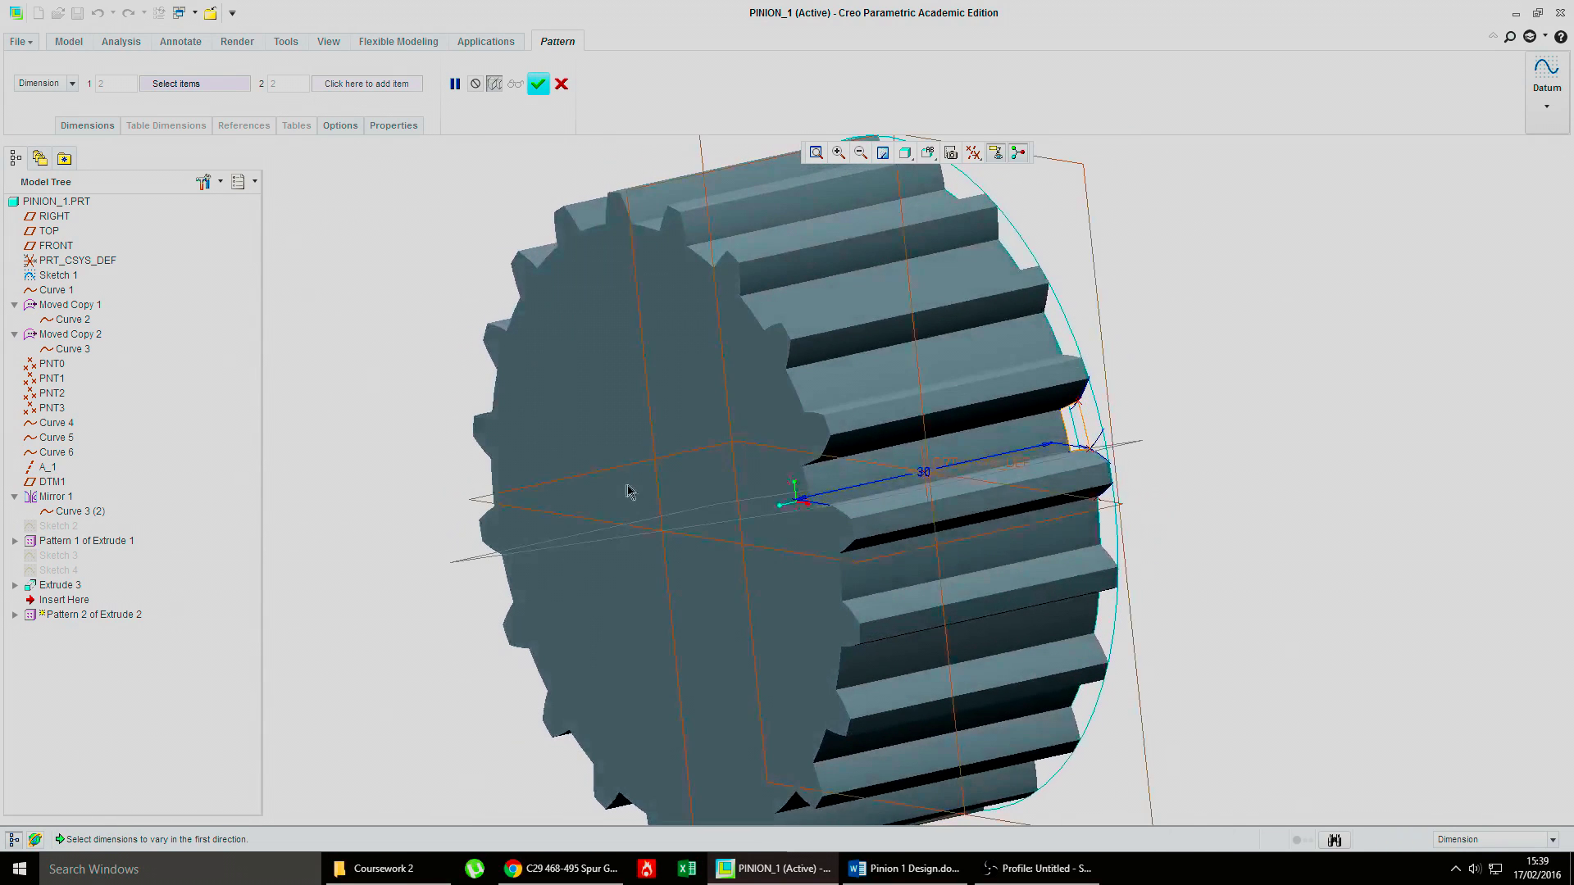
pyautogui.moveTo(428, 426); pyautogui.dragTo(434, 398, button='middle')
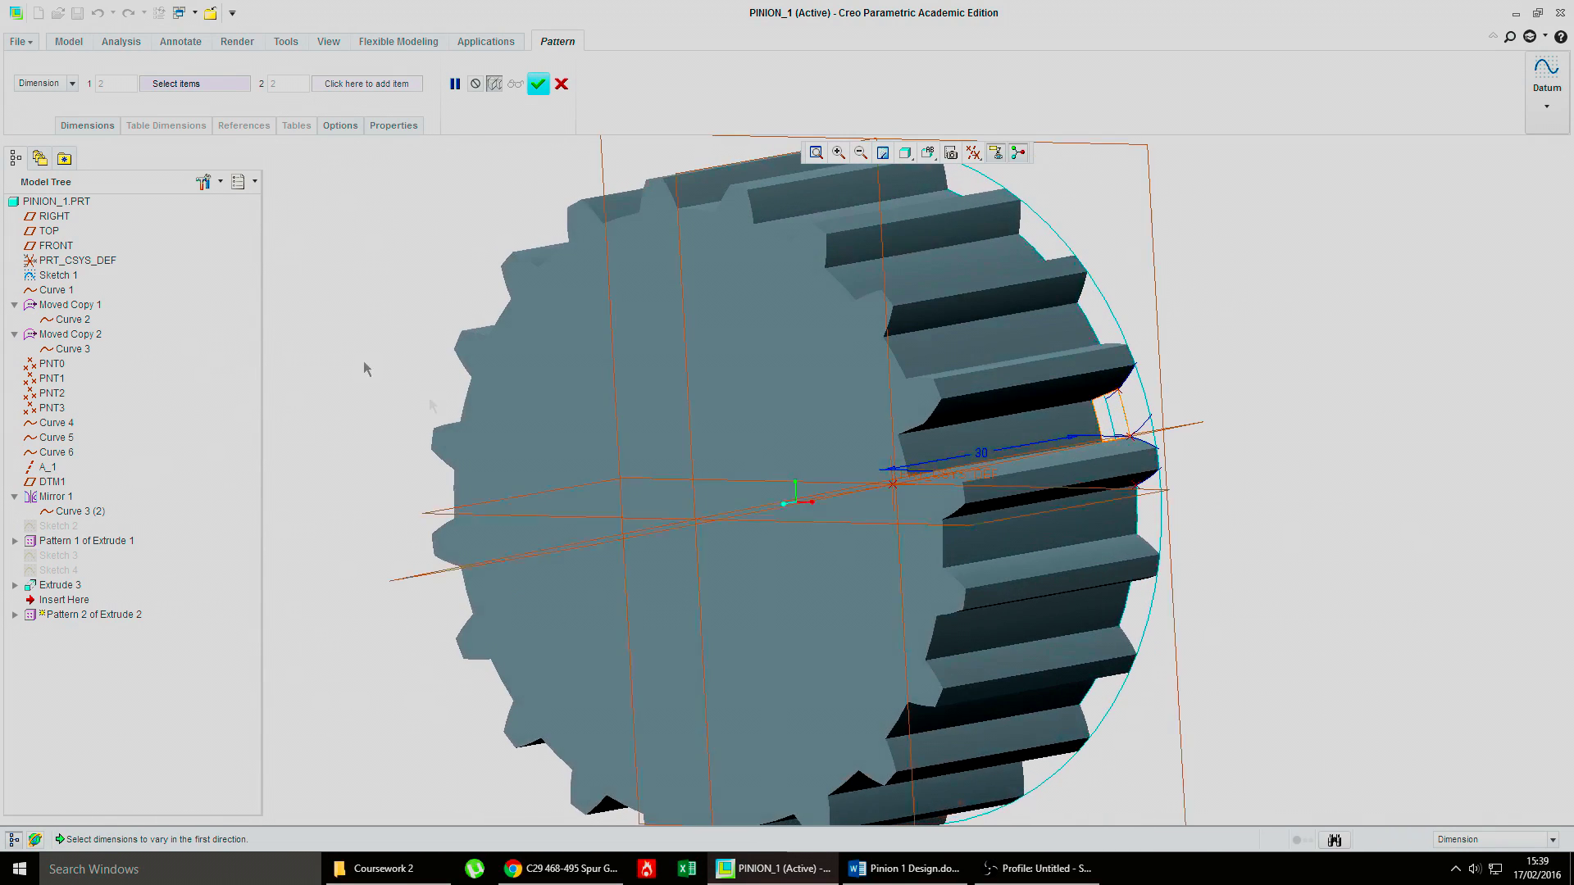
pyautogui.click(72, 82)
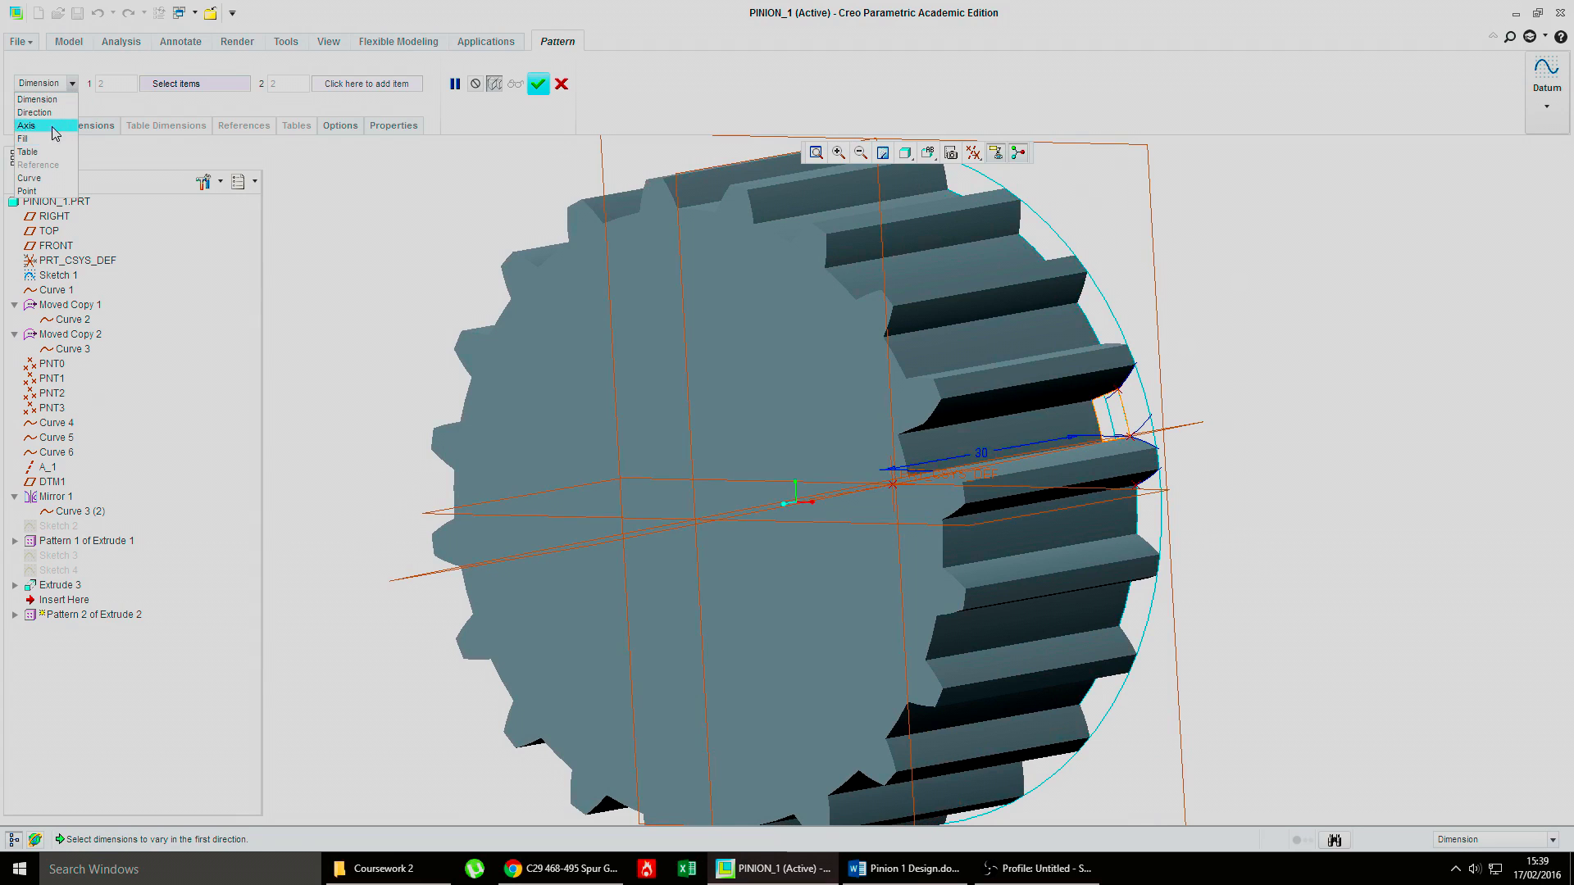
pyautogui.click(37, 125)
pyautogui.click(853, 502)
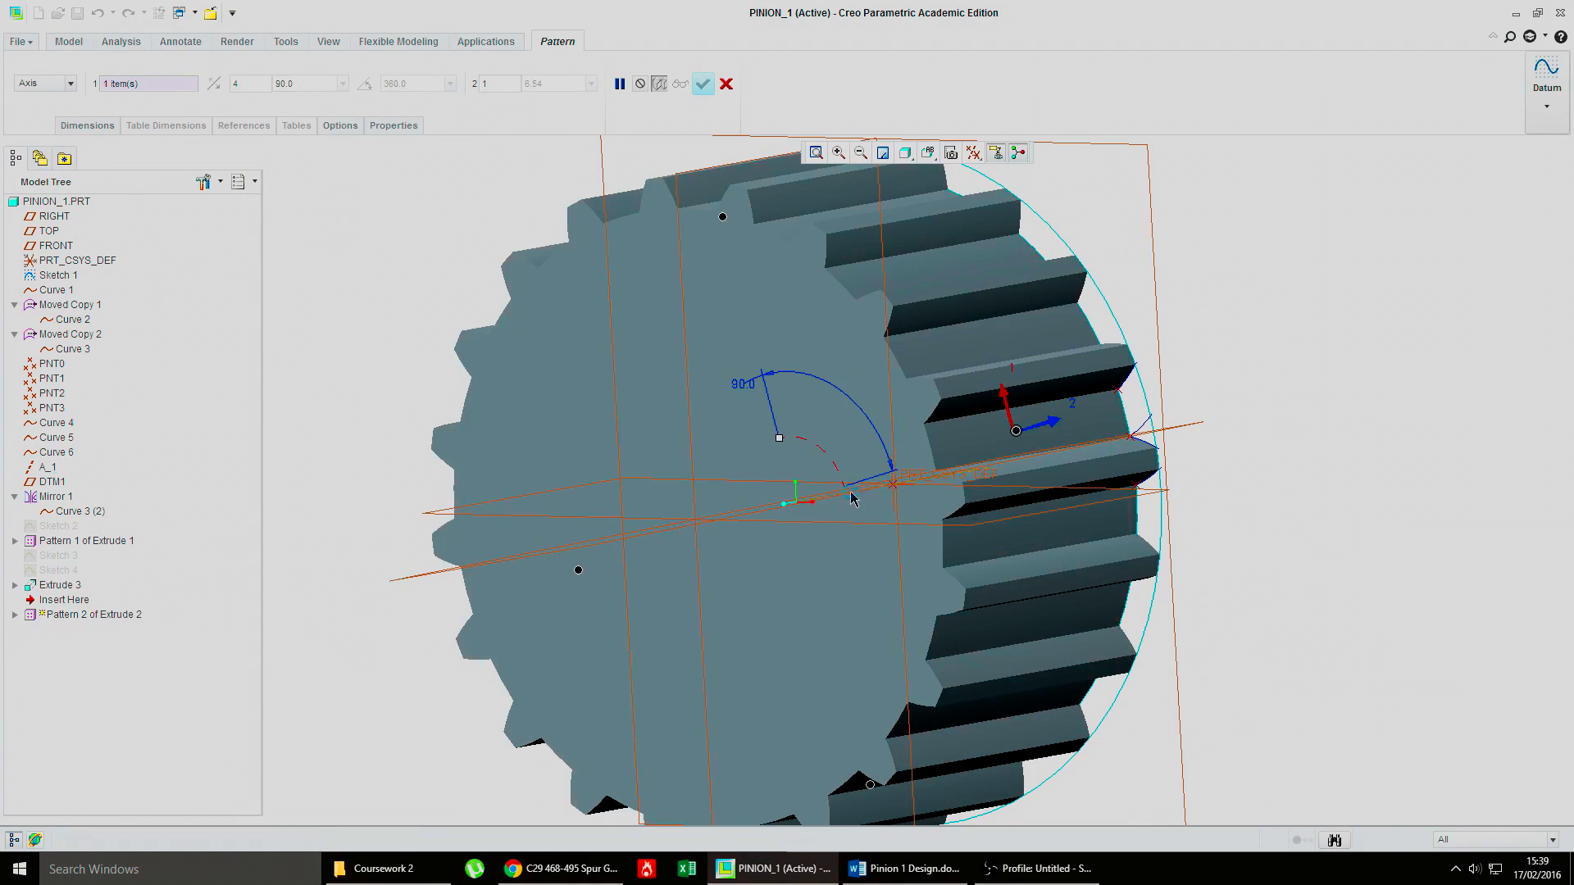
# Step: Set the root cut pattern to 20 instances spread evenly over 360 degrees and complete it
pyautogui.moveTo(525, 443); pyautogui.dragTo(557, 418, button='middle')
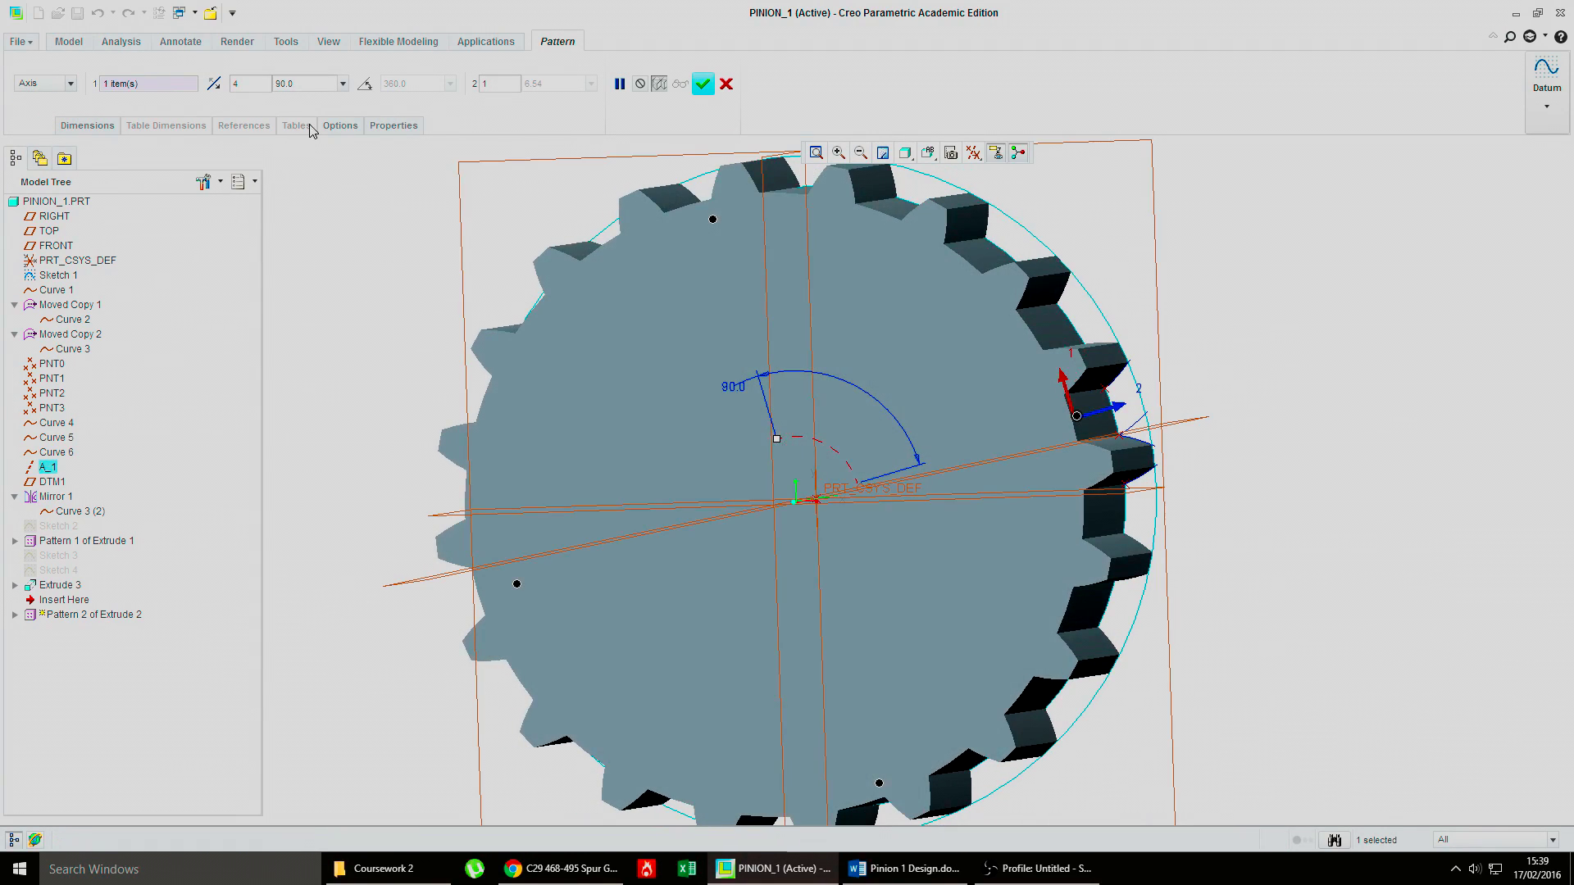
pyautogui.write('20')
pyautogui.click(365, 84)
pyautogui.click(703, 88)
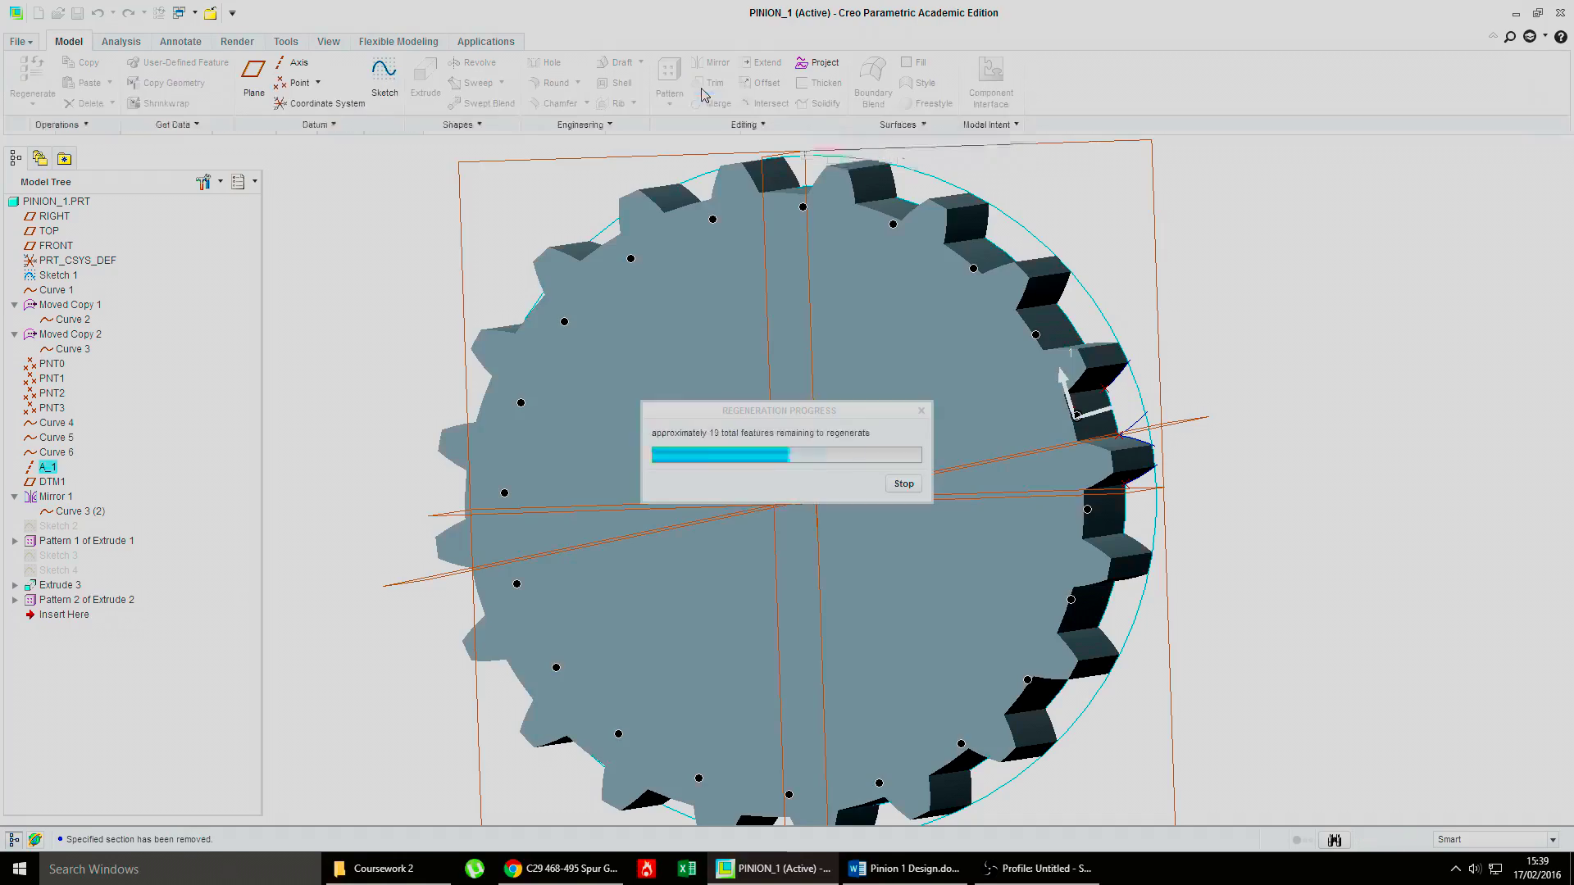
pyautogui.moveTo(392, 310); pyautogui.dragTo(790, 450, button='middle')
pyautogui.scroll(-4, 790, 450)
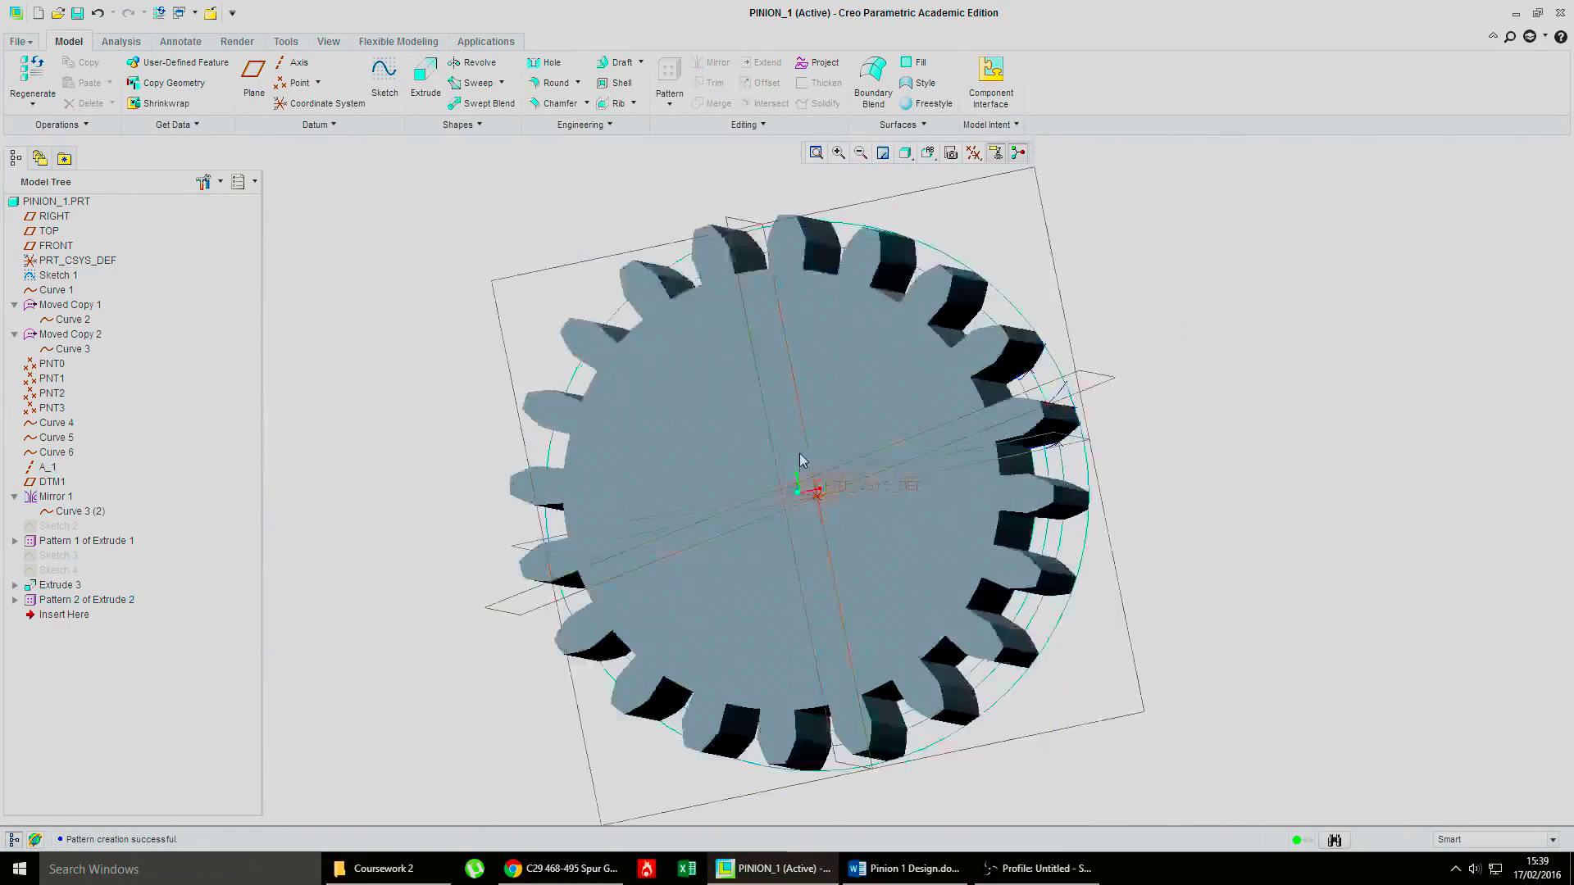
pyautogui.scroll(4, 805, 467)
pyautogui.click(864, 381)
pyautogui.click(864, 381)
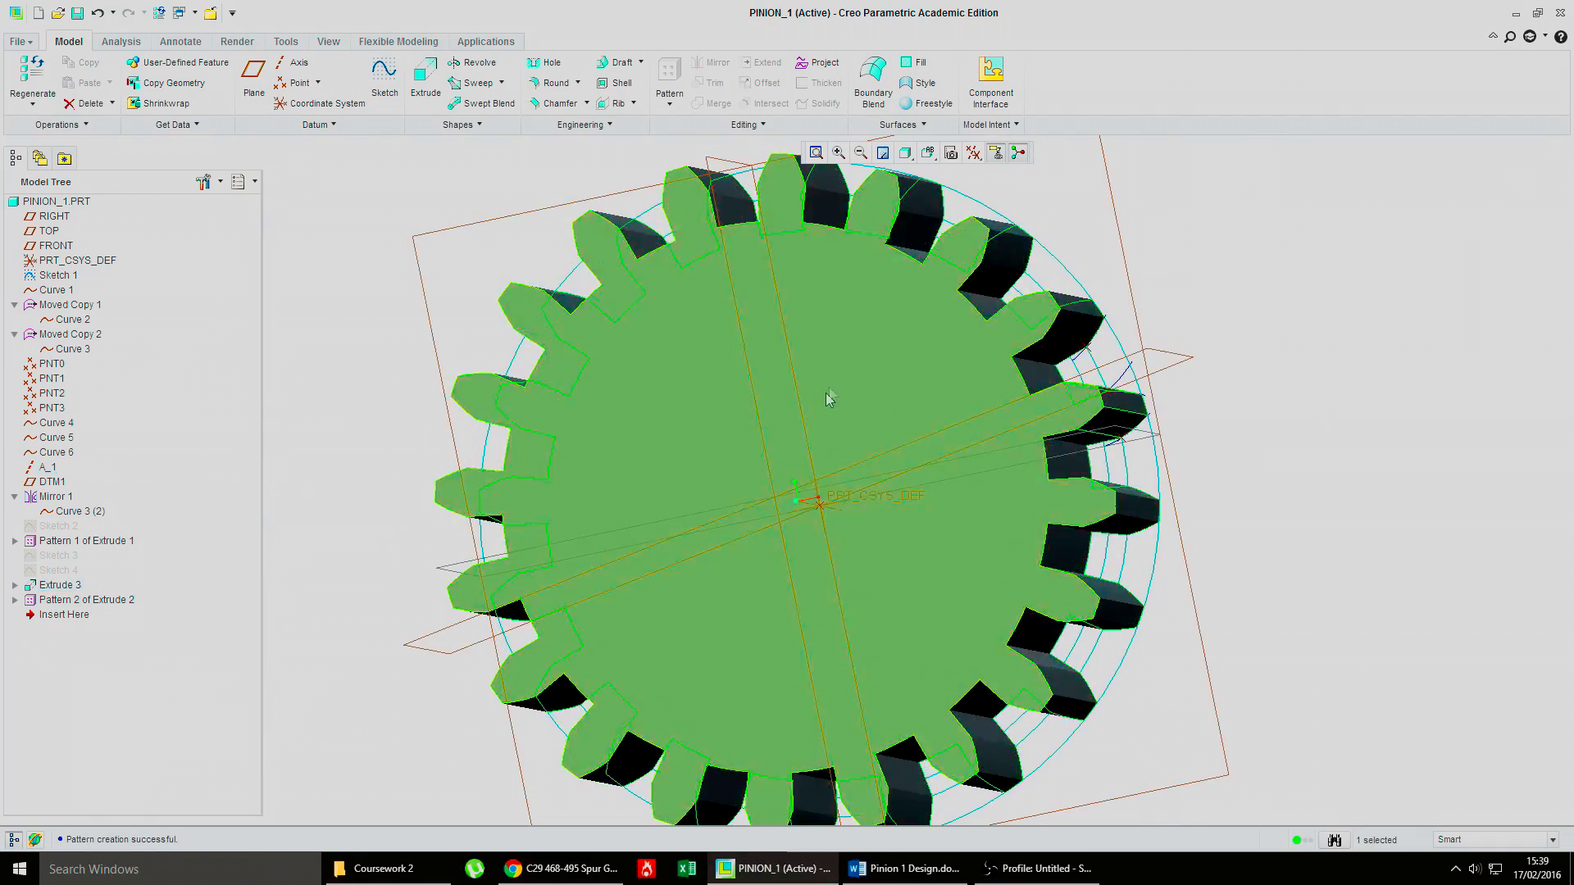
# Step: Switch to the spur gears catalogue in Chrome to look up the bore diameter of gear G3-20, and return to the pinion model
pyautogui.click(581, 869)
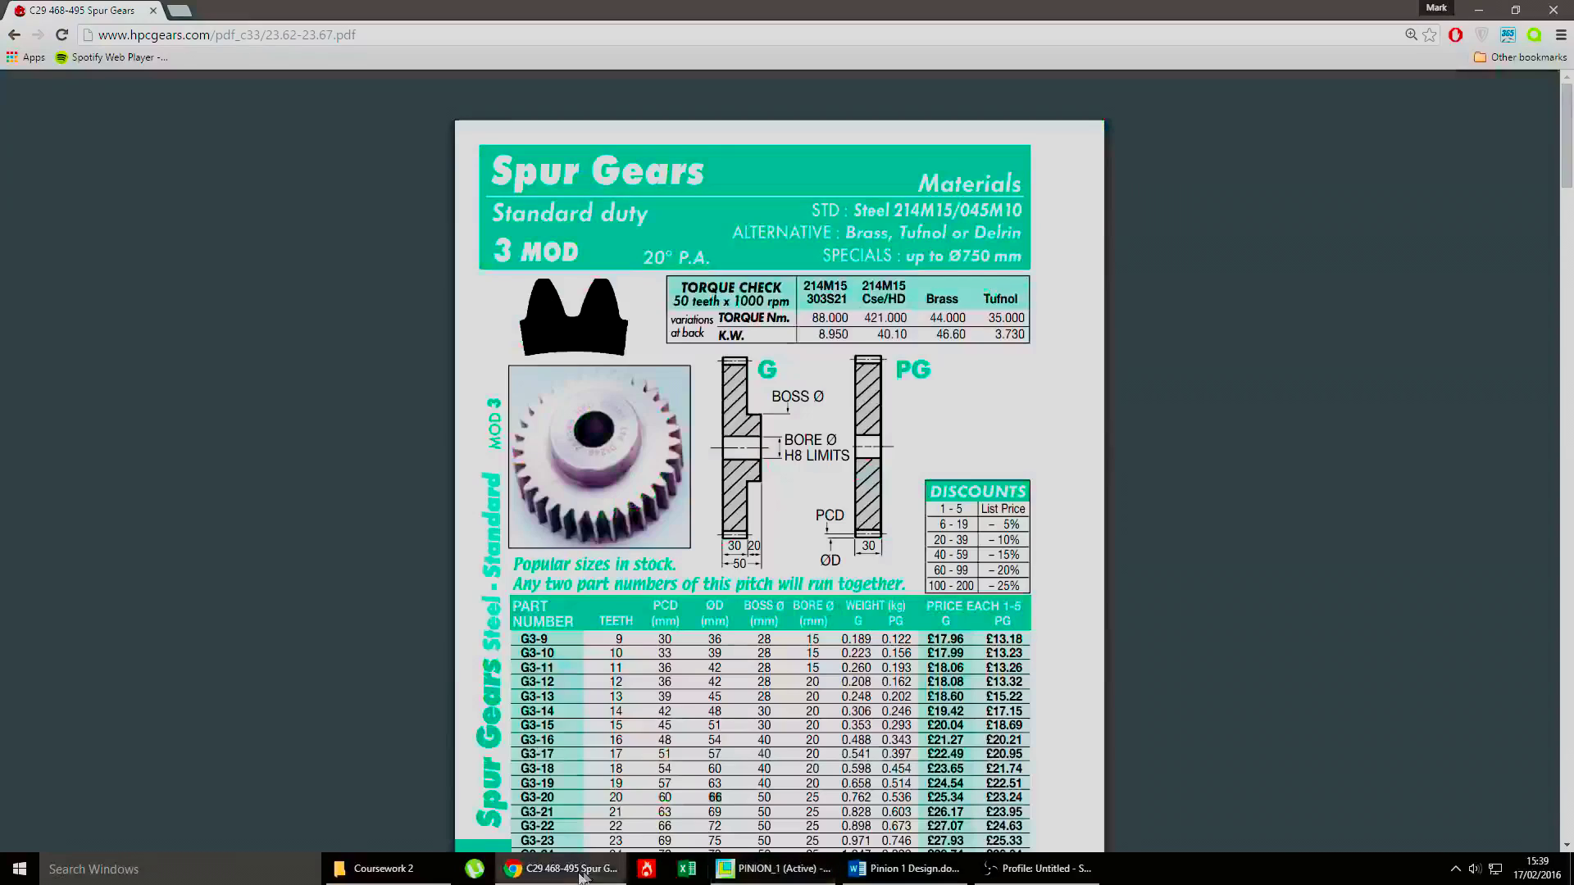
pyautogui.scroll(-1, 653, 457)
pyautogui.scroll(-2, 653, 458)
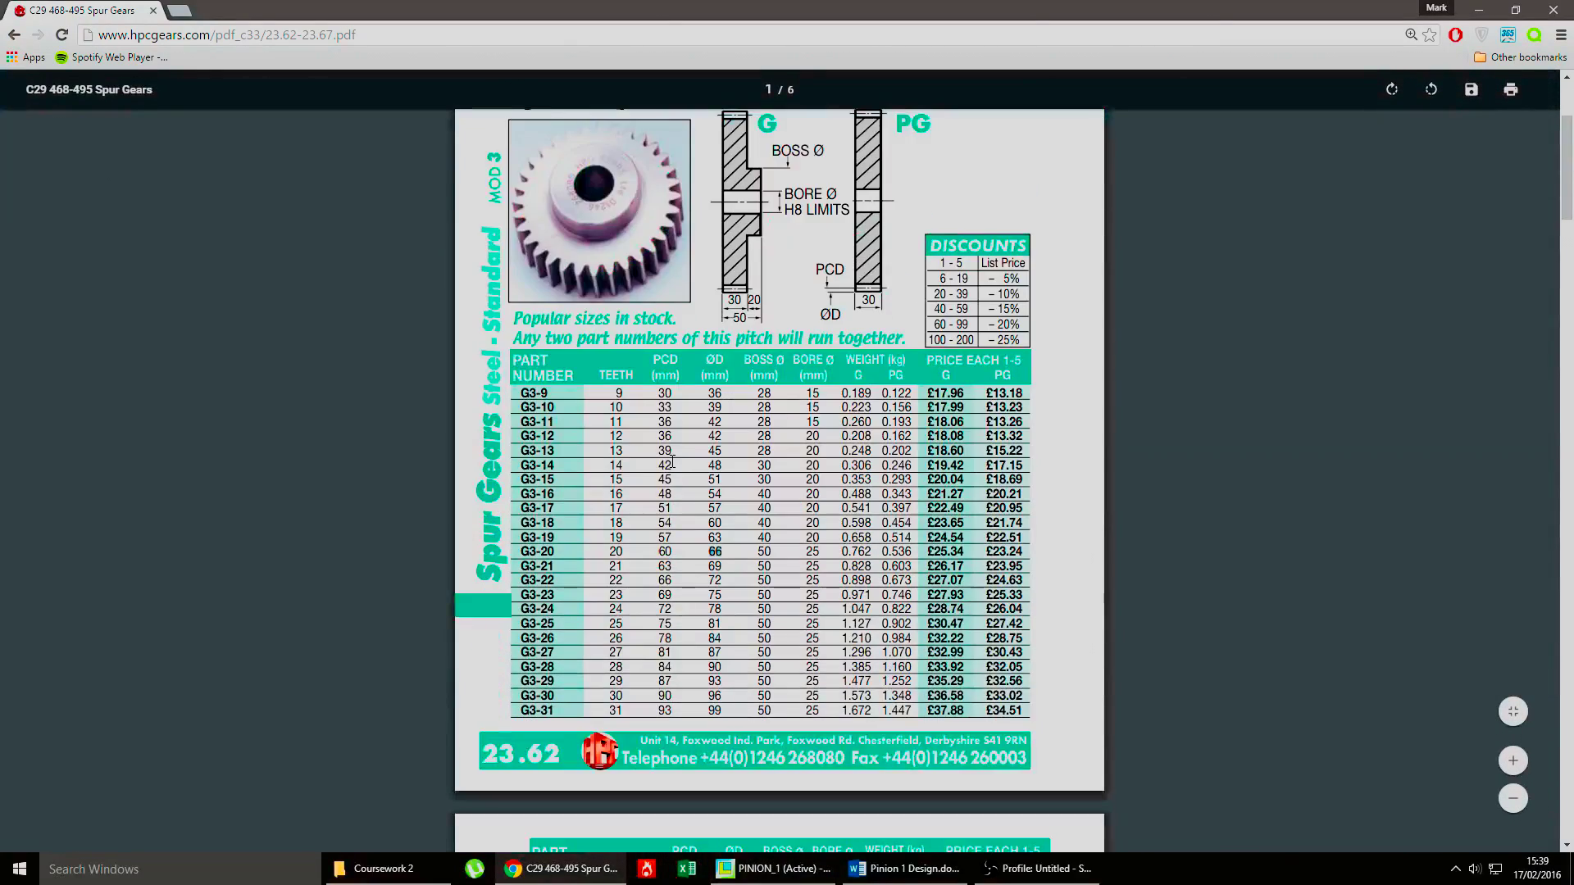
pyautogui.moveTo(805, 553); pyautogui.dragTo(811, 556)
pyautogui.click(906, 869)
pyautogui.click(789, 870)
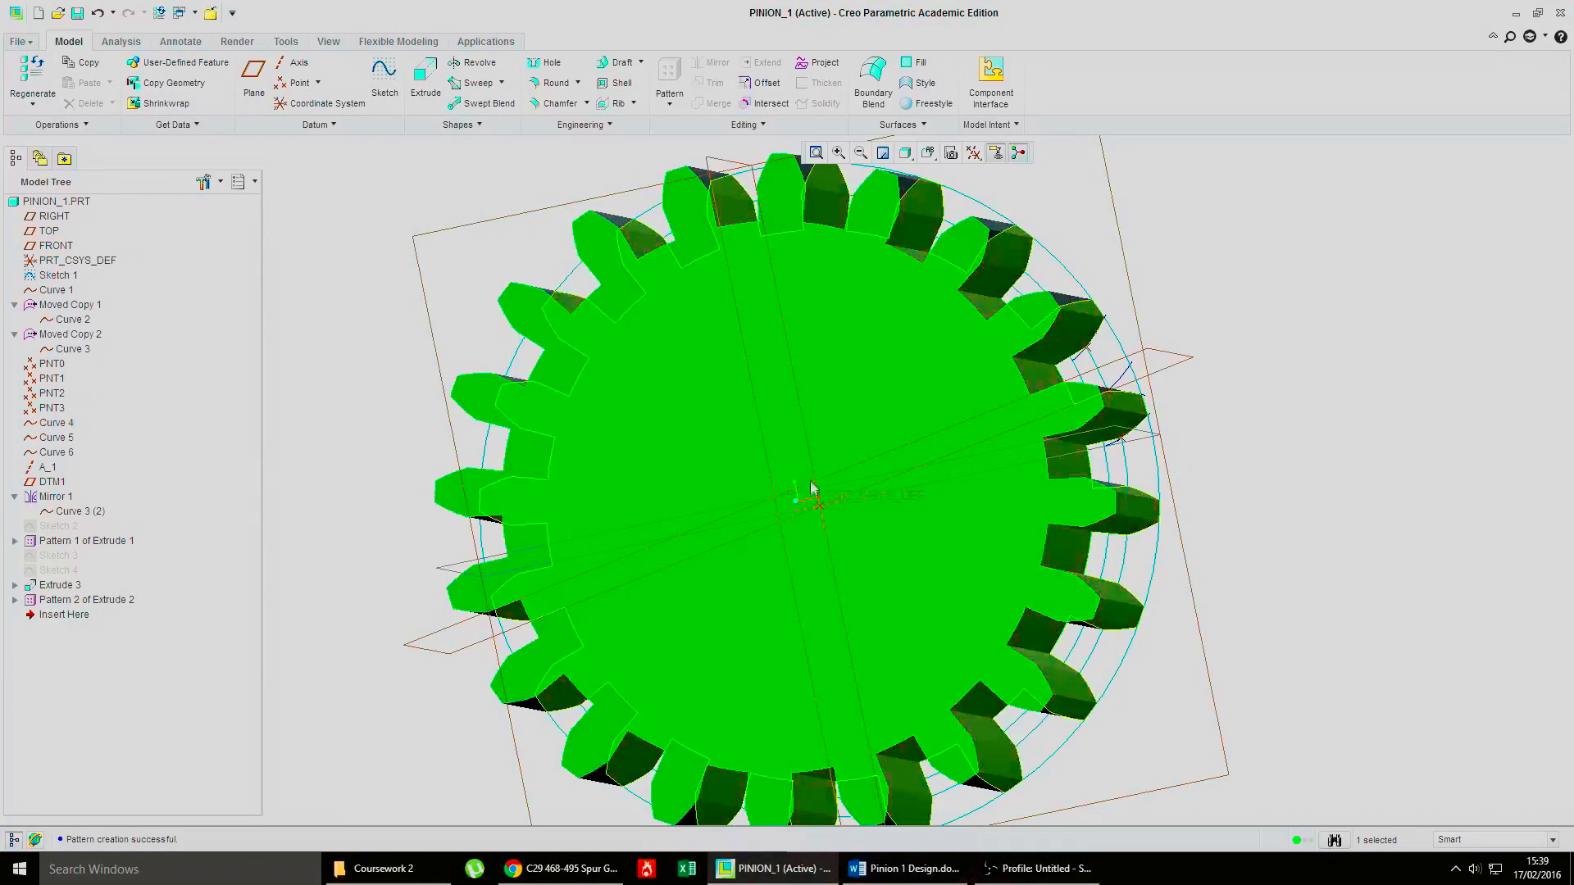
# Step: Sketch a bore circle on the FRONT plane, centred on the gear's origin, with a 25 mm diameter
pyautogui.click(896, 332)
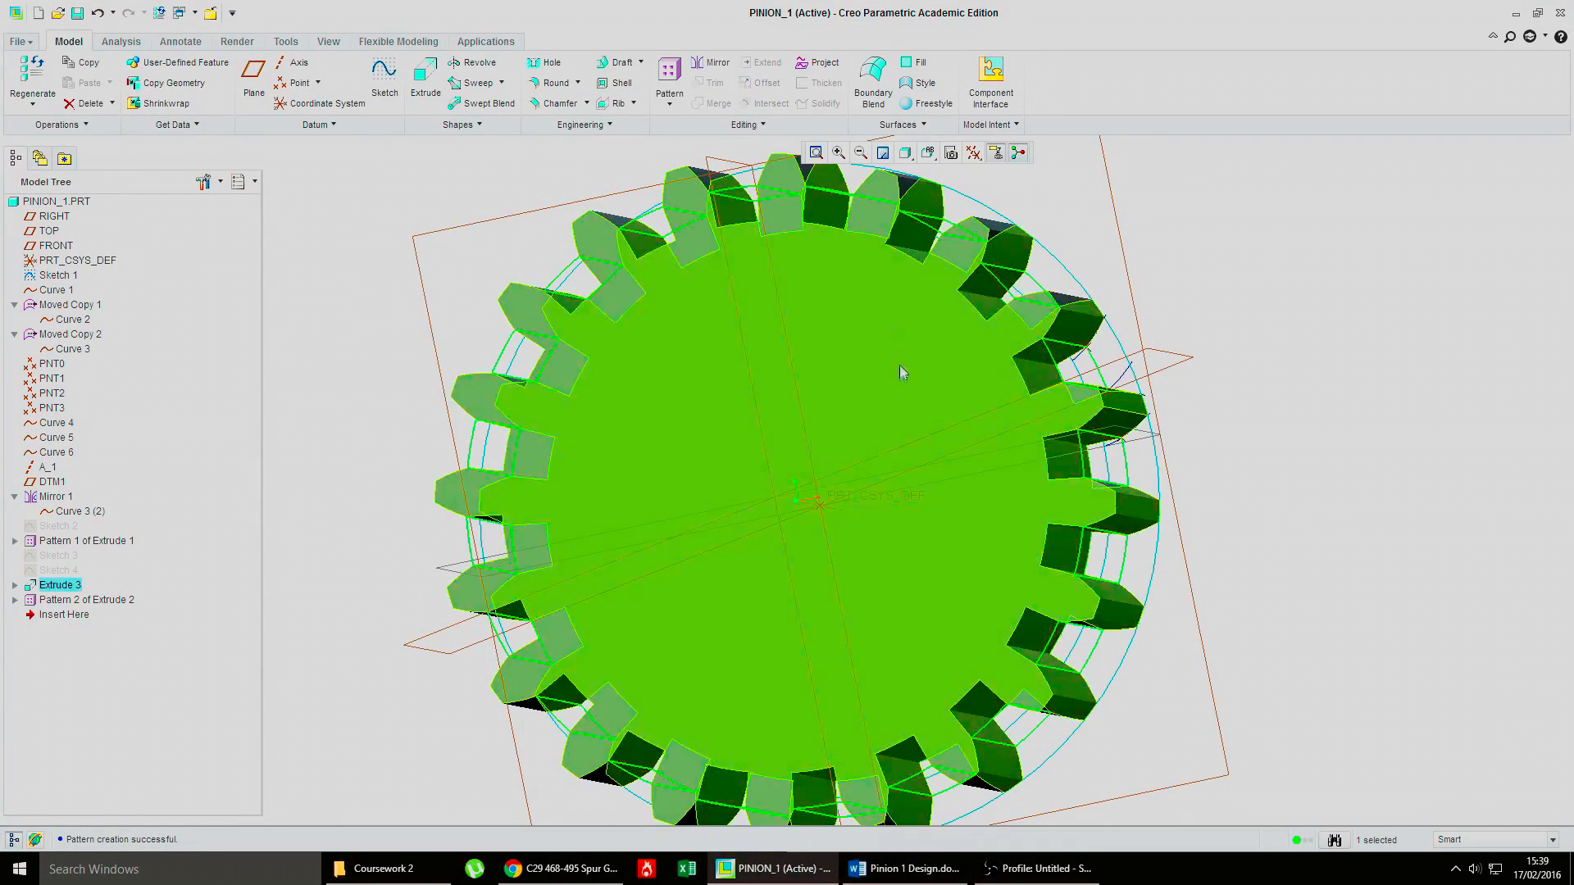
pyautogui.click(58, 235)
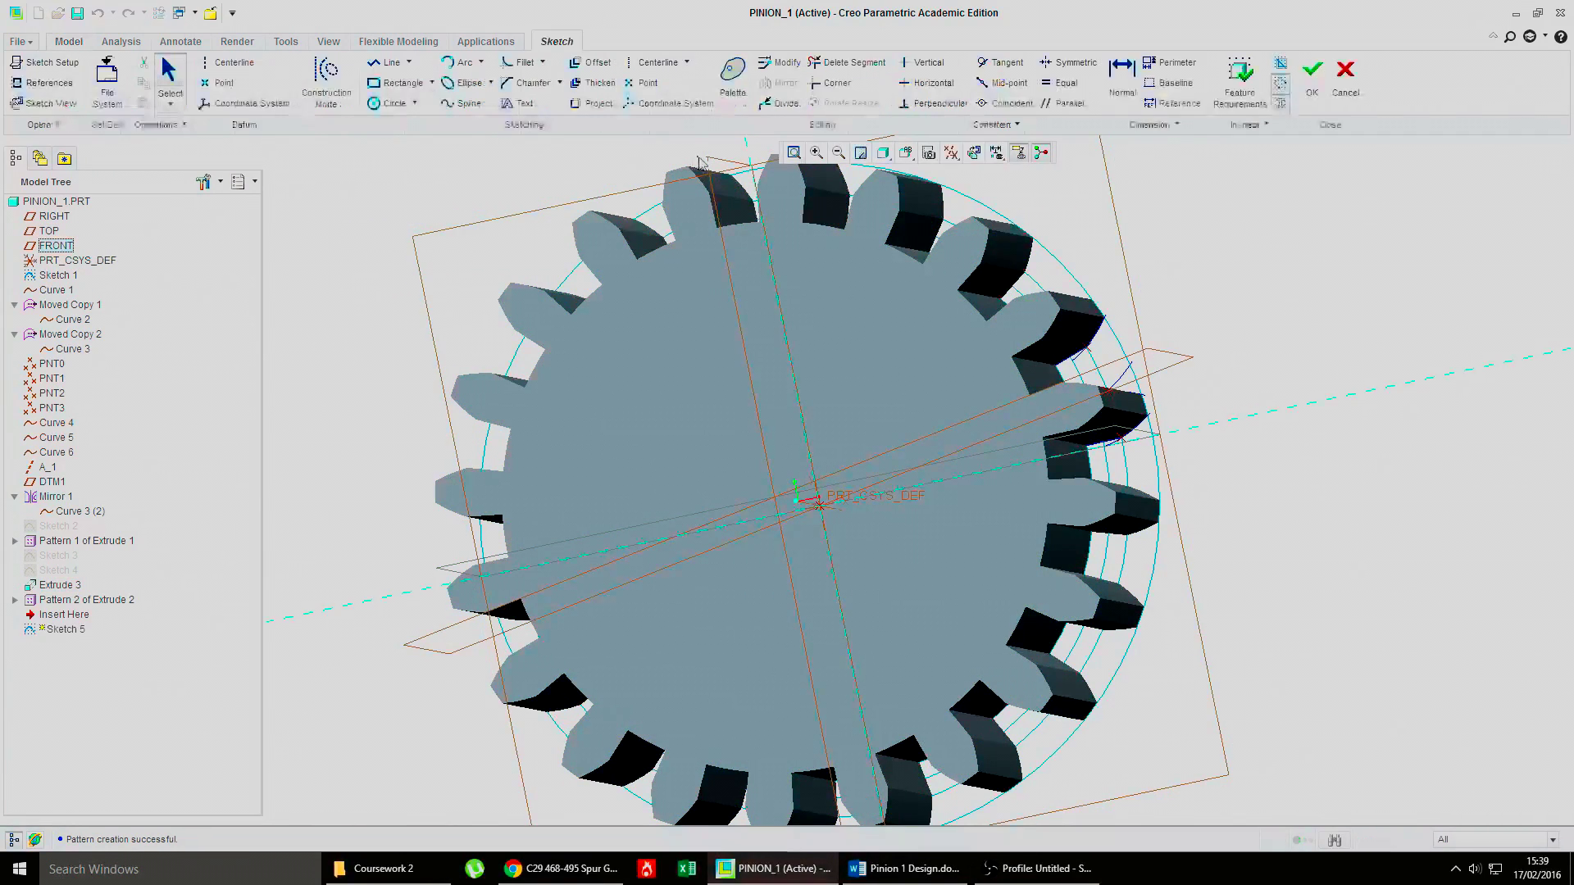
pyautogui.click(970, 153)
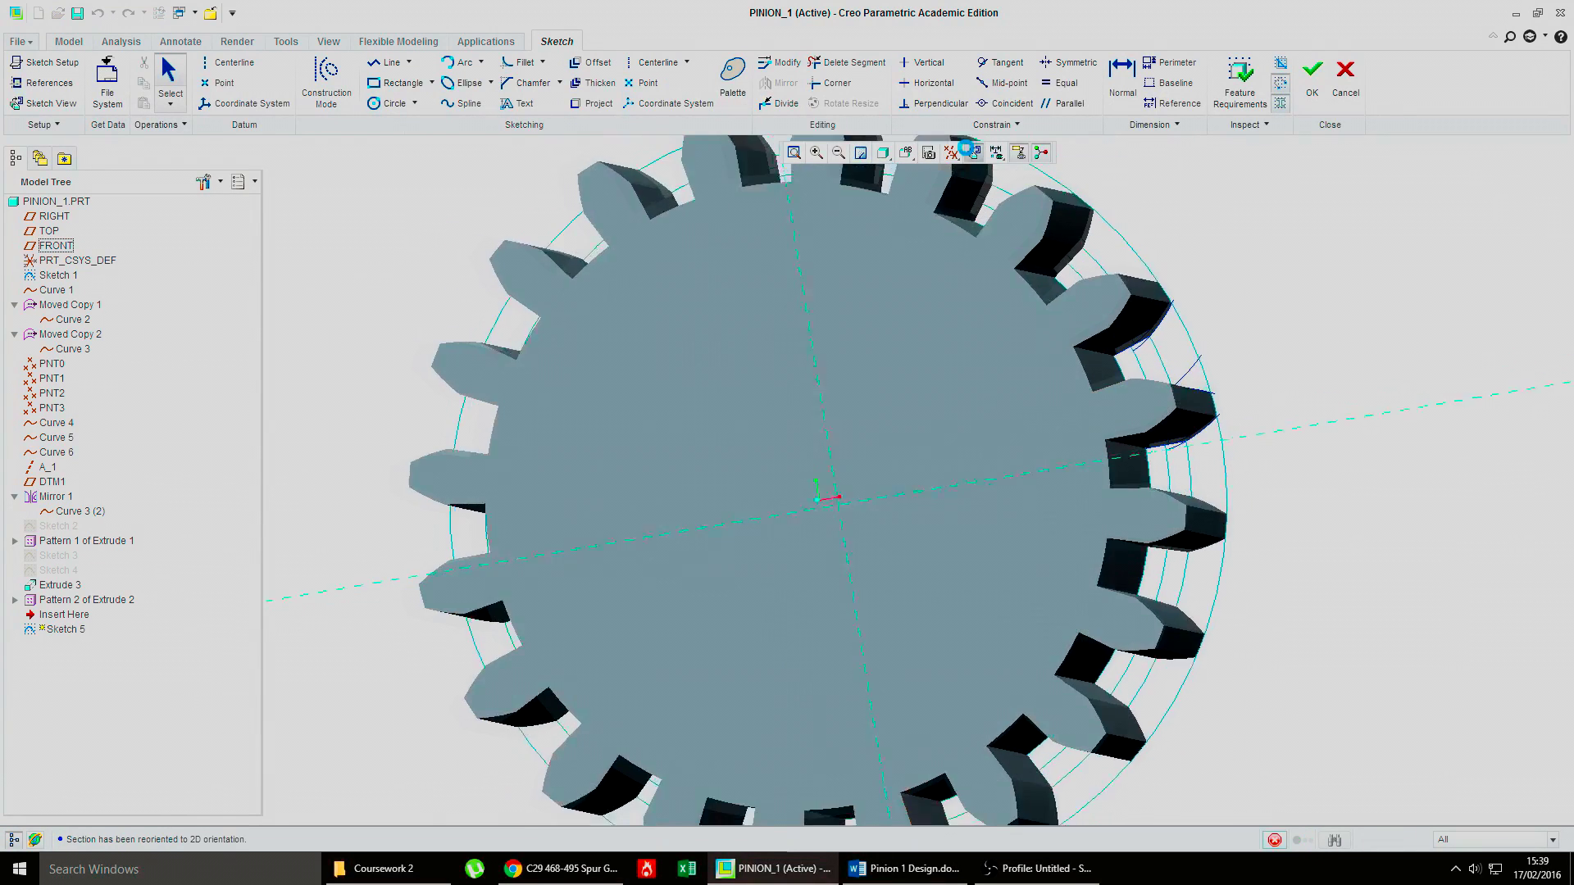
pyautogui.click(390, 106)
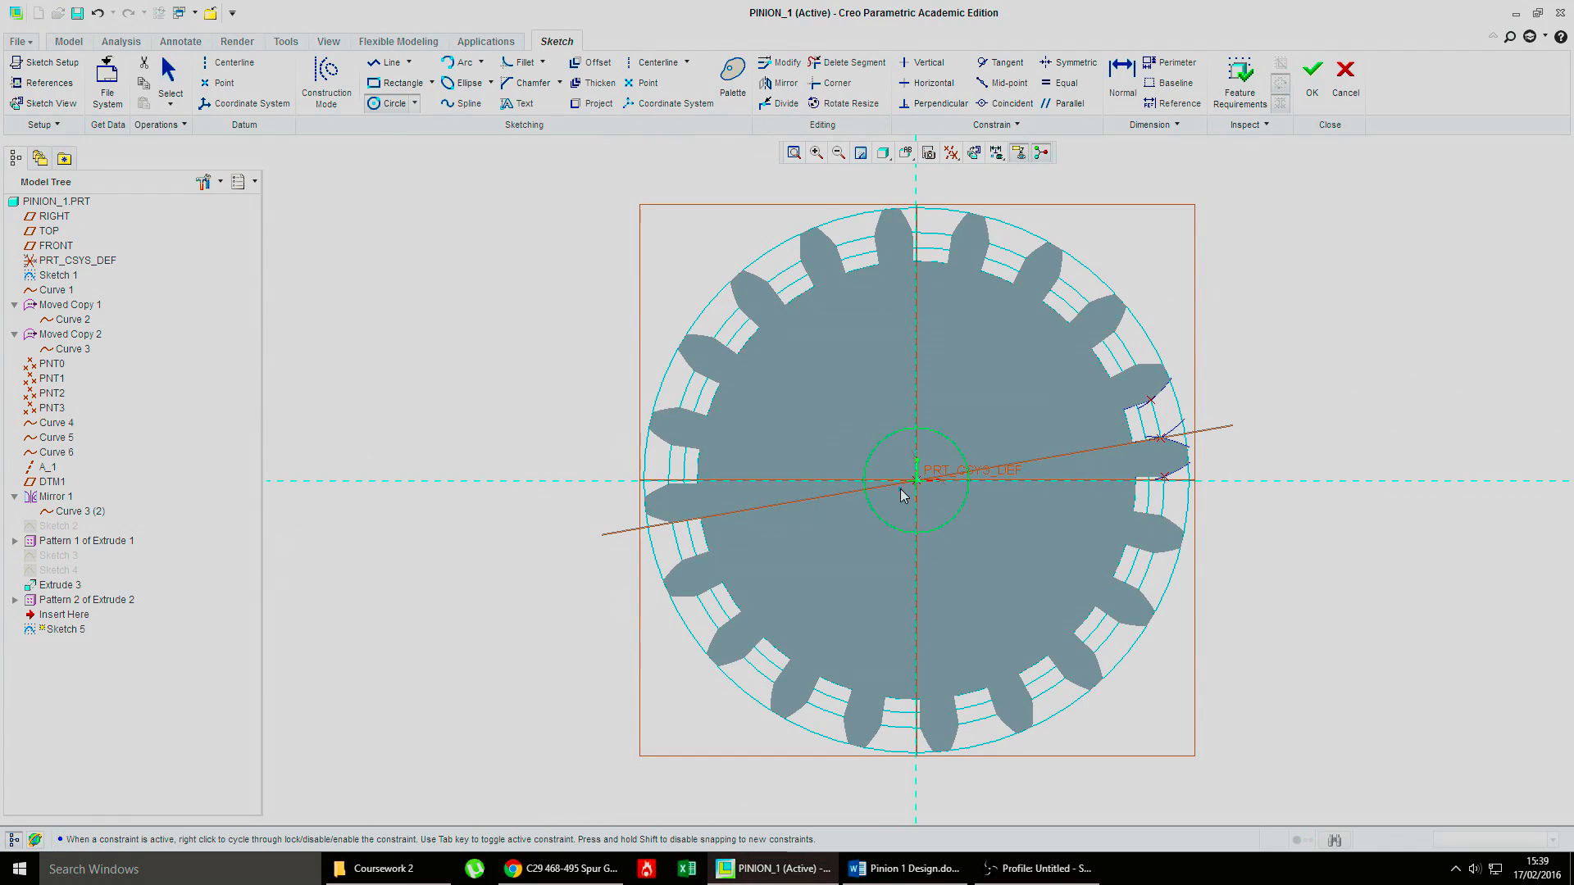
pyautogui.middleClick(902, 494)
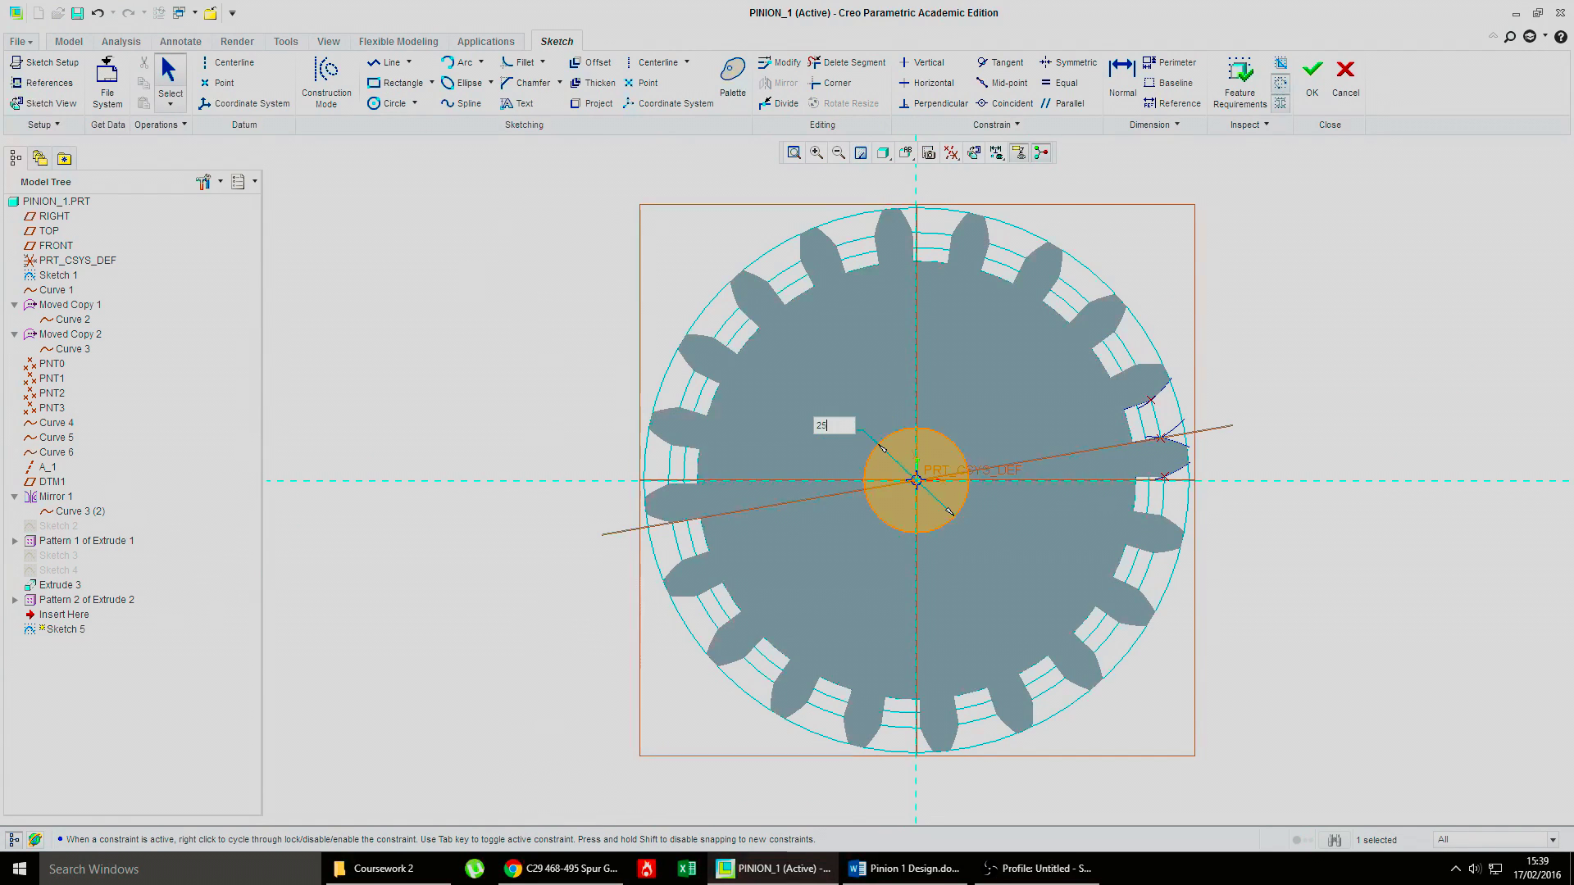
pyautogui.press('Return')
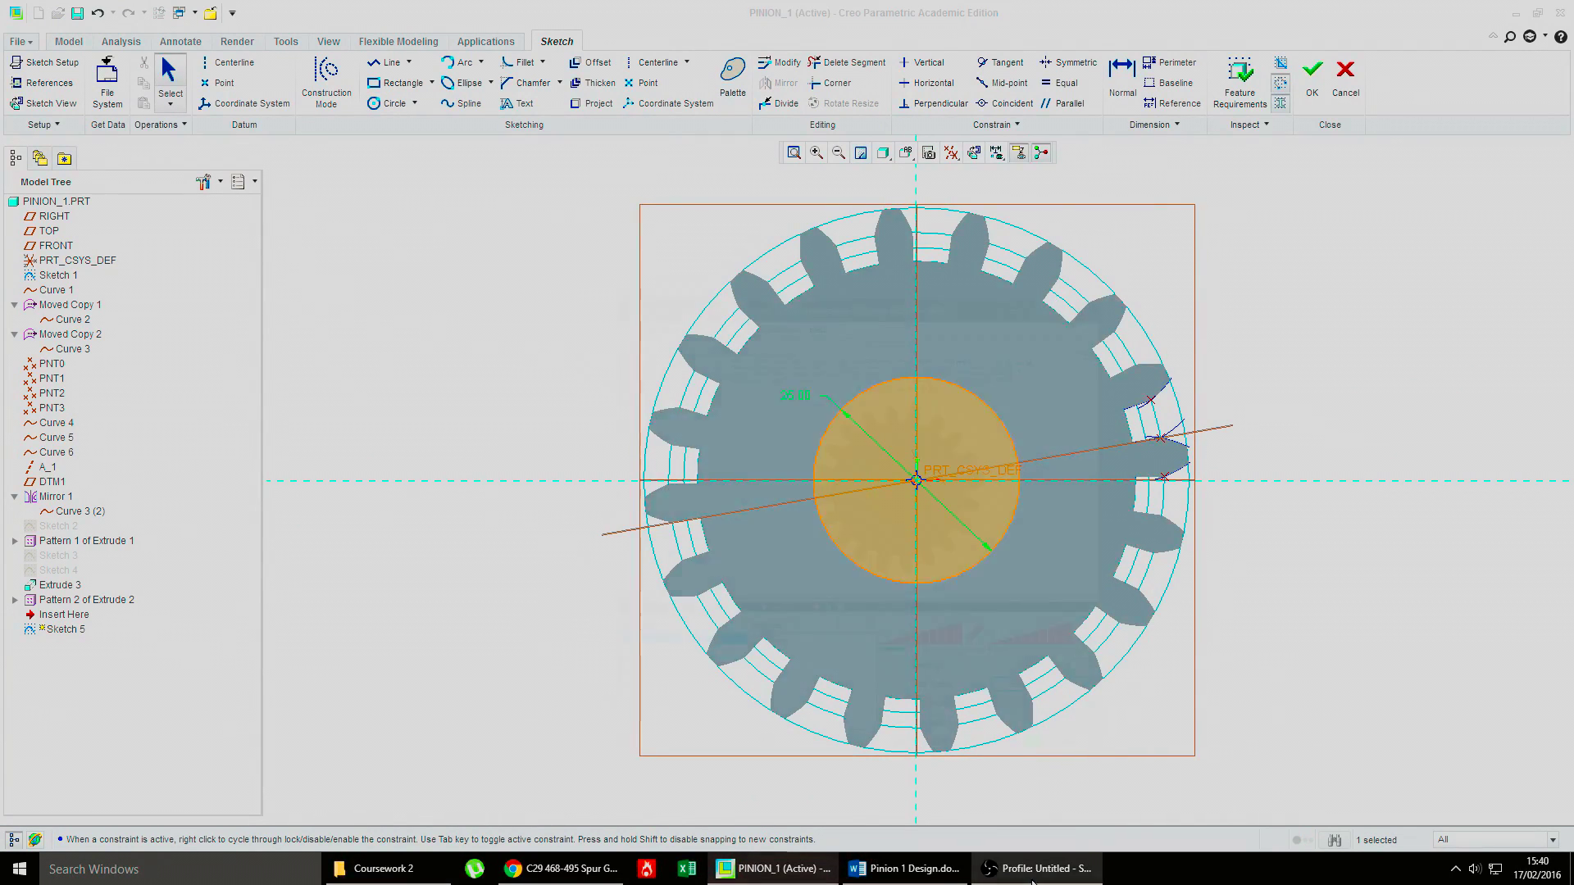
pyautogui.click(1033, 883)
pyautogui.click(935, 877)
pyautogui.click(803, 875)
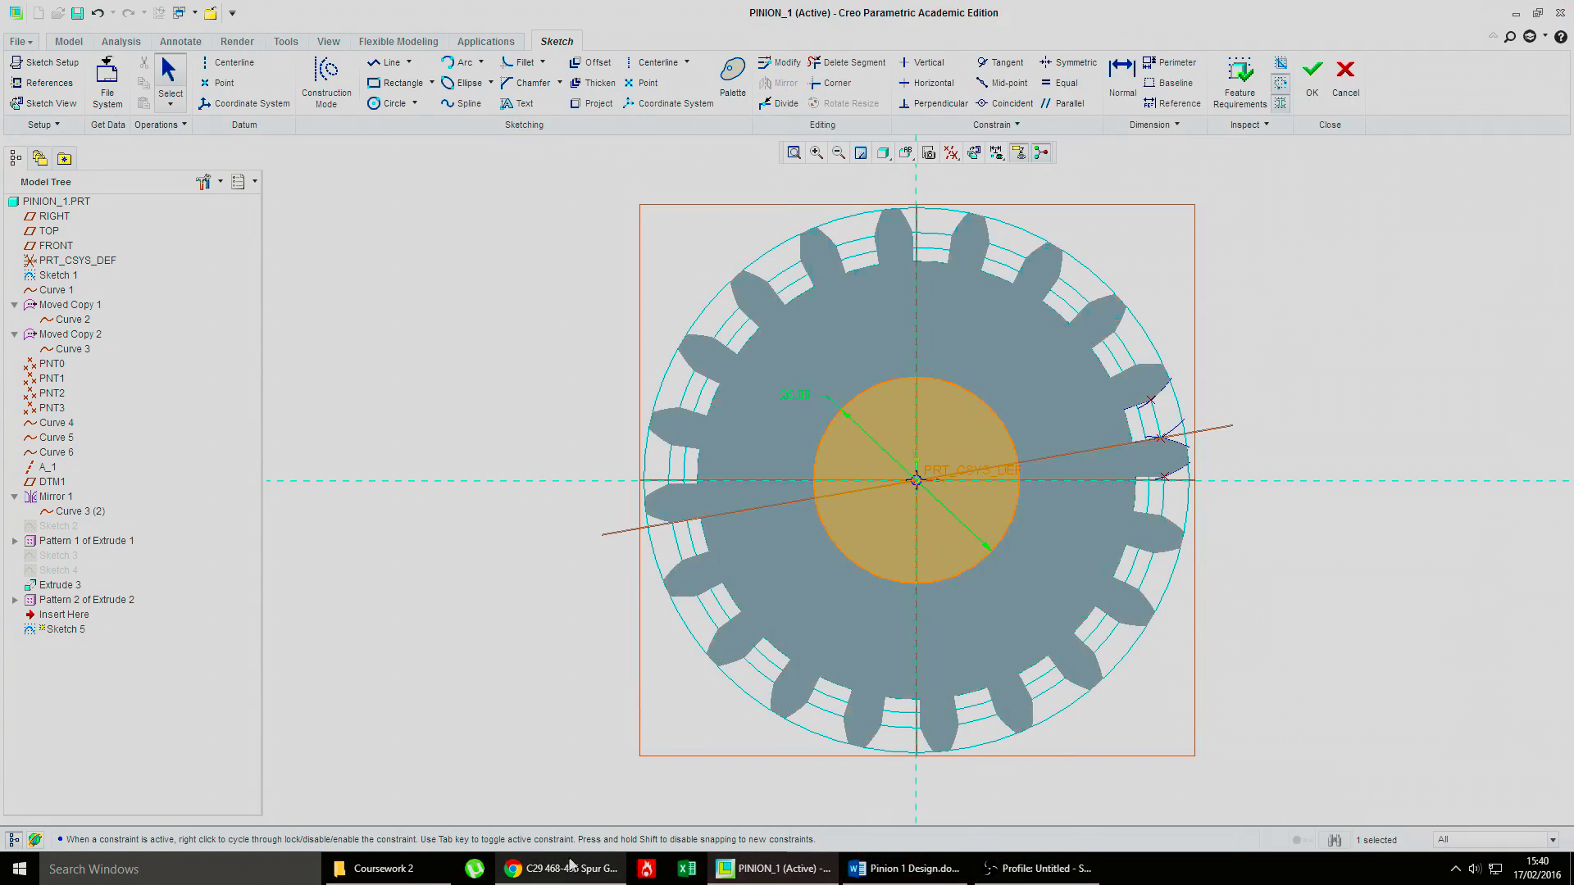
pyautogui.click(568, 868)
pyautogui.click(568, 868)
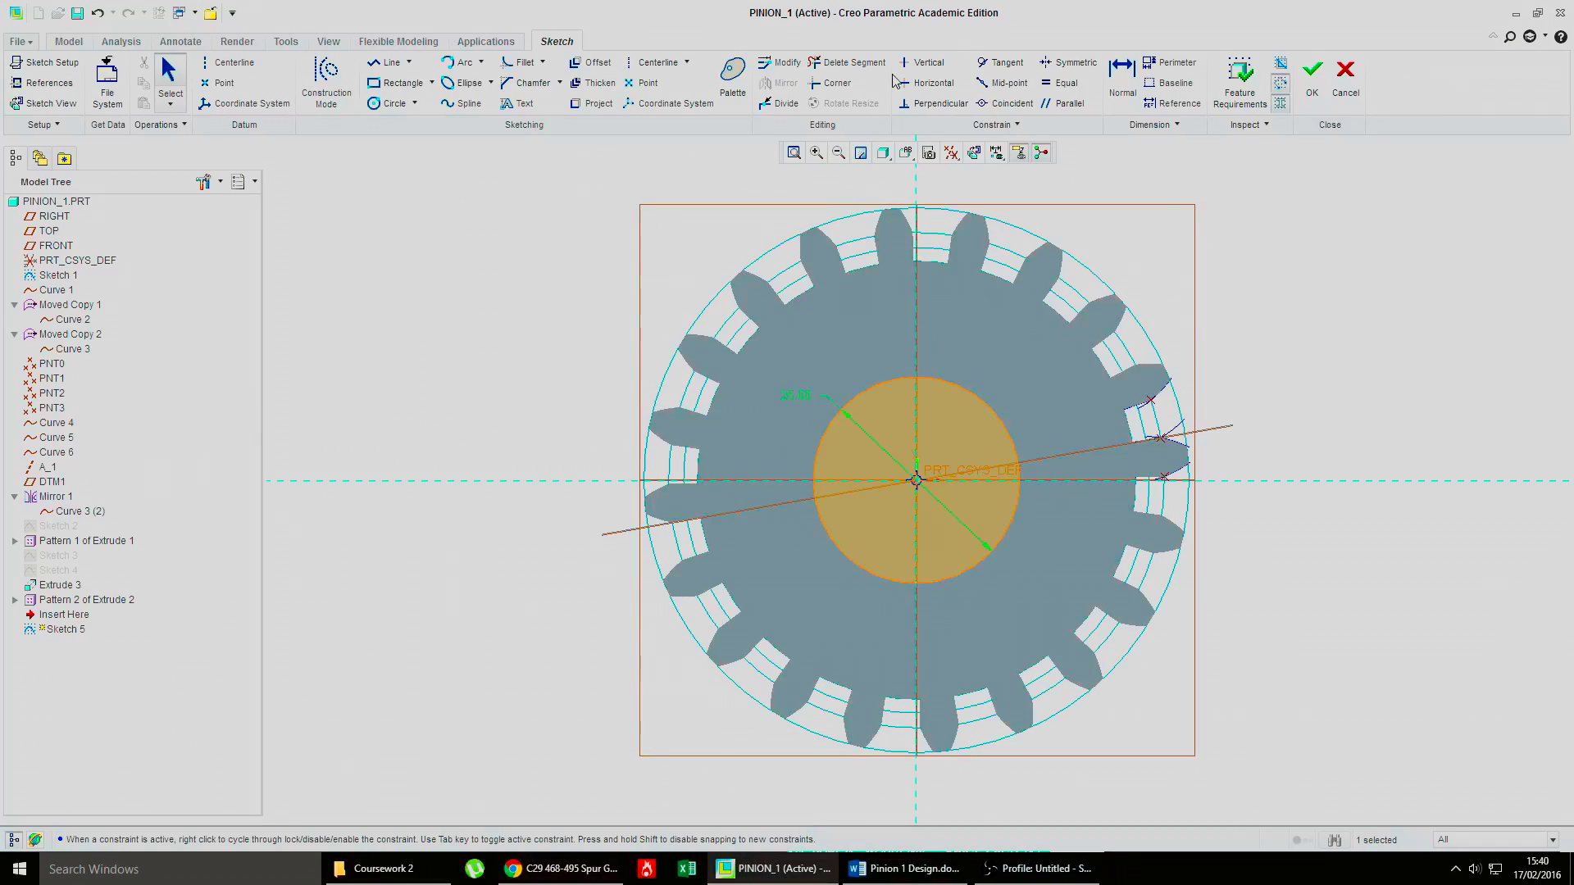
# Step: Finish the bore sketch and extrude it 30 mm as a material-removing cut through the gear
pyautogui.click(1313, 73)
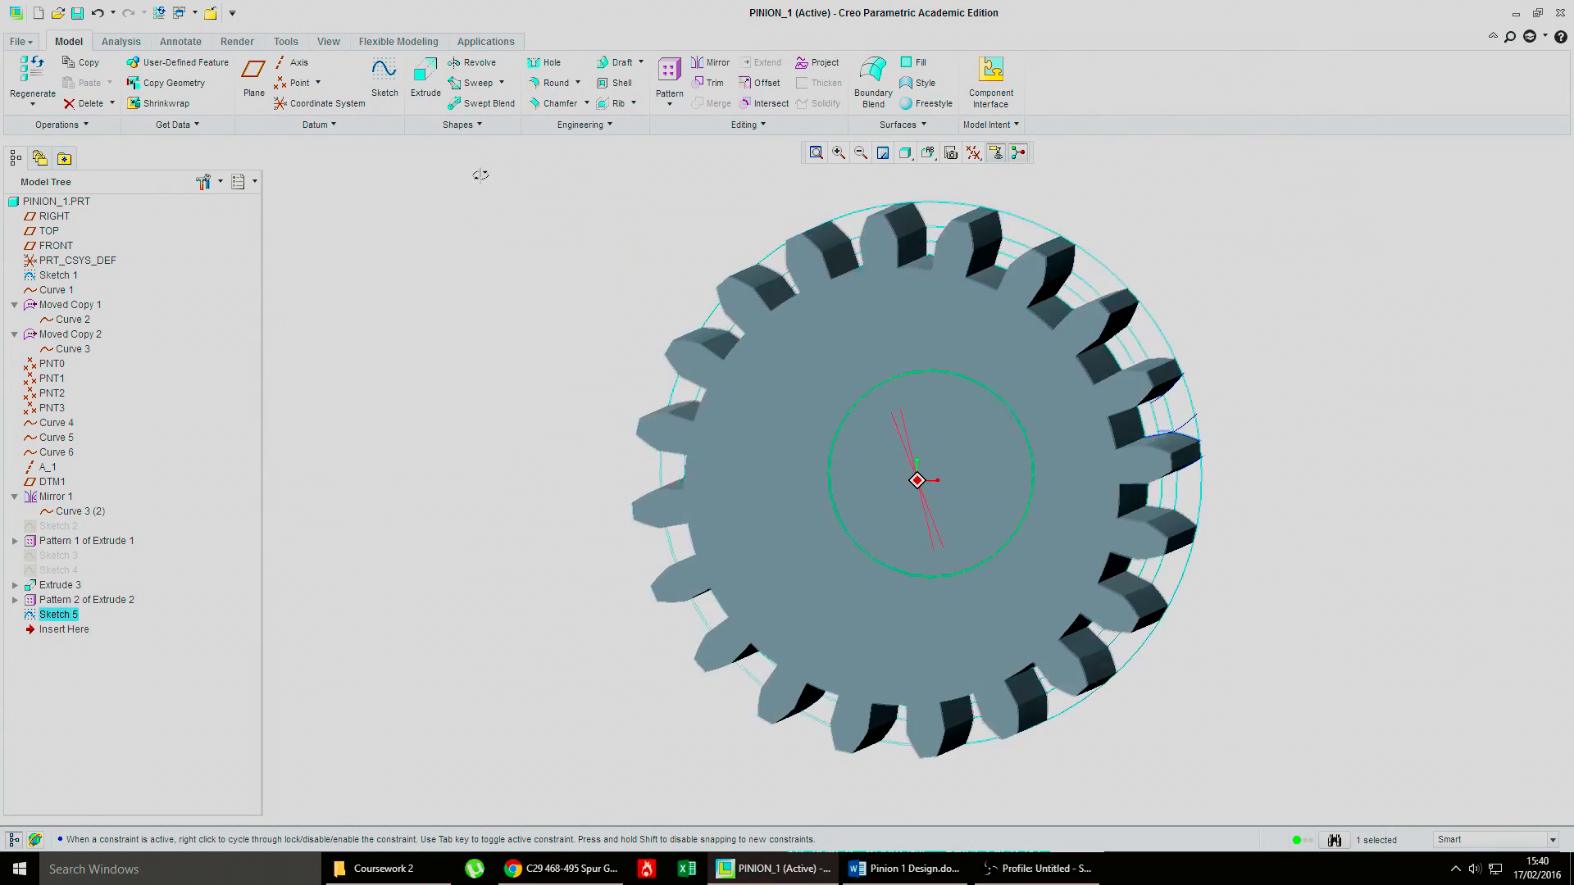
pyautogui.click(440, 82)
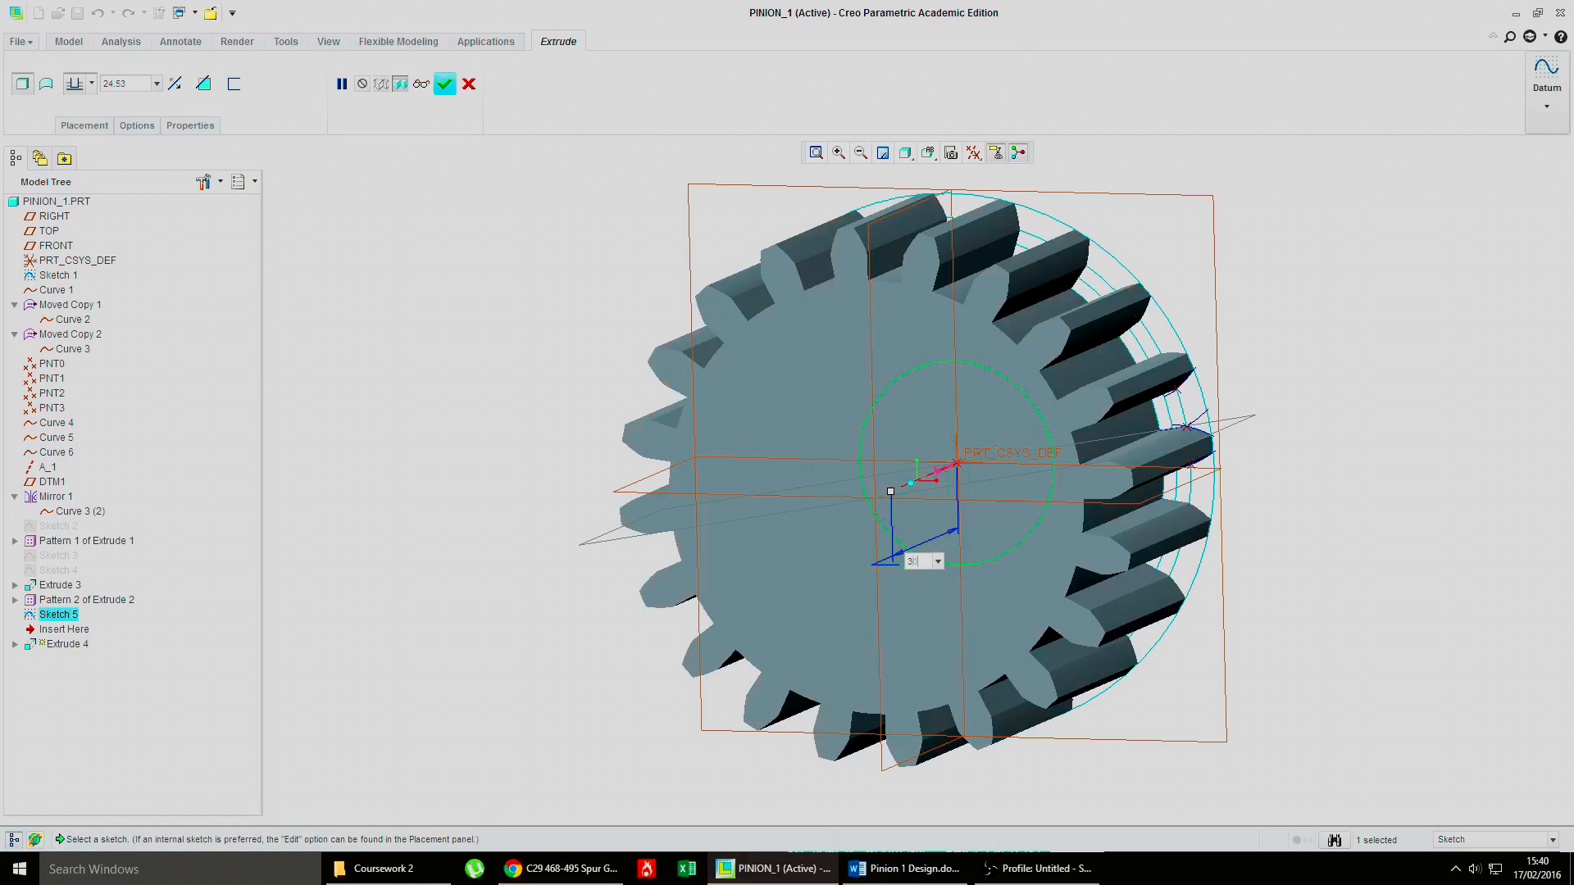
pyautogui.click(204, 85)
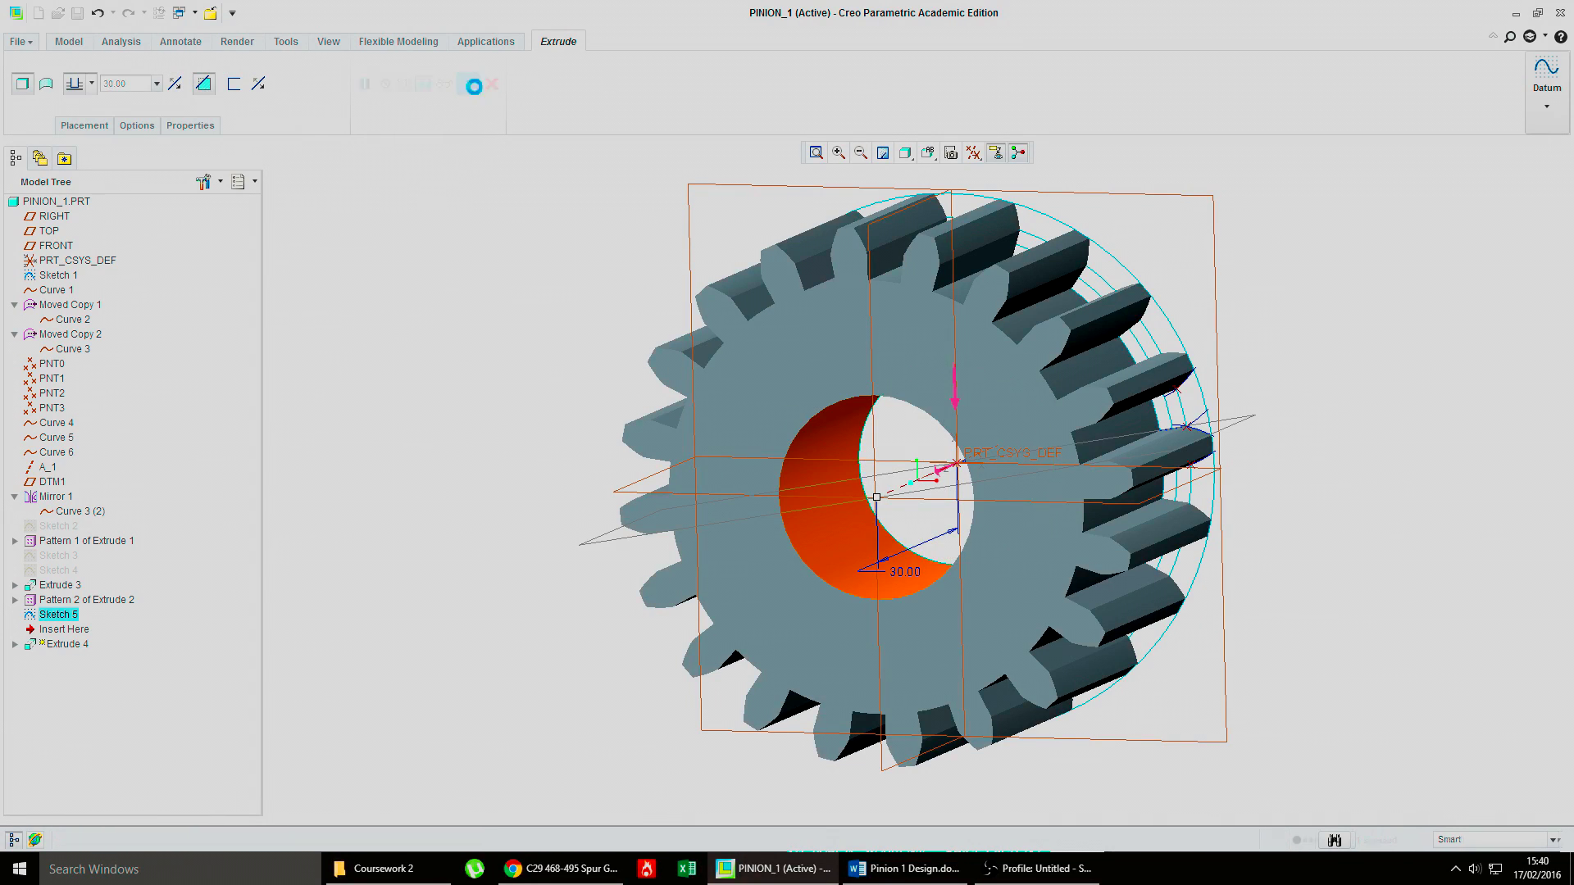
pyautogui.moveTo(531, 333); pyautogui.dragTo(555, 334, button='middle')
pyautogui.scroll(-1, 1035, 410)
pyautogui.scroll(2, 1038, 407)
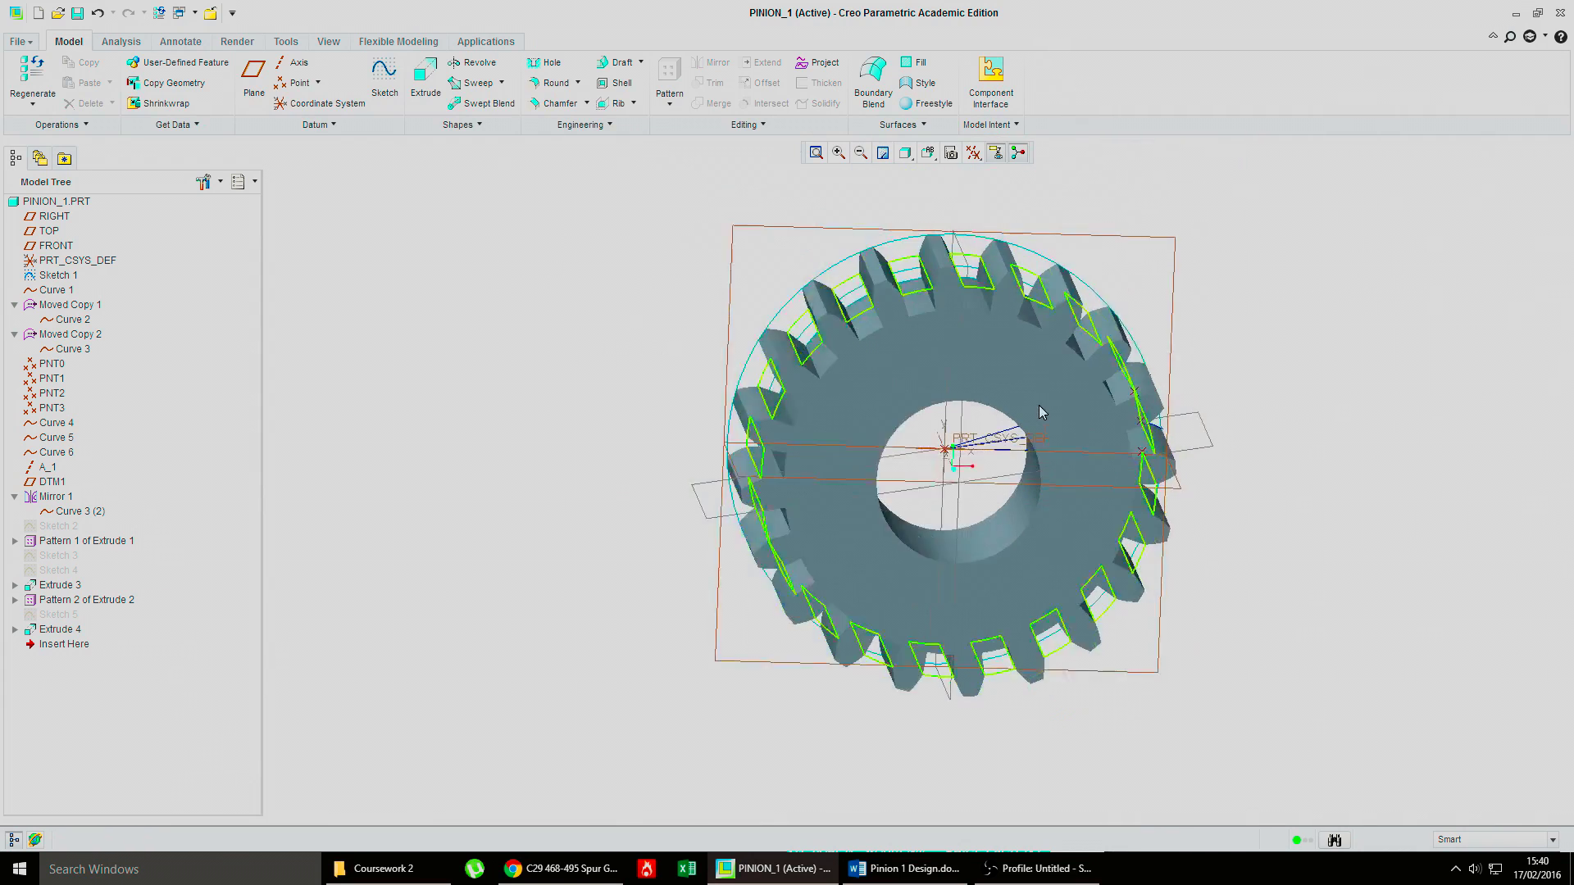
# Step: Hide all datum axes, points, coordinate systems and planes, and inspect the pinion from different angles
pyautogui.moveTo(1041, 392); pyautogui.dragTo(1032, 488, button='middle')
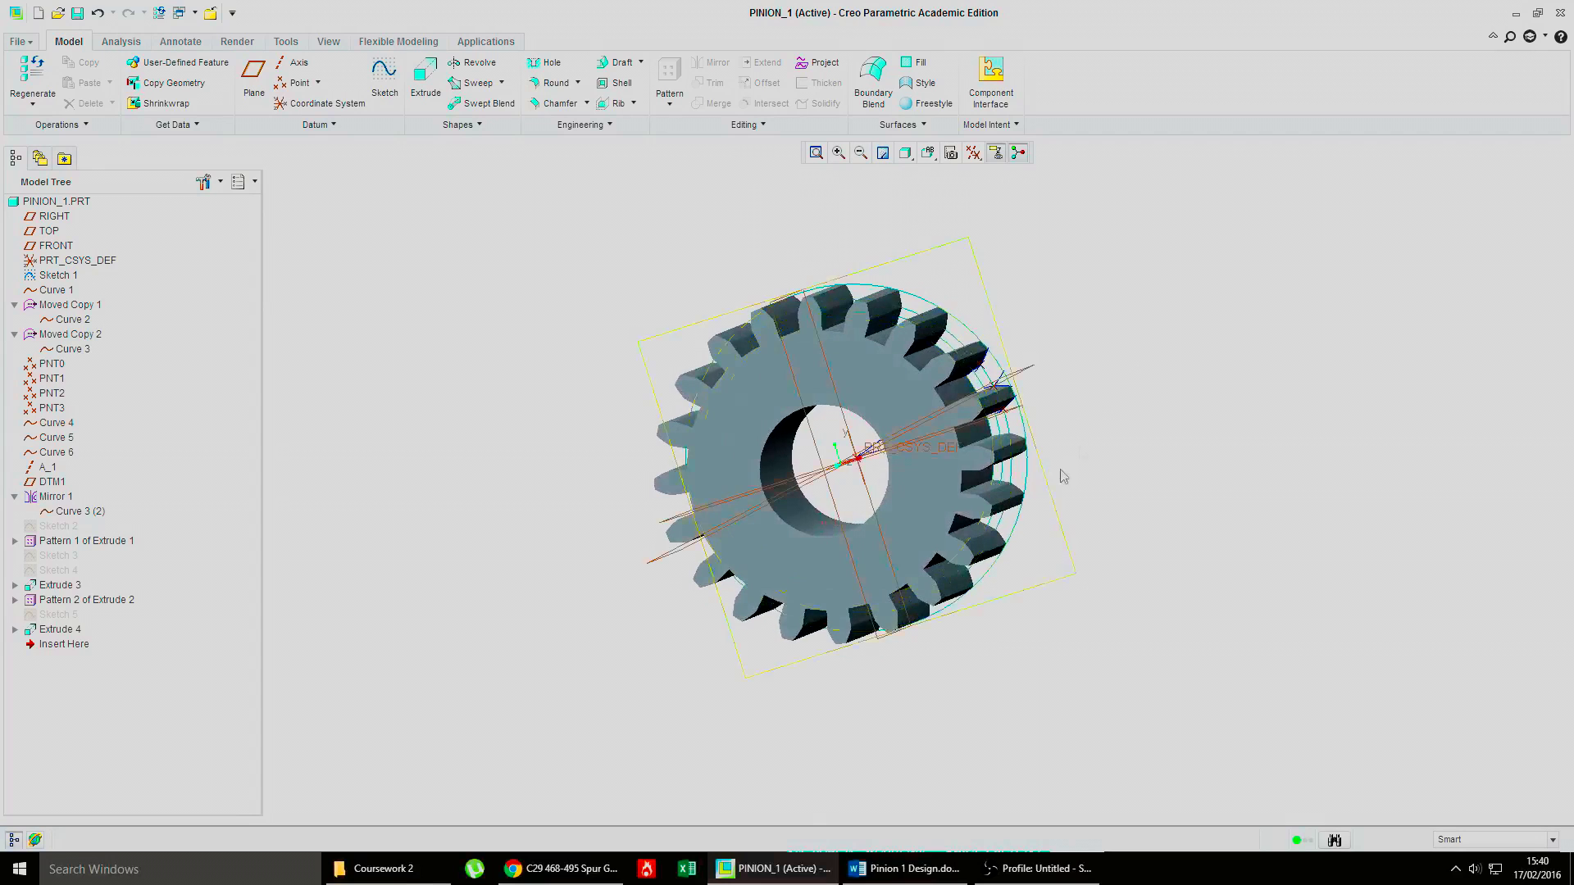
pyautogui.moveTo(939, 408); pyautogui.dragTo(902, 359, button='middle')
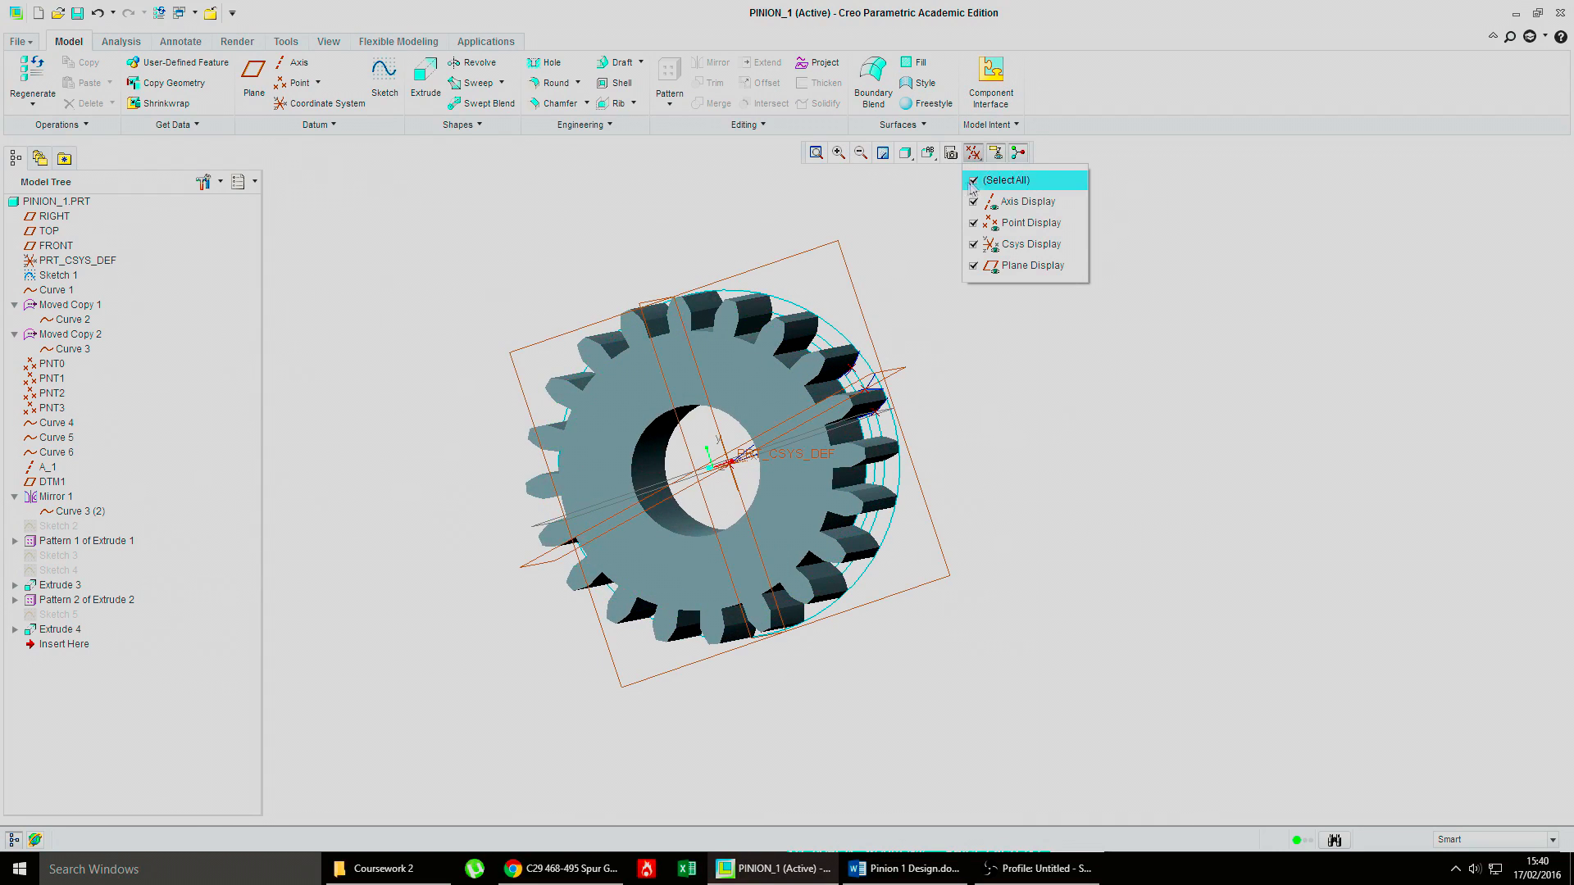
pyautogui.click(973, 181)
pyautogui.moveTo(791, 400); pyautogui.dragTo(1272, 546, button='middle')
pyautogui.moveTo(818, 423); pyautogui.dragTo(868, 365, button='middle')
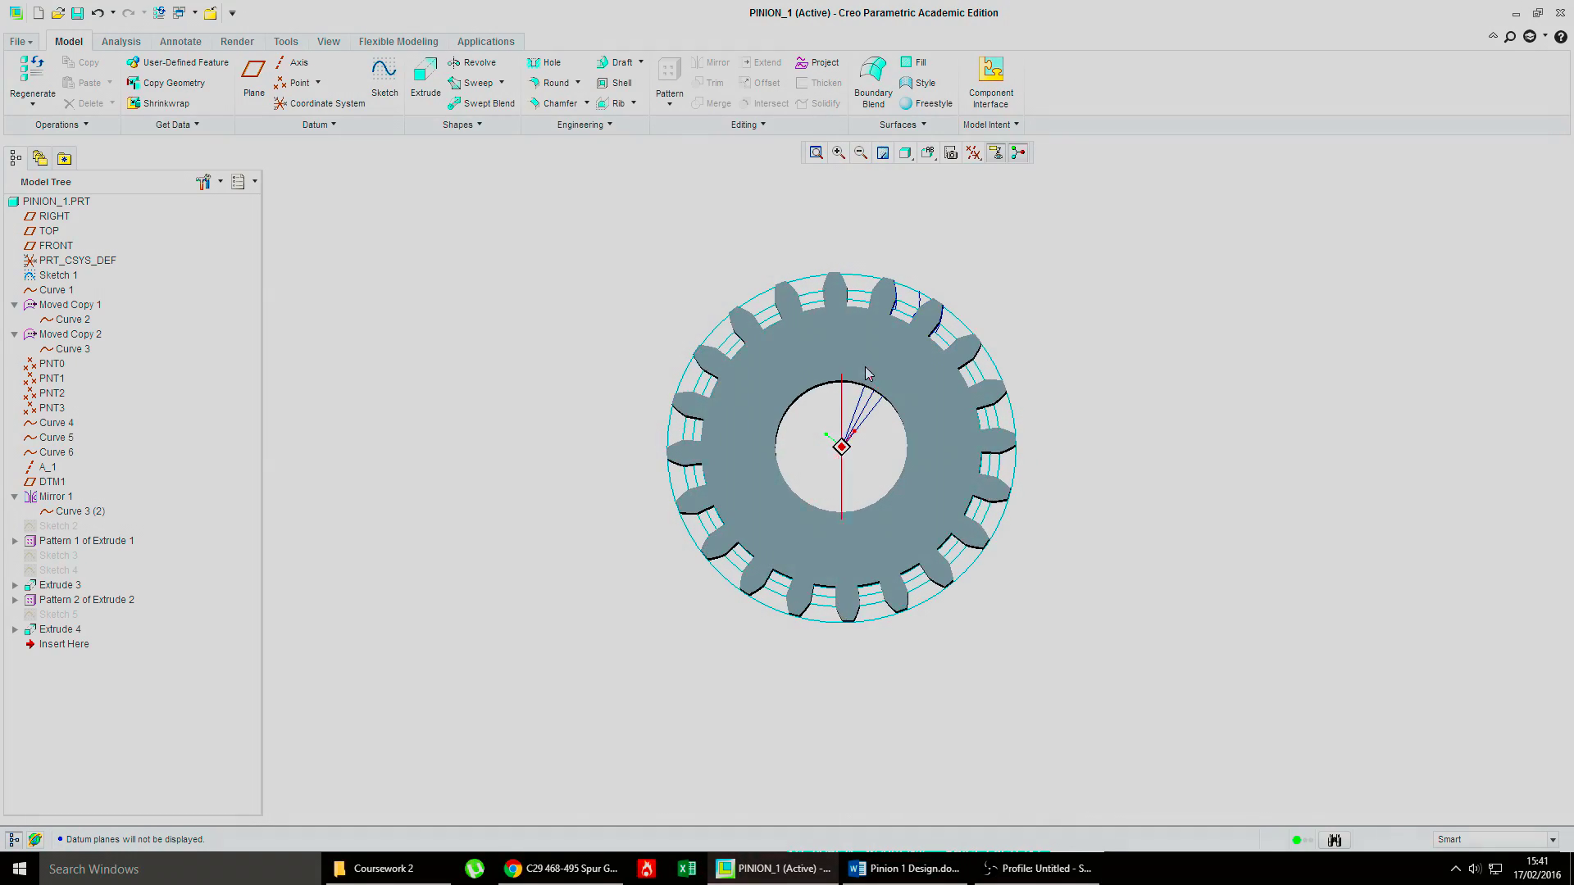